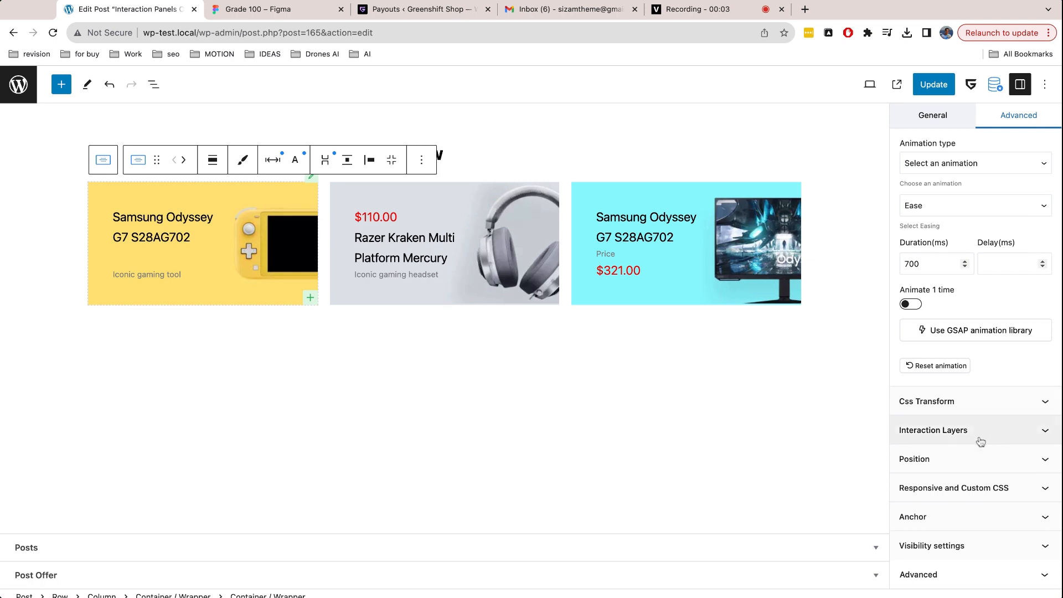
Add an interaction layer to the yellow console card's container and set its trigger to On Click
left_click(978, 430)
scroll(977, 437, "down", 2)
left_click(969, 408)
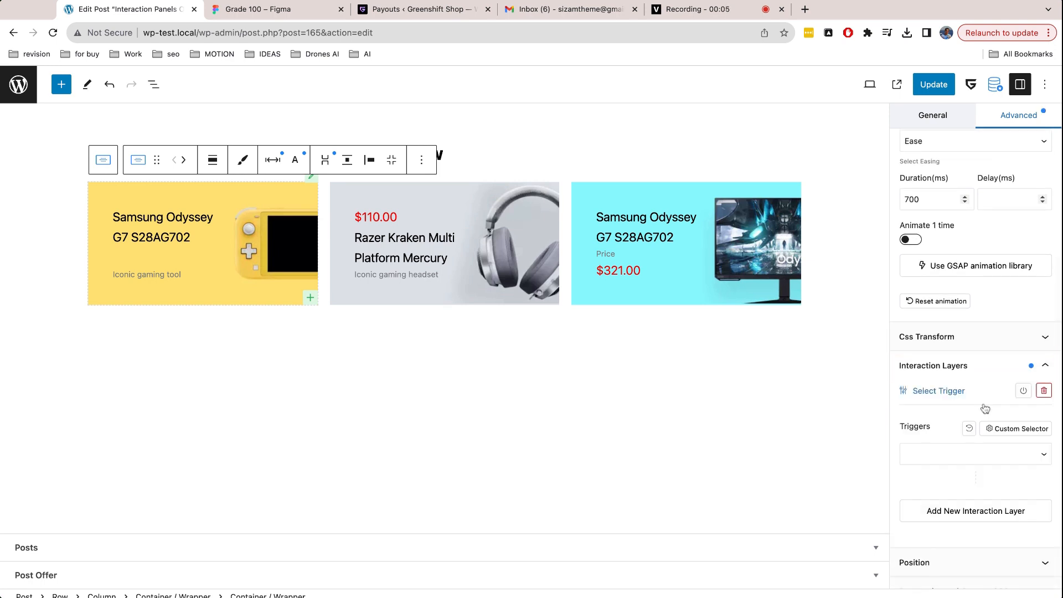
scroll(964, 399, "down", 3)
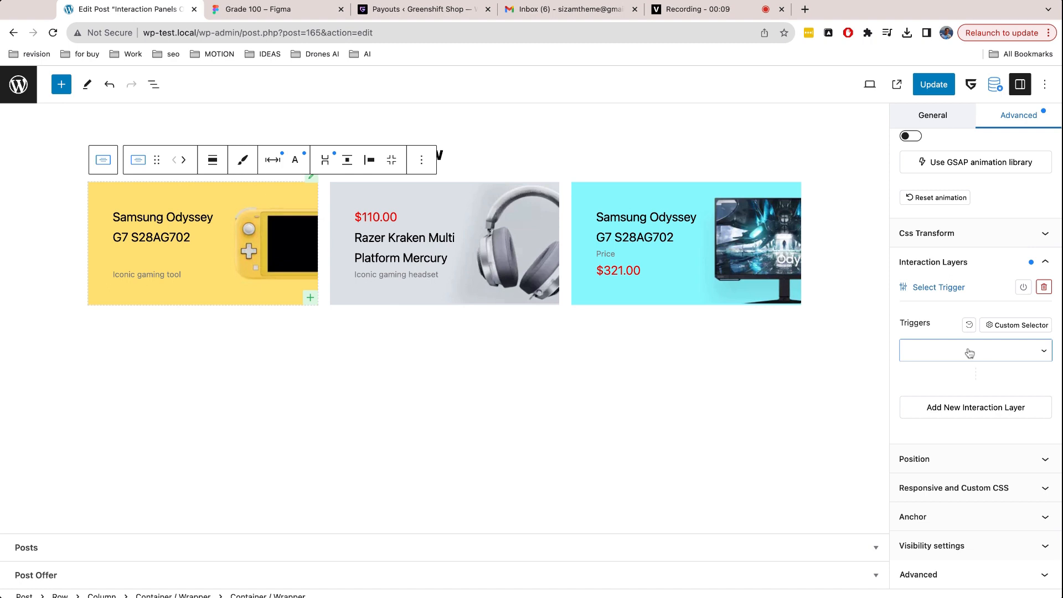
left_click(969, 352)
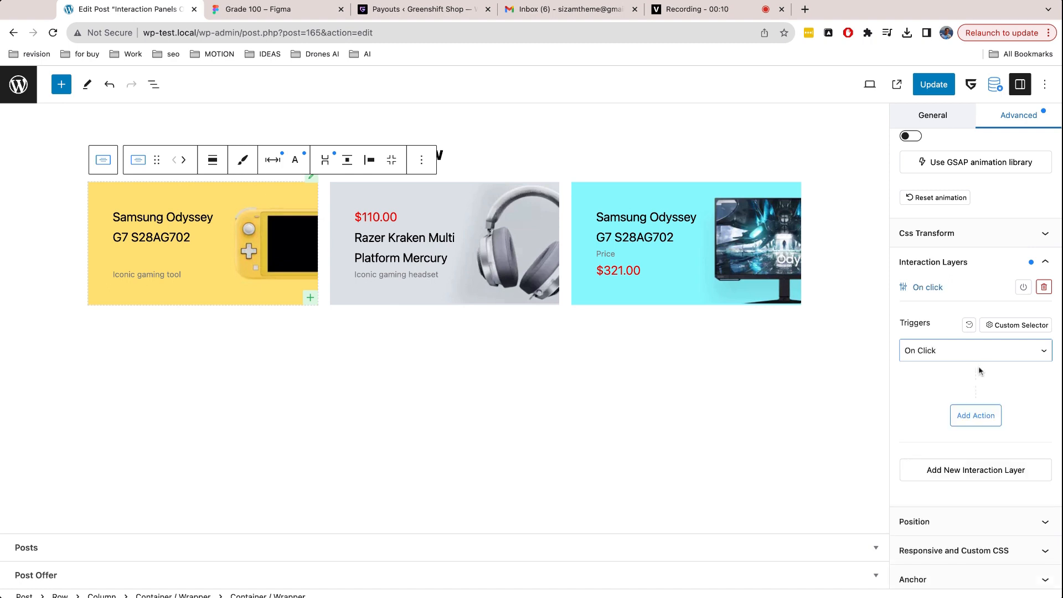
Add an Attach class action with class name active to the layer, update the post and toggle the layer's power switch
left_click(974, 414)
left_click(952, 449)
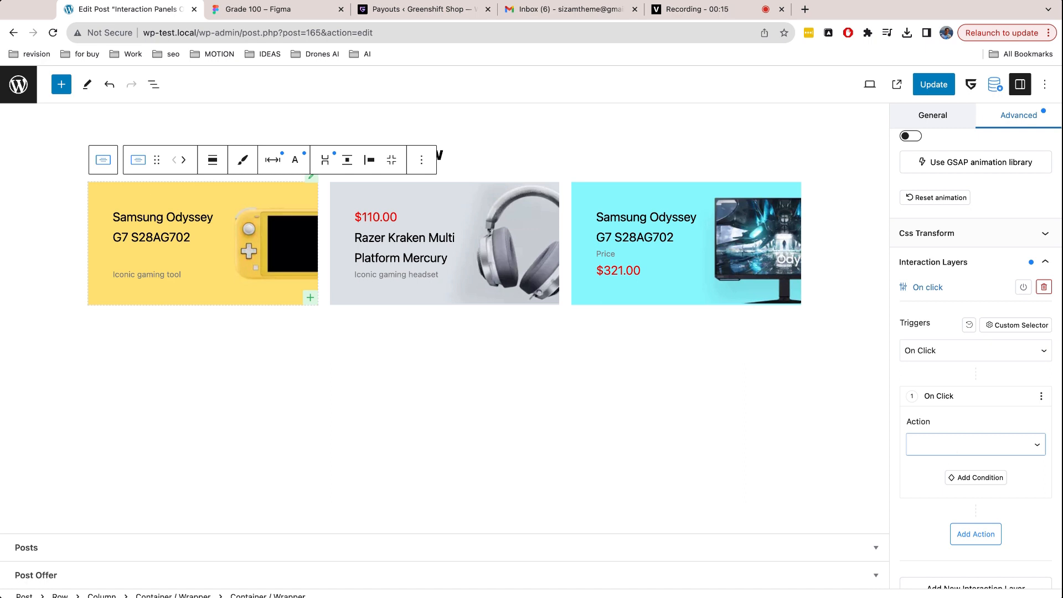
left_click(980, 465)
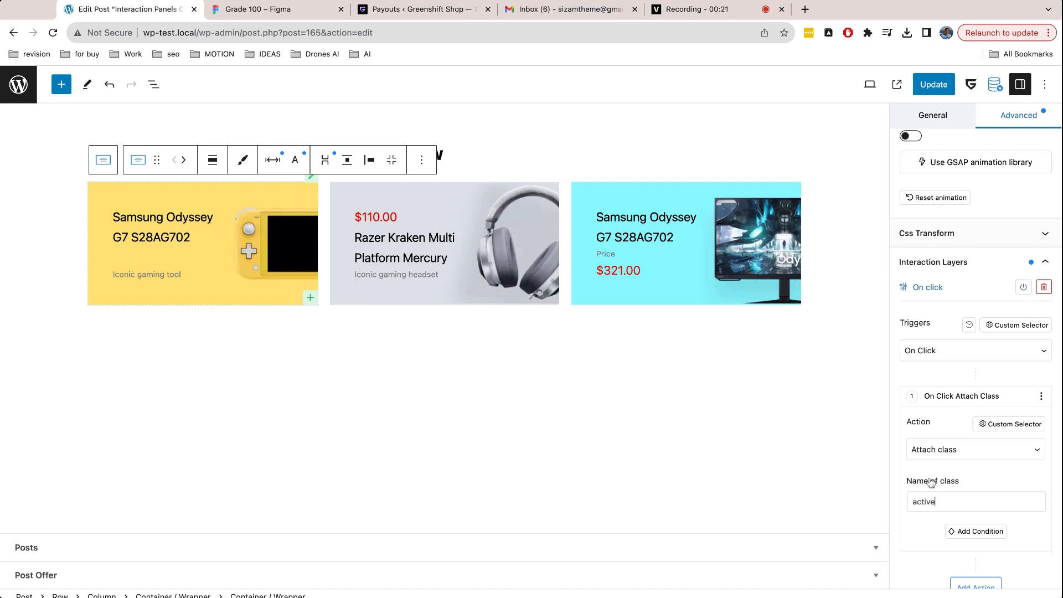
left_click(933, 84)
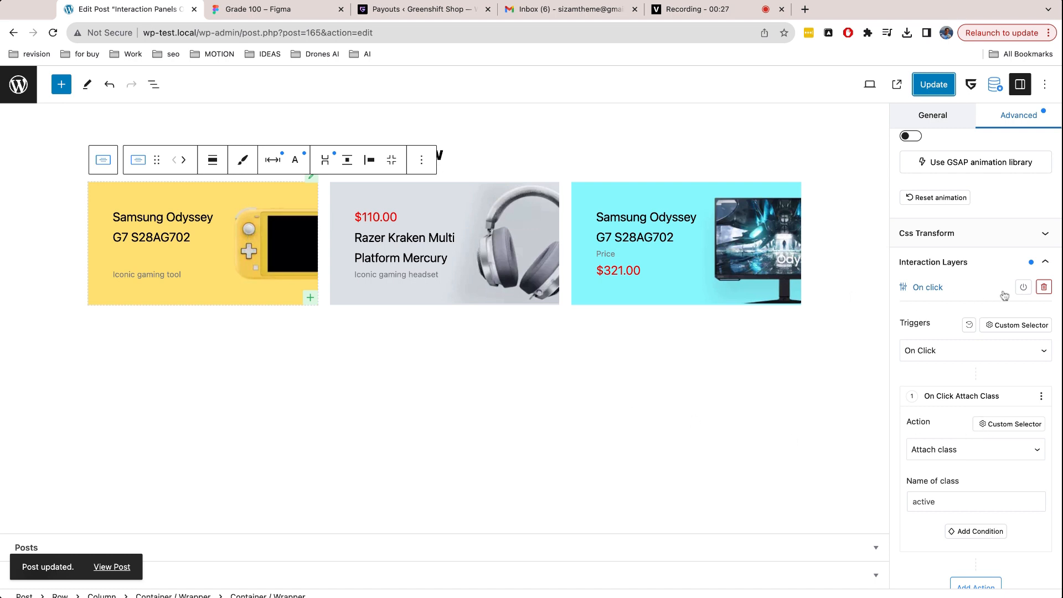
left_click(1023, 289)
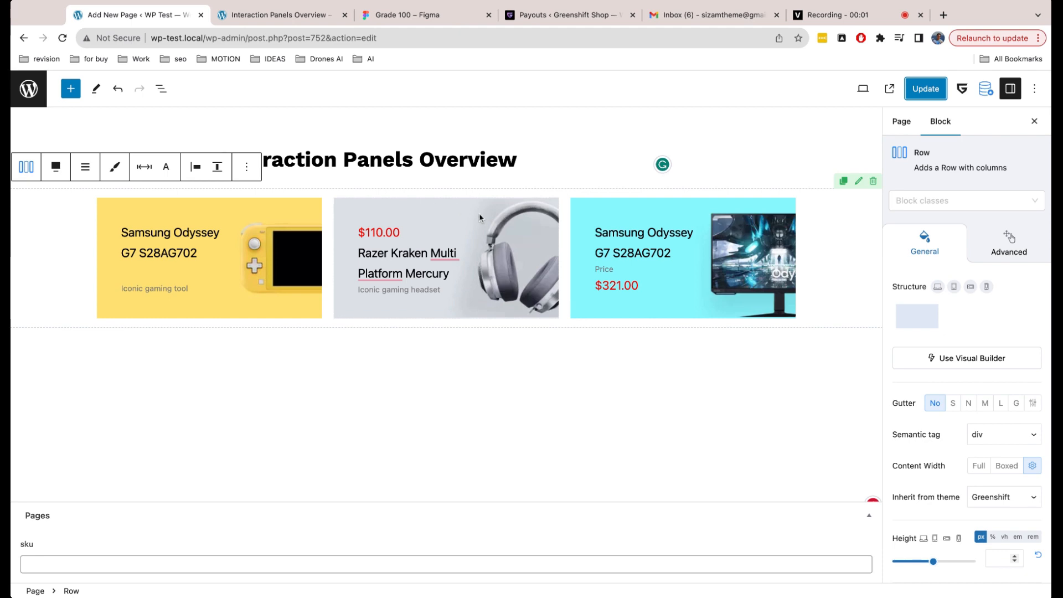
Test the yellow card's click on the published page, inspect its class attribute, and return to the editor
left_click(266, 14)
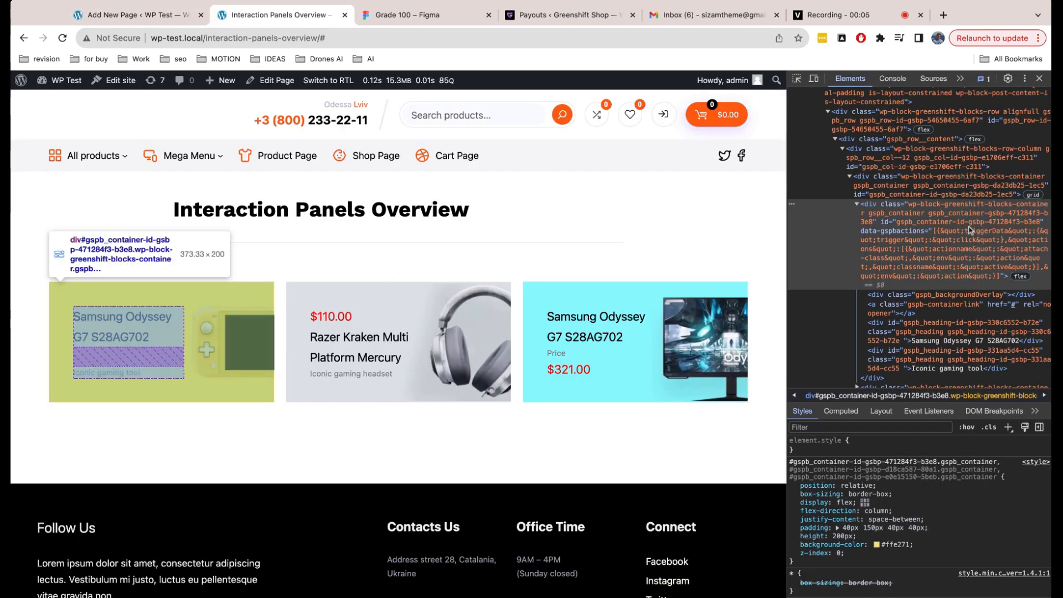
left_click(266, 291)
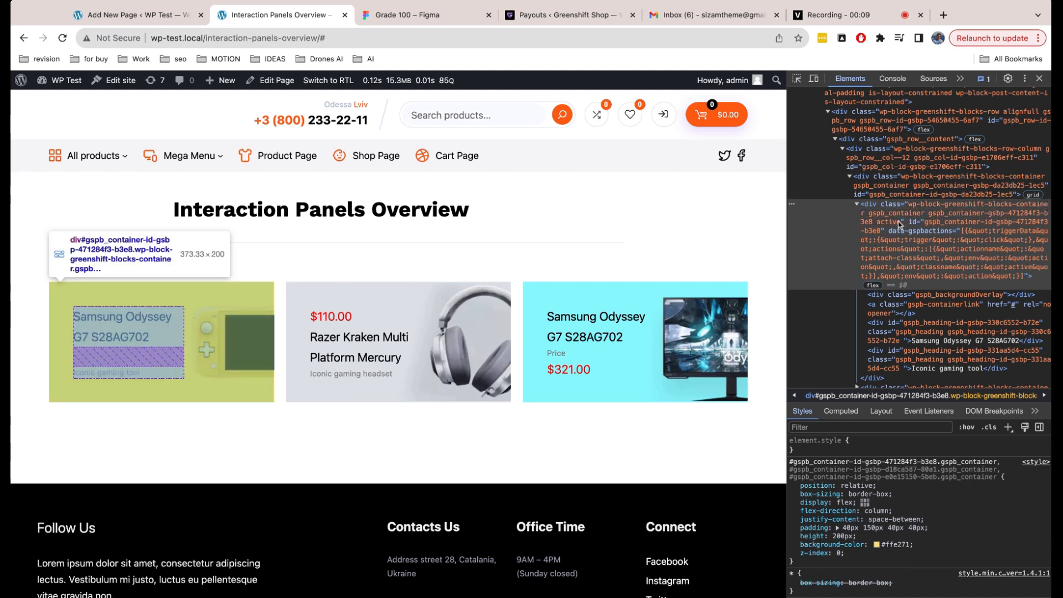
left_click(138, 15)
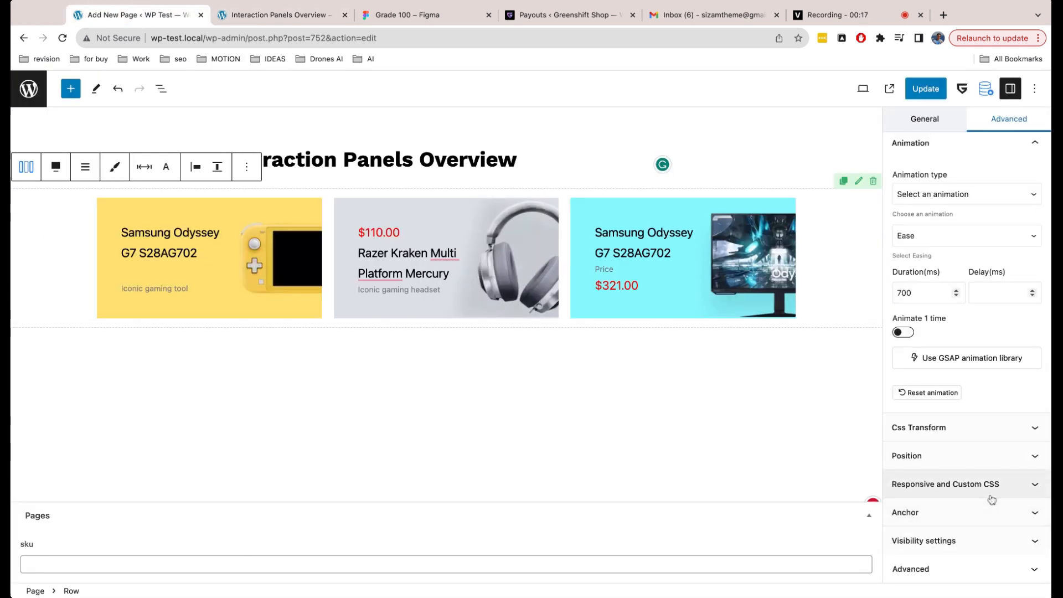
Create a local block class named clicktrigger on the yellow card's container
scroll(991, 499, "up", 3)
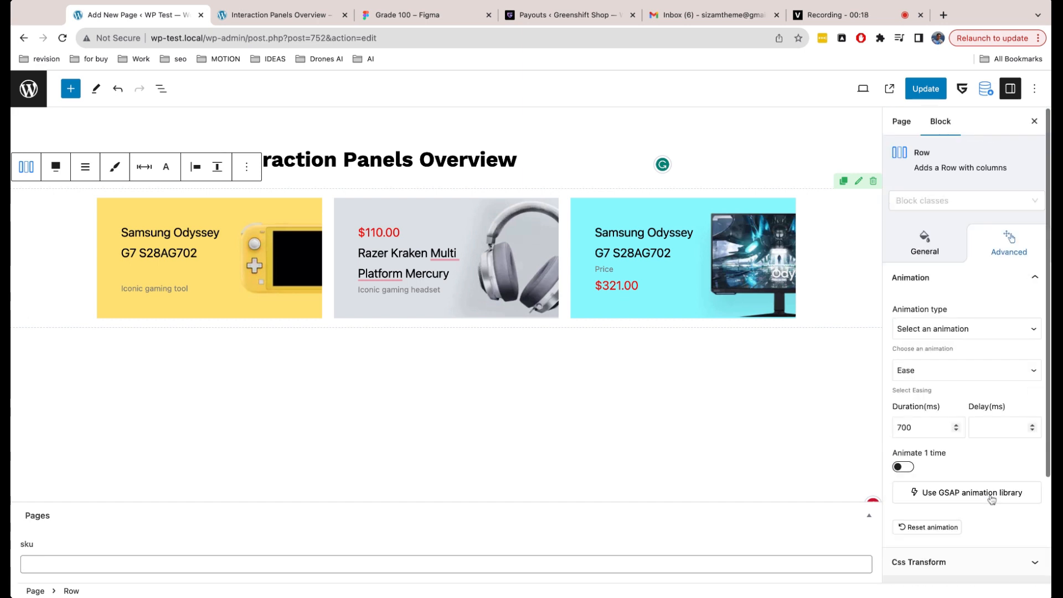
left_click(315, 206)
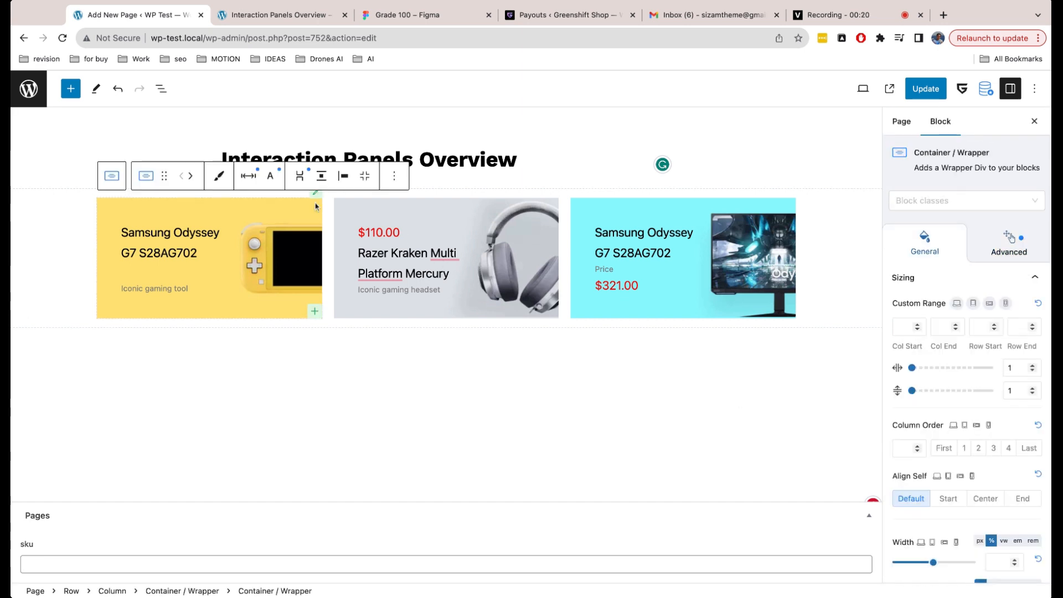
left_click(916, 200)
left_click(915, 227)
type("cli")
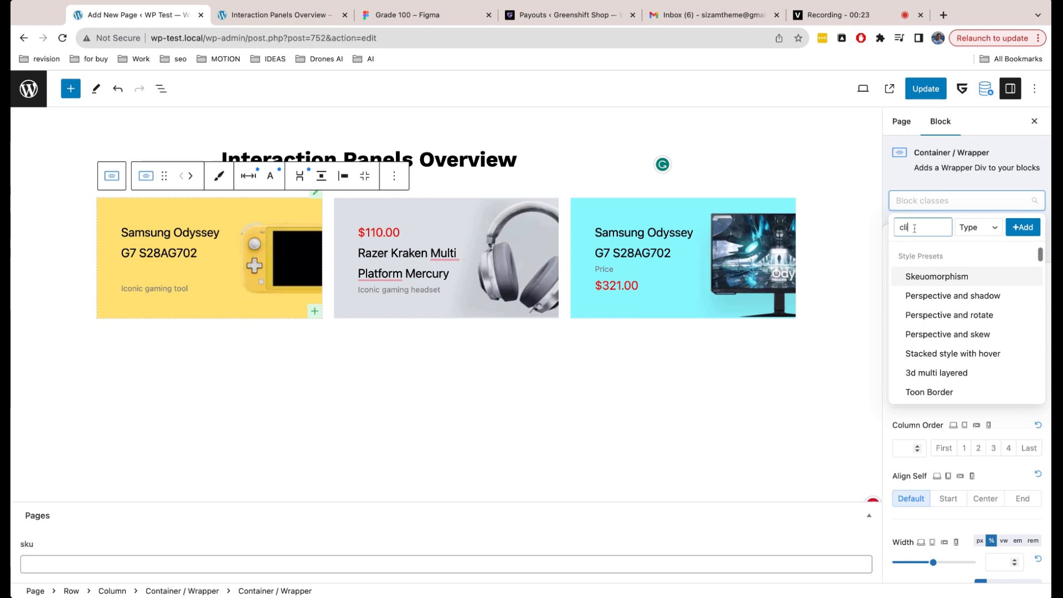
type("cktrigger")
left_click(967, 235)
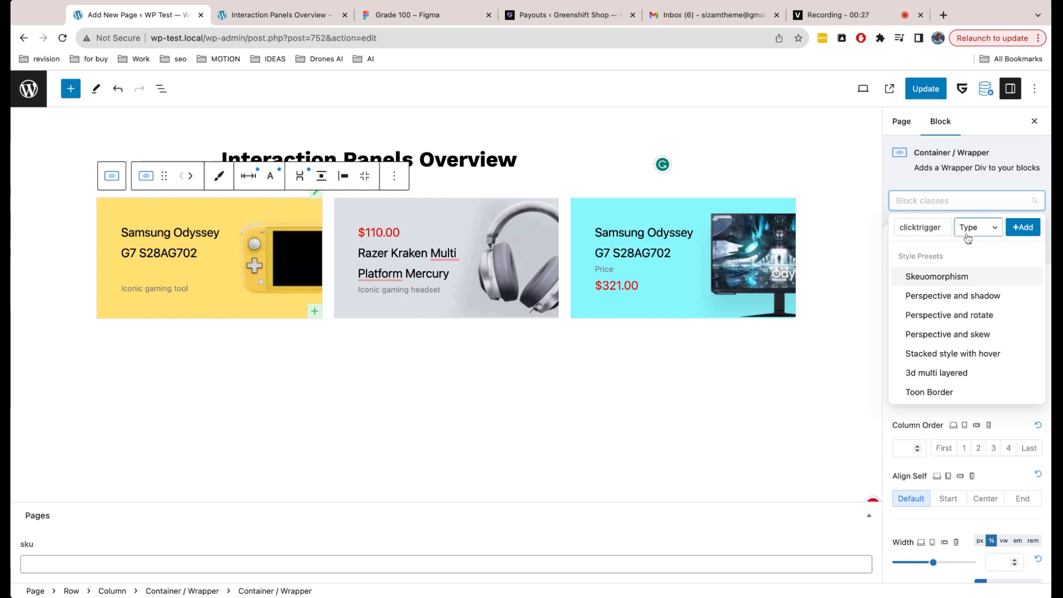
left_click(968, 236)
left_click(1023, 227)
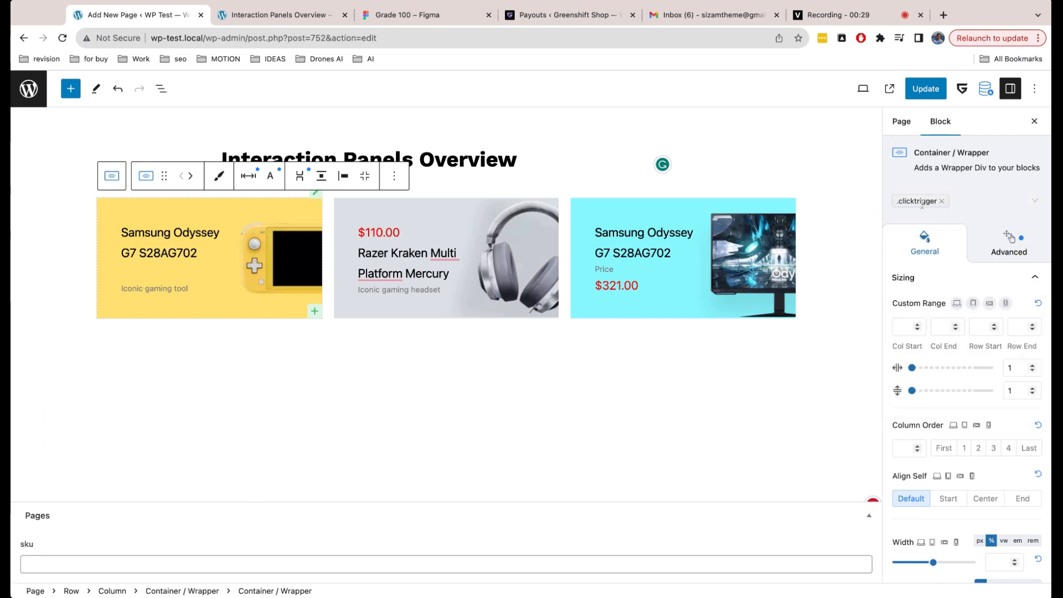
Assign the existing clicktrigger class to the cyan monitor card's container and update the page
left_click(785, 210)
left_click(913, 200)
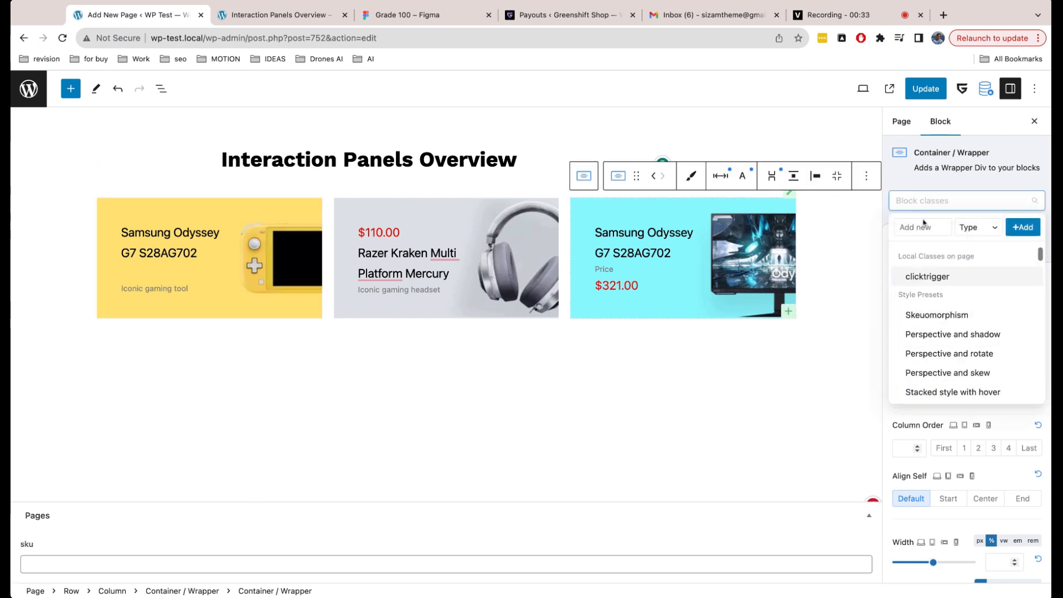
left_click(941, 279)
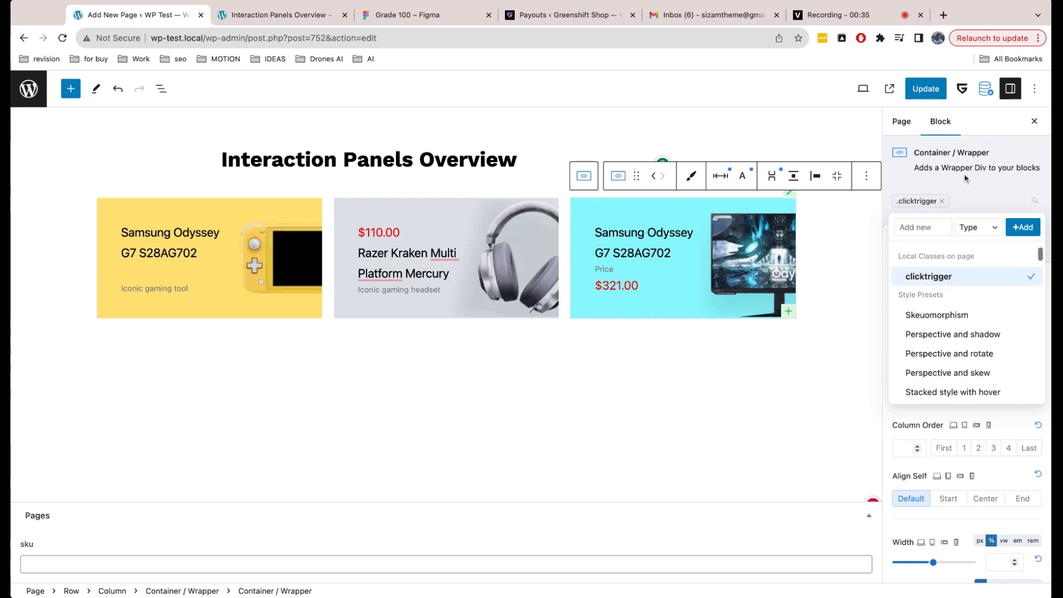
left_click(926, 88)
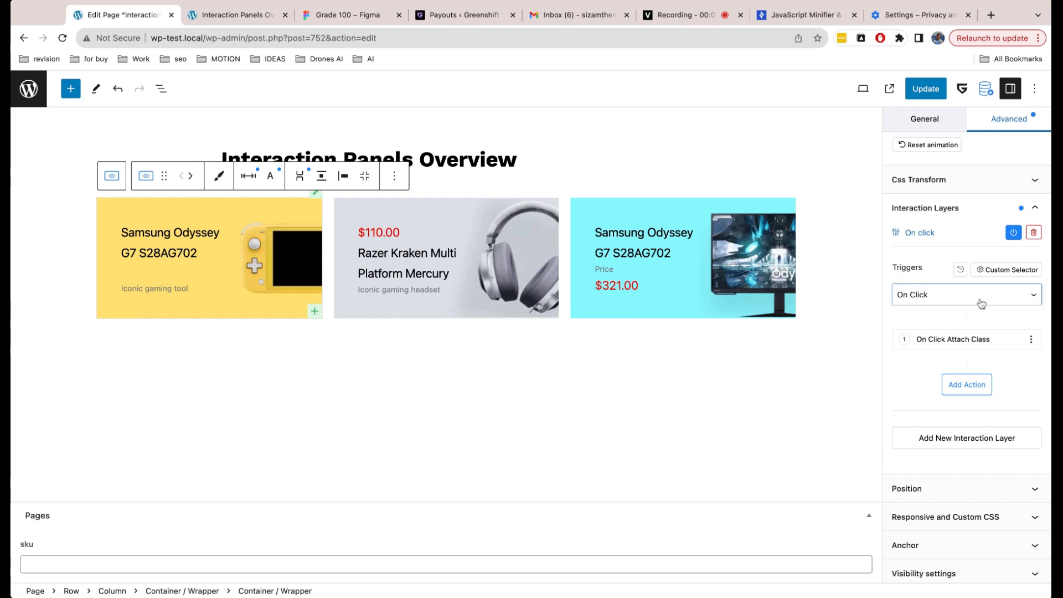
Set the yellow card's On Click trigger to the custom selector .clicktrigger and update the page
left_click(1011, 272)
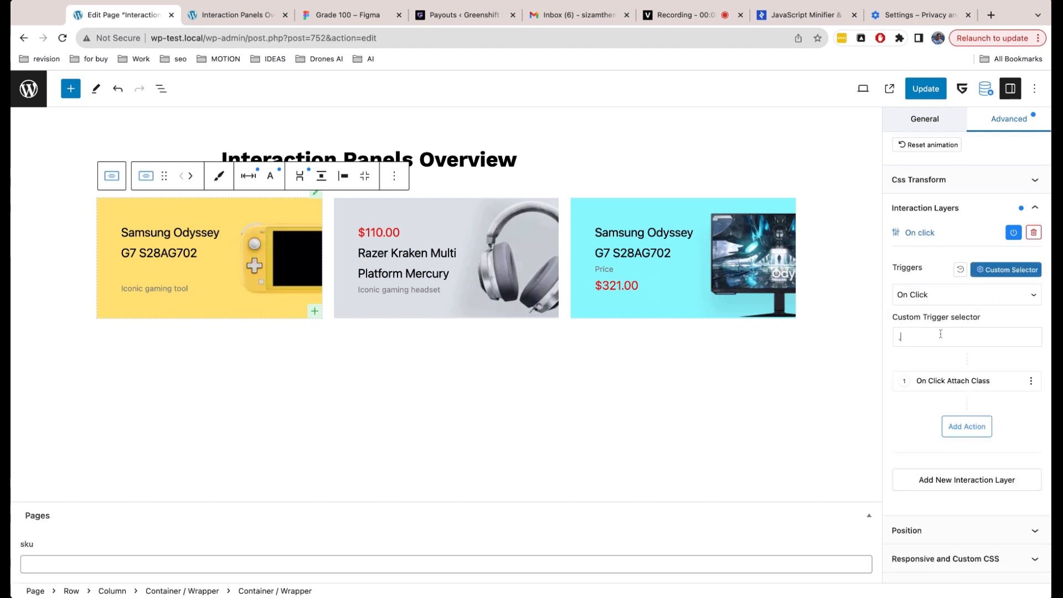
type(".clicktrigger")
left_click(926, 89)
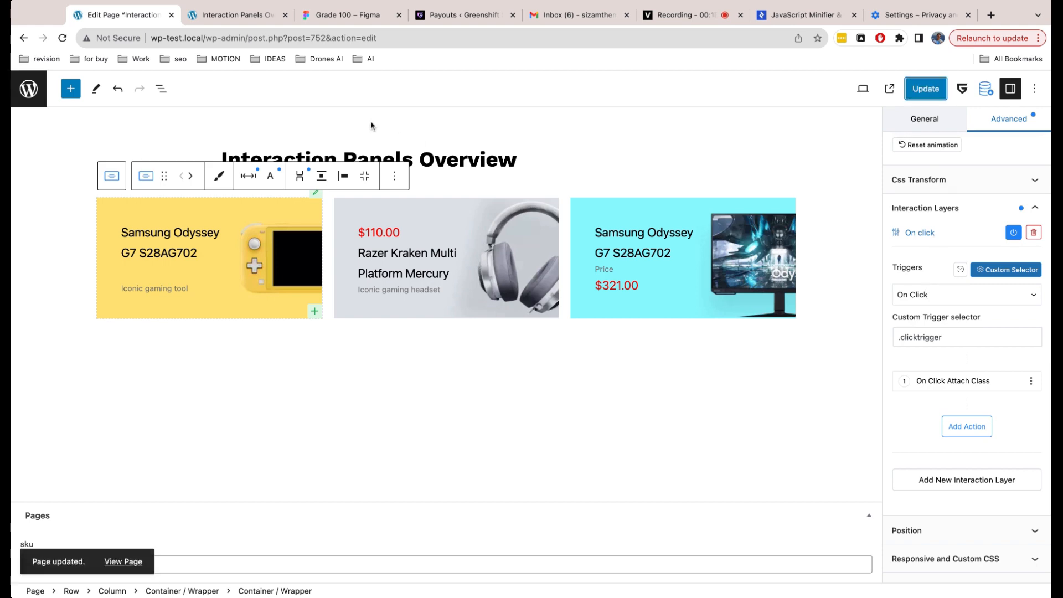
Reload the published page and test clicks on the cyan and yellow cards while inspecting their classes
left_click(246, 15)
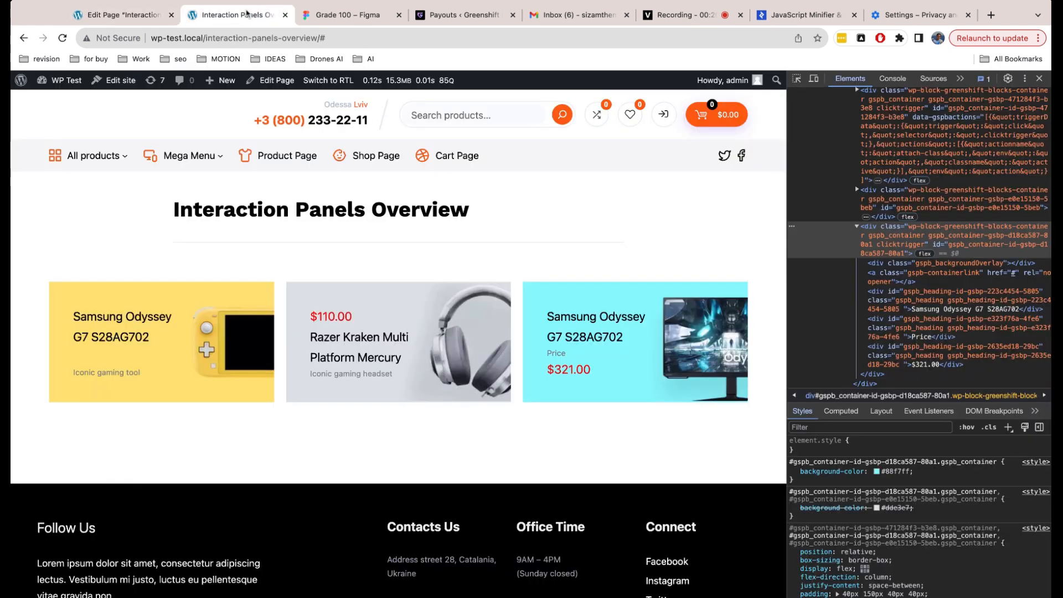
left_click(62, 39)
left_click(650, 296)
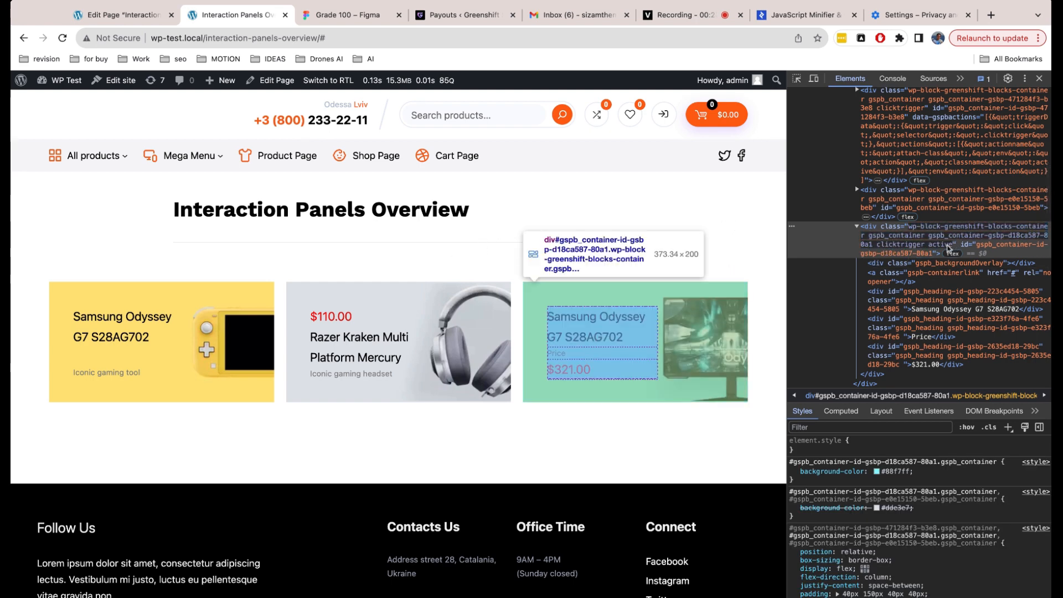
left_click(247, 299)
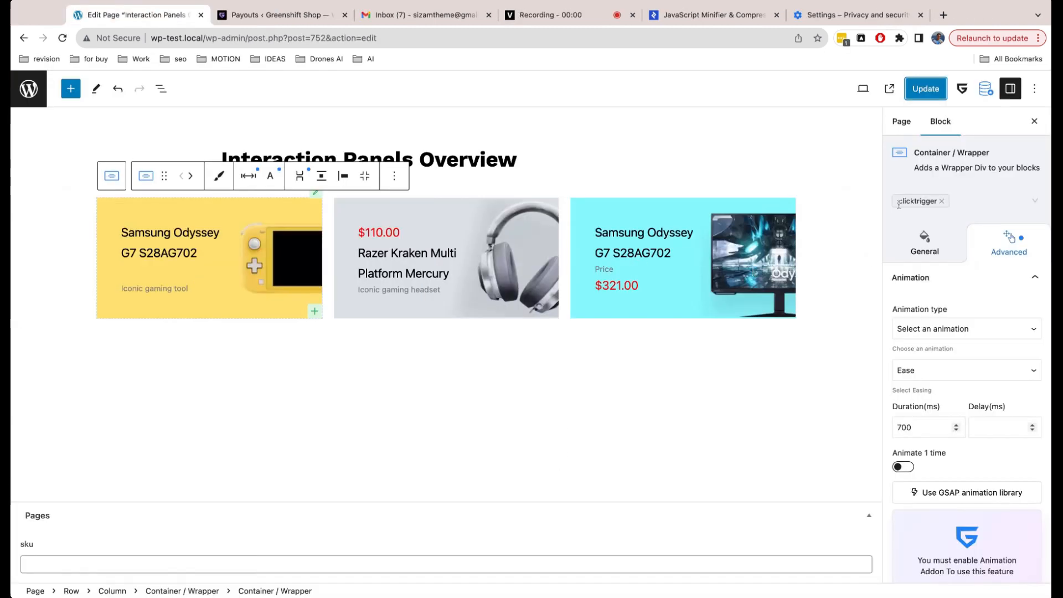
Add an .active subselector to the clicktrigger class on the yellow card
left_click(912, 201)
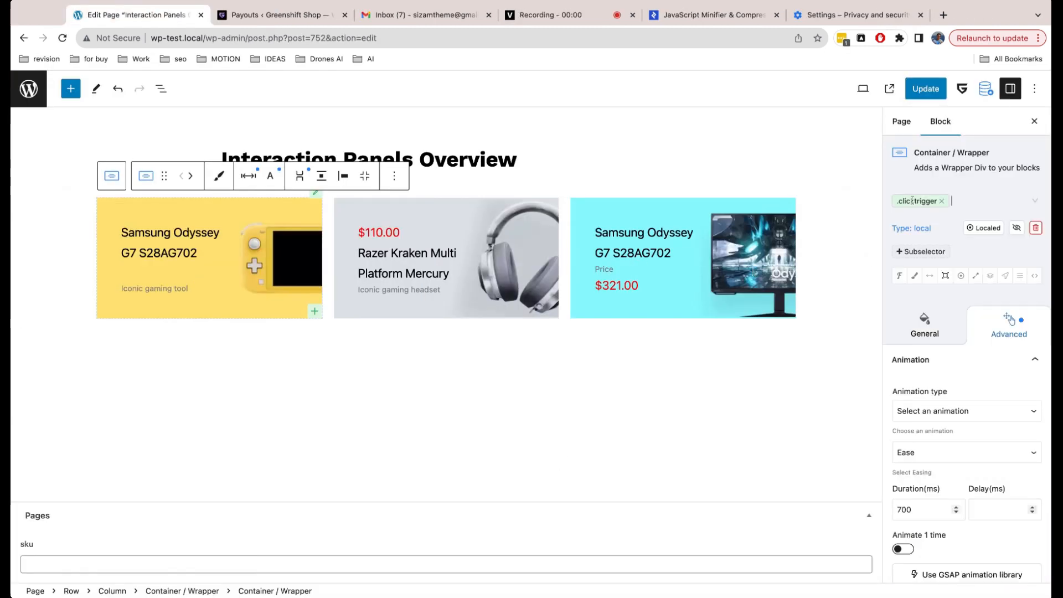
left_click(928, 251)
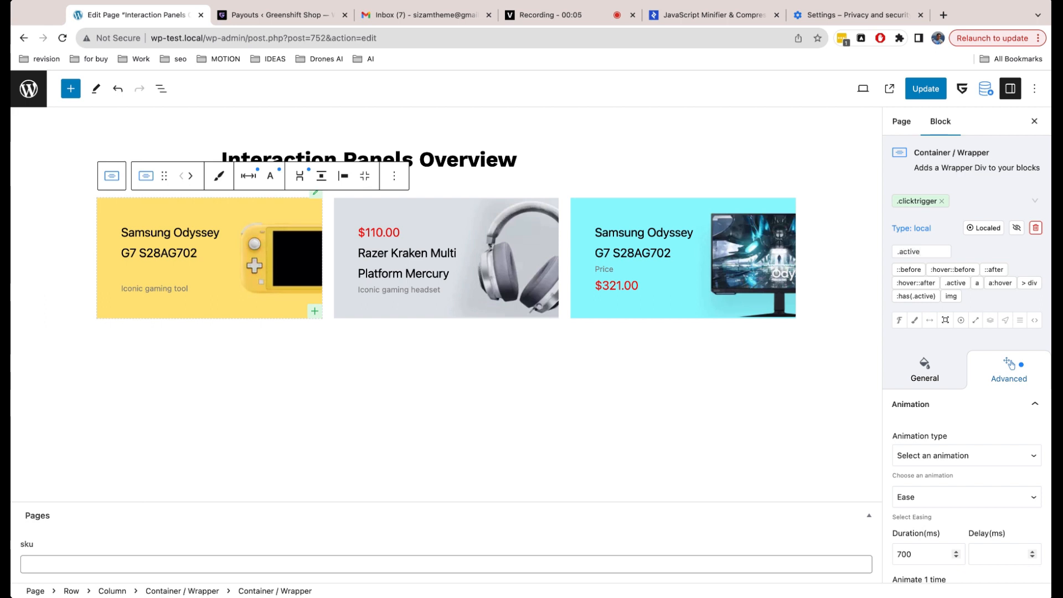
type(".active")
key("Return")
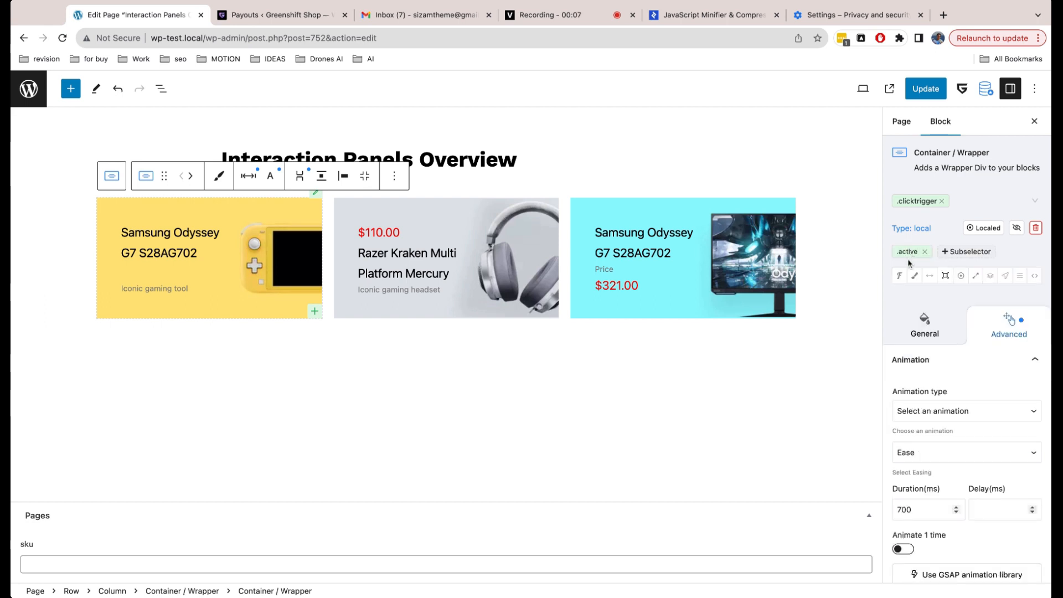
Set the transform Scale of the .active subselector to 1.2
left_click(990, 278)
scroll(979, 319, "down", 3)
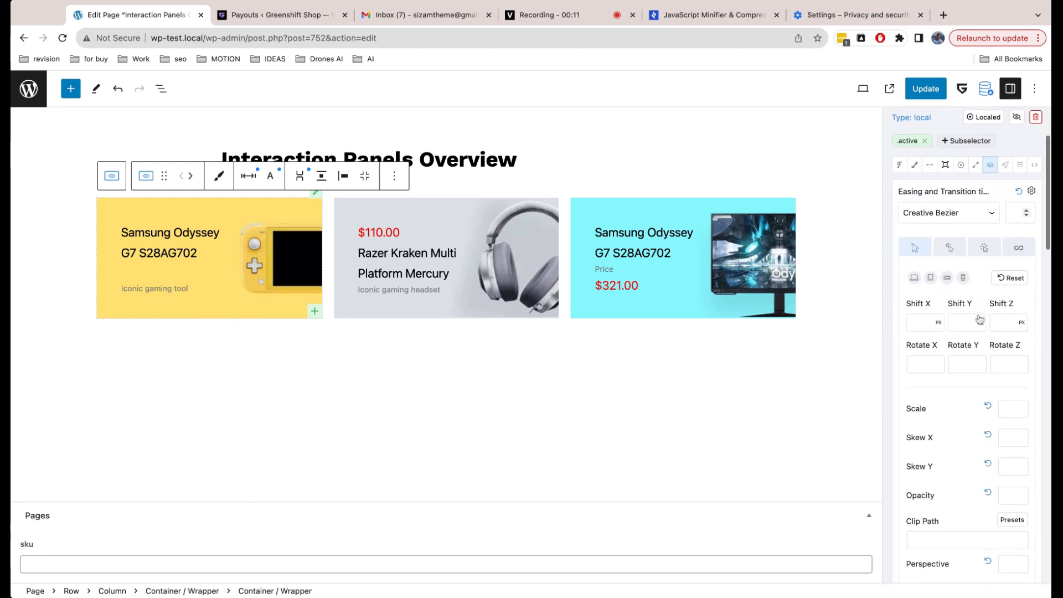
scroll(979, 319, "down", 2)
type("1.2")
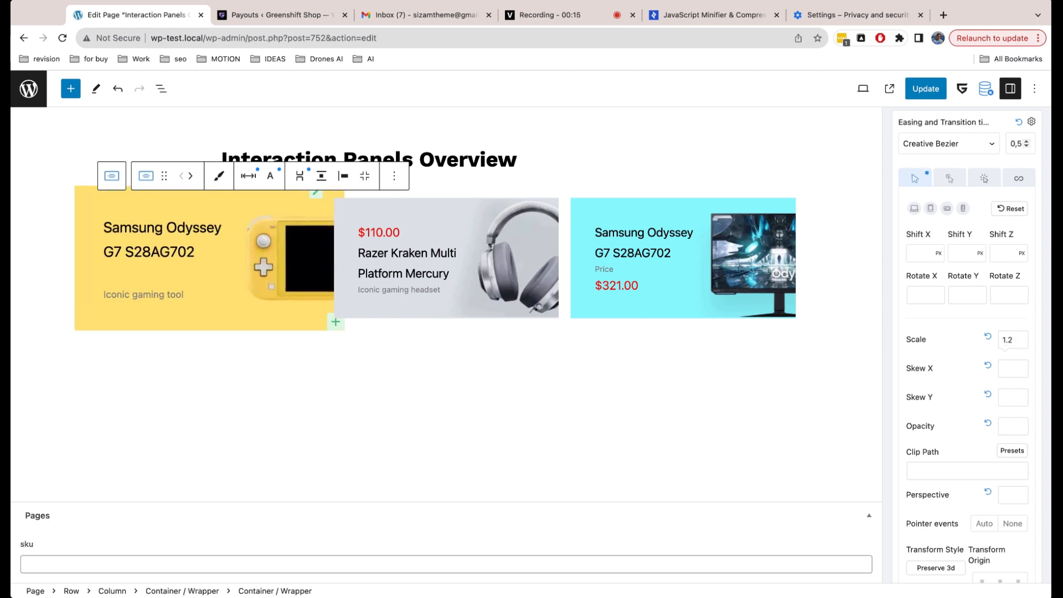
Toggle the clicktrigger class styles off and on to compare the yellow card's appearance on the canvas
scroll(965, 349, "up", 5)
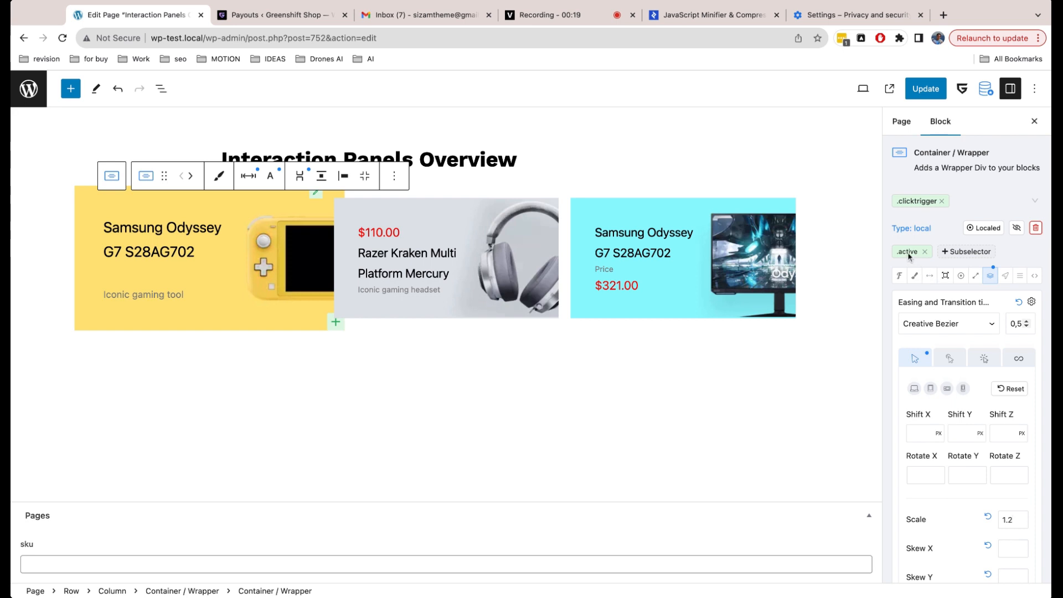
left_click(1017, 231)
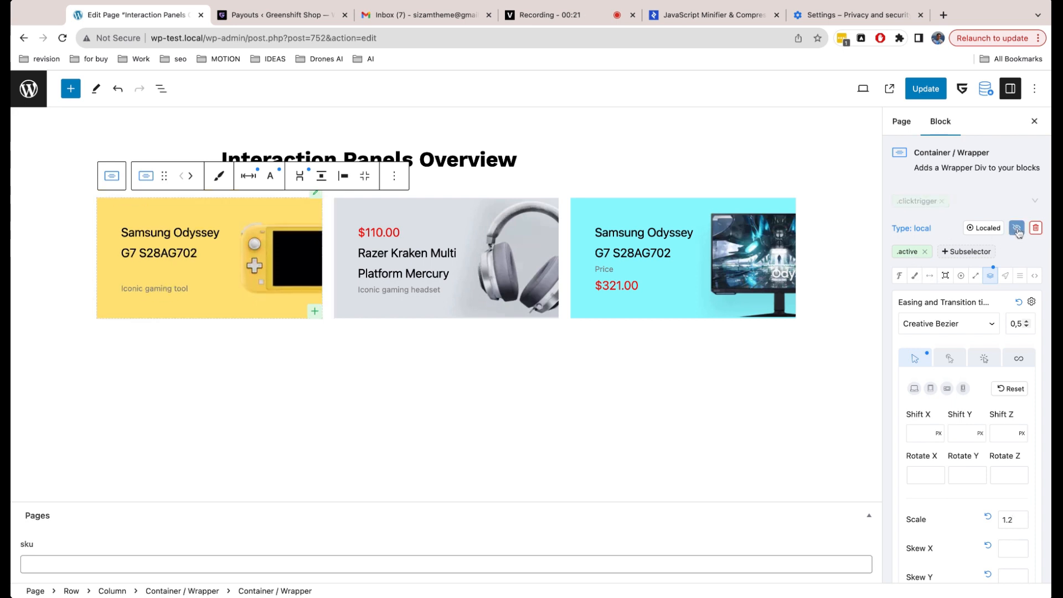
left_click(1018, 231)
left_click(1018, 231)
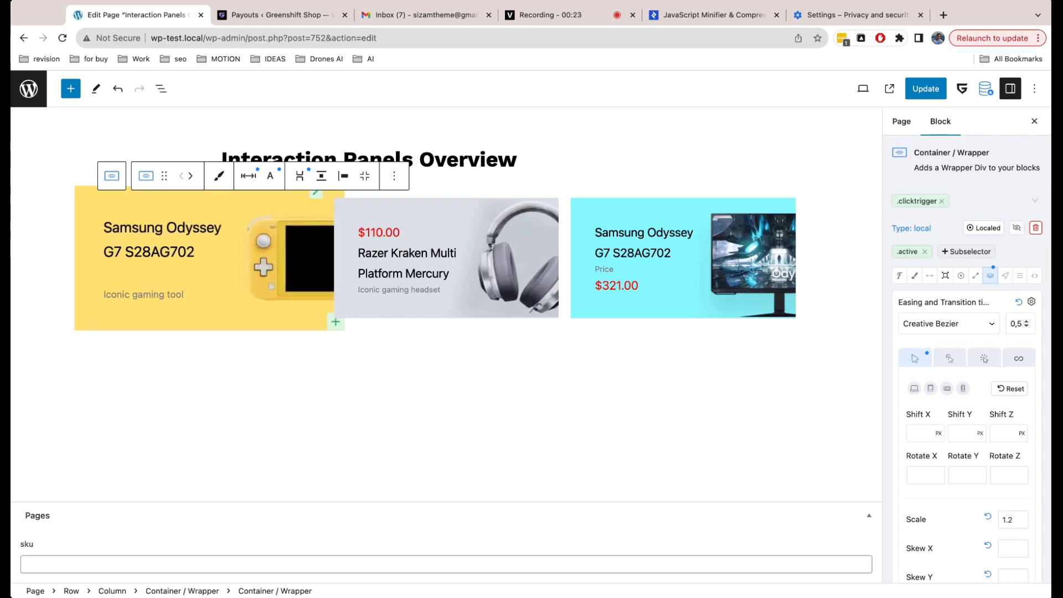
left_click(1018, 229)
Update the page, open its published version in a new tab, and test the click on the yellow card
left_click(919, 90)
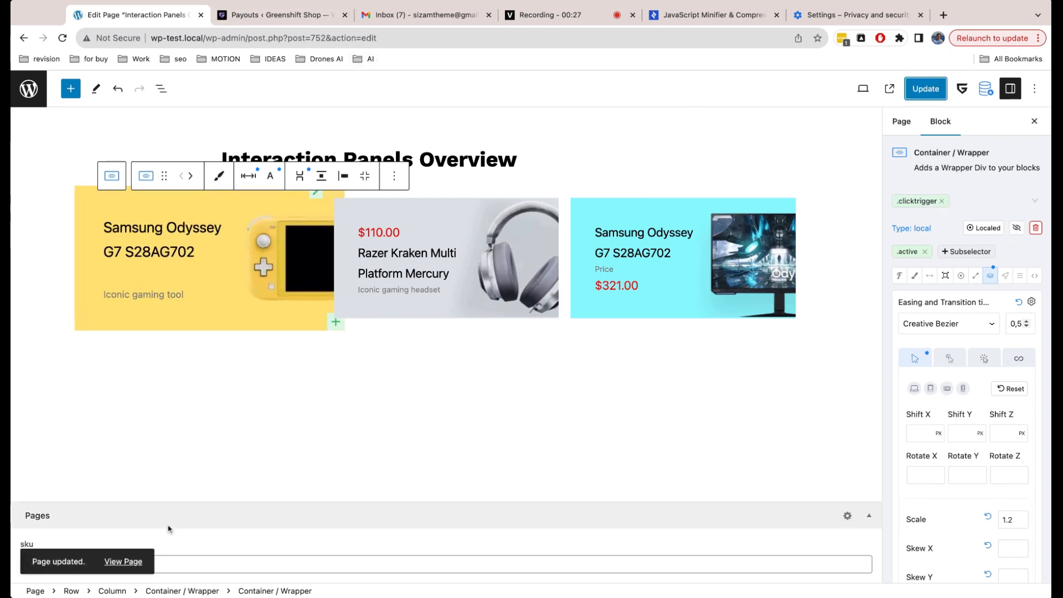
right_click(128, 563)
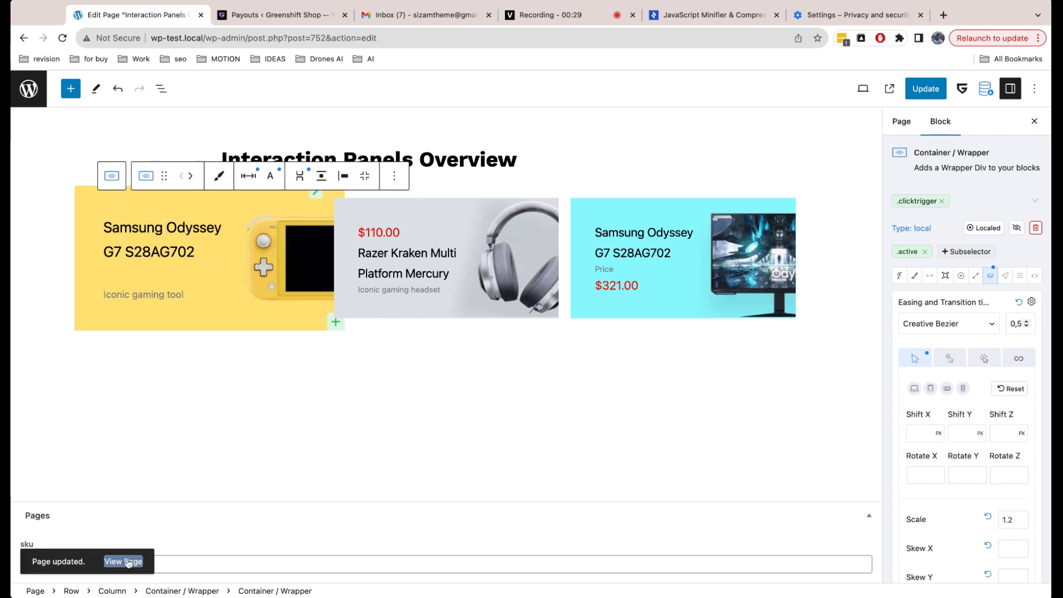
left_click(128, 563, "super")
left_click(230, 15)
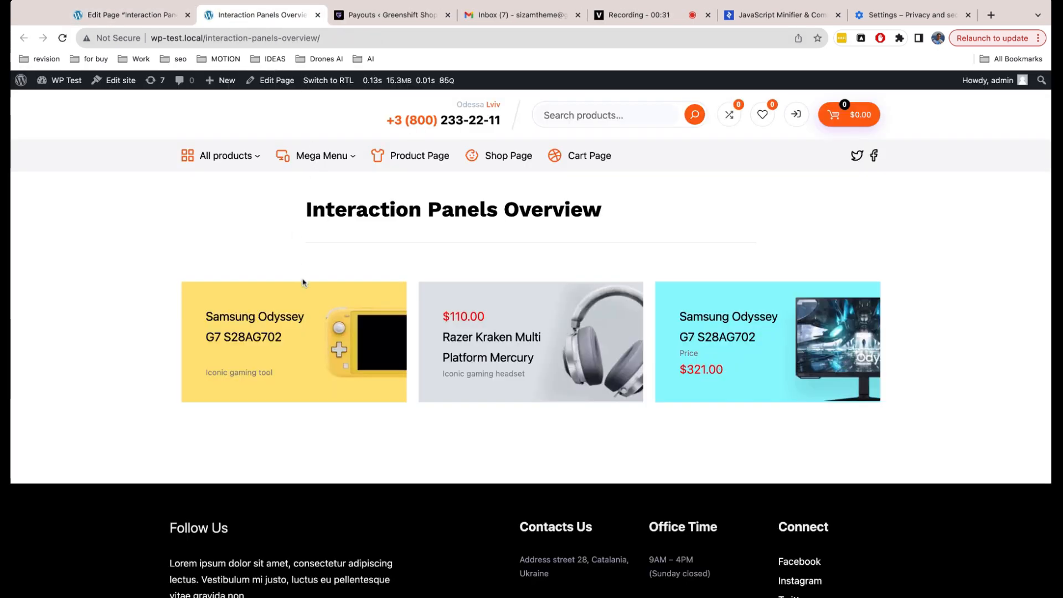
left_click(306, 288)
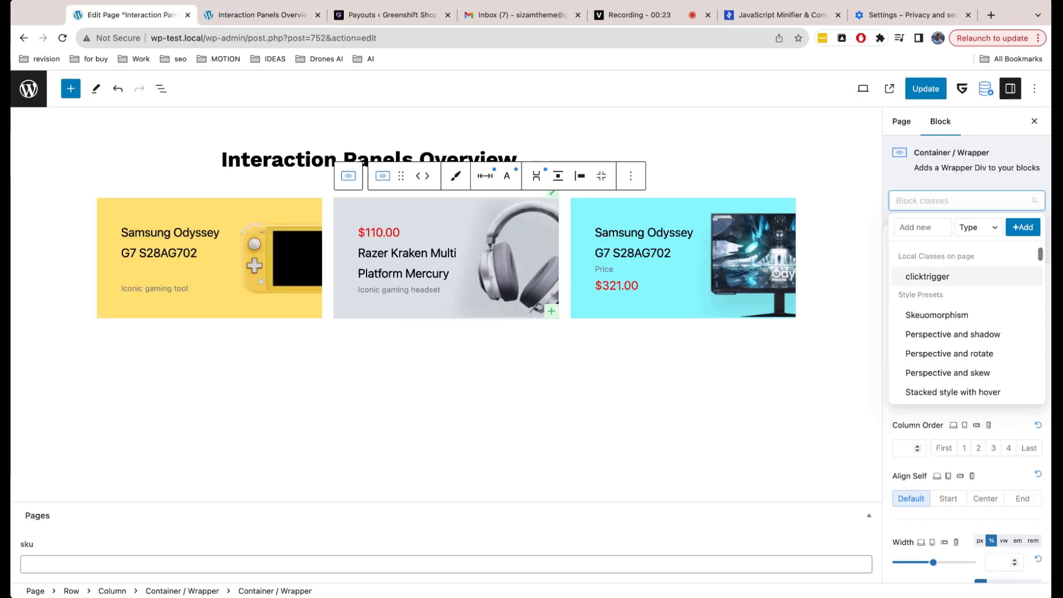
Add a local class named activatedclass to the gray headset card's container
left_click(922, 227)
type("activa")
type("tedclass")
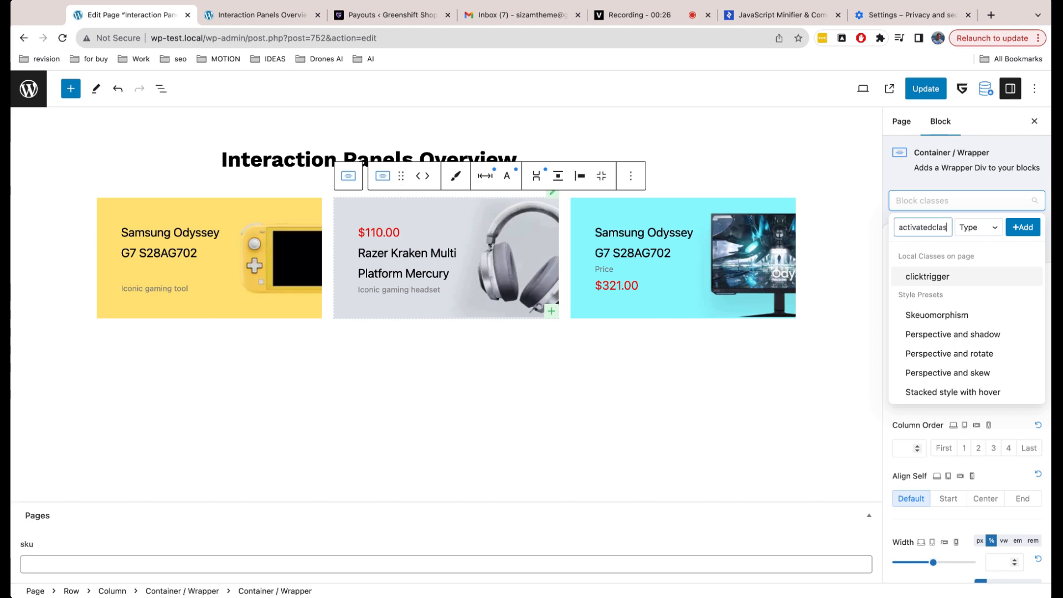
left_click(976, 228)
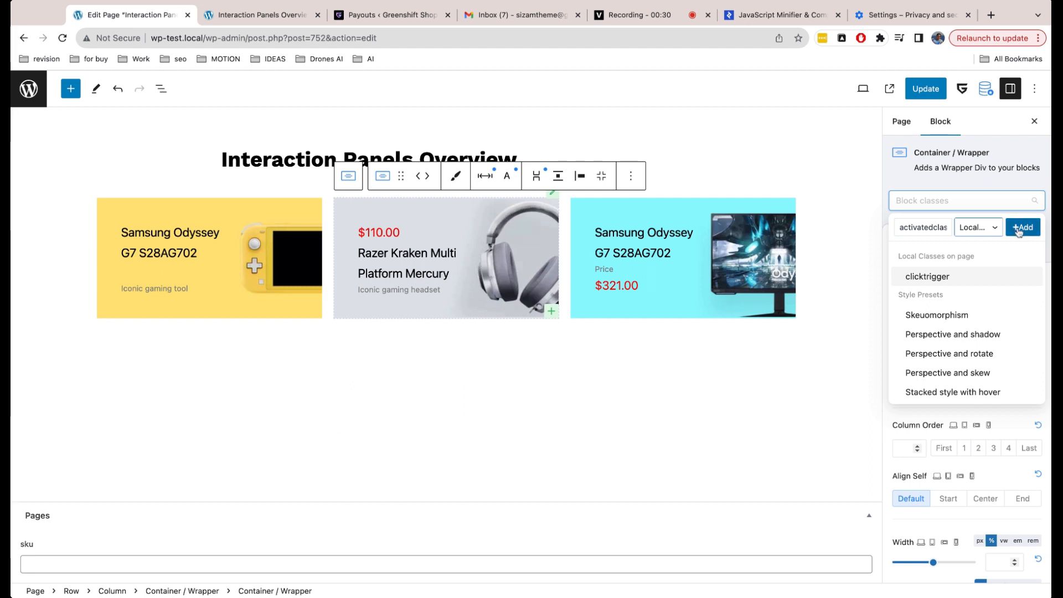
left_click(1023, 227)
Add an .active subselector to the activatedclass class on the gray headset card
left_click(936, 202)
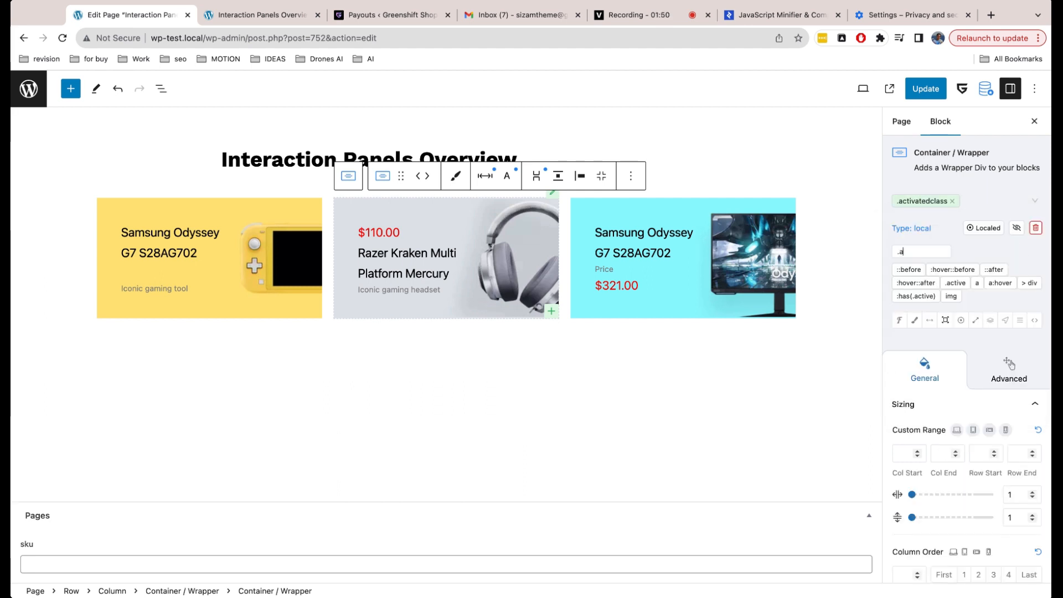
type(".active")
key("Return")
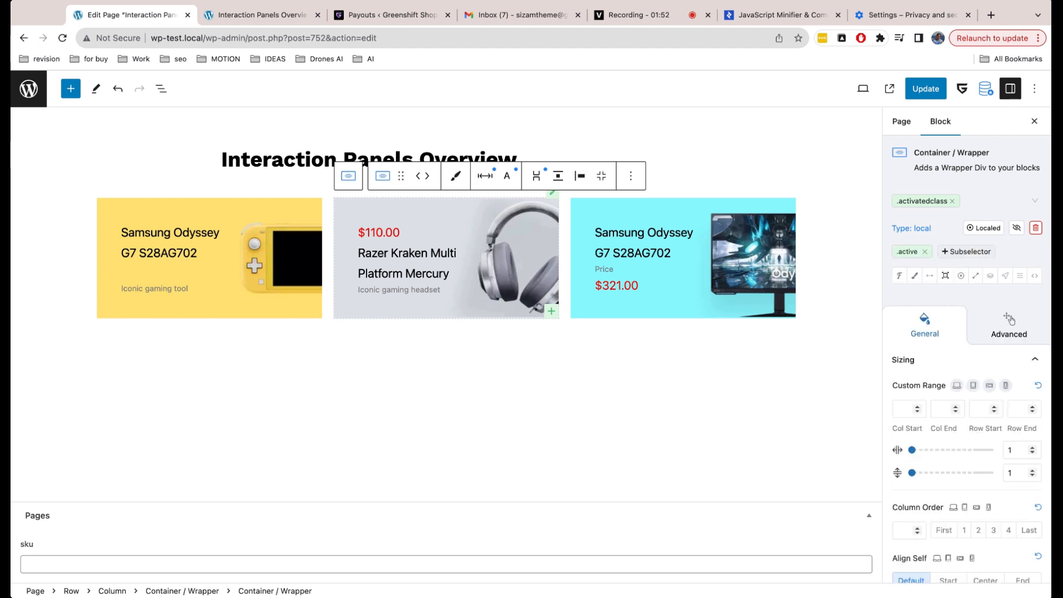
Set the transform Scale of the activatedclass .active subselector to 1.2
left_click(990, 281)
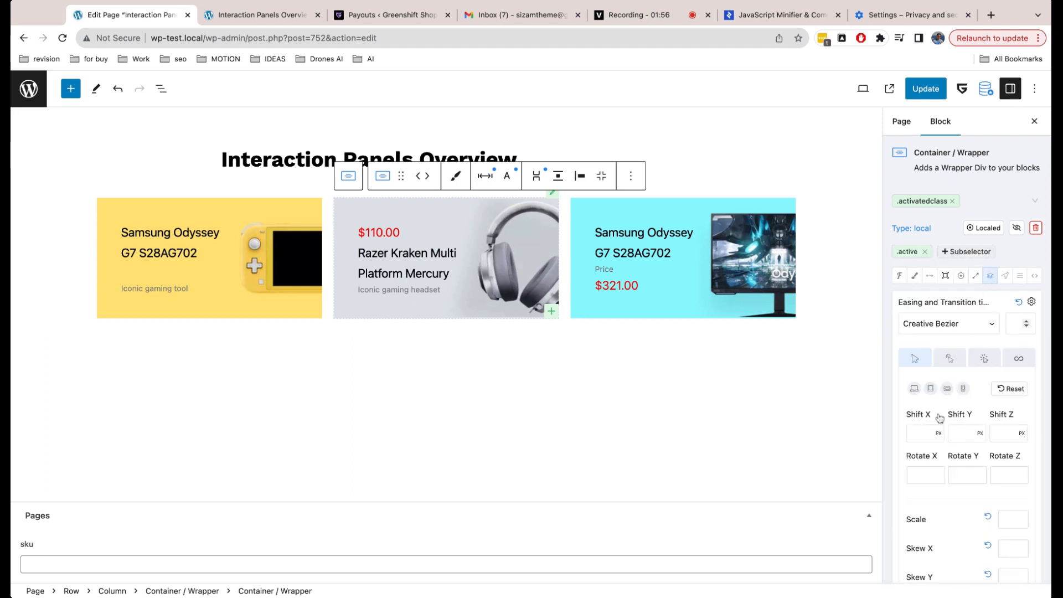
scroll(942, 473, "down", 1)
scroll(942, 472, "down", 2)
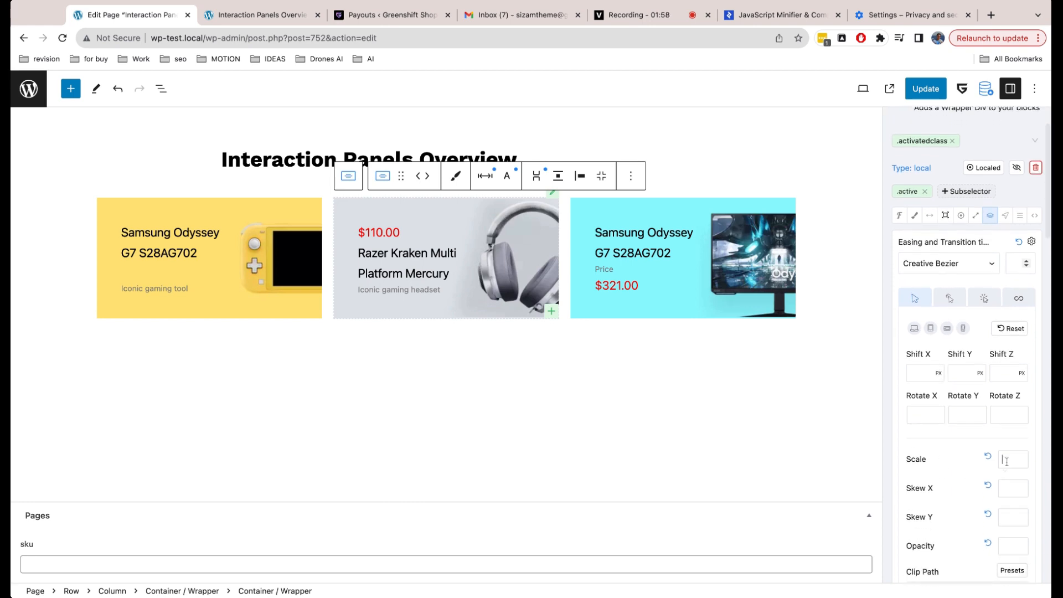
left_click(1006, 461)
type("1.2")
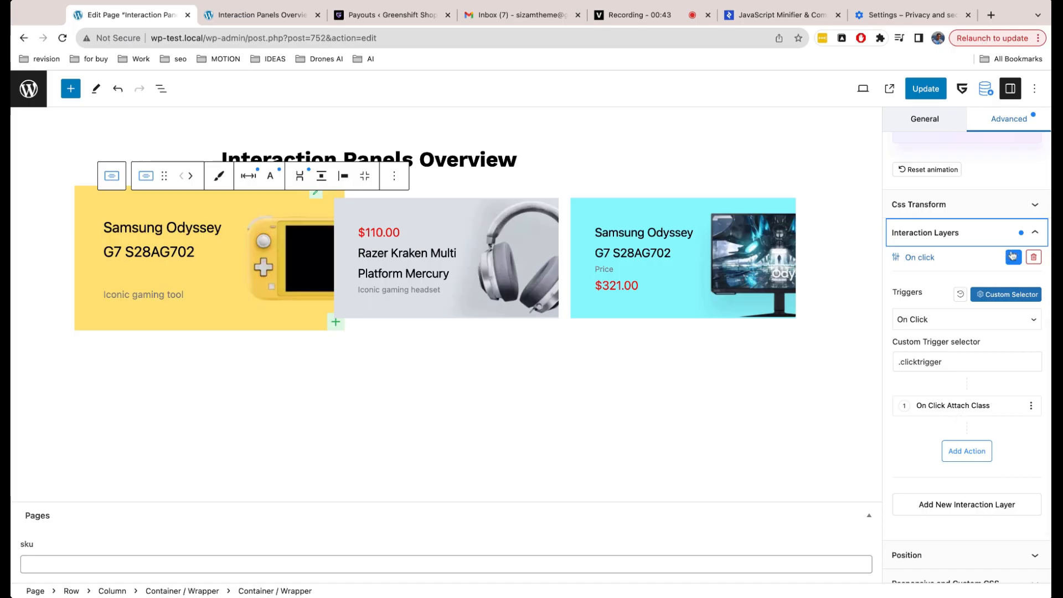
Toggle the power state of the yellow card's On click layer and enable a custom selector for its Attach class action
left_click(1012, 257)
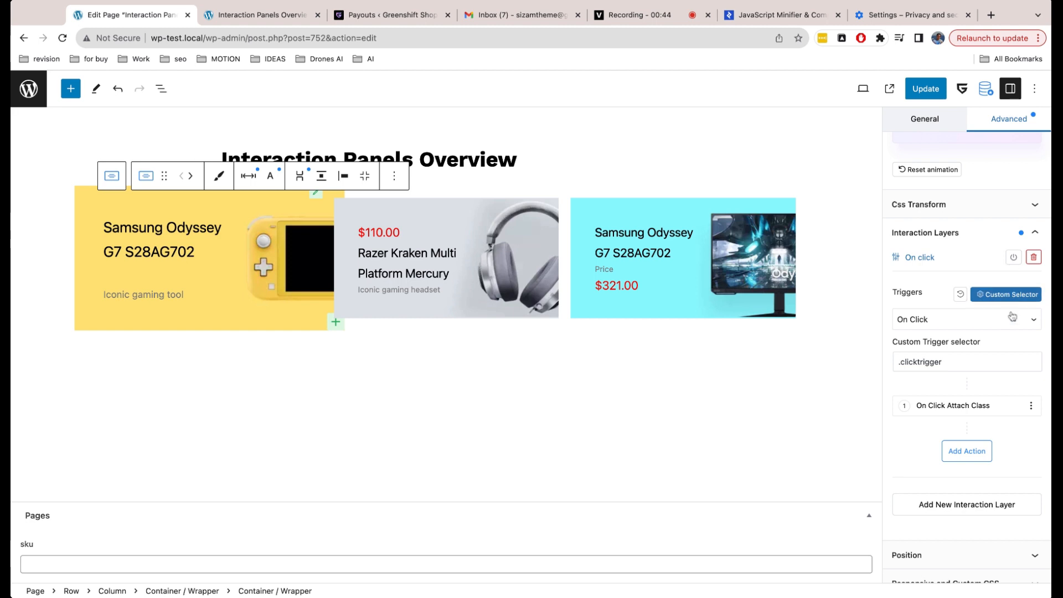
left_click(961, 405)
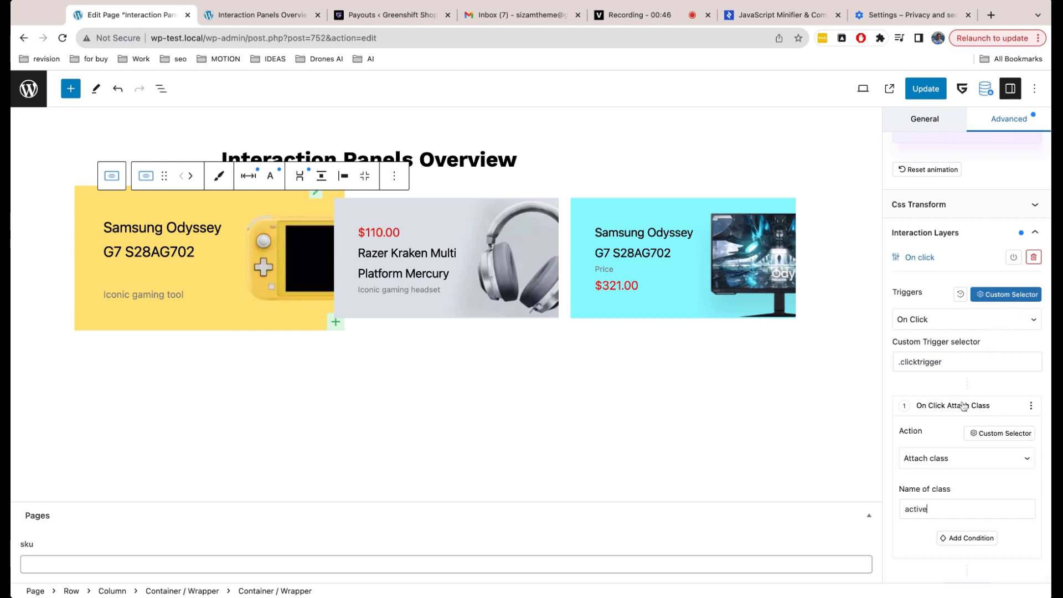
scroll(952, 399, "down", 3)
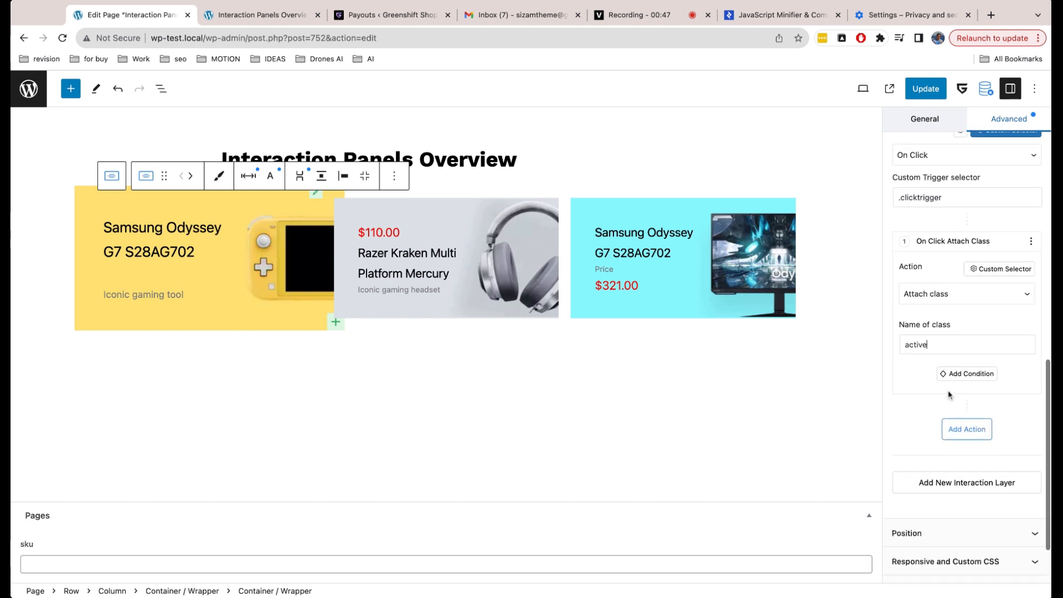
left_click(996, 269)
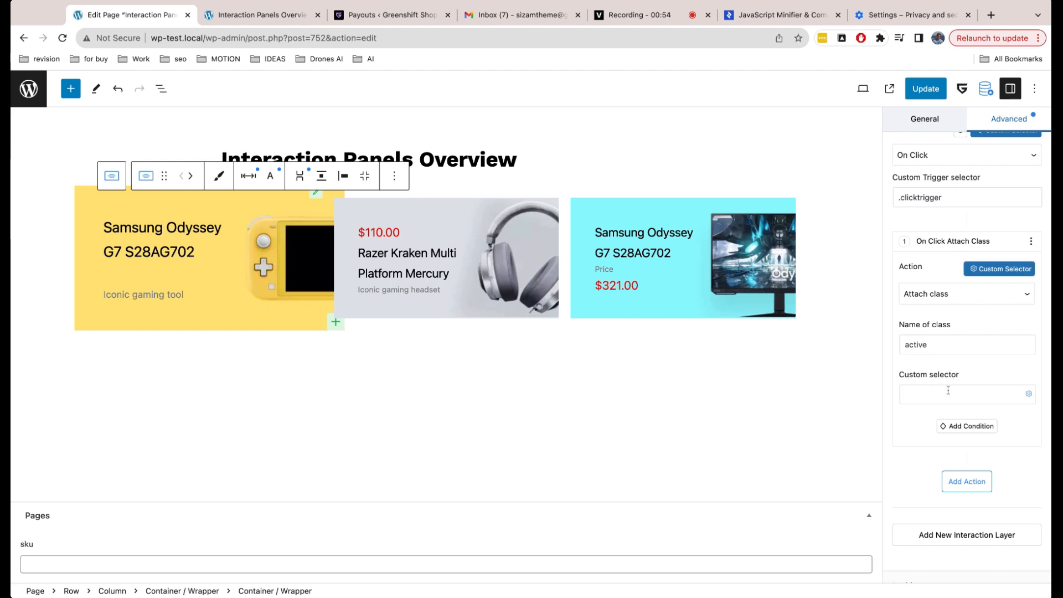
Build the action's custom selector by picking .activatedclass from the second card's container in the CSS Selector Builder, and insert it
left_click(1028, 394)
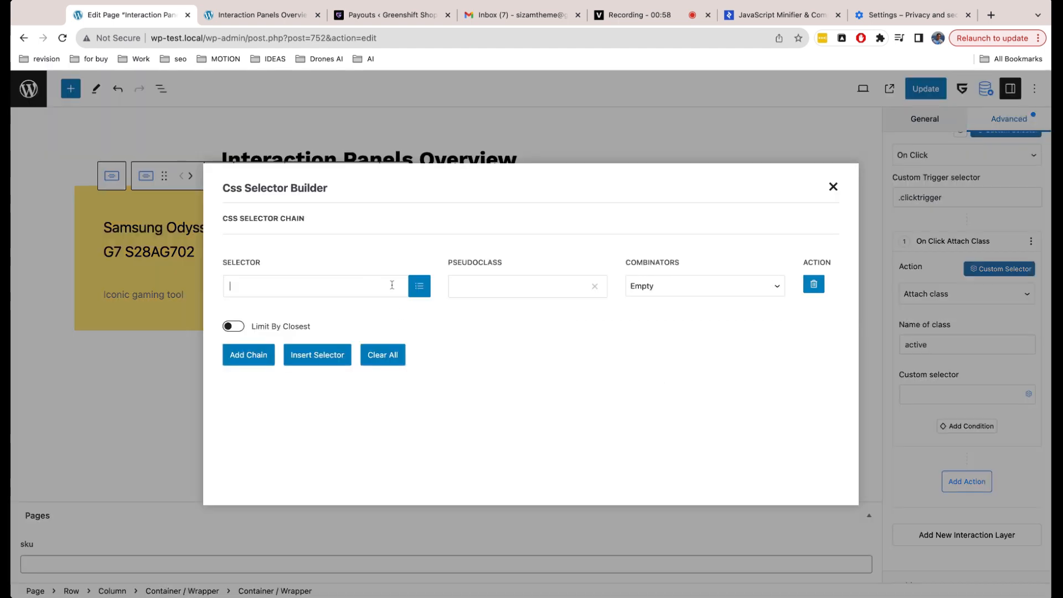
left_click(416, 288)
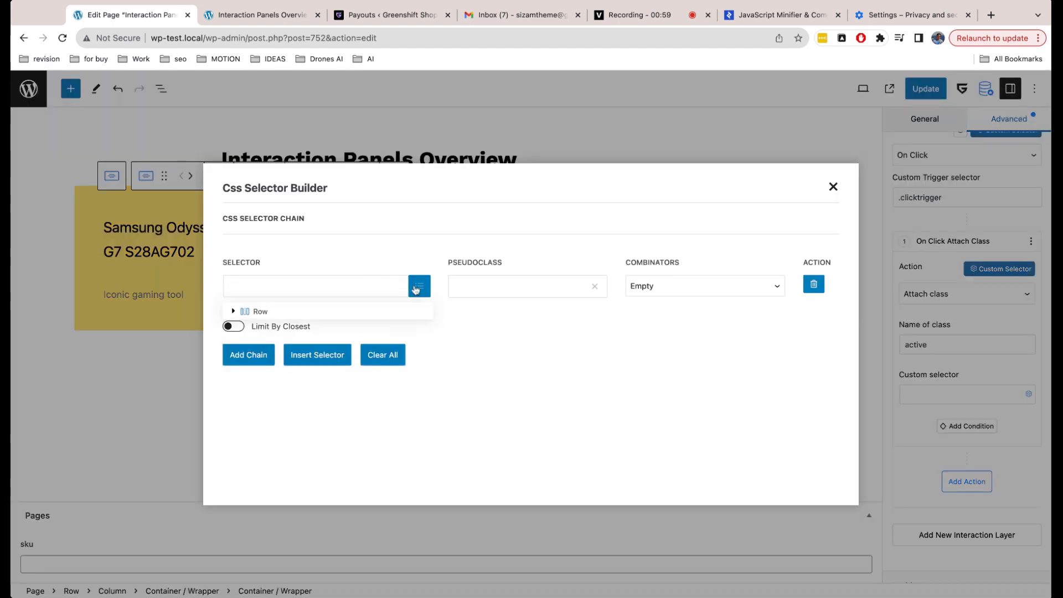
left_click(233, 311)
left_click(239, 328)
left_click(245, 347)
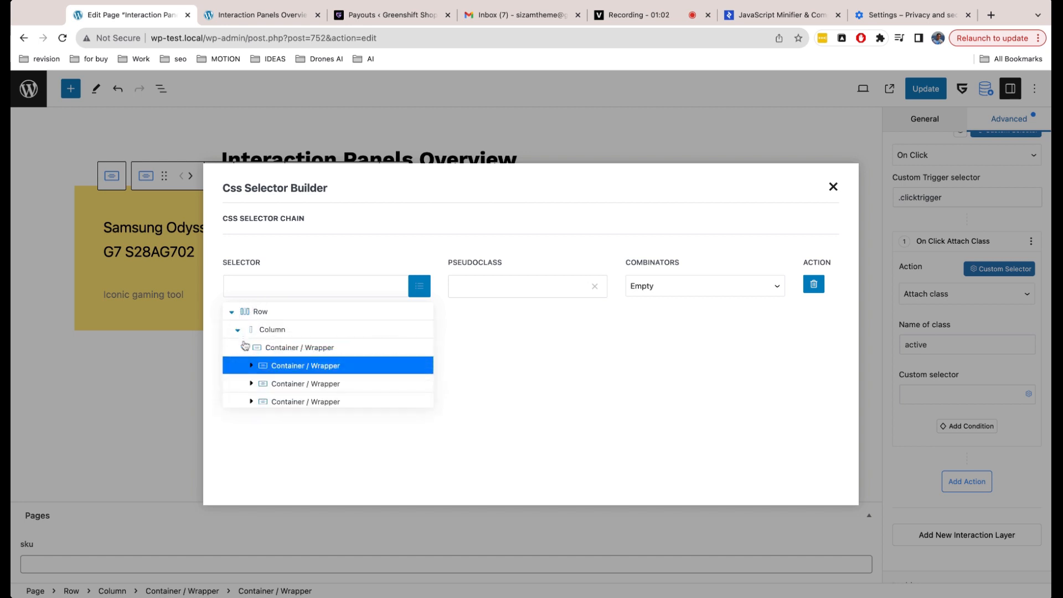
left_click(285, 387)
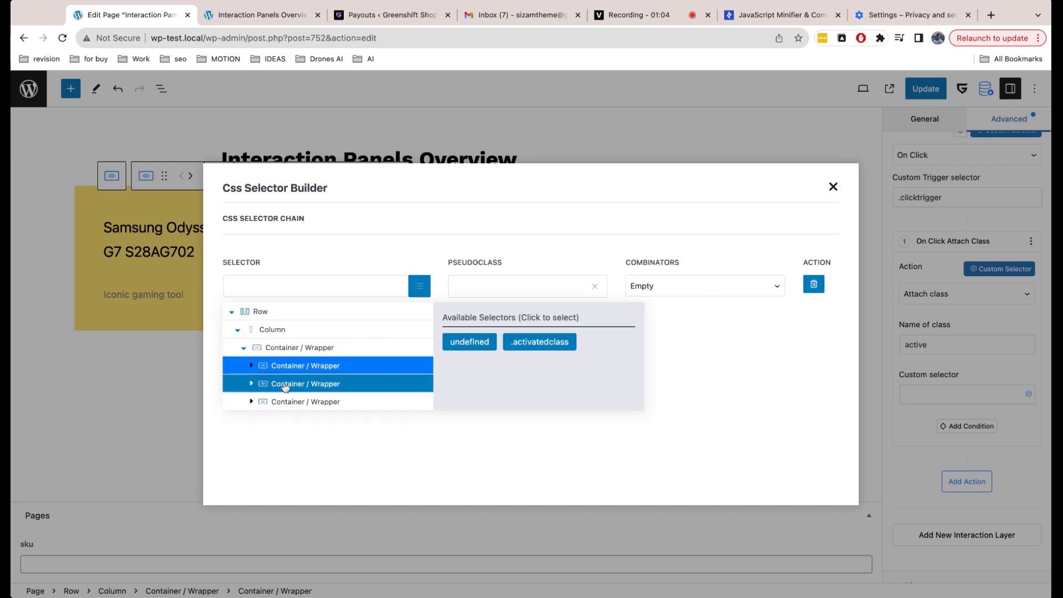
left_click(548, 342)
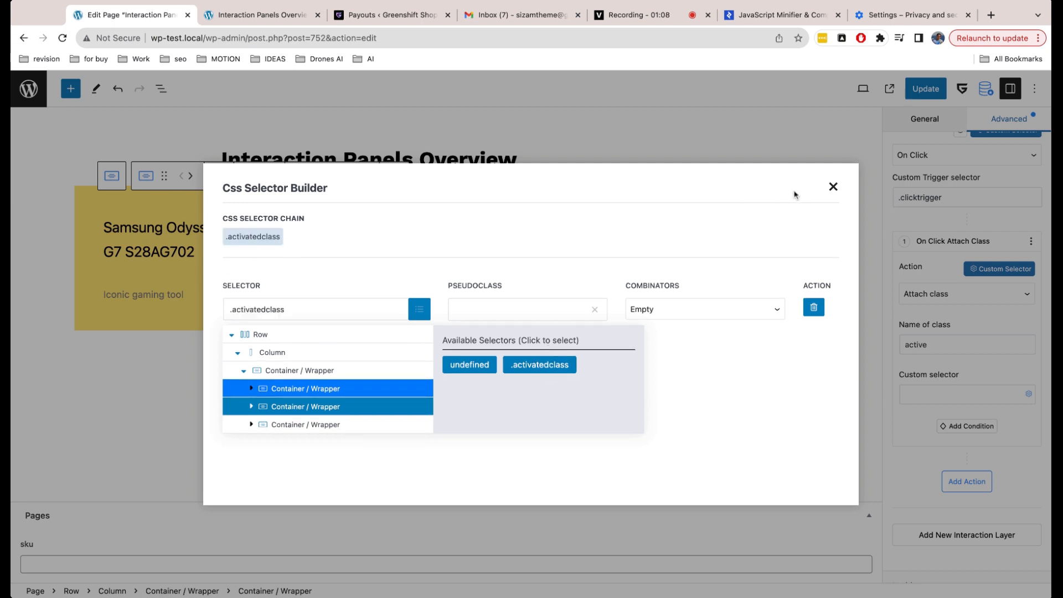
left_click(499, 259)
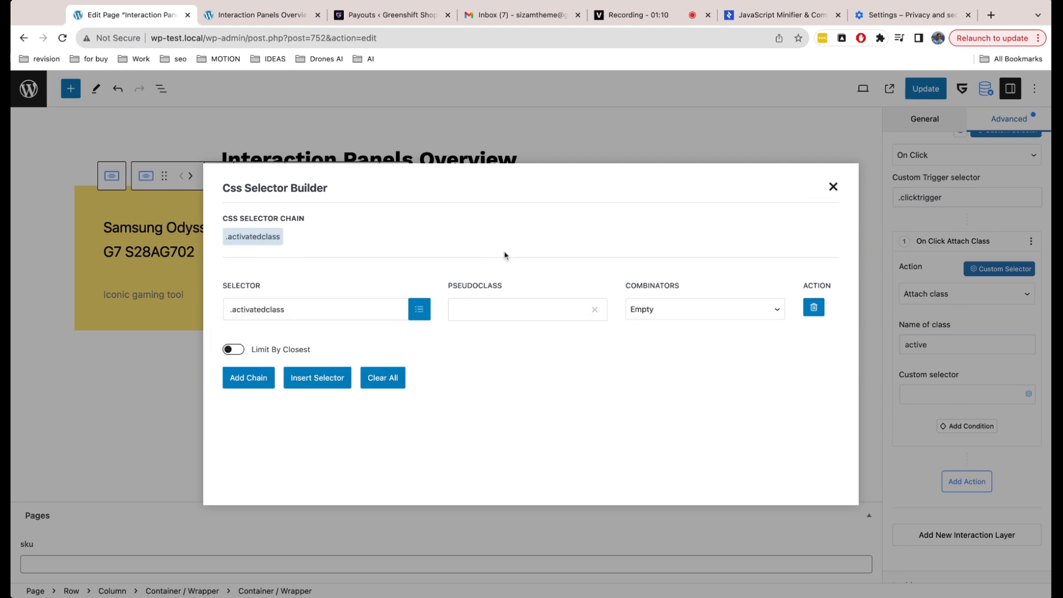
left_click(312, 381)
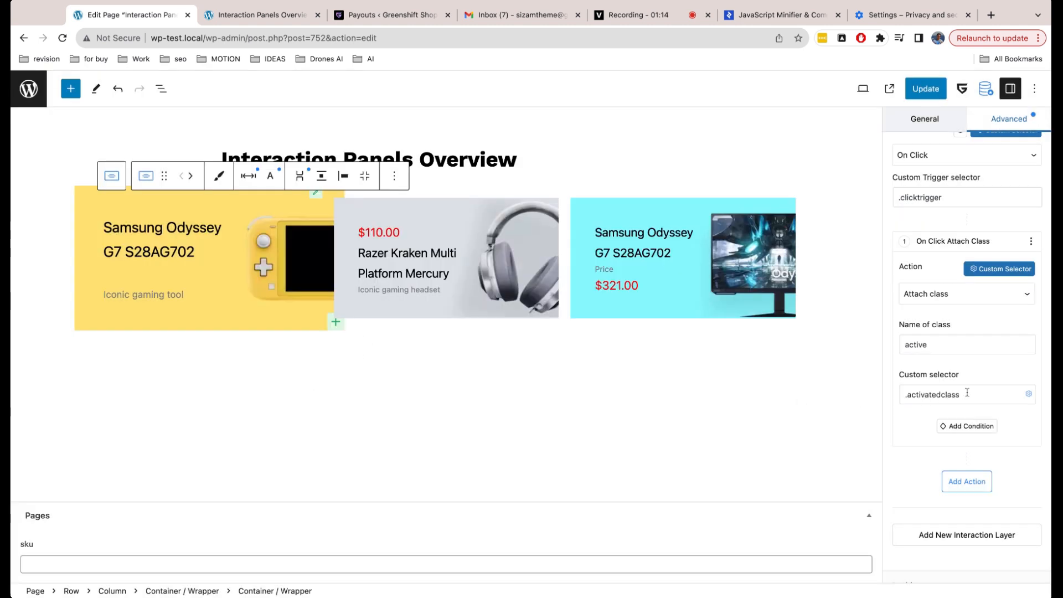
Update the page and test the click on the yellow card in the published page
left_click(926, 88)
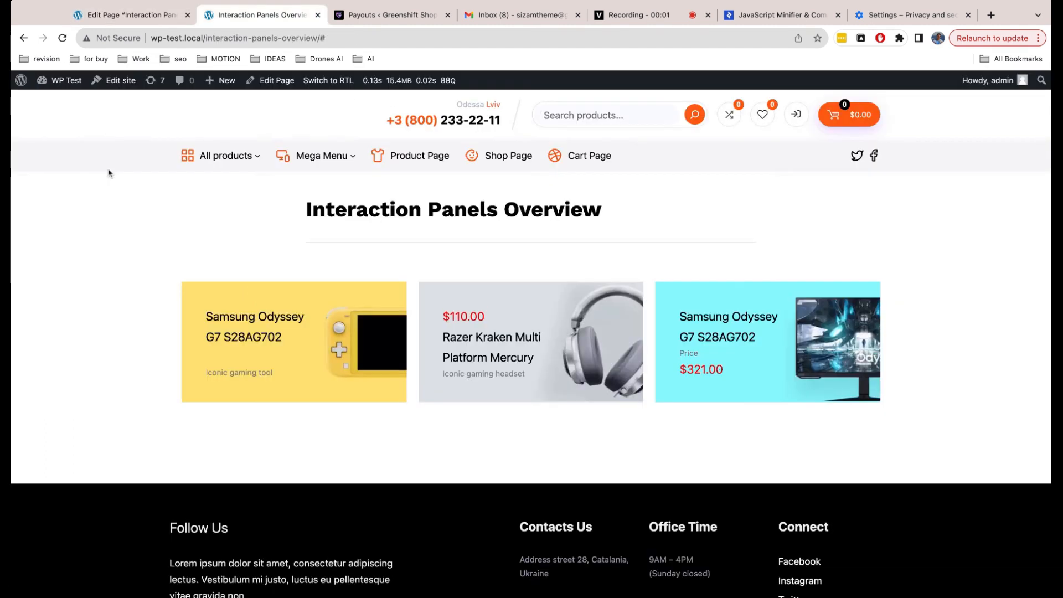
left_click(304, 302)
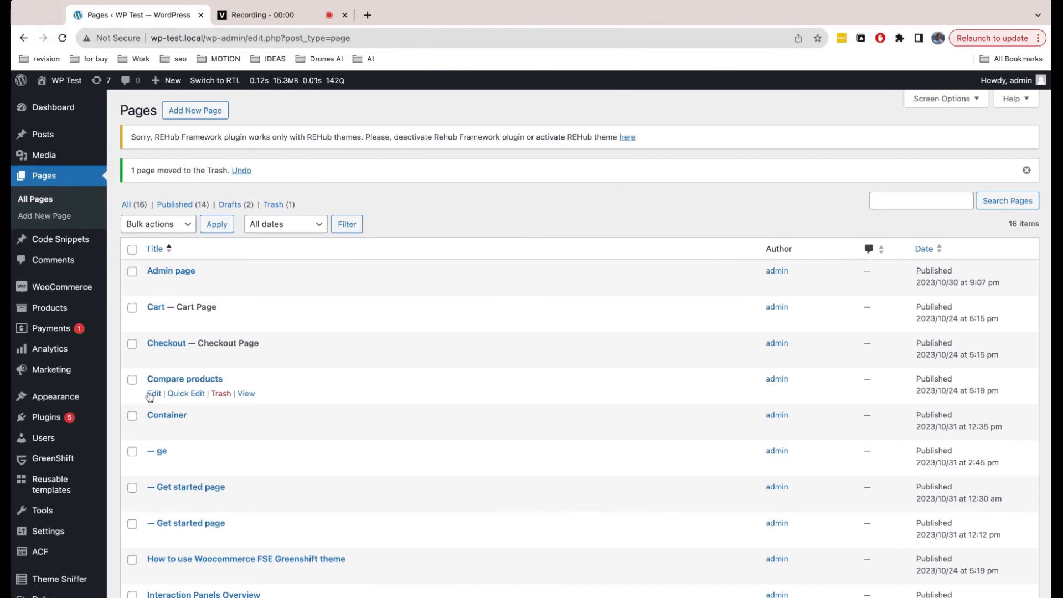
Create a new synced pattern under Reusable templates and title it My Menu
mouse_move(77, 482)
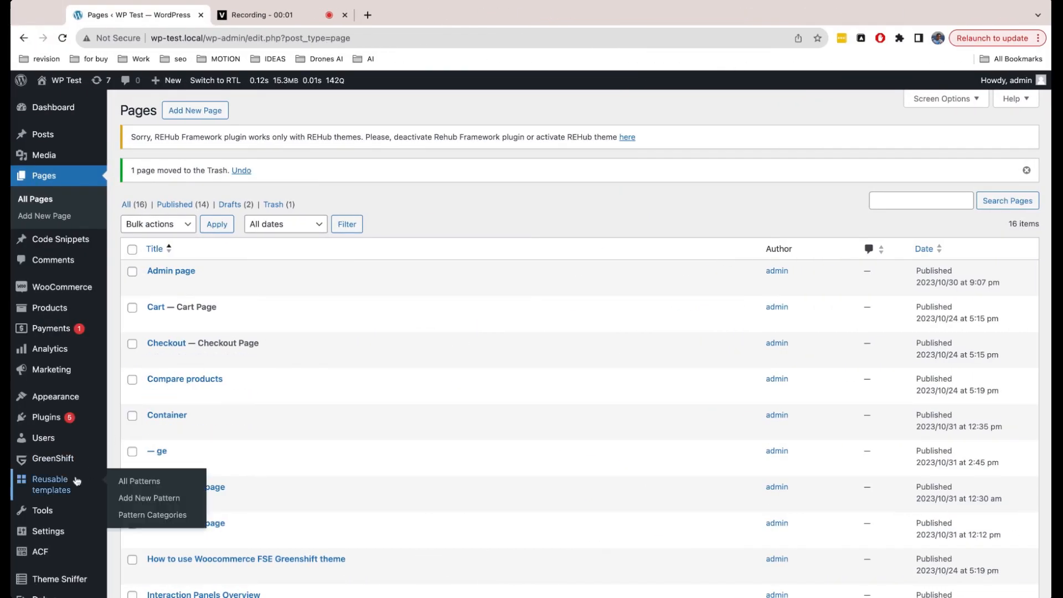
left_click(149, 496)
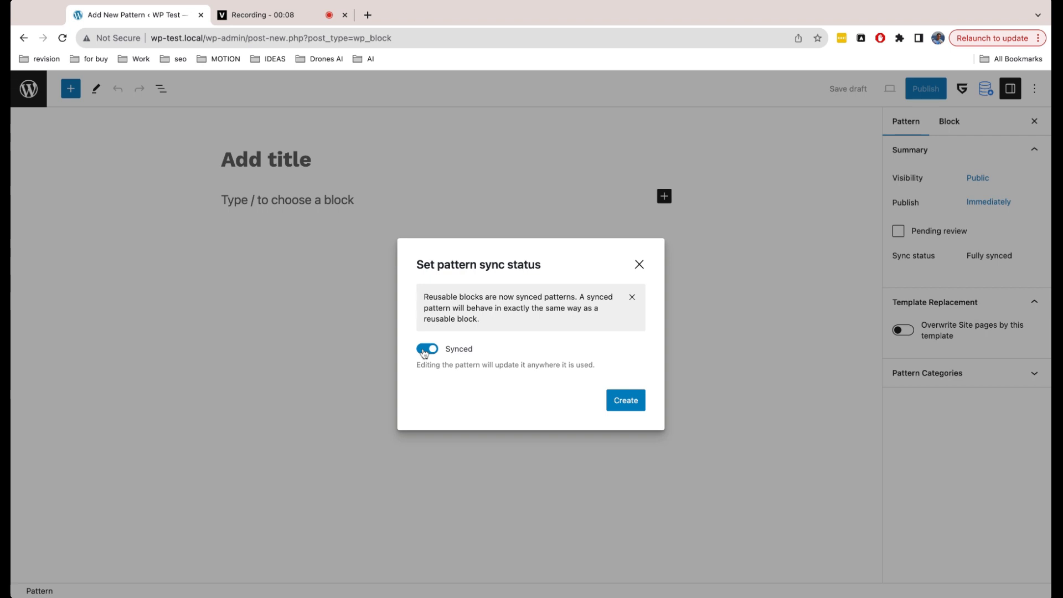
left_click(427, 348)
left_click(434, 353)
left_click(631, 402)
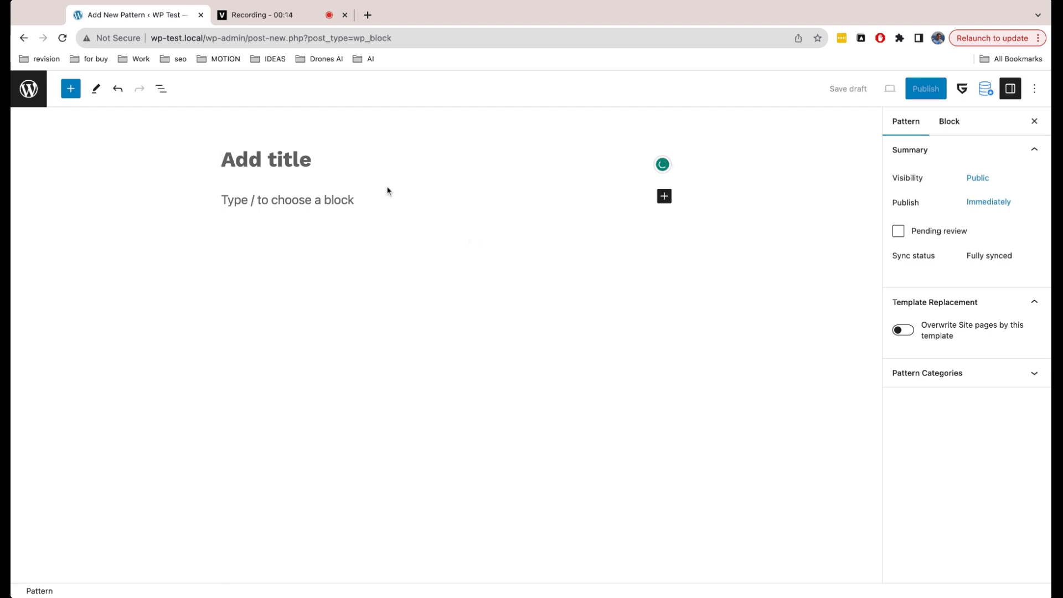
type("My Menu")
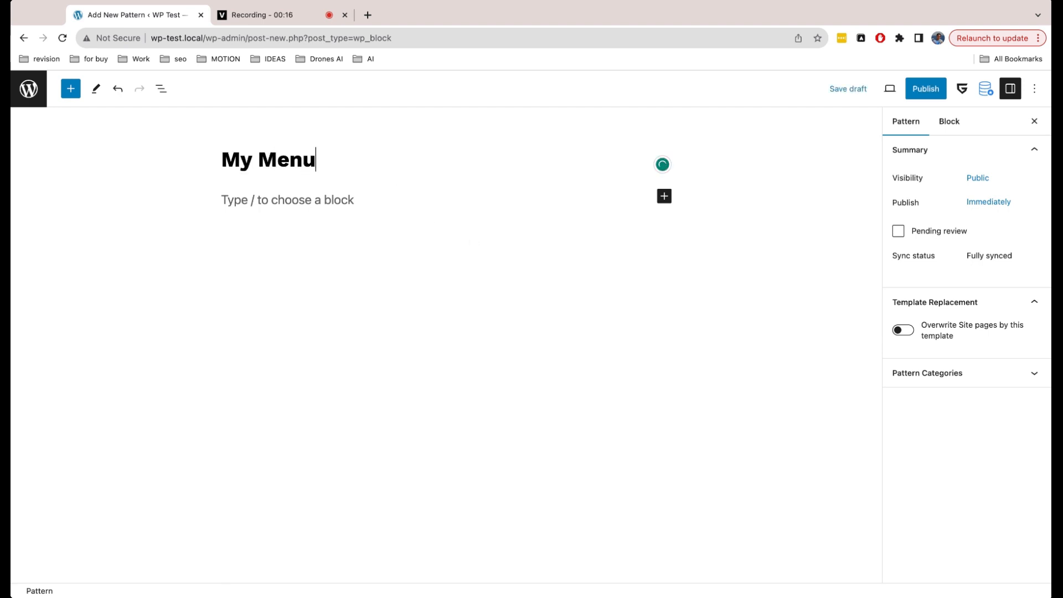
Insert a CSS grid of containers with two columns below the title and align it to full width
left_click(307, 204)
type("/css")
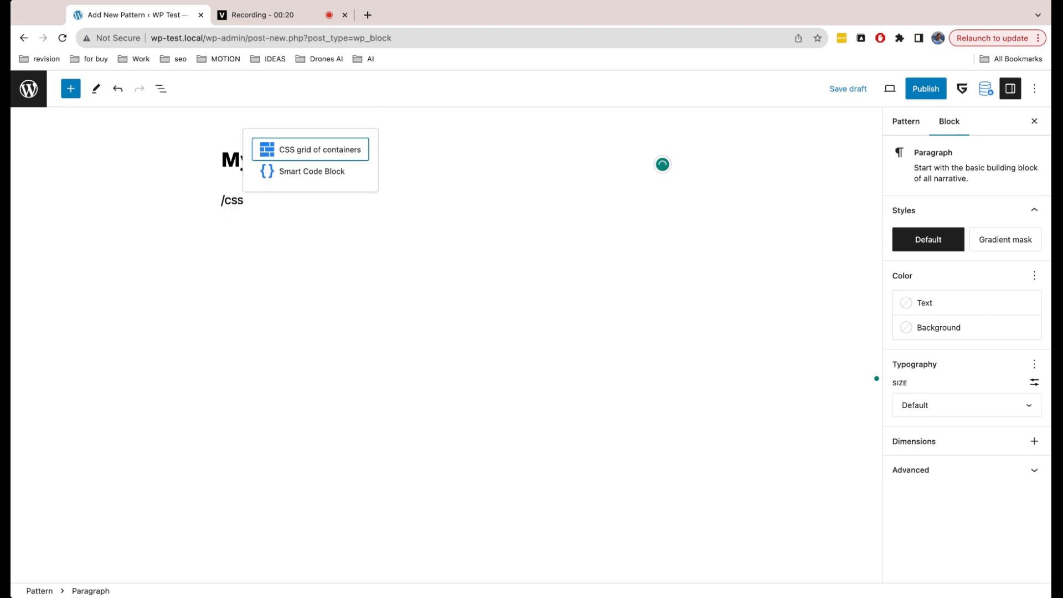
key("Return")
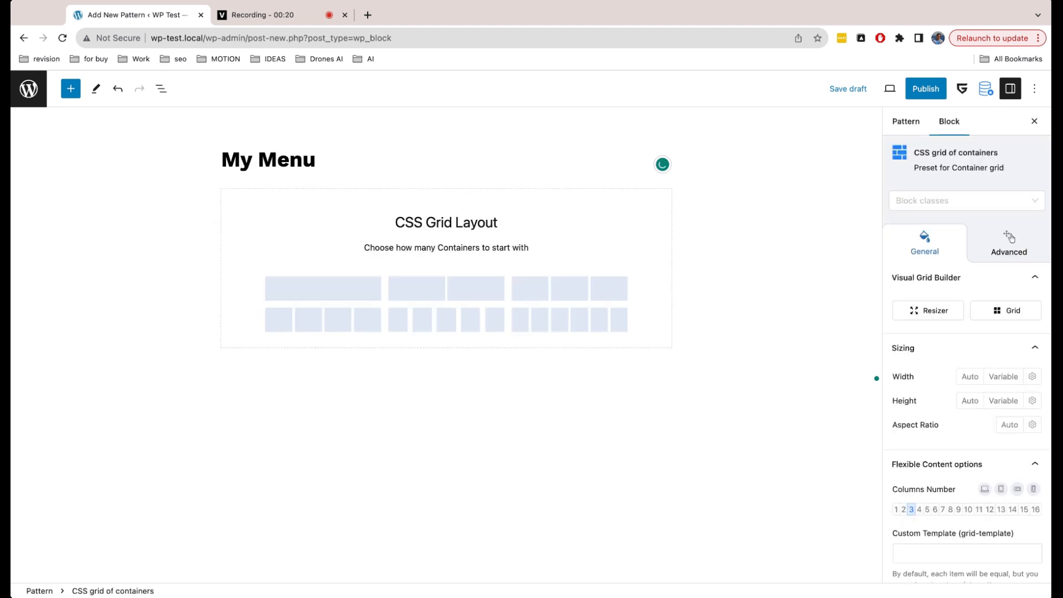
left_click(449, 288)
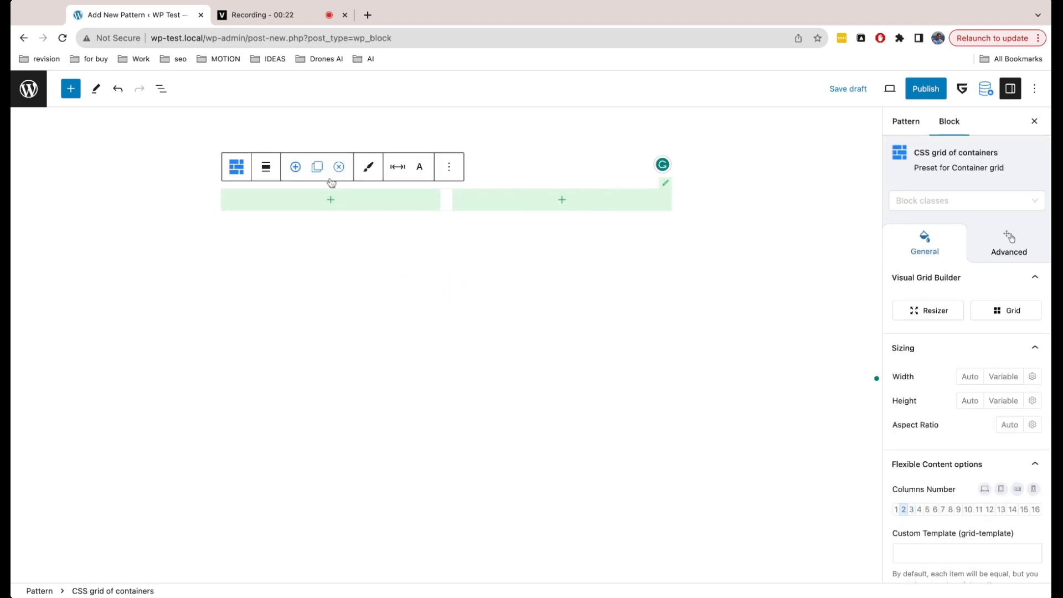
left_click(271, 169)
left_click(310, 255)
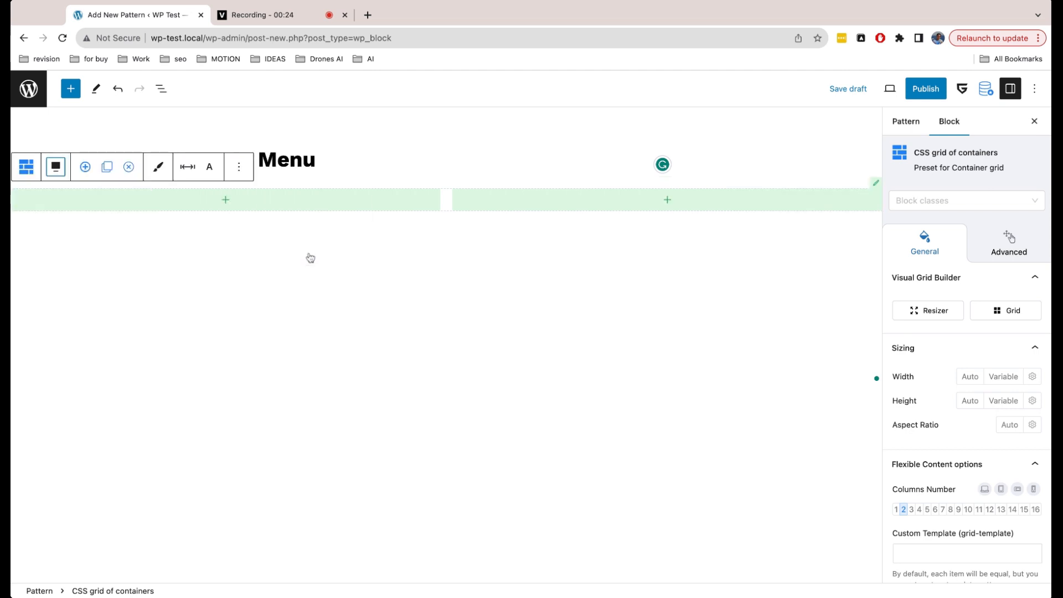
Give the CSS grid a screen-filling minimum height of 100
left_click(1032, 400)
scroll(1024, 403, "down", 3)
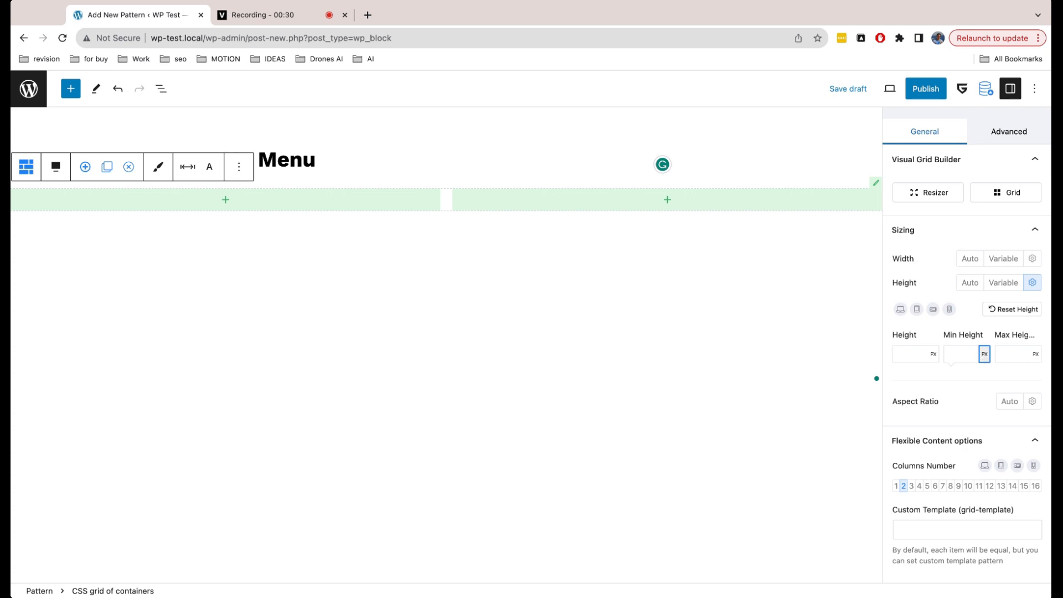
left_click(959, 354)
type("100")
Reset the CSS grid's Side Gap and Row Gap so the columns have no spacing between them
scroll(979, 355, "down", 5)
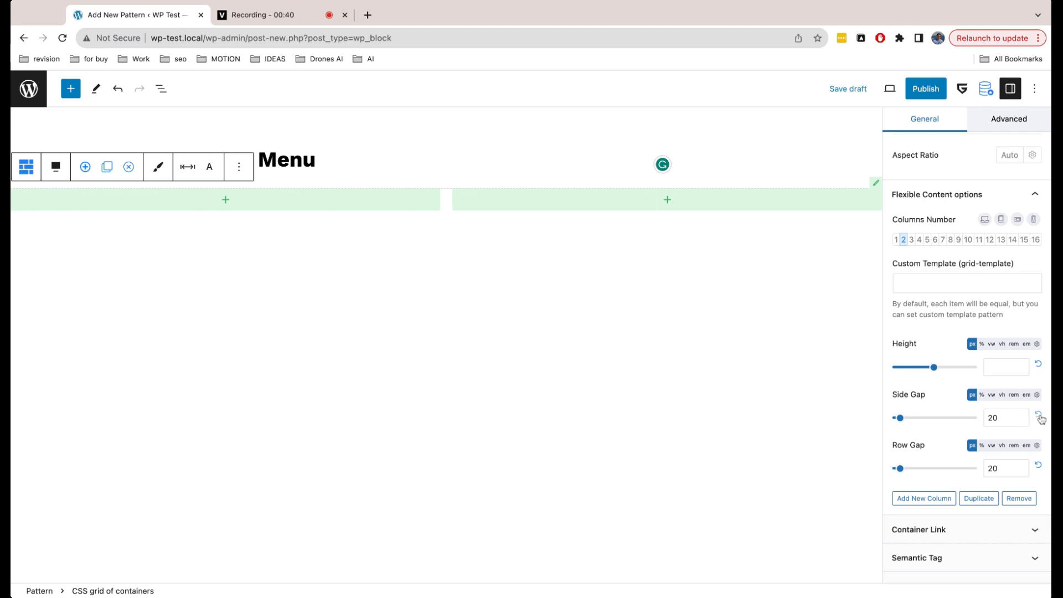
left_click(1039, 415)
left_click(1039, 467)
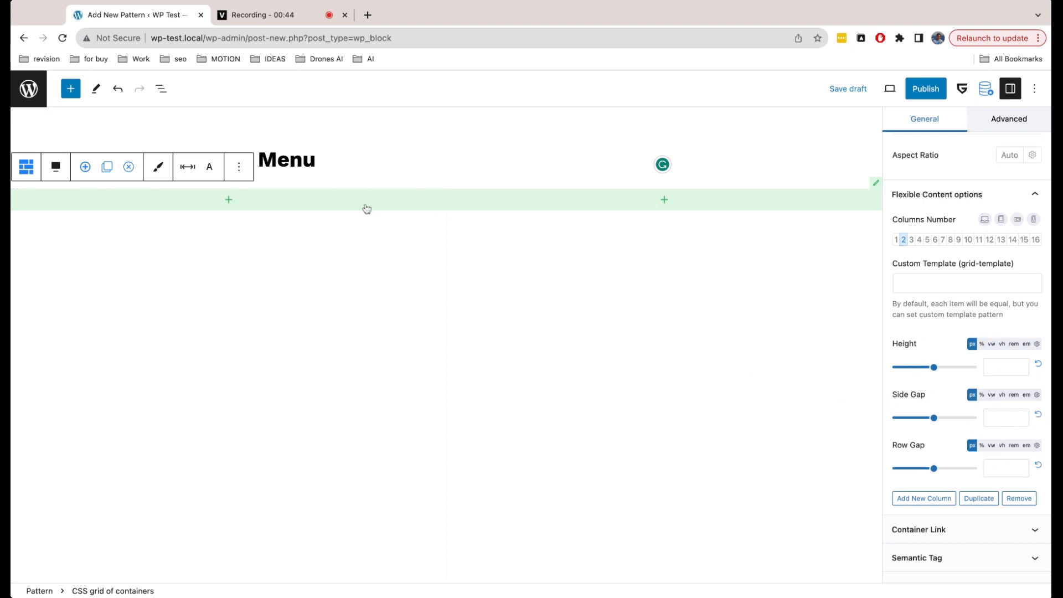
Set the left container's background color to bright red, FC0000
left_click(371, 259)
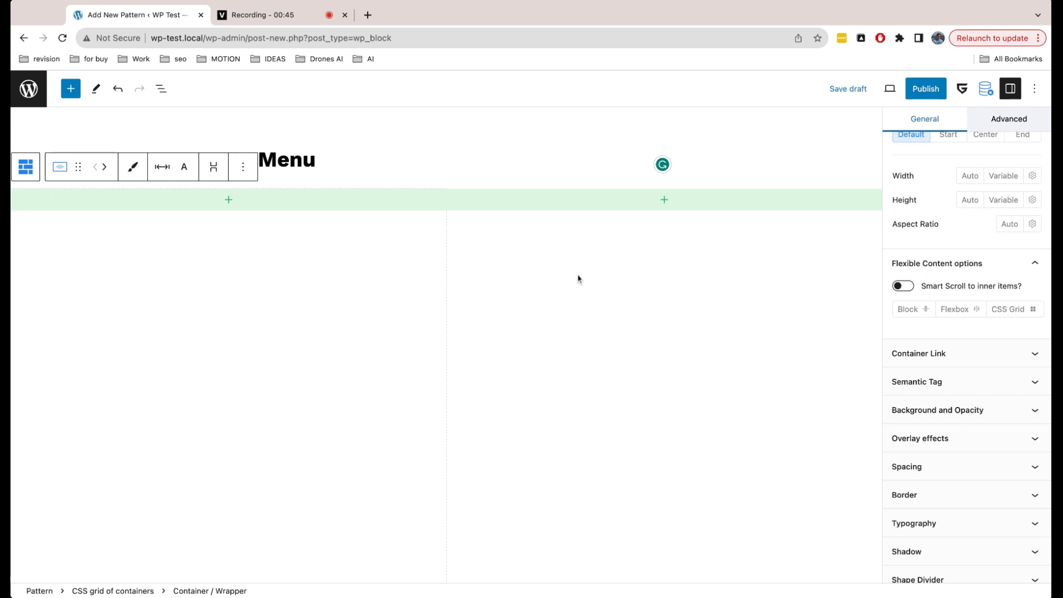
left_click(975, 410)
scroll(974, 409, "down", 3)
left_click(1008, 344)
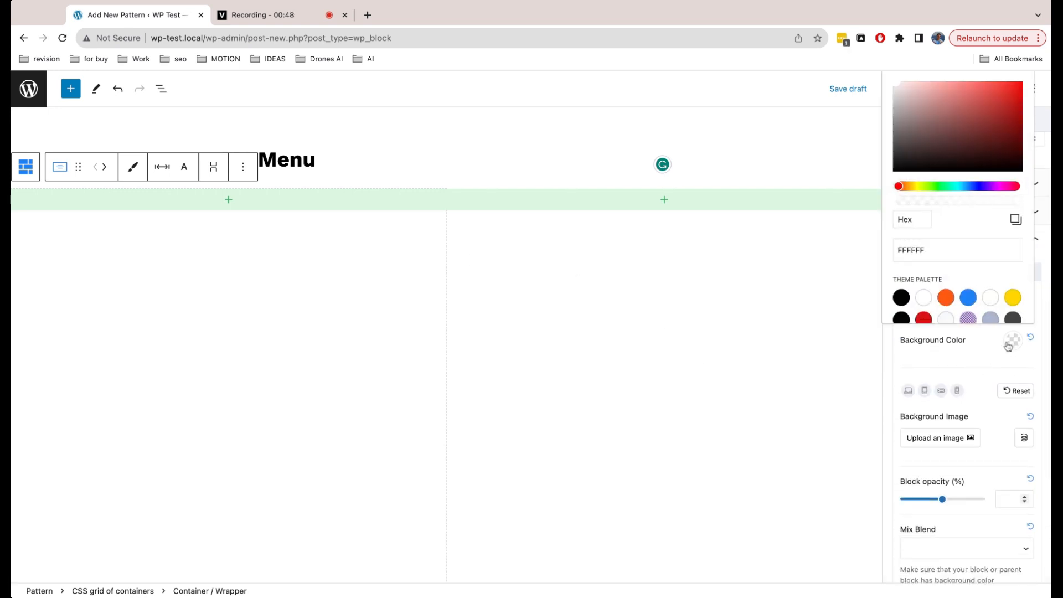
left_click(924, 315)
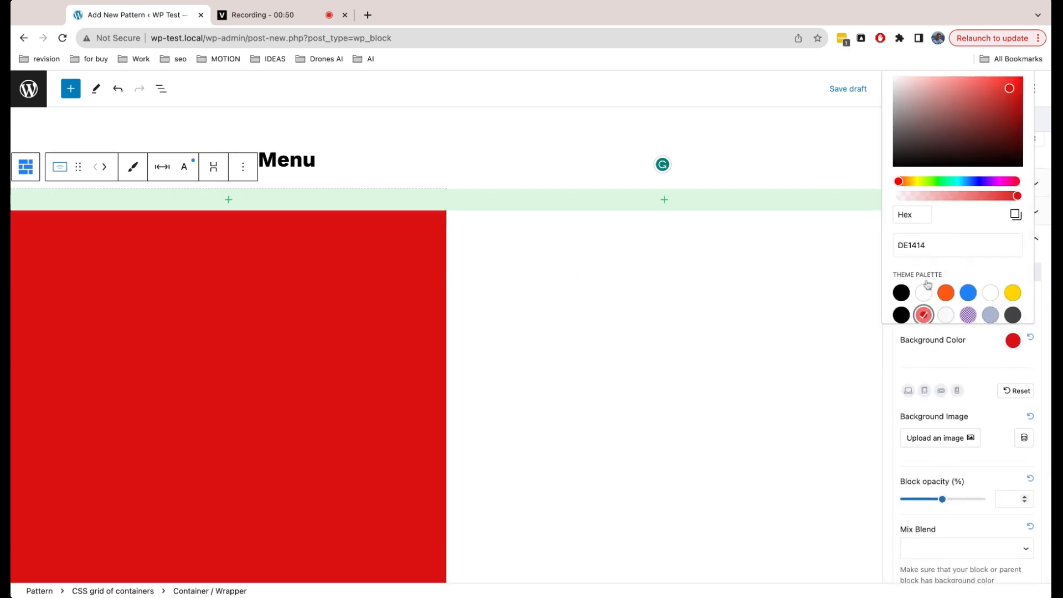
left_click_drag(1004, 104, 1007, 97)
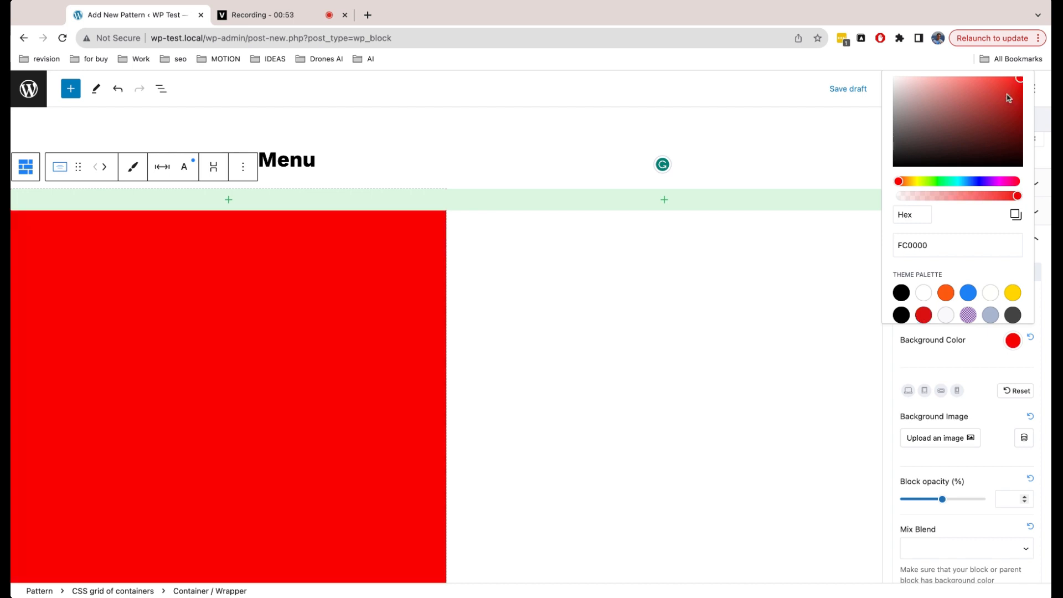
Set the right container's background color to black
left_click(974, 366)
left_click(779, 335)
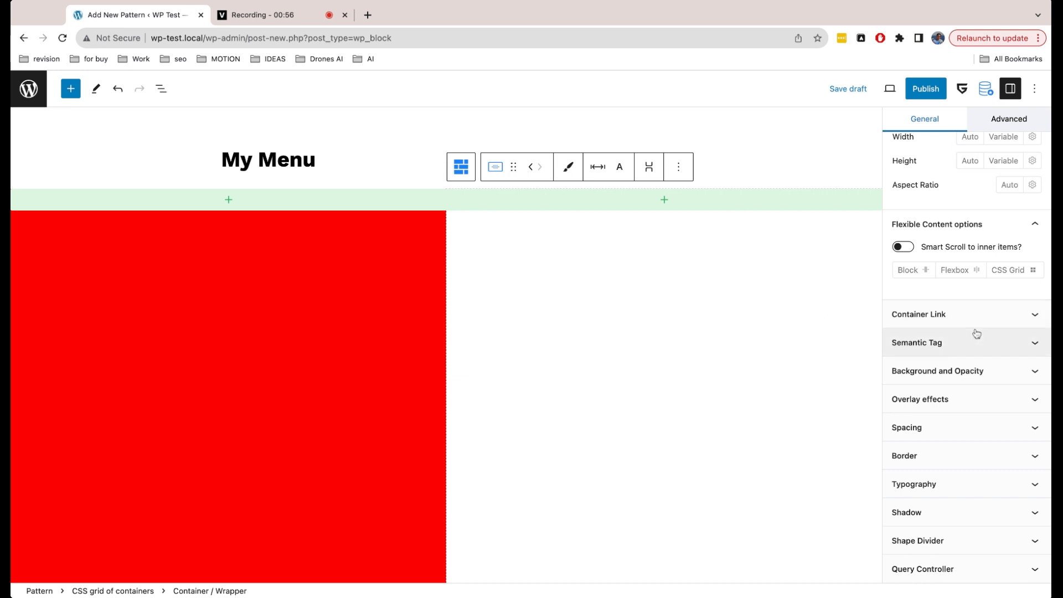
left_click(971, 378)
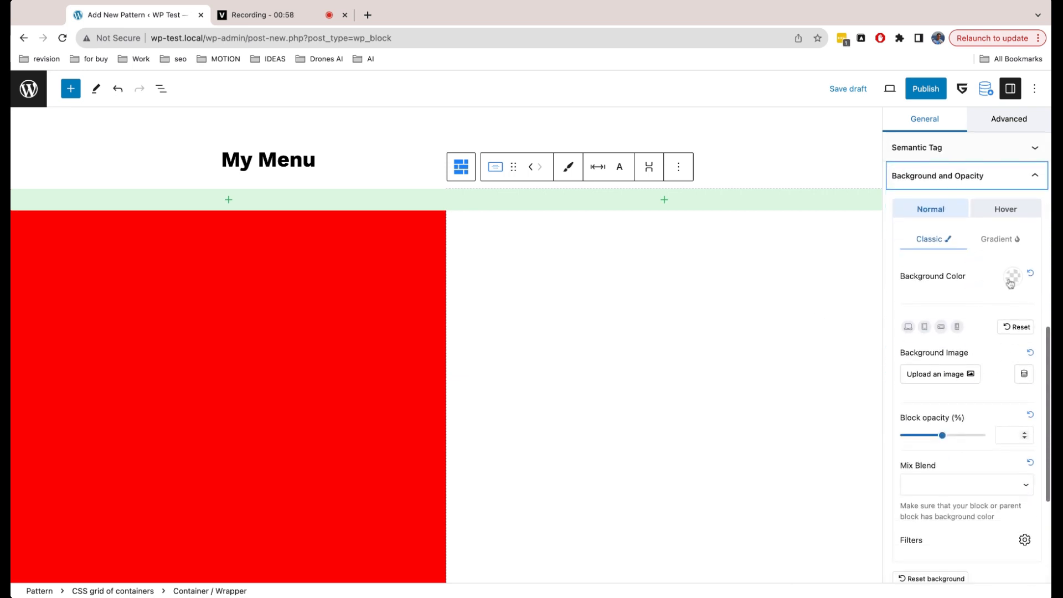
left_click(1011, 277)
left_click_drag(949, 375, 896, 397)
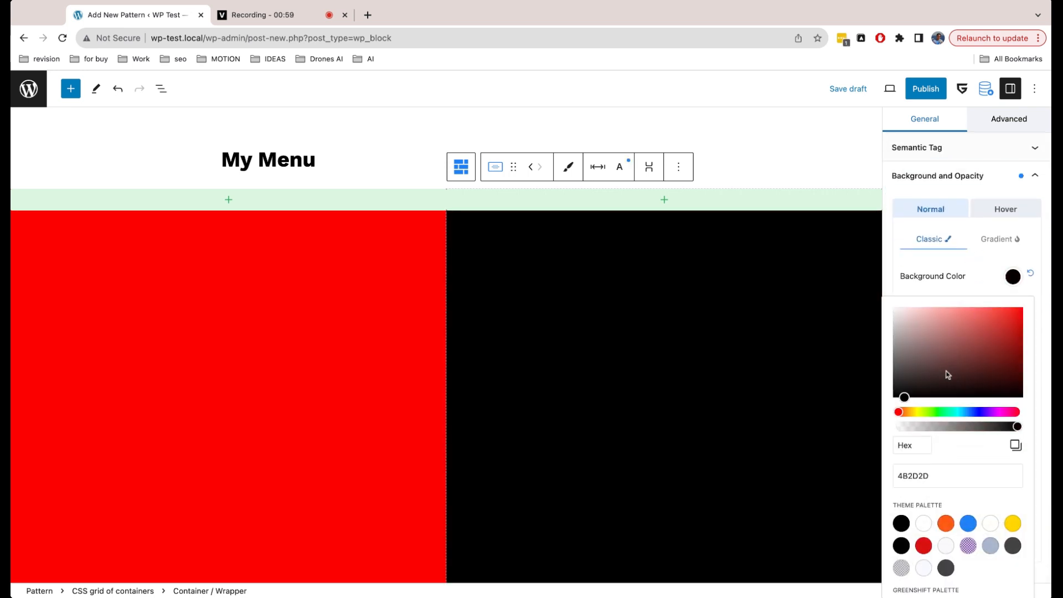
left_click(973, 292)
Add the black-and-white sculpted face image from the media library as the right container's background image
left_click(947, 376)
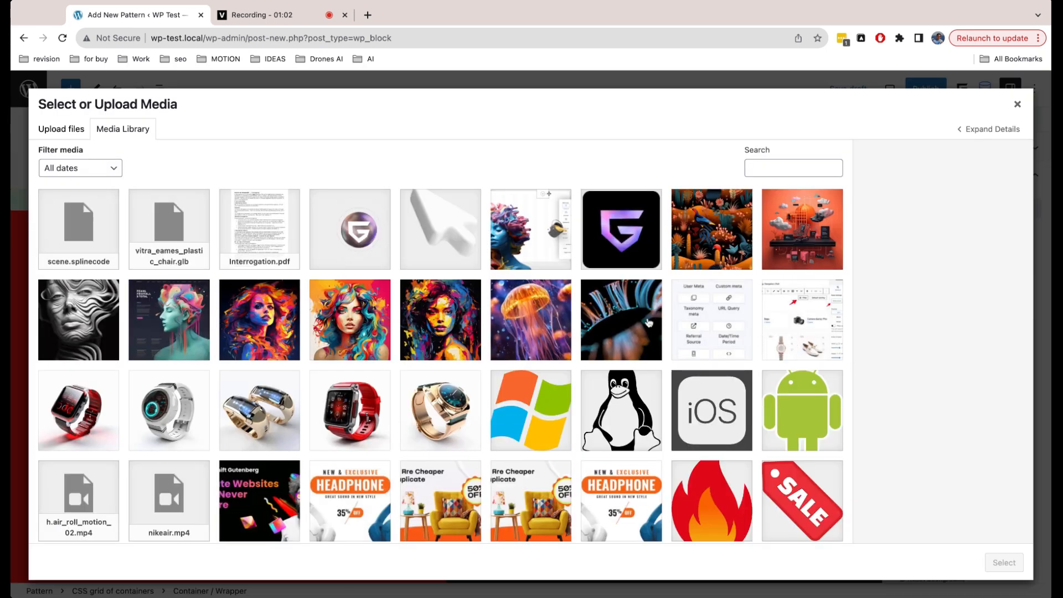
left_click(102, 318)
left_click(1003, 562)
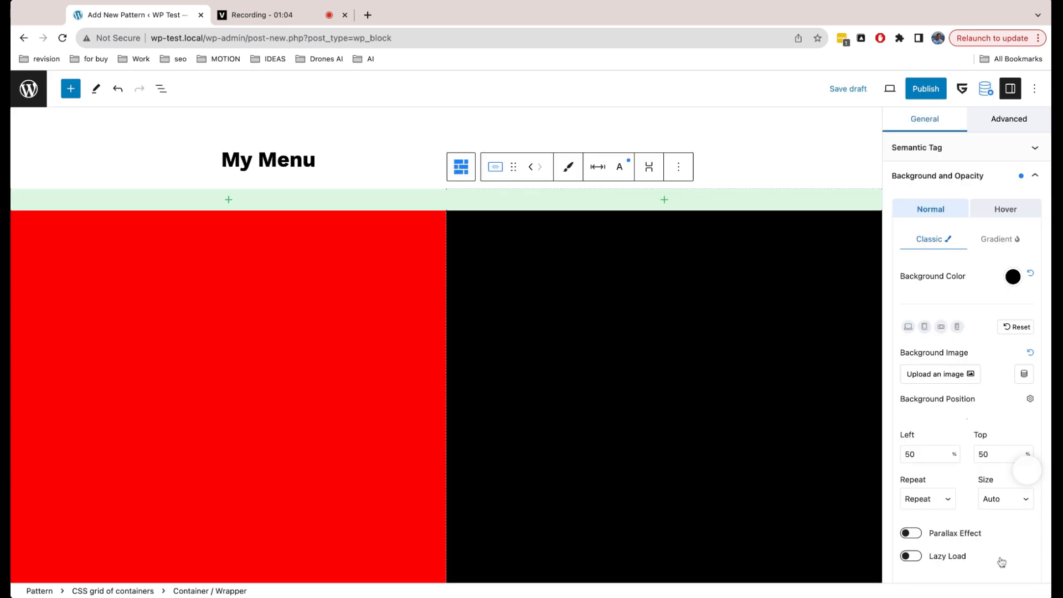
Set the right container's background image to Contain size without repeat, with its position at 100% left and 50% top
scroll(812, 424, "down", 3)
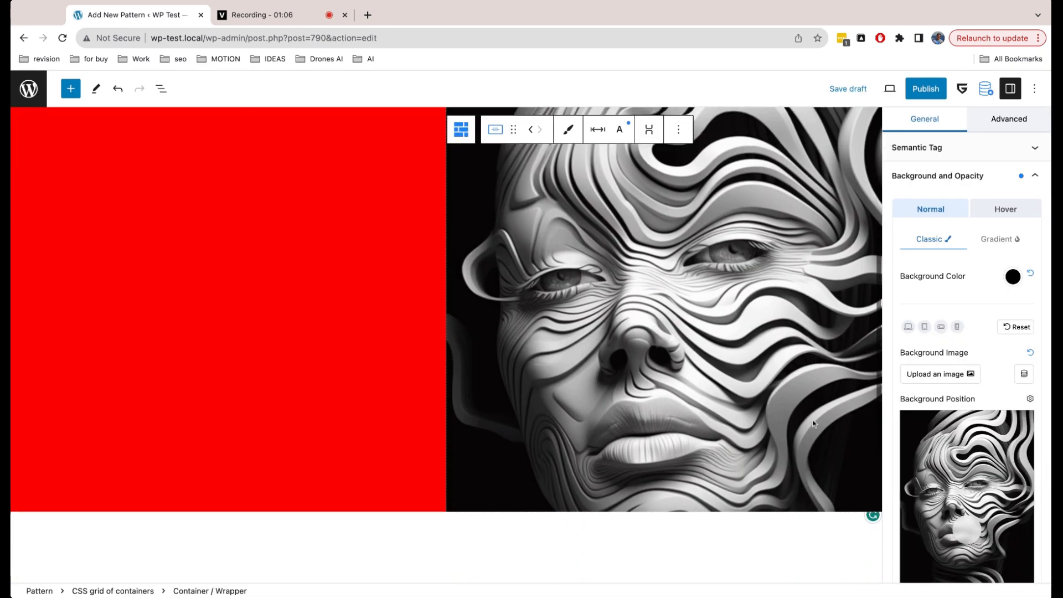
scroll(997, 418, "down", 5)
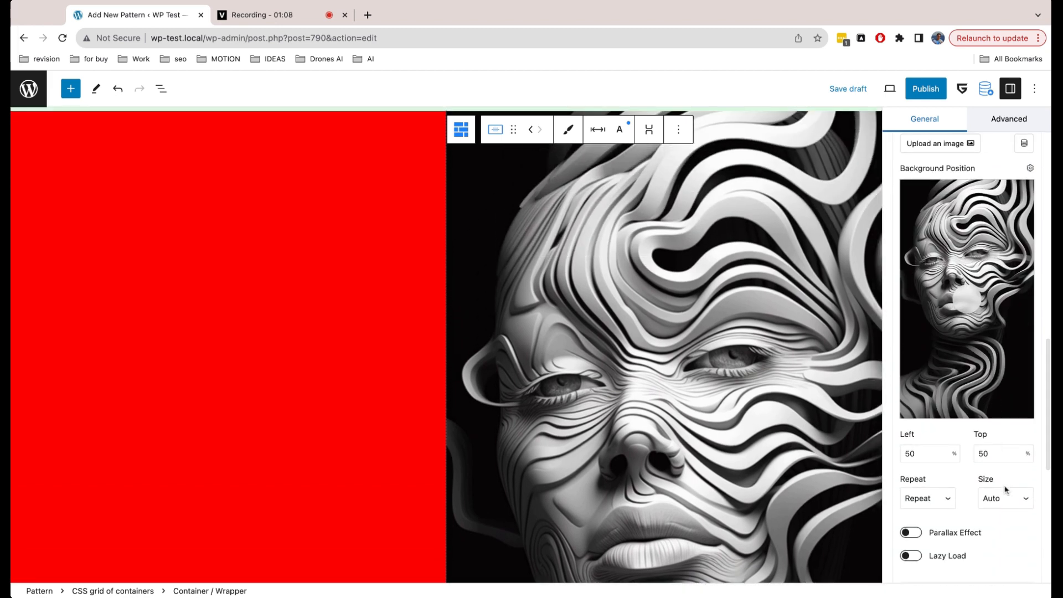
left_click(1008, 502)
left_click(1009, 515)
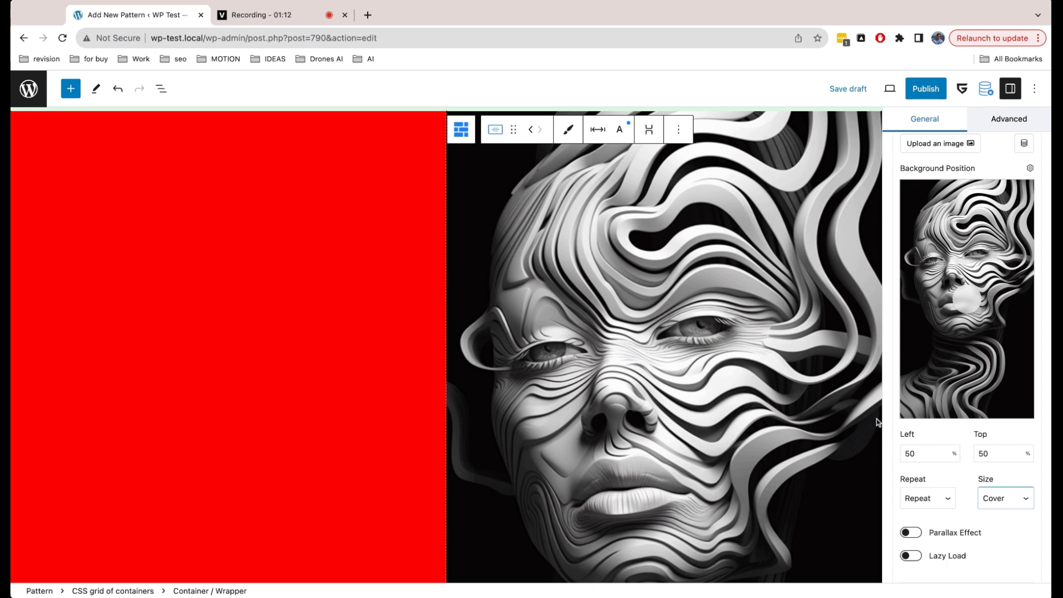
left_click(1003, 501)
left_click(1006, 512)
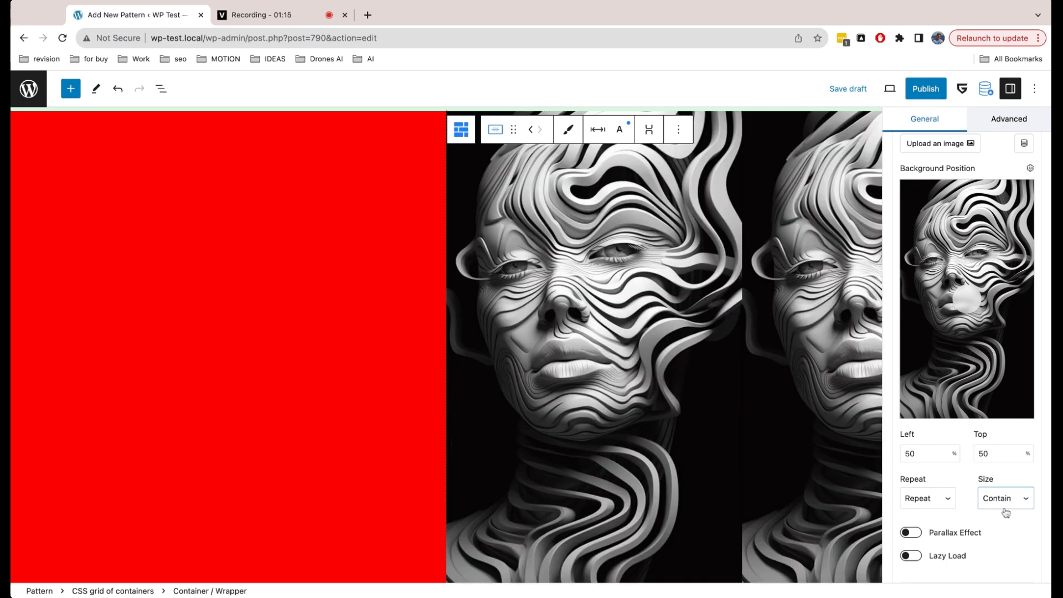
left_click(944, 503)
left_click(948, 507)
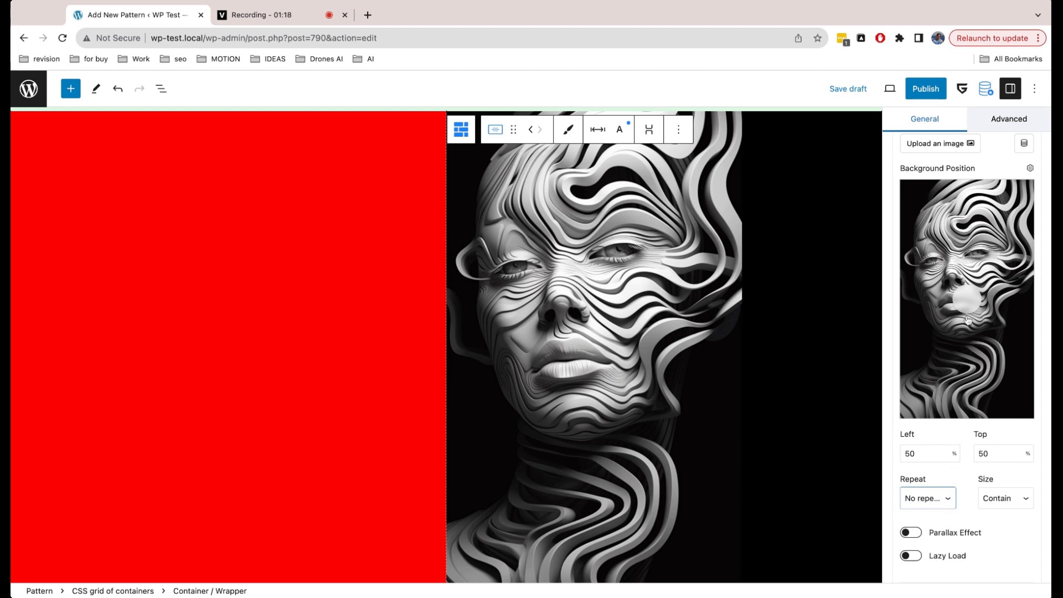
left_click_drag(964, 299, 1034, 300)
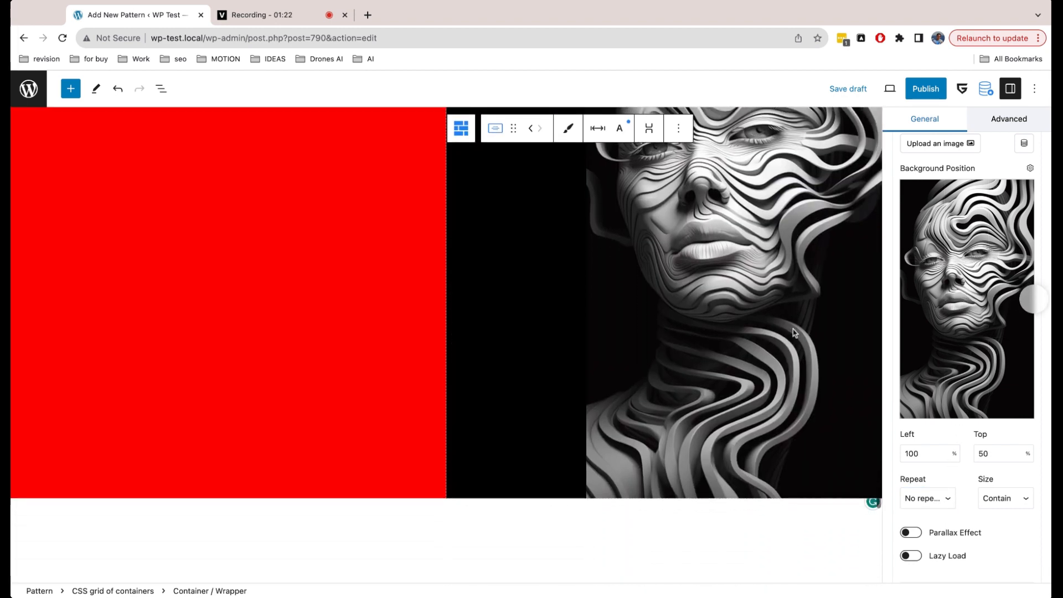
Insert a spacer block inside the right container
scroll(873, 501, "up", 3)
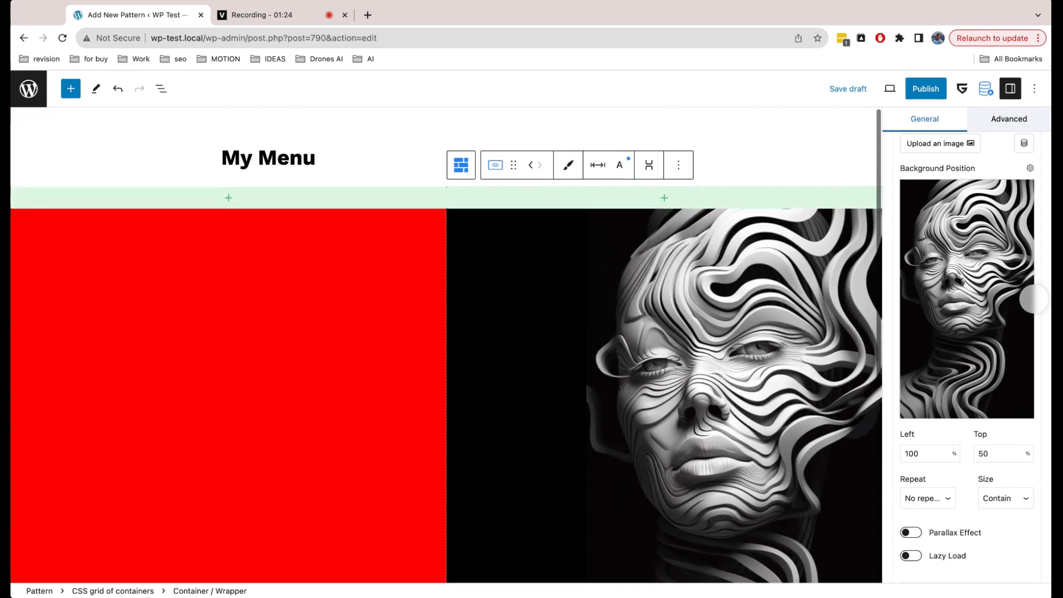
left_click(678, 205)
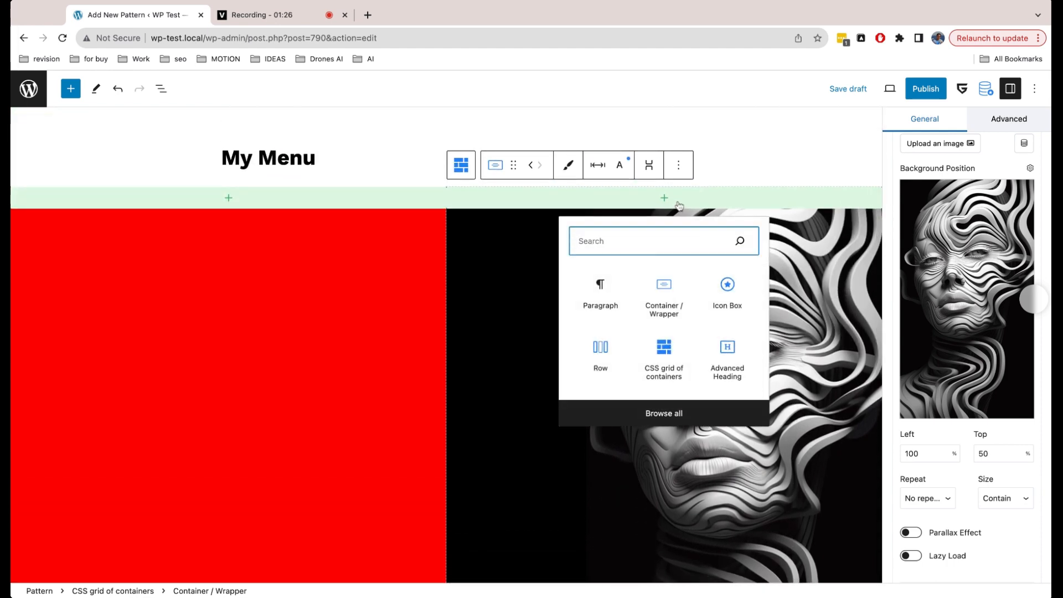
type("space")
left_click(600, 290)
Insert an Advanced Text block in the red left container and enter Home as its text
left_click(275, 292)
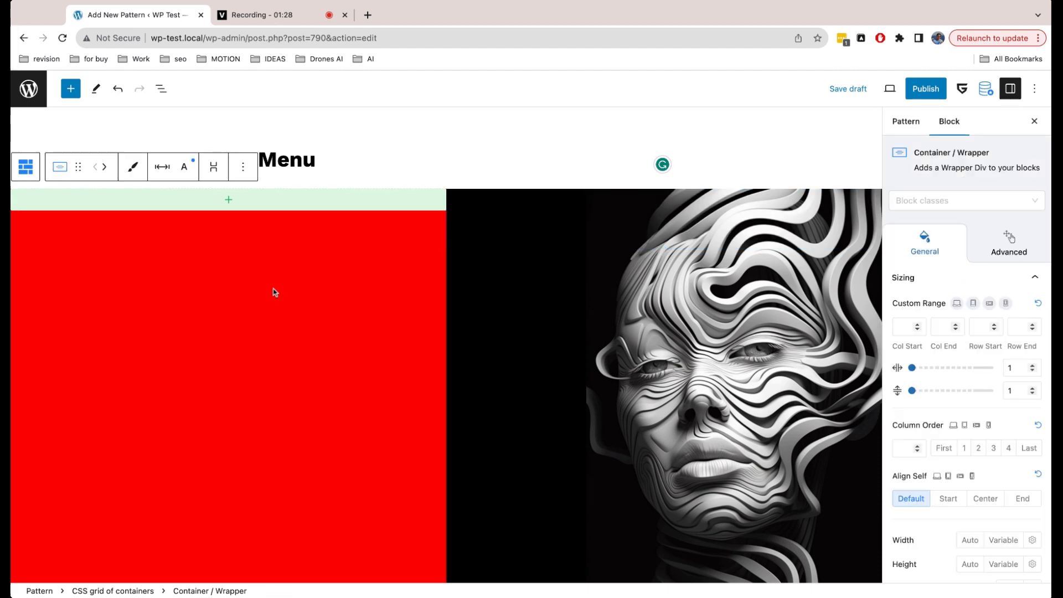
left_click(250, 208)
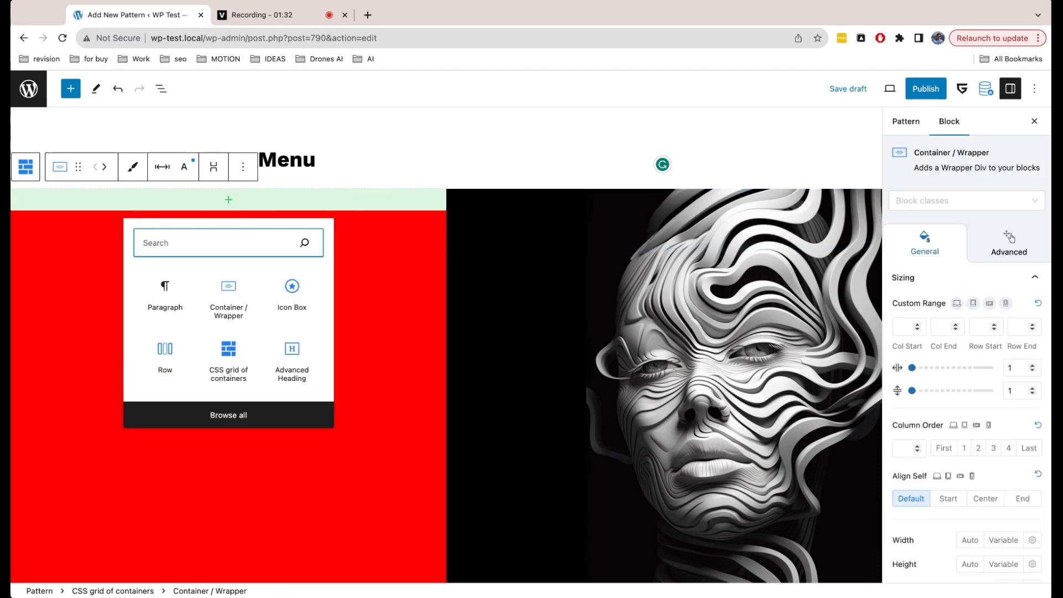
type("adva")
left_click(229, 278)
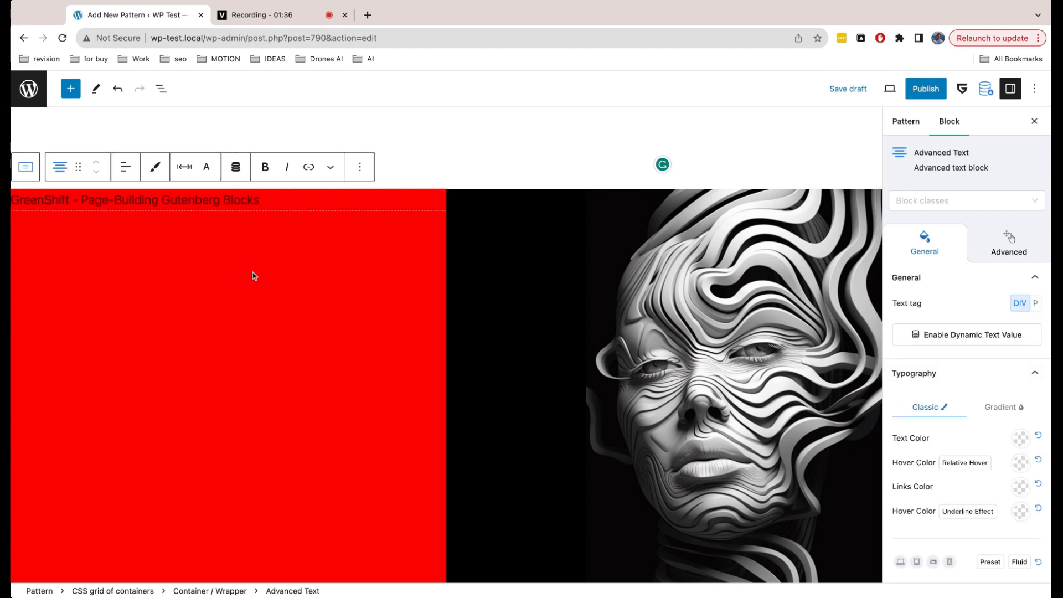
type("Home")
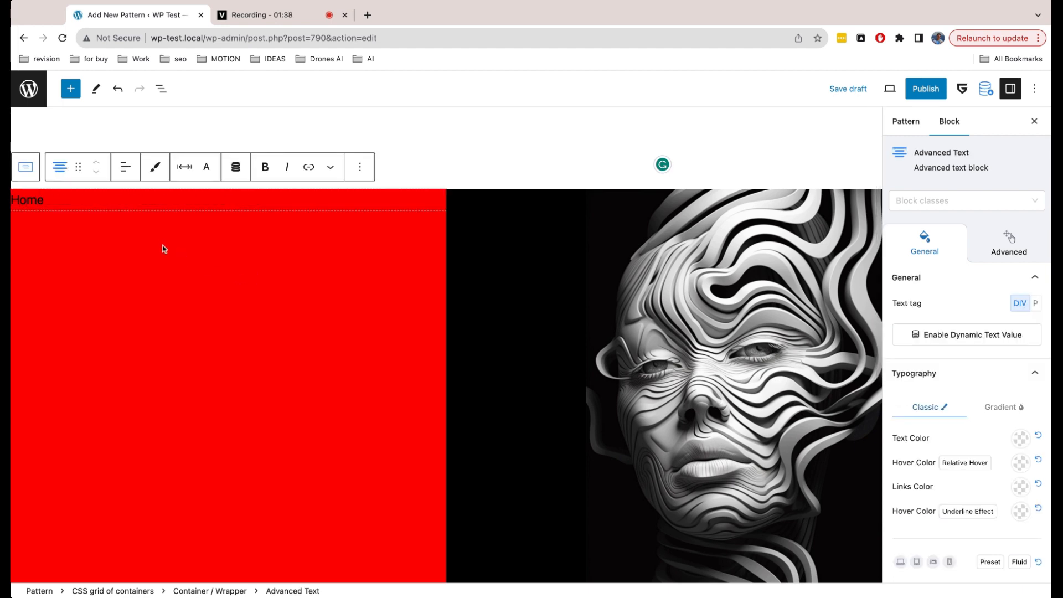
Give the Home text the Huge fluid font size preset and bold weight
left_click(206, 170)
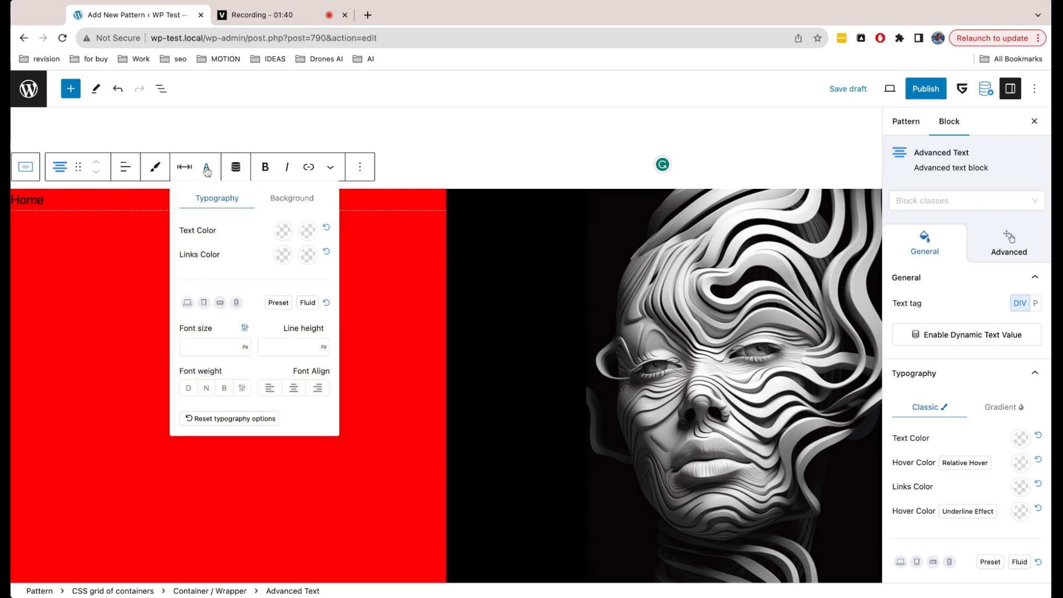
left_click(213, 347)
left_click(307, 302)
left_click(214, 453)
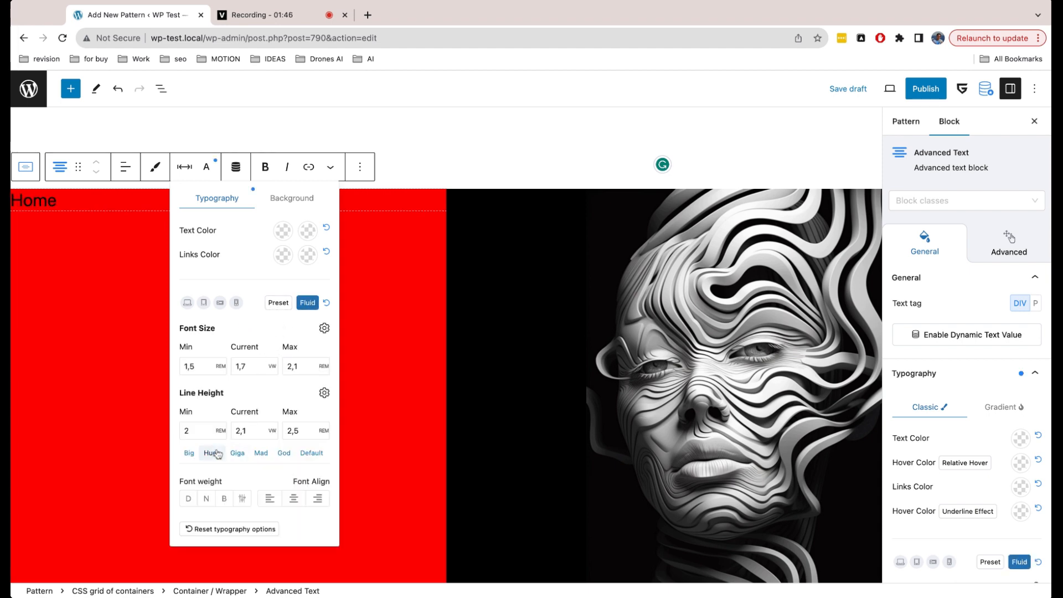
left_click(235, 453)
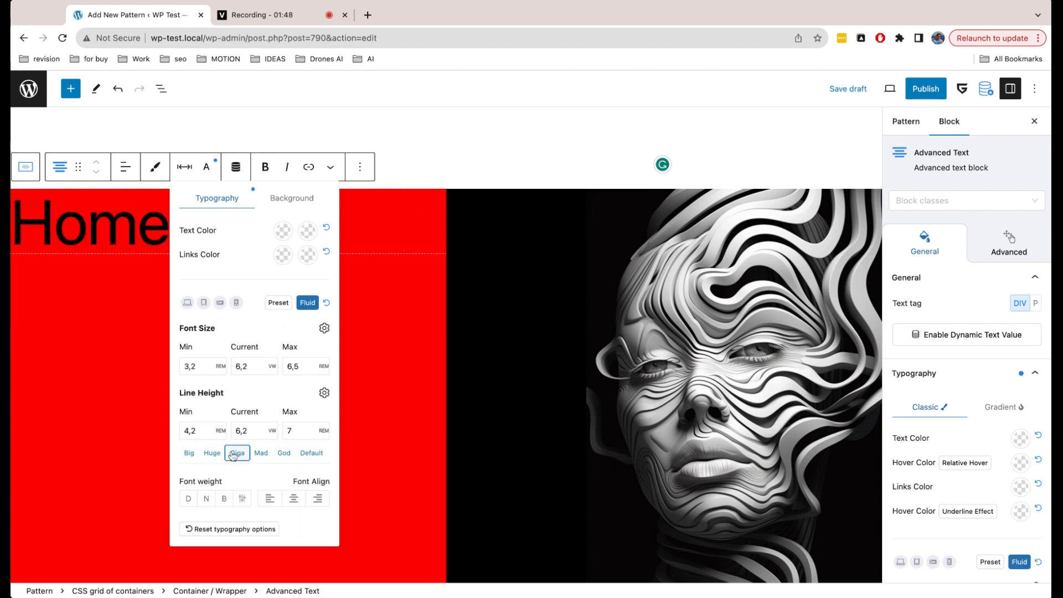
left_click(223, 499)
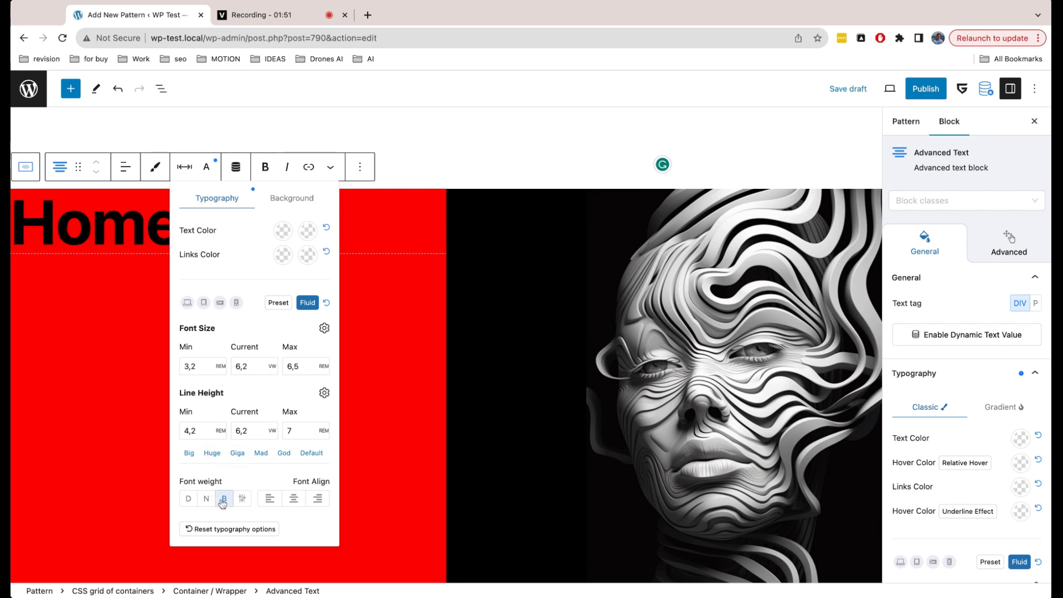
left_click(214, 452)
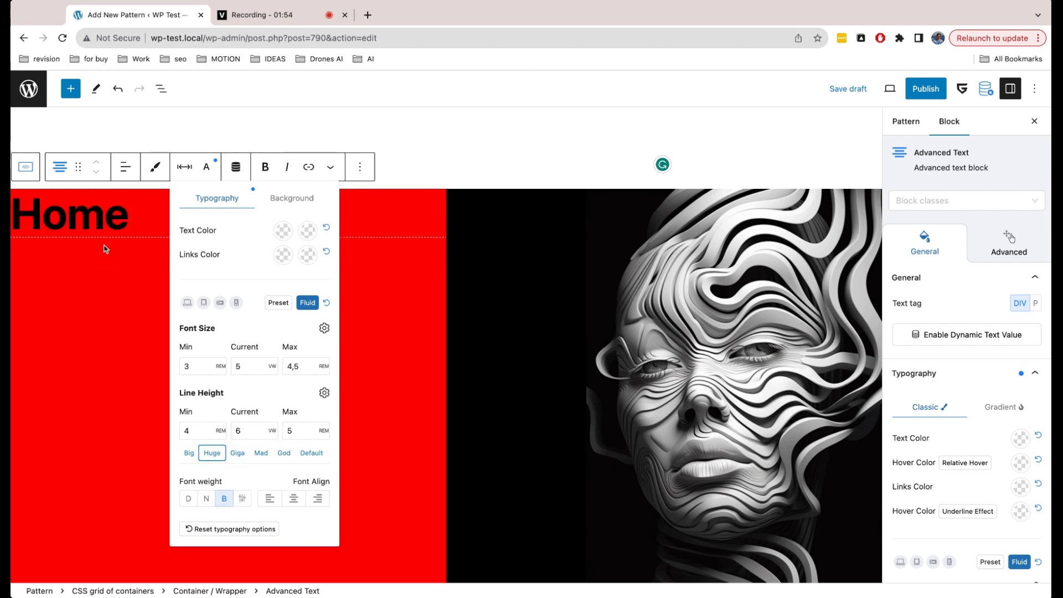
Turn the whole word Home into a link pointing to #
left_click(121, 215)
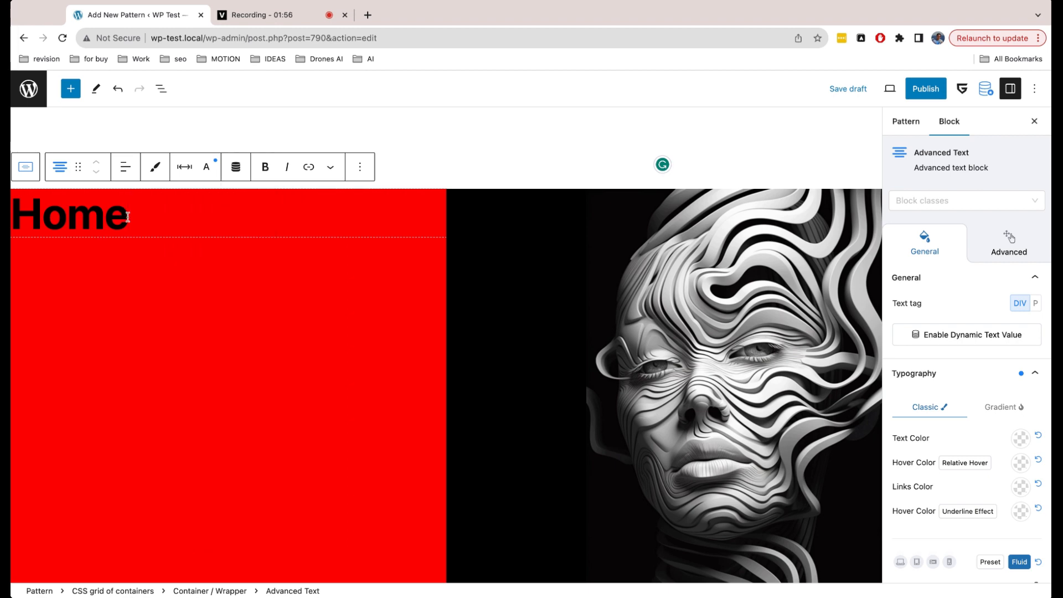
key("shift+Left")
key("shift+Left")
key("shift+Left")
key("shift+Left")
left_click(301, 176)
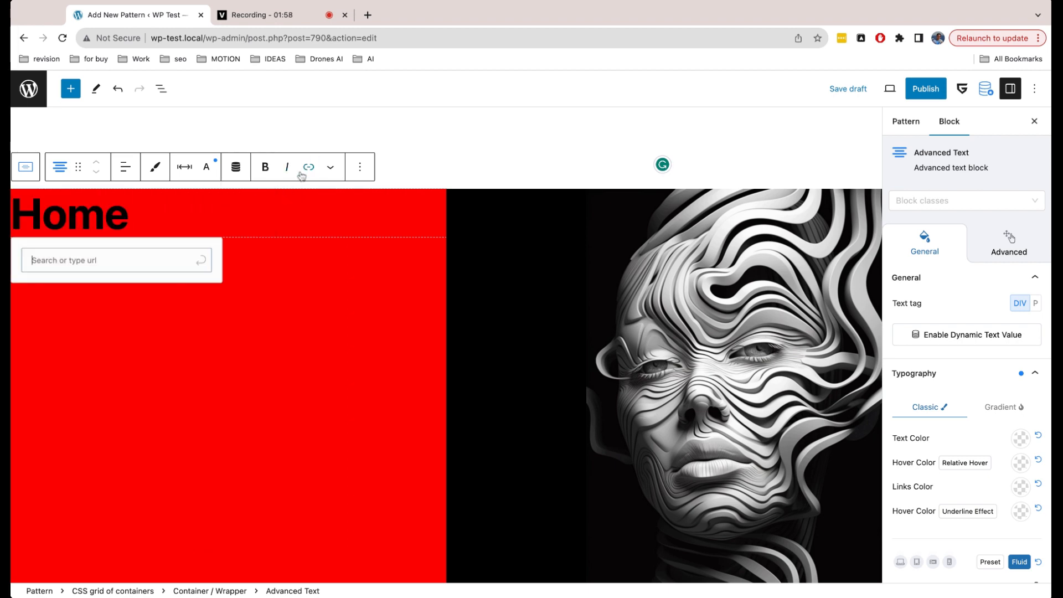
type("#")
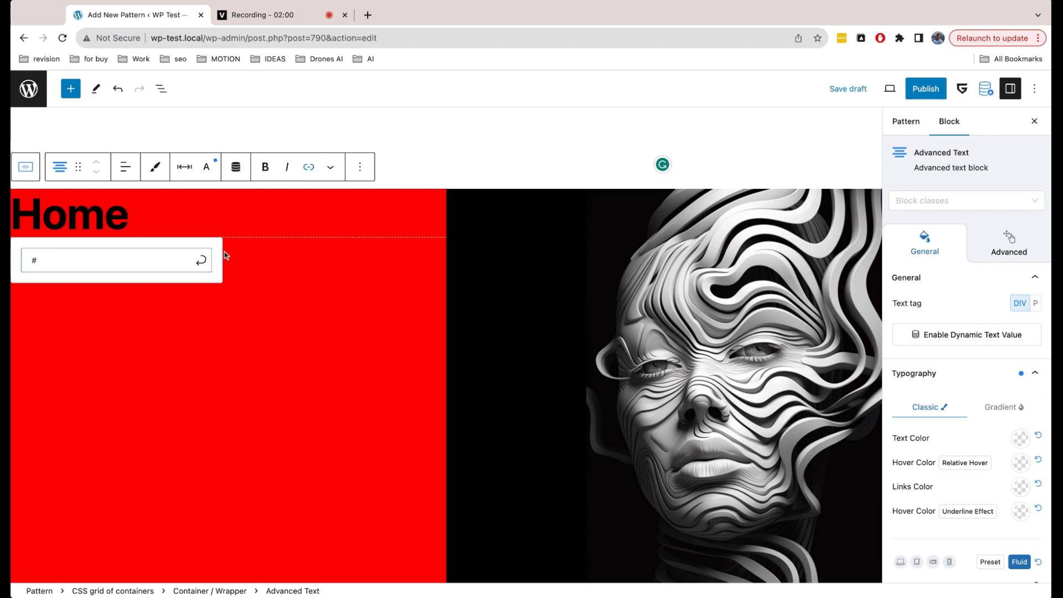
left_click(201, 261)
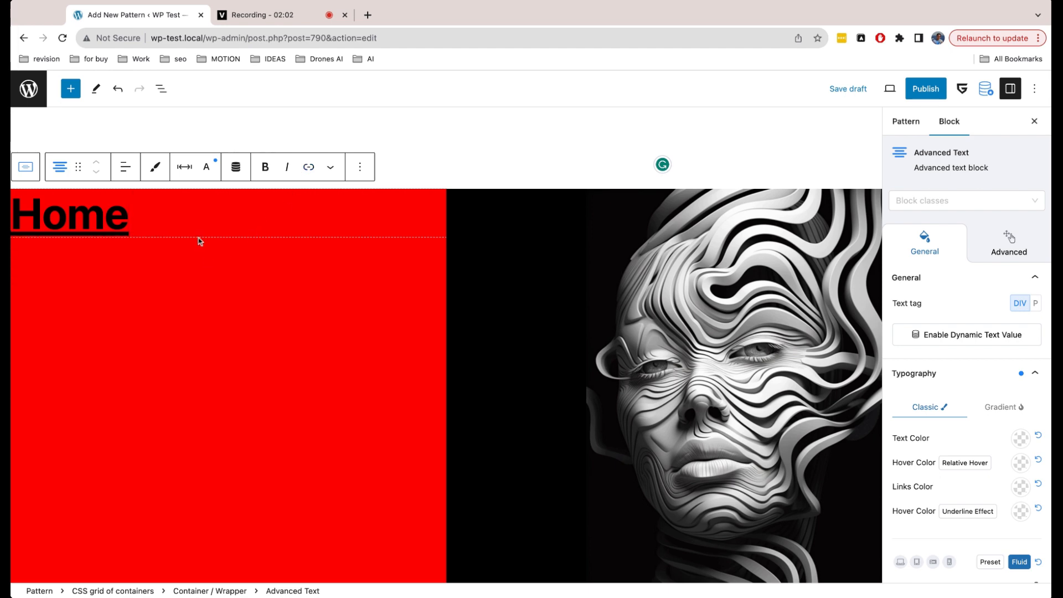
Remove the underline from the Home link by setting its text decoration to R in the advanced typography options
scroll(988, 359, "down", 2)
scroll(987, 358, "down", 7)
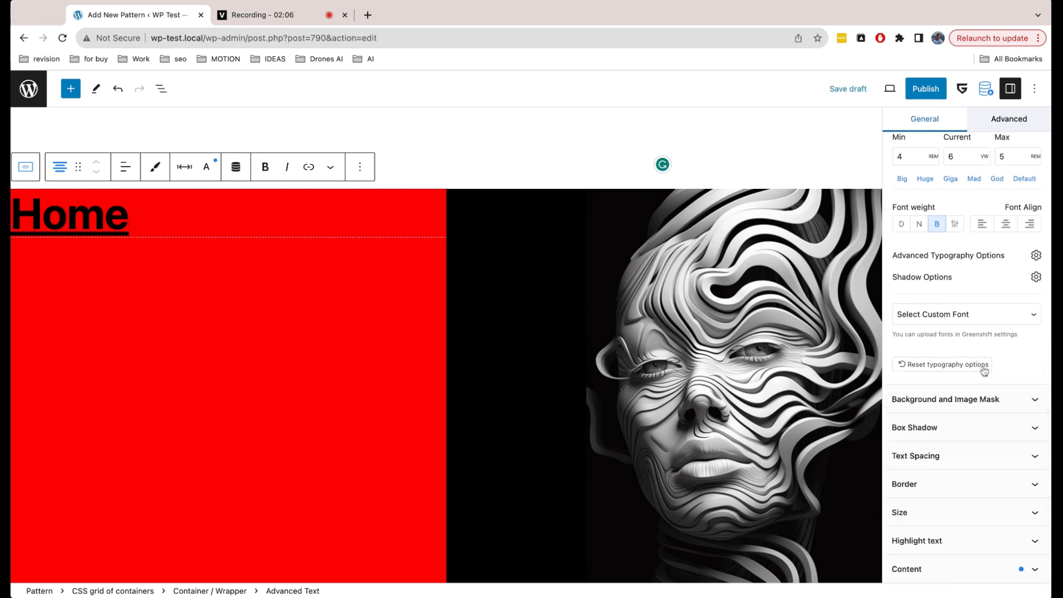
scroll(983, 370, "up", 2)
left_click(1034, 305)
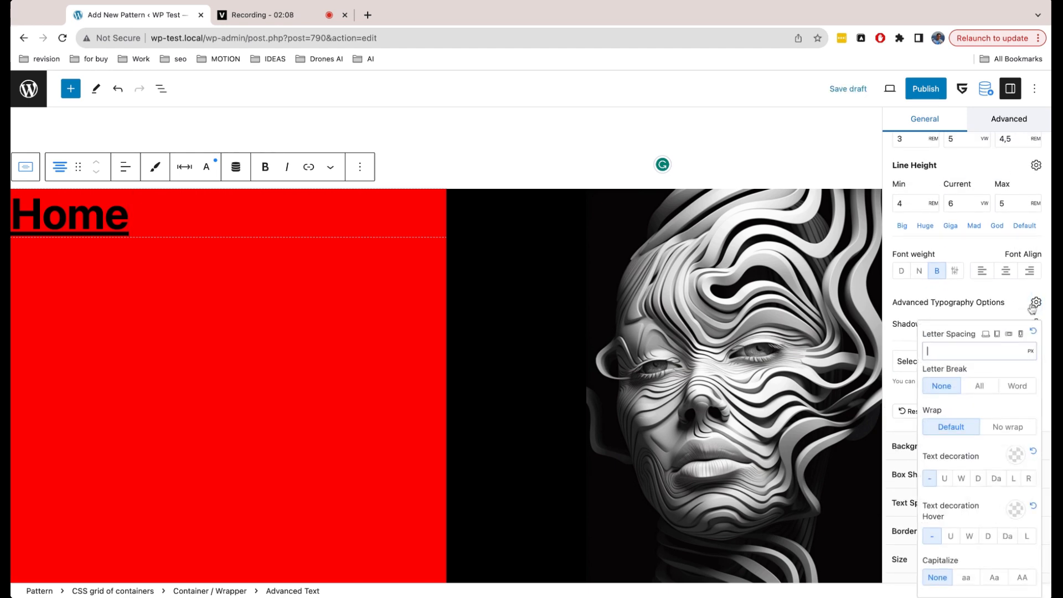
scroll(1004, 419, "down", 1)
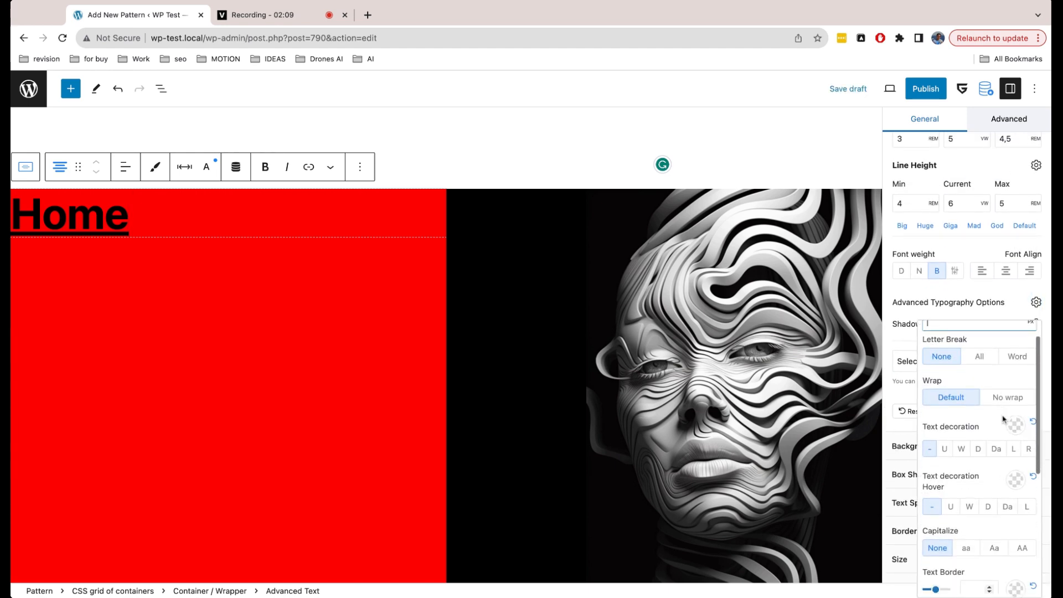
left_click(1030, 451)
left_click(982, 312)
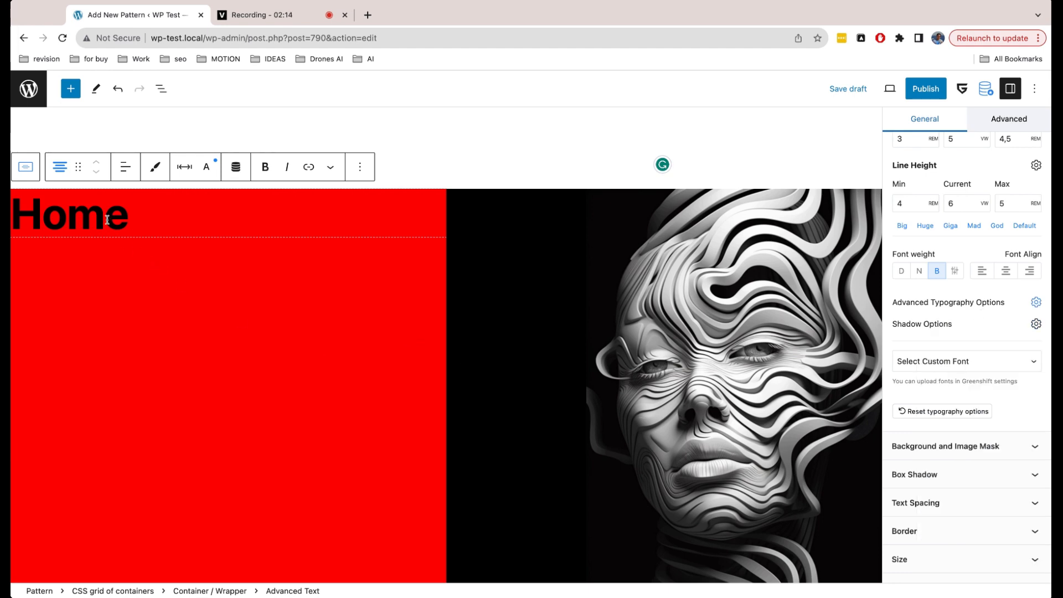
Duplicate the Home text block for the other menu items and retitle the copies Portfolio, Contact, Prices and News
left_click(360, 167)
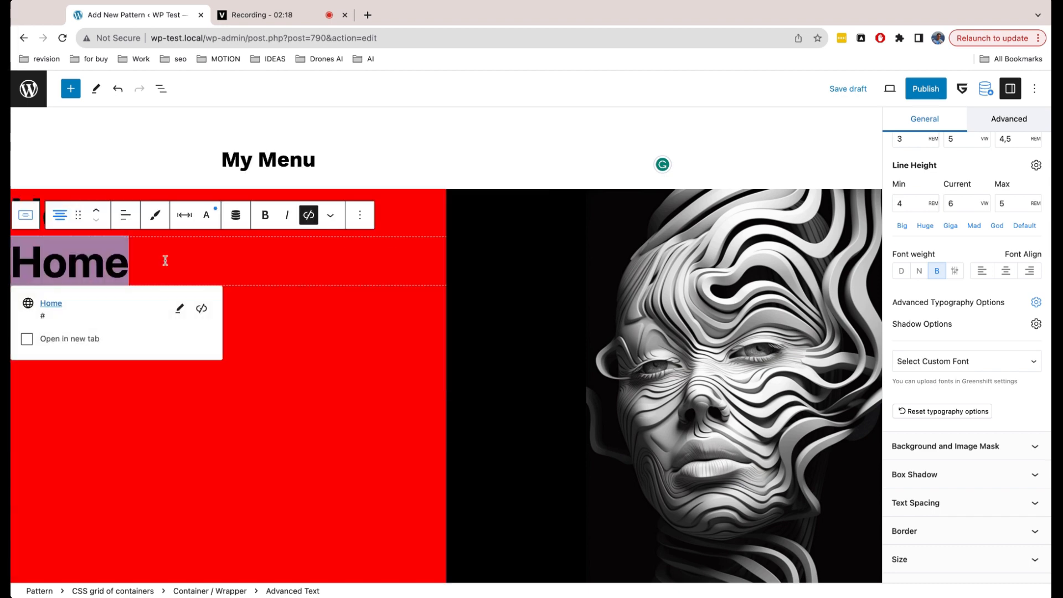
key("shift+Return")
type("Portfolio")
left_click(261, 309)
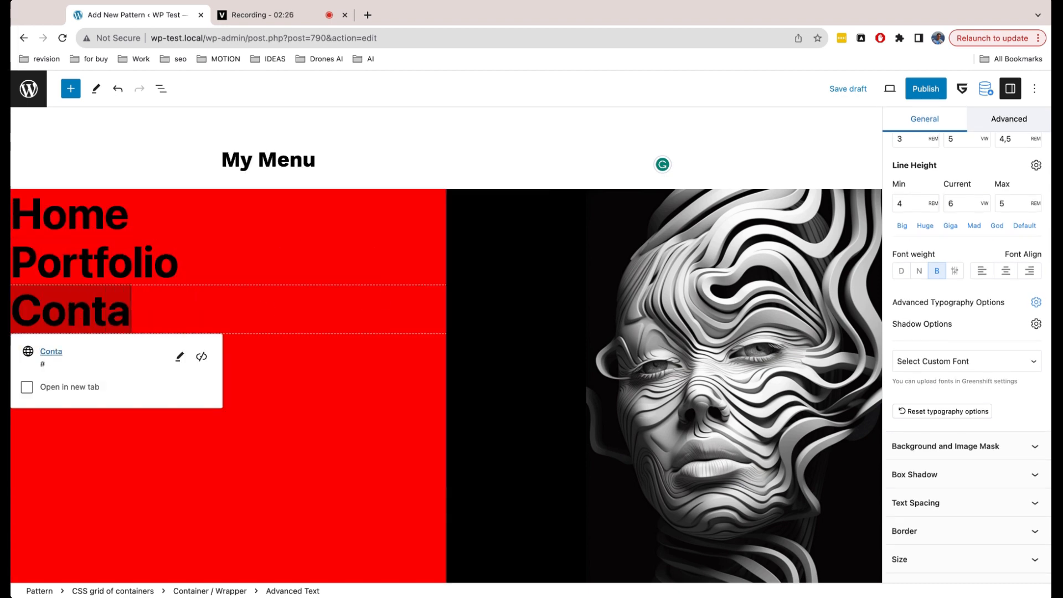
type("ct")
left_click(360, 264)
left_click(266, 376)
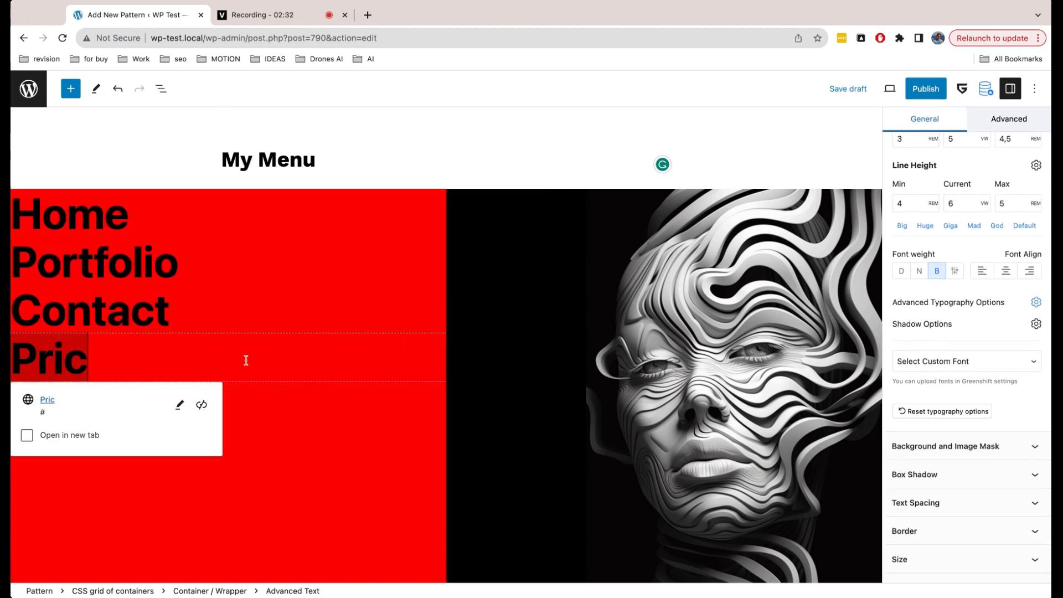
type("es")
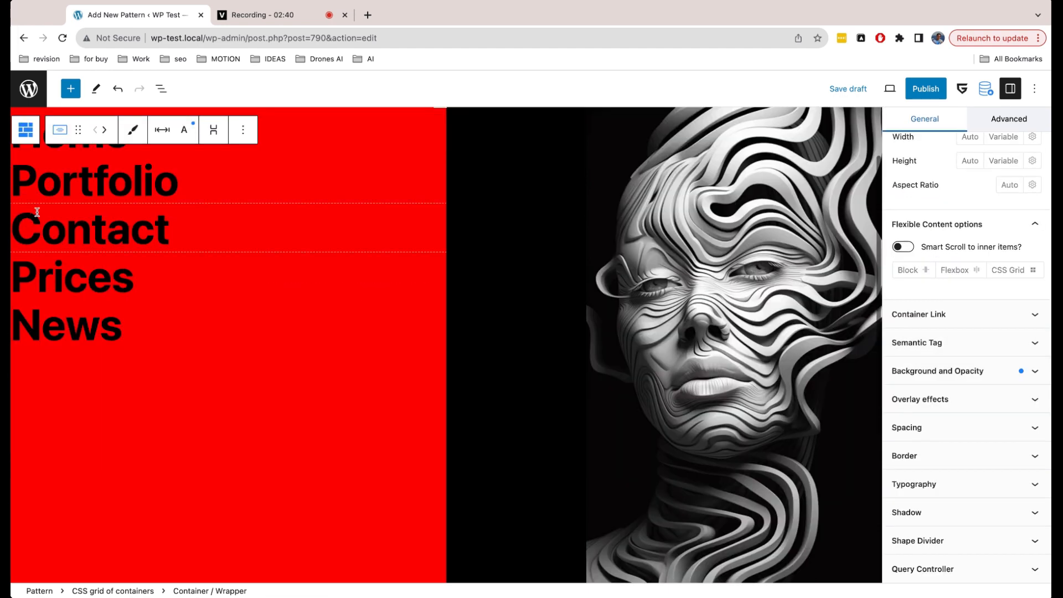
Make the red menu container a flexbox stack, with its links centred vertically and aligned to the end horizontally
left_click(213, 130)
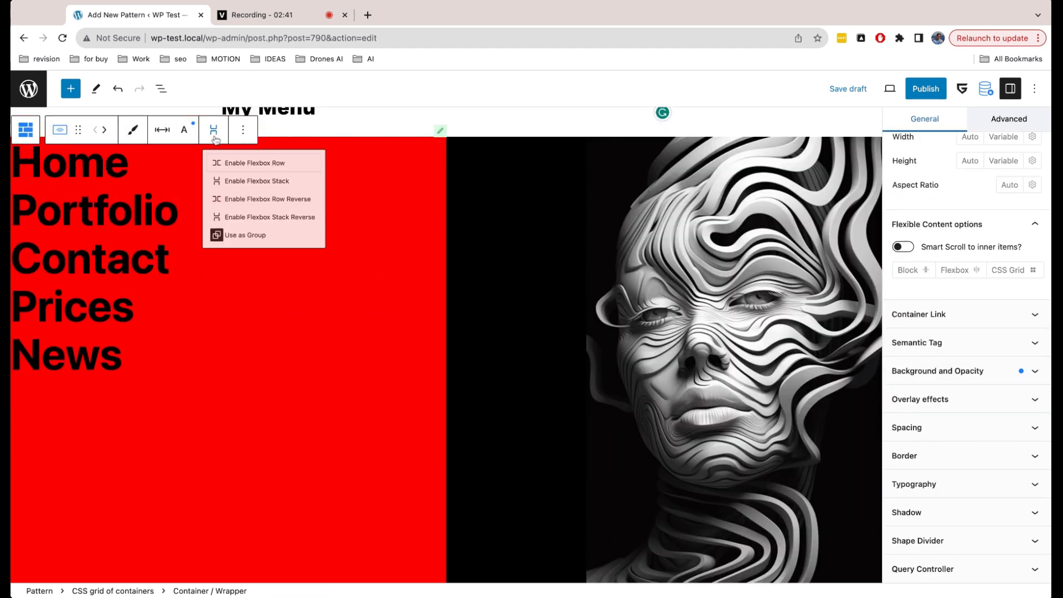
left_click(265, 191)
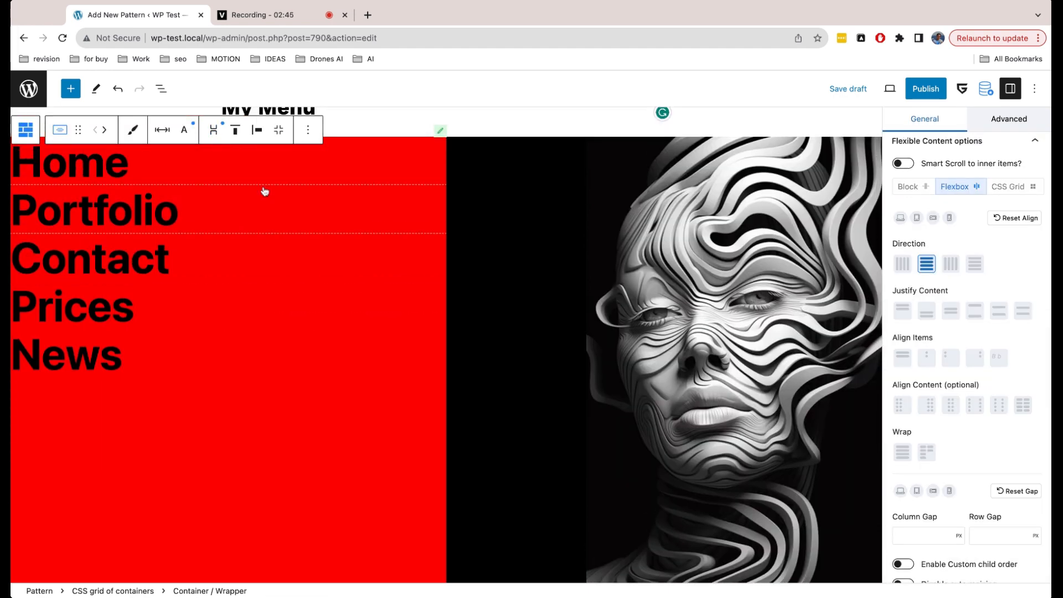
left_click(236, 129)
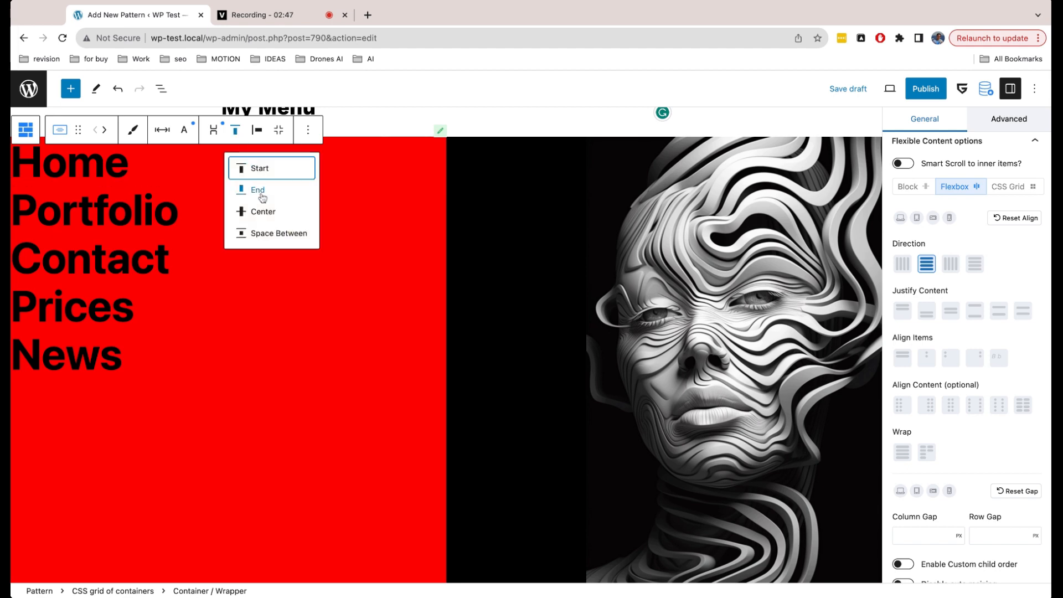
left_click(264, 210)
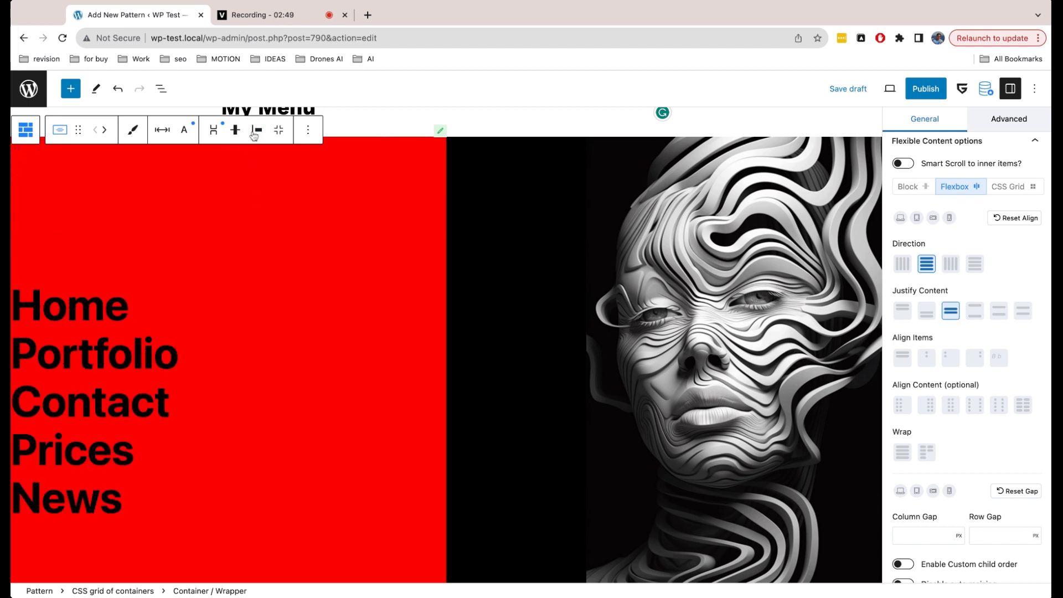
left_click(256, 131)
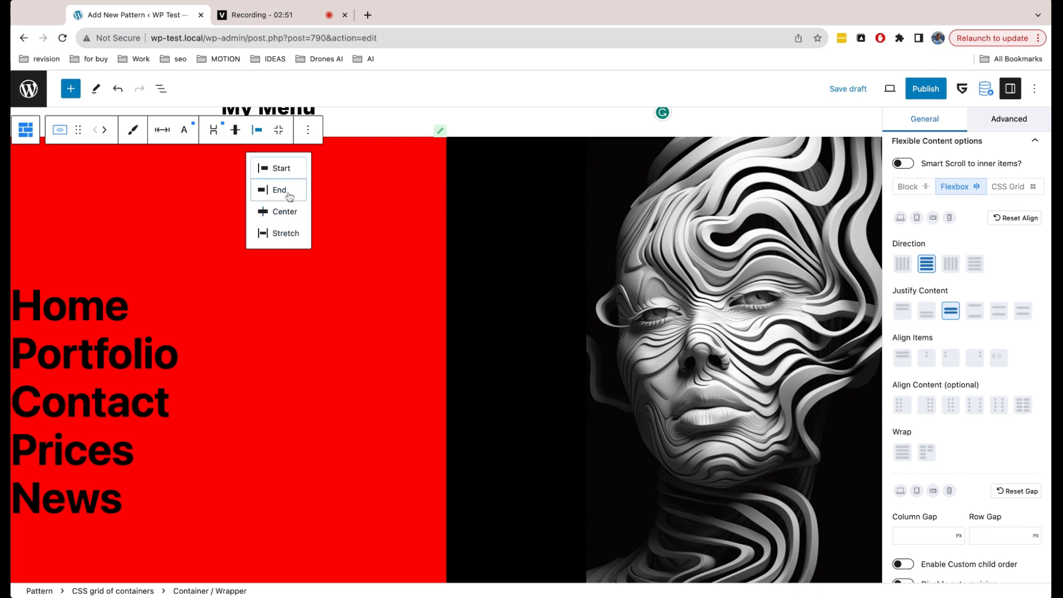
left_click(279, 190)
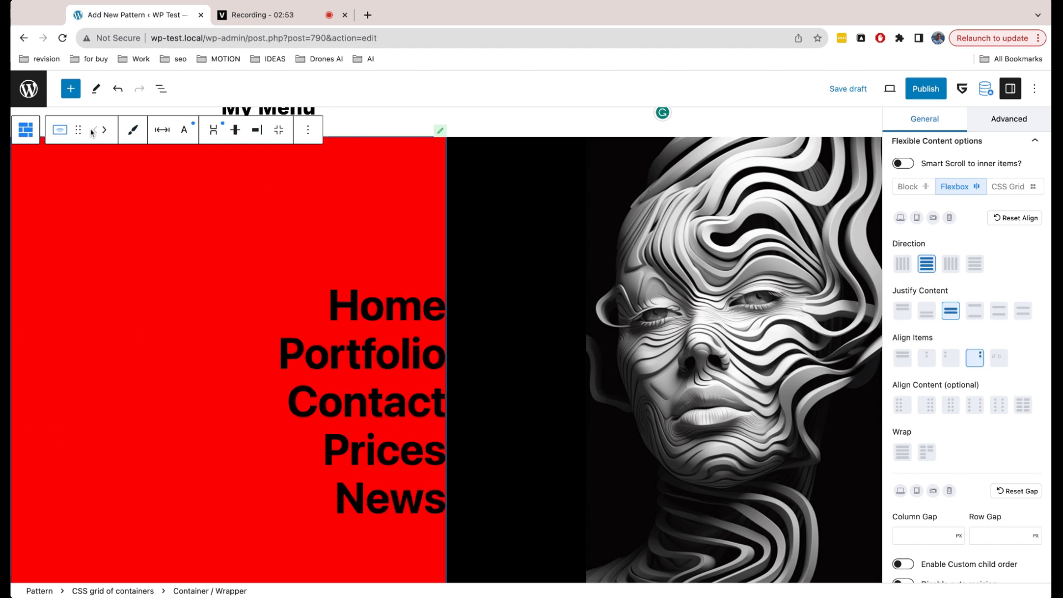
Give the red menu container linked padding of 50 px on all four sides
left_click(162, 129)
left_click(317, 278)
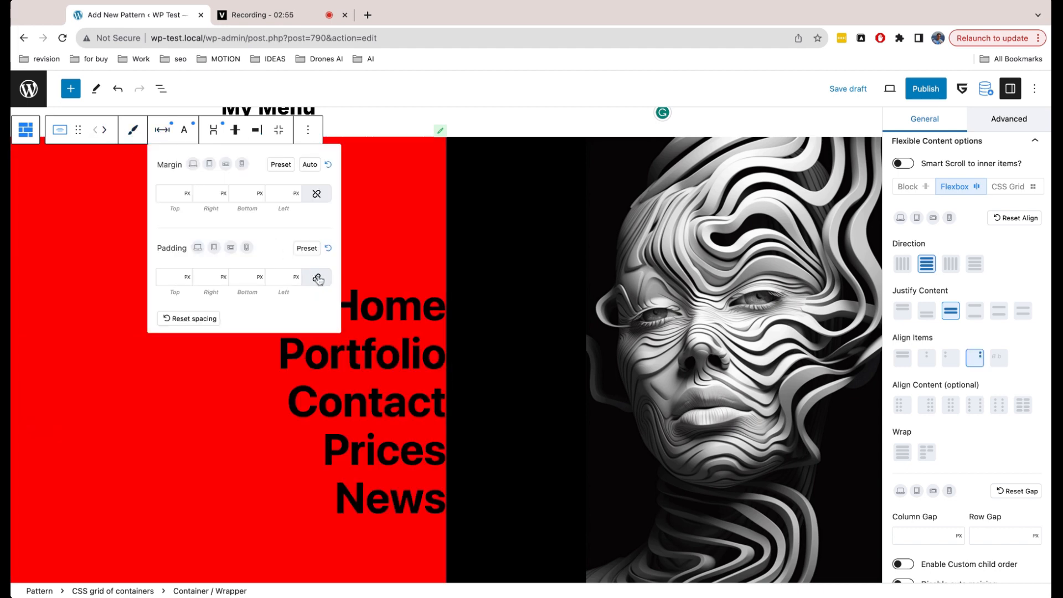
left_click(242, 277)
type("50")
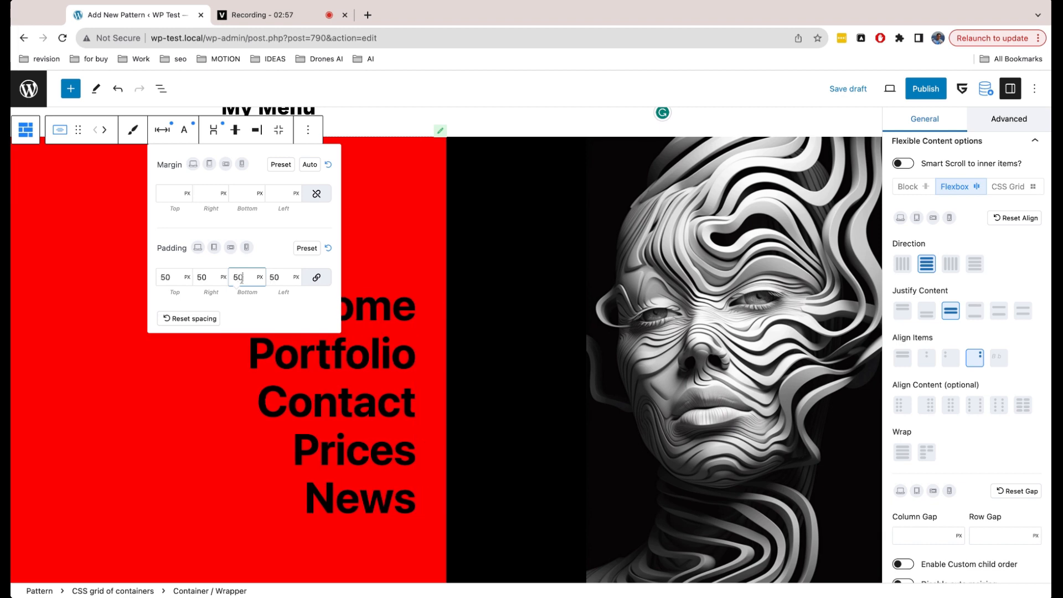
left_click(164, 132)
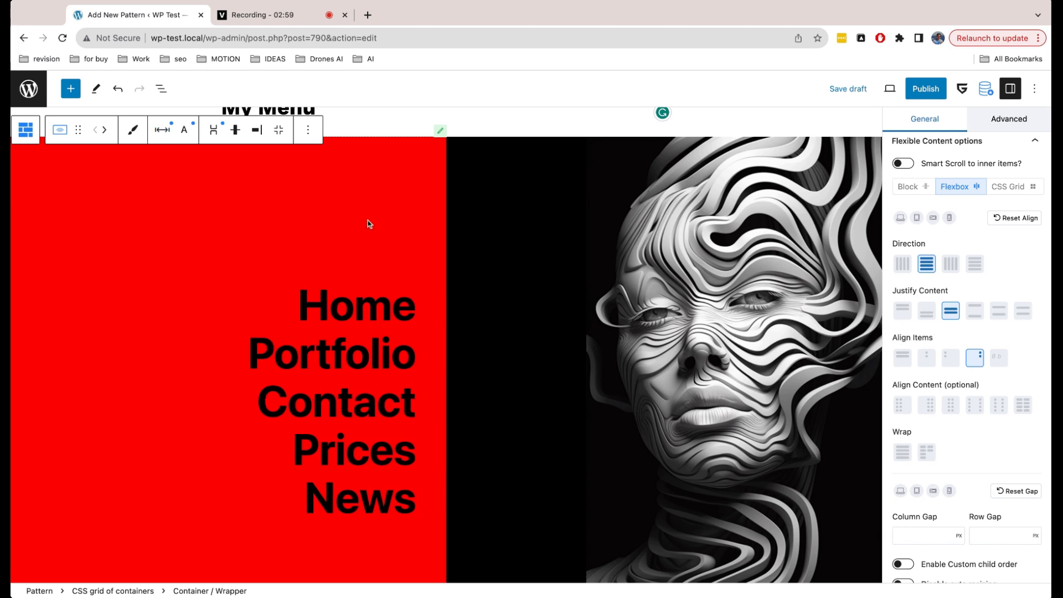
scroll(421, 291, "down", 5)
scroll(421, 291, "up", 5)
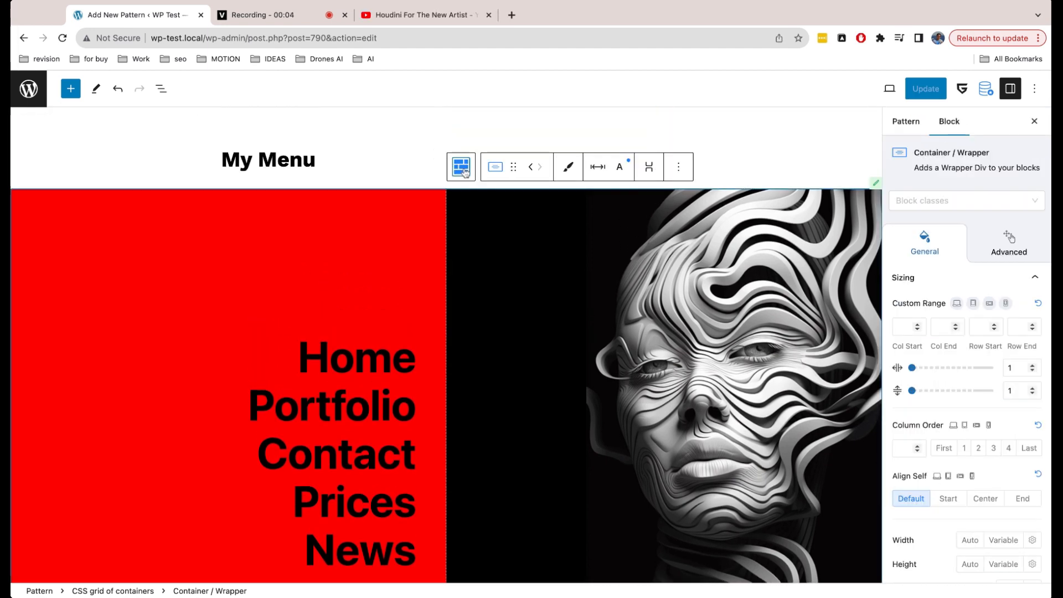
Add a new local class named menuslider to the parent CSS grid of containers
left_click(496, 161)
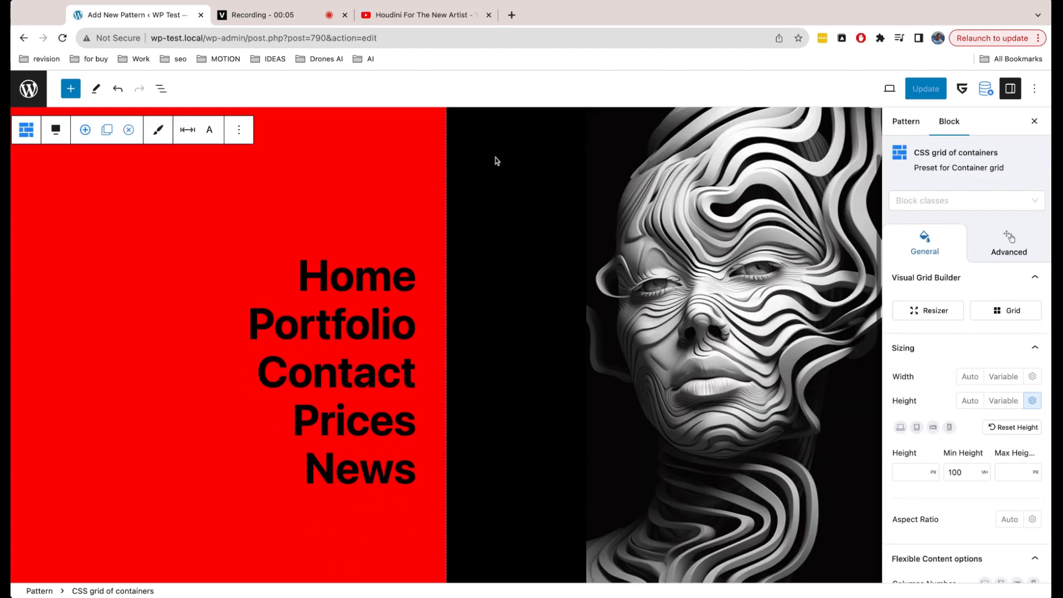
left_click(911, 199)
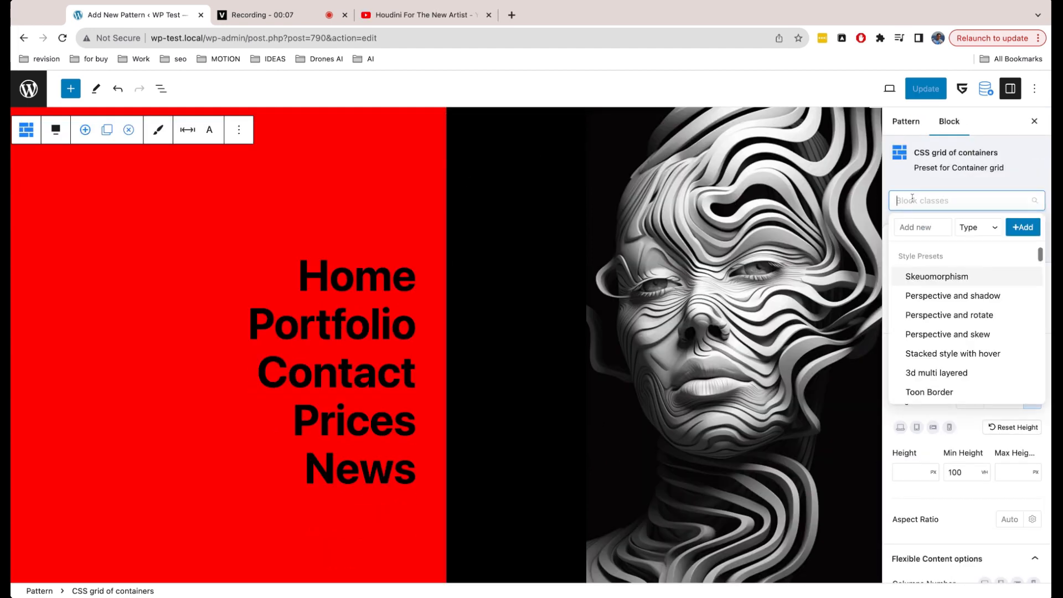
left_click(916, 226)
type("menuslider")
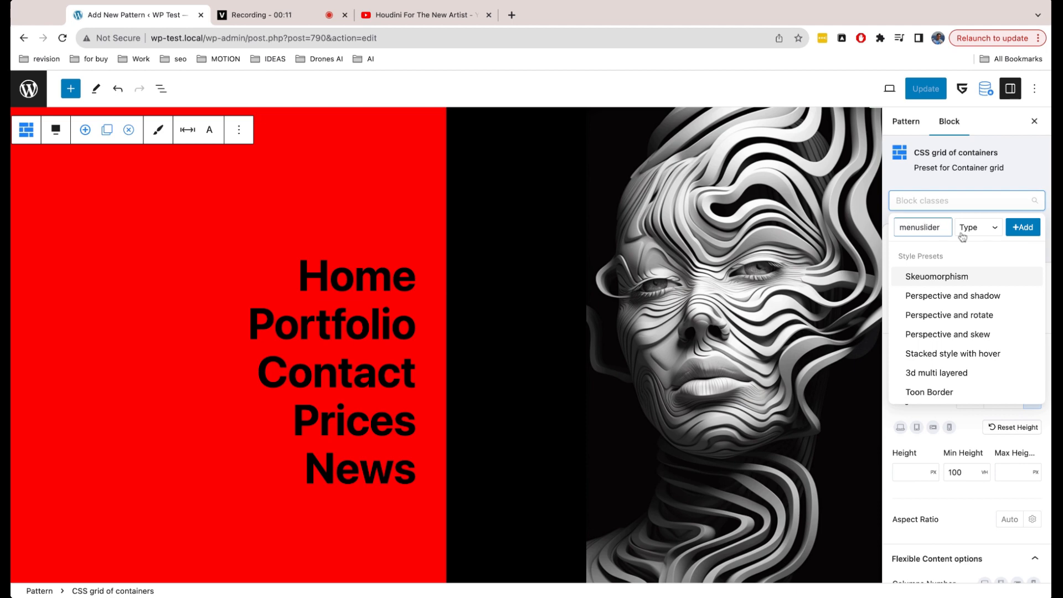
left_click(972, 231)
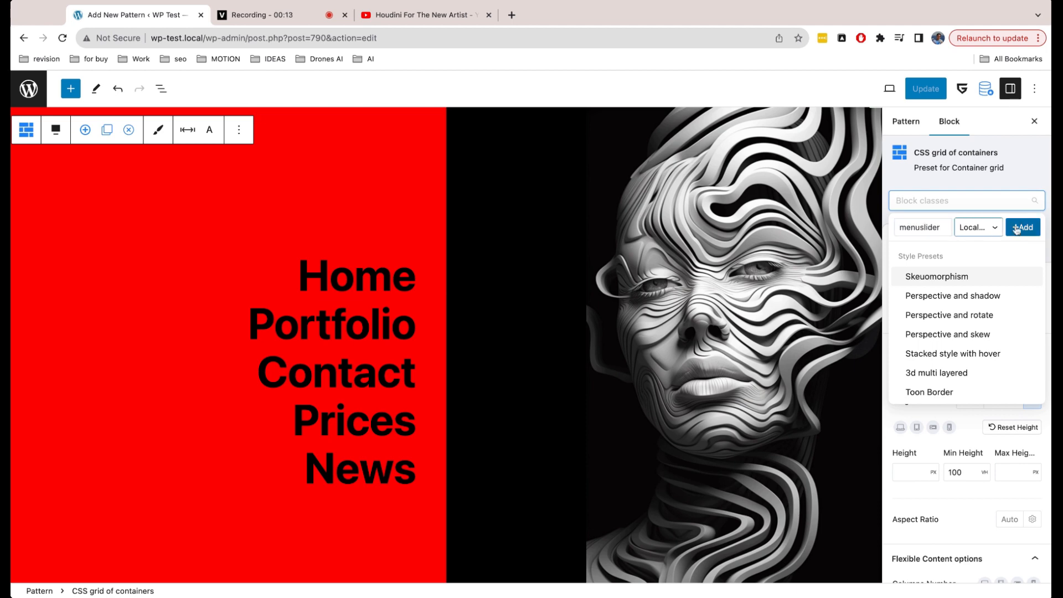
left_click(1023, 228)
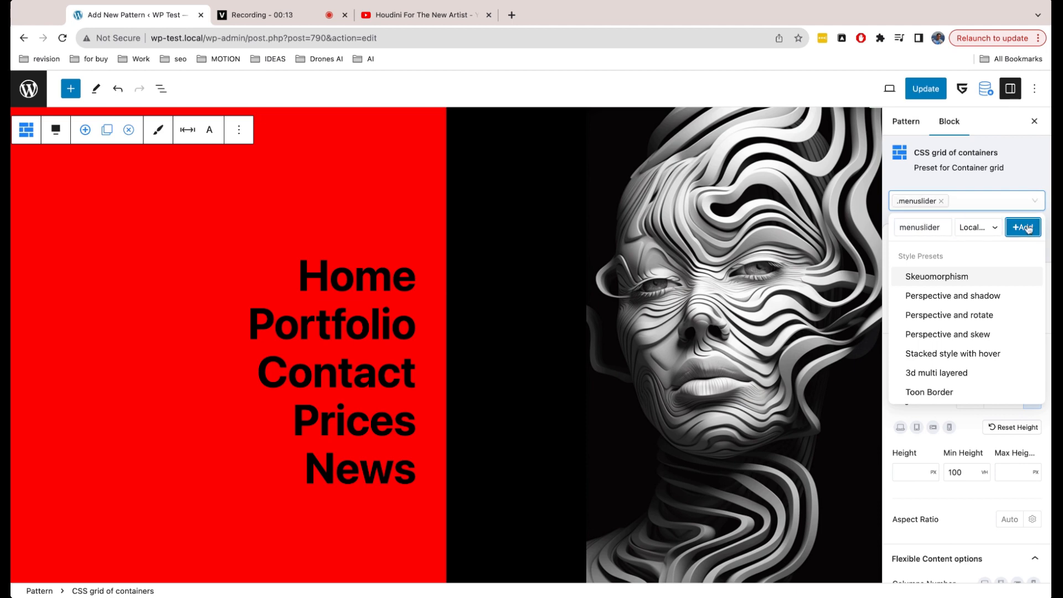
Add two new local classes, menupanel and menupanel1, to the red container holding the menu links
left_click(412, 174)
left_click(914, 201)
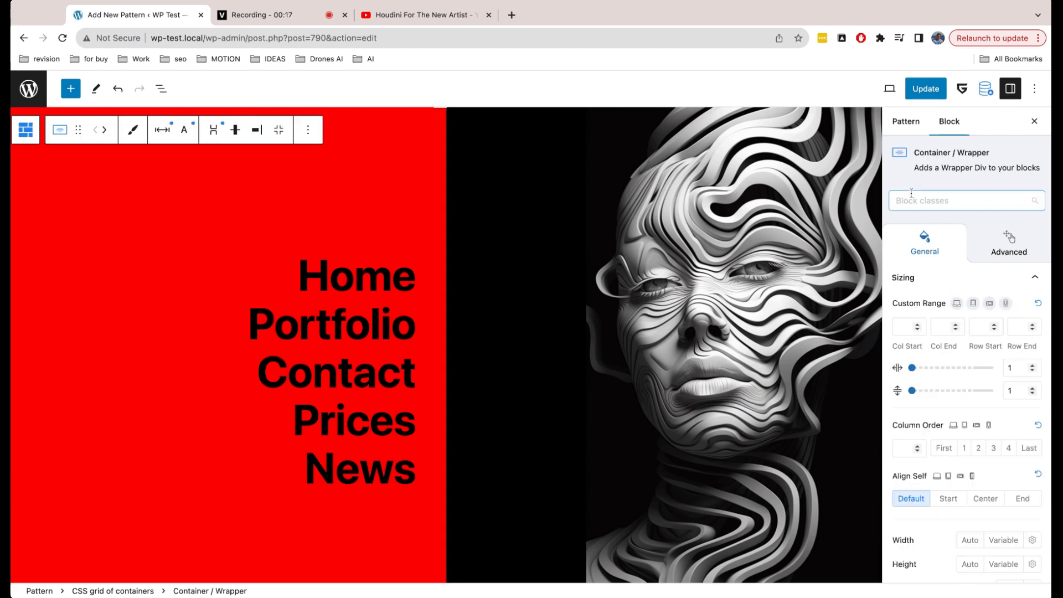
type("menupanel")
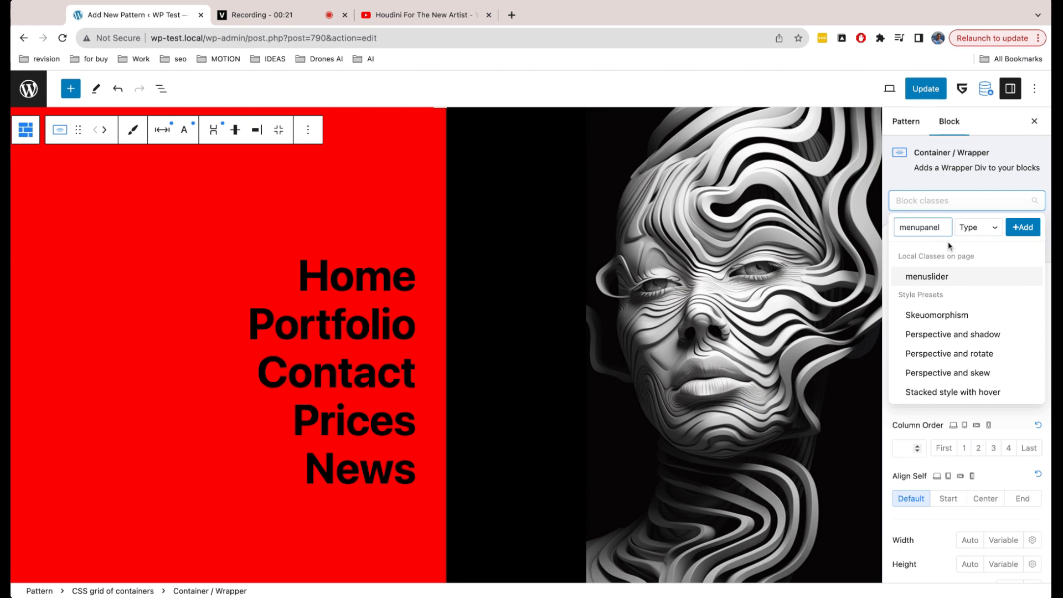
left_click(977, 233)
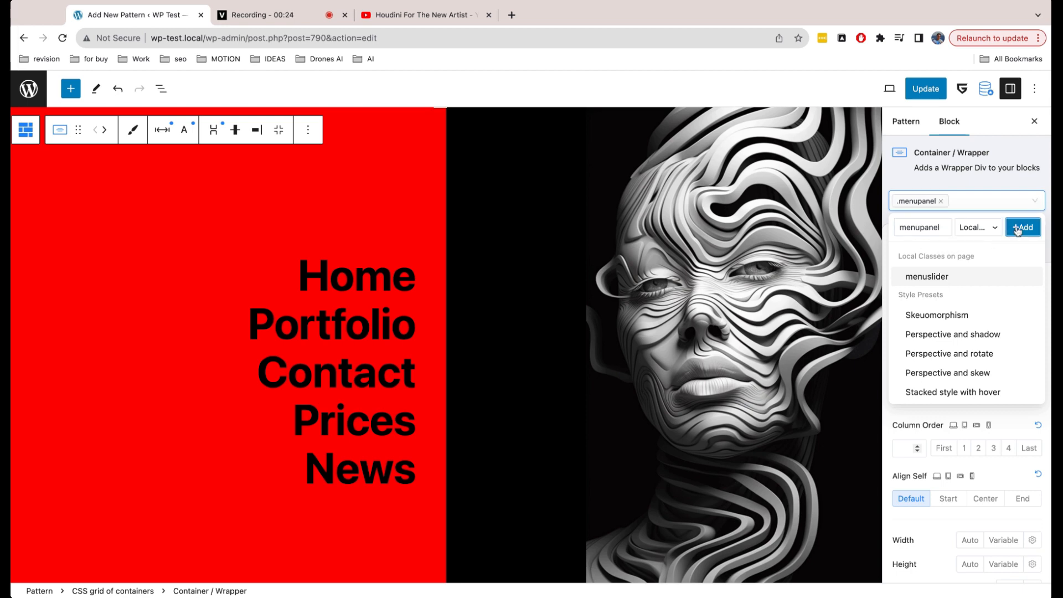
left_click(1023, 227)
left_click(986, 201)
type("menu")
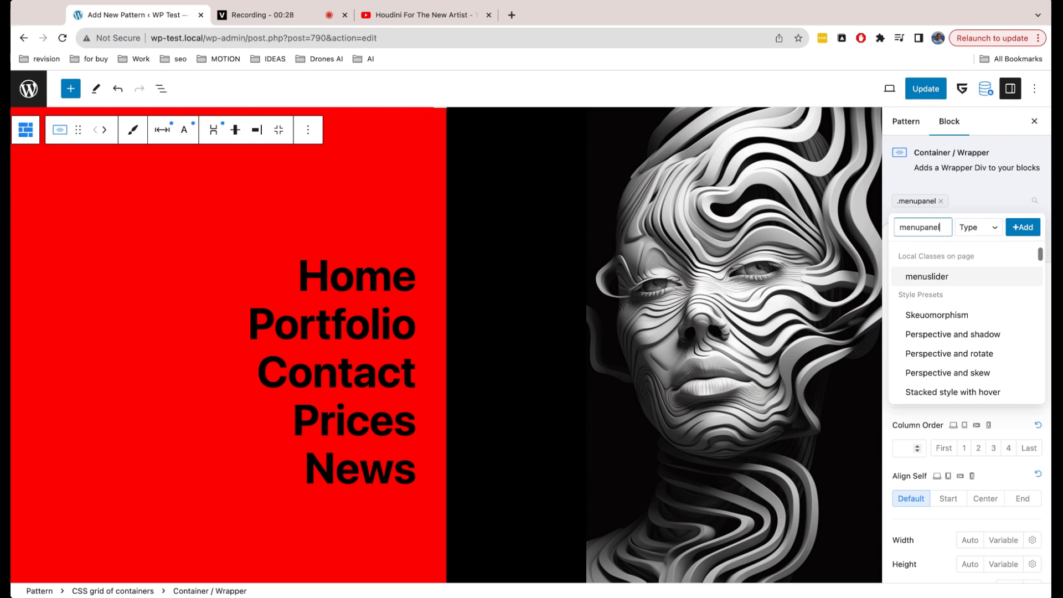
left_click(969, 235)
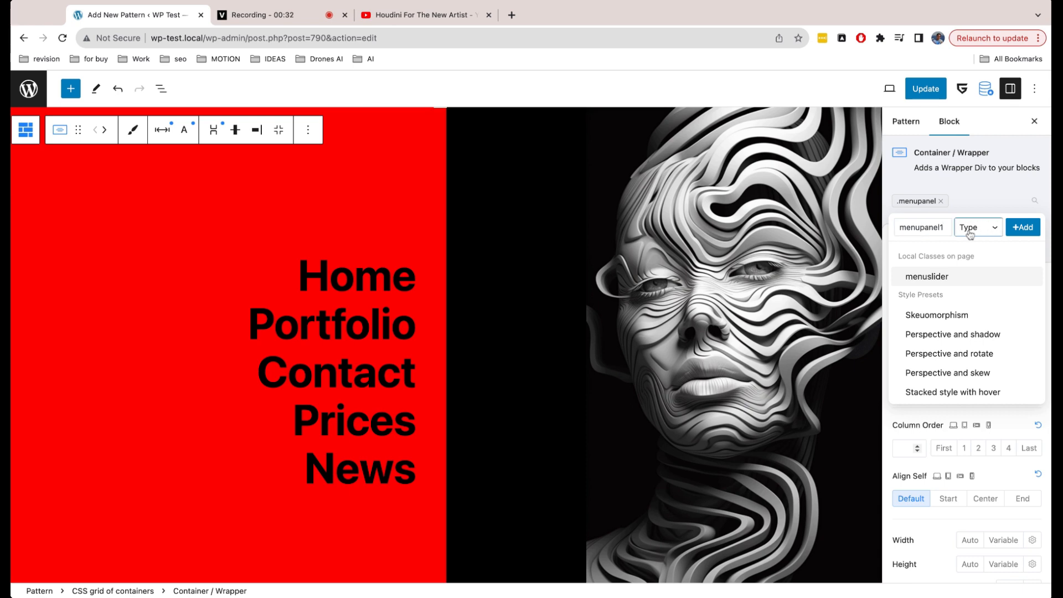
left_click(1022, 227)
Add the local classes menupanel and menupanel2 to the container with the face image
scroll(778, 234, "up", 2)
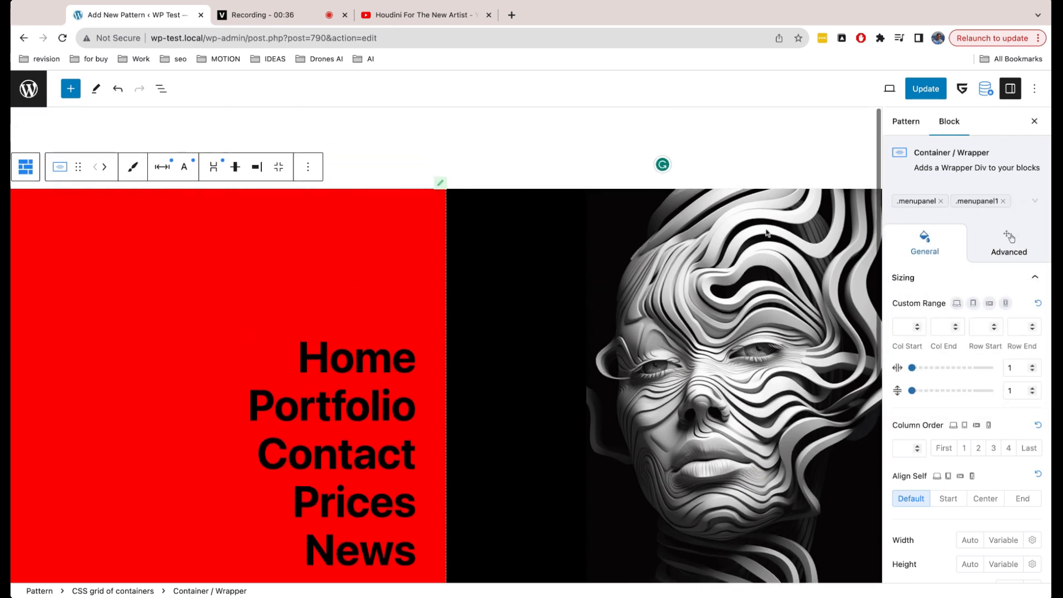
left_click(778, 234)
left_click(745, 325)
left_click(920, 202)
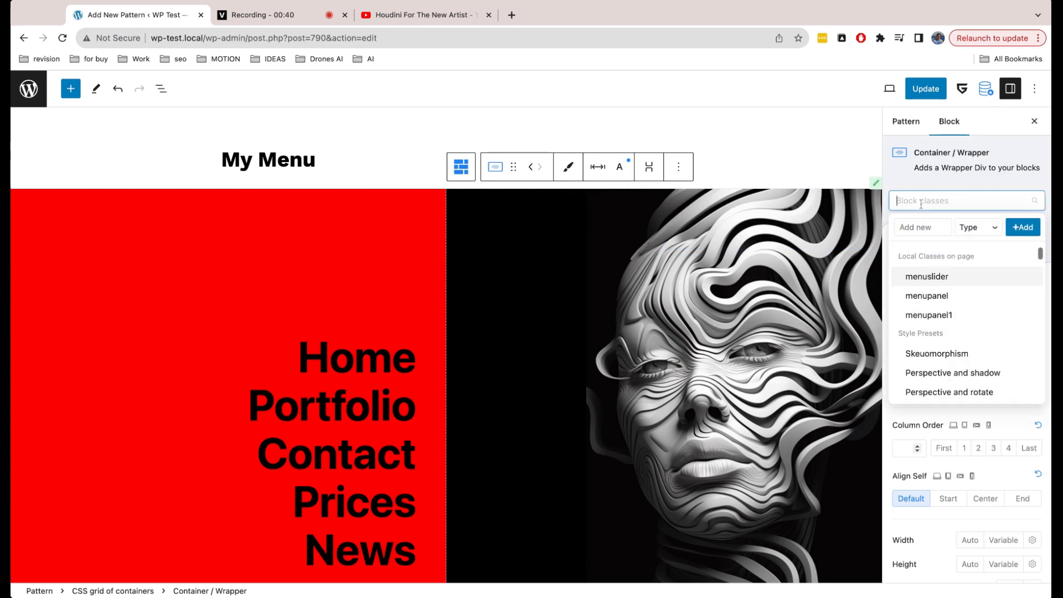
left_click(917, 229)
type("menupanel")
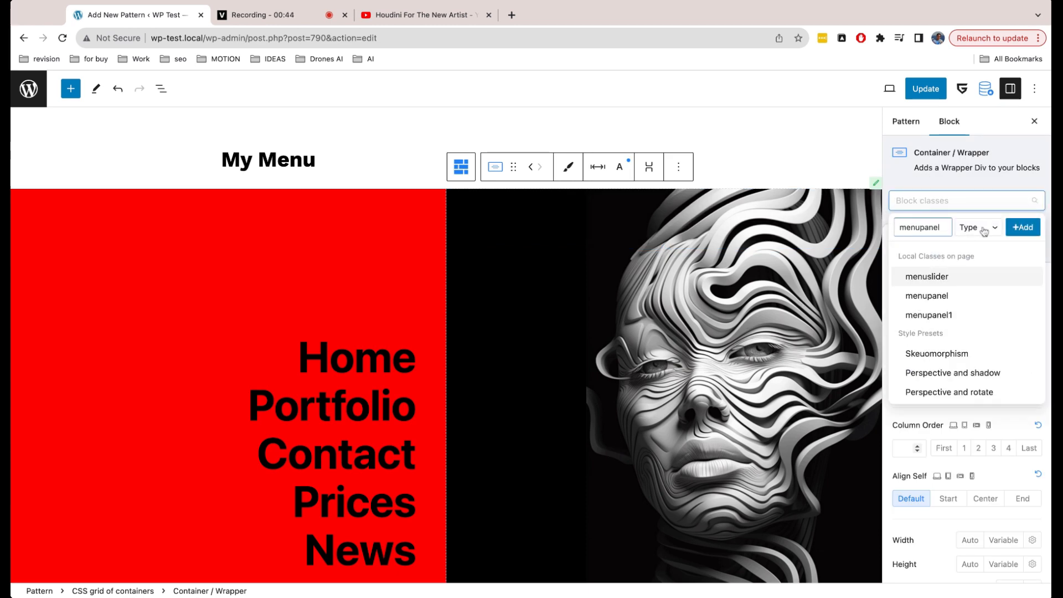
key("Return")
type("me")
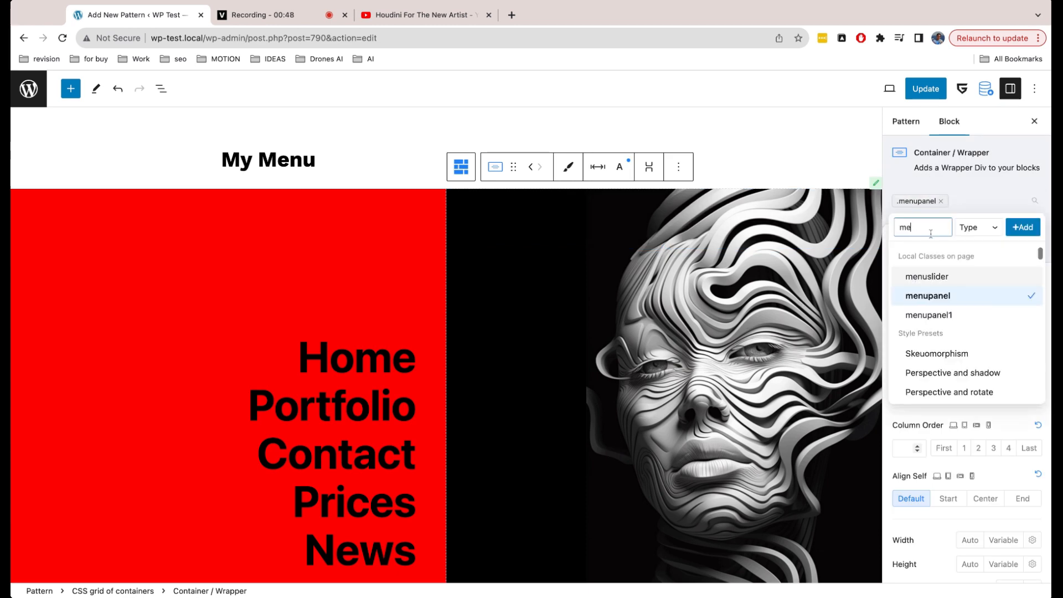
type("nupanel2")
left_click(976, 229)
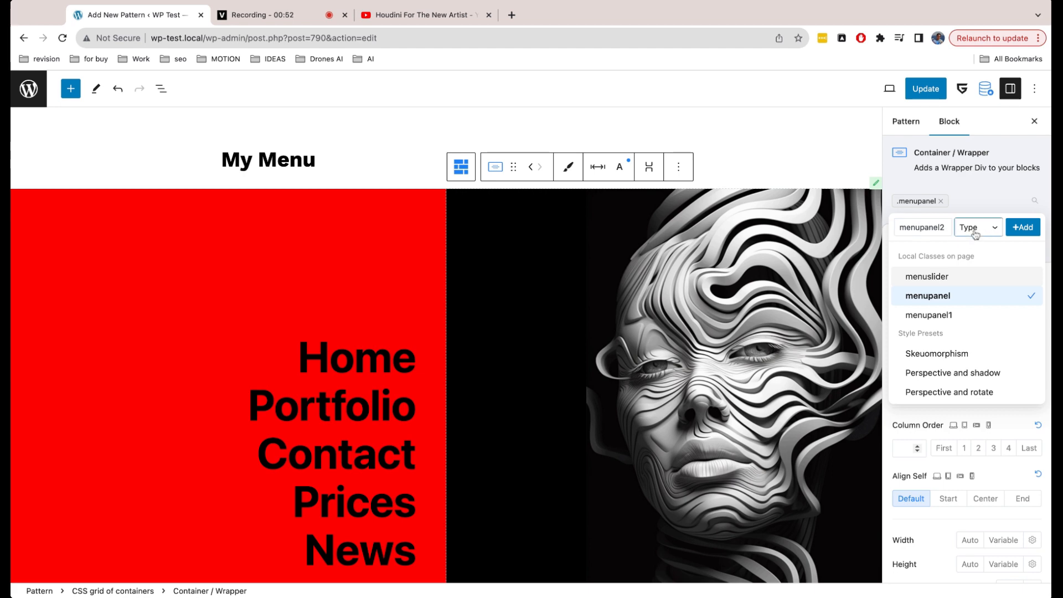
left_click(975, 242)
left_click(1023, 229)
Set the transform Shift Y of the red container's menupanel1 class to -100%
left_click(355, 282)
left_click(973, 202)
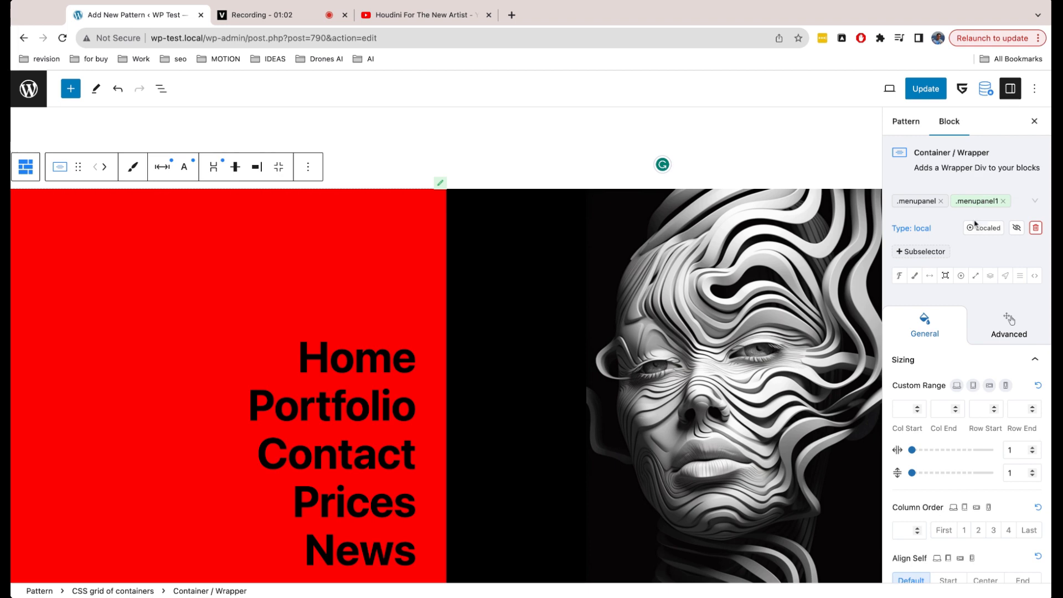
left_click(993, 277)
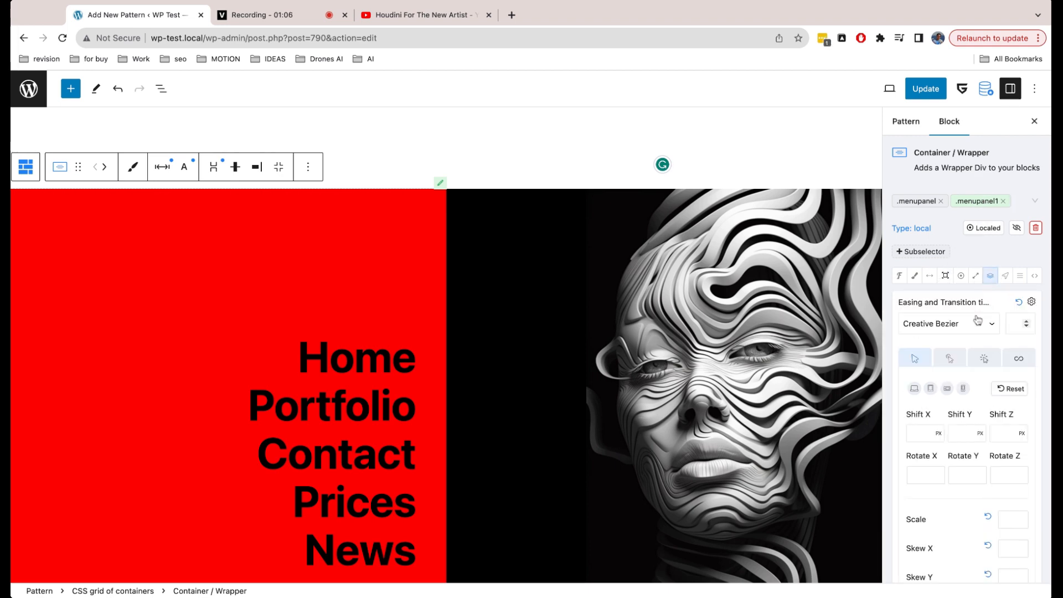
scroll(977, 320, "down", 2)
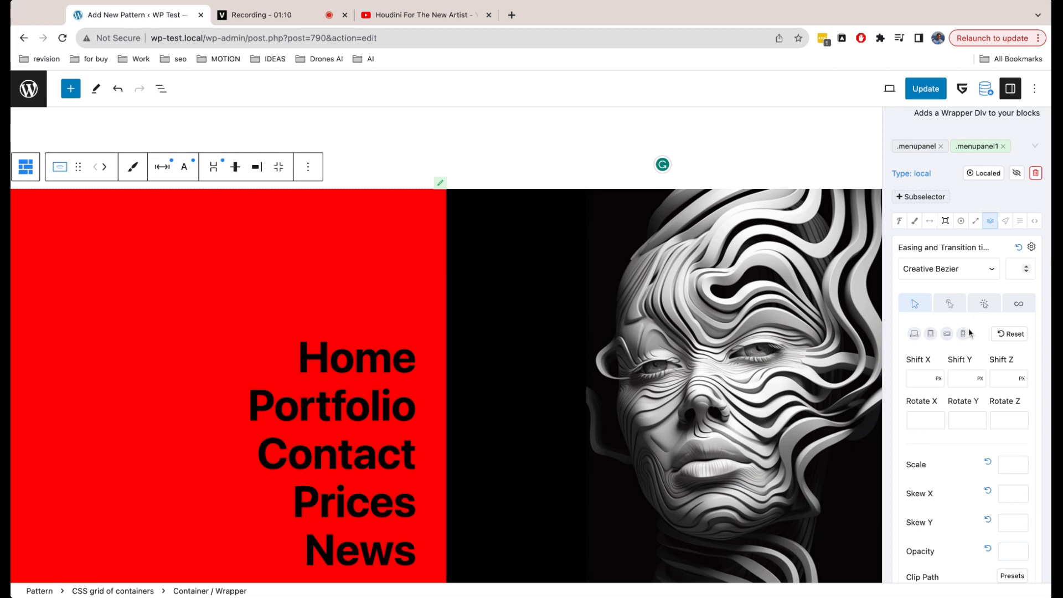
left_click(961, 377)
type("-100")
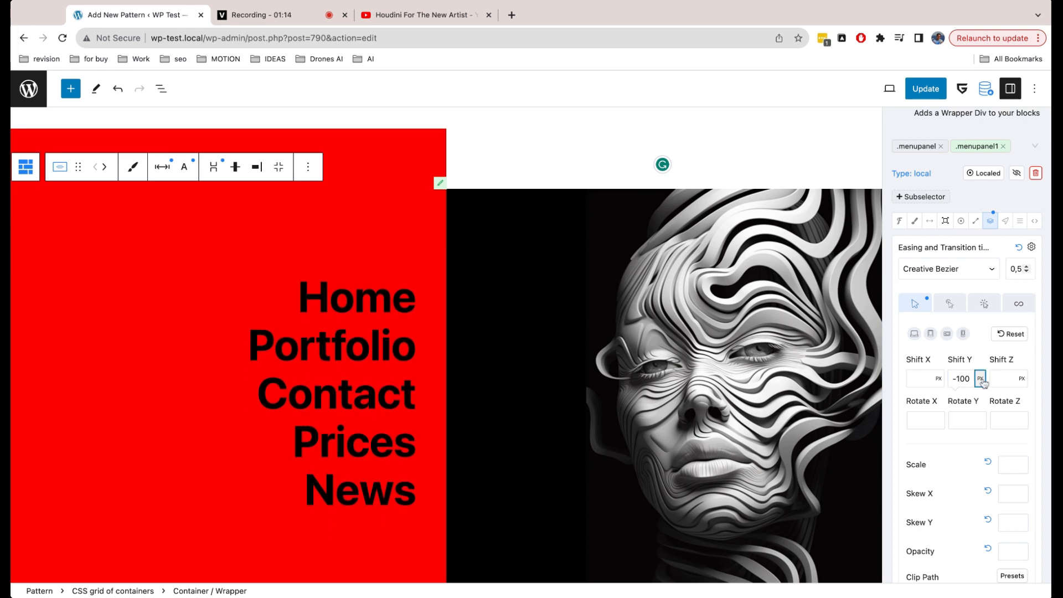
left_click(980, 379)
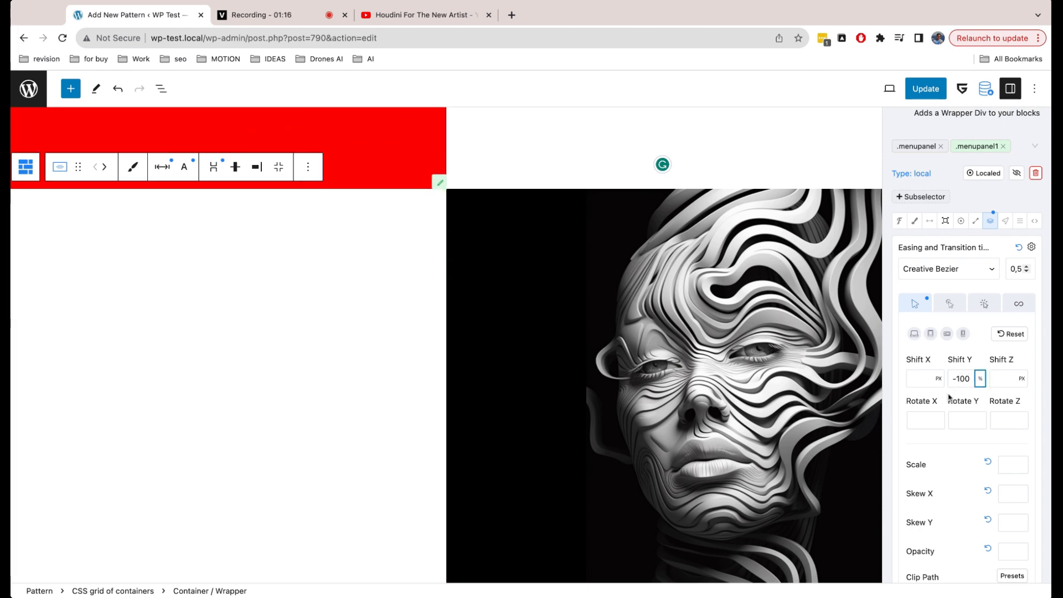
Set the transform Shift Y of the face image container's menupanel2 class to 100%
left_click(517, 200)
left_click(468, 171)
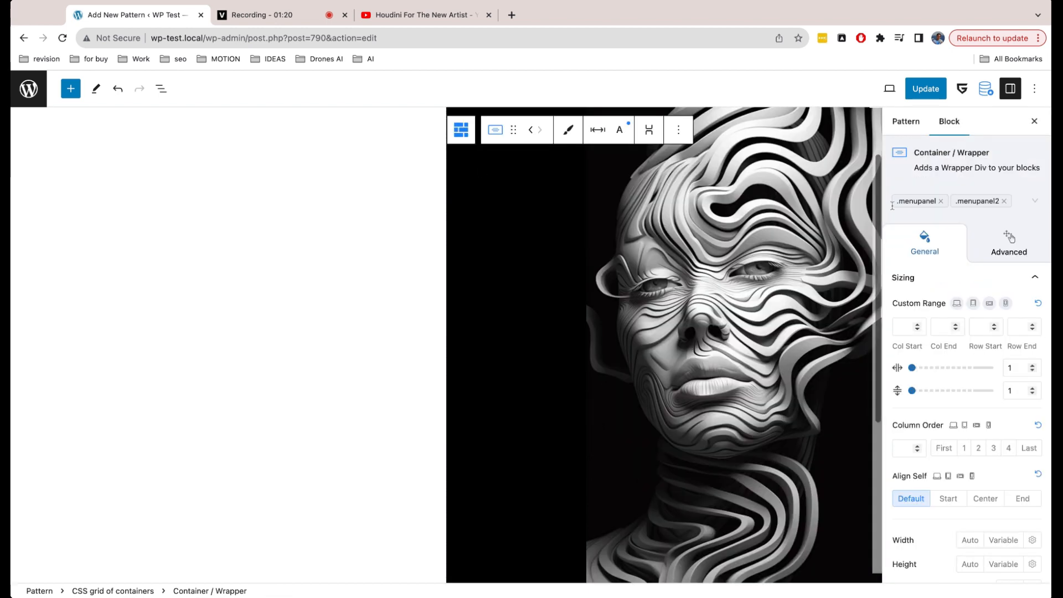
left_click(975, 201)
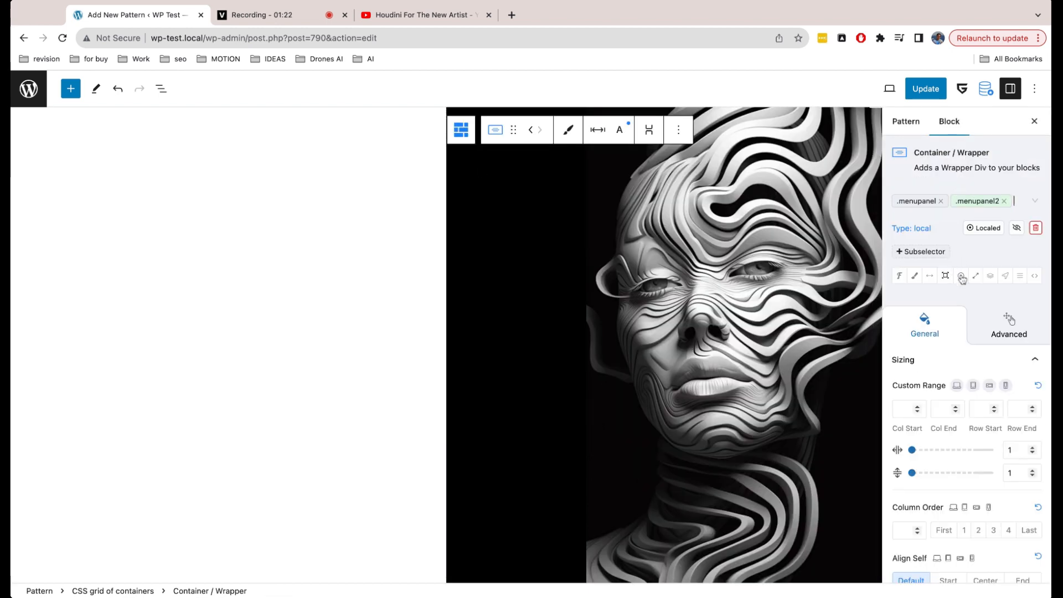
left_click(991, 276)
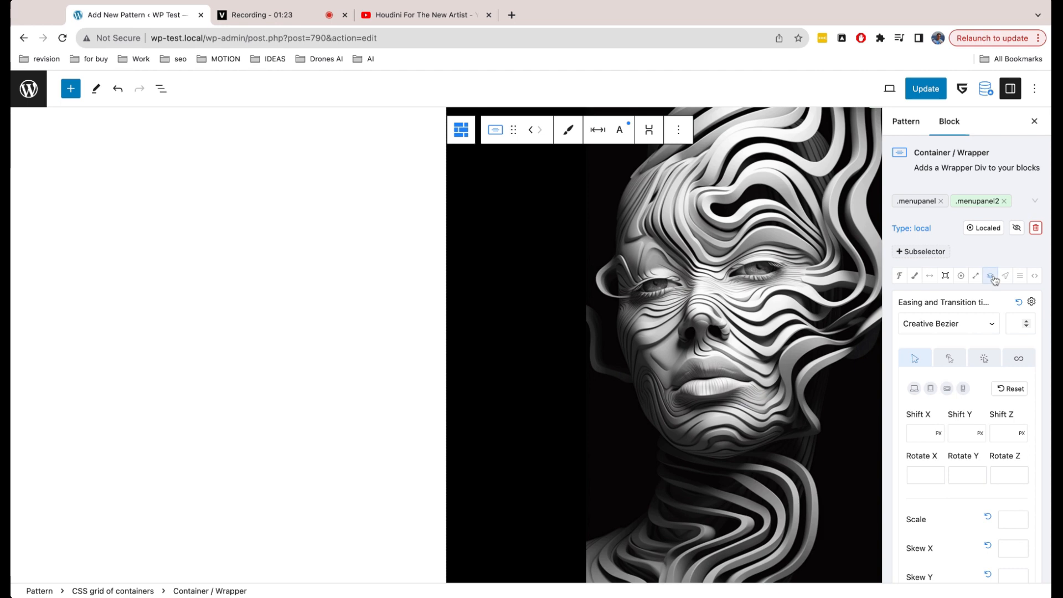
left_click(981, 437)
left_click(962, 434)
type("100")
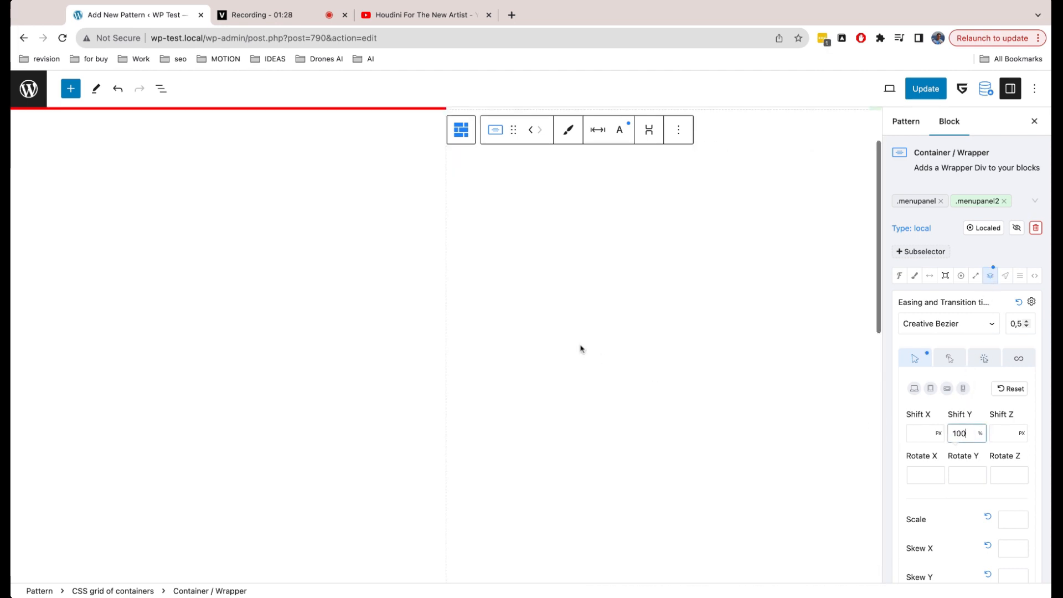
Set the overflow of the menuslider CSS grid container to Hidden
left_click(553, 175)
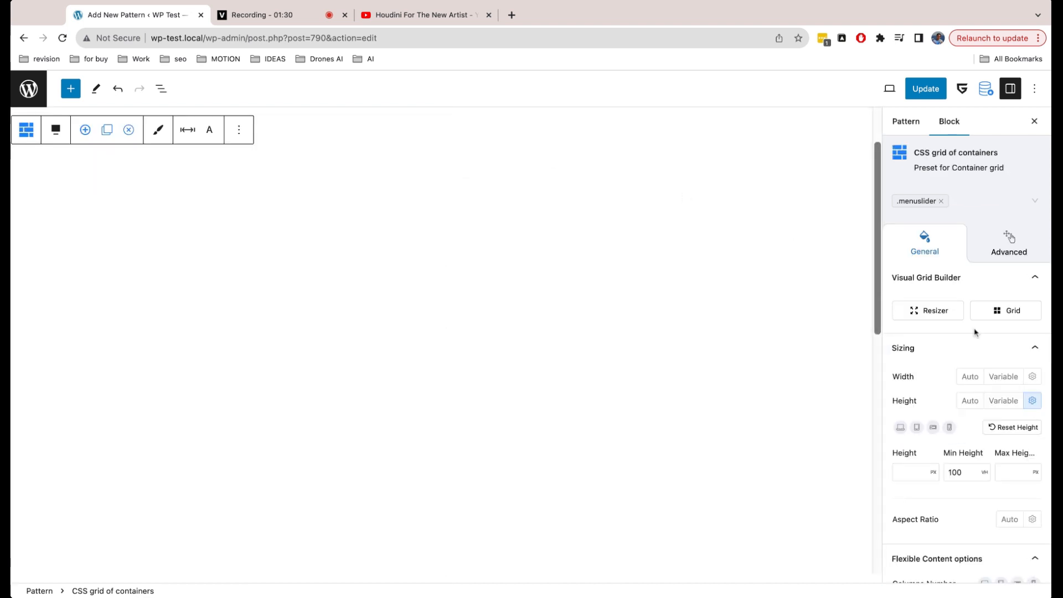
scroll(991, 357, "down", 10)
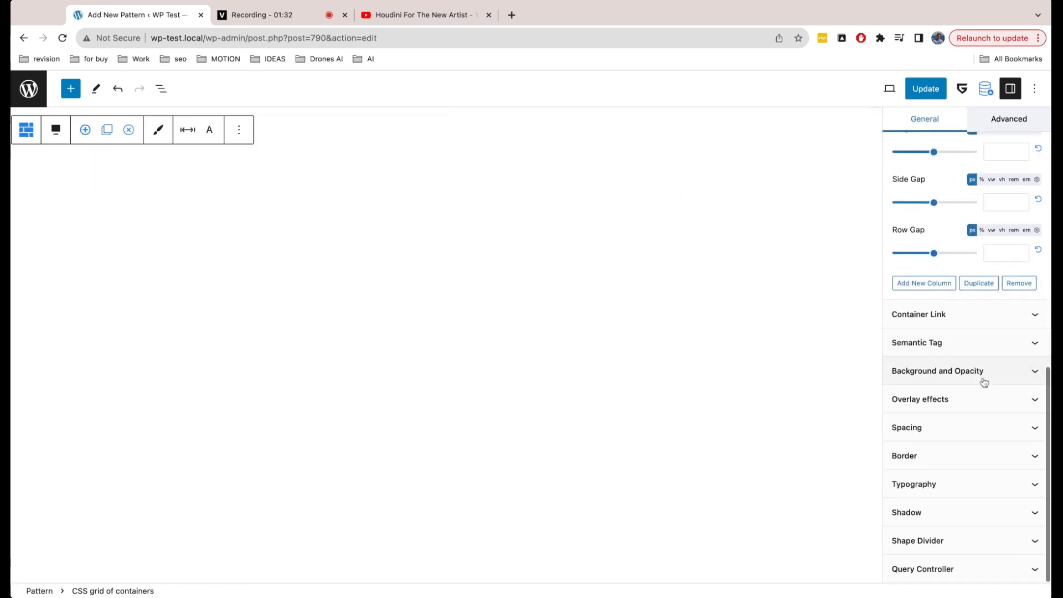
left_click(964, 427)
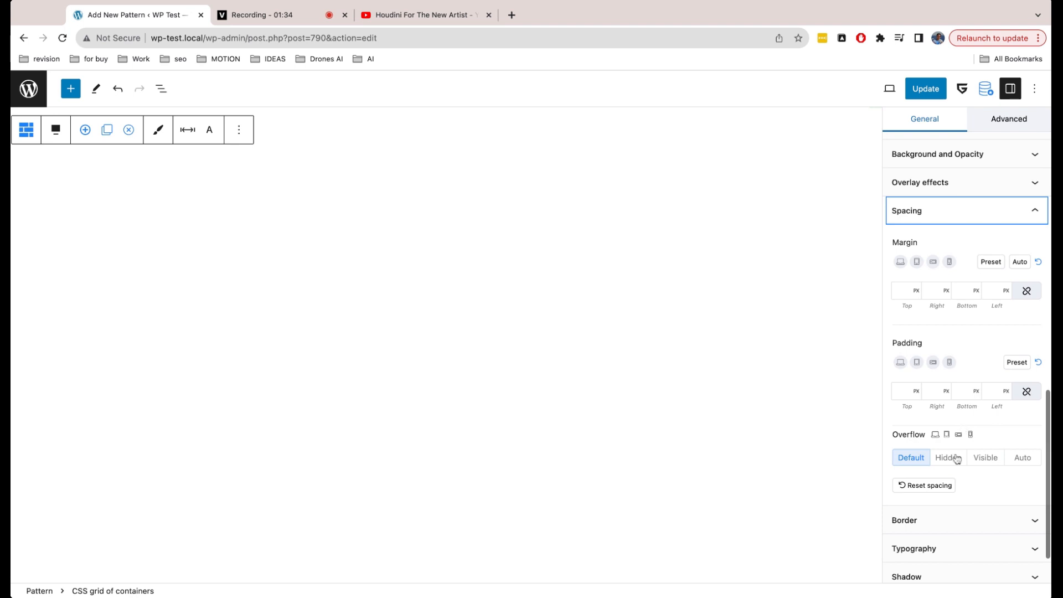
left_click(957, 458)
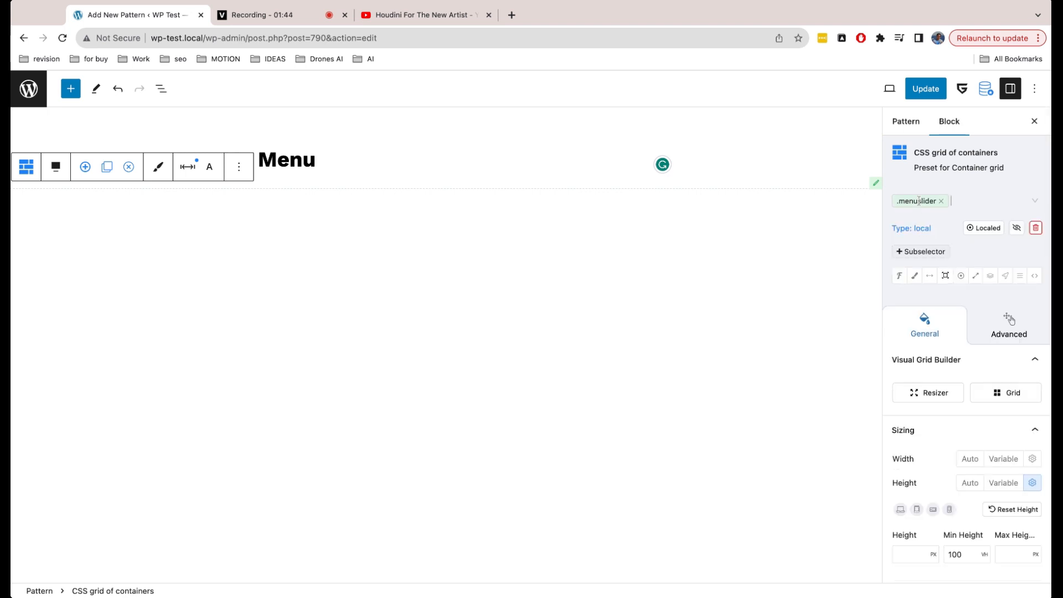
Add an .active .menupanel subselector to the grid's menuslider class and set its transform Shift Y to 0 px
left_click(941, 251)
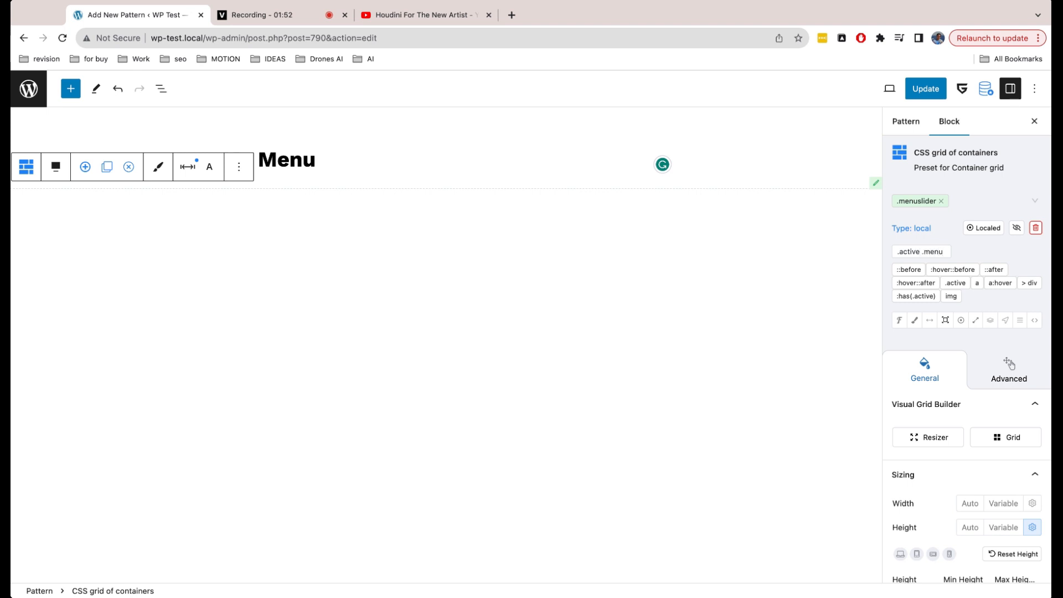
type("panel")
key("Return")
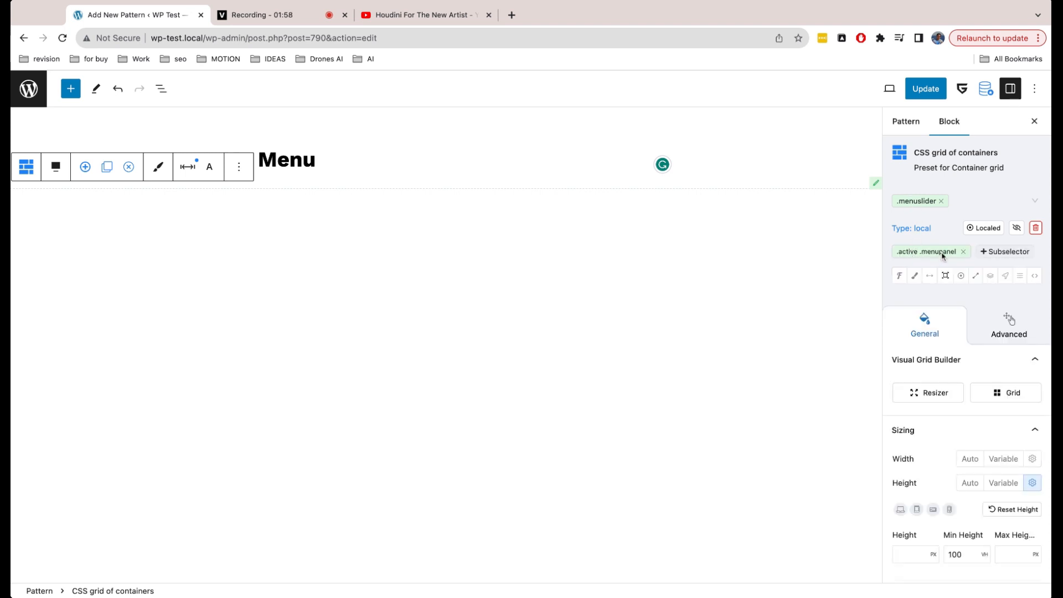
left_click(991, 278)
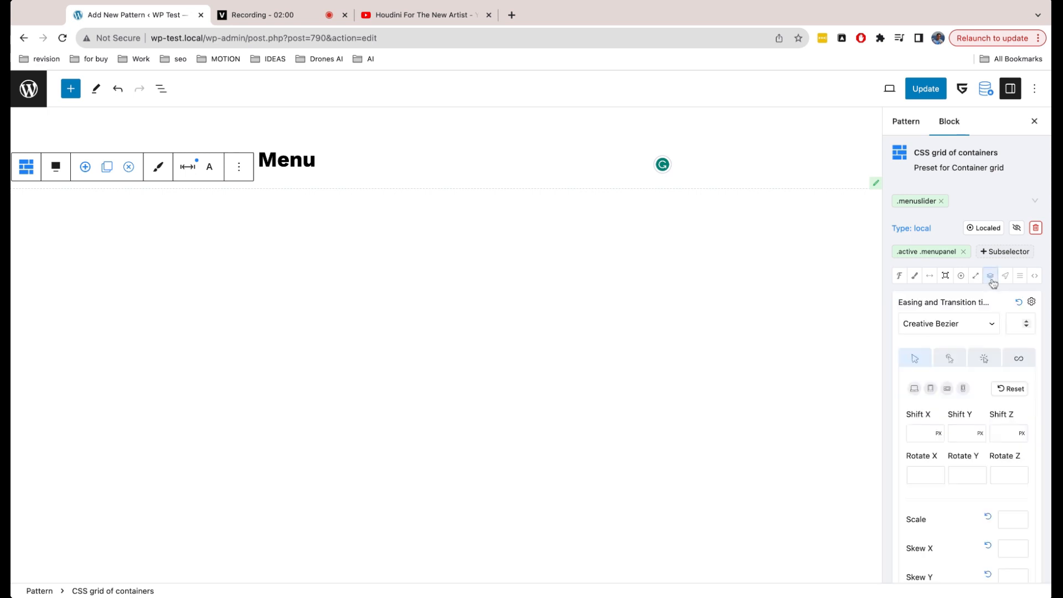
left_click(965, 436)
type("0")
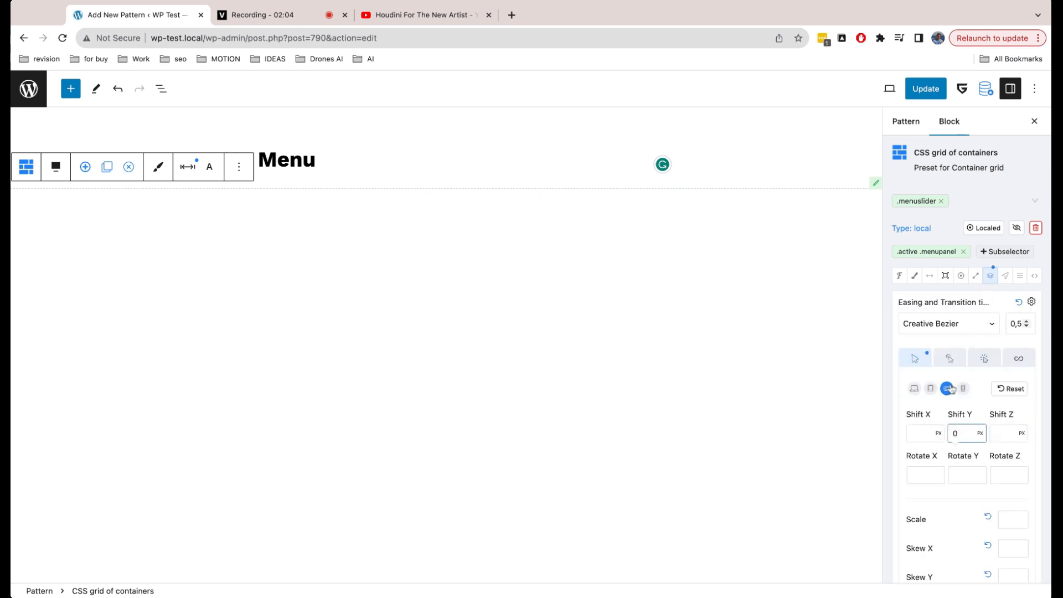
Test the panel transition on the grid by temporarily adding an active class, switching it off and on, and removing it
left_click(965, 203)
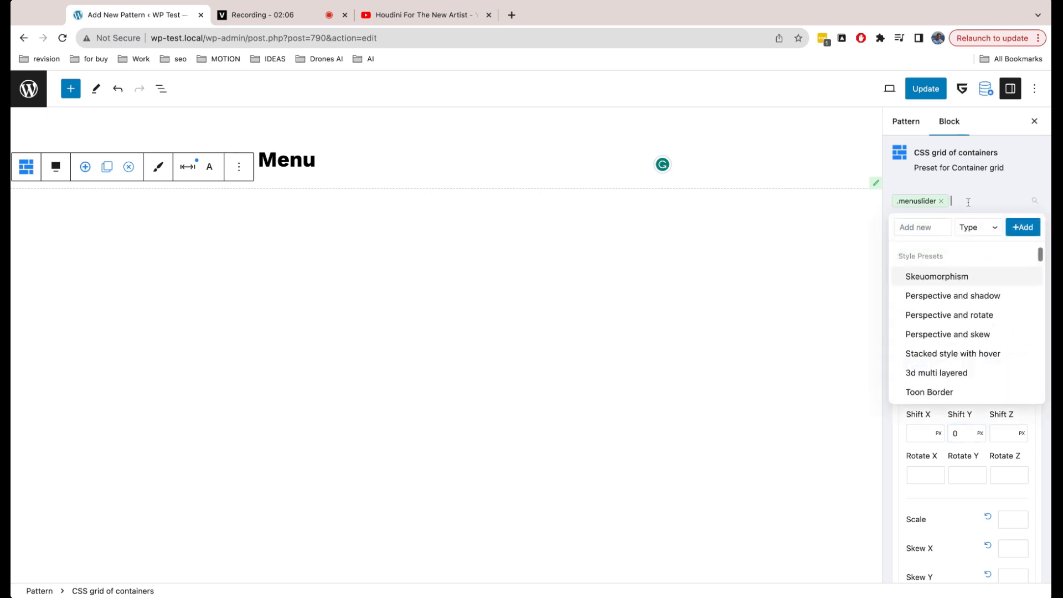
left_click(934, 222)
type("active")
left_click(1022, 228)
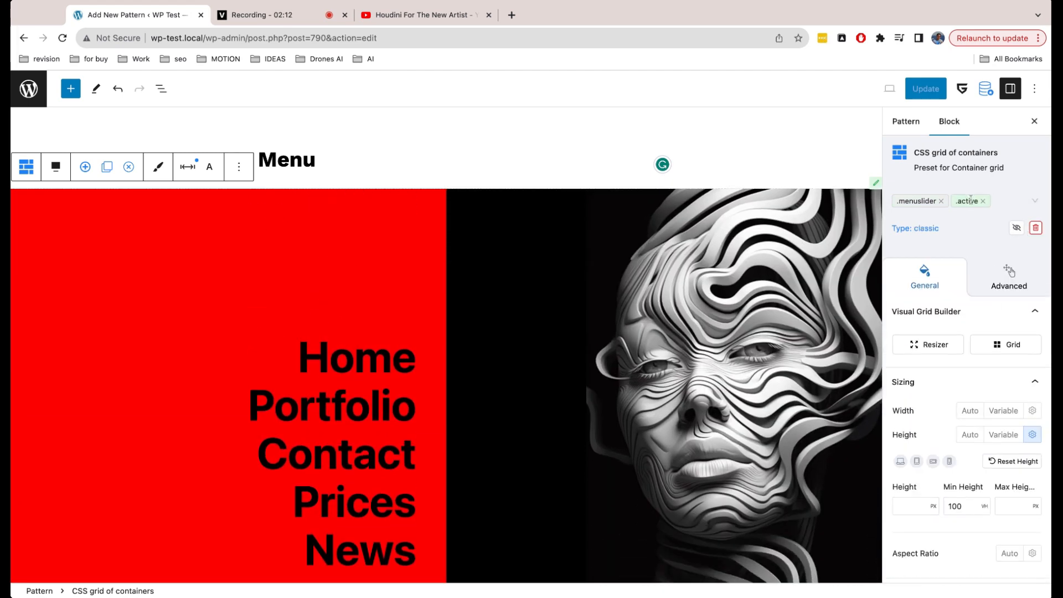
left_click(1017, 228)
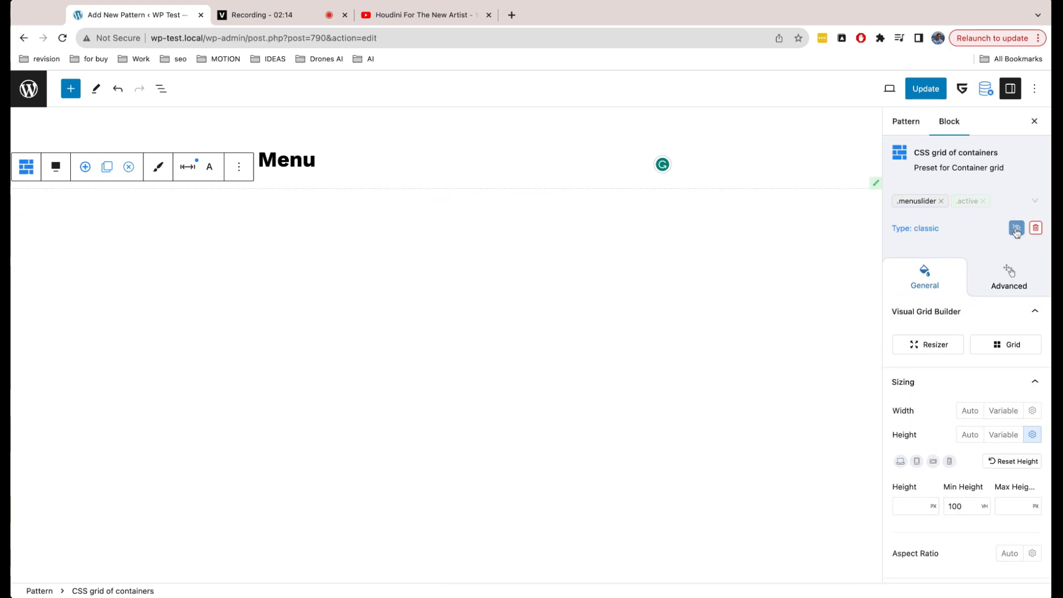
left_click(1016, 230)
left_click(1016, 230)
left_click(1016, 229)
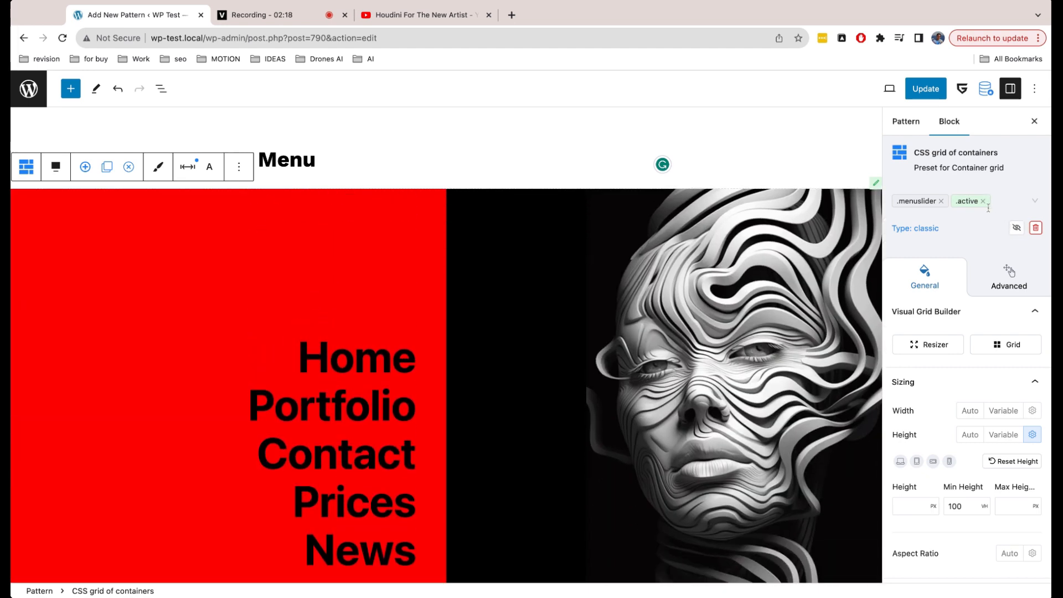
left_click(984, 202)
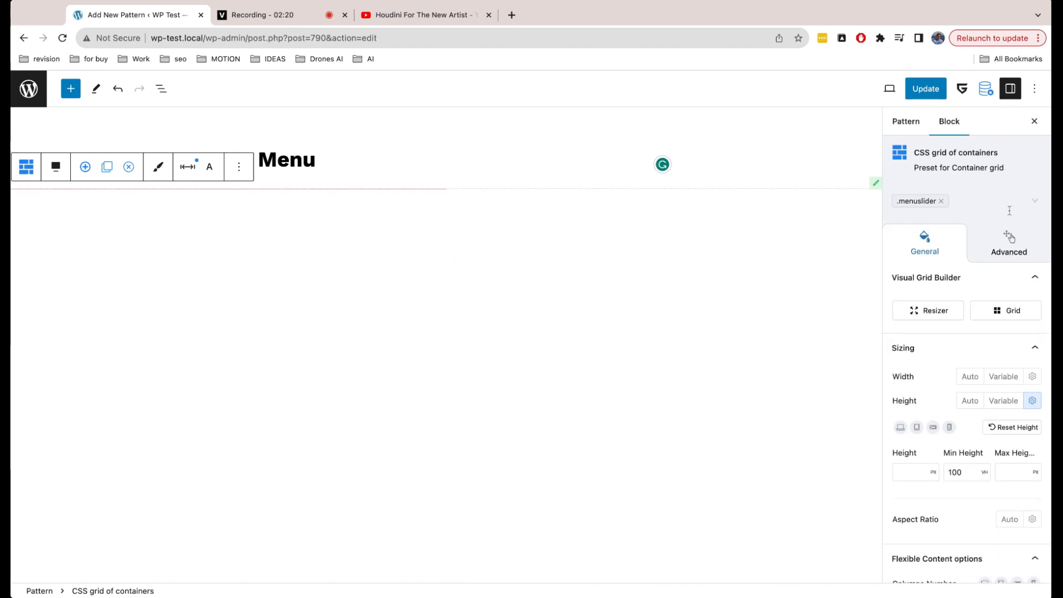
Update the pattern and create a new page titled Menu trigger in a separate browser tab
left_click(927, 90)
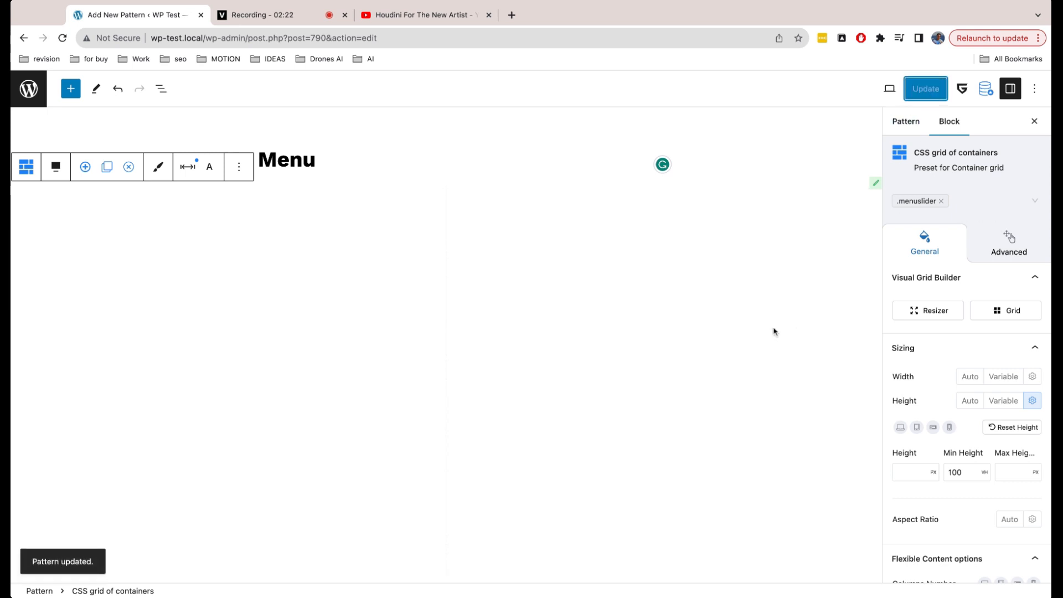
left_click(39, 99, "super")
left_click(236, 15)
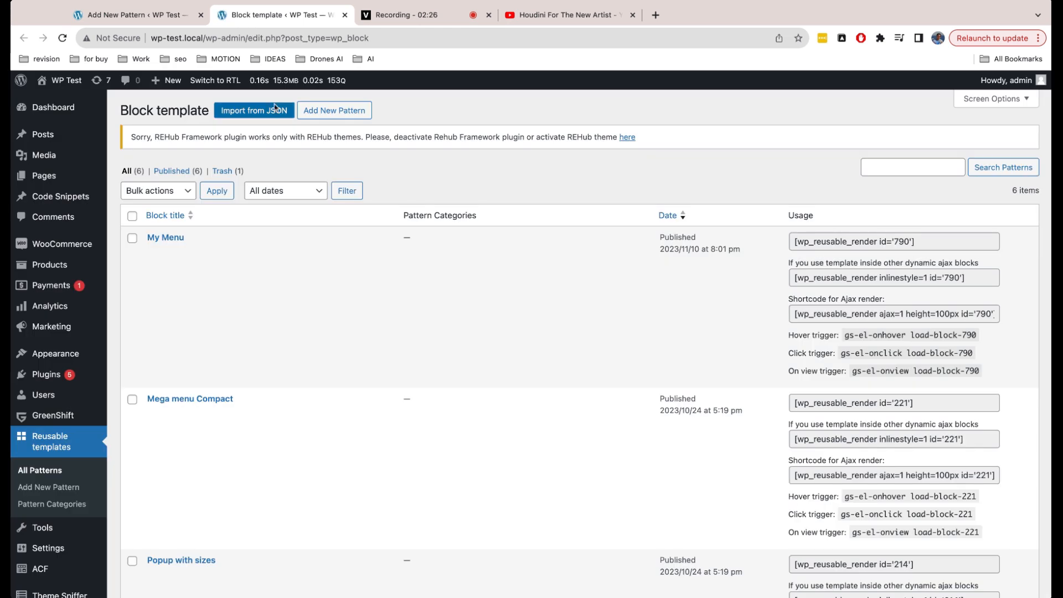
mouse_move(50, 176)
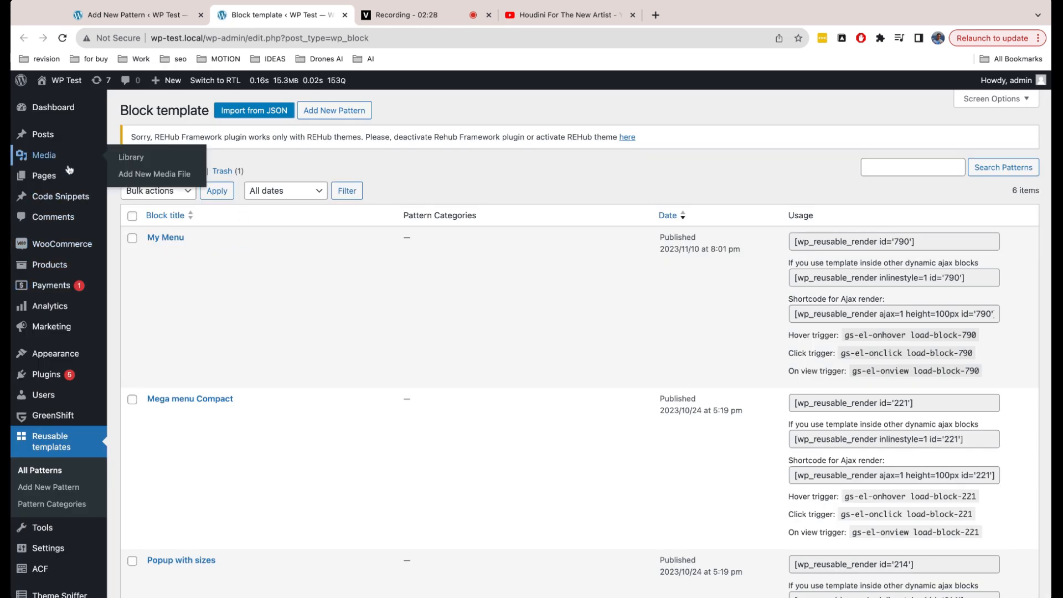
left_click(155, 196)
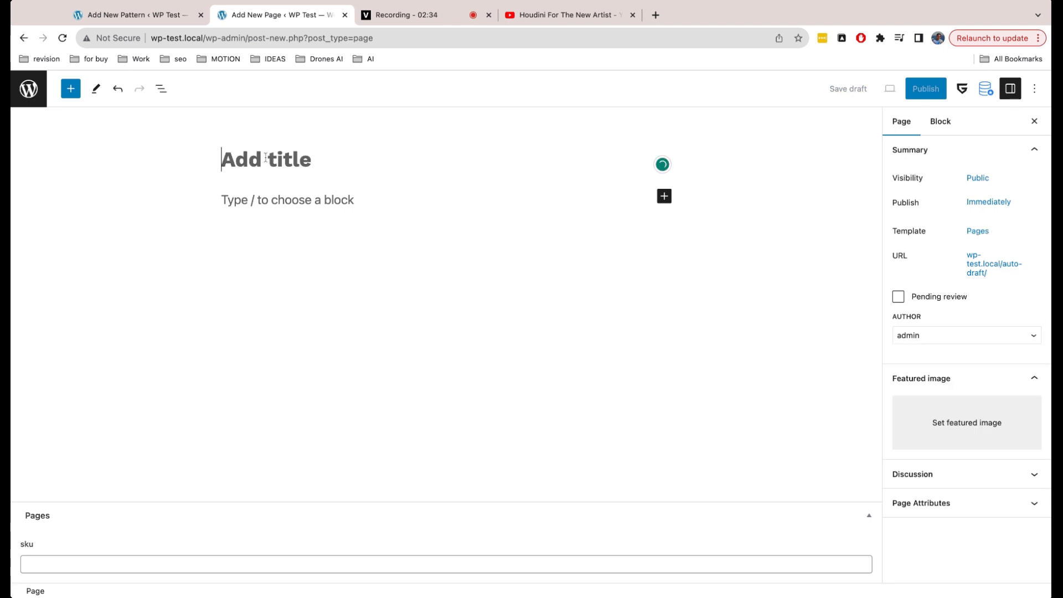
type("Menu trigger")
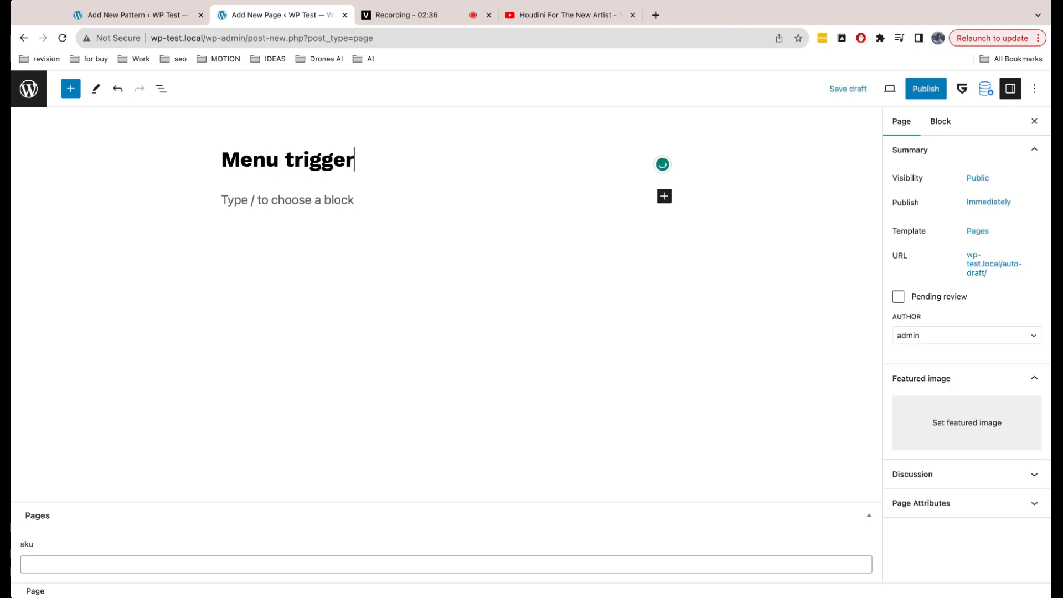
Insert an Icon Box block below the page title and change its icon to the three-line menu icon
left_click(249, 200)
type("/icon")
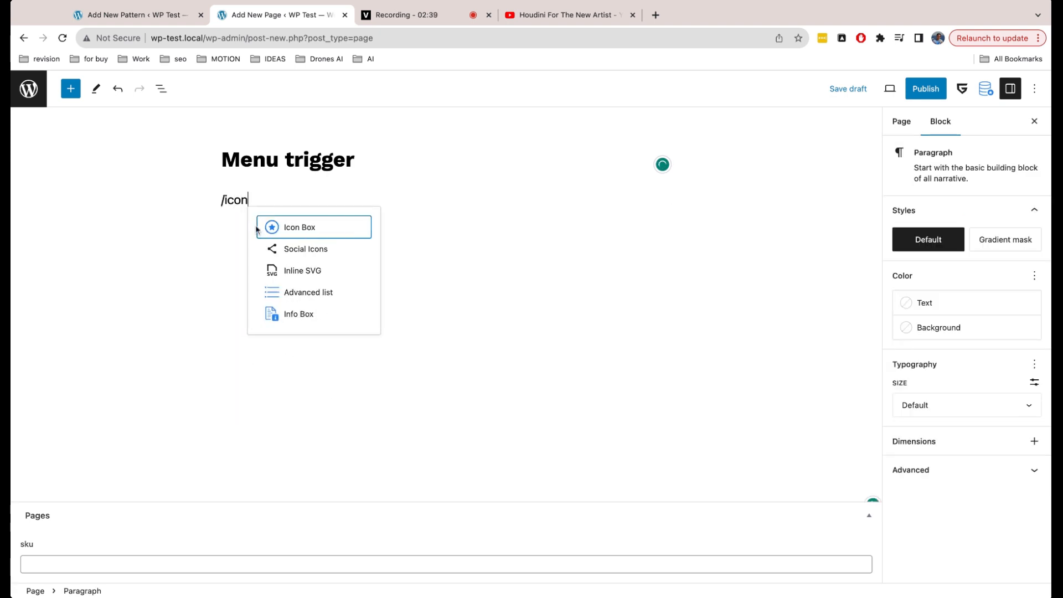
left_click(315, 231)
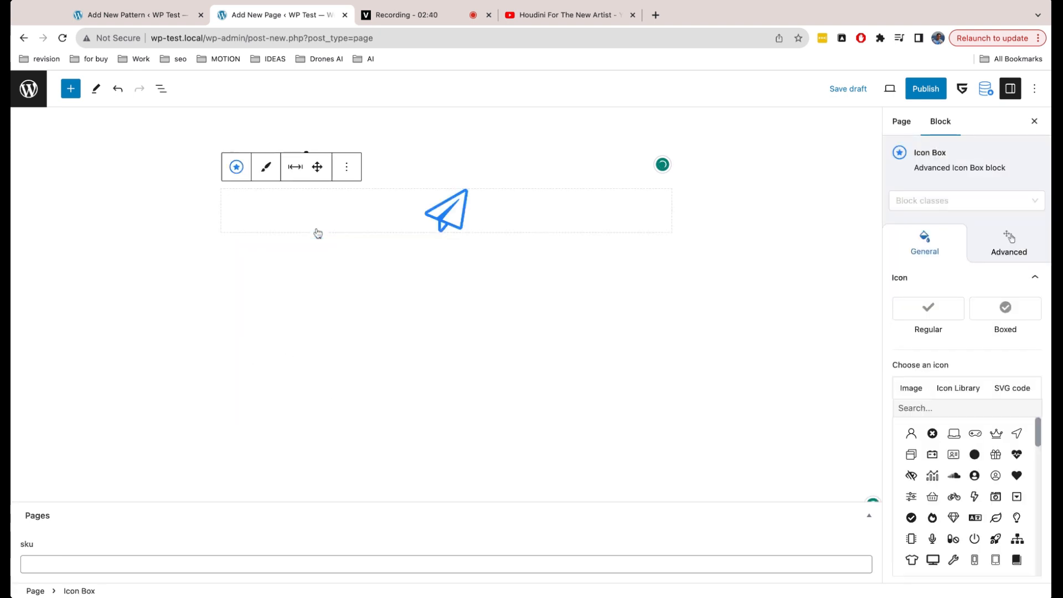
scroll(974, 443, "down", 10)
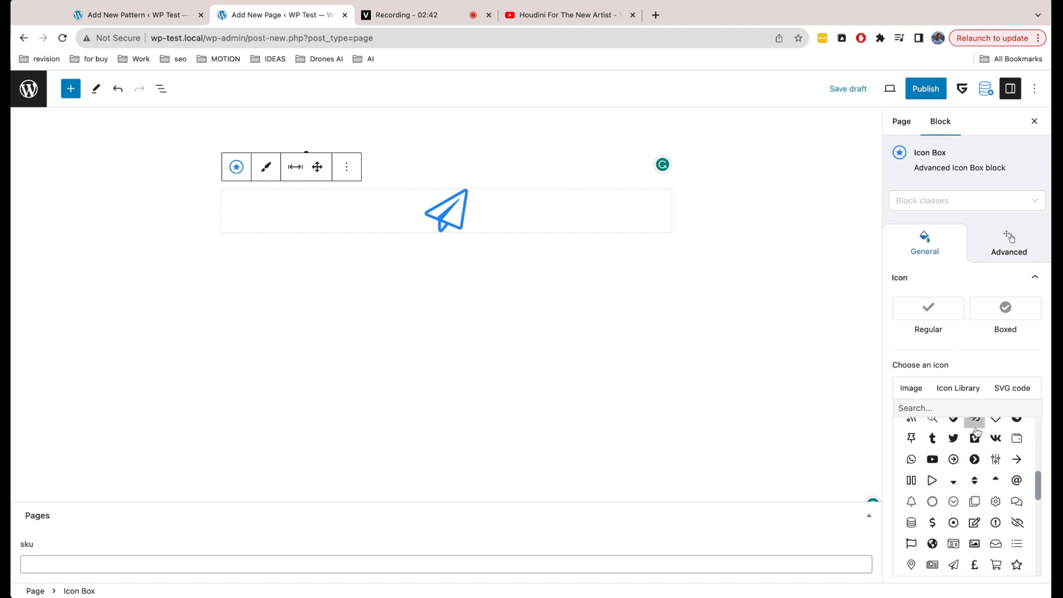
scroll(977, 456, "down", 3)
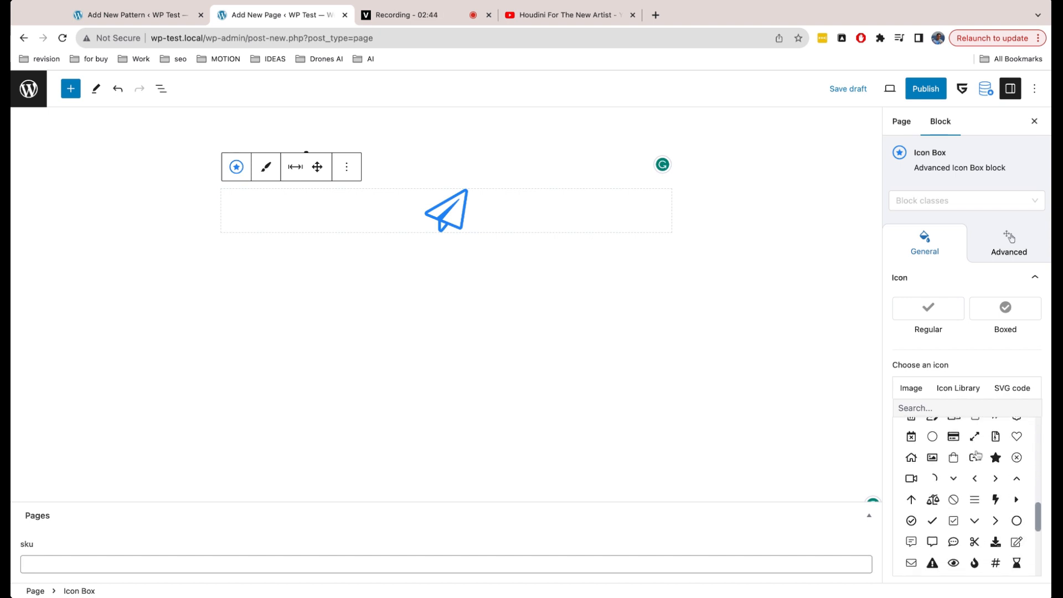
left_click(972, 491)
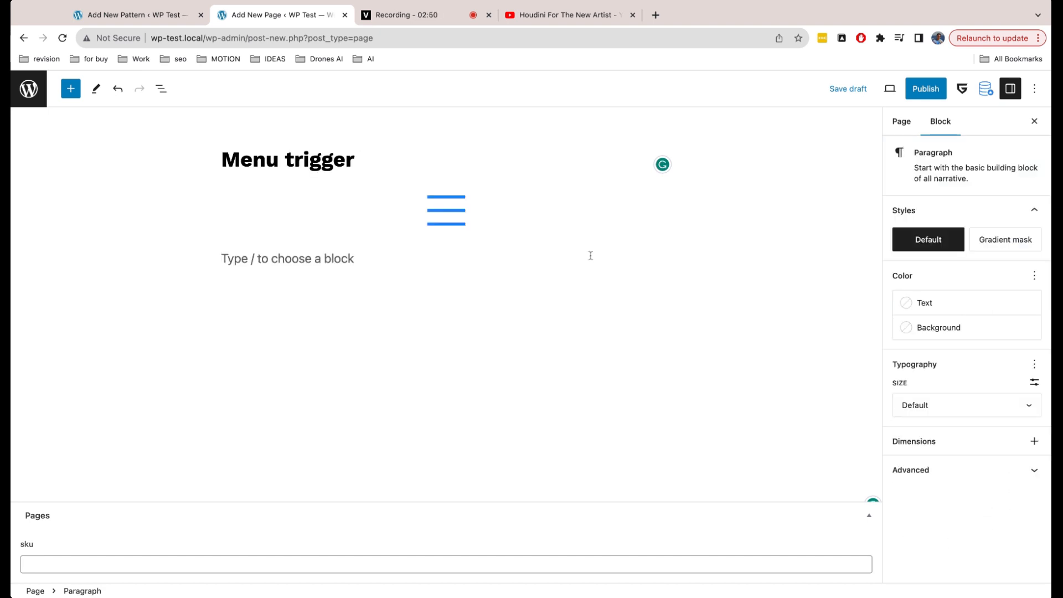
Insert the My Menu synced pattern below the menu icon
type("/")
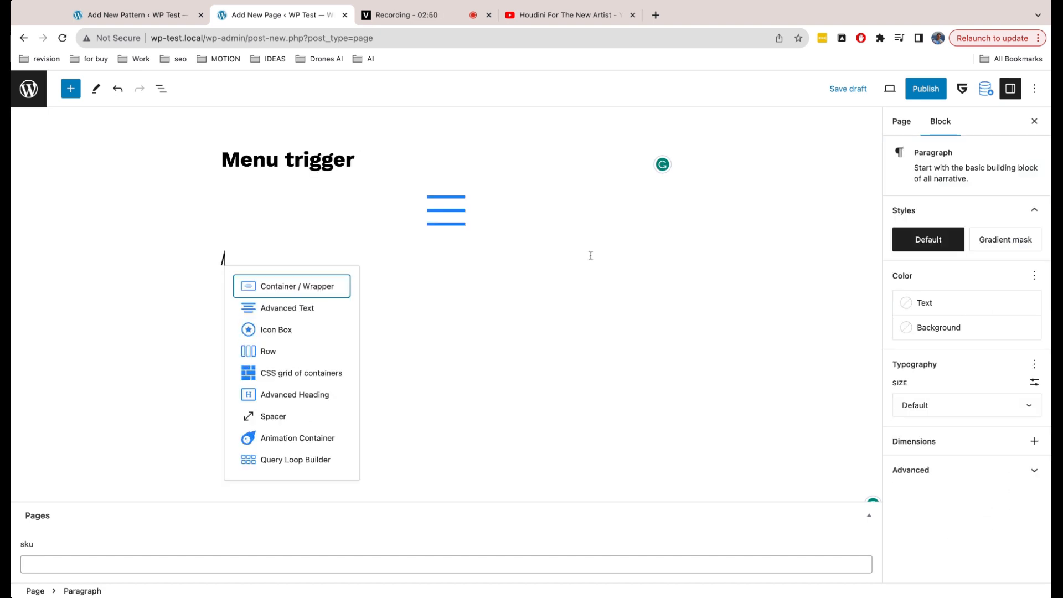
type("my")
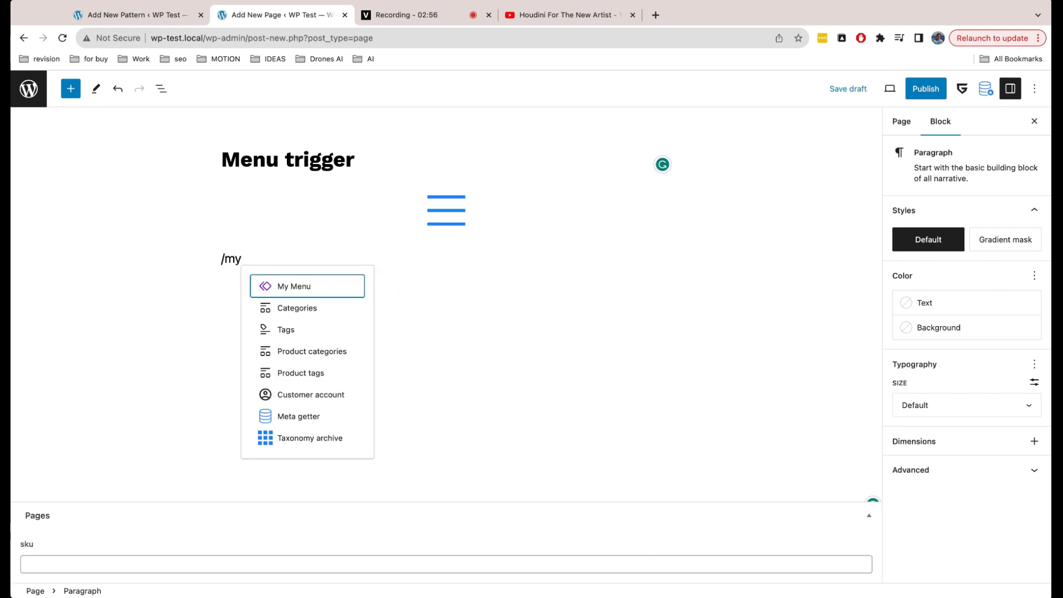
left_click(323, 287)
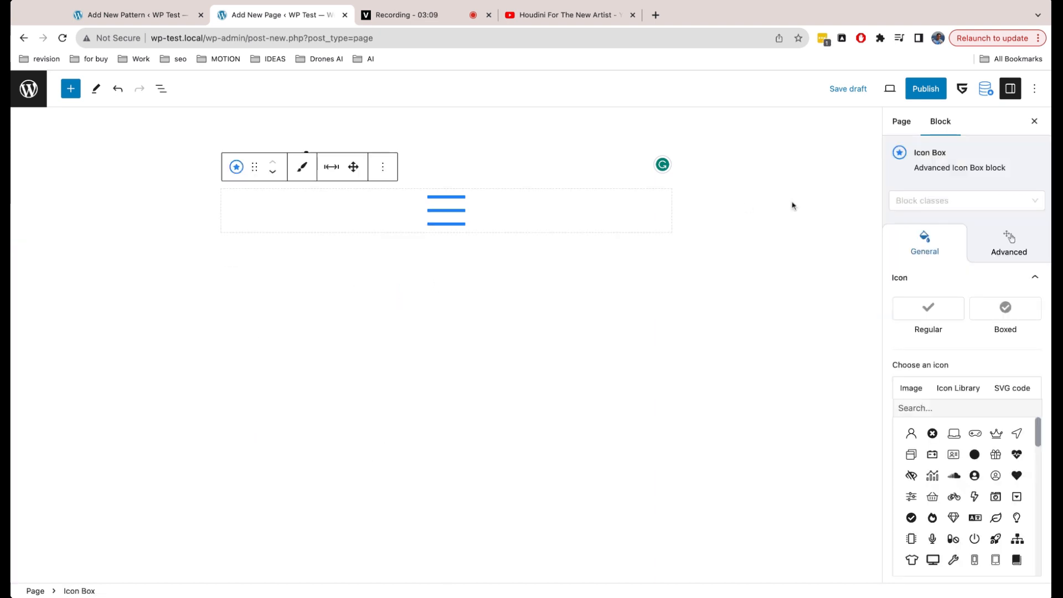
Add an interaction layer with an On Click trigger to the menu icon's Icon Box
left_click(997, 238)
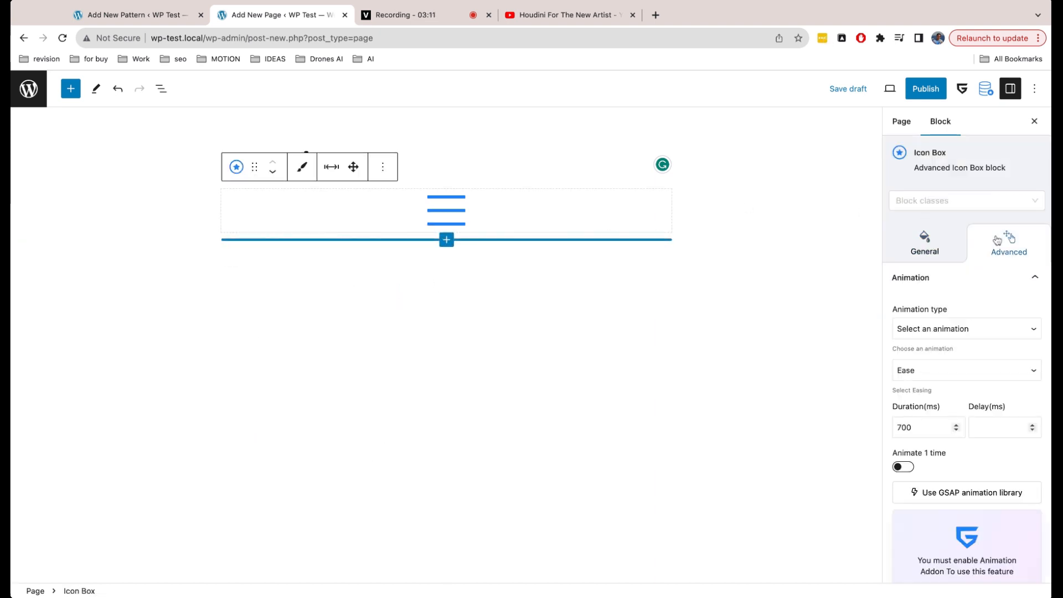
scroll(996, 240, "down", 5)
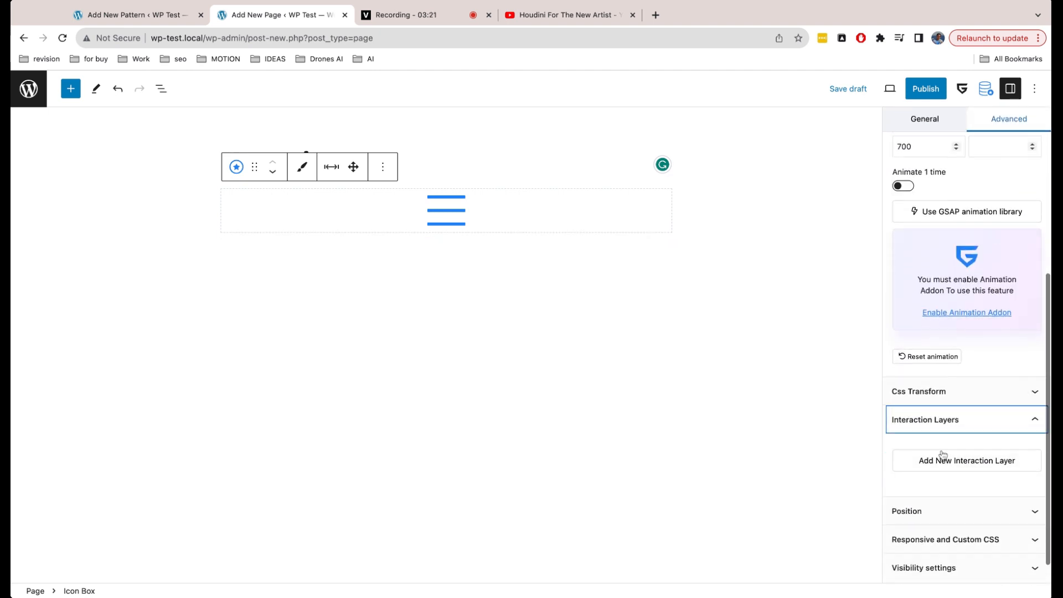
scroll(949, 446, "down", 1)
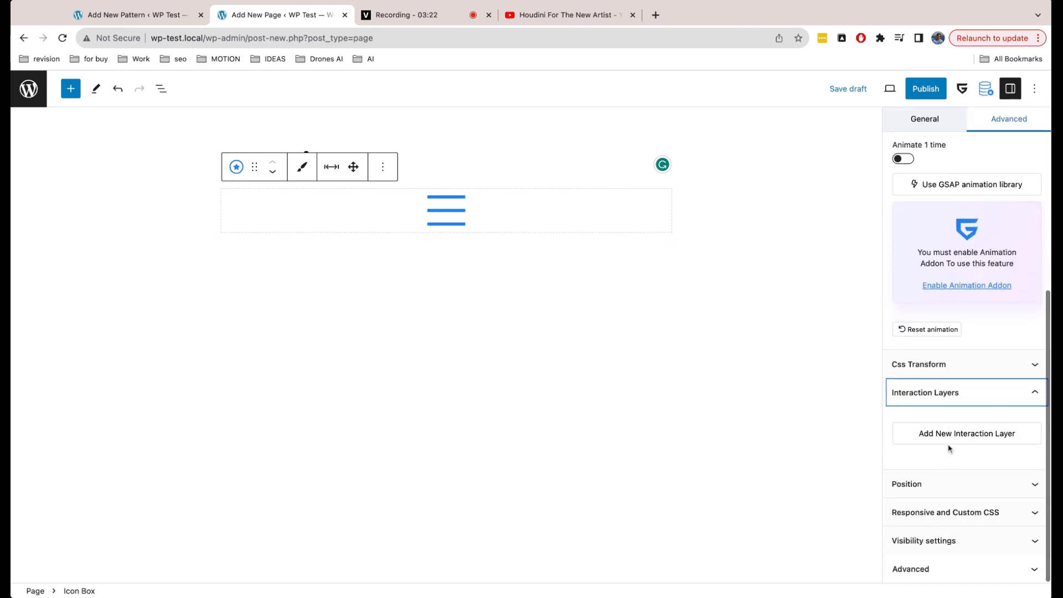
left_click(955, 437)
scroll(957, 441, "down", 2)
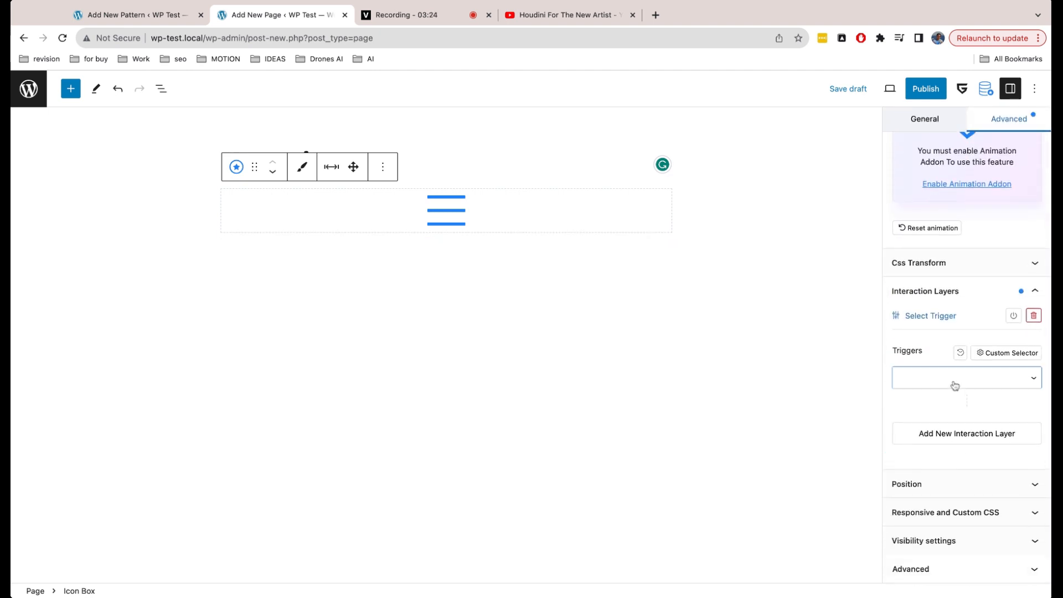
left_click(954, 385)
left_click(961, 411)
Add a Toggle class action to the On Click trigger with class name active and custom selector .menuslider
left_click(966, 438)
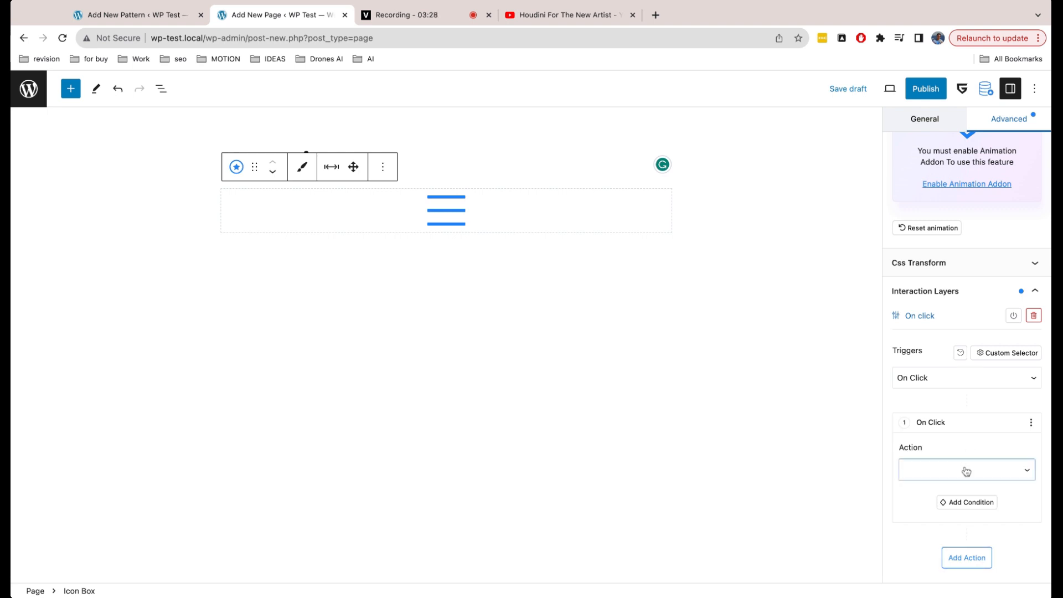
left_click(966, 420)
scroll(969, 403, "down", 2)
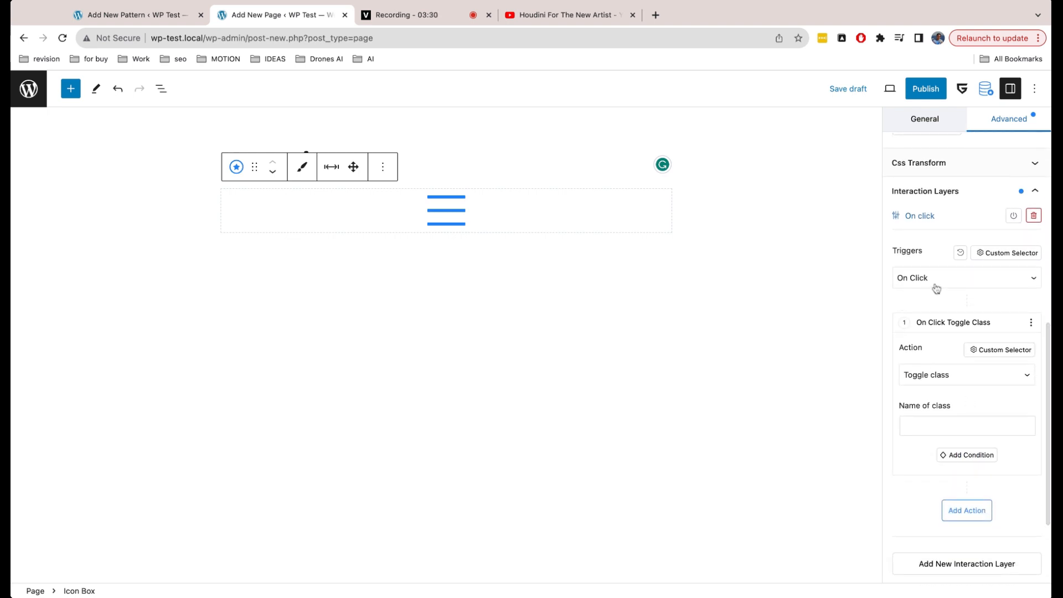
left_click(938, 422)
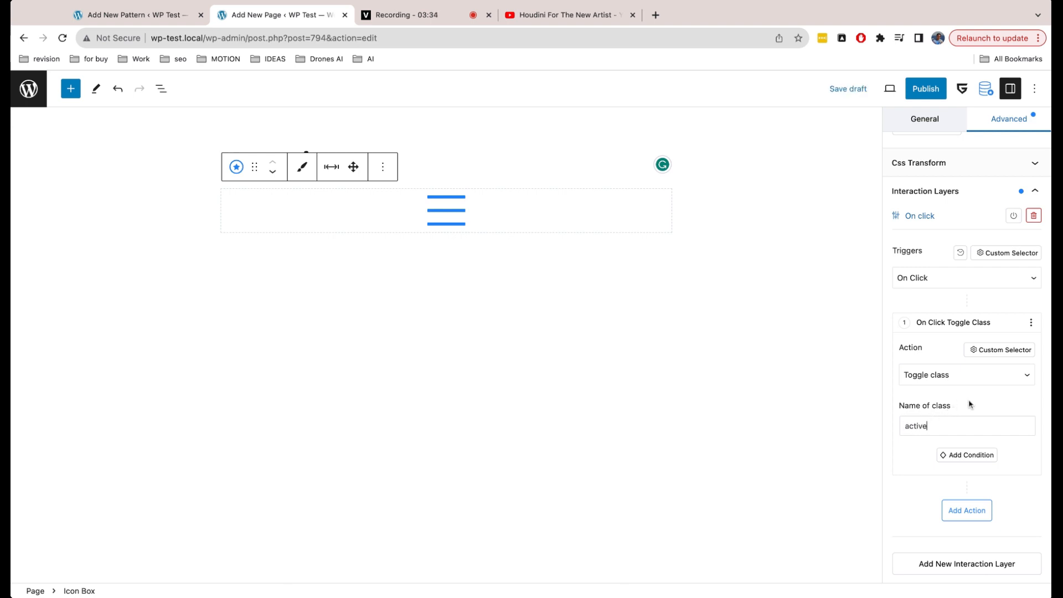
left_click(1003, 354)
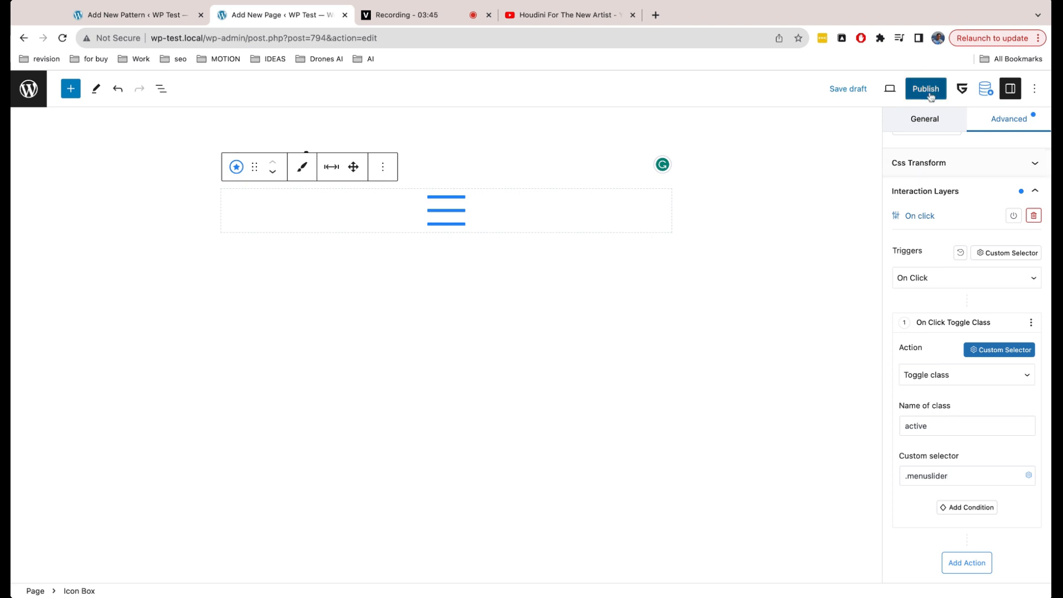
Publish the Menu trigger page and view it on the site
left_click(924, 89)
left_click(938, 96)
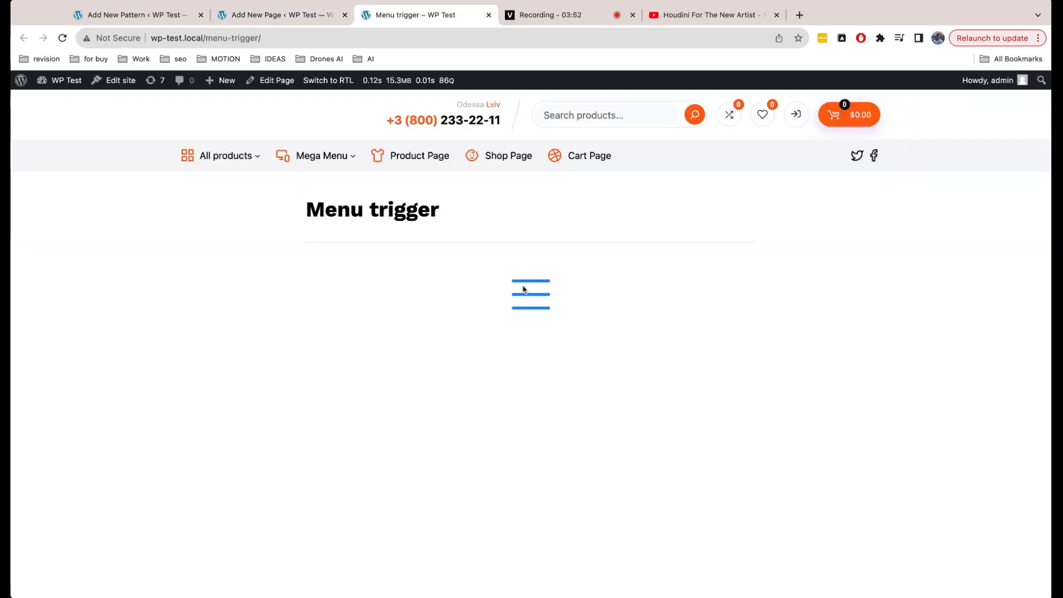
Test the menu icon on the live Menu trigger page by toggling it and checking both panels
left_click(525, 290)
scroll(524, 289, "down", 3)
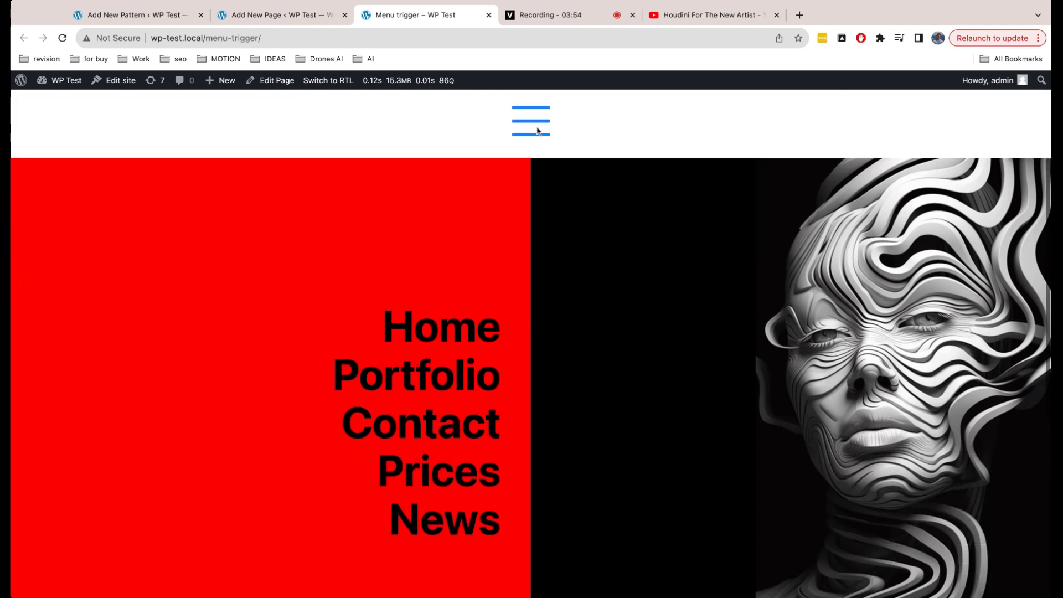
left_click(536, 128)
scroll(536, 128, "up", 3)
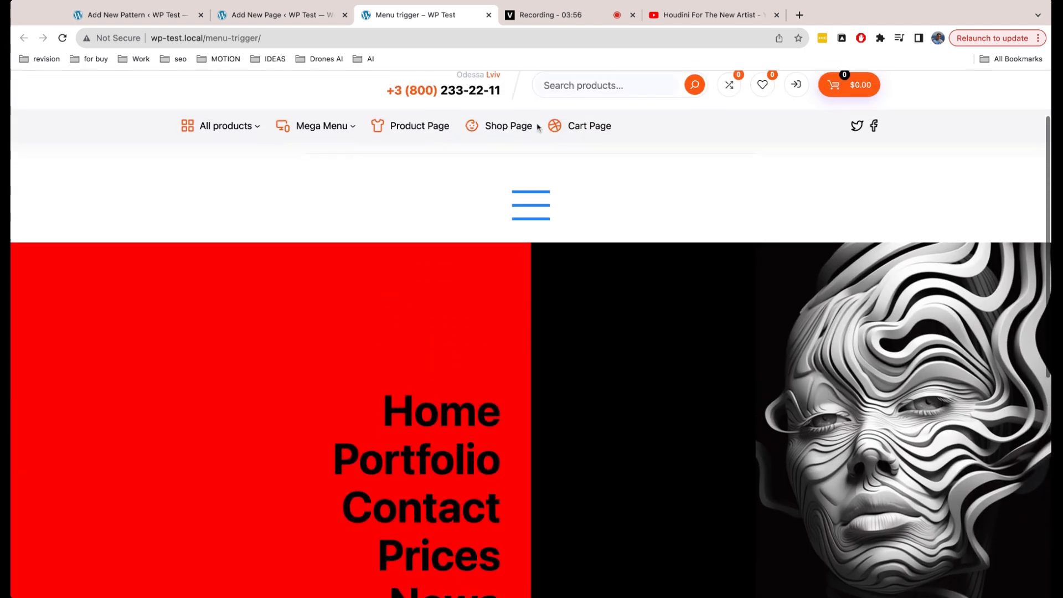
Delete the My Menu synced pattern from the Menu trigger page in the editor and update the page
left_click(267, 23)
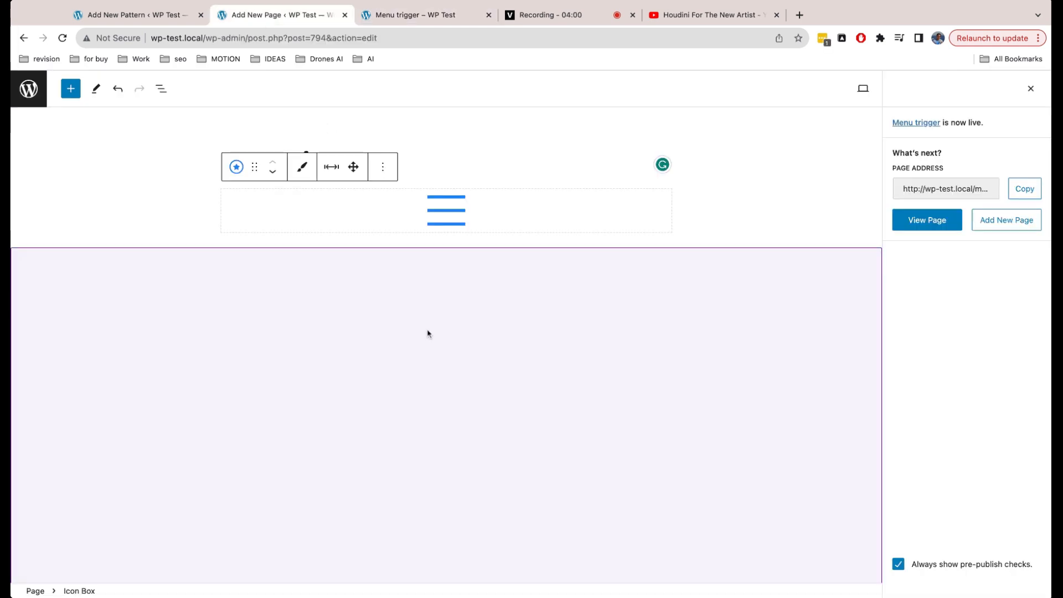
left_click(427, 332)
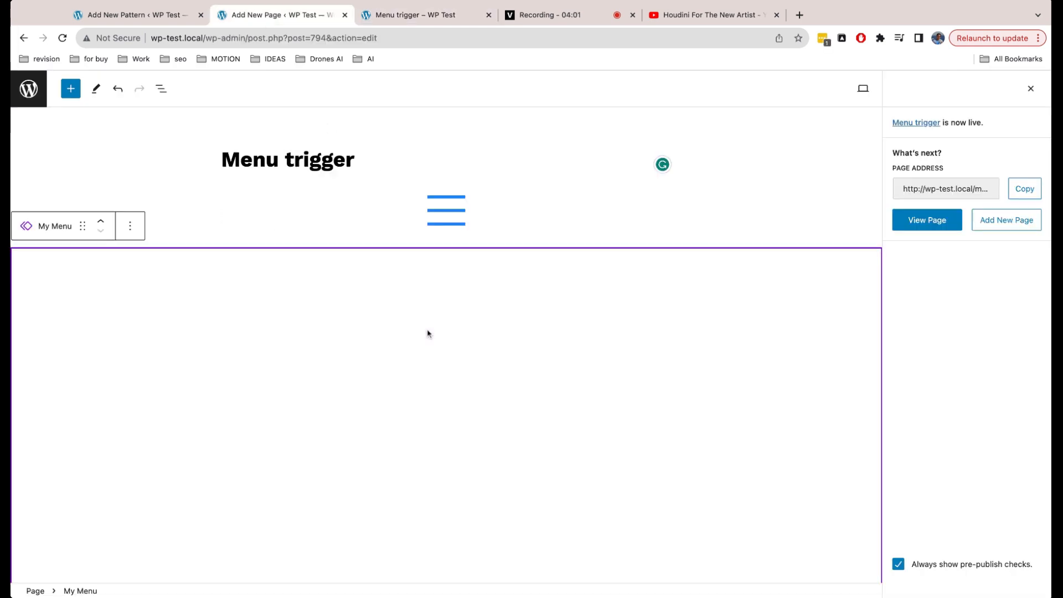
left_click(135, 229)
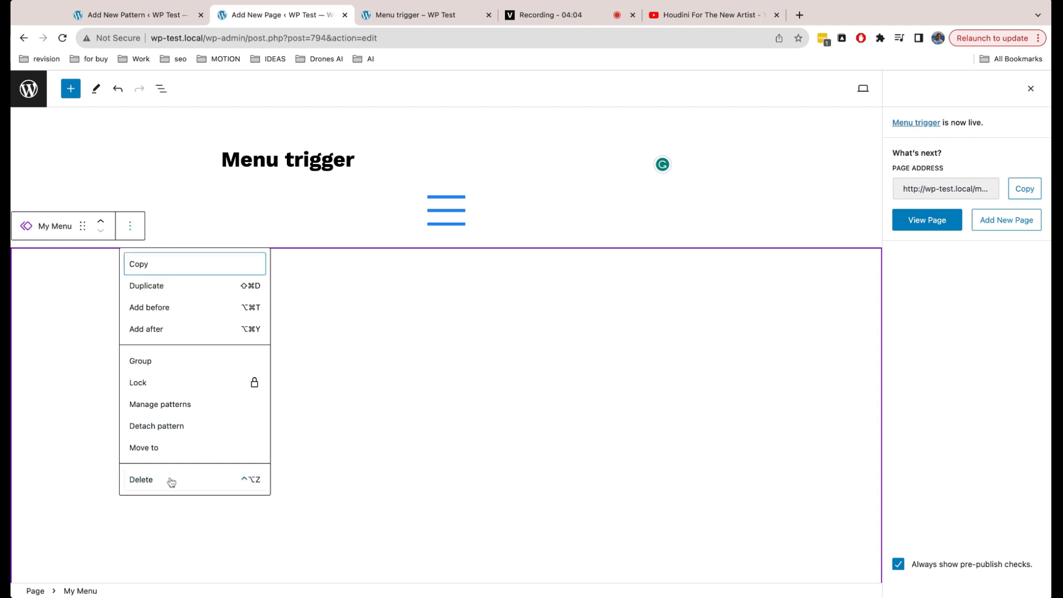
left_click(171, 480)
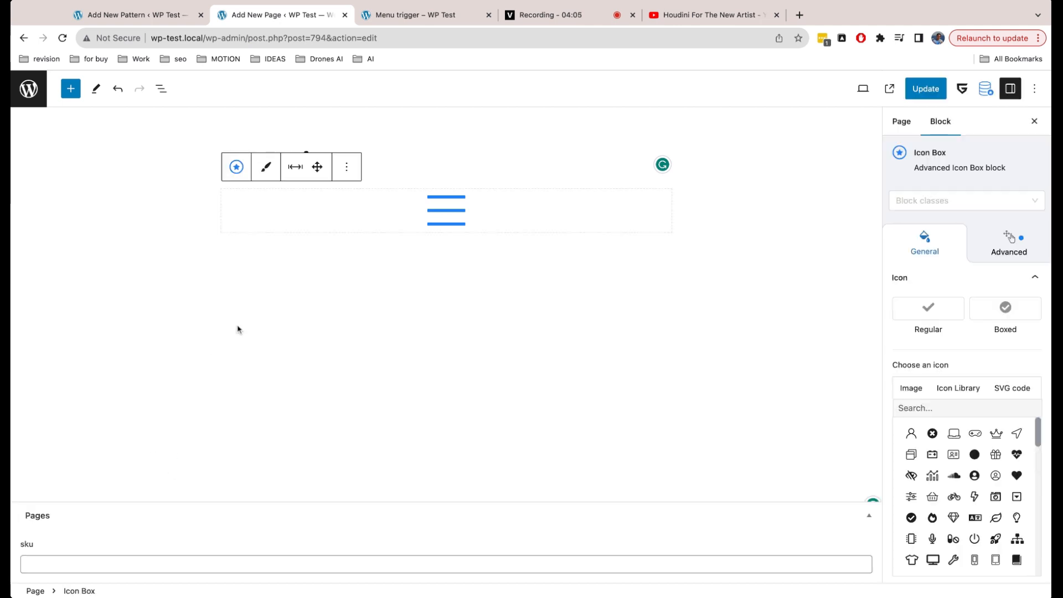
left_click(914, 91)
Copy the basic render shortcode of the My Menu pattern from the reusable templates list
left_click(145, 15)
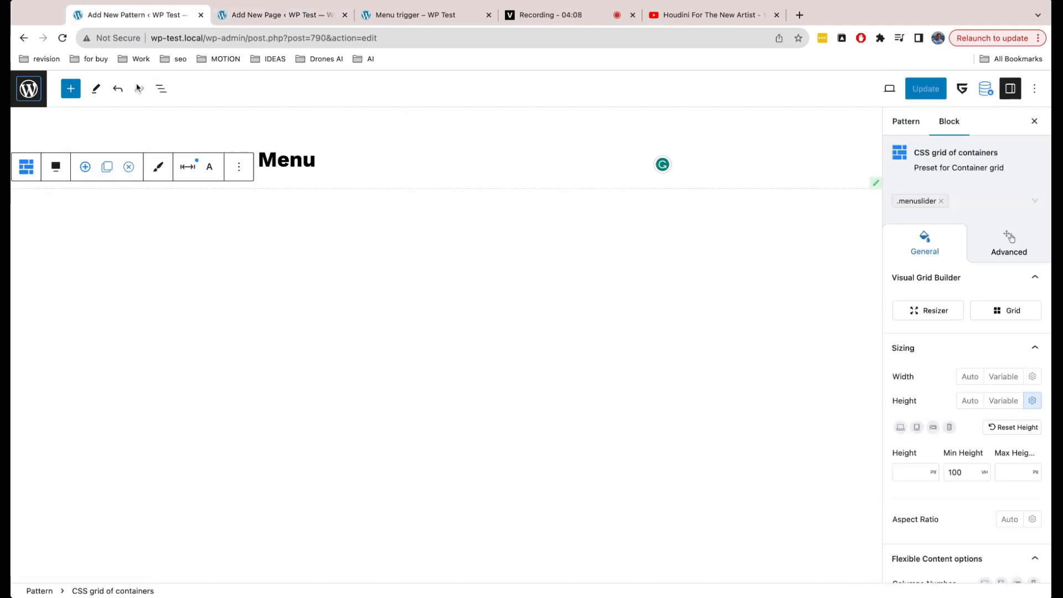
left_click(29, 88)
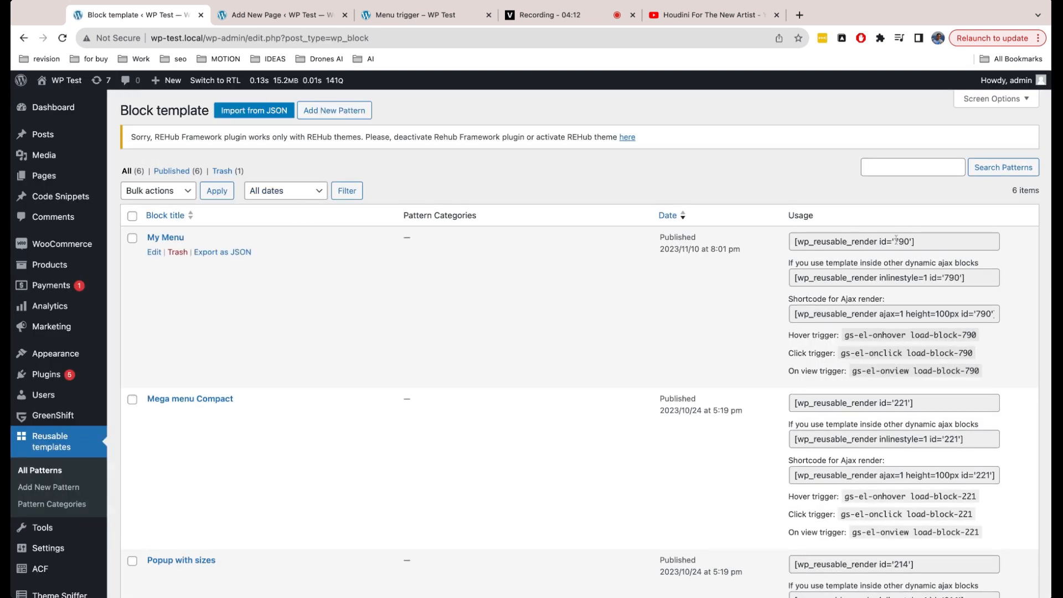
left_click(921, 240)
key("super+c")
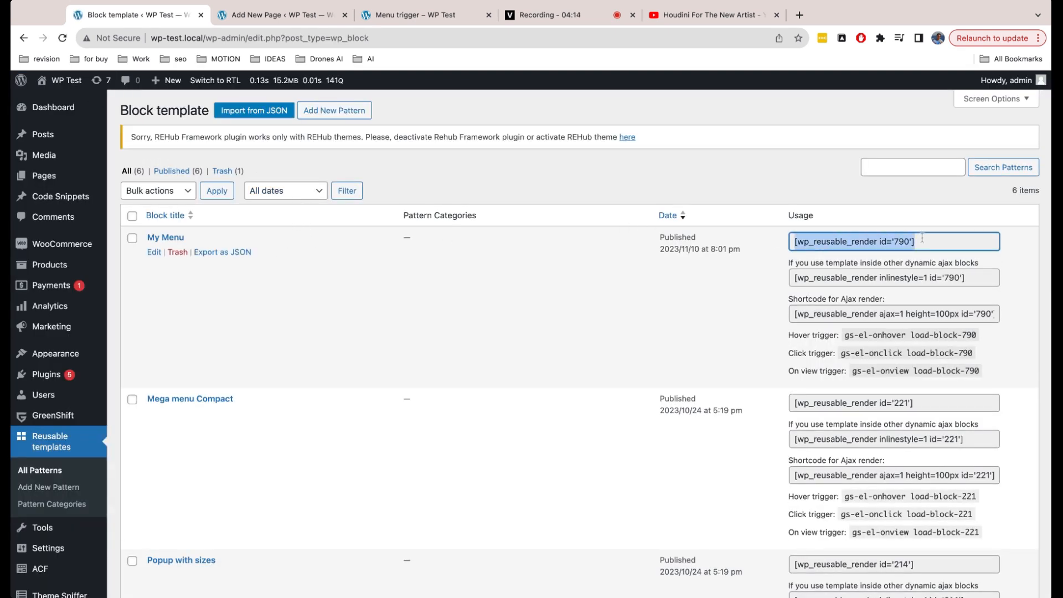
Add a Shortcode block containing [wp_reusable_render id='790'] below the menu icon on the Menu trigger page and update the page
left_click(257, 16)
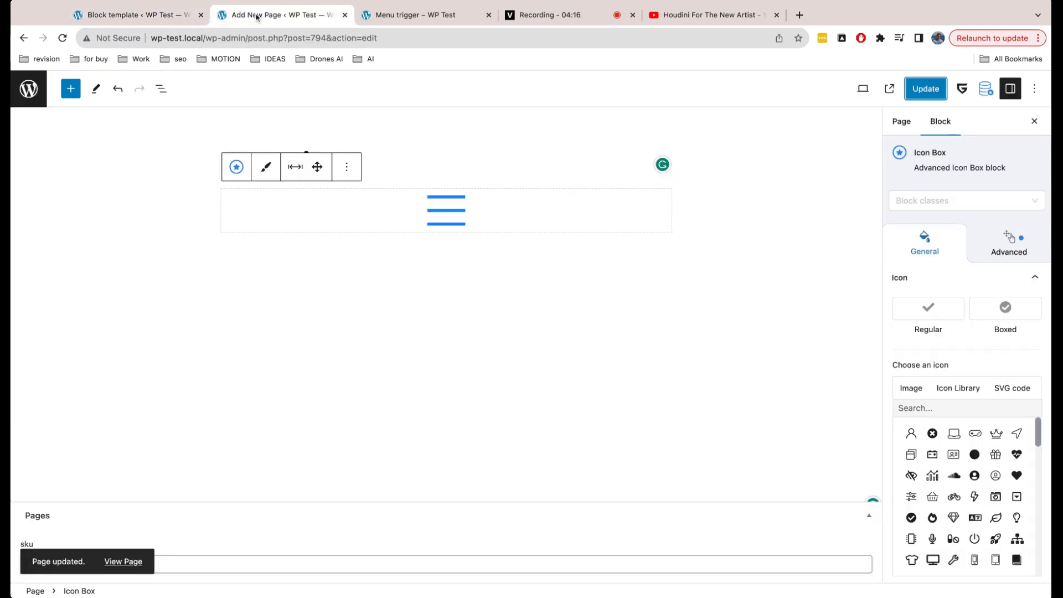
left_click(436, 256)
left_click(438, 256)
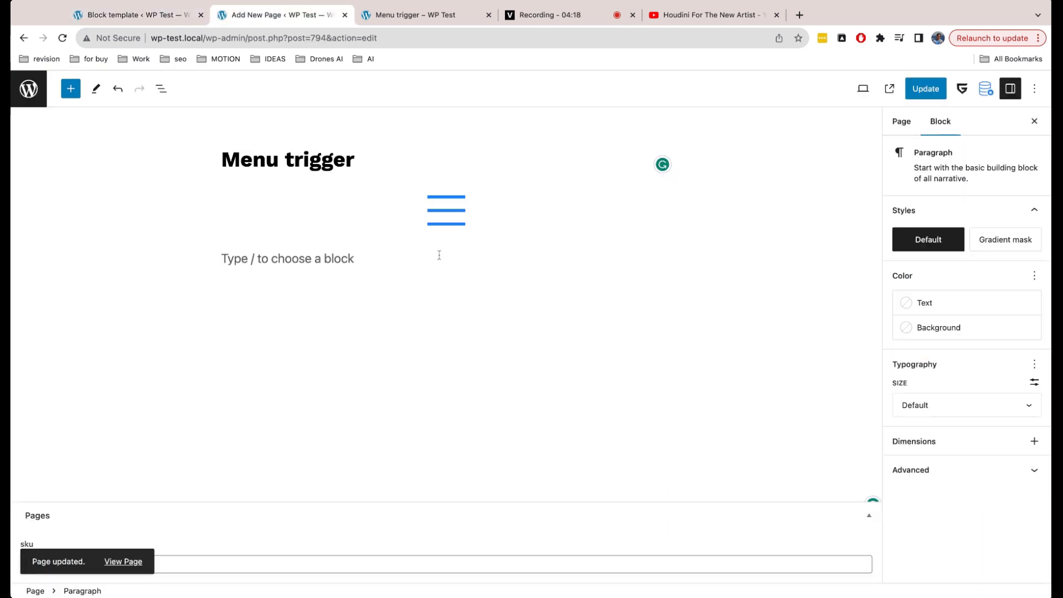
type("/shortco")
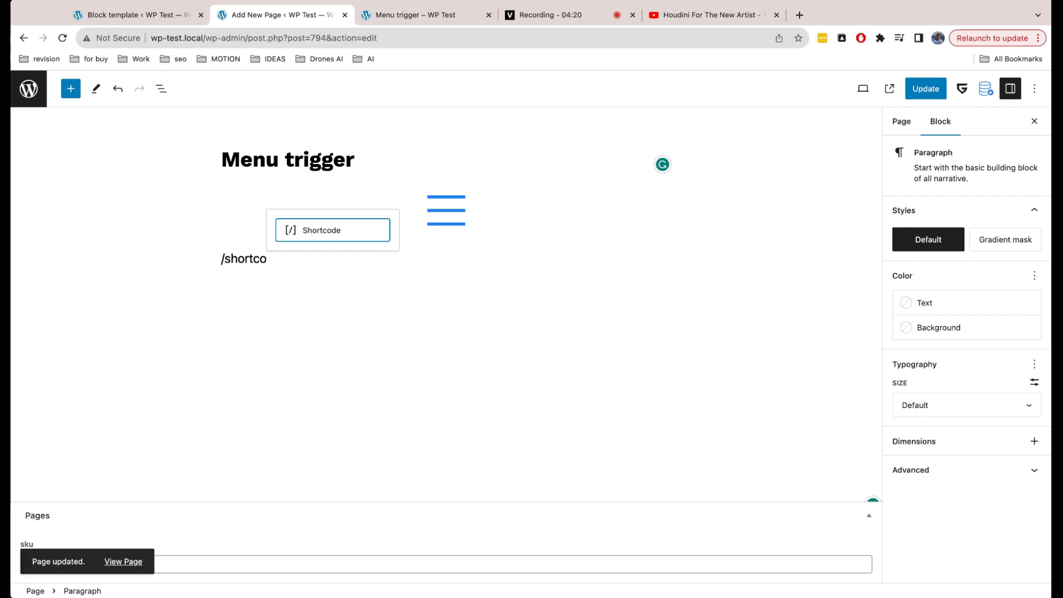
key("Return")
key("super+v")
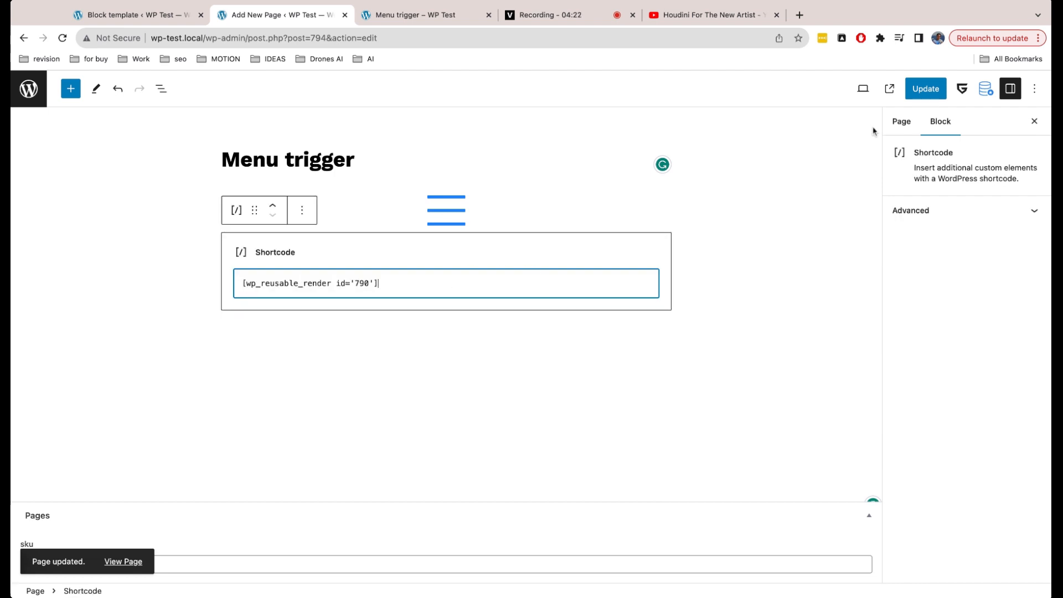
left_click(925, 89)
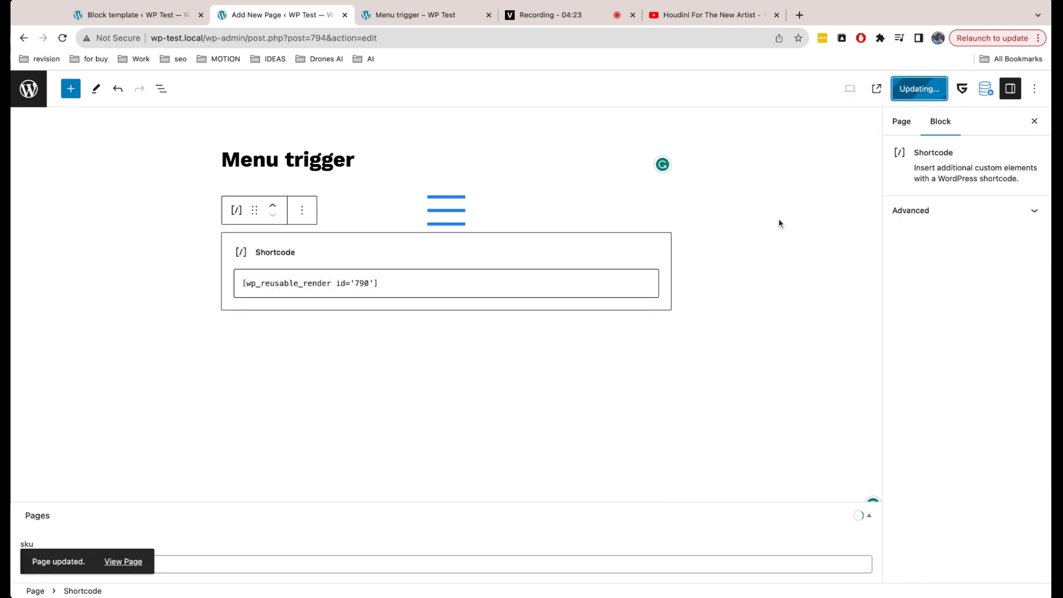
Reload the live Menu trigger page and test the menu icon with the shortcode version
left_click(415, 21)
left_click(62, 38)
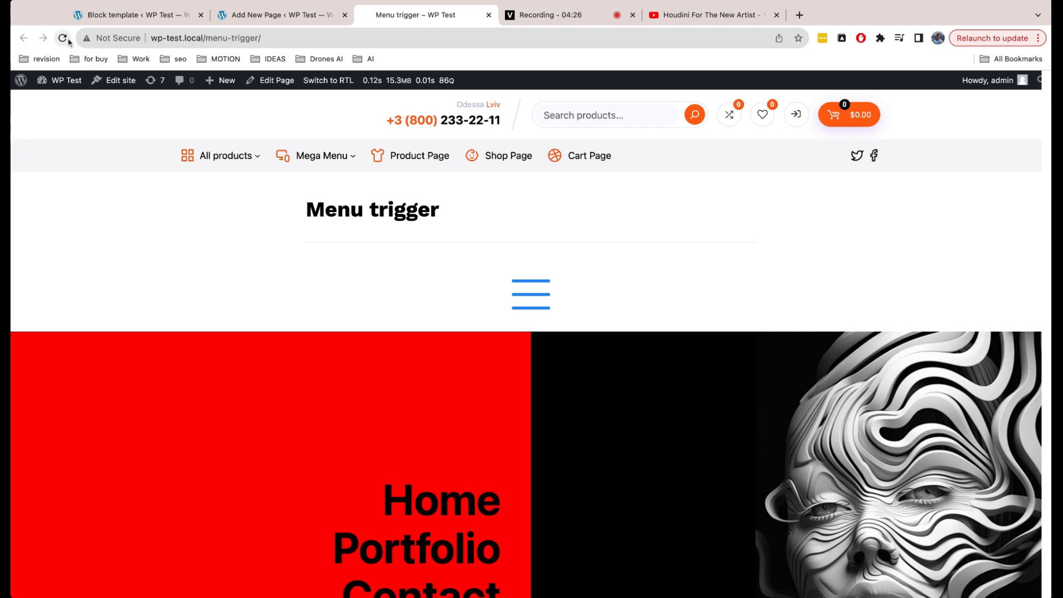
left_click(527, 297)
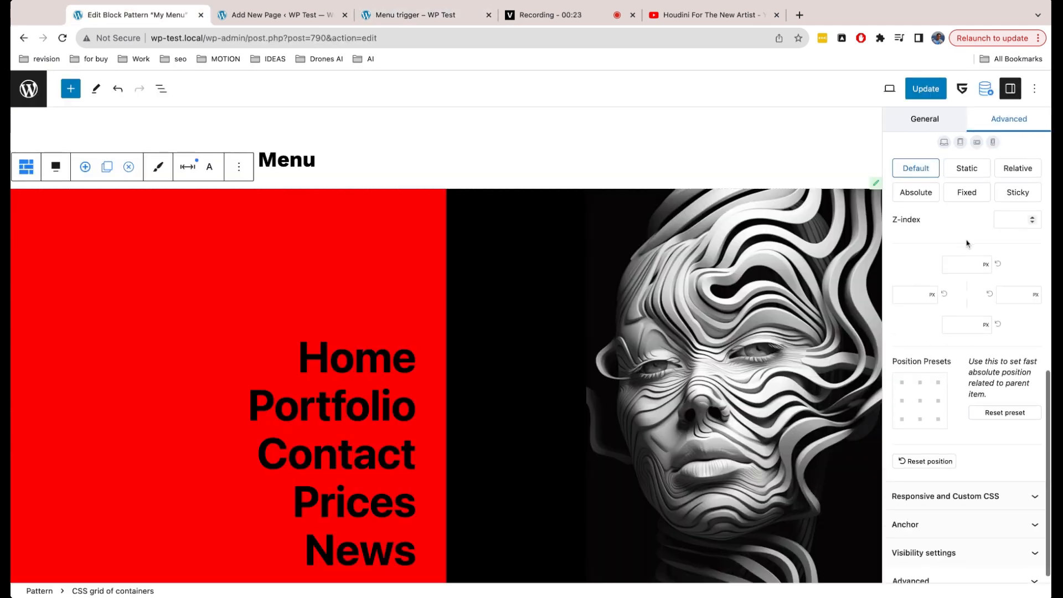
Insert an Icon Box below the News link inside the red menu panel of the My Menu pattern
scroll(934, 175, "up", 5)
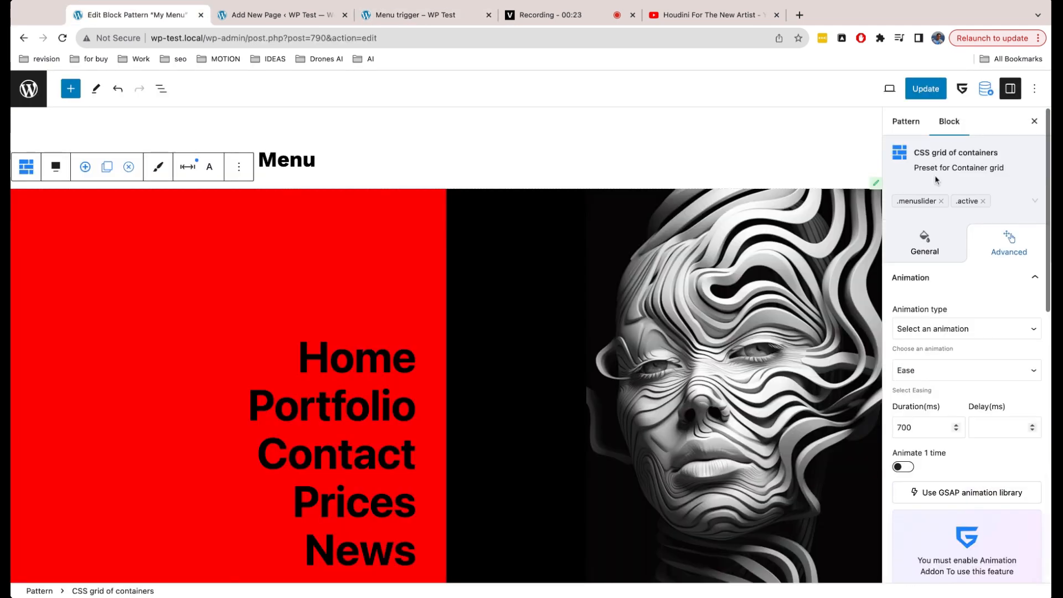
left_click(930, 246)
left_click(373, 261)
scroll(373, 260, "down", 6)
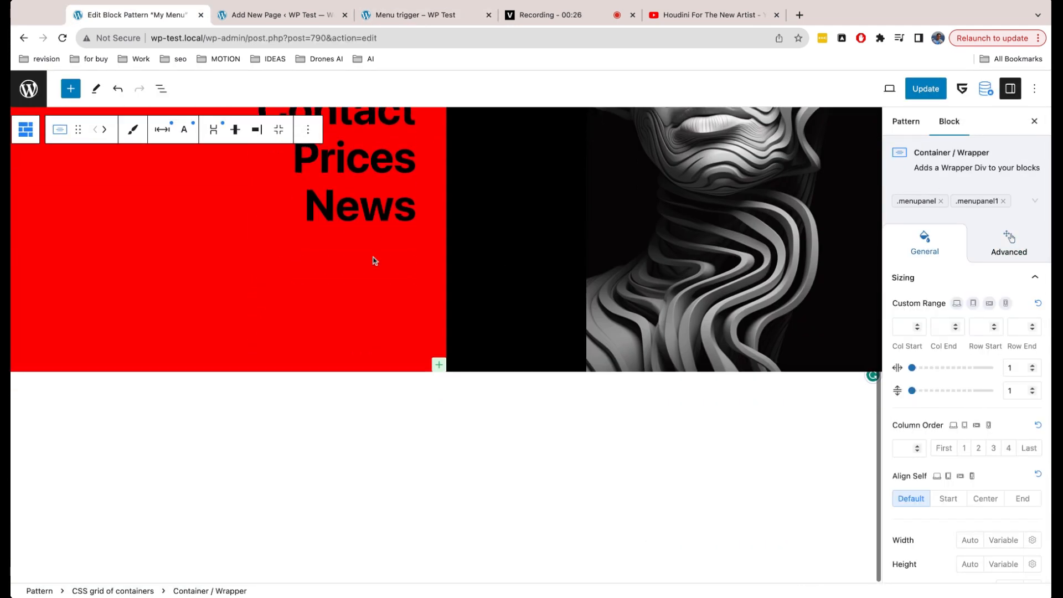
left_click(439, 365)
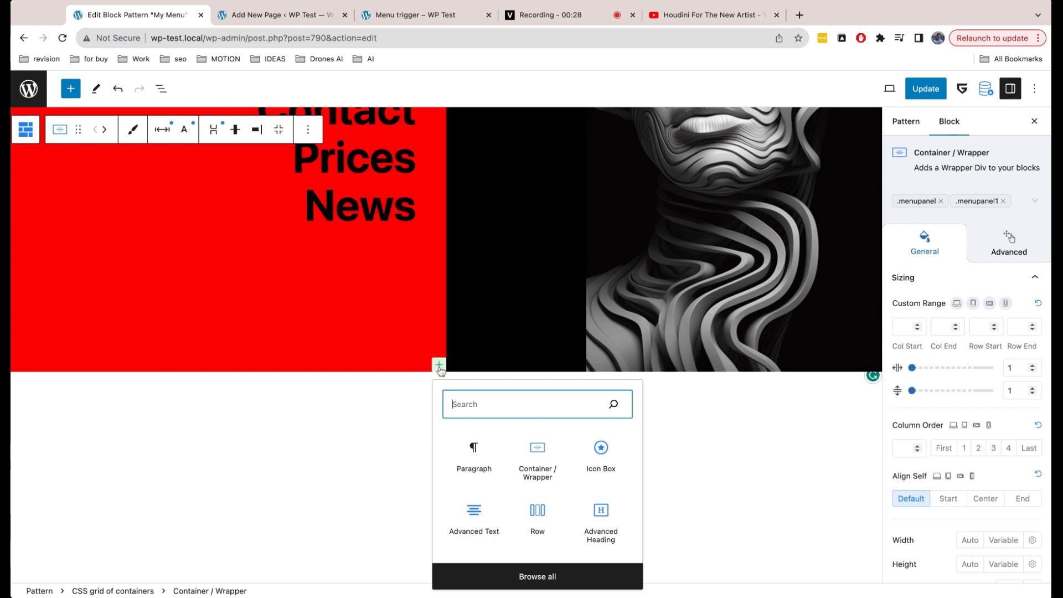
type("icon")
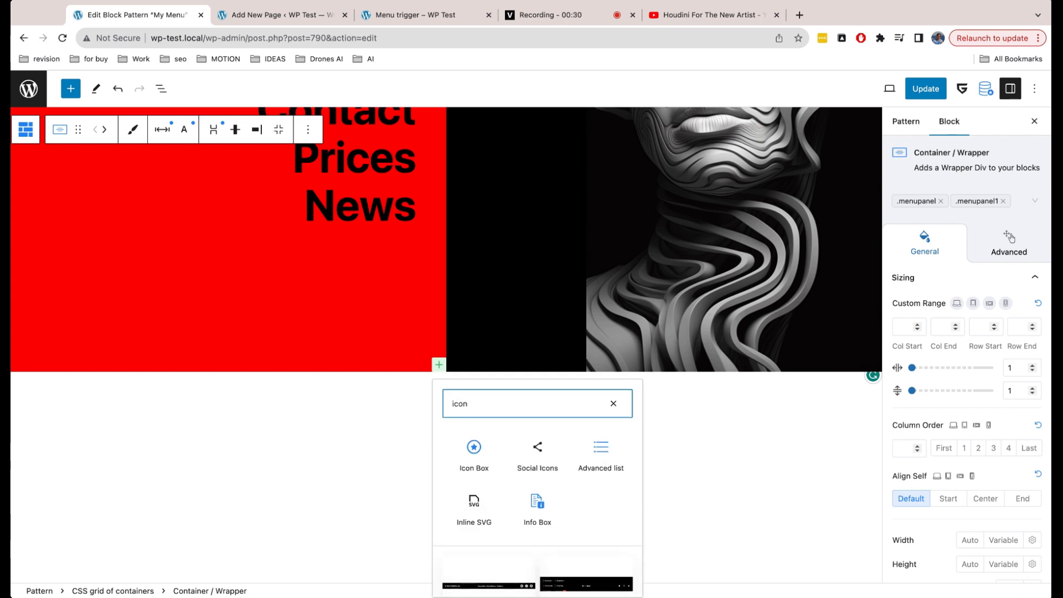
left_click(474, 453)
scroll(333, 408, "up", 4)
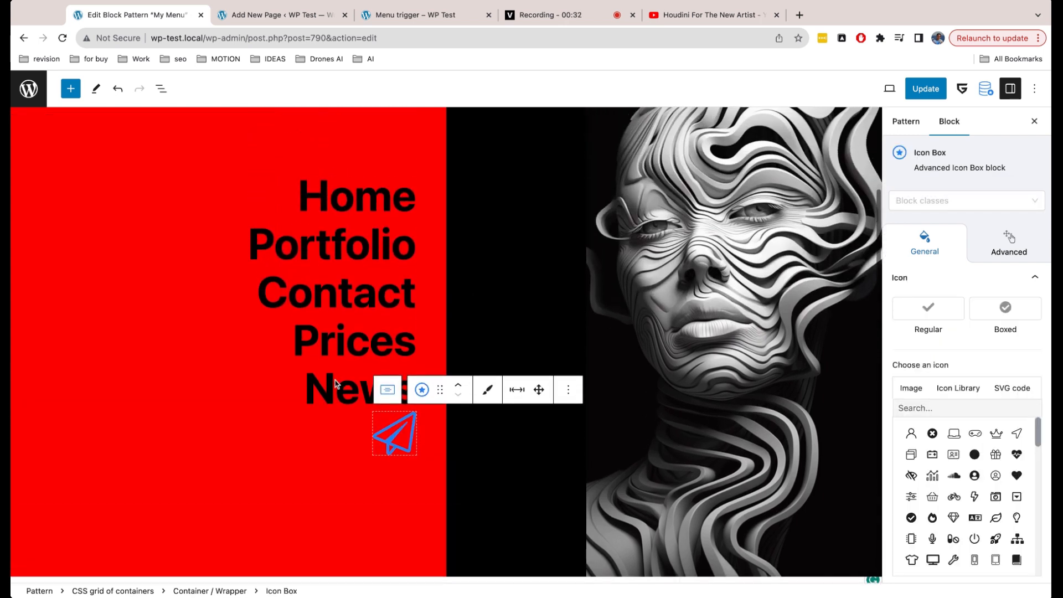
Search the icon library for "time", assign the outlined circled X to the new Icon Box, and clear the search
scroll(957, 405, "down", 3)
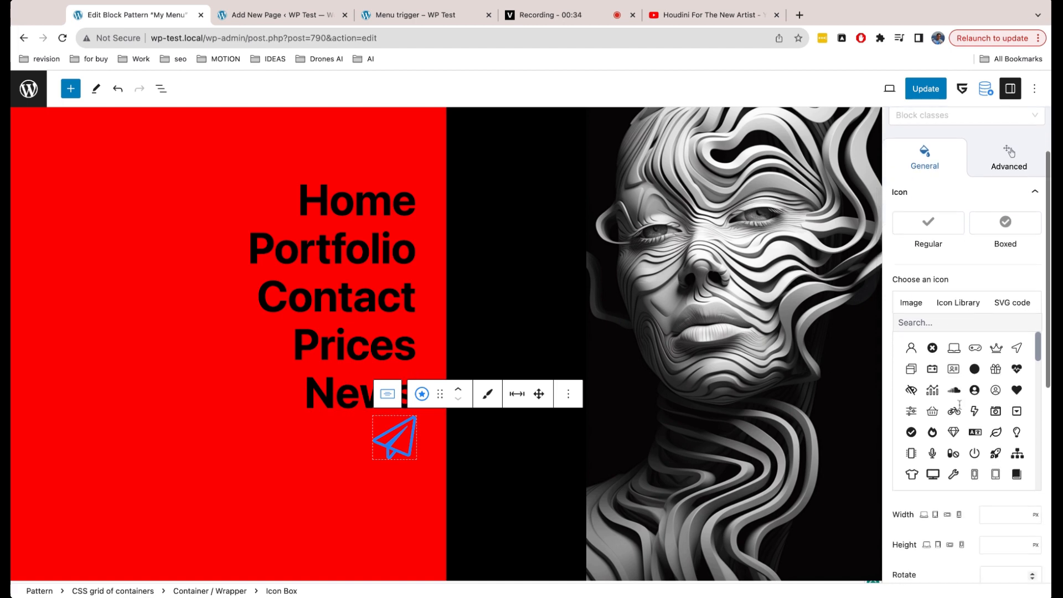
left_click(959, 299)
type("time")
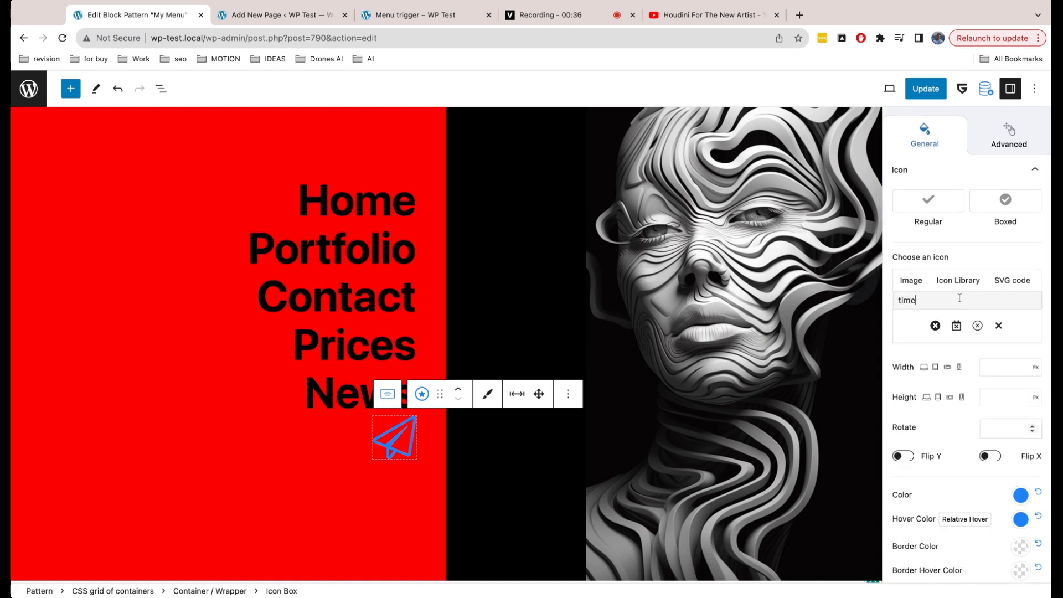
left_click(978, 326)
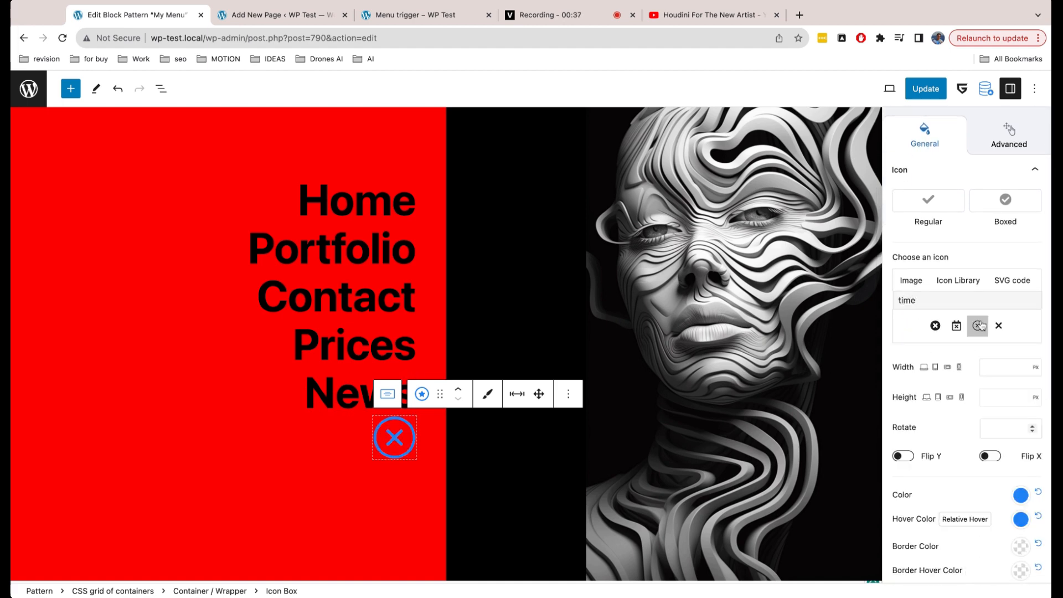
double_click(934, 300)
key("BackSpace")
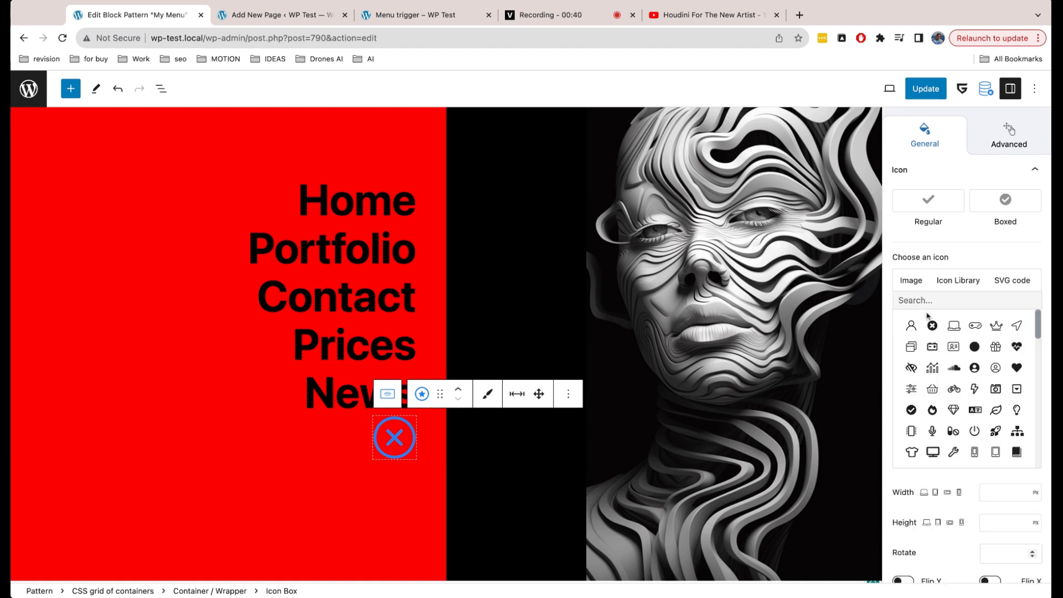
Set the close icon's width and height to 40 px each
scroll(975, 465, "down", 5)
left_click(996, 303)
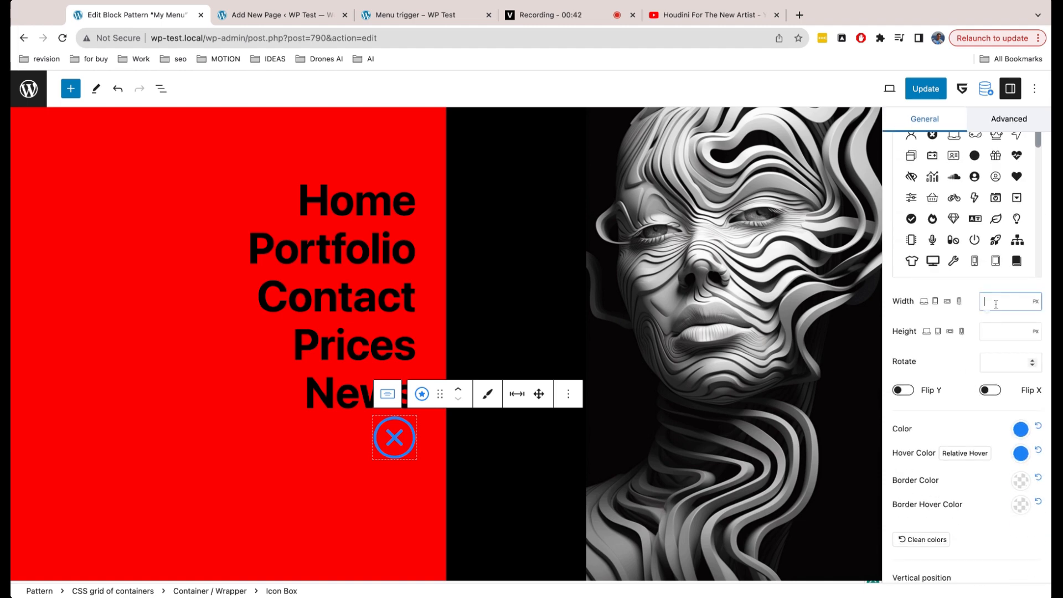
type("30")
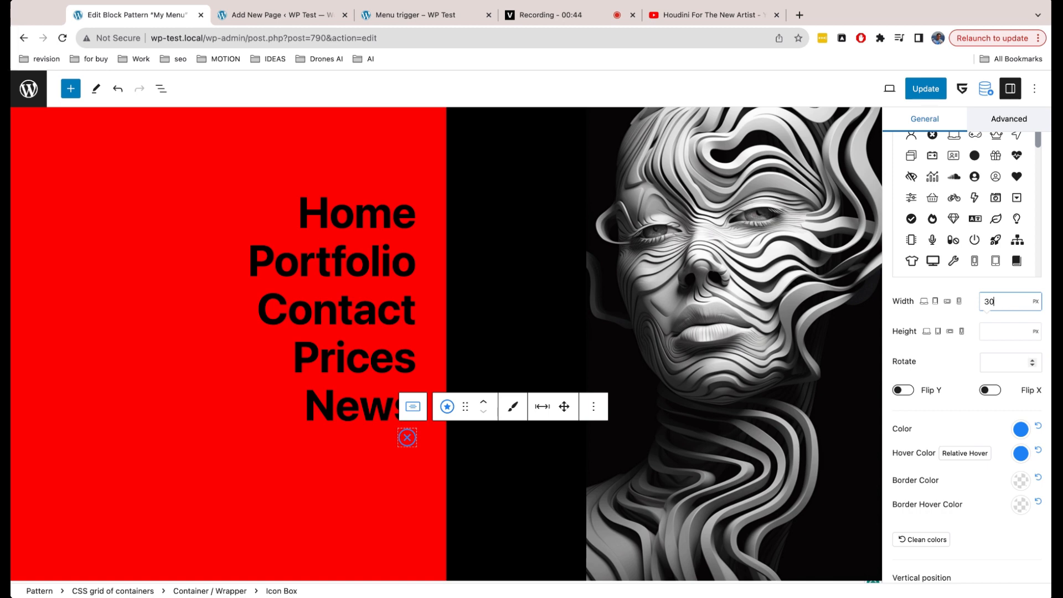
key("BackSpace")
key("BackSpace")
type("40")
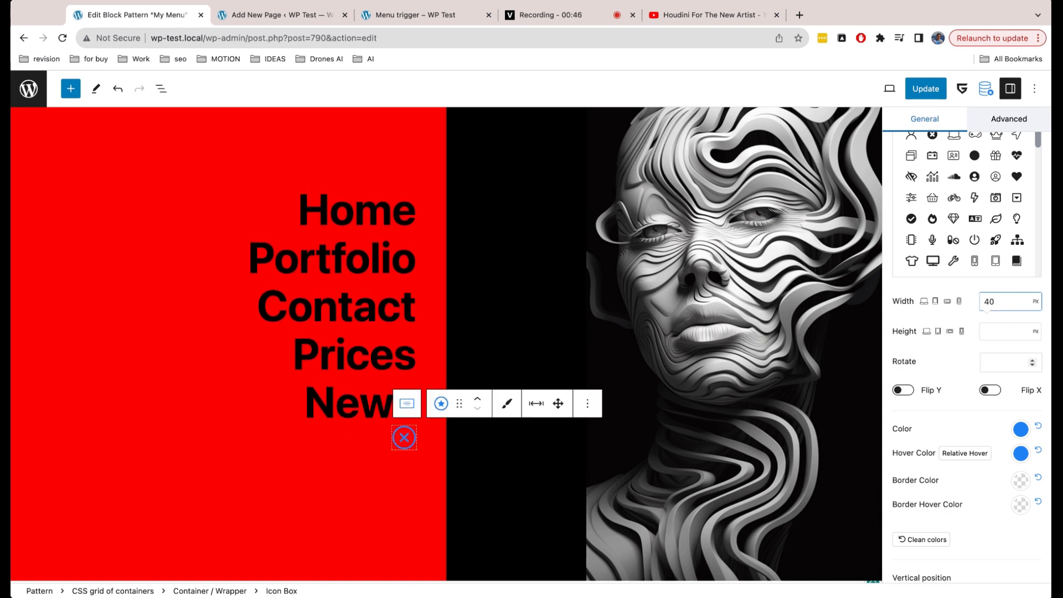
left_click(1003, 336)
type("40")
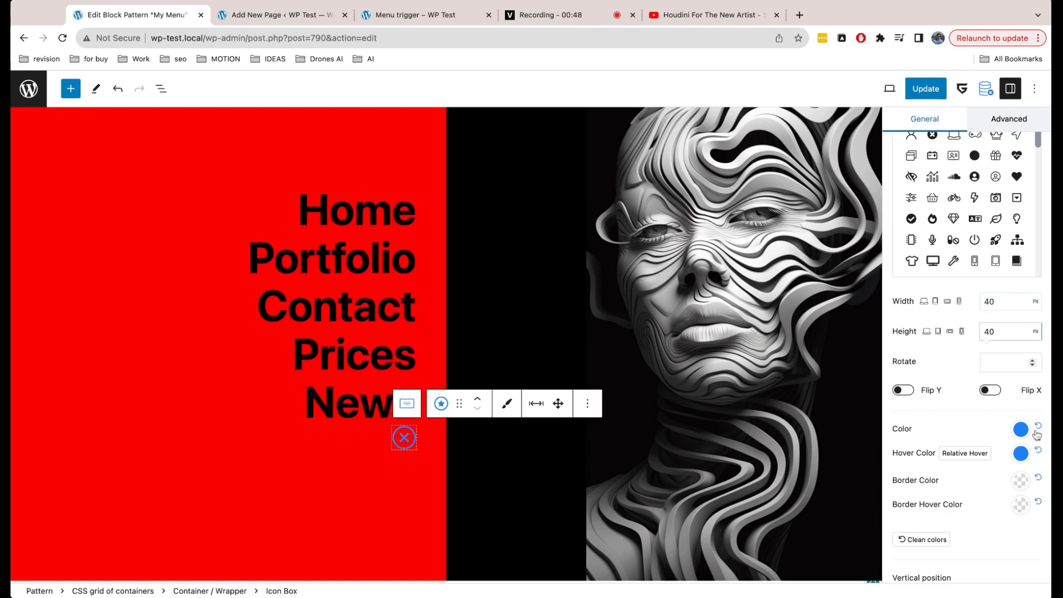
Reset the close icon's hover color and set its color to white
left_click(1038, 450)
left_click(1021, 429)
left_click(946, 108)
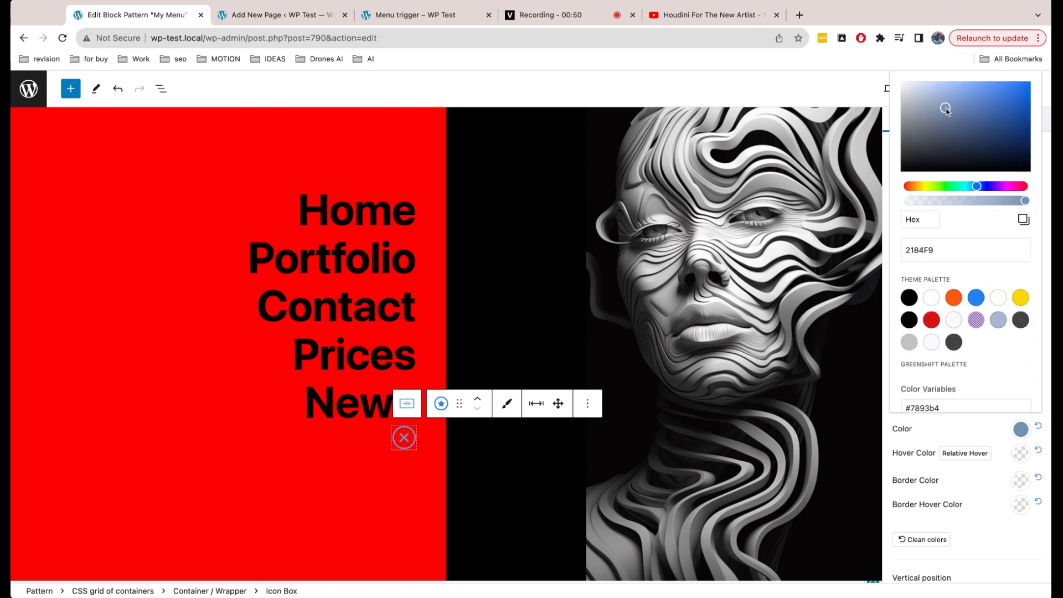
left_click_drag(946, 108, 901, 82)
Enable free positioning for the close icon, place it slightly inside the red panel's upper-left corner, and apply the position
left_click(558, 404)
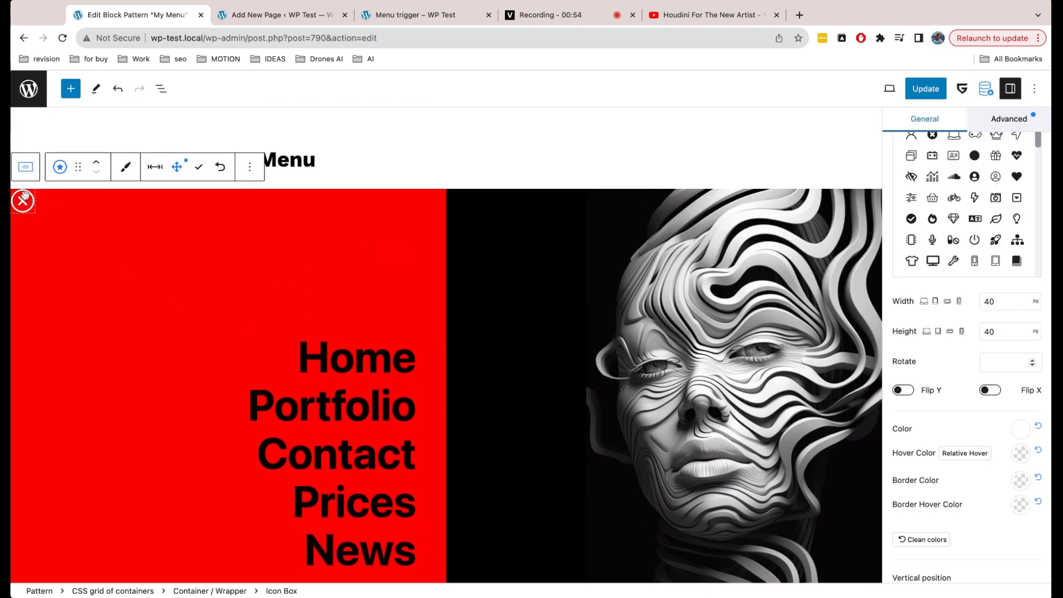
left_click_drag(25, 195, 34, 208)
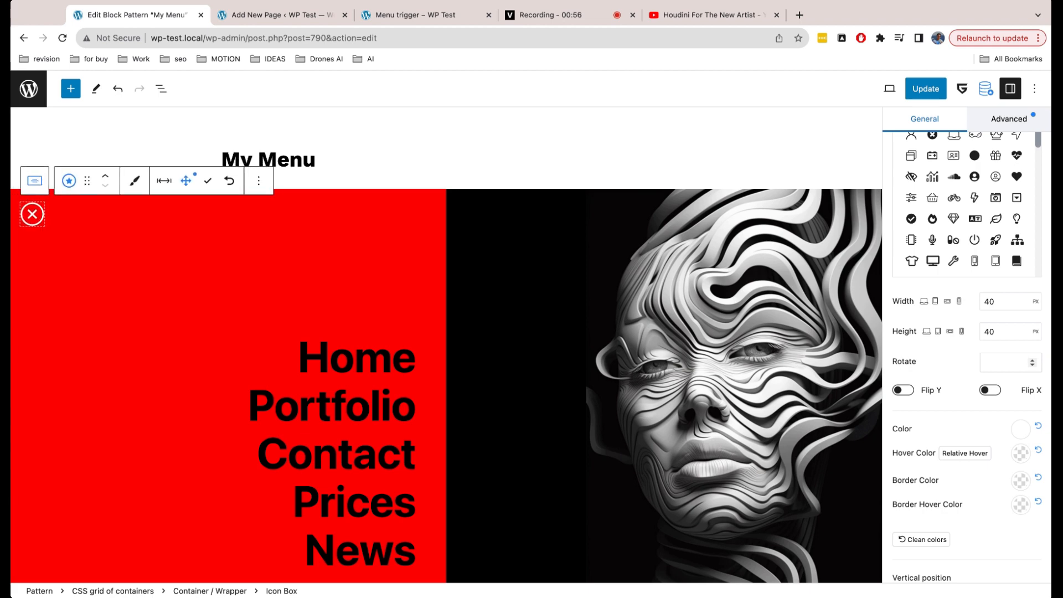
left_click(207, 185)
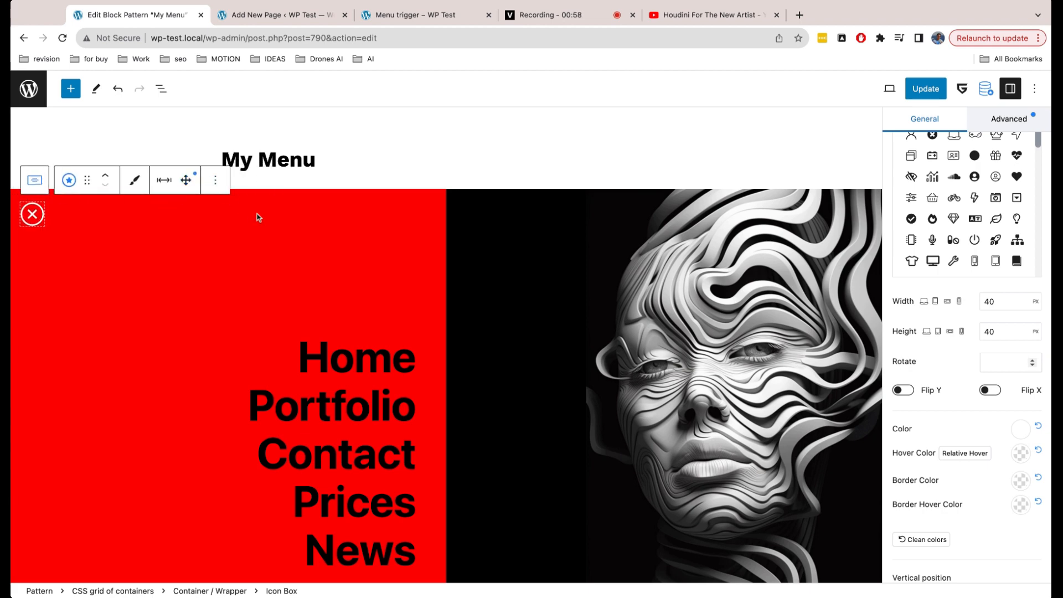
Add an interaction layer to the close icon in the red panel with On Click as its trigger
left_click(326, 158)
left_click(32, 214)
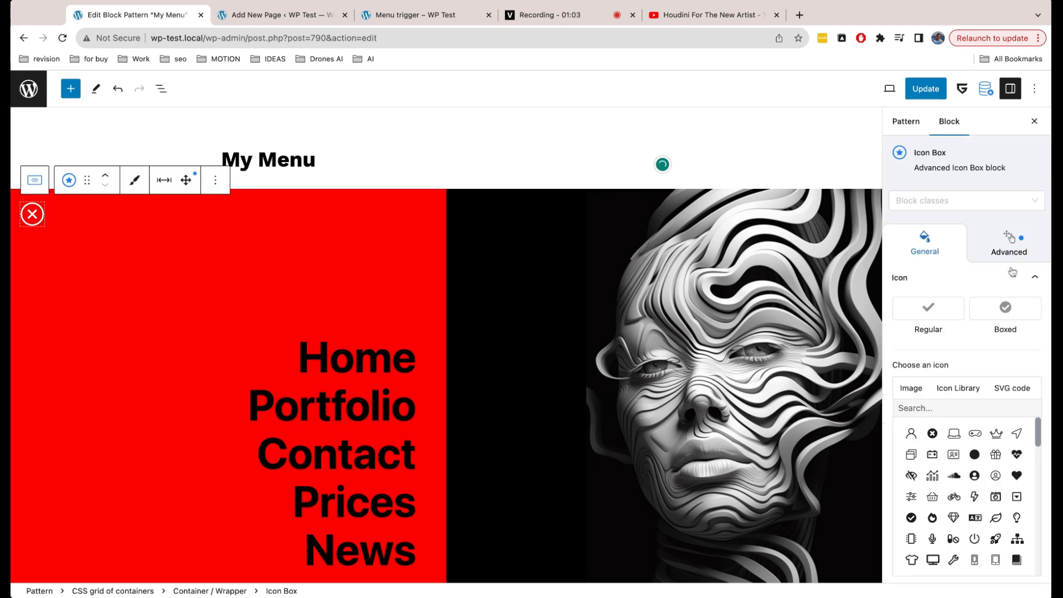
left_click(1009, 244)
scroll(1008, 344, "down", 5)
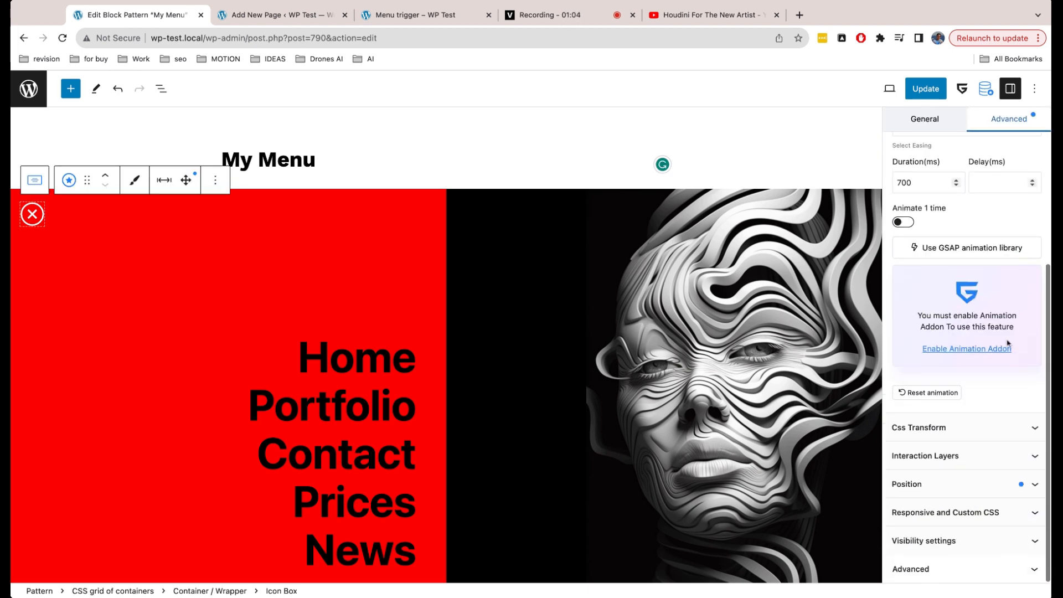
left_click(966, 456)
scroll(966, 459, "down", 2)
left_click(969, 436)
scroll(969, 438, "down", 2)
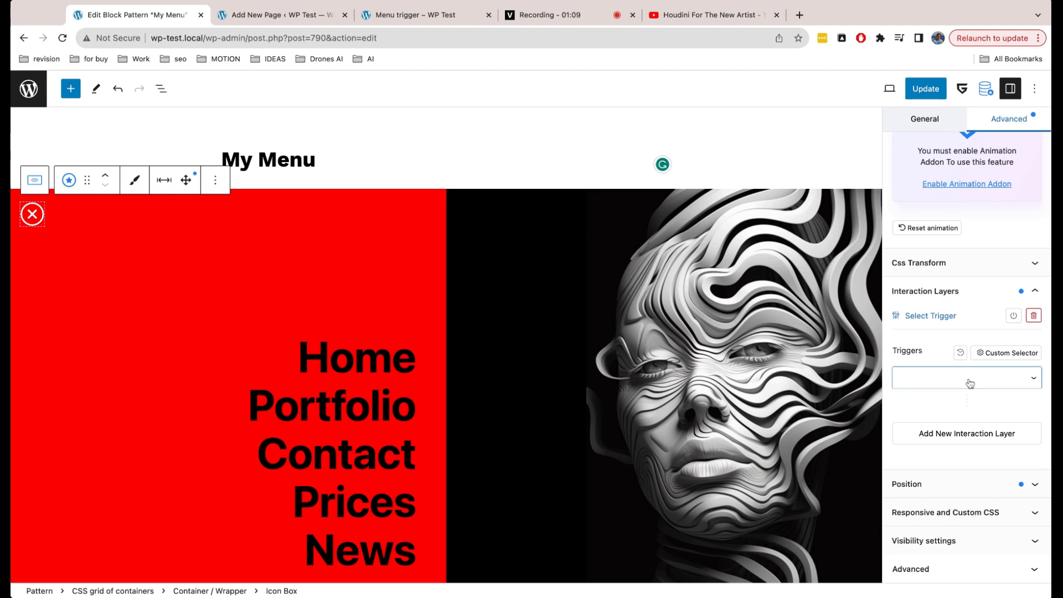
left_click(968, 409)
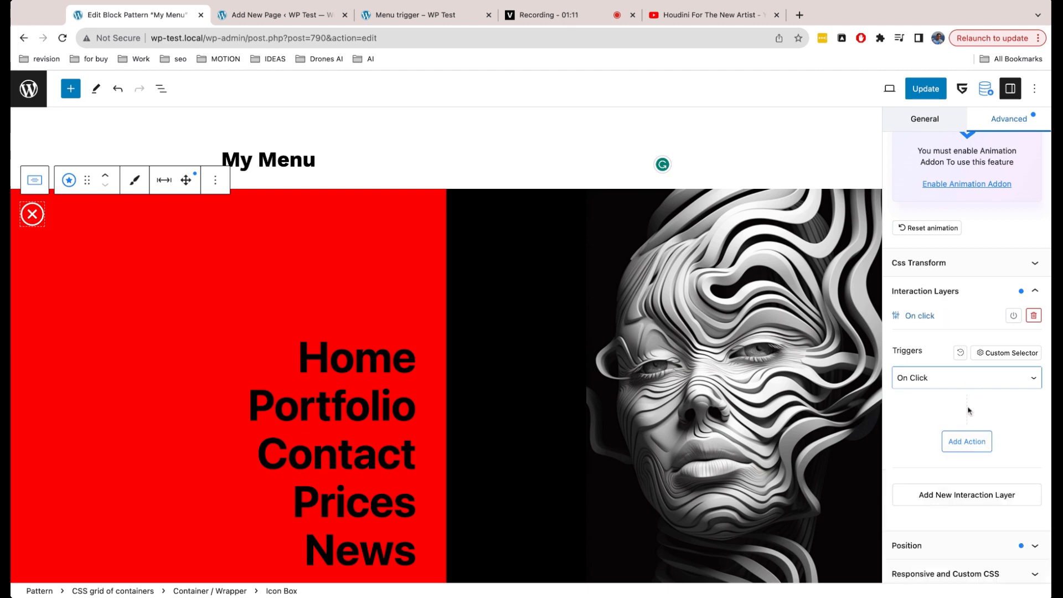
Add a Remove class action for class active with custom selector .menuslider to the close icon's trigger, and update the pattern
left_click(967, 444)
left_click(959, 476)
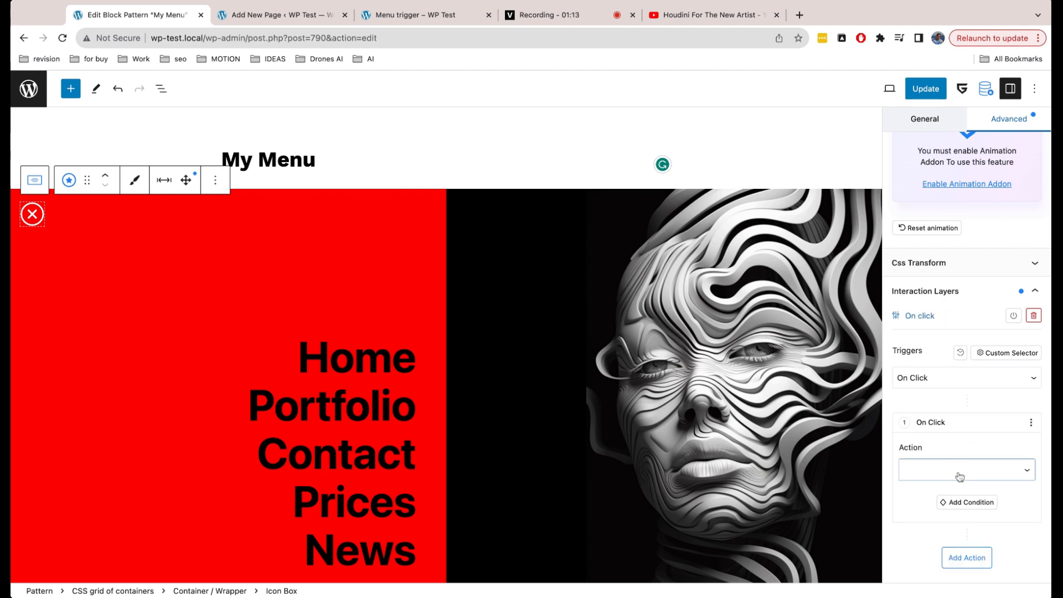
left_click(960, 477)
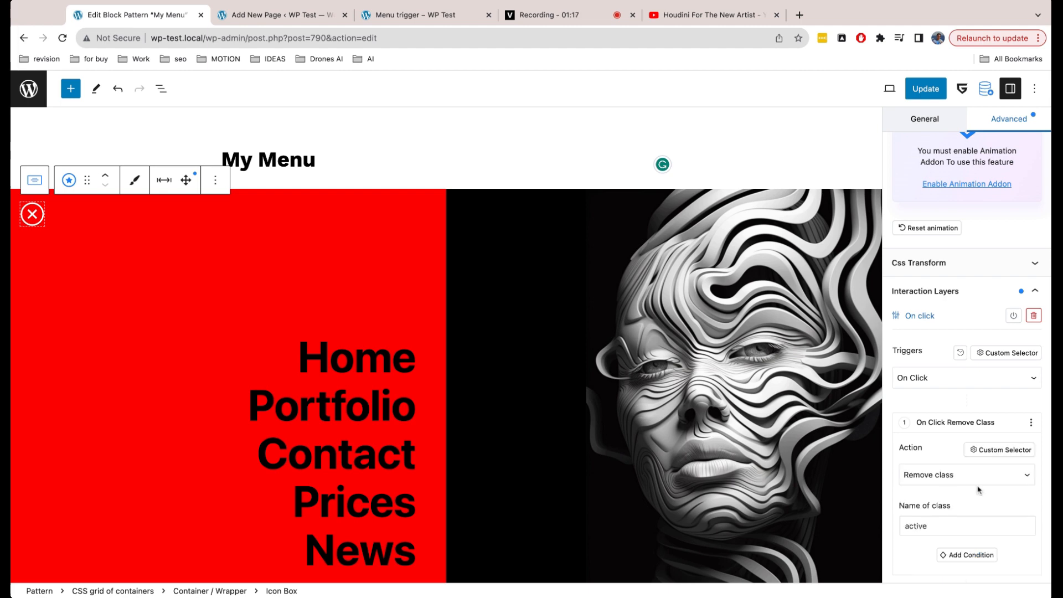
scroll(978, 490, "down", 3)
left_click(1005, 337)
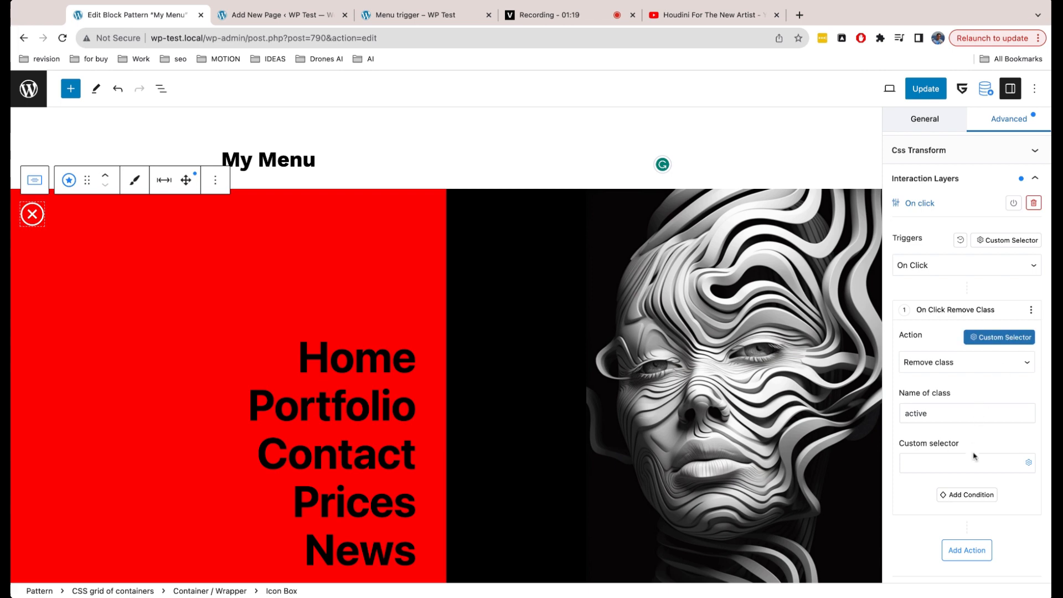
type(".menuslider")
left_click(913, 93)
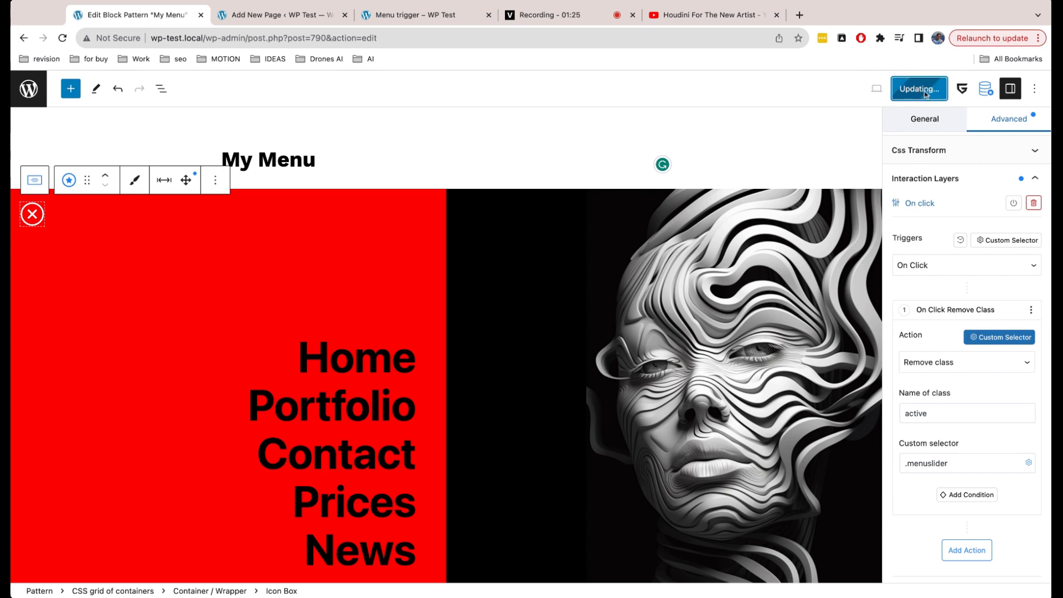
Test the menu icon and the close icon on the published Menu trigger page
left_click(320, 17)
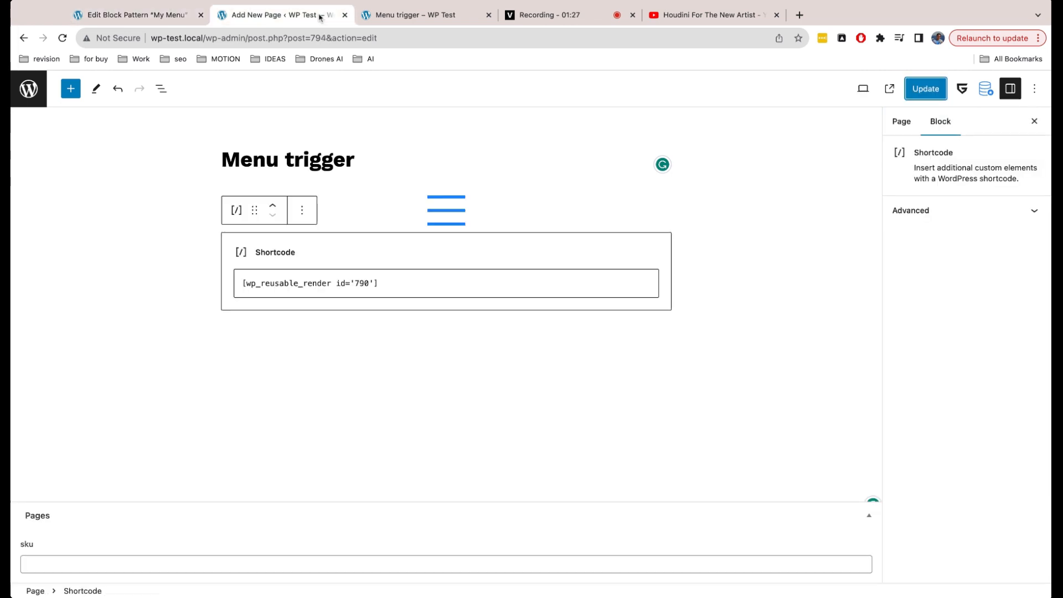
left_click(382, 15)
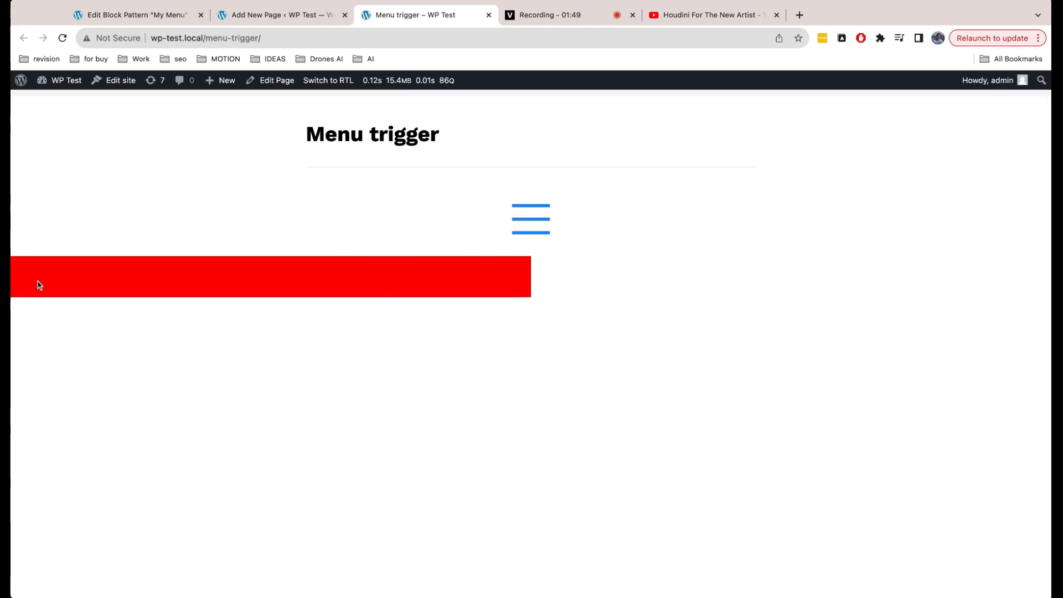
left_click(531, 224)
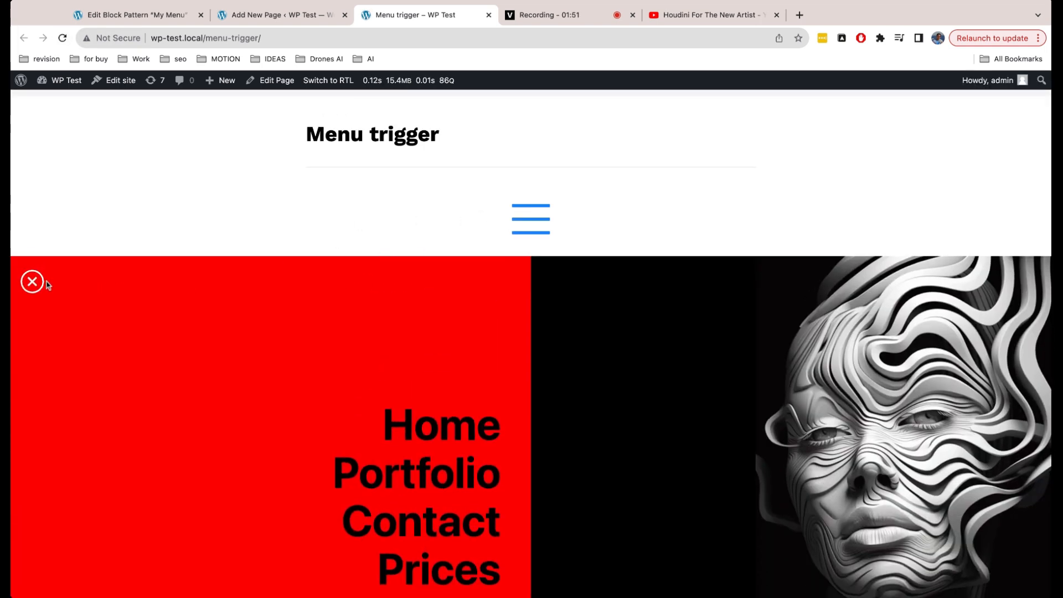
left_click(42, 283)
left_click(531, 222)
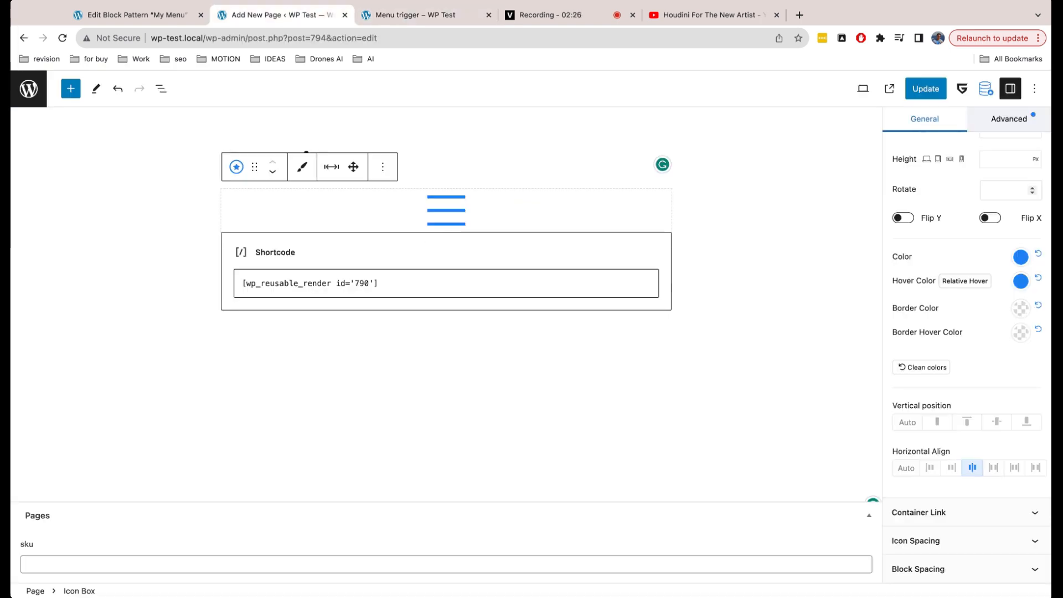
Set the container link of the menu trigger's Icon Box to #
left_click(969, 501)
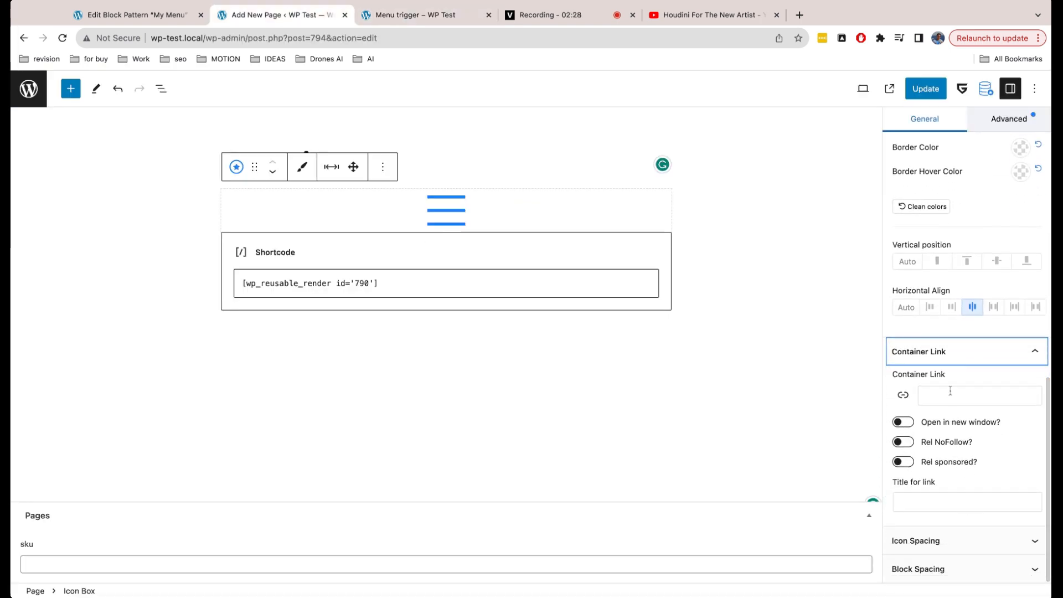
left_click(950, 393)
type("#")
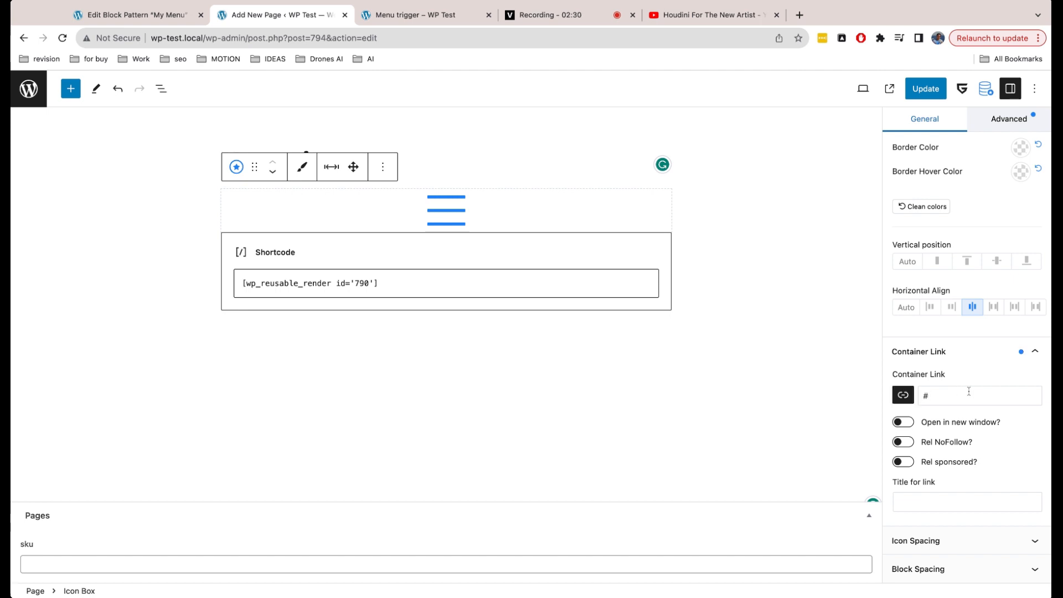
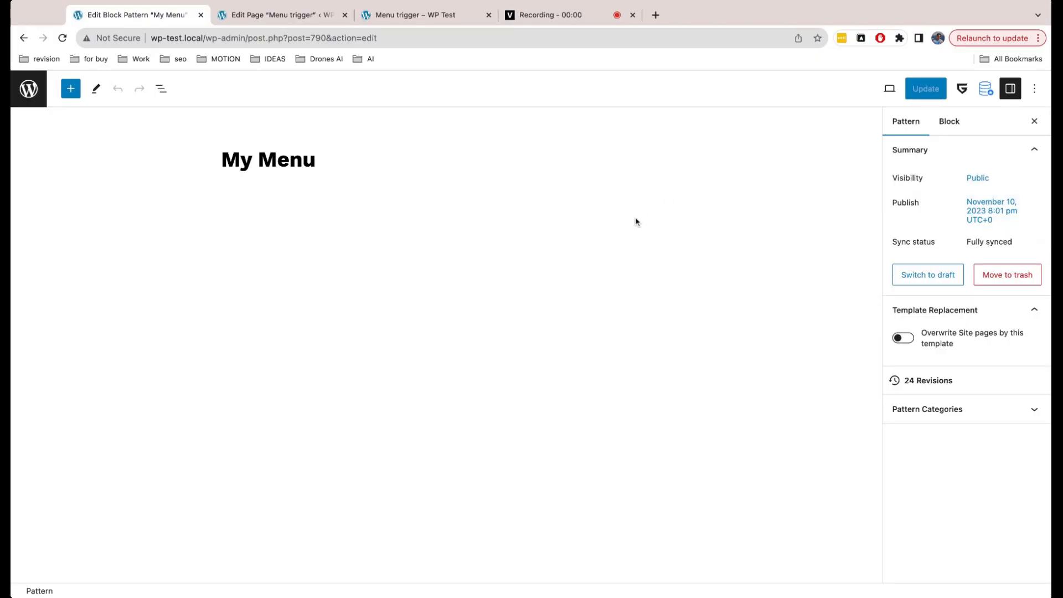
Limit the .menupanel2 class of the image container in the My Menu pattern to Show only on Front
left_click(636, 222)
left_click(750, 195)
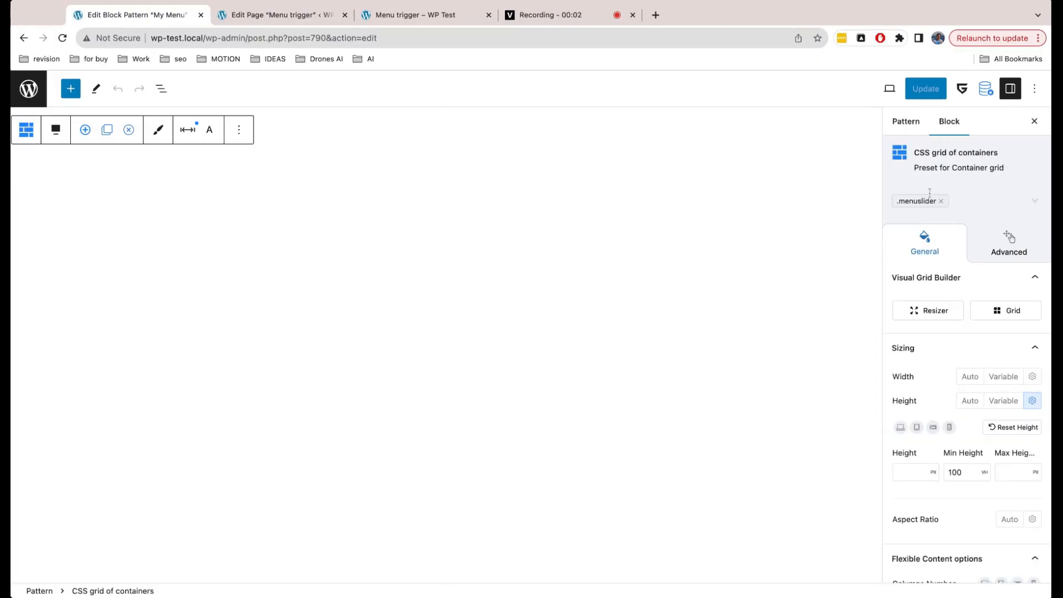
left_click(718, 254)
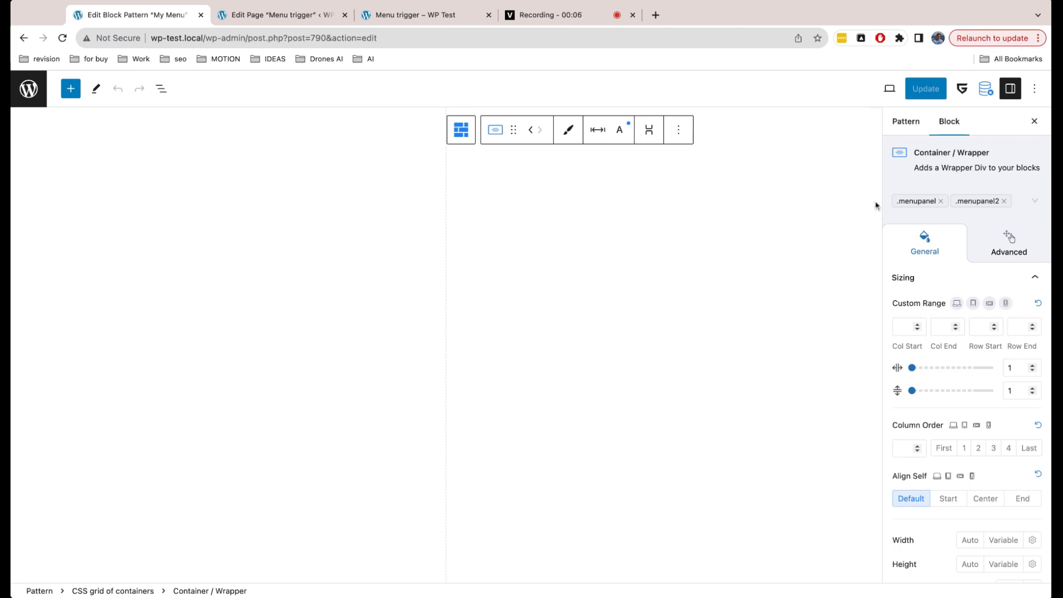
left_click(963, 200)
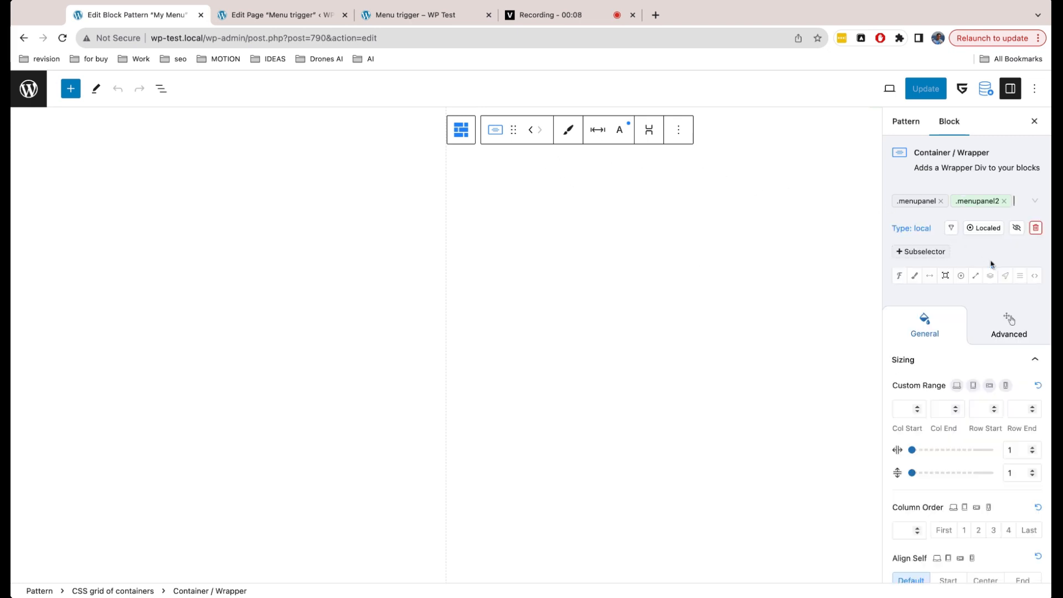
left_click(953, 231)
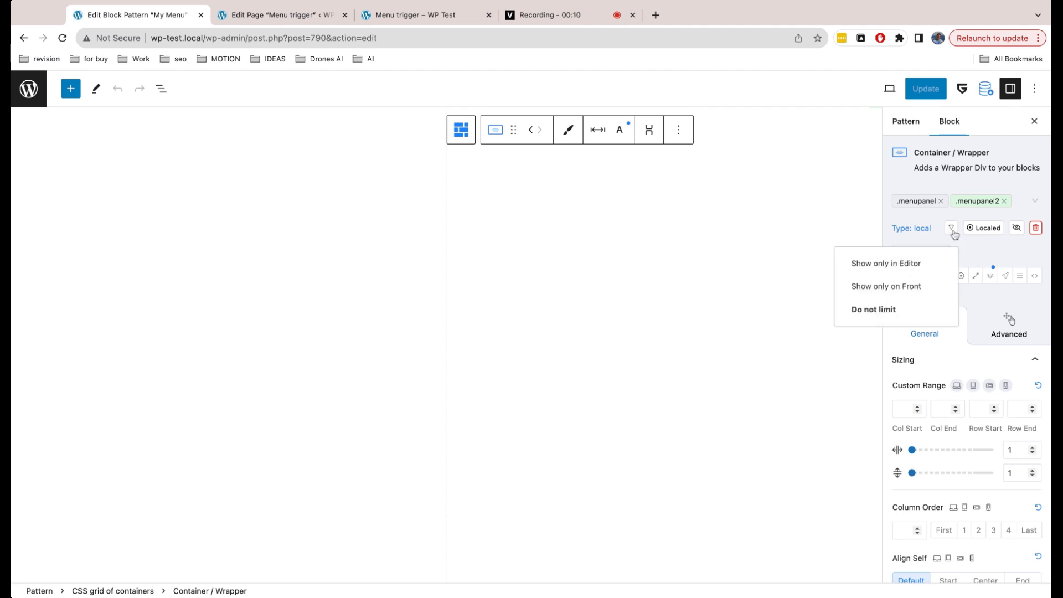
left_click(917, 287)
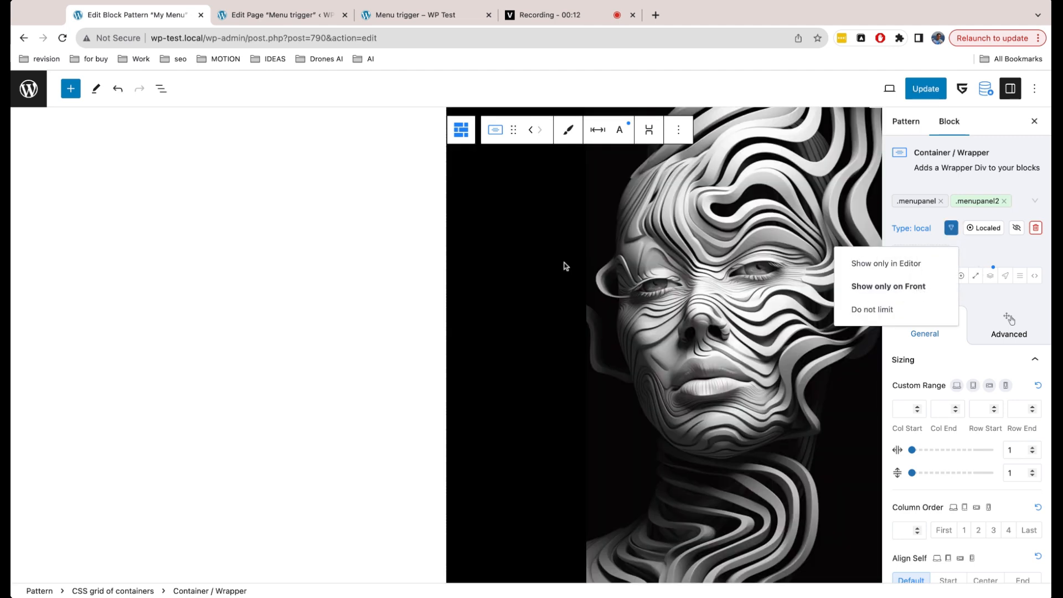
Limit the .menupanel1 class of the container holding the menu links to Show only on Front
left_click(377, 259)
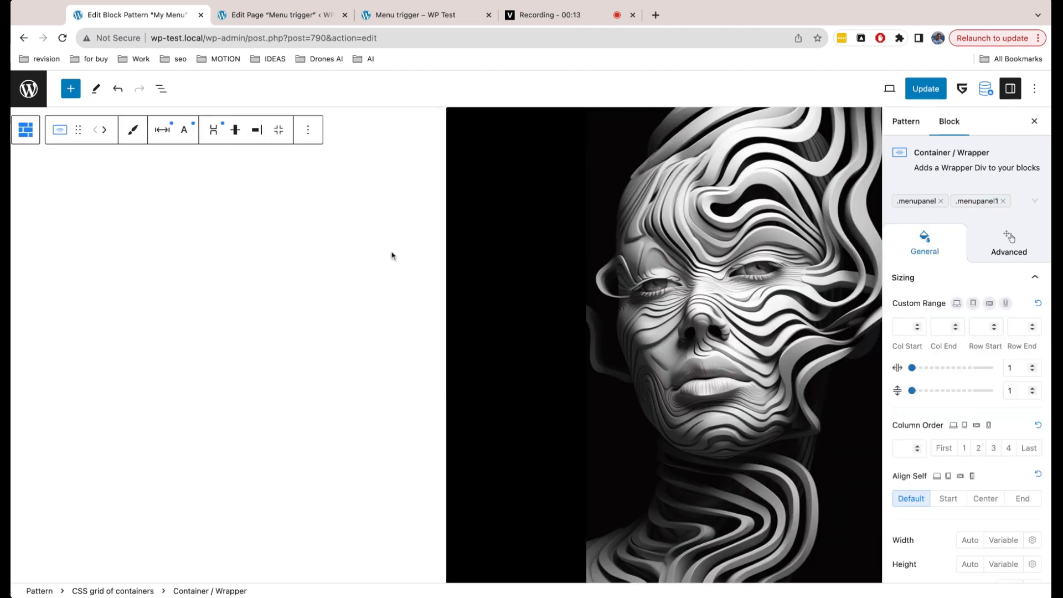
left_click(969, 201)
left_click(952, 231)
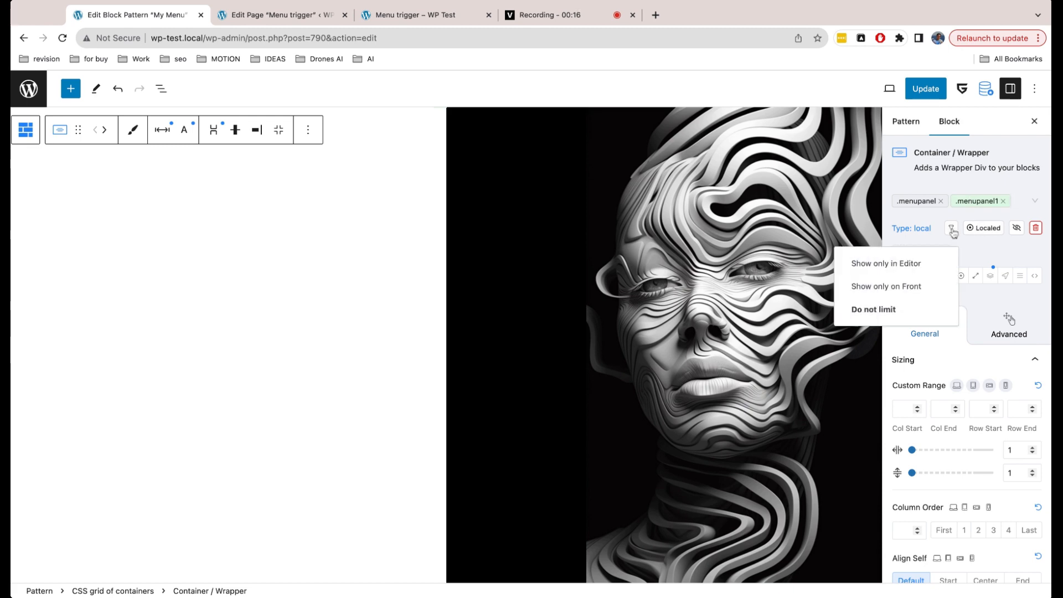
left_click(922, 287)
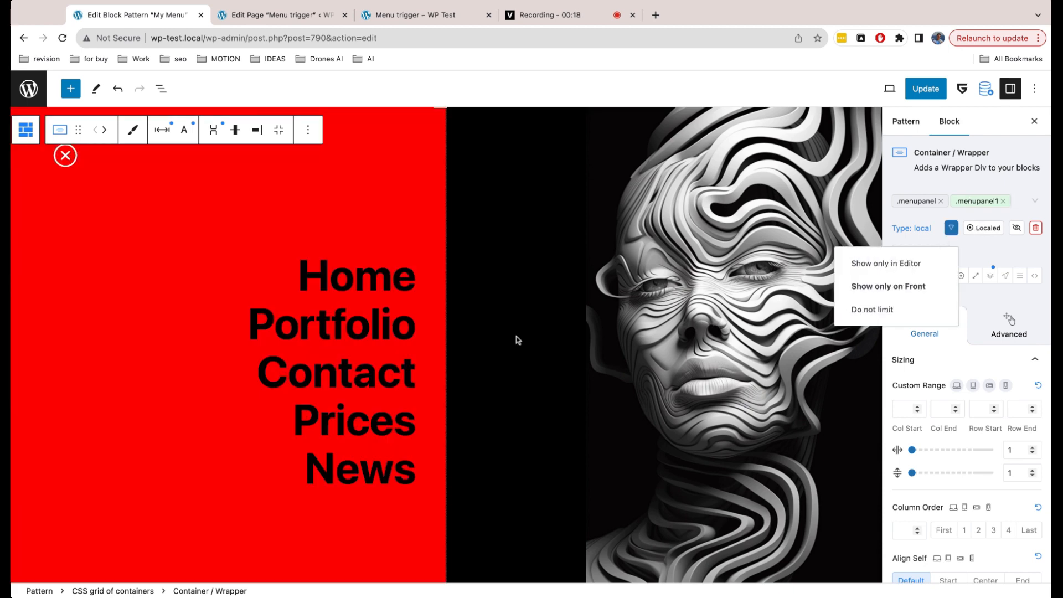
left_click(354, 324)
left_click(361, 231)
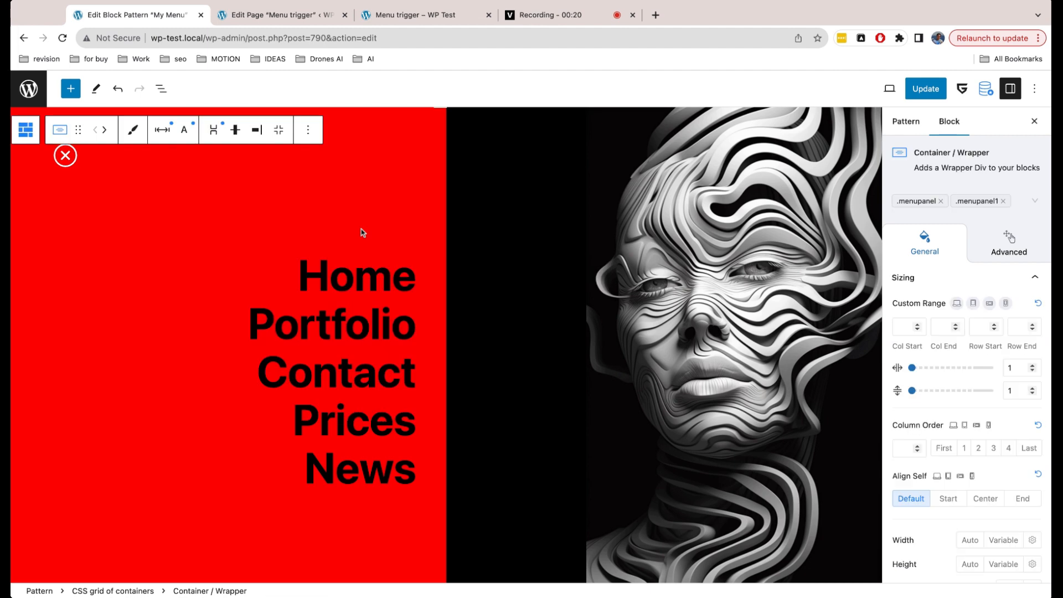
Update the My Menu pattern and test toggling the menu with the icon on the Menu trigger page
left_click(930, 92)
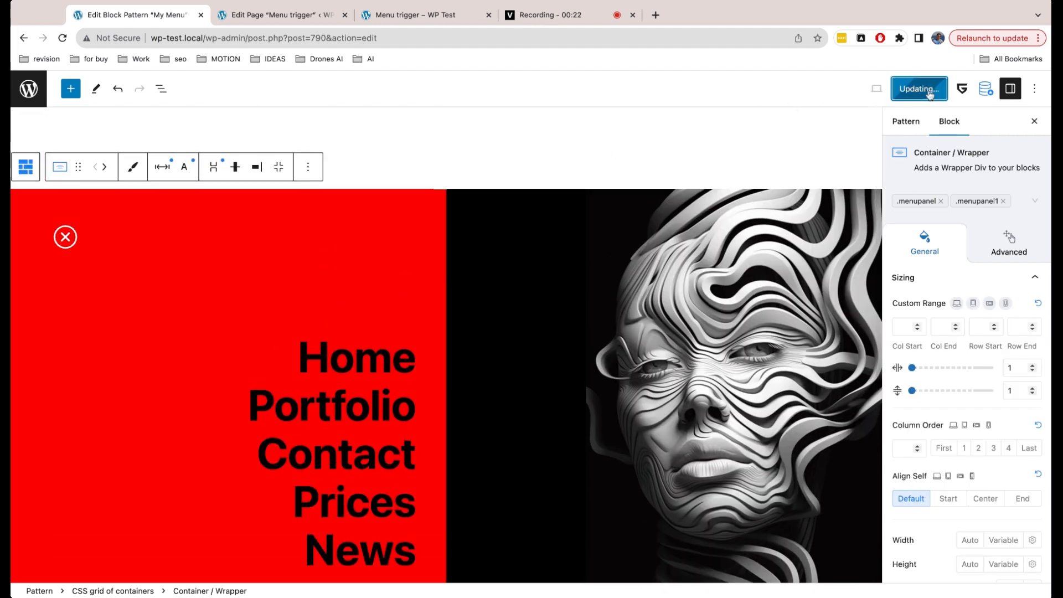
left_click(410, 15)
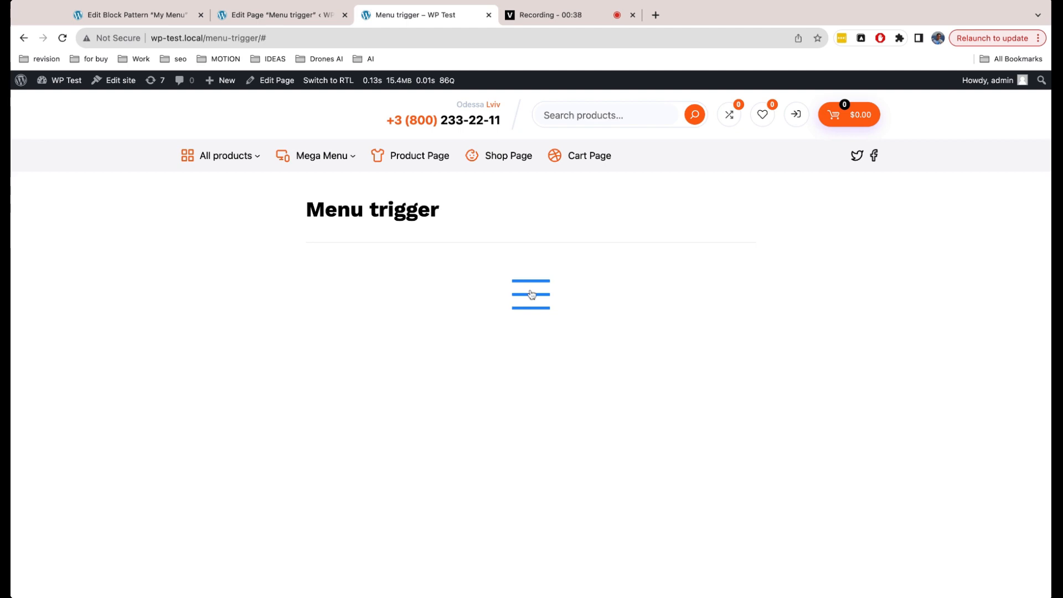
left_click(531, 294)
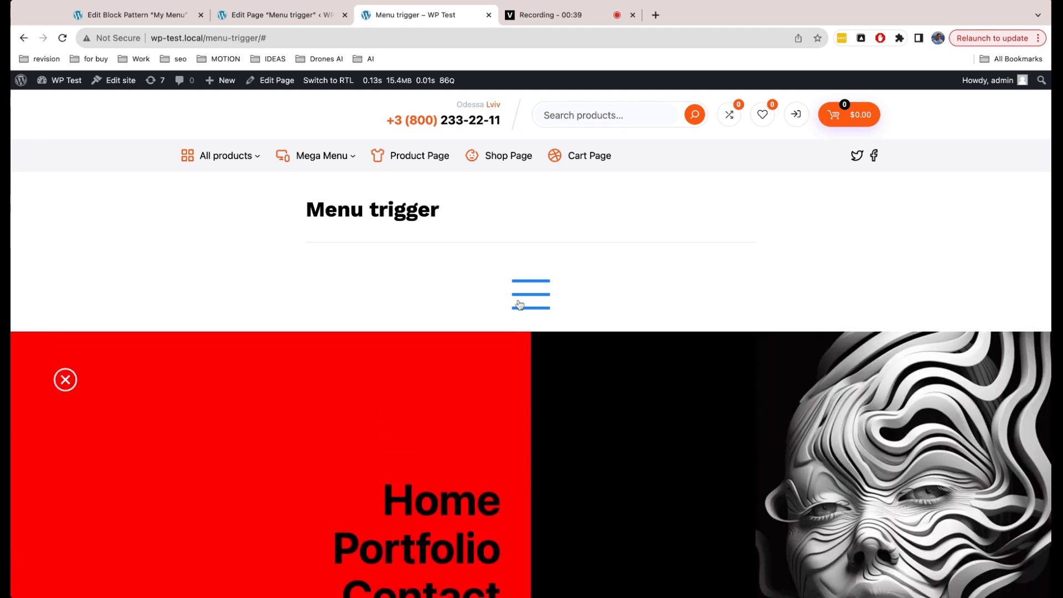
left_click(525, 303)
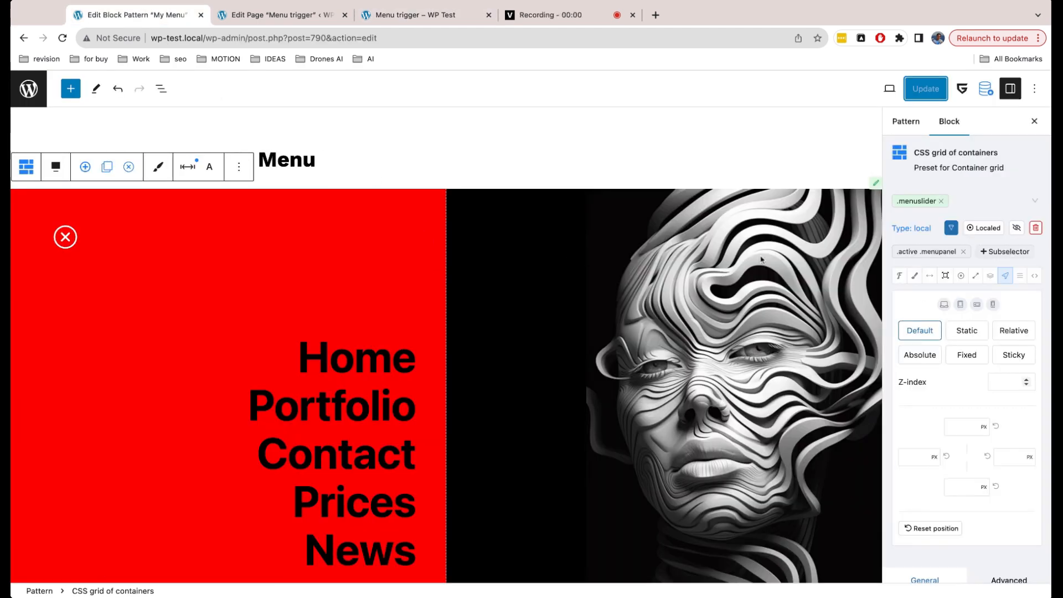
Set the position of the CSS grid's .menuslider class to Fixed
left_click(1005, 275)
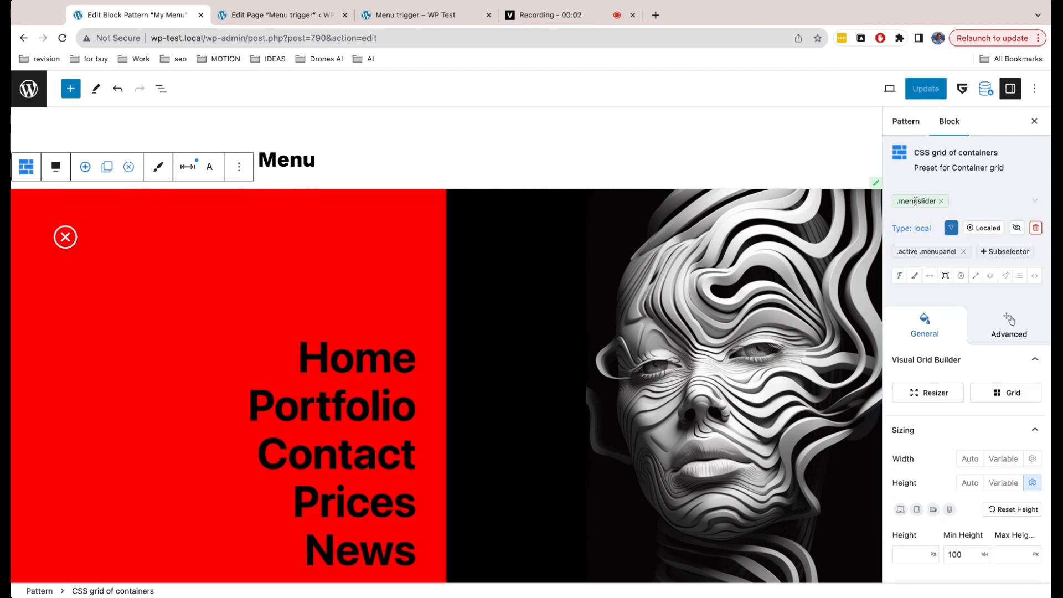
scroll(965, 310, "down", 2)
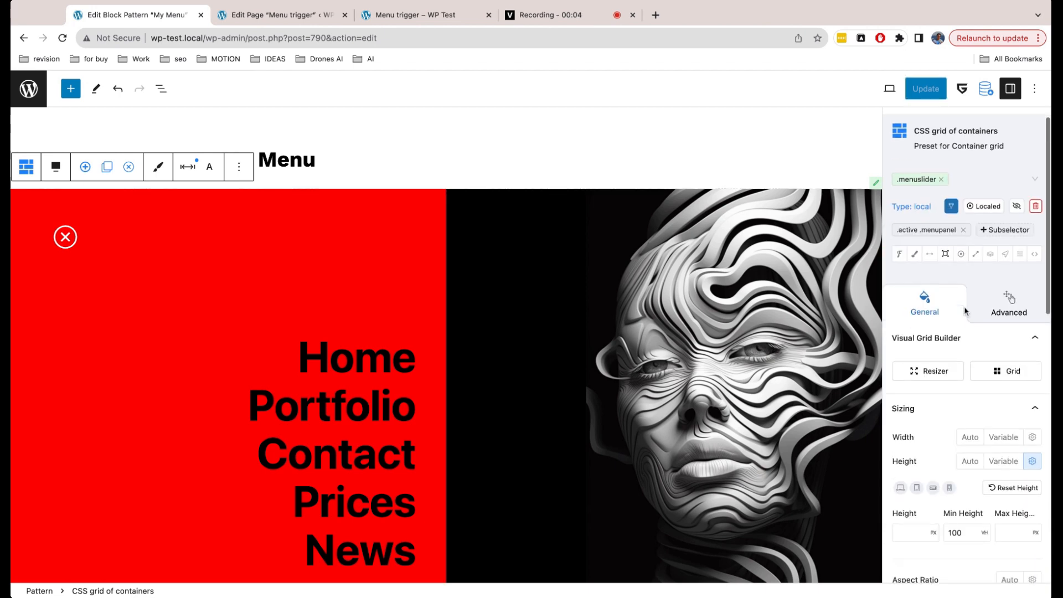
left_click(1006, 242)
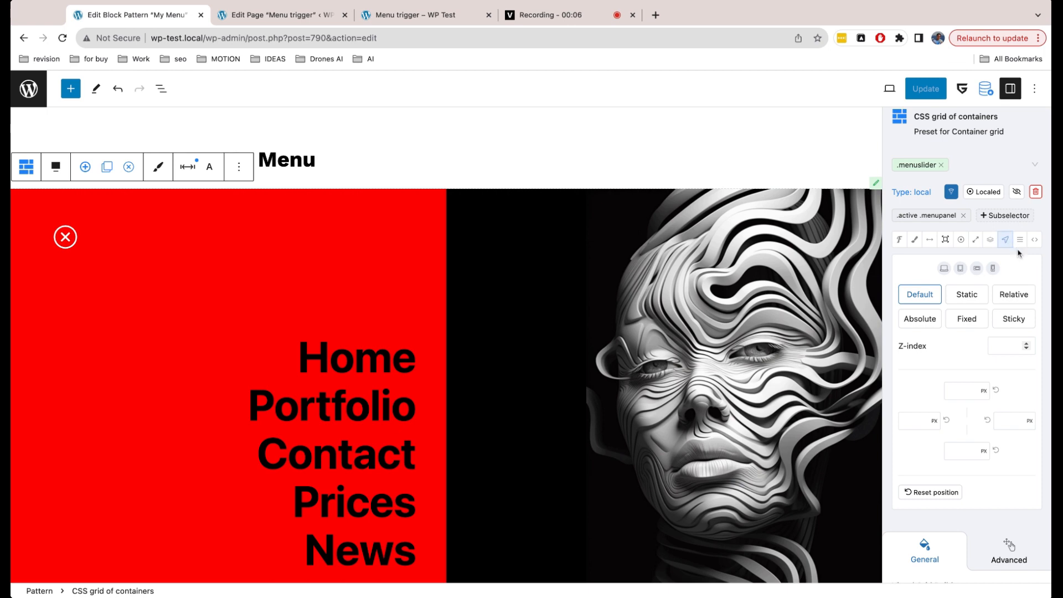
left_click(979, 325)
Set all four position offsets of the .menuslider class to 0 px
left_click(962, 387)
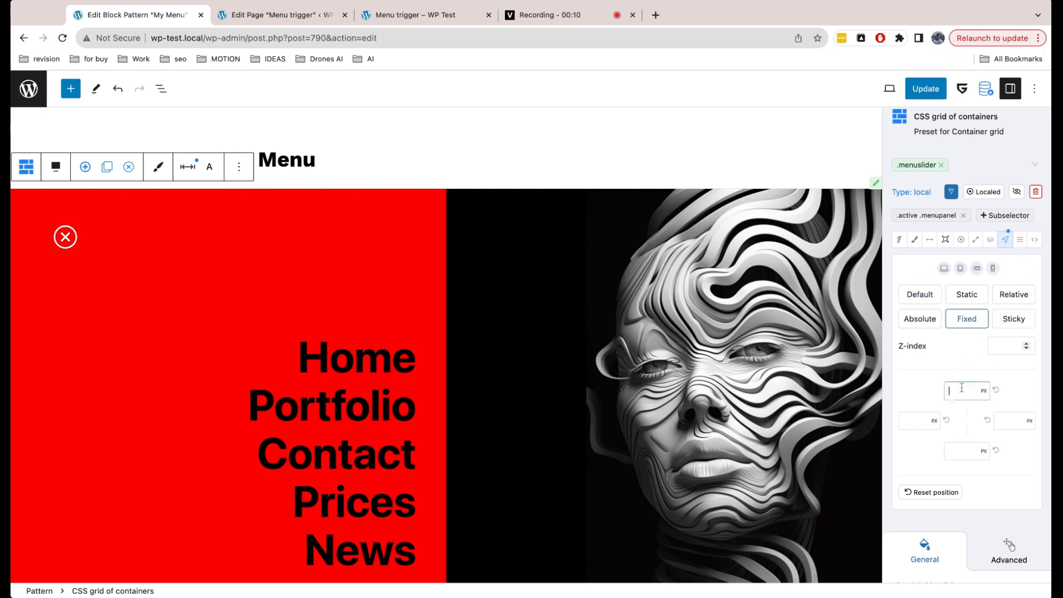
type("0")
left_click(963, 450)
type("0")
left_click(919, 422)
type("0")
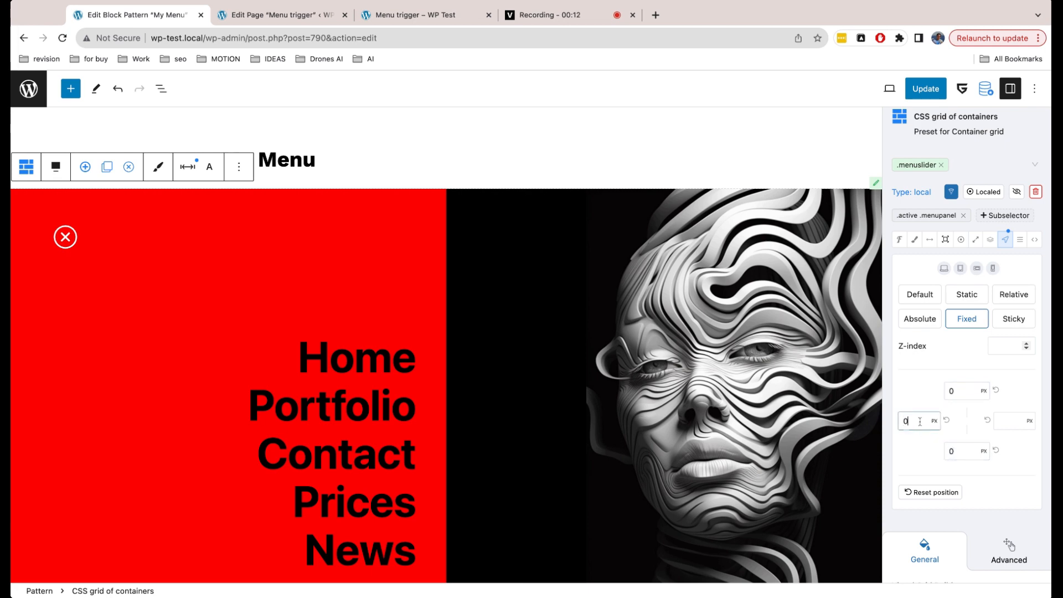
left_click(1008, 422)
type("0")
Set the z-index of the .menuslider class to 999 and check its Show only on Front limit
left_click(1003, 345)
left_click(951, 191)
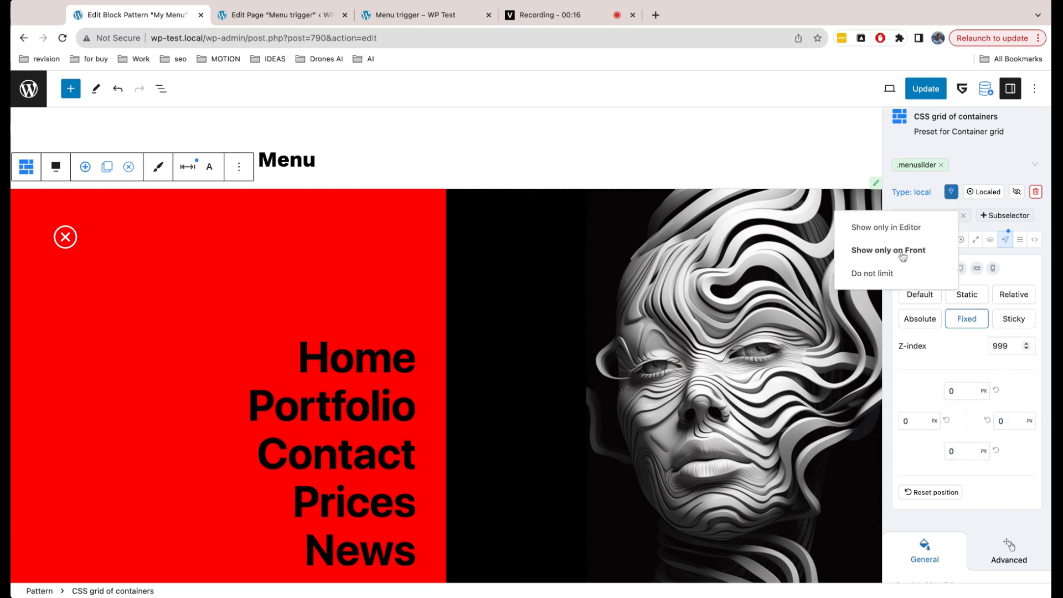
left_click(951, 195)
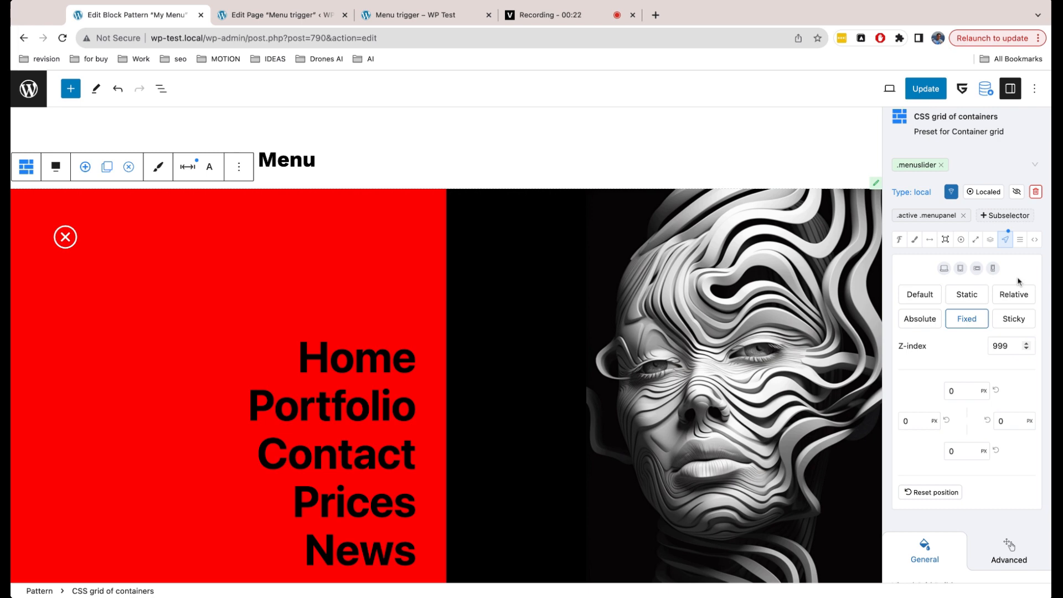
Set the pointer events of the .menuslider class to None in its transform settings
left_click(991, 243)
scroll(1001, 333, "down", 3)
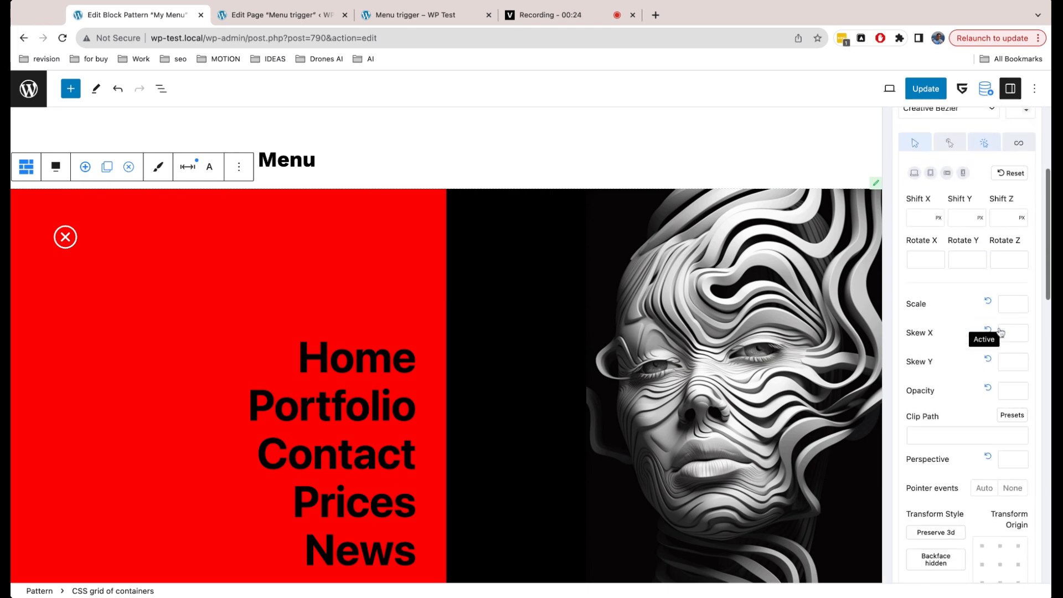
scroll(1001, 332, "down", 3)
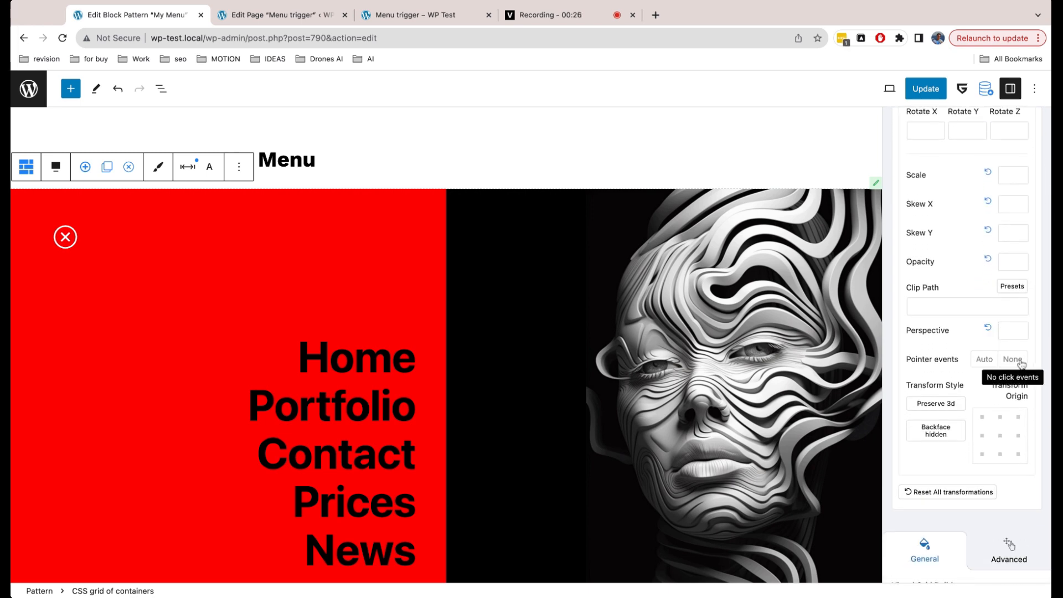
left_click(1013, 359)
scroll(1009, 382, "up", 5)
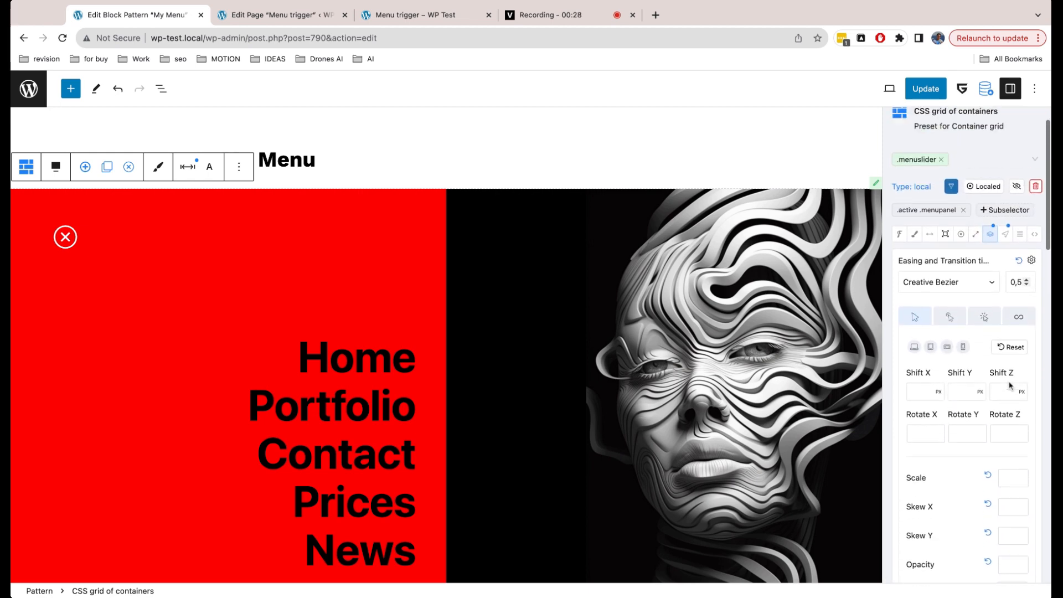
scroll(1009, 384, "up", 2)
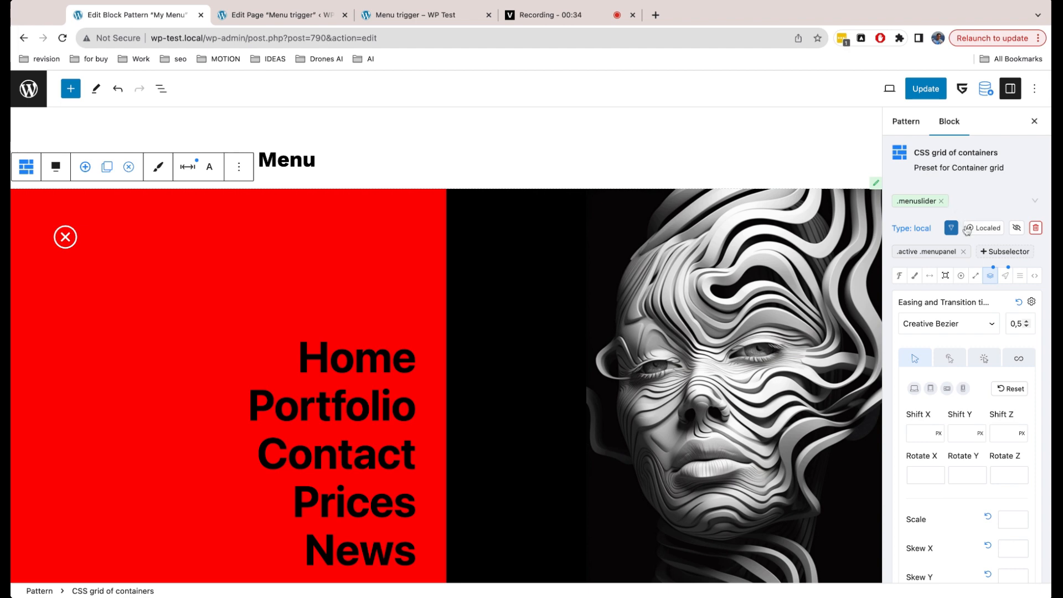
Add an .active subselector to the .menuslider class and set its pointer events to Auto
left_click(995, 250)
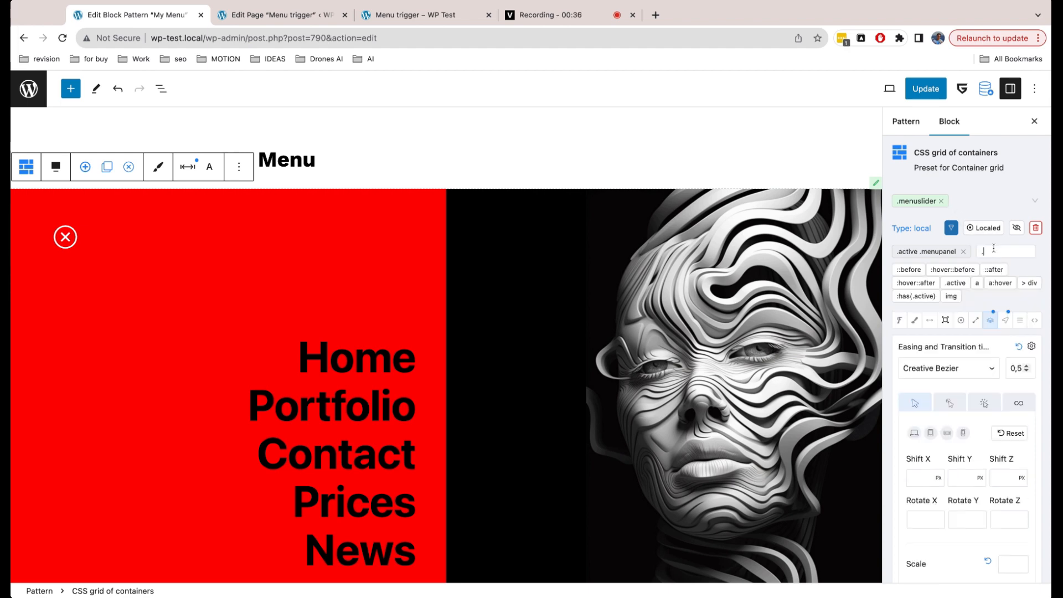
key("Return")
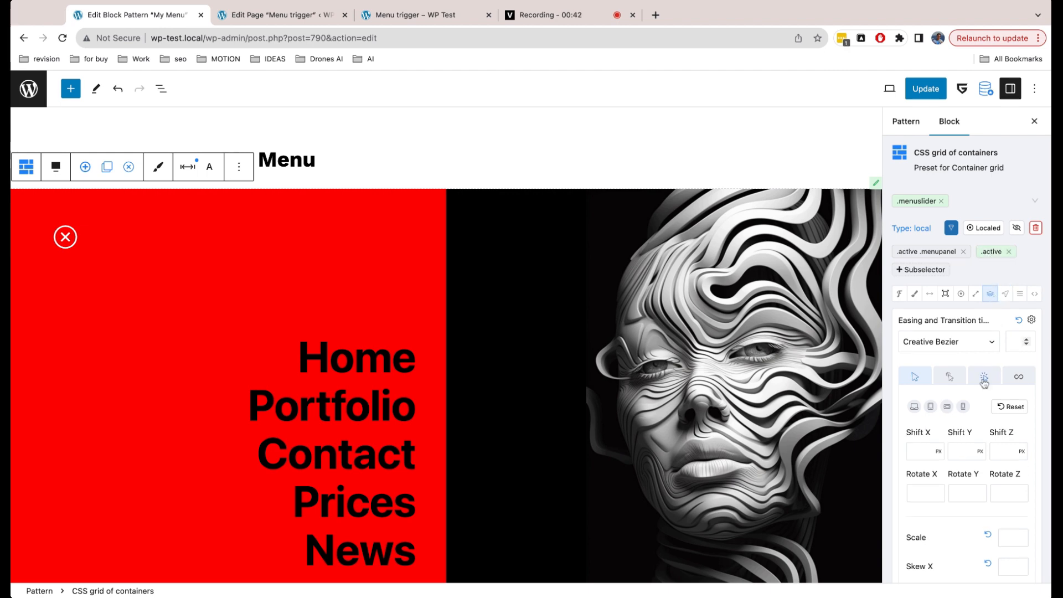
scroll(984, 383, "down", 4)
scroll(984, 383, "down", 1)
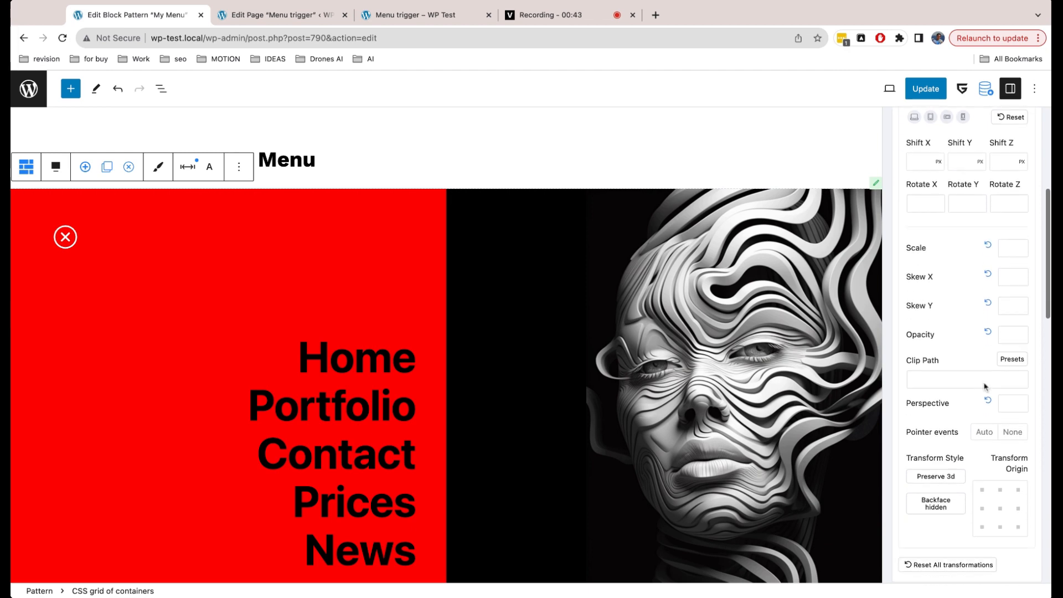
left_click(985, 432)
scroll(975, 452, "up", 5)
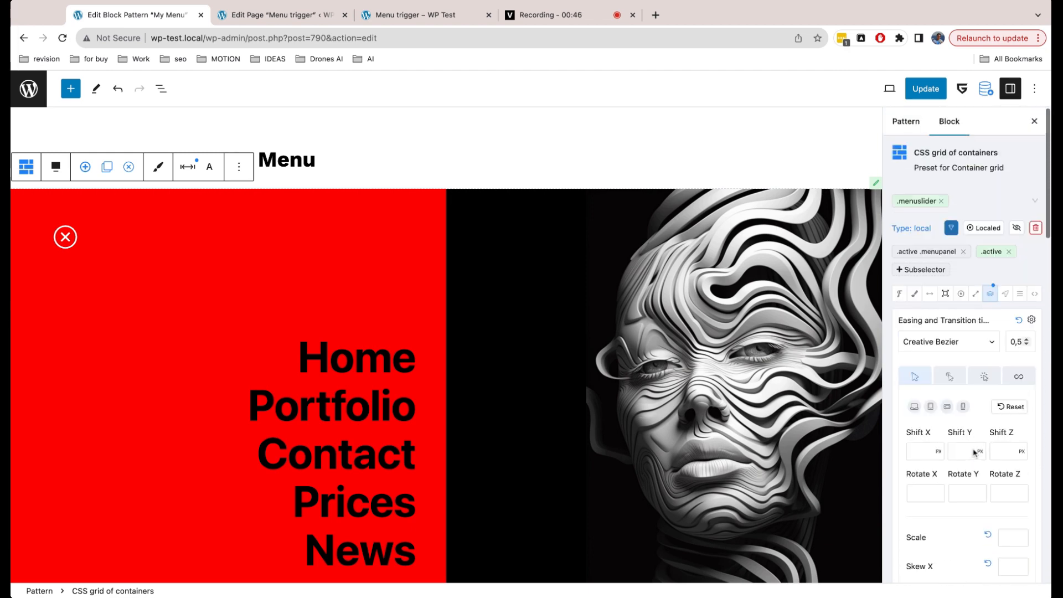
Update the My Menu pattern and test repeatedly opening and closing the overlay on the Menu trigger page
left_click(926, 89)
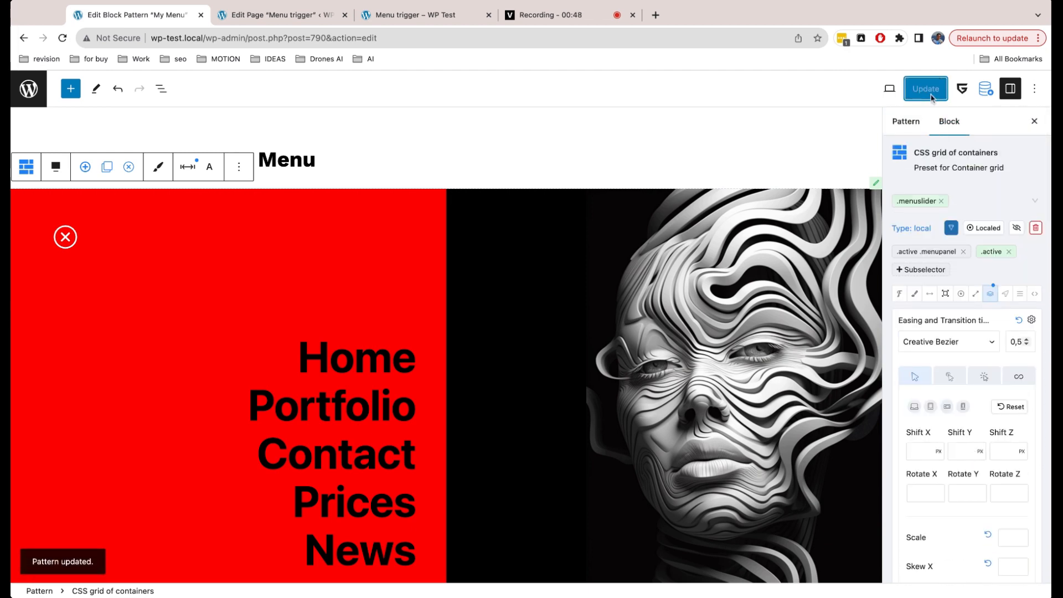
left_click(414, 16)
left_click(531, 292)
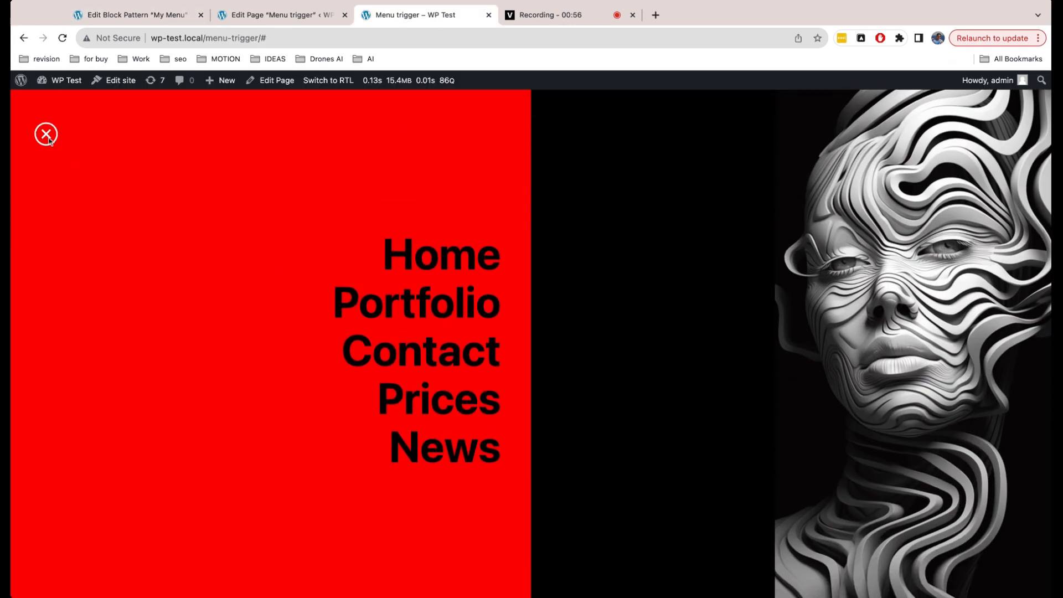
left_click(47, 135)
left_click(527, 299)
left_click(52, 134)
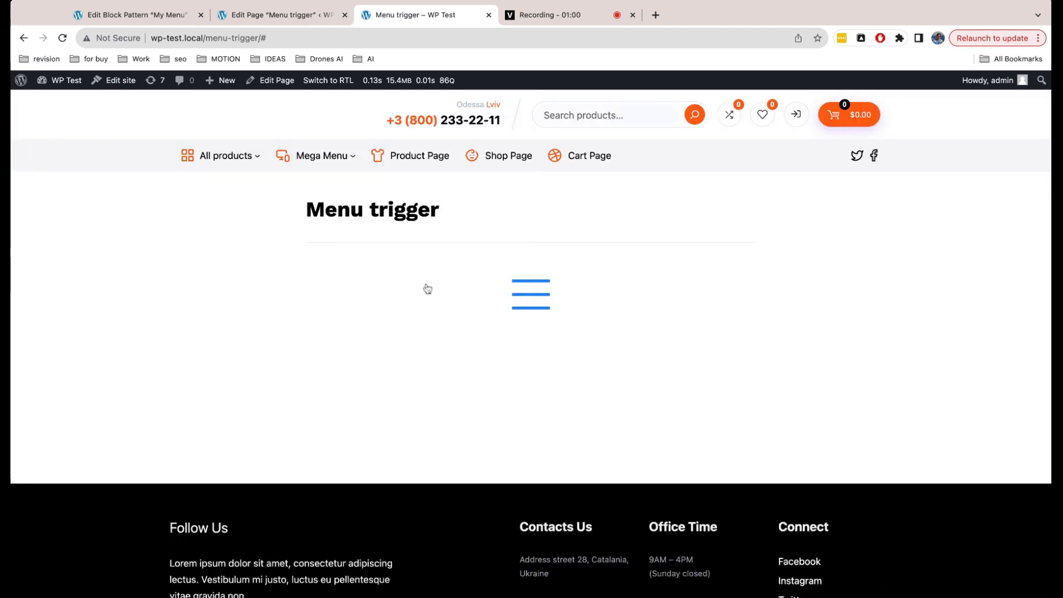
left_click(515, 295)
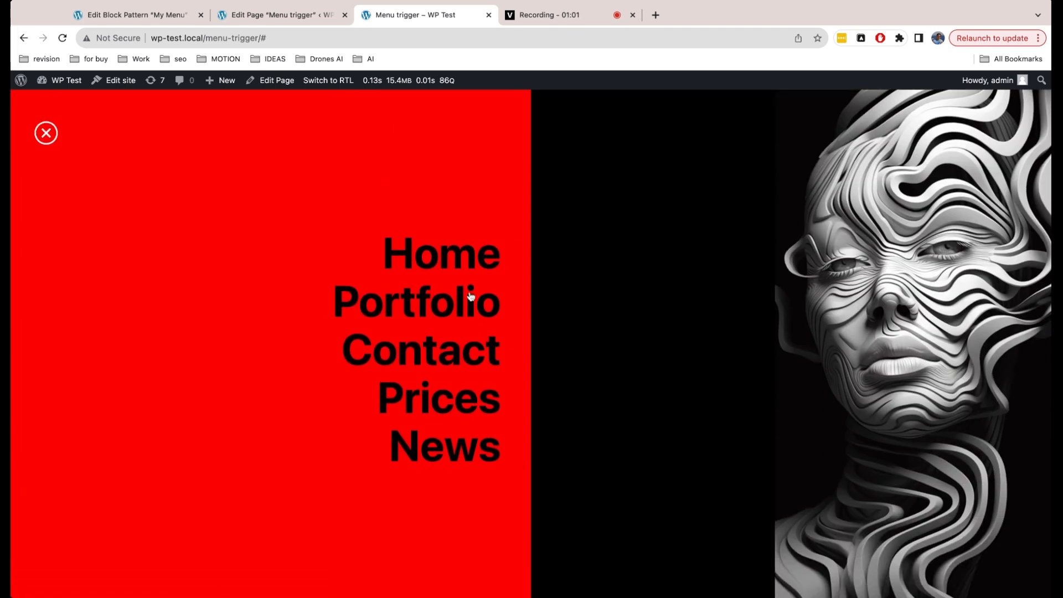
left_click(46, 134)
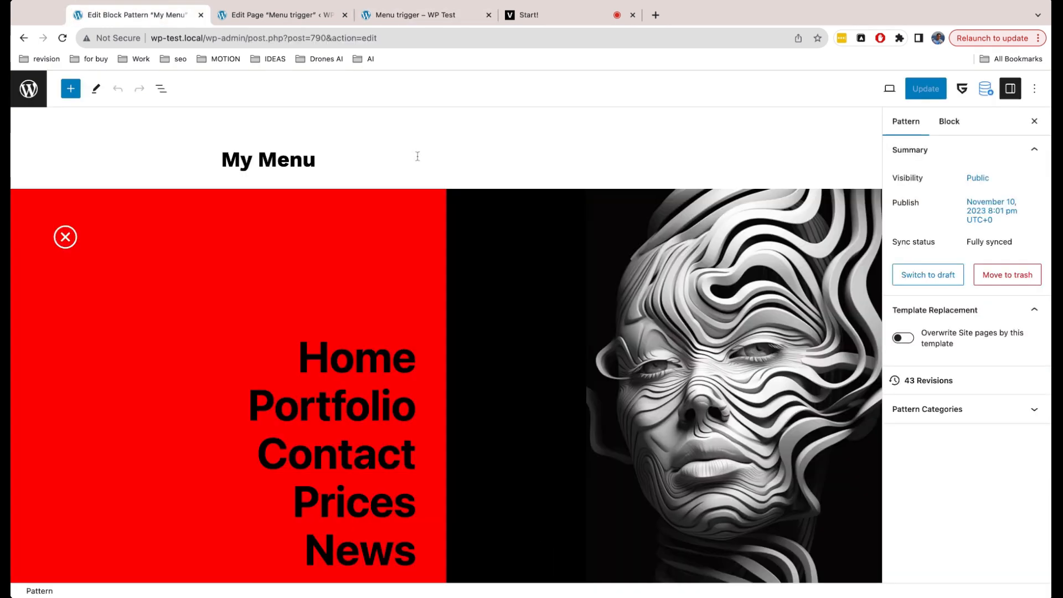
Create a local class named menutext on the Home text block of the My Menu pattern
left_click(353, 359)
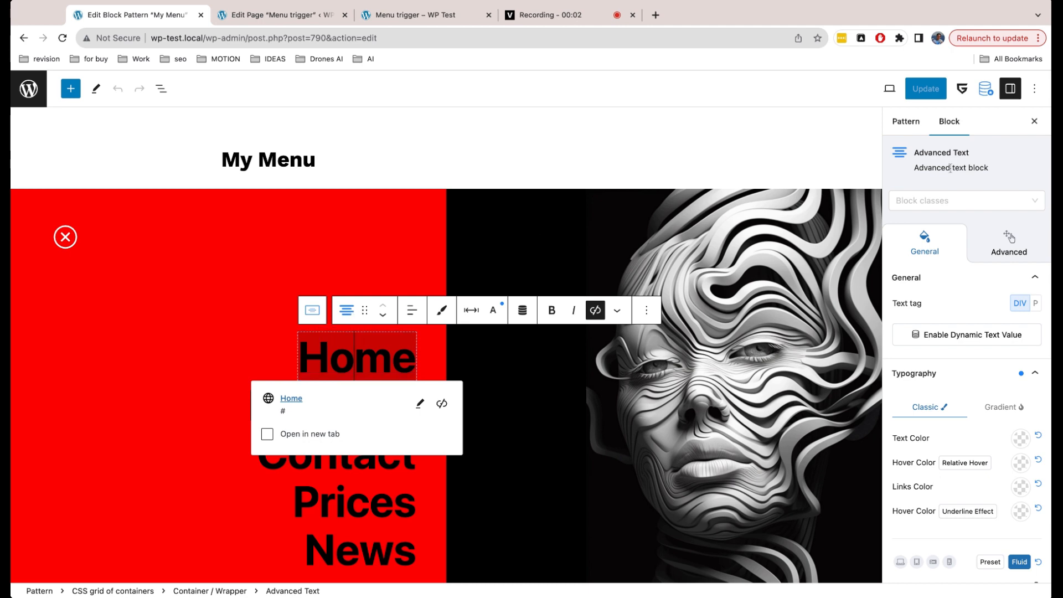
left_click(938, 194)
left_click(927, 226)
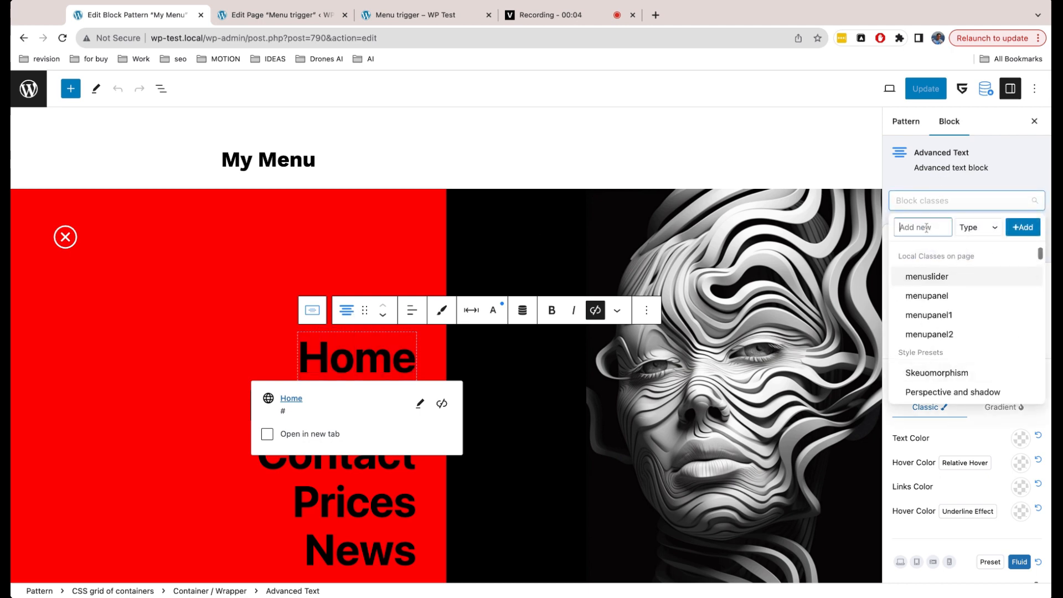
type("menutext")
left_click(989, 232)
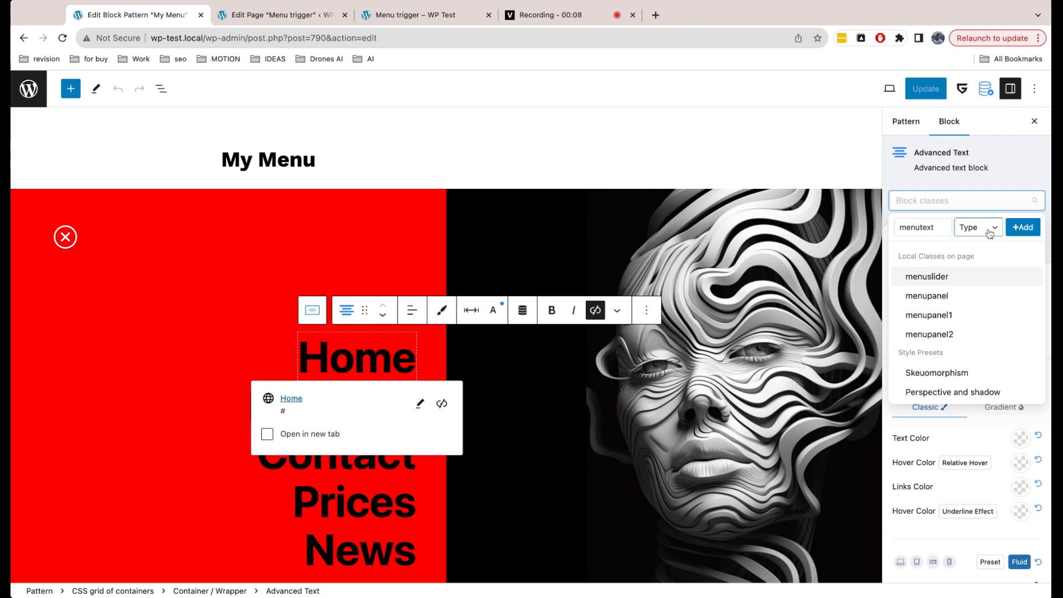
left_click(1022, 229)
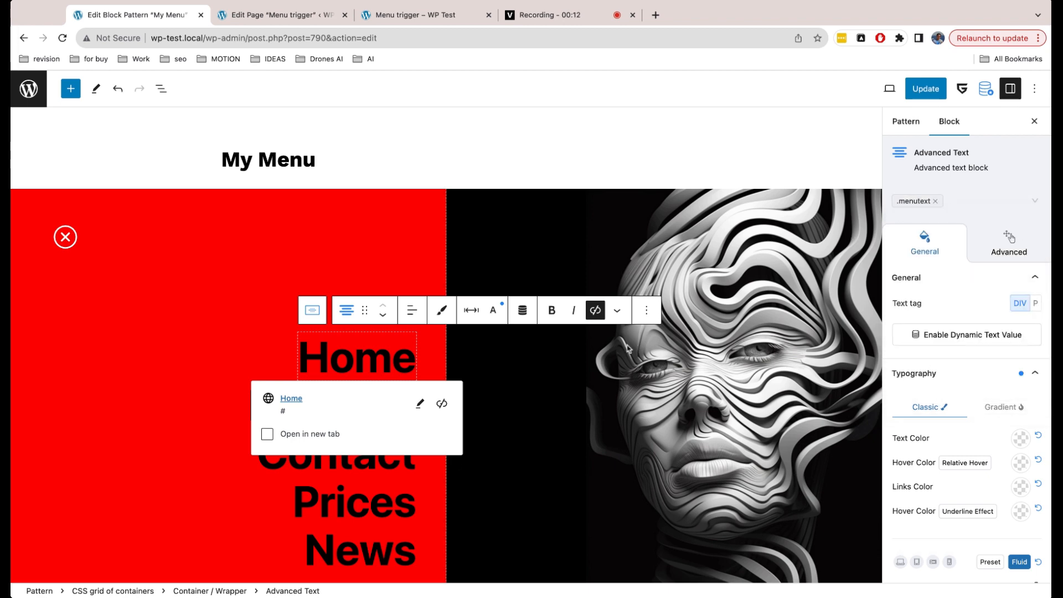
Assign the menutext class to the Portfolio and Contact text blocks
left_click(335, 495)
left_click(221, 411)
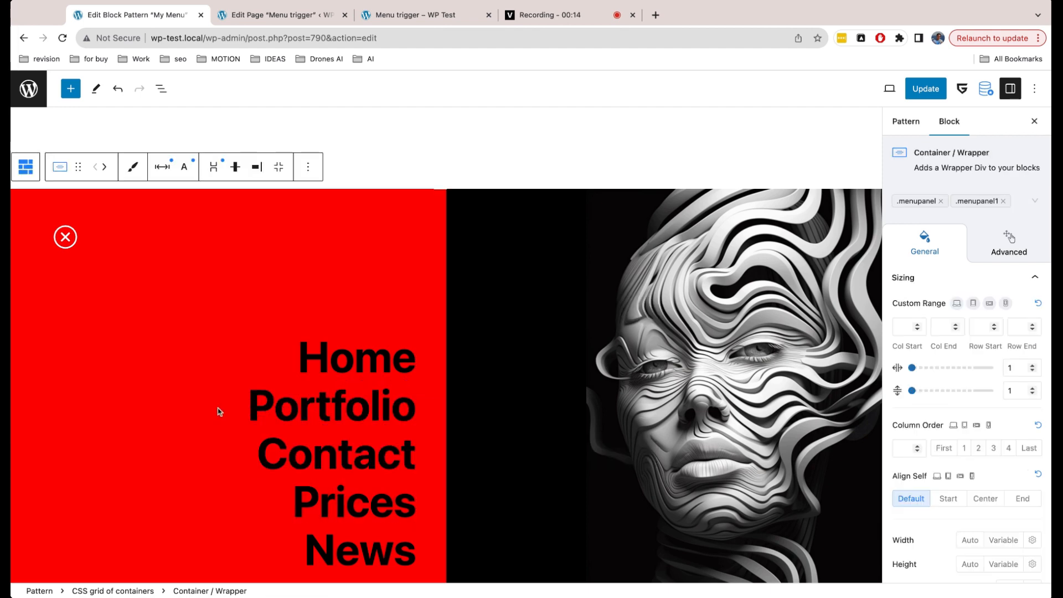
left_click(275, 404)
left_click(947, 200)
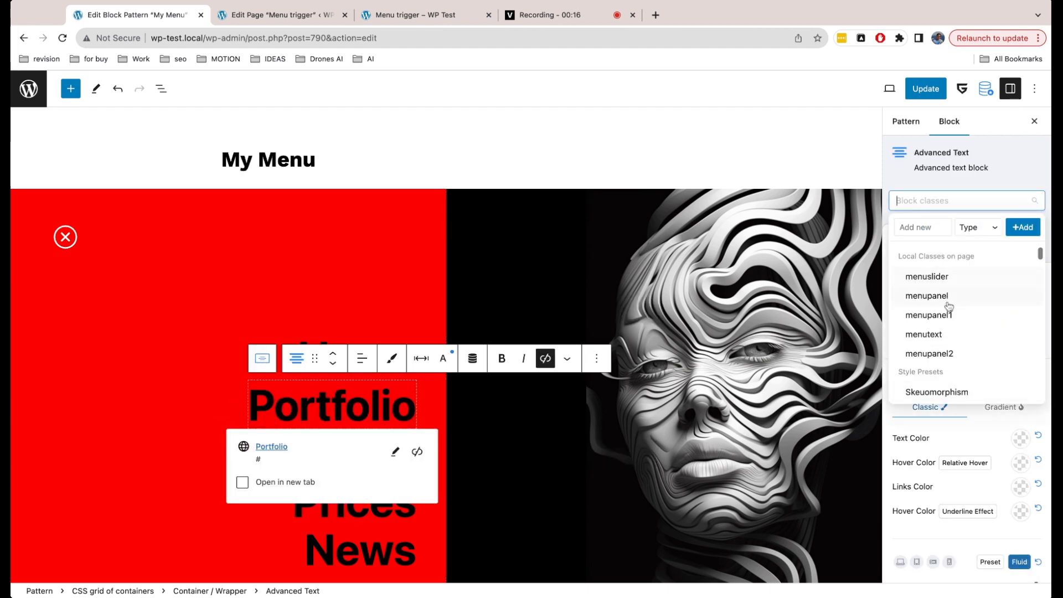
left_click(944, 334)
left_click(374, 271)
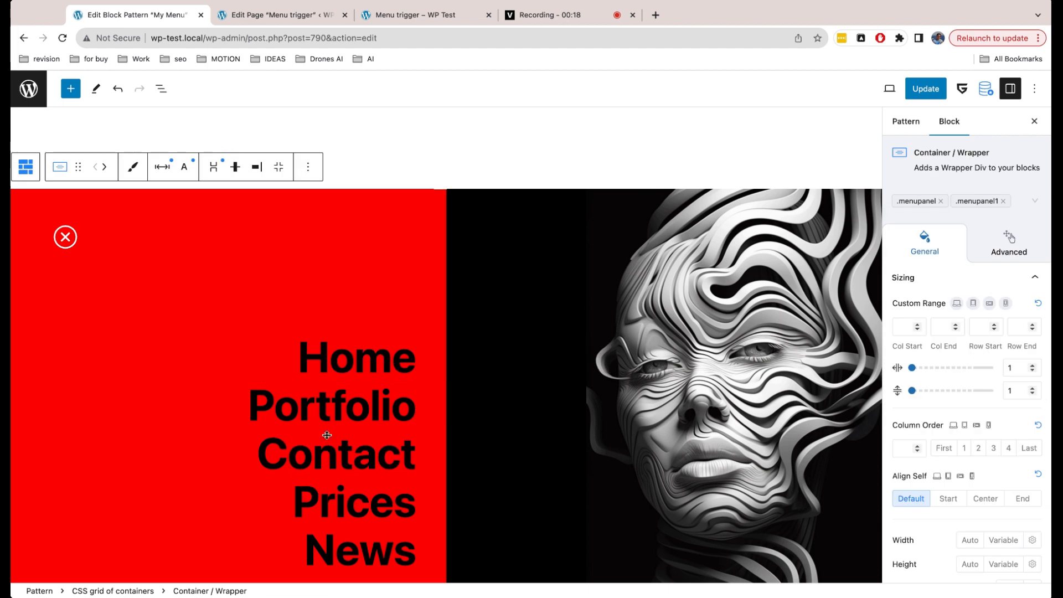
left_click(327, 434)
left_click(924, 200)
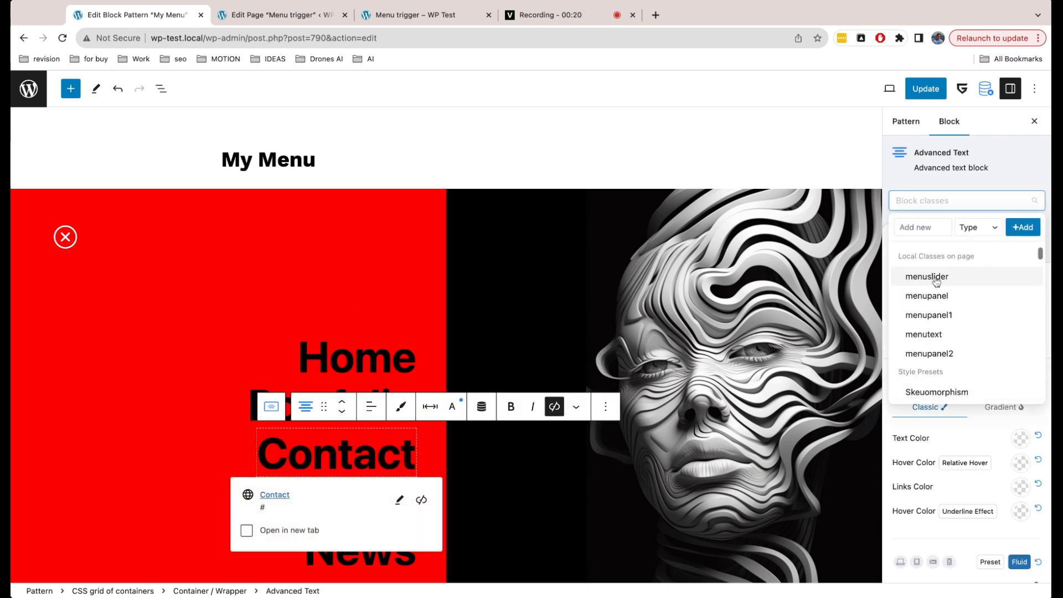
left_click(941, 335)
left_click(378, 268)
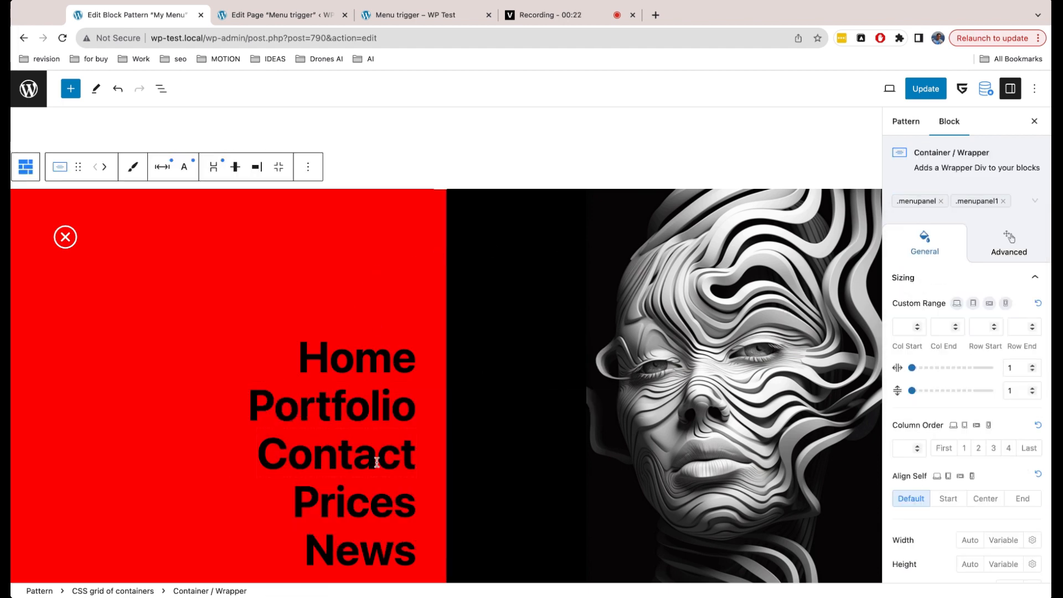
Assign the menutext class to the Prices and News text blocks
left_click(373, 508)
left_click(930, 200)
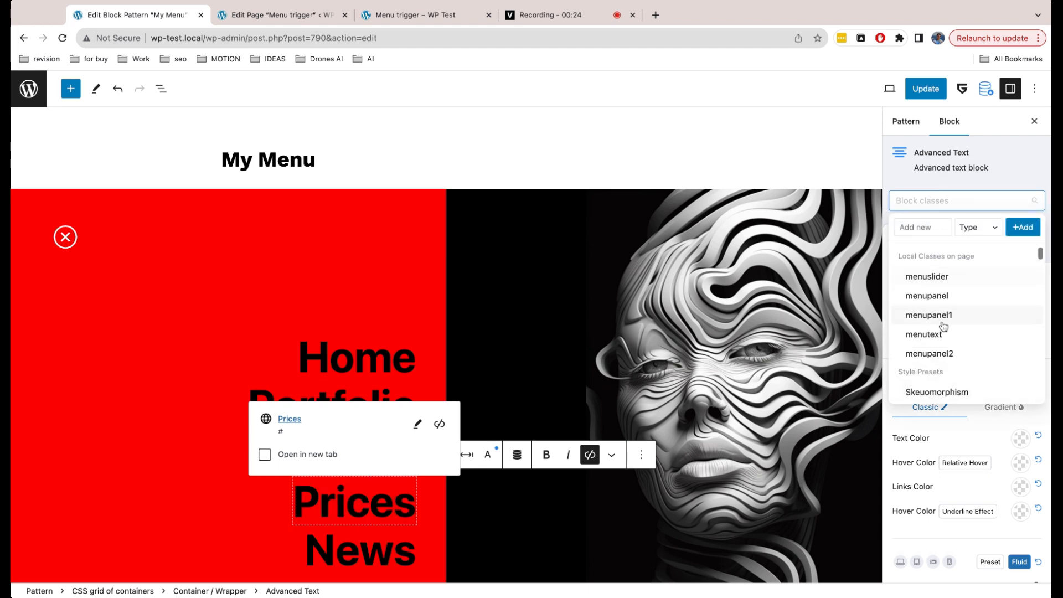
left_click(941, 334)
left_click(344, 544)
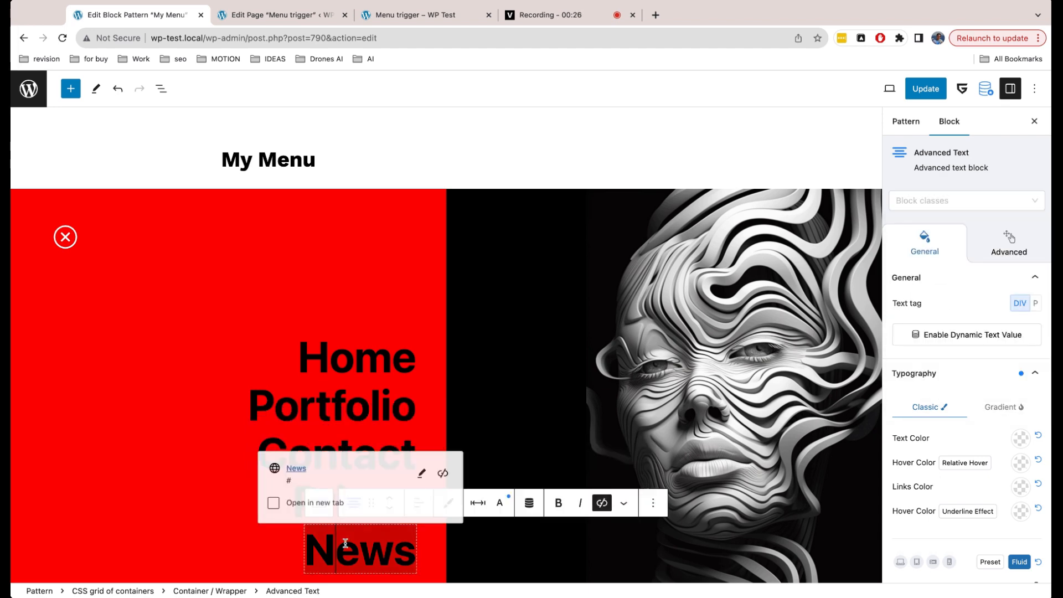
left_click(944, 198)
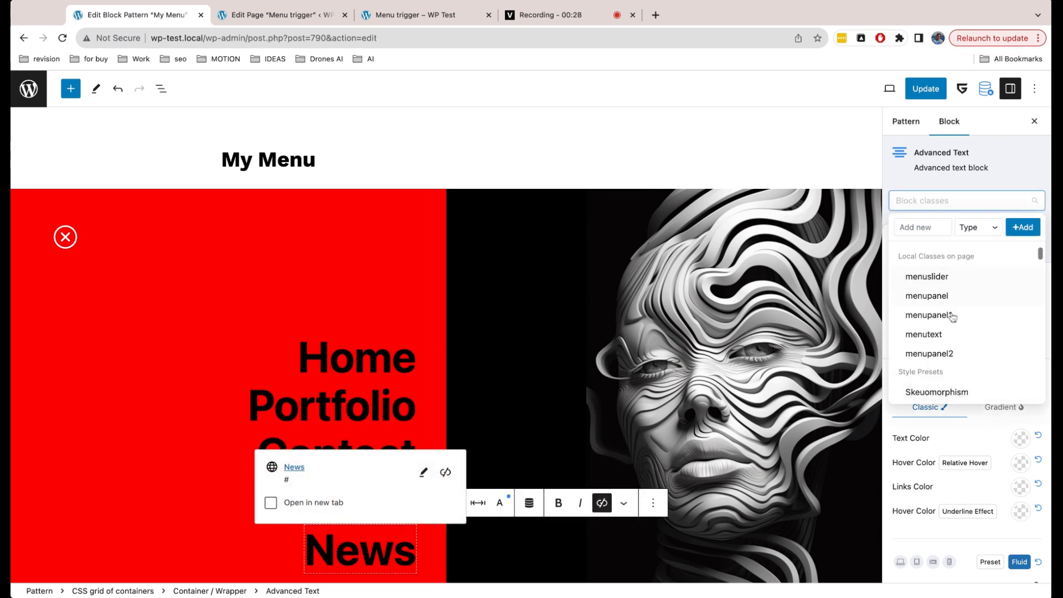
left_click(947, 334)
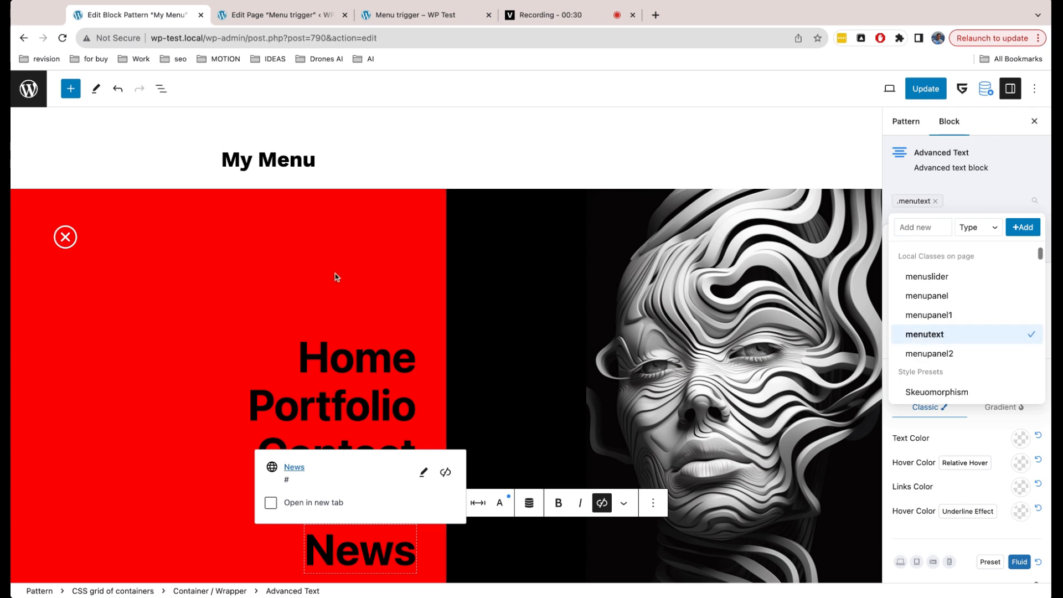
Select the parent CSS grid and add a .menutext subselector to its .menuslider class
left_click(265, 295)
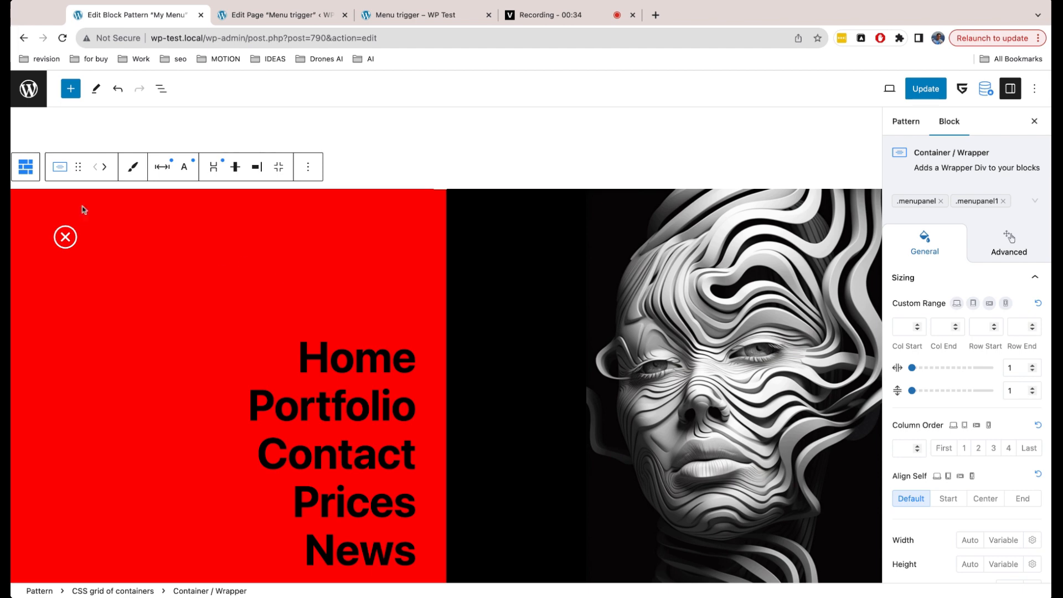
left_click(25, 166)
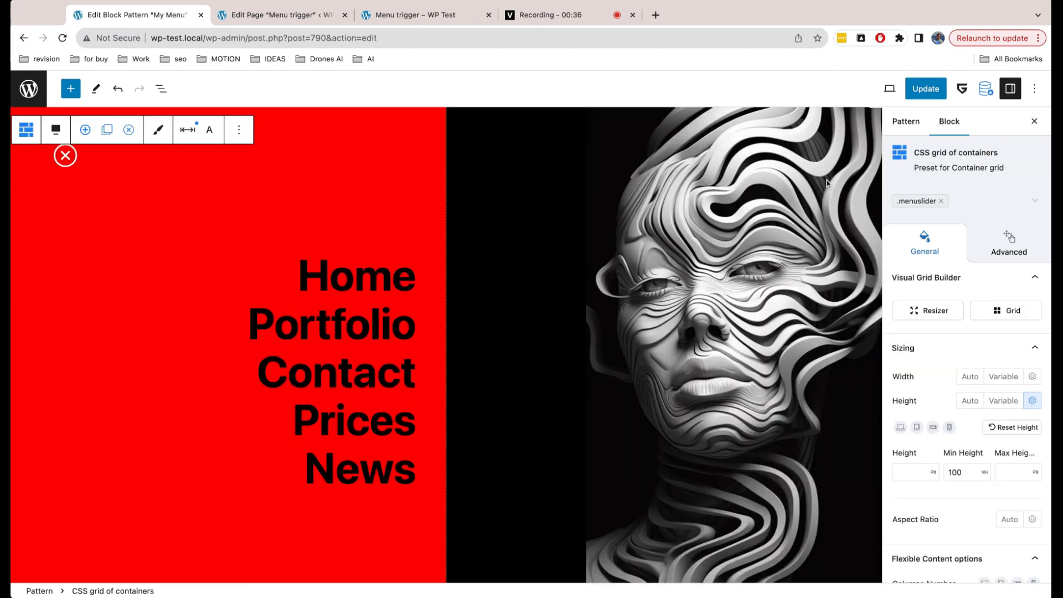
left_click(907, 200)
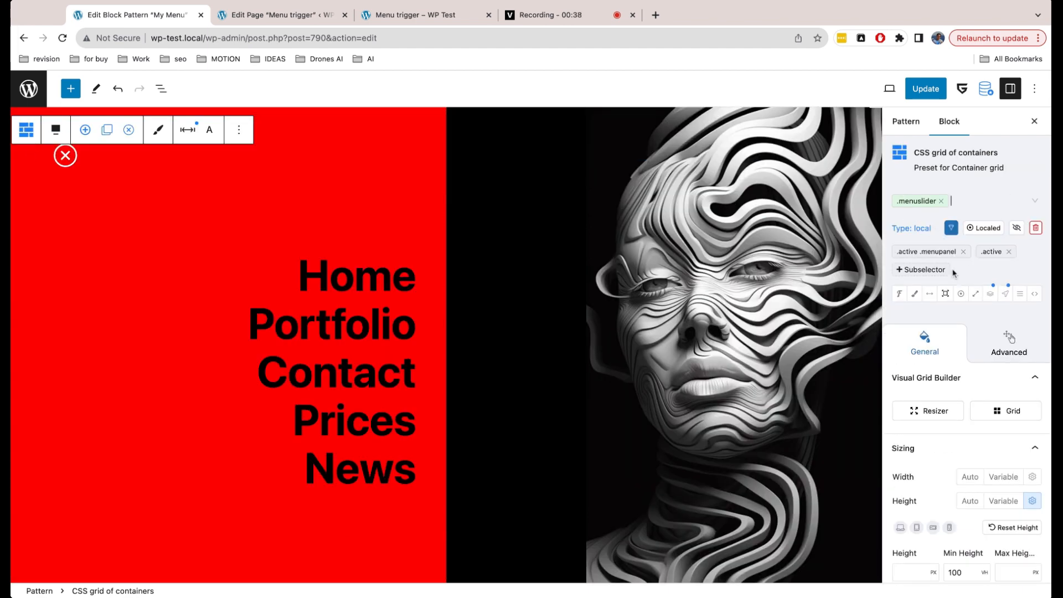
left_click(937, 270)
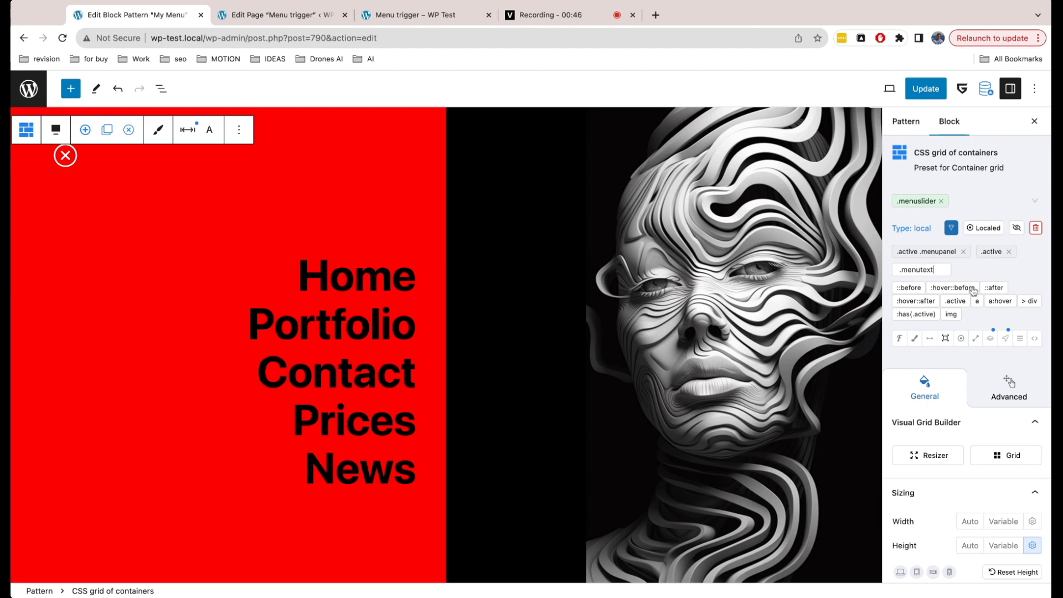
key("Return")
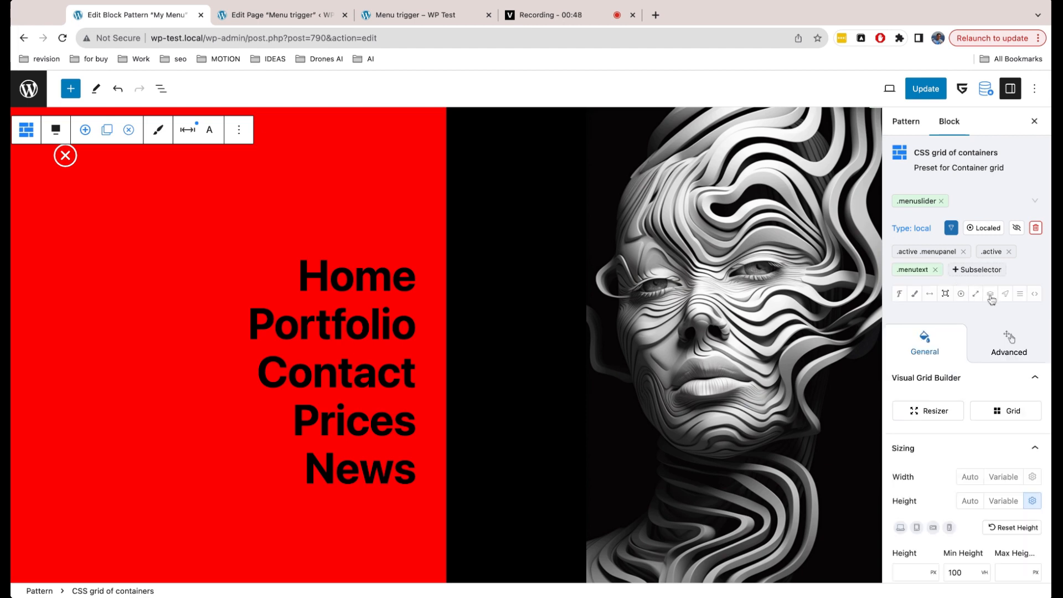
Set Shift Y to 30 px and opacity to 0 for the .menutext subselector
scroll(988, 347, "down", 3)
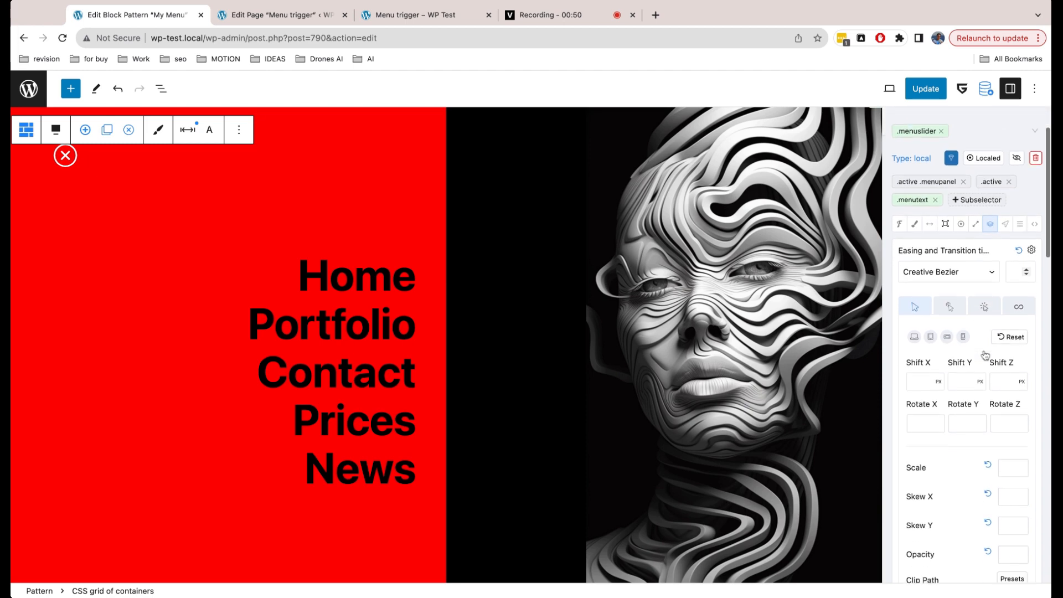
left_click(954, 337)
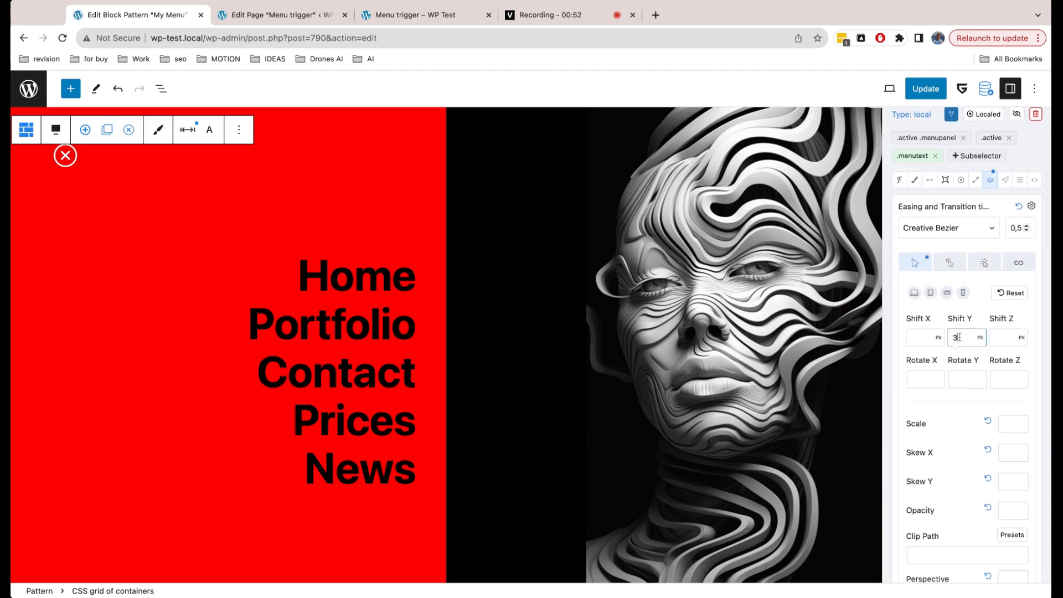
scroll(968, 406, "down", 2)
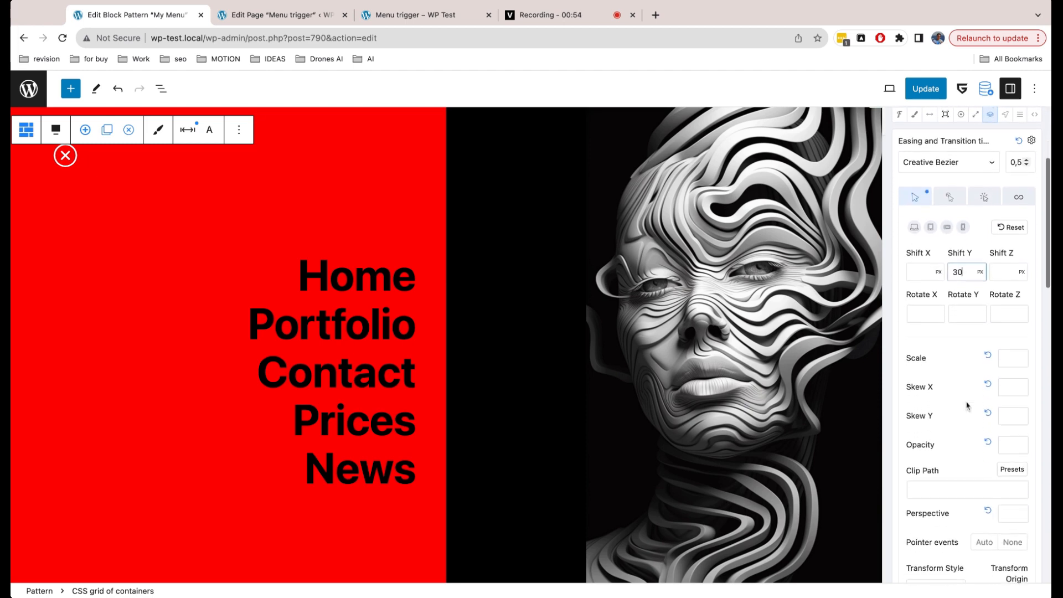
left_click(1011, 439)
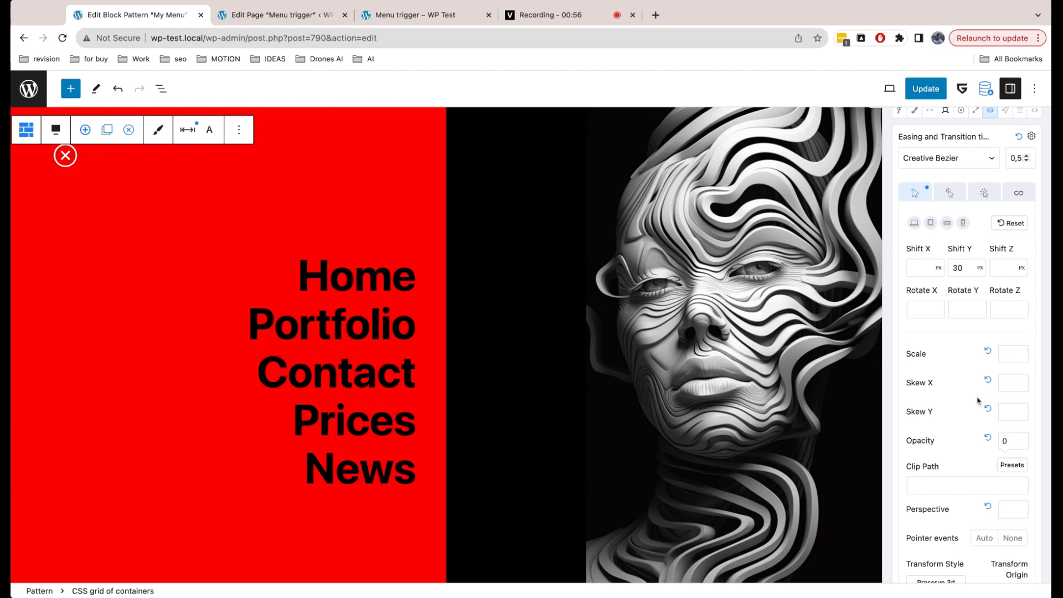
Add an .active .menutext subselector to the CSS grid's .menuslider class
scroll(978, 399, "up", 5)
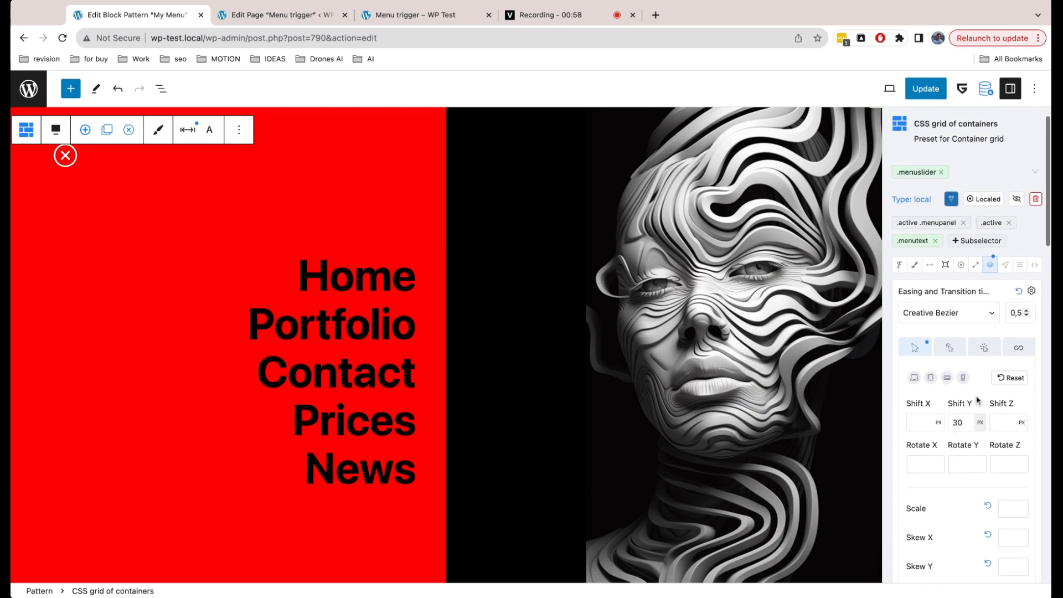
scroll(977, 400, "up", 1)
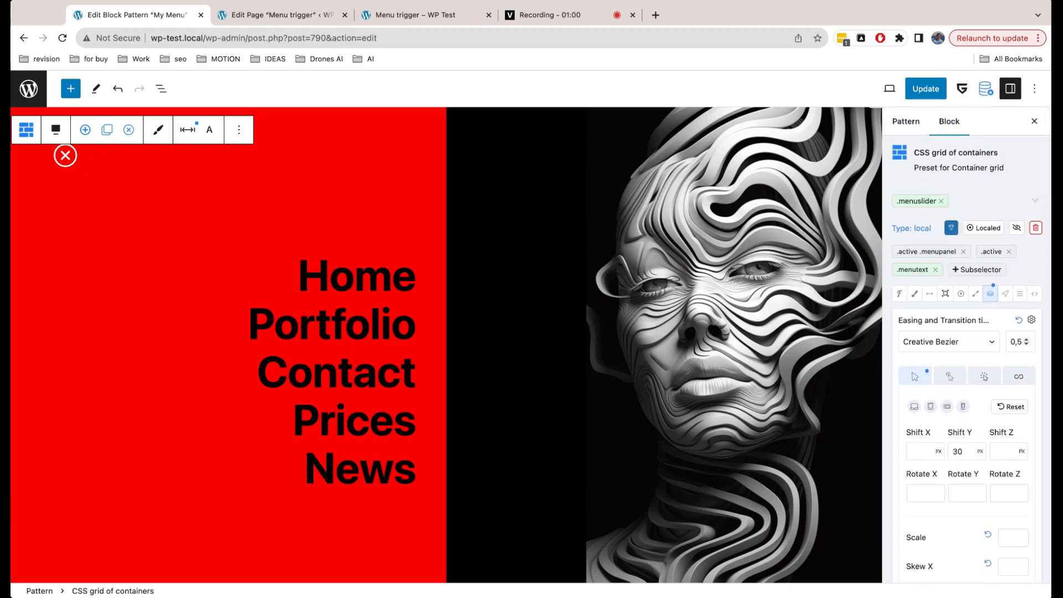
left_click(967, 268)
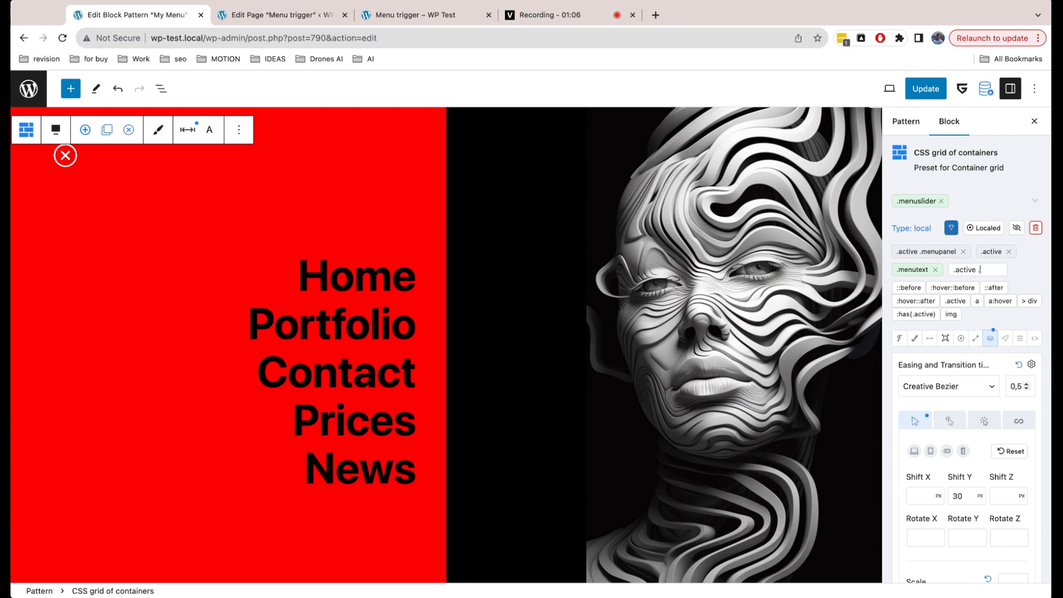
type(".active .menutext")
key("Return")
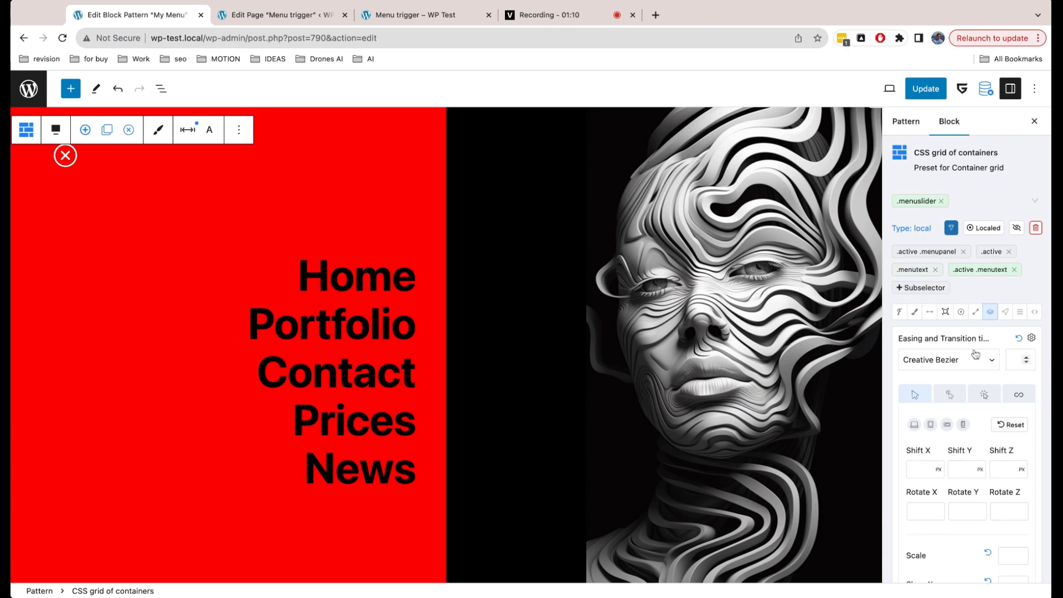
Set Shift Y to 0 and opacity to 1 for the .active .menutext subselector
scroll(975, 354, "down", 3)
left_click(963, 336)
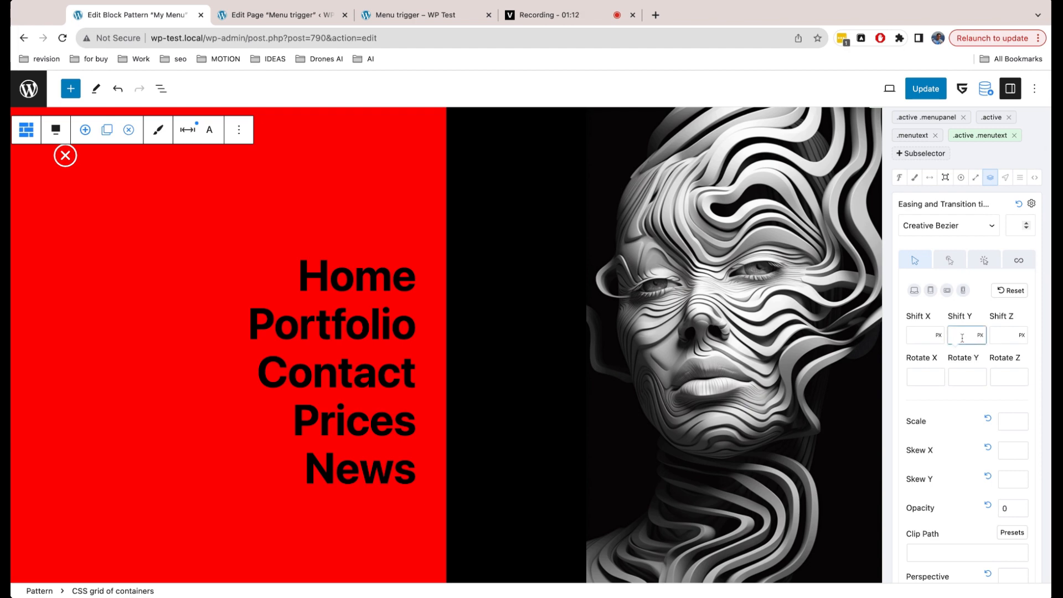
type("0")
double_click(1012, 509)
scroll(961, 436, "up", 2)
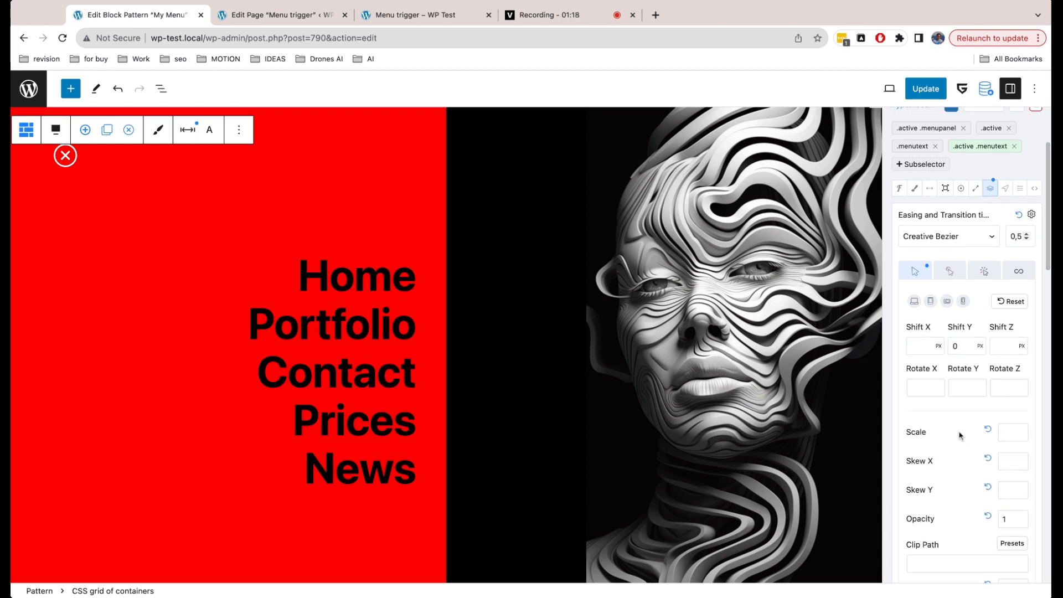
scroll(1029, 275, "up", 1)
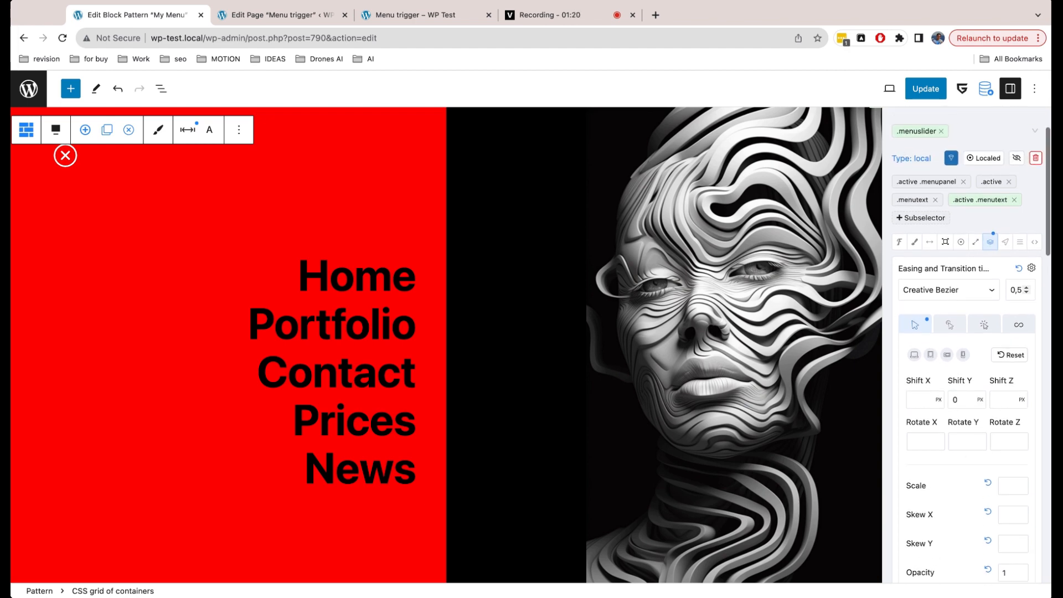
Set a transition delay of 0.3 for the .active .menutext subselector and update the pattern
left_click(1030, 270)
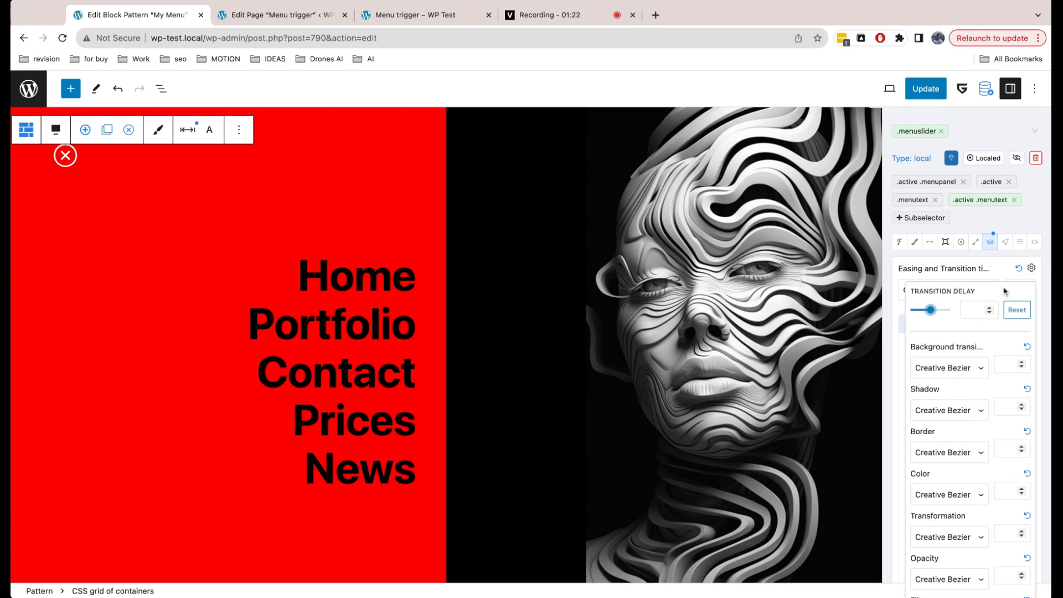
left_click(976, 310)
type("0.5")
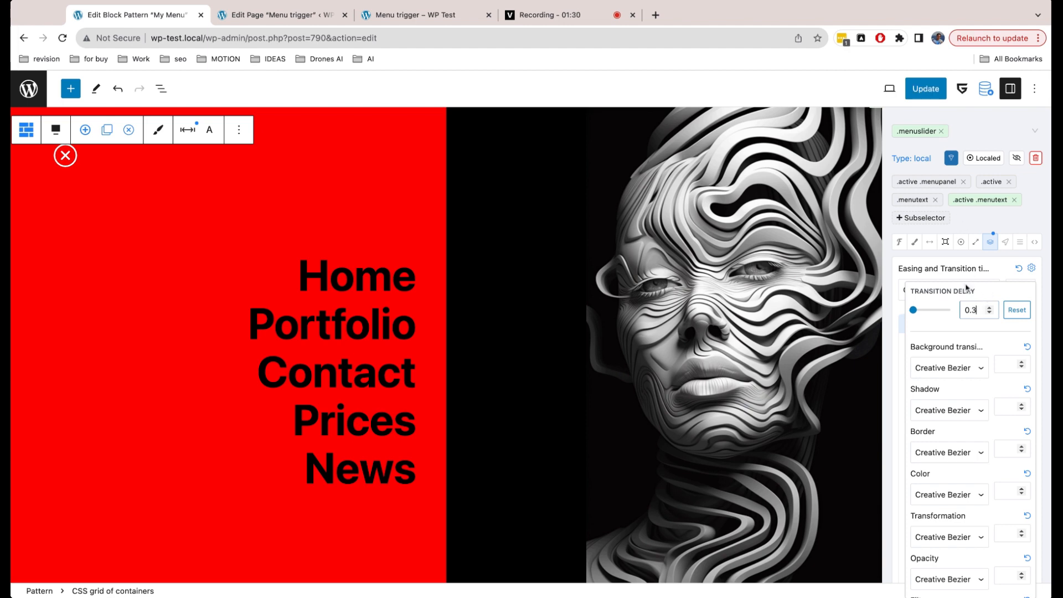
left_click(925, 89)
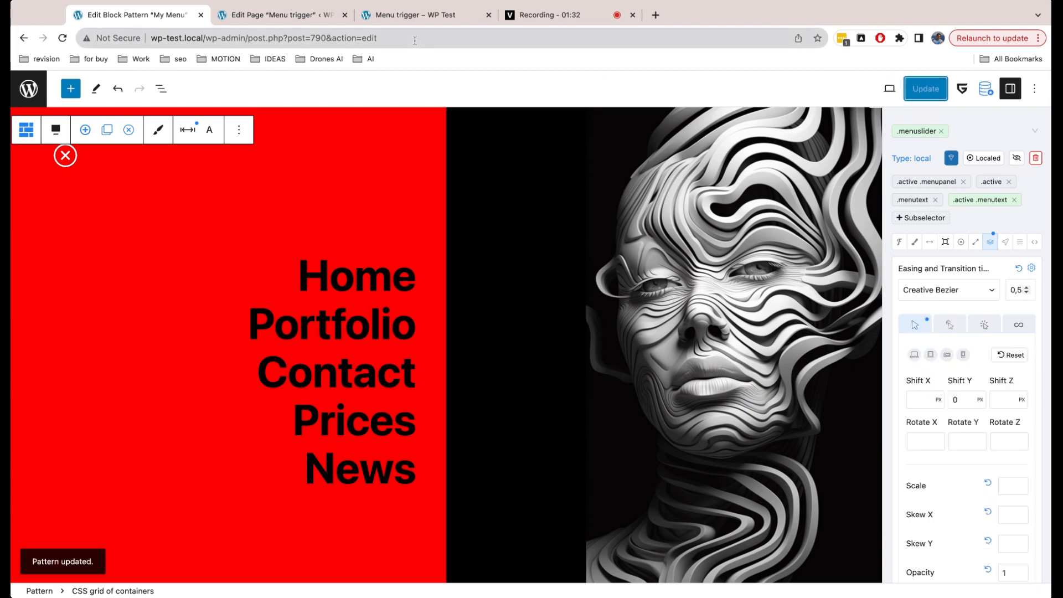
Go to the published Menu trigger page and open the sliding menu to check the text animation
left_click(290, 17)
left_click(363, 17)
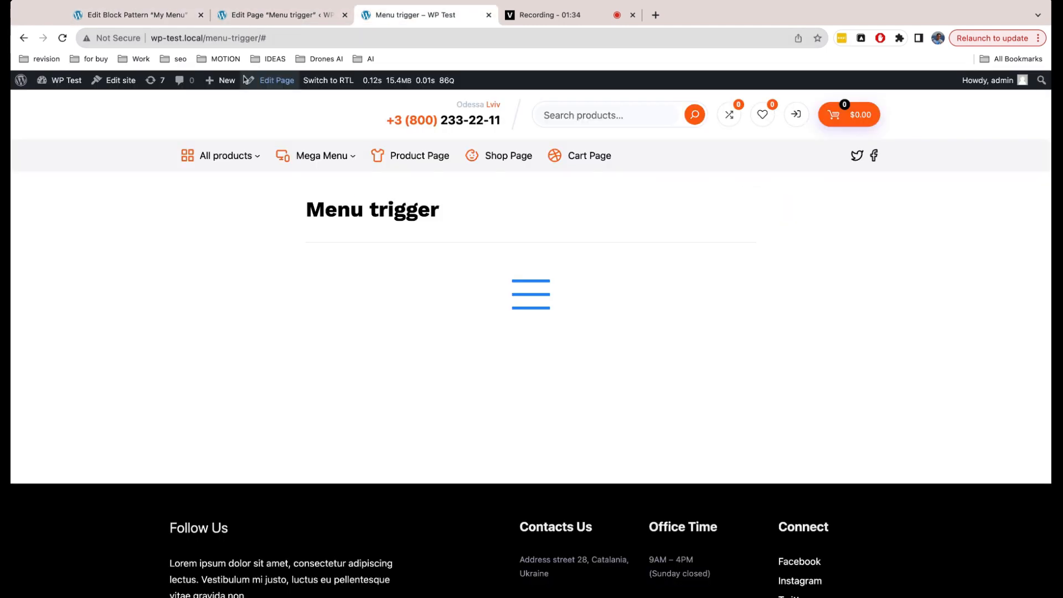
left_click(547, 302)
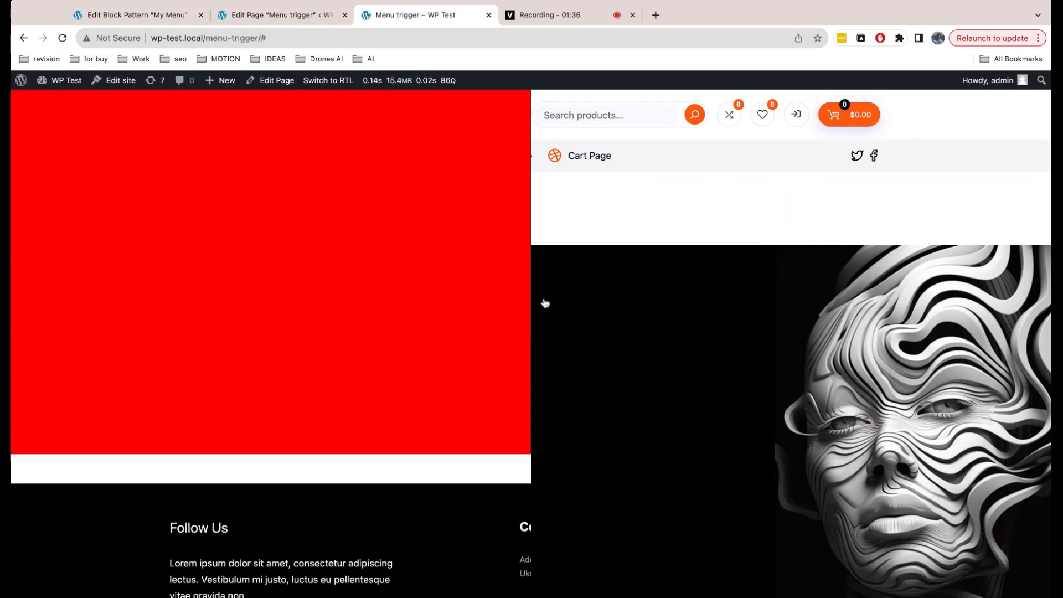
Return to the My Menu pattern and add an .active .menutext:nth-child(2) subselector to the .menuslider class
left_click(104, 17)
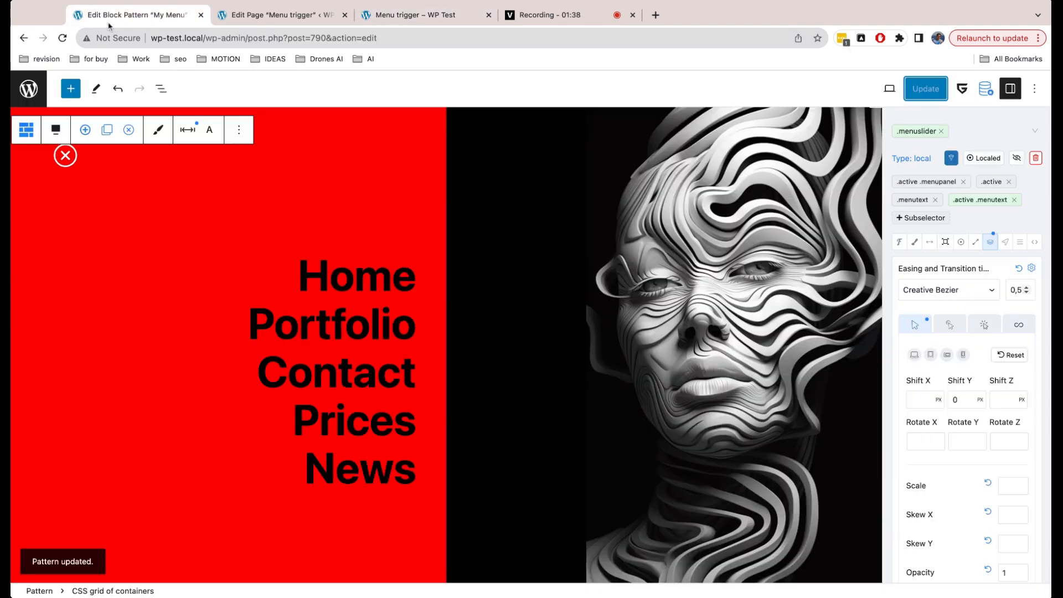
left_click(937, 217)
type(".active")
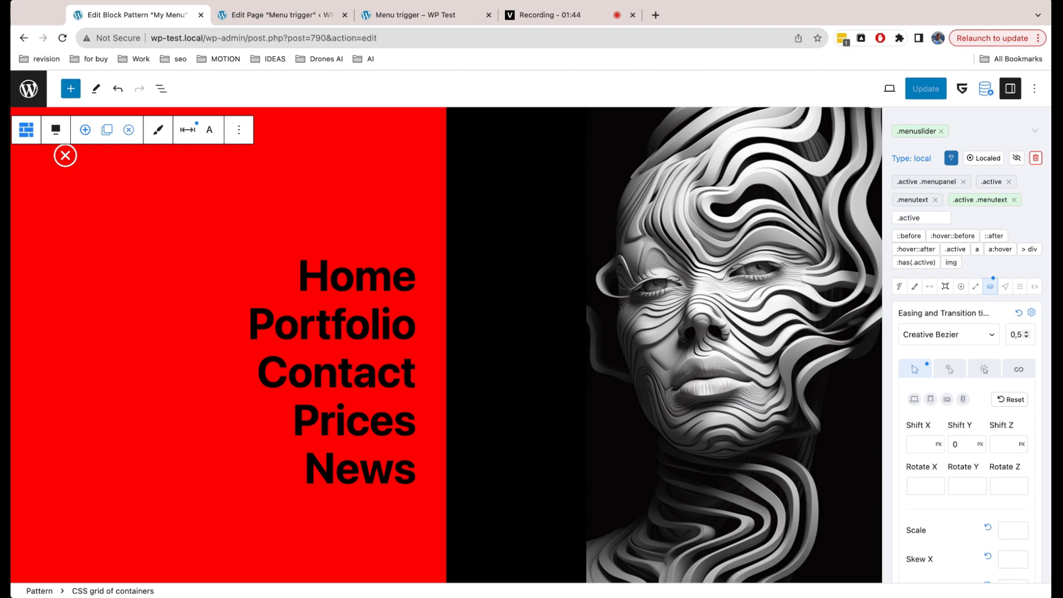
type(" .menutext")
type(":nth")
type("-child")
type("(2")
type(")")
key("Return")
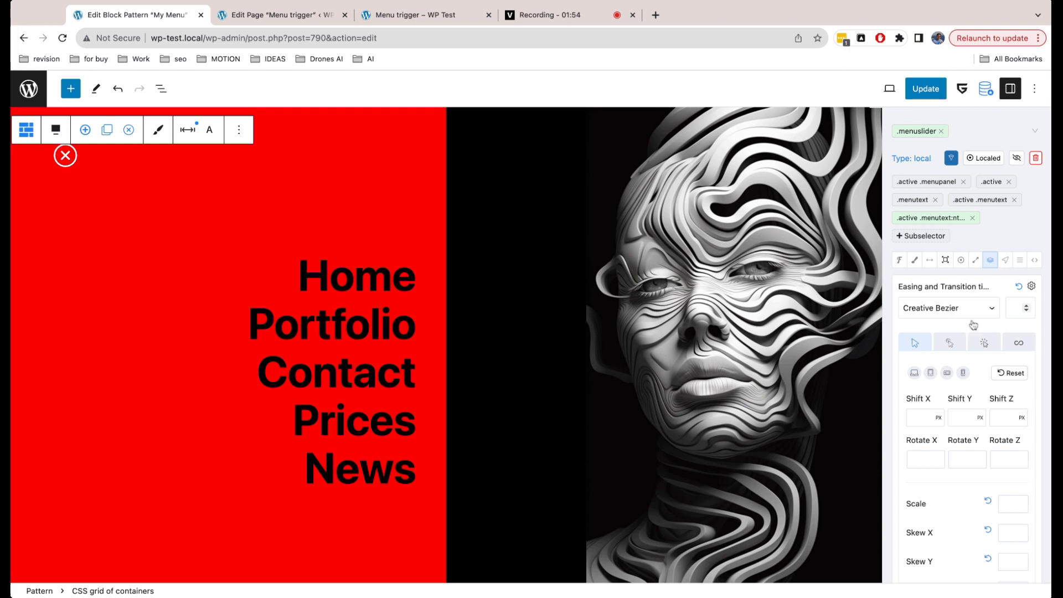
Set the transition delay to 0.4 for the .active .menutext:nth-child(2) subselector
left_click(1032, 287)
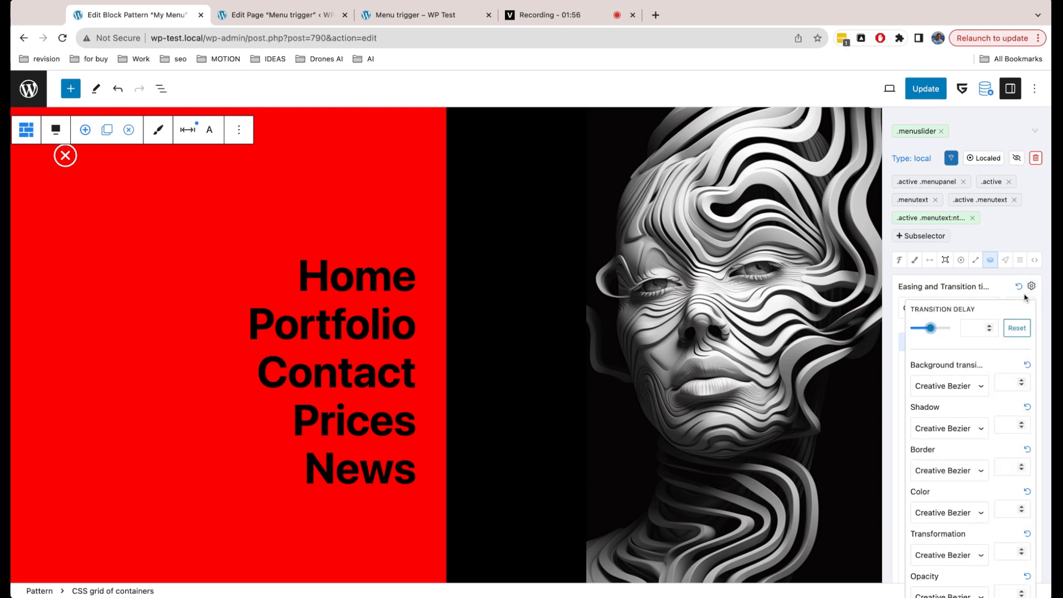
left_click(977, 327)
type("0.4")
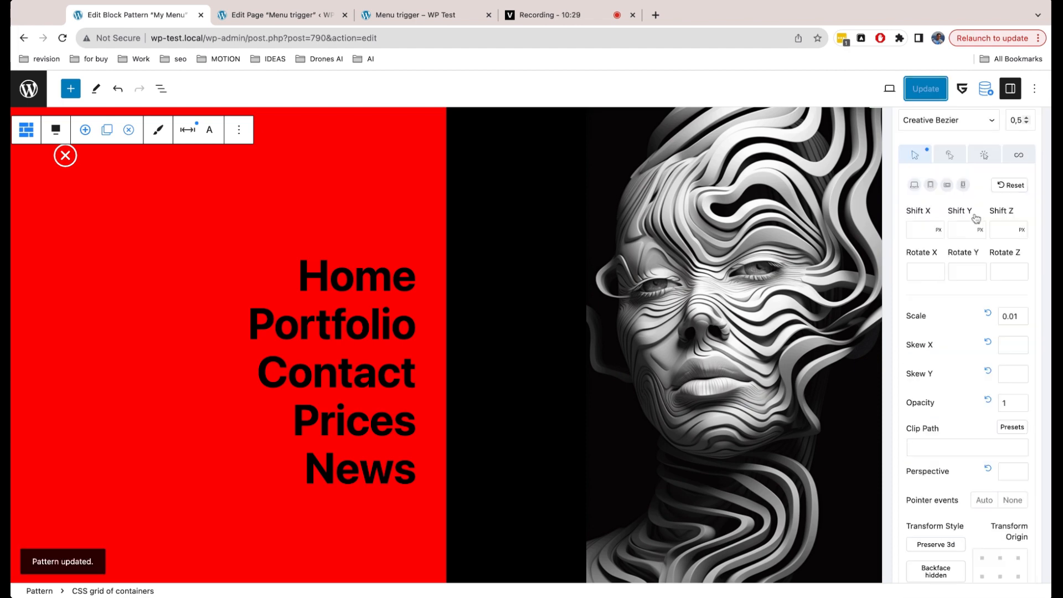
Set the transition delay of the .active .closebutton subselector to about 0.74 and save the pattern
scroll(979, 223, "up", 5)
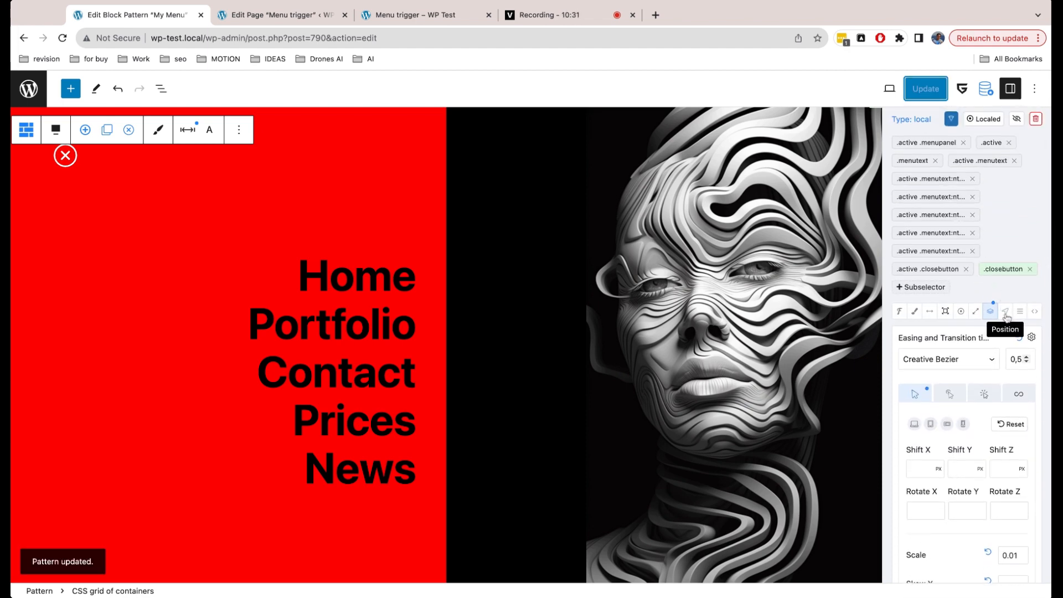
left_click(1031, 337)
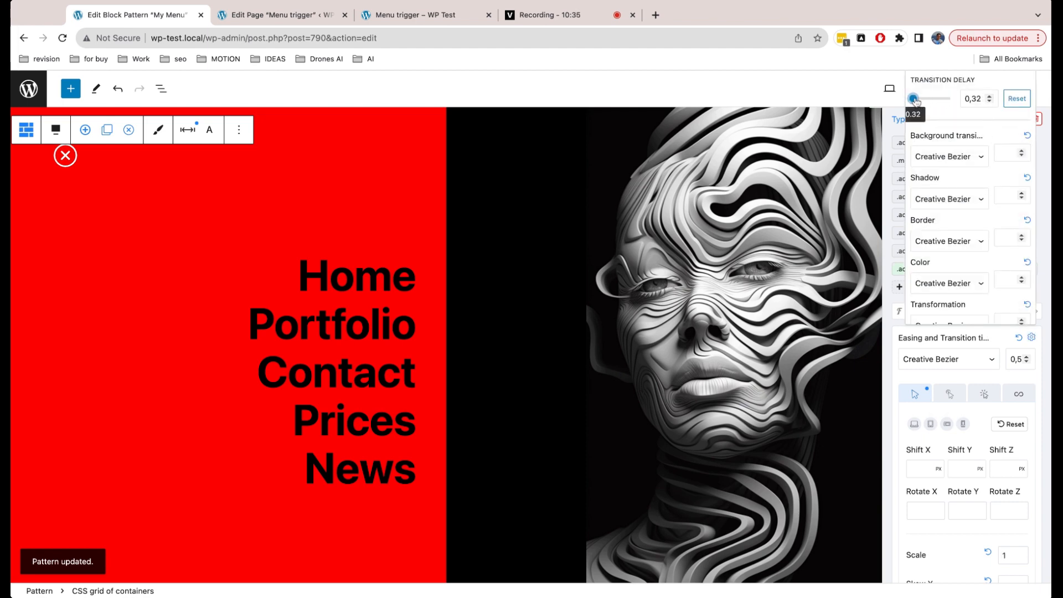
left_click_drag(915, 100, 917, 101)
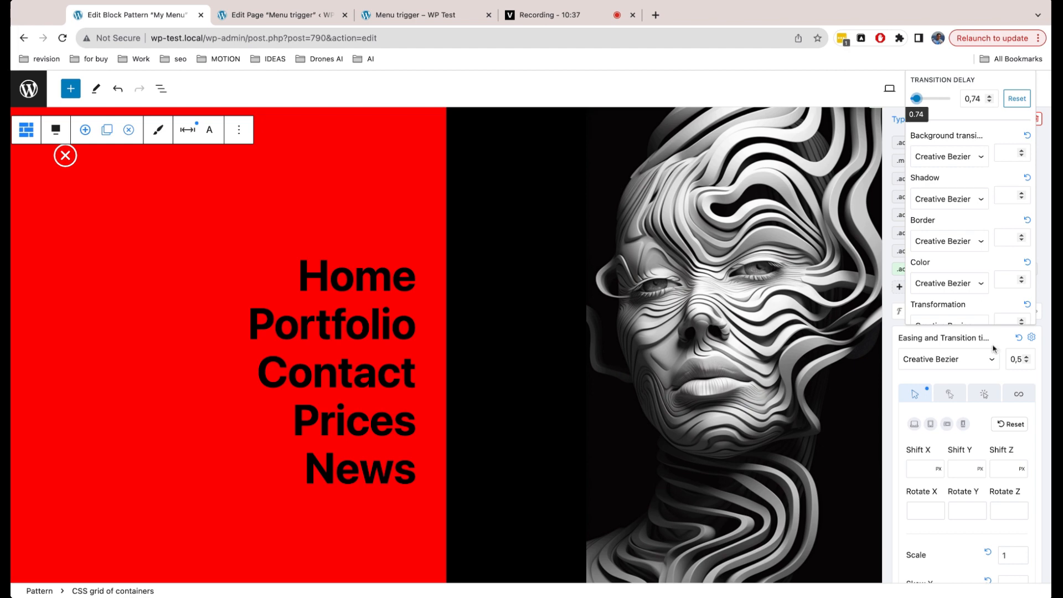
left_click(985, 377)
key("ctrl+s")
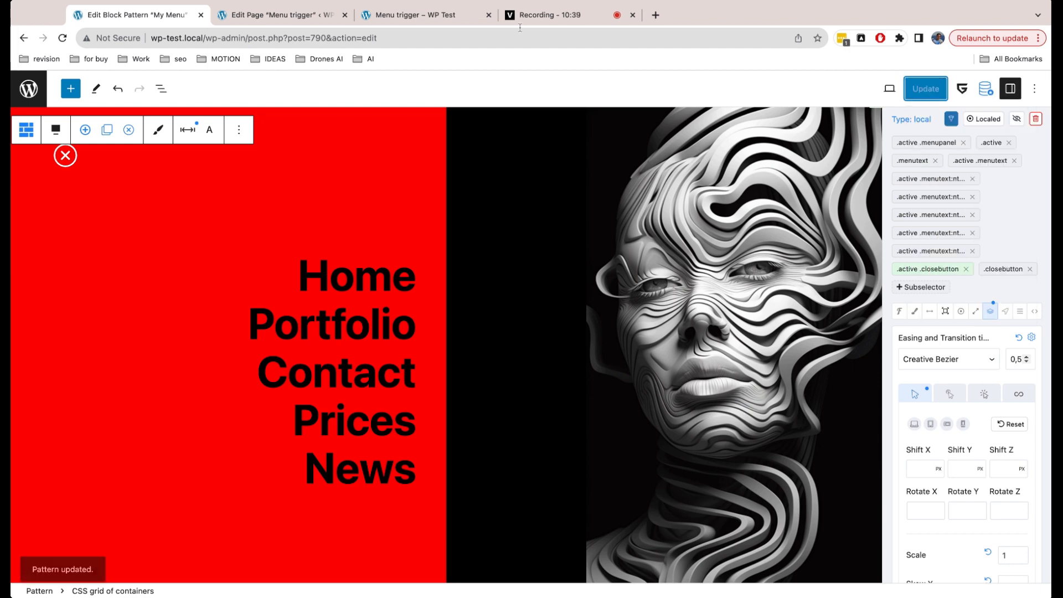
Reload the published Menu trigger page and repeatedly open and close the menu to check the text and close icon animations
left_click(400, 15)
left_click(62, 38)
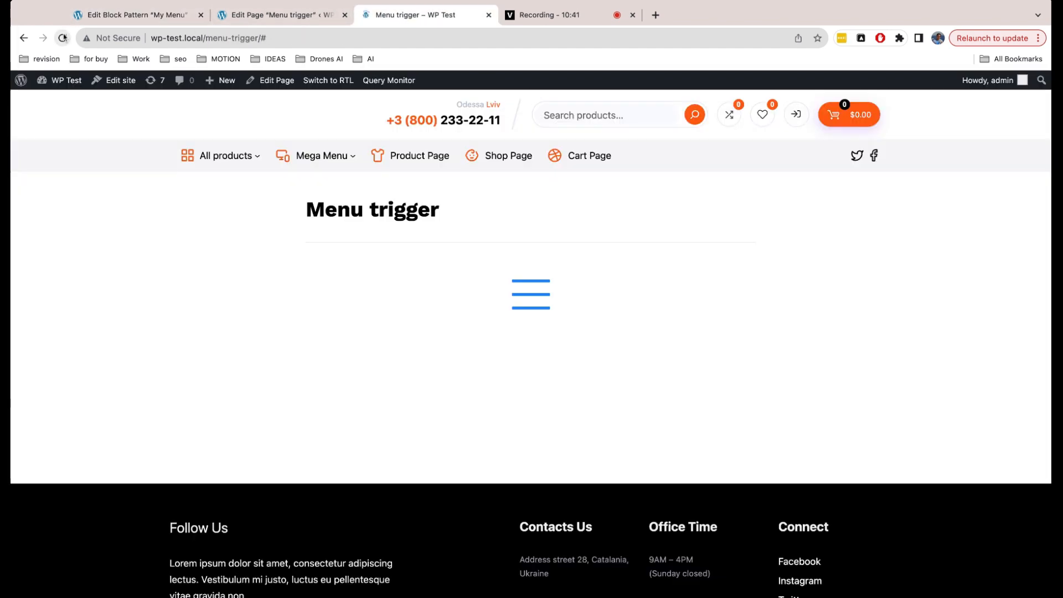
left_click(532, 295)
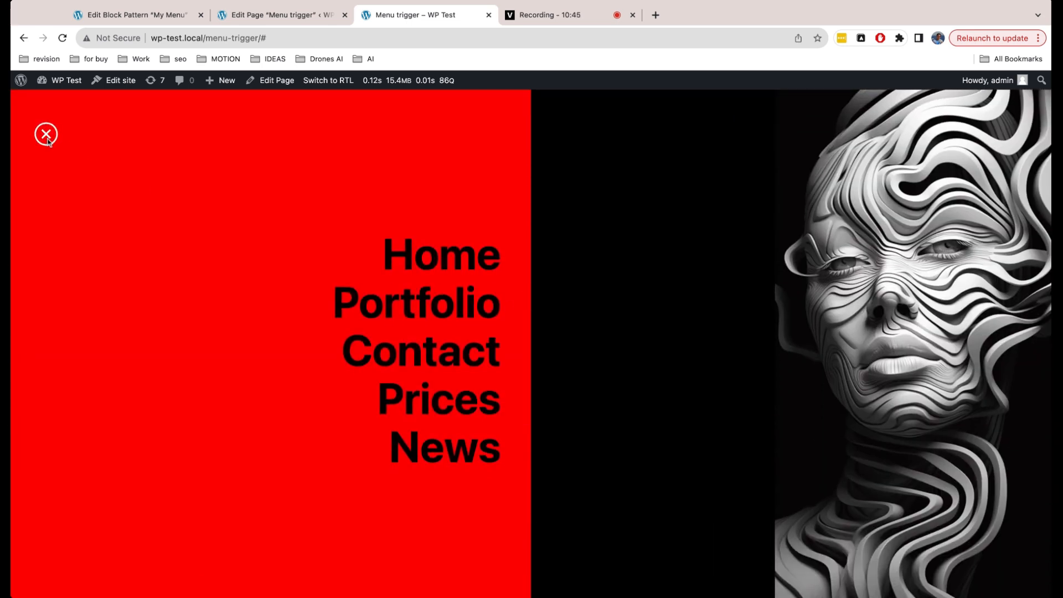
left_click(47, 134)
left_click(533, 292)
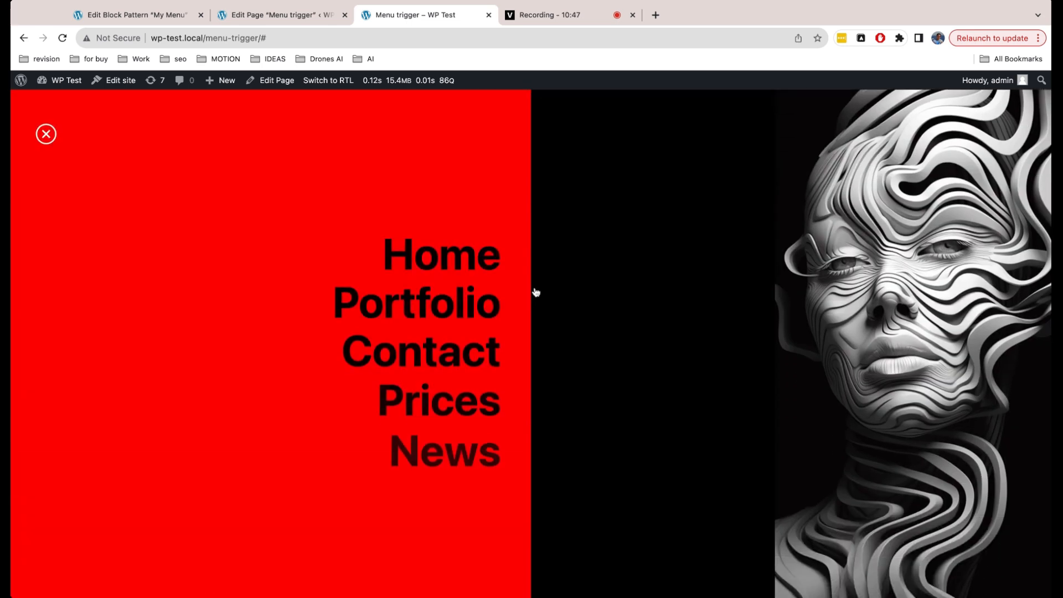
left_click(53, 136)
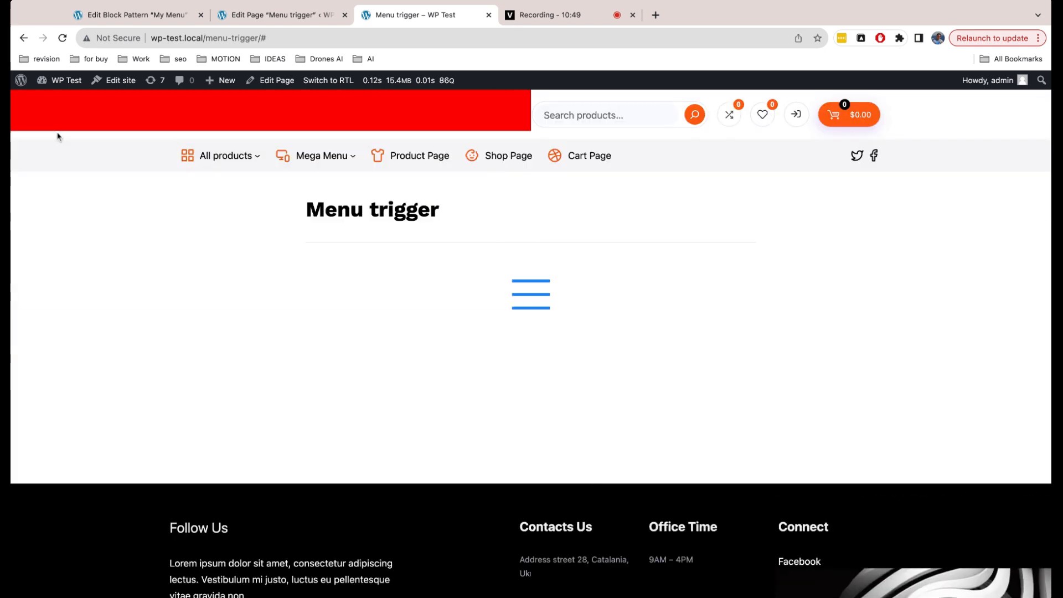
left_click(533, 295)
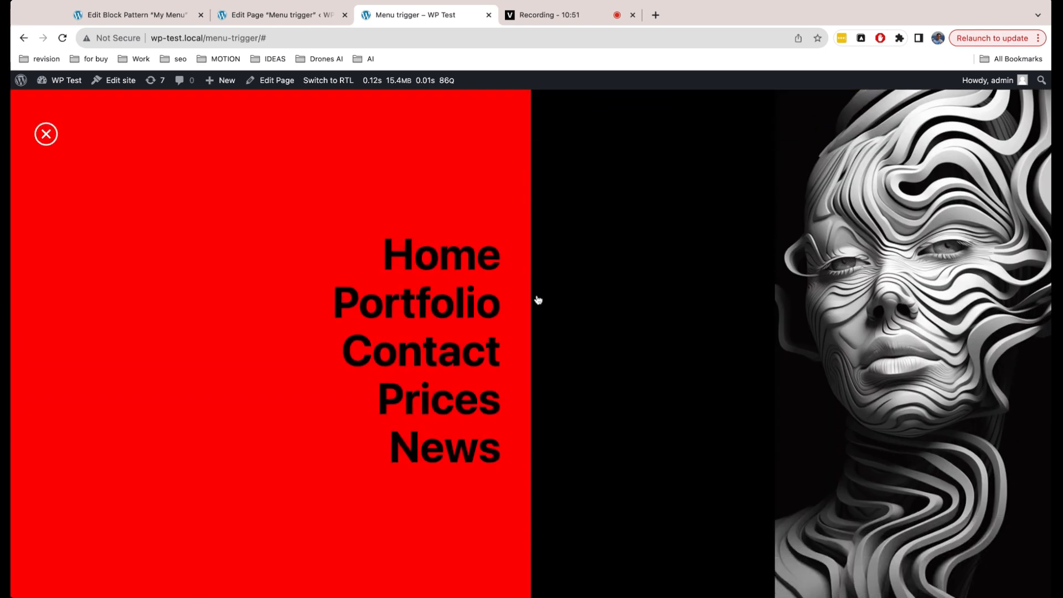
left_click(45, 134)
left_click(530, 298)
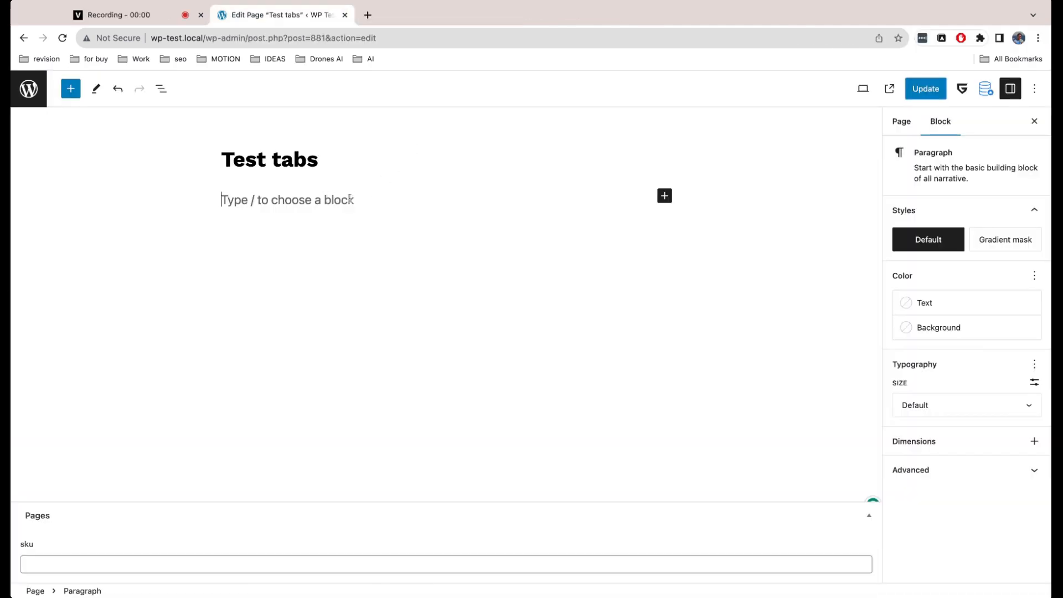
type("/tabs")
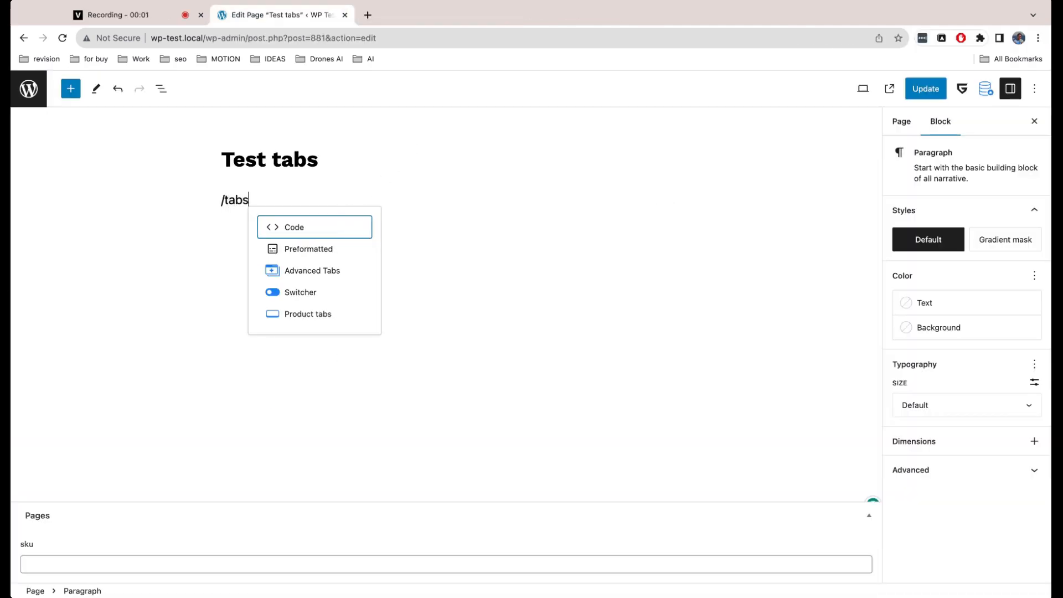
key("Down")
key("Down")
key("Return")
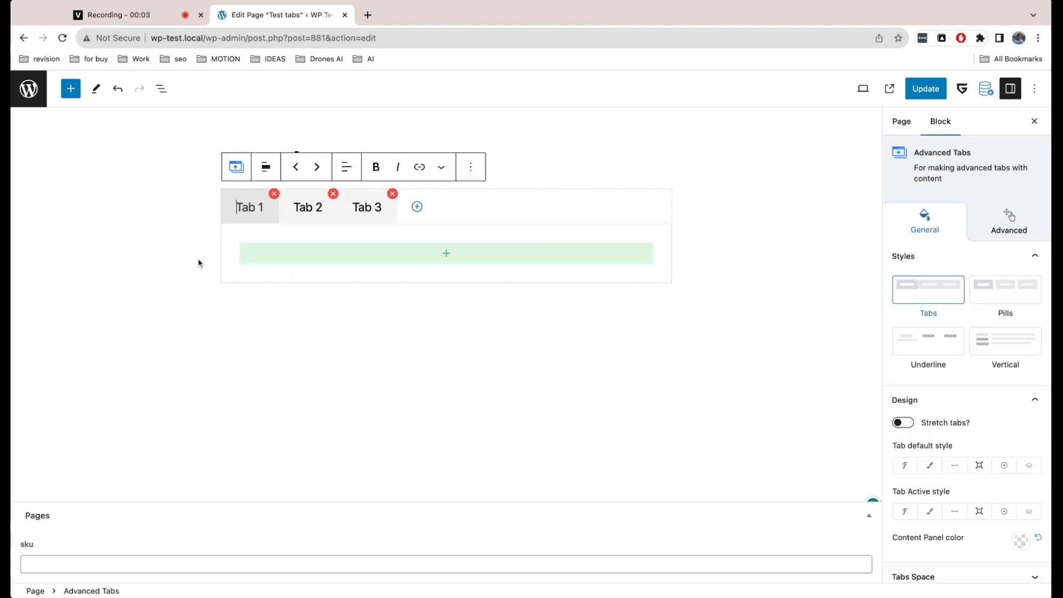
left_click(475, 166)
left_click(483, 397)
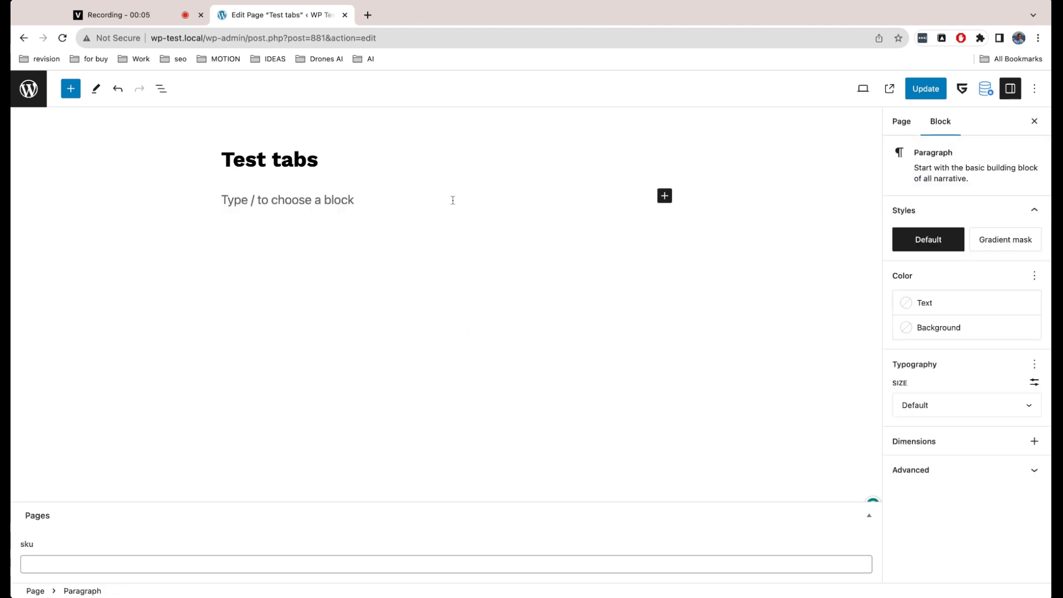
Insert a Container / Wrapper block below the Test tabs title and align it to full width
type("/contai")
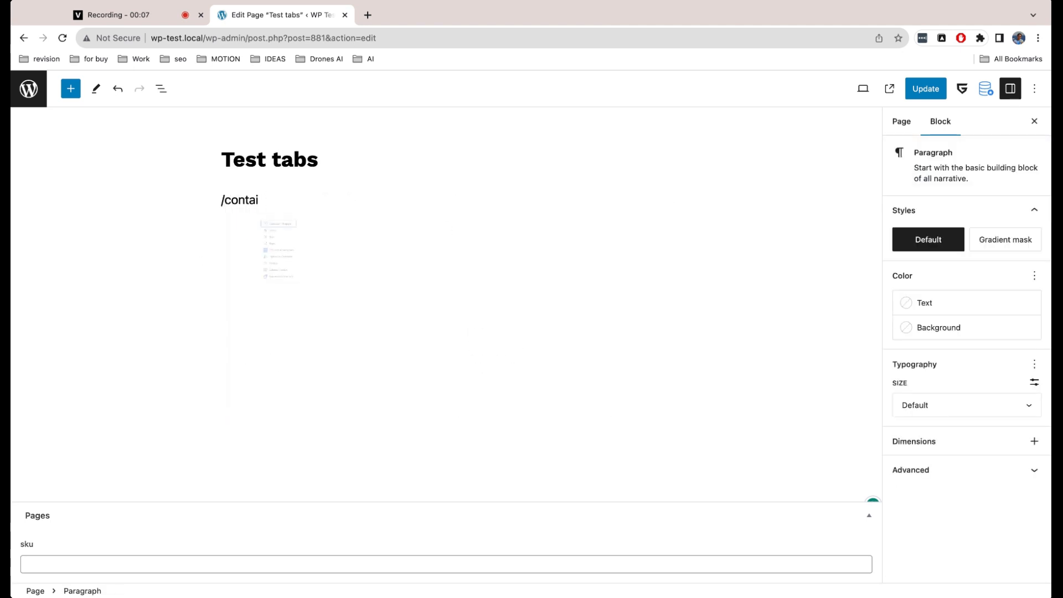
key("Return")
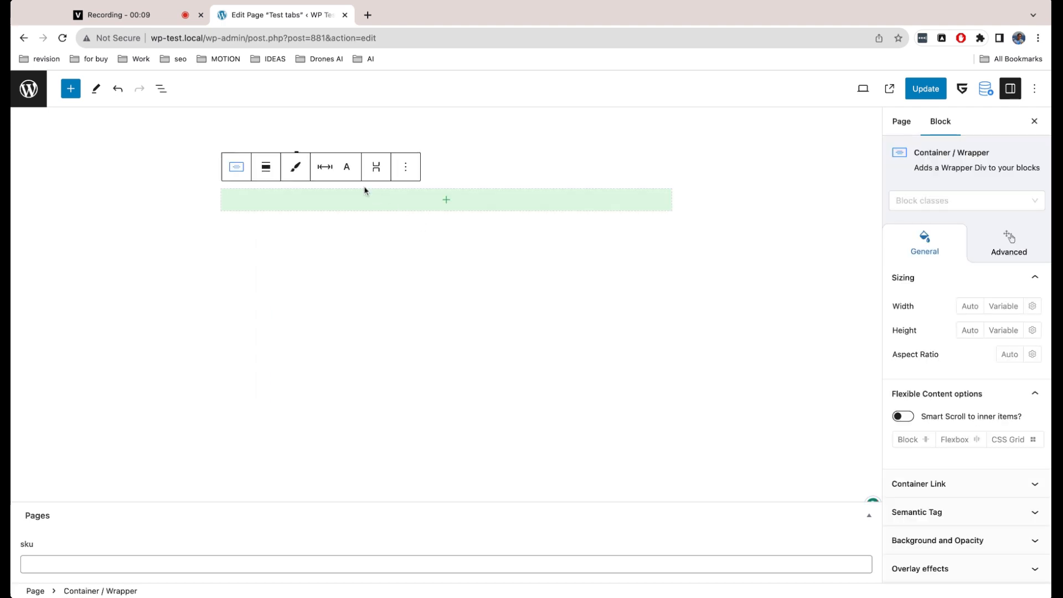
left_click(266, 167)
left_click(302, 254)
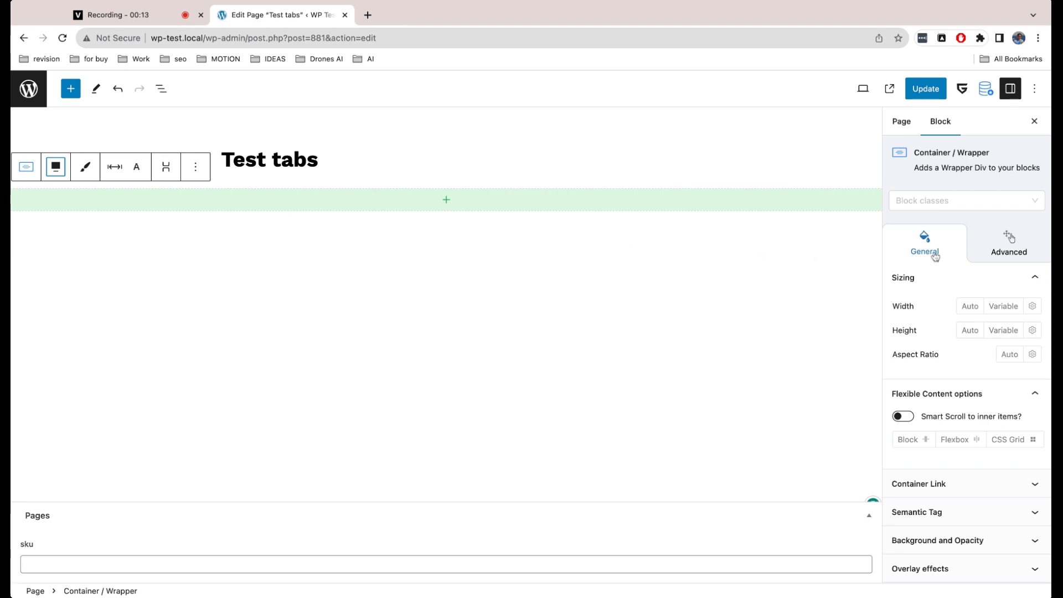
Set the container's position to Relative
left_click(1003, 249)
scroll(986, 398, "down", 5)
left_click(961, 456)
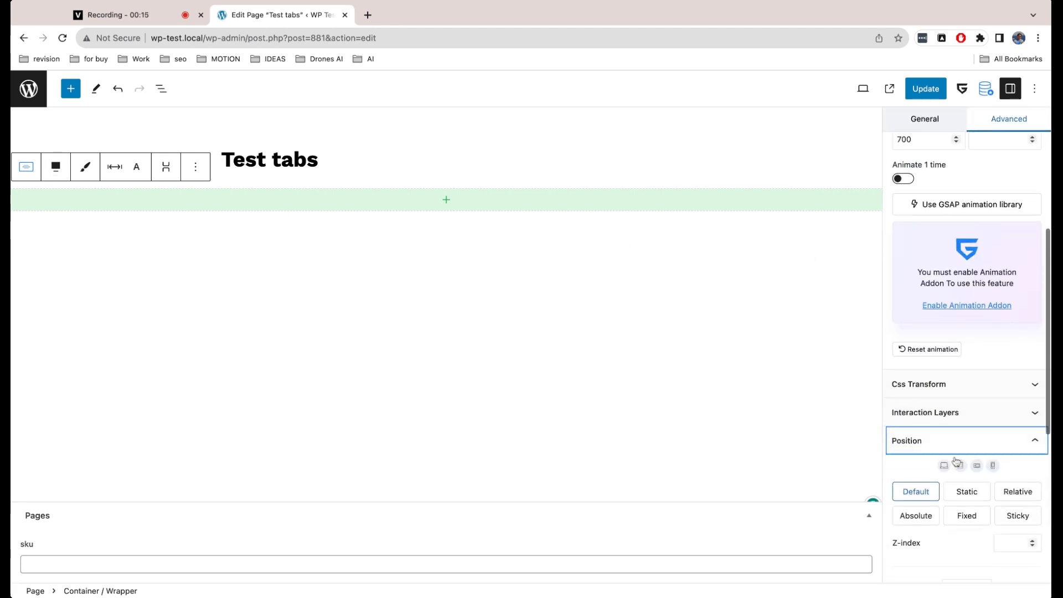
left_click(1018, 274)
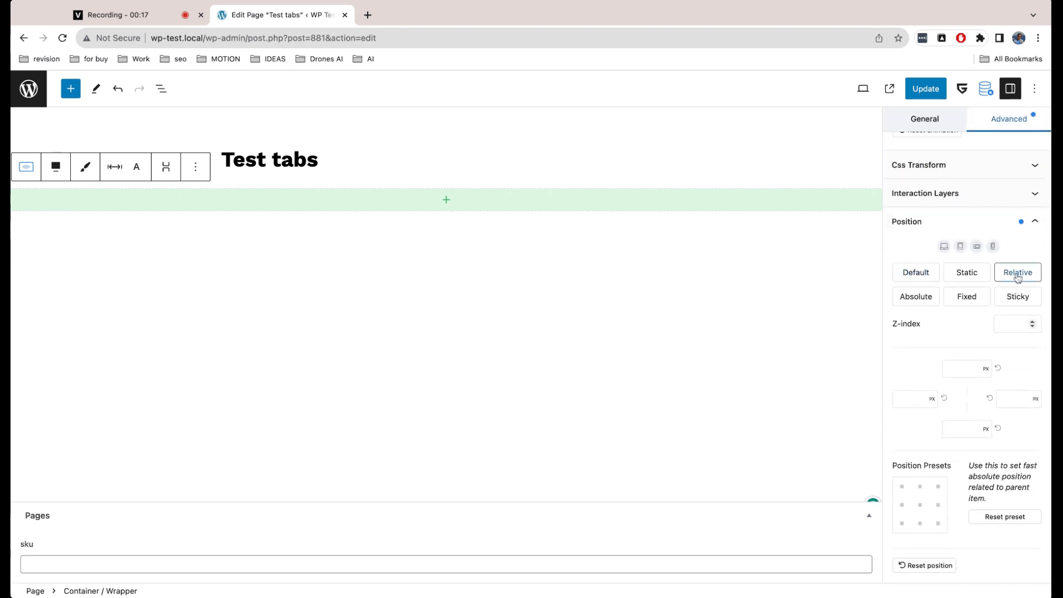
Save the page and insert a nested Container / Wrapper block inside the full-width container
left_click(927, 90)
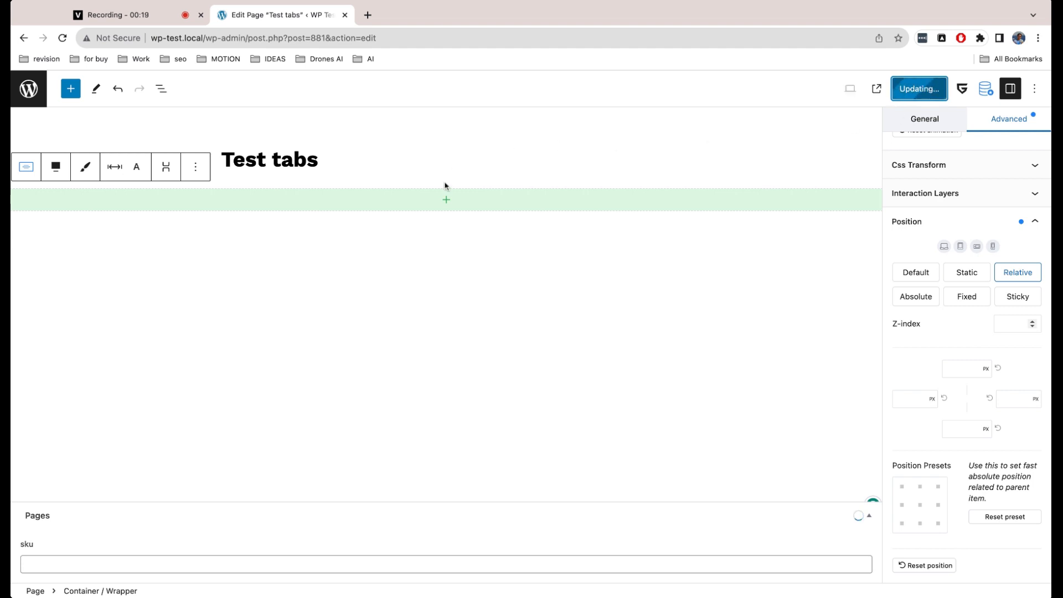
left_click(452, 201)
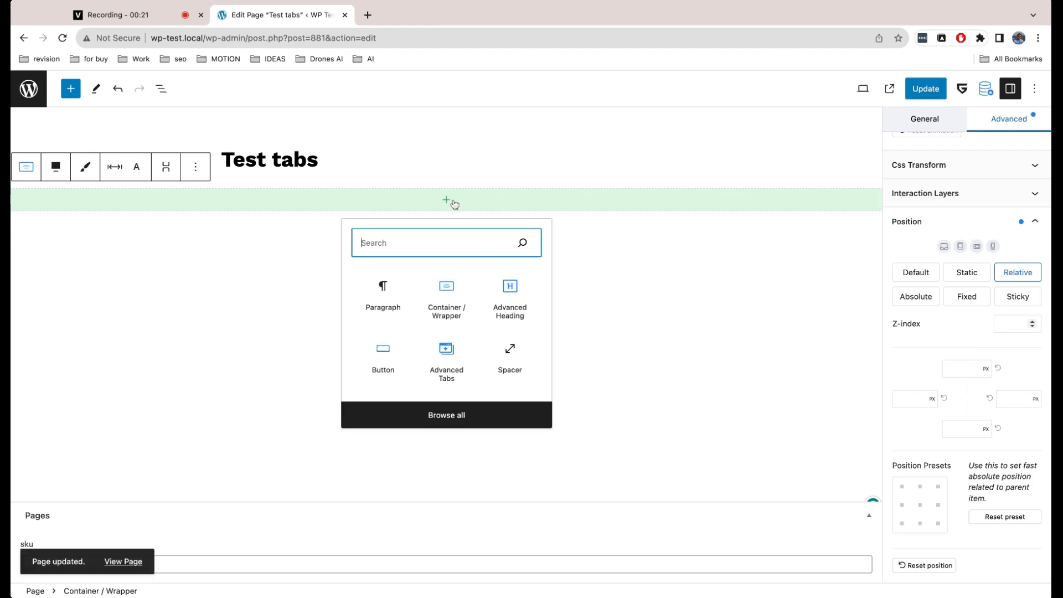
left_click(443, 288)
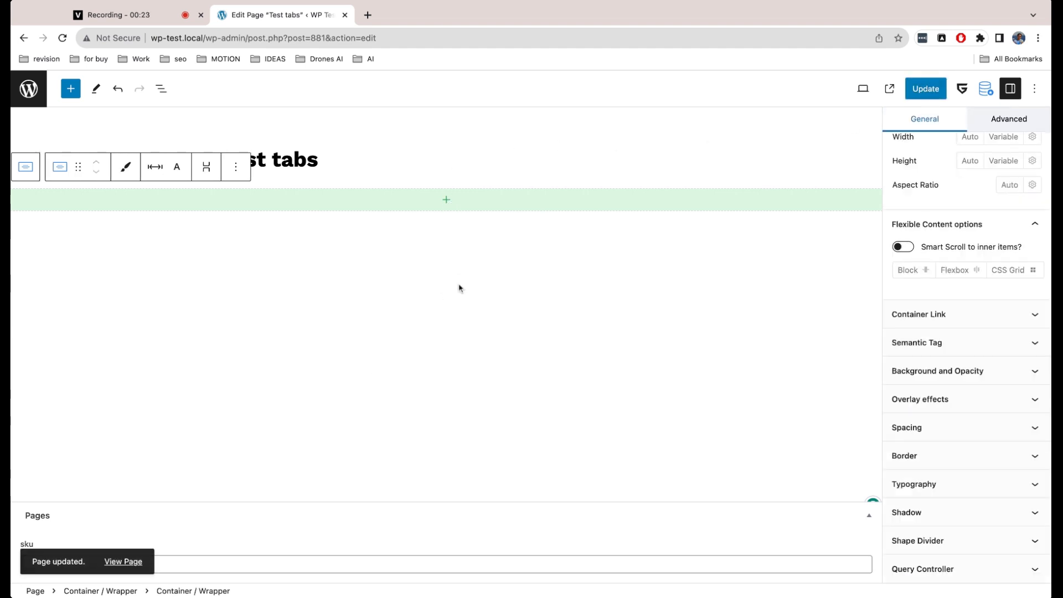
Set the inner container's background image to the dark portrait of the woman with flame-coloured hair from the media library
left_click(926, 370)
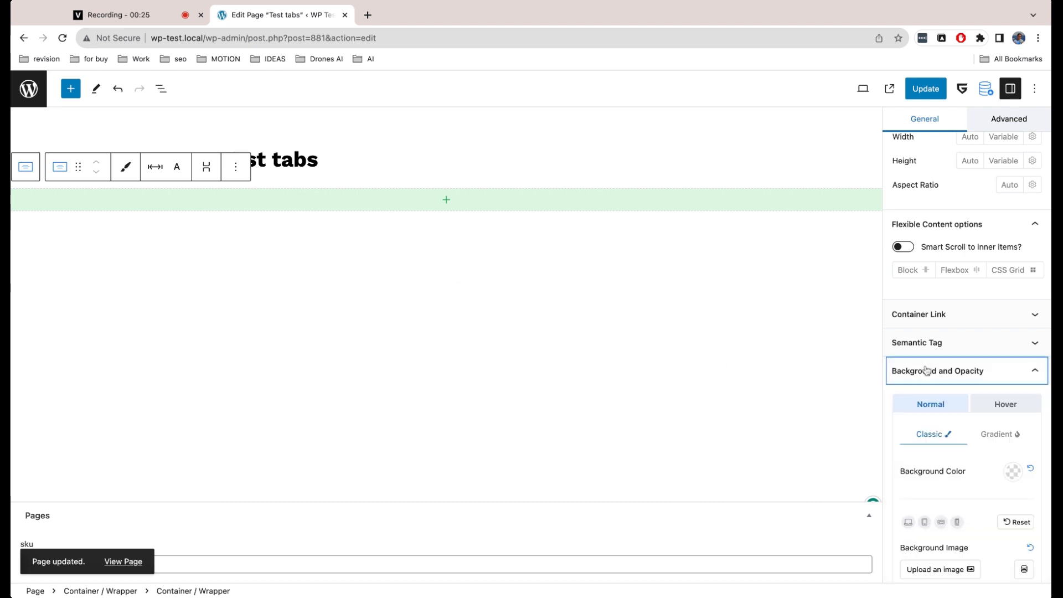
scroll(927, 370, "down", 3)
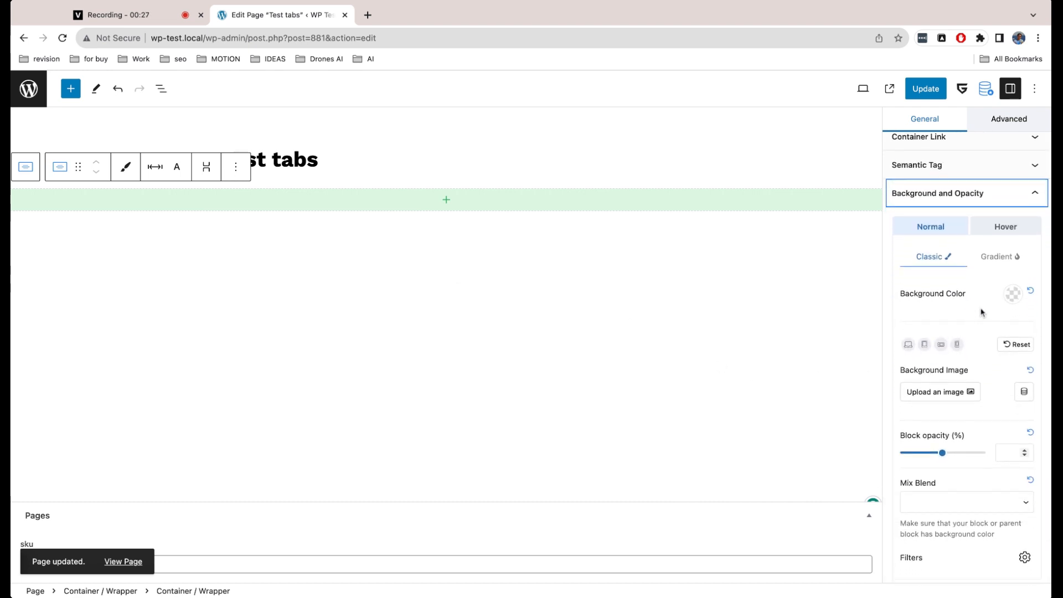
left_click(970, 391)
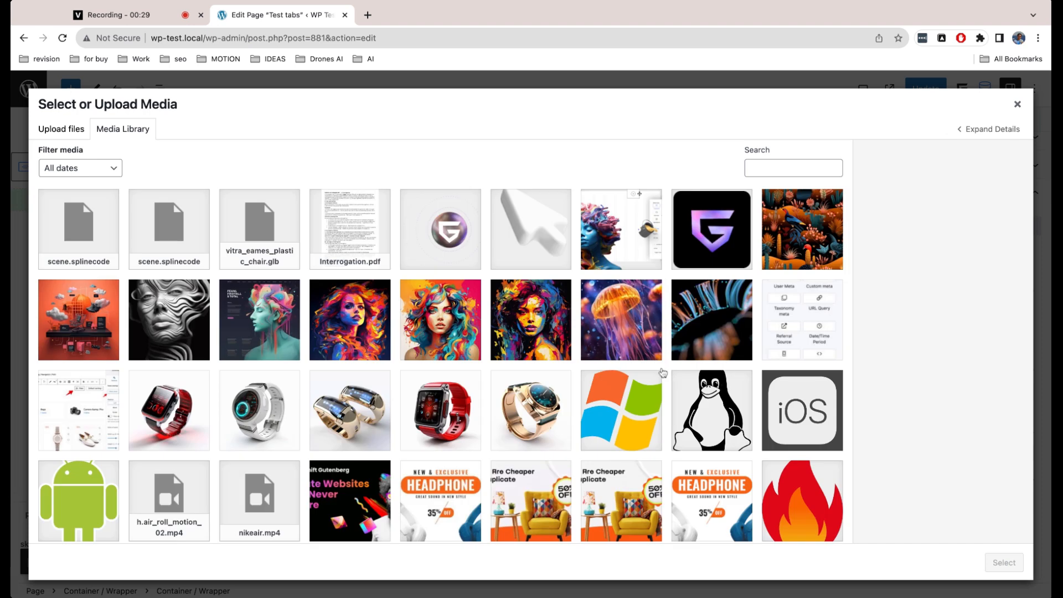
left_click(377, 335)
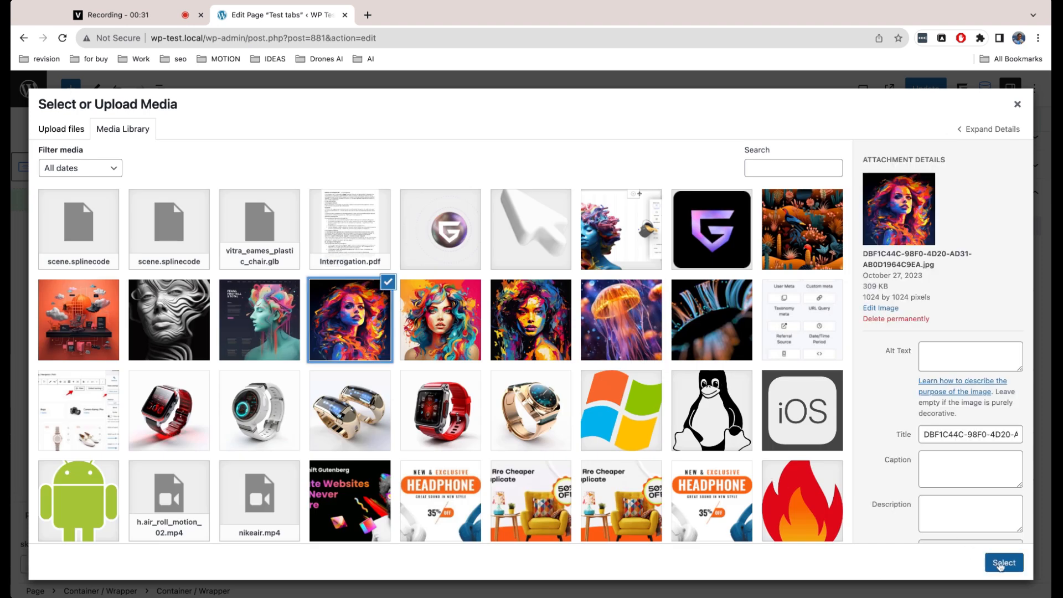
left_click(1002, 563)
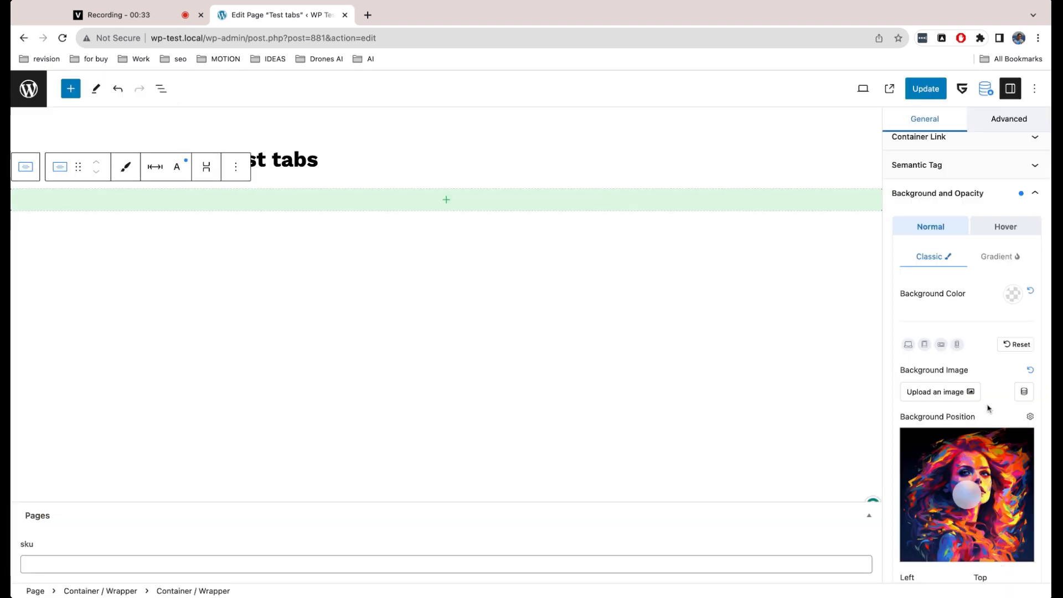
Add a new local class named imagetab to the inner container
scroll(989, 410, "up", 10)
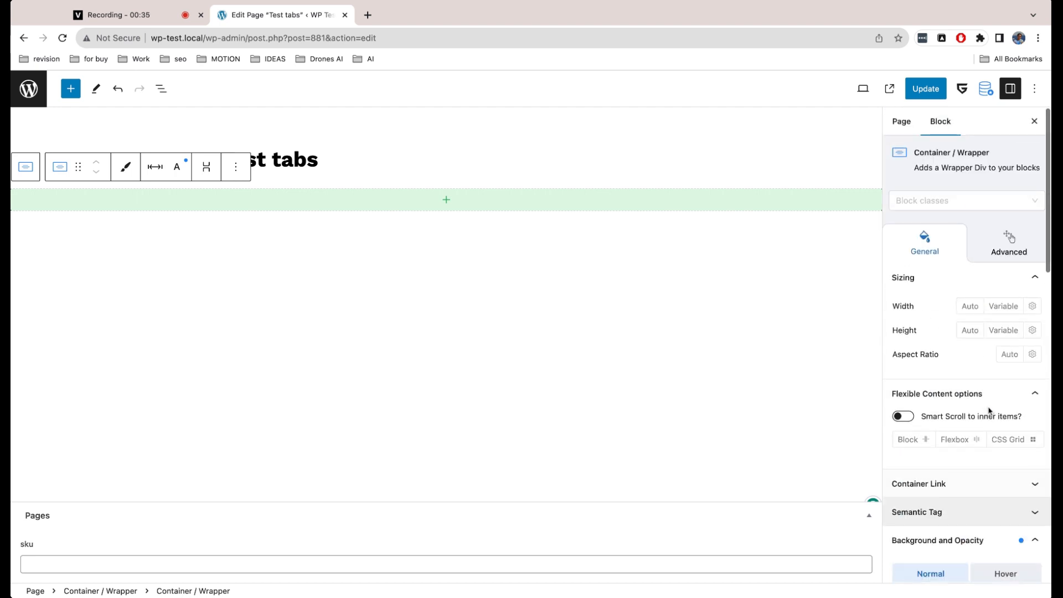
left_click(949, 198)
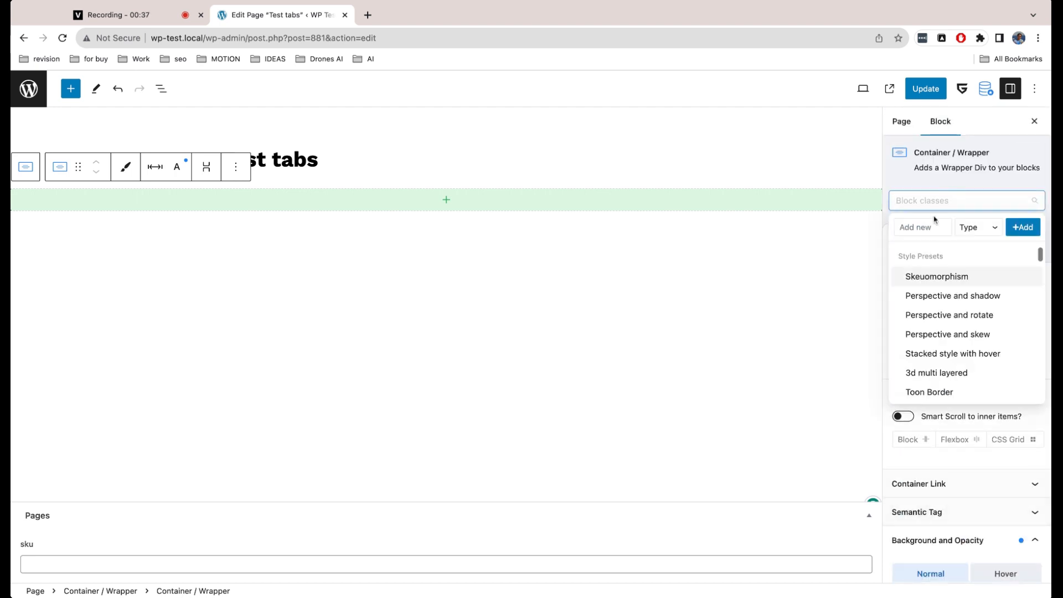
left_click(929, 224)
type("imagetab")
left_click(973, 228)
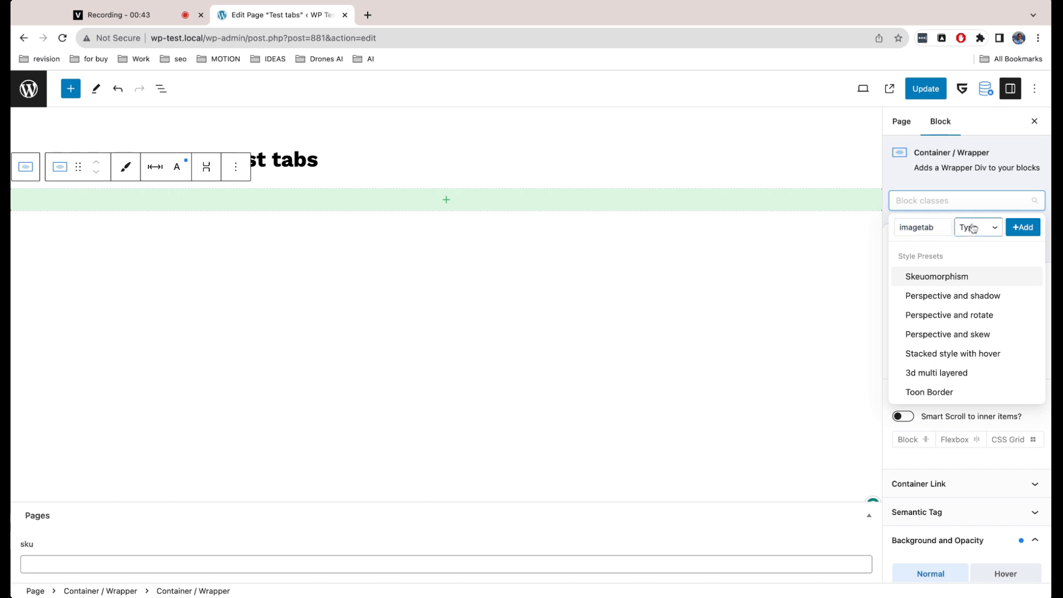
left_click(975, 239)
left_click(1022, 227)
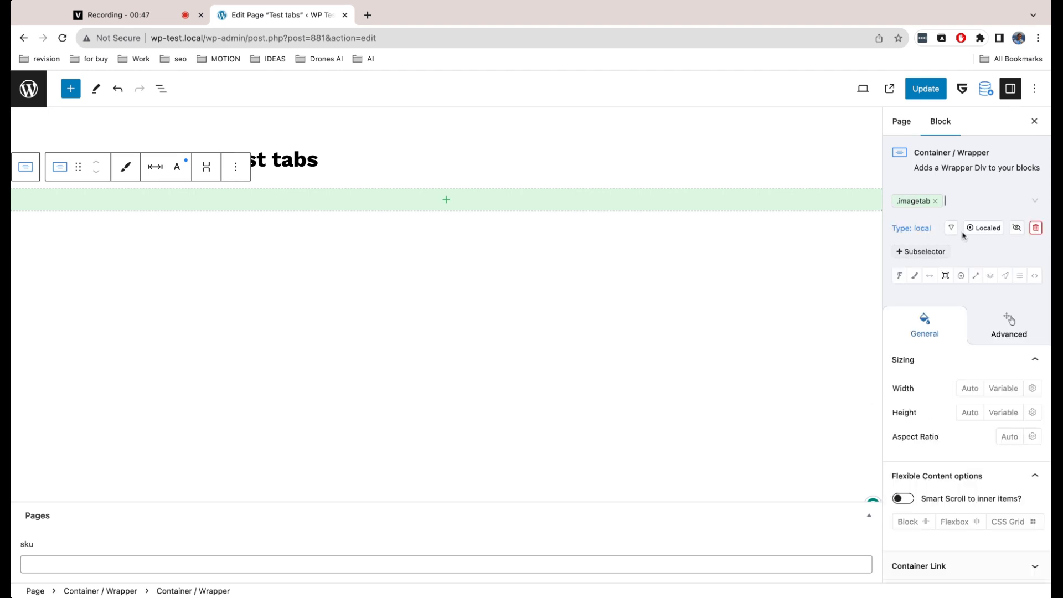
Set the minimum height of the .imagetab class to 600 px
left_click(976, 276)
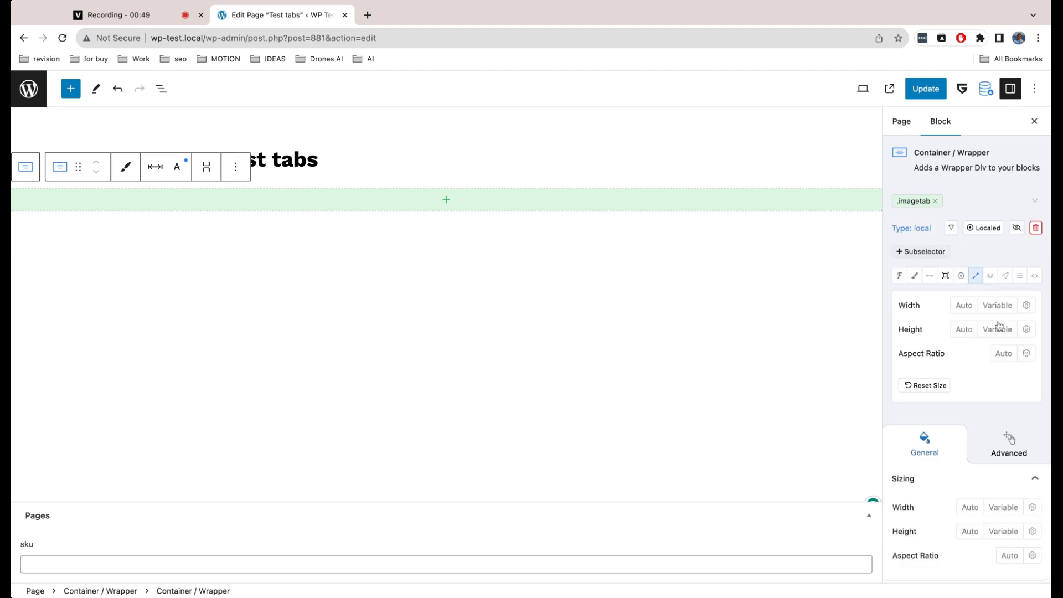
left_click(1026, 329)
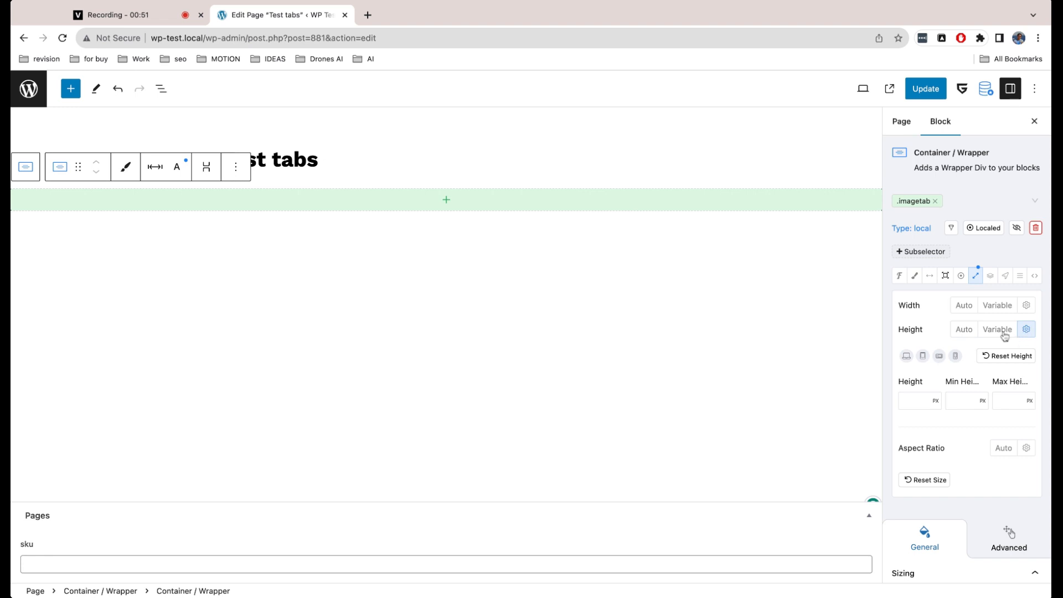
left_click(970, 396)
type("600")
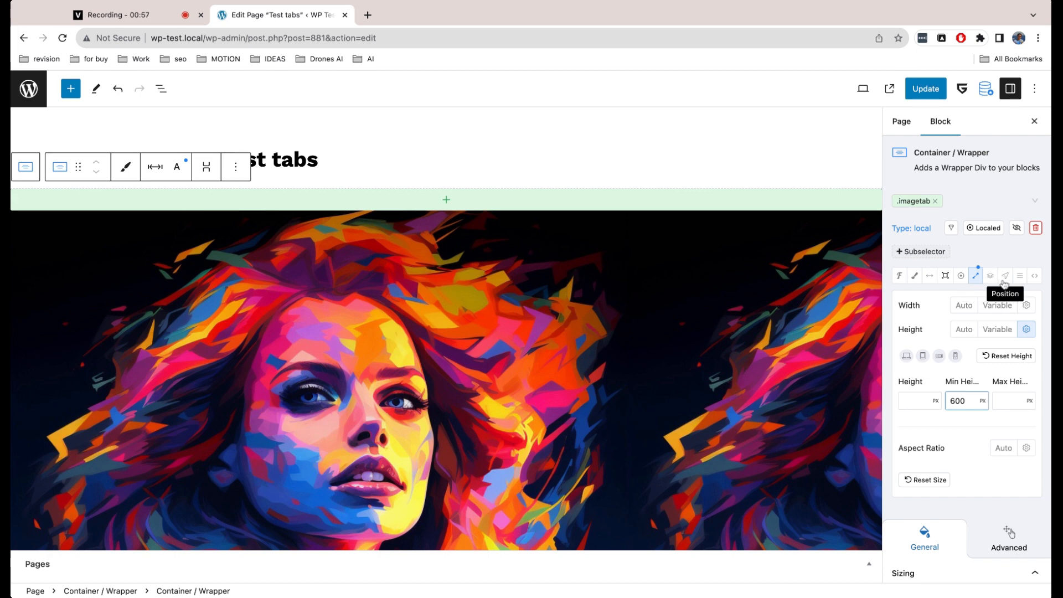
Set the .imagetab class position to Absolute with left, top, bottom and right offsets of 0 px
left_click(1004, 277)
scroll(991, 280, "down", 2)
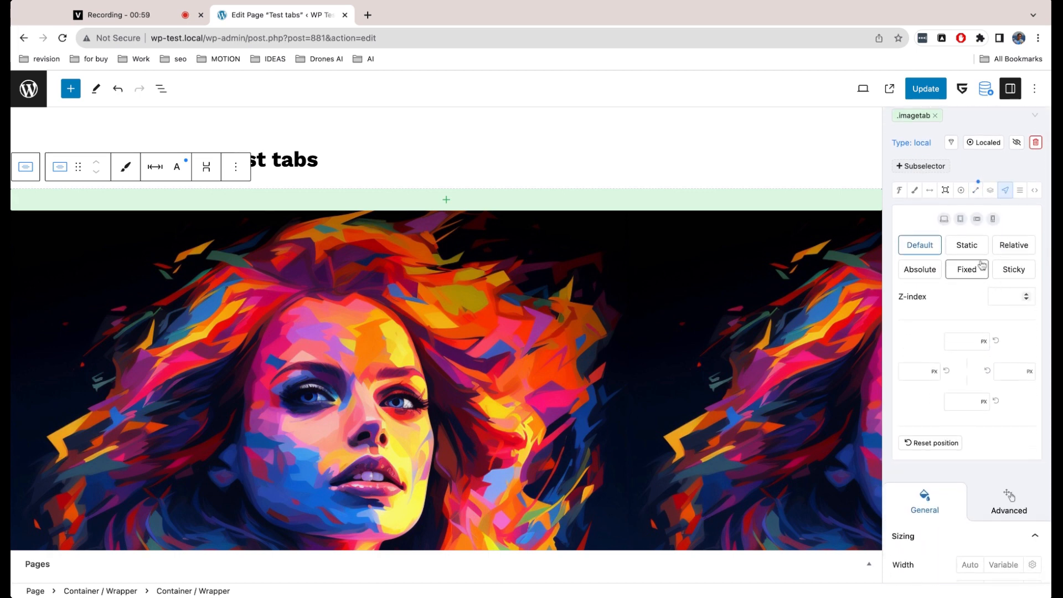
left_click(920, 269)
left_click(919, 368)
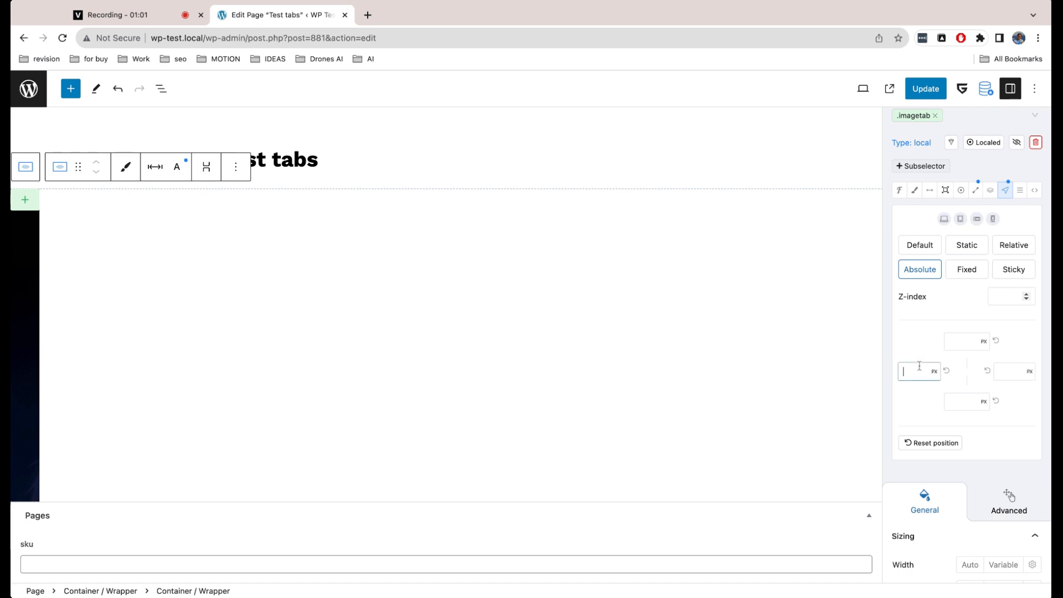
type("0")
left_click(970, 341)
type("0")
left_click(964, 402)
type("0")
left_click(1007, 372)
type("0")
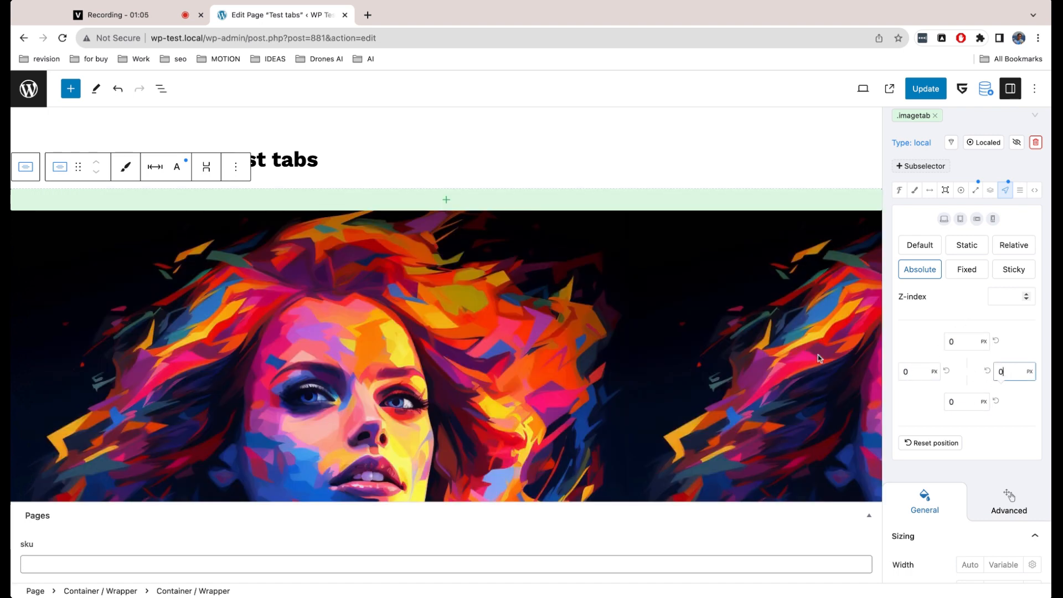
Insert a Spacer block inside the .imagetab container
left_click(596, 207)
type("spac")
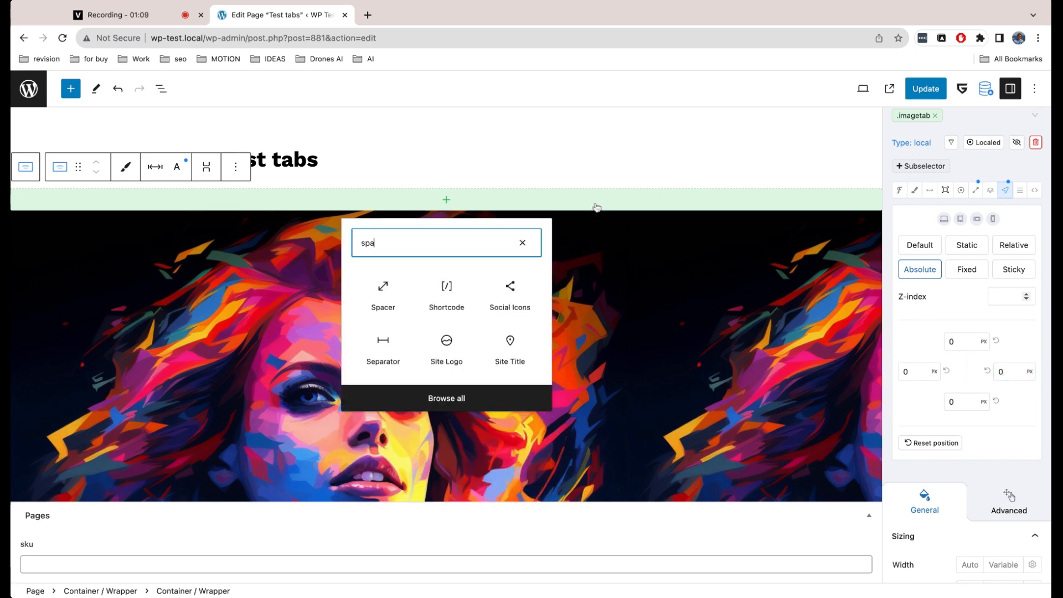
left_click(396, 290)
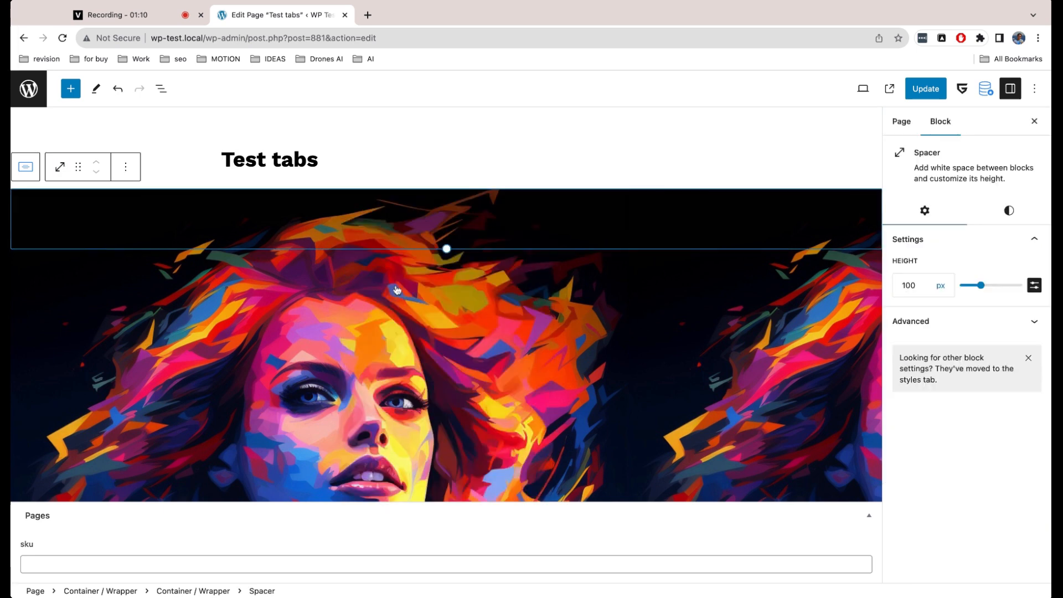
Set the image container's background to Cover with no repeat, positioned at 52% left and 40% top, and save the page
left_click(503, 341)
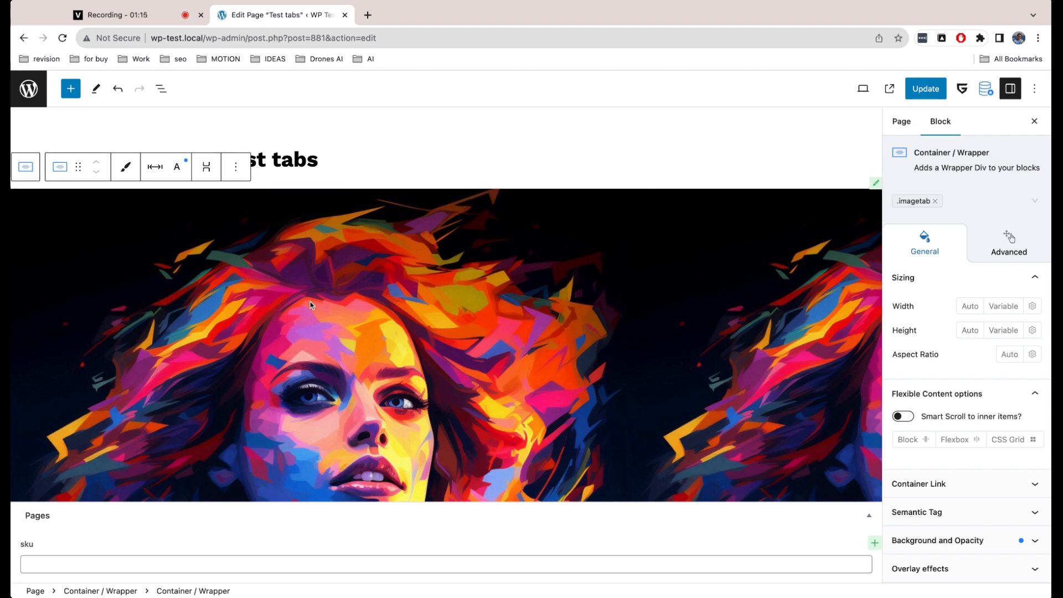
scroll(950, 468, "down", 3)
left_click(949, 467)
scroll(952, 467, "down", 8)
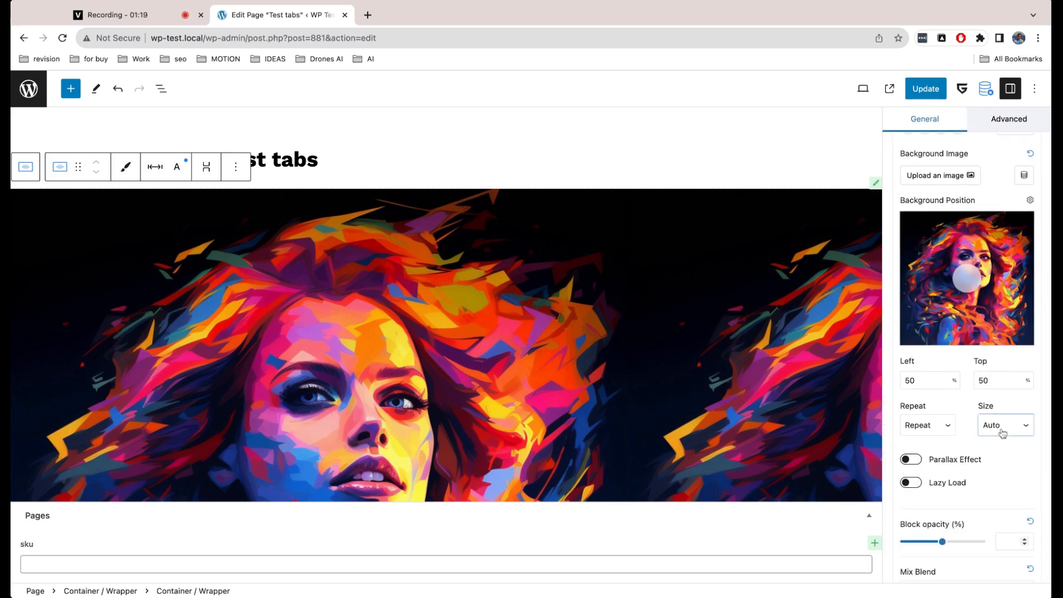
left_click(1003, 434)
left_click(1006, 442)
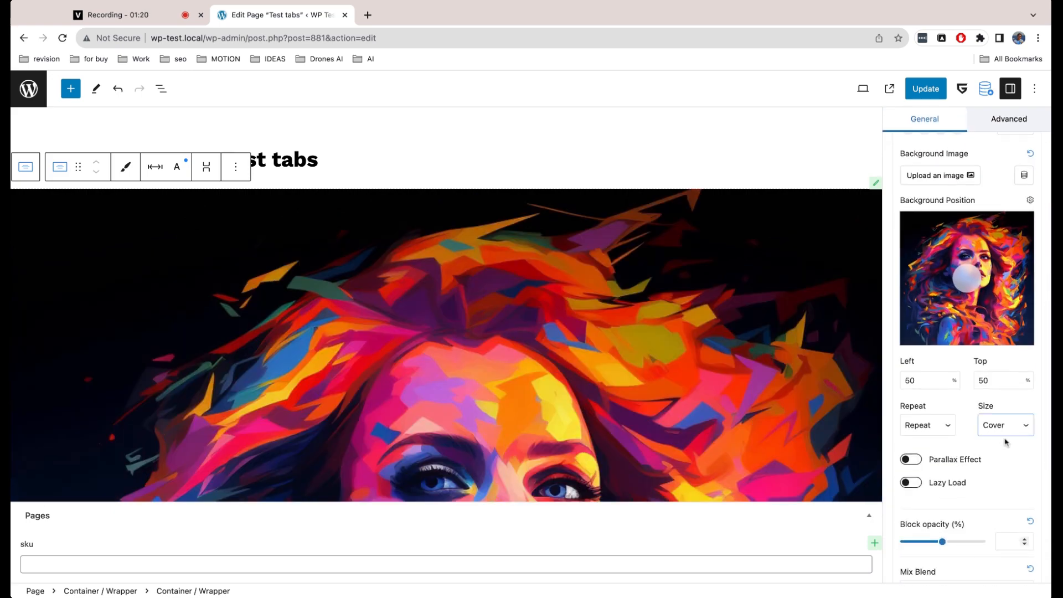
left_click(929, 434)
left_click(933, 443)
mouse_move(966, 277)
left_mouse_down()
mouse_move(970, 296)
mouse_move(969, 265)
left_mouse_up()
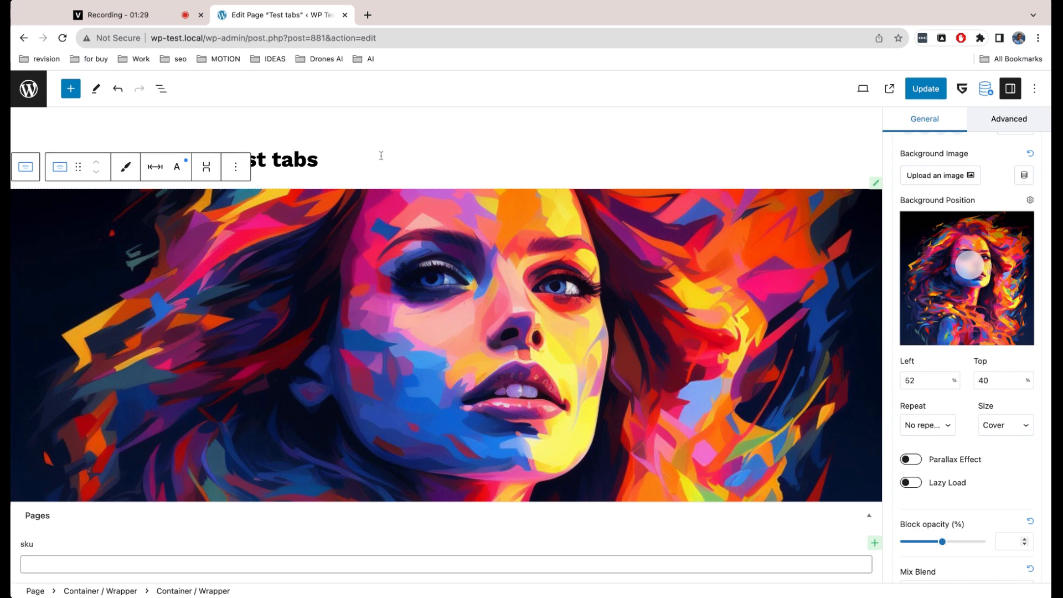
left_click(926, 89)
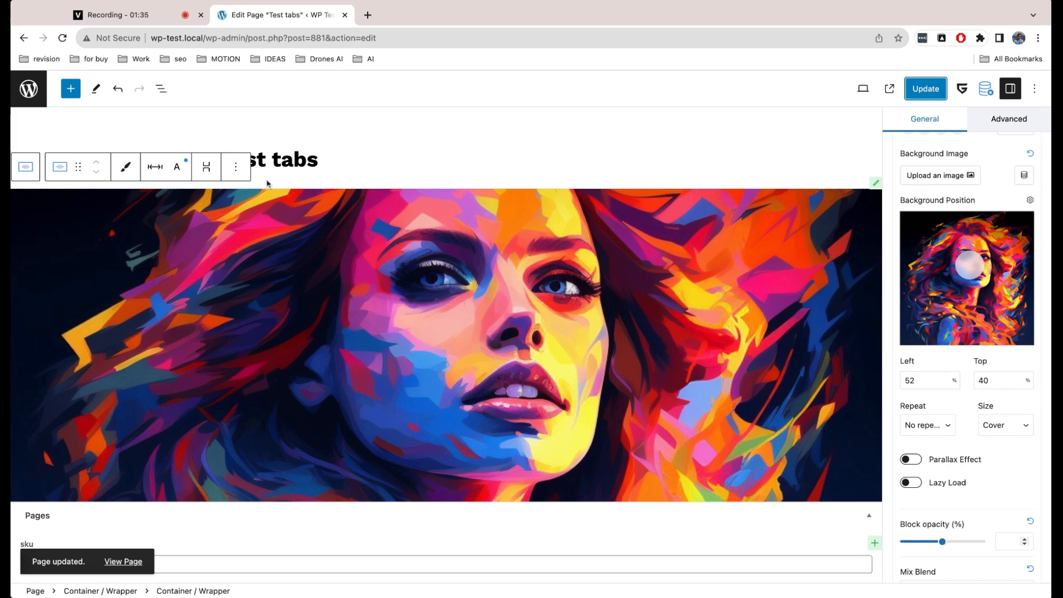
Duplicate the image container and change the copy's background to the portrait with blue hair on an orange and pink backdrop
left_click(235, 166)
left_click(258, 206)
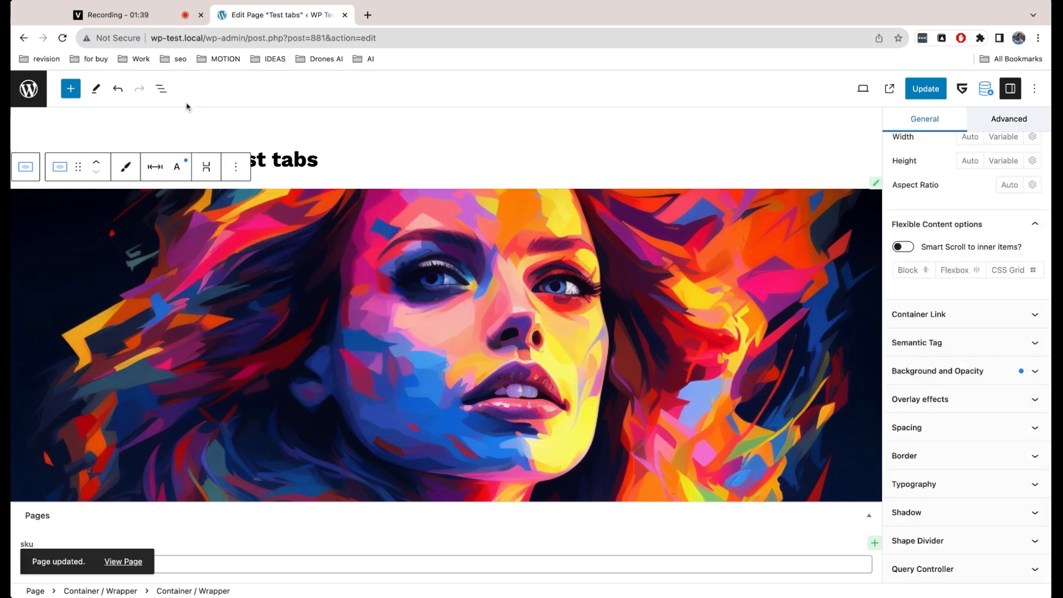
left_click(161, 88)
left_click(938, 371)
scroll(967, 360, "down", 5)
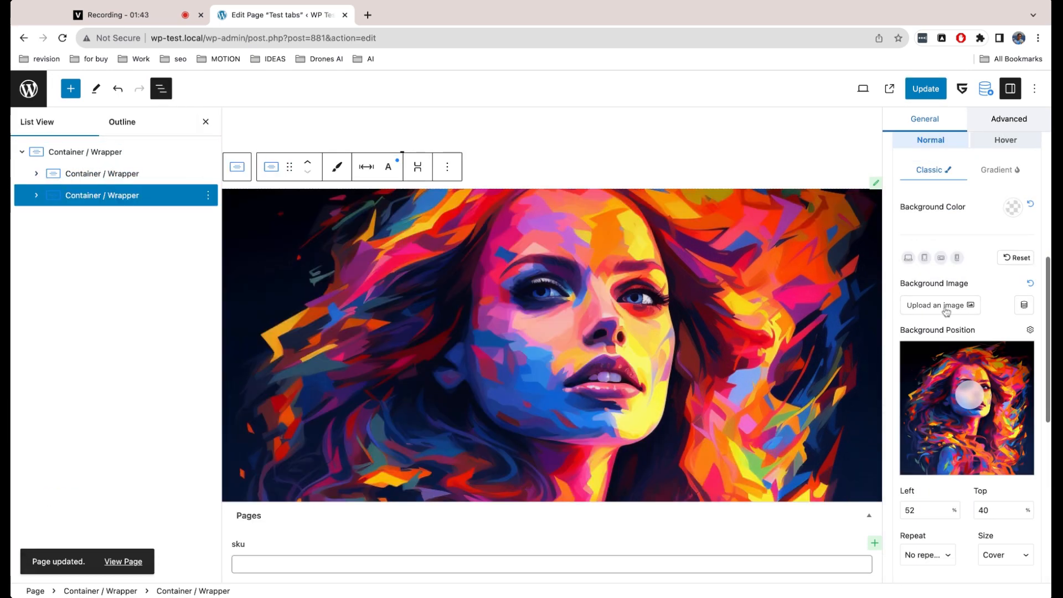
left_click(941, 304)
left_click(1002, 562)
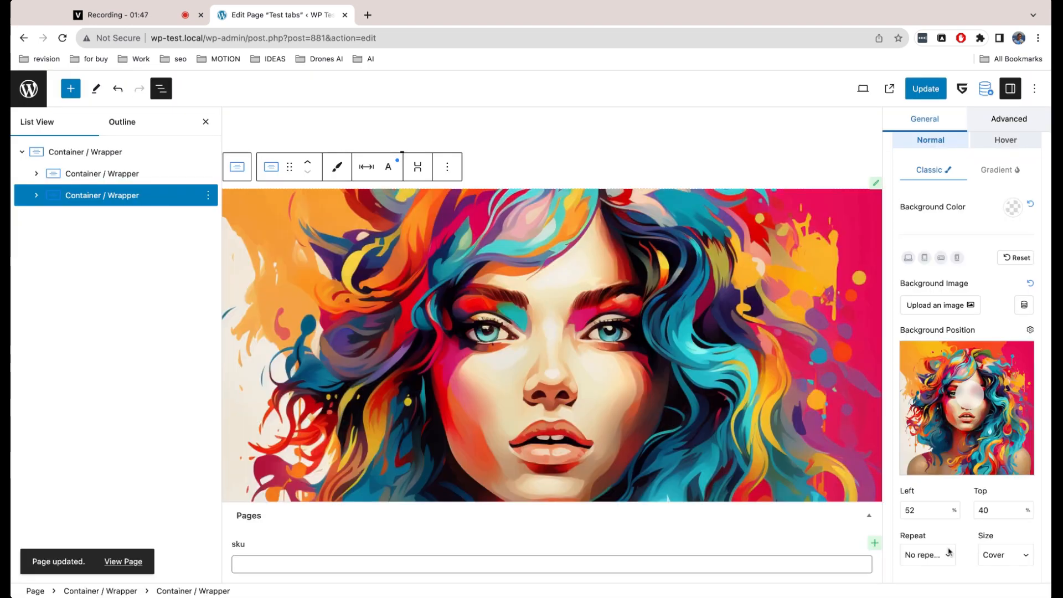
Duplicate the second image container and change the new copy's background to the dark portrait with the yellow and blue face
right_click(463, 223)
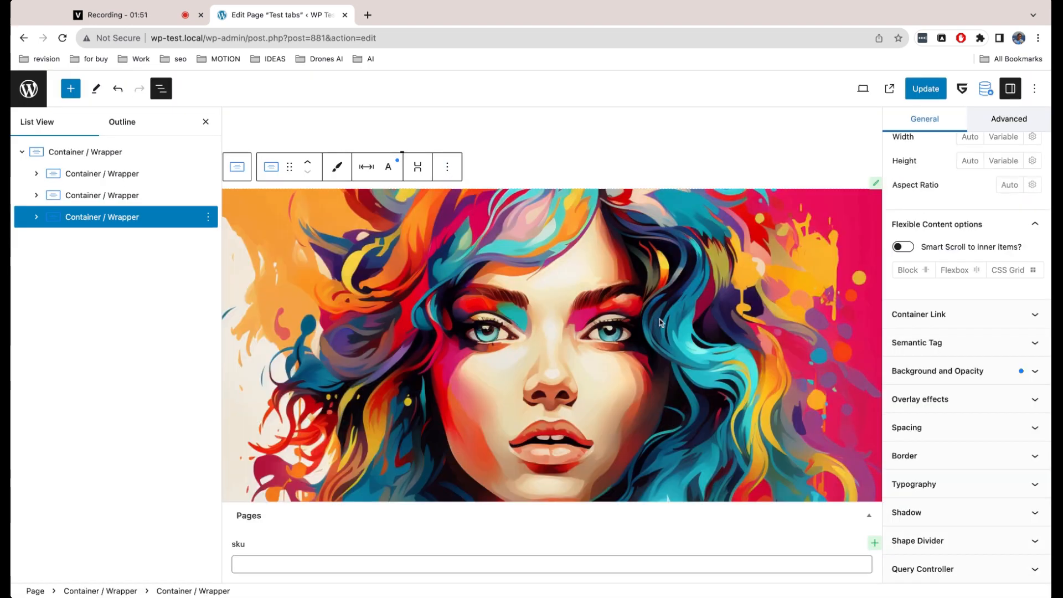
left_click(933, 370)
scroll(934, 369, "down", 5)
left_click(944, 288)
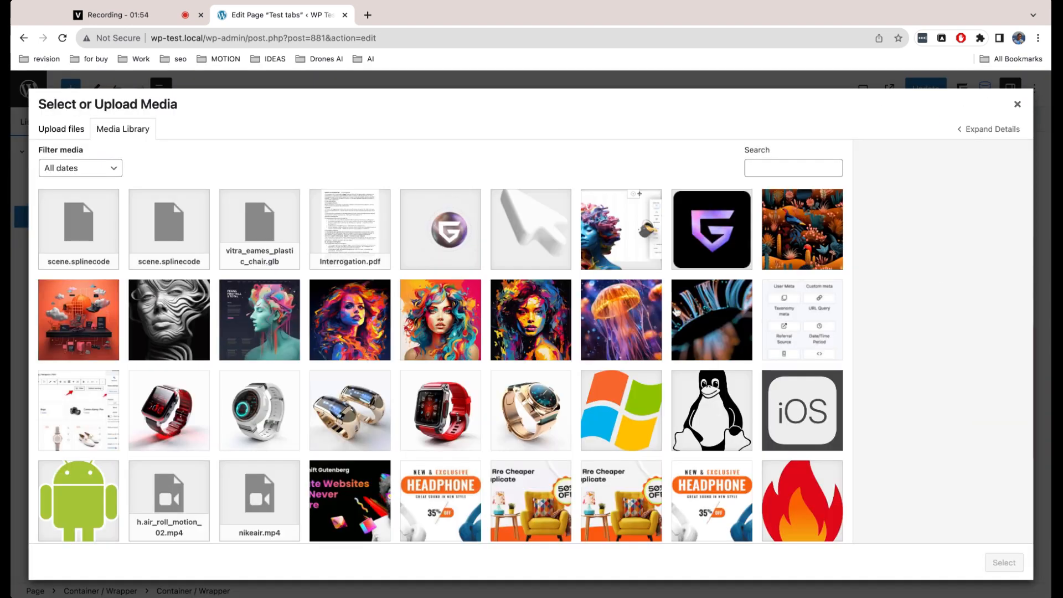
left_click(551, 328)
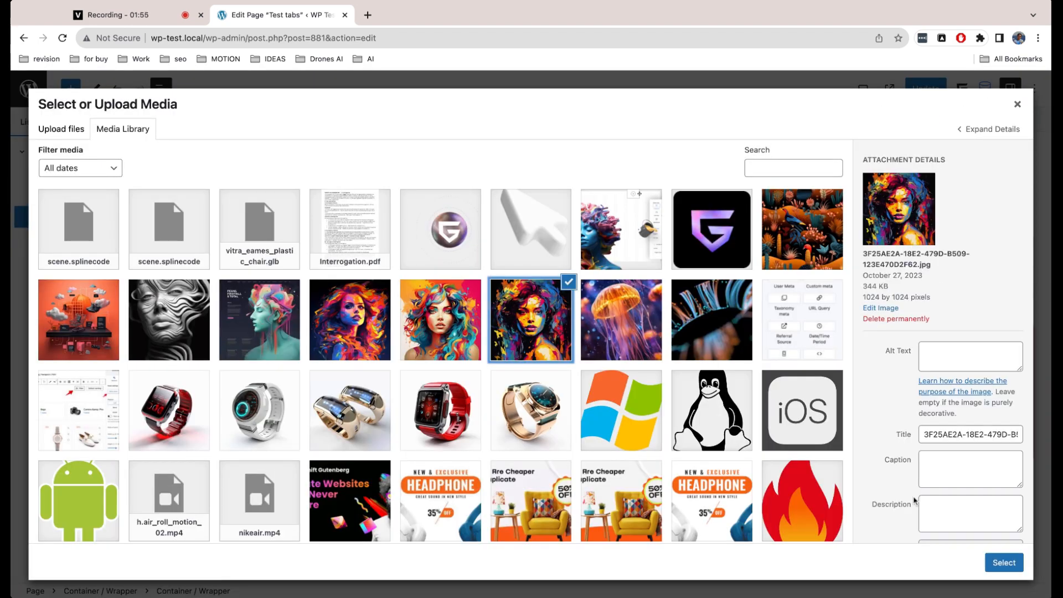
left_click(1004, 563)
Select the first image container and set the z-index of its .imagetab class to 0
left_click(130, 167)
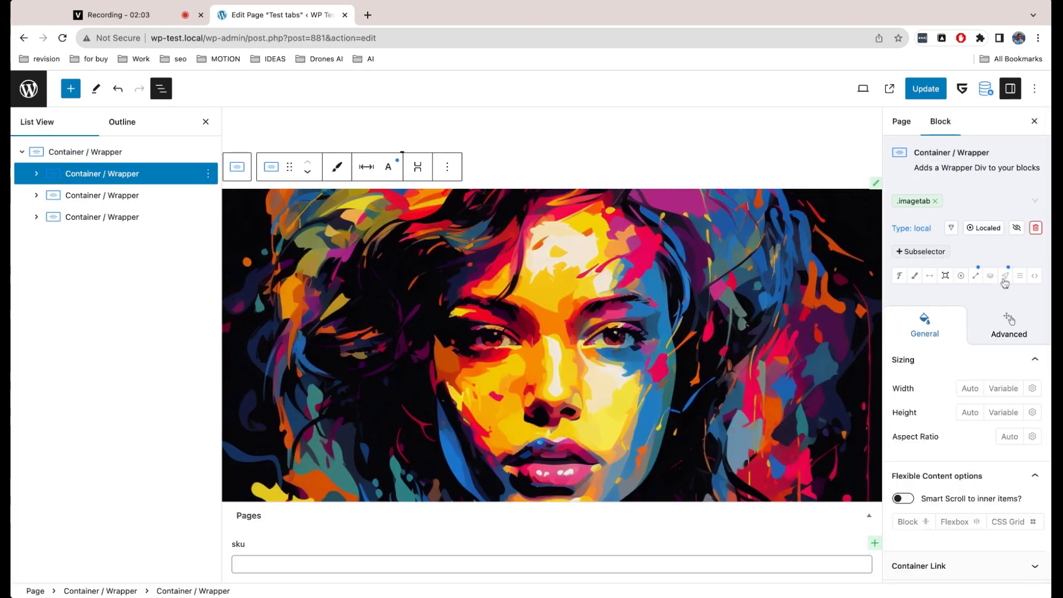
left_click(1005, 276)
left_click(1005, 381)
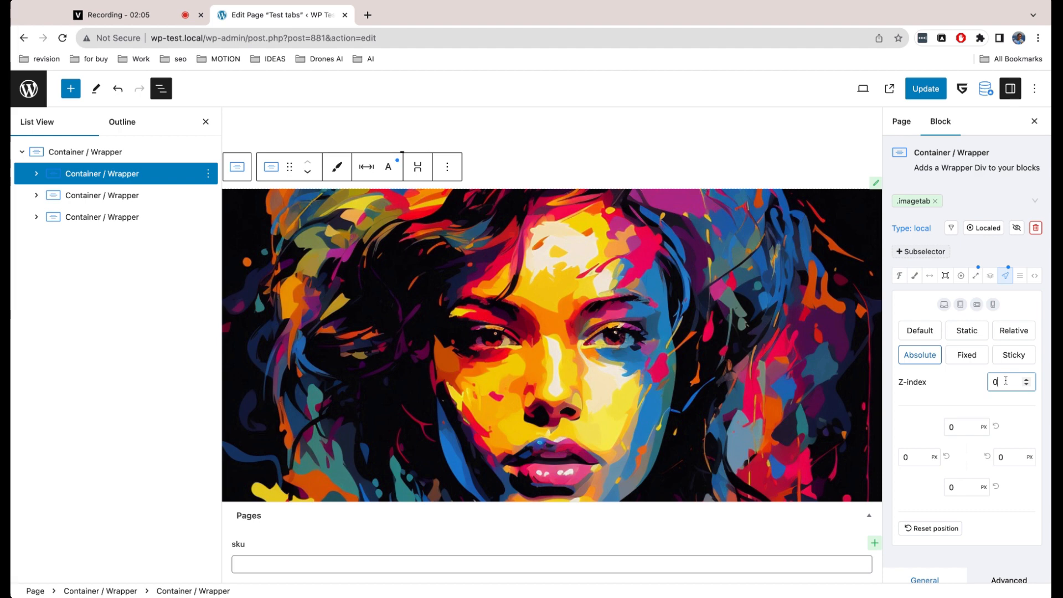
left_click(969, 398)
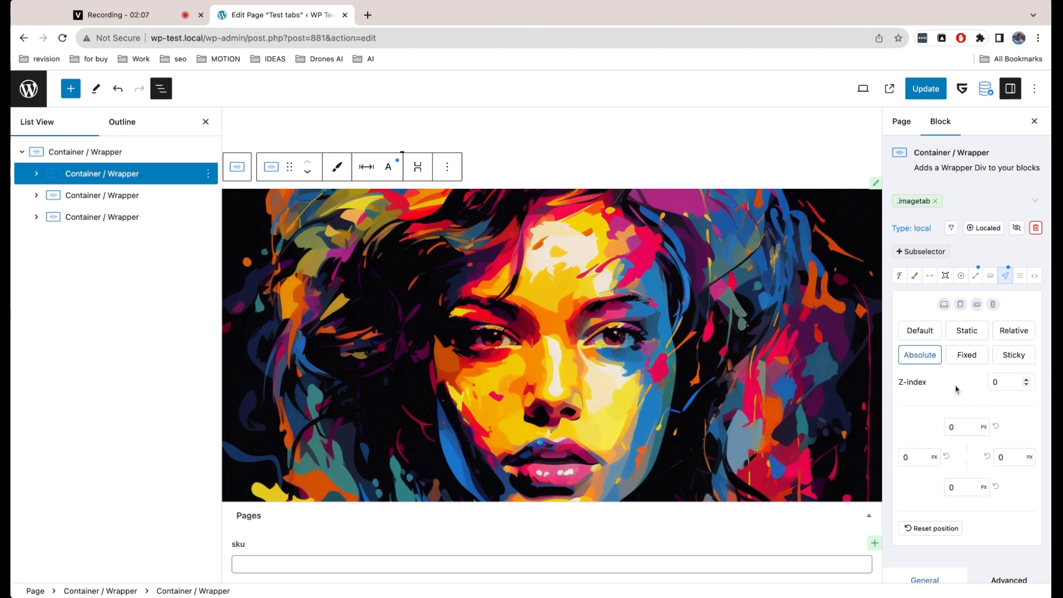
Add an .active subselector to the first container's .imagetab class, set its z-index to 1, and save the page
left_click(925, 250)
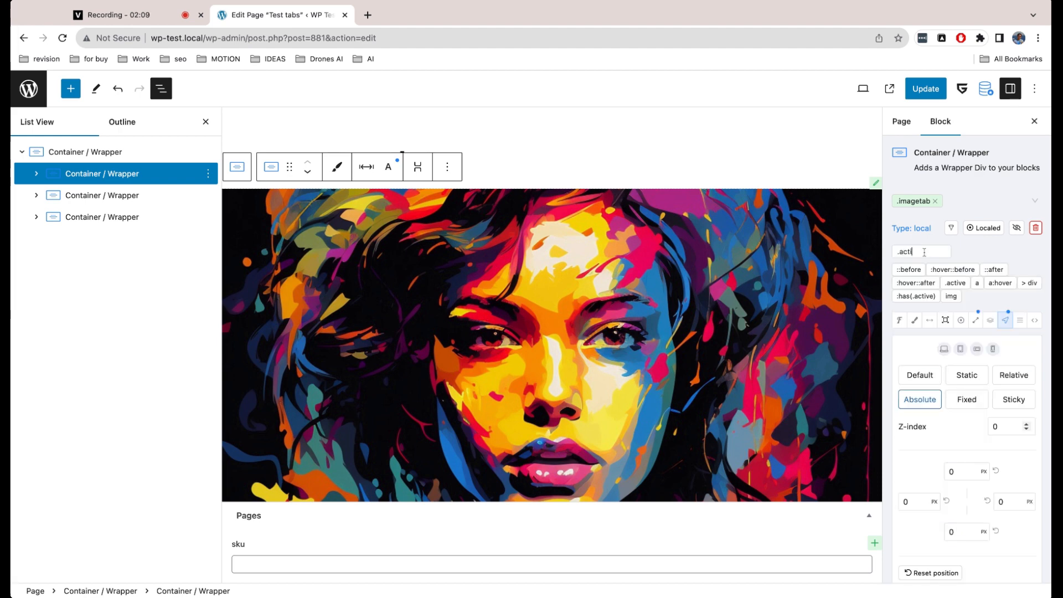
key("Return")
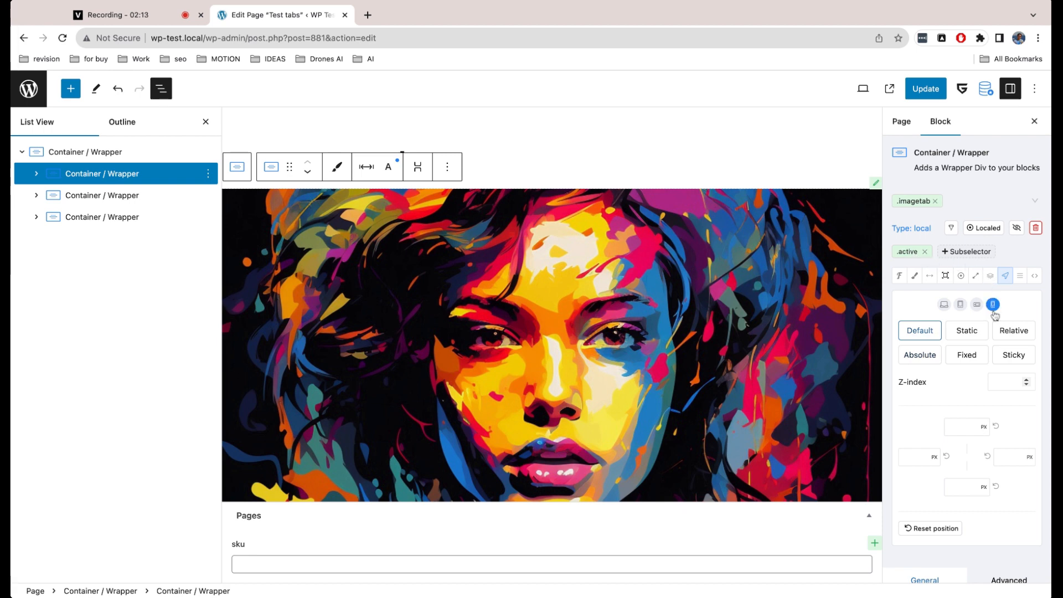
left_click(1007, 381)
type("1")
left_click(944, 388)
left_click(926, 89)
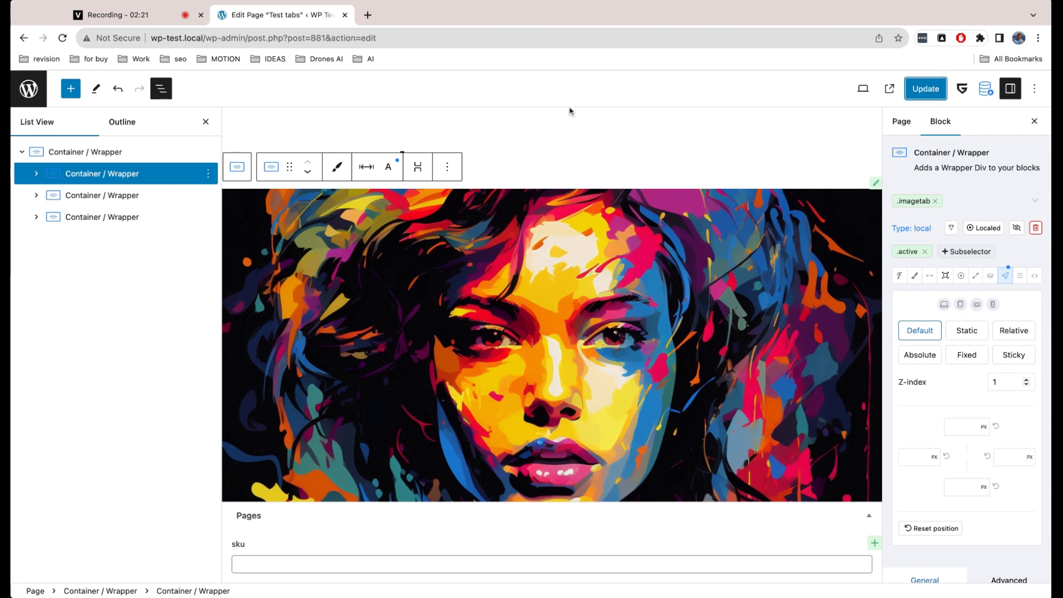
left_click(933, 87)
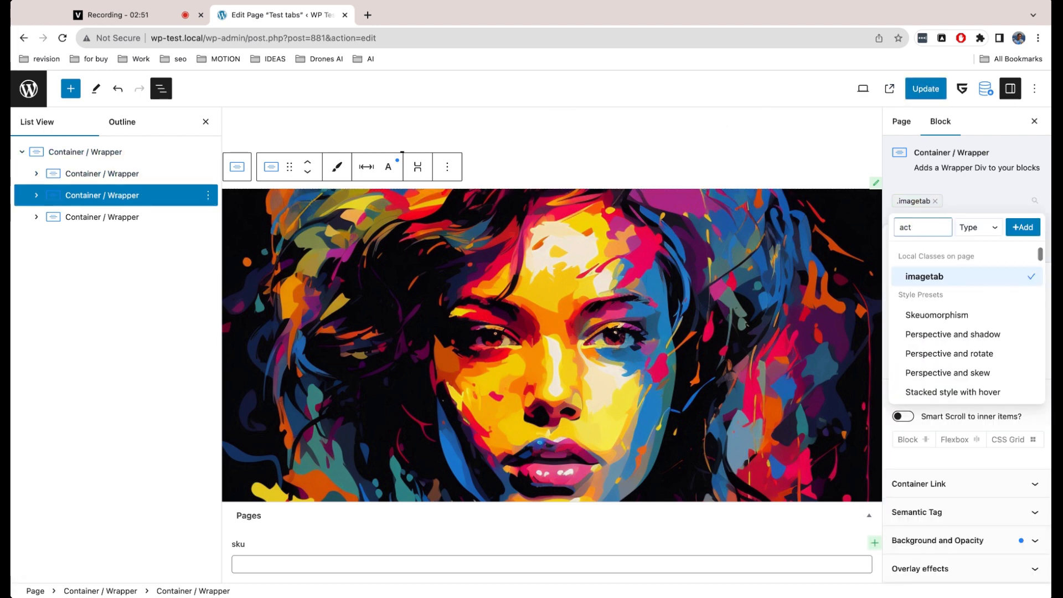
Test the image switch by adding the active class to the second image container and removing it, and select the third container
type("e")
left_click(1004, 231)
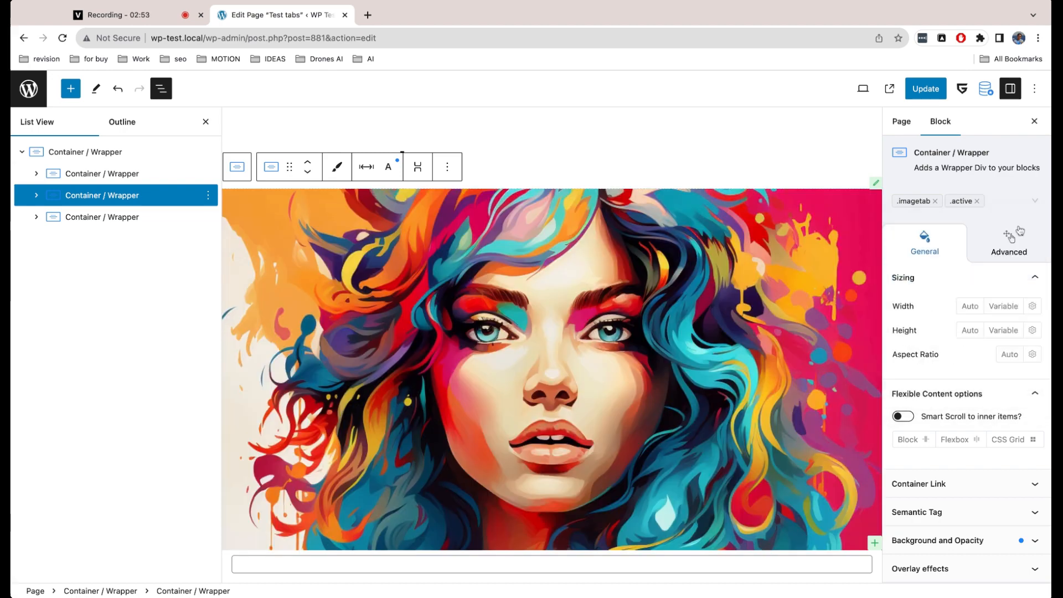
left_click(977, 201)
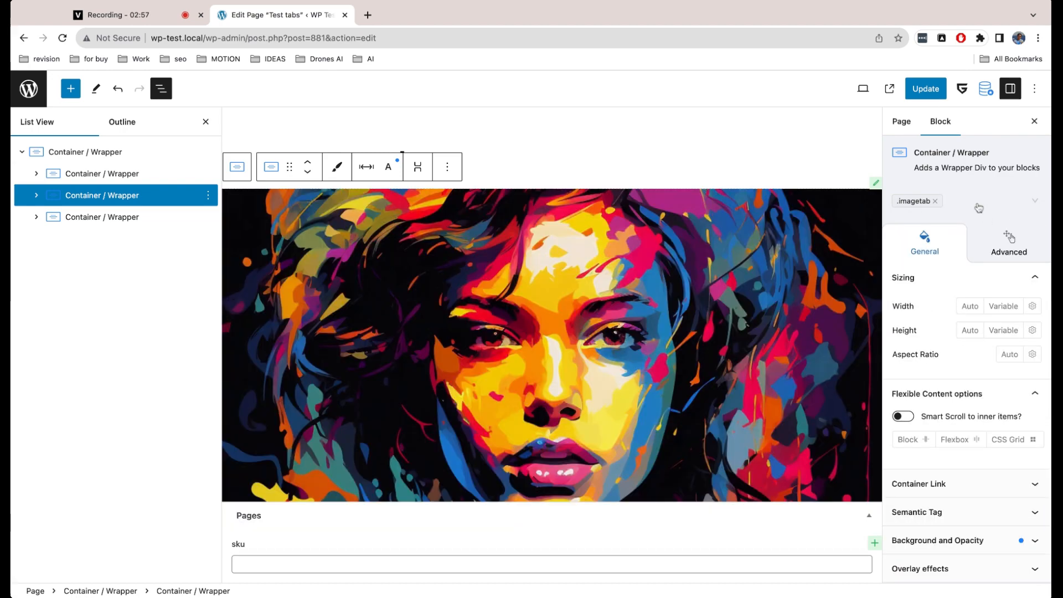
left_click(111, 217)
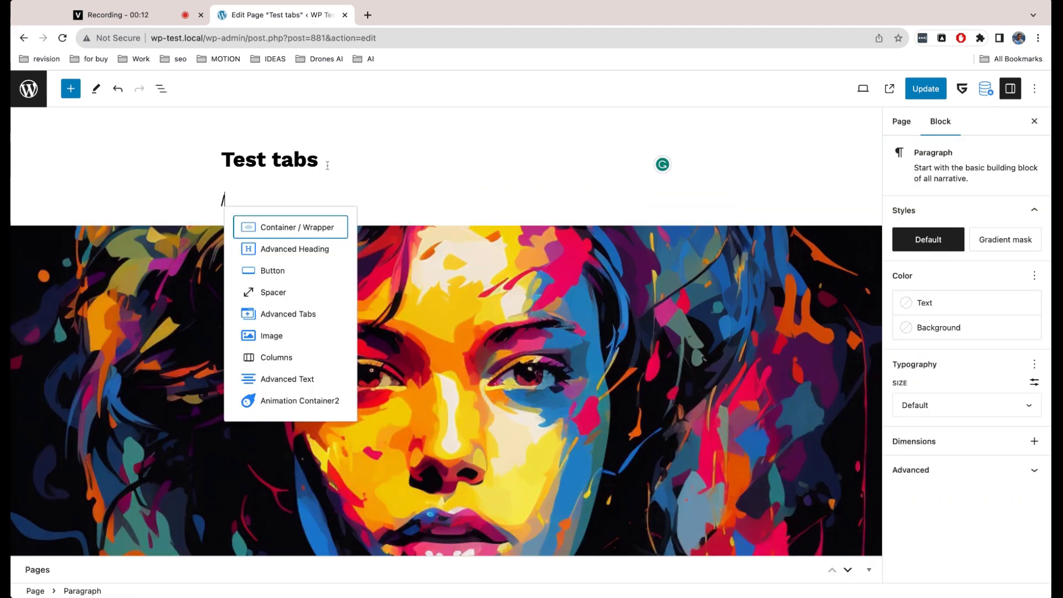
Insert a Container / Wrapper block between the page title and the images, and start adding a block inside it
type("co")
left_click(308, 332)
left_click(382, 202)
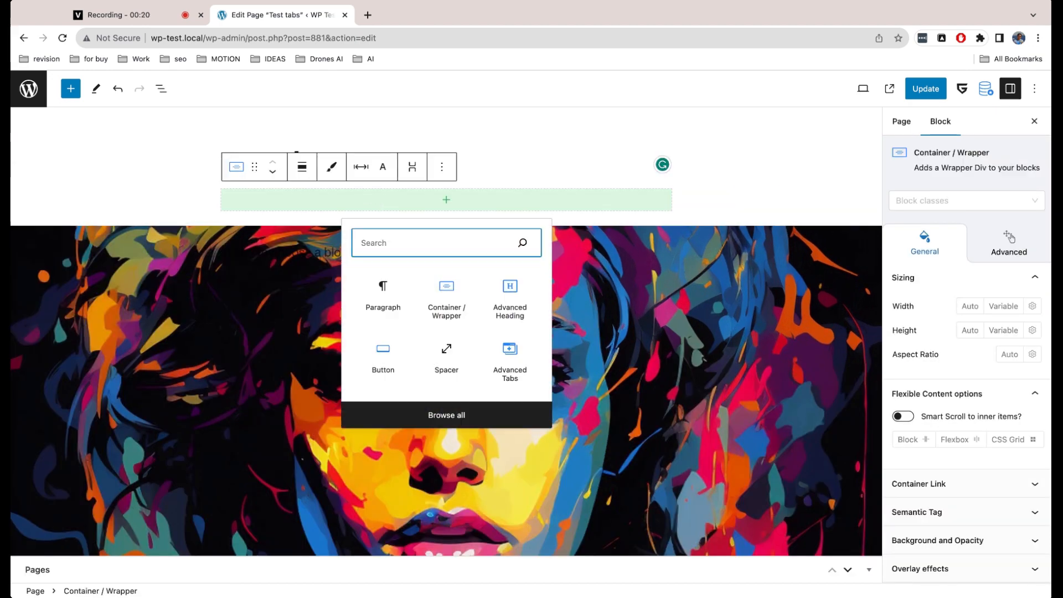
Insert an Image block in the container using the media library portrait of the woman with flowing orange hair on a dark background
type("image")
left_click(444, 297)
left_click(327, 268)
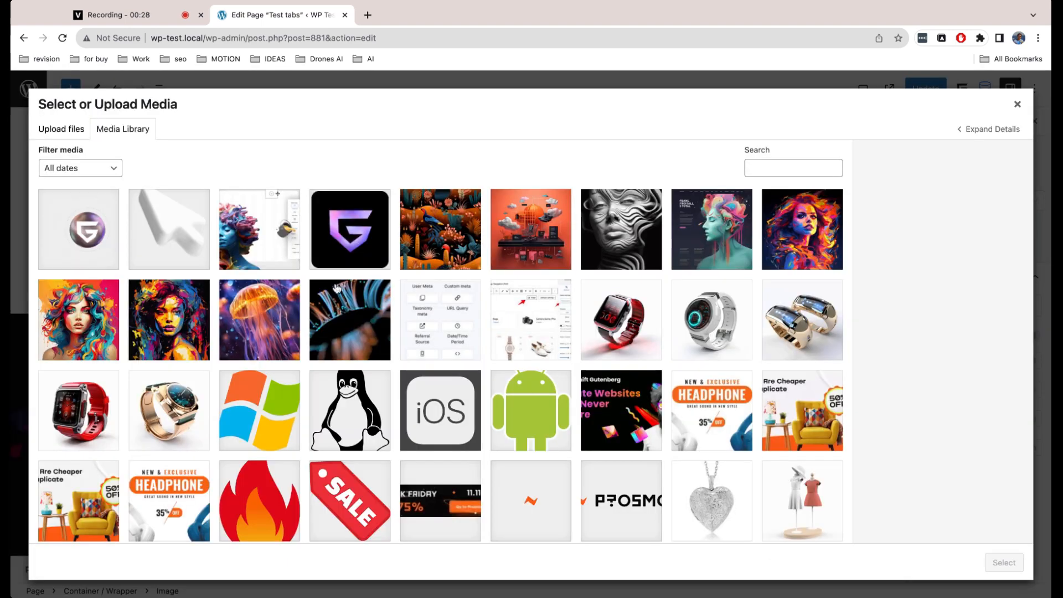
left_click(782, 250)
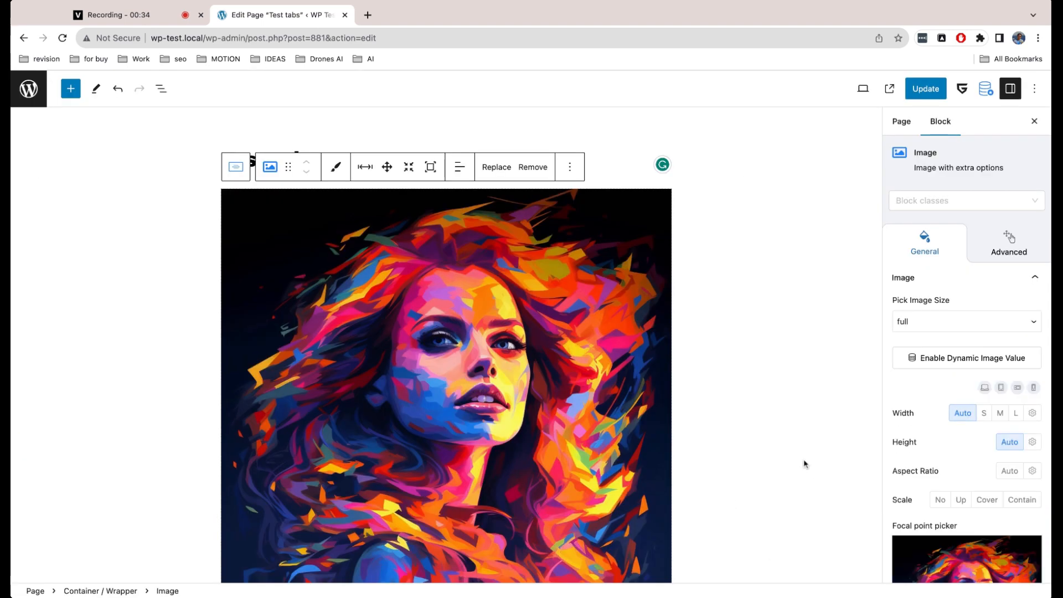
Set a custom width of 200 px for the image
left_click(983, 413)
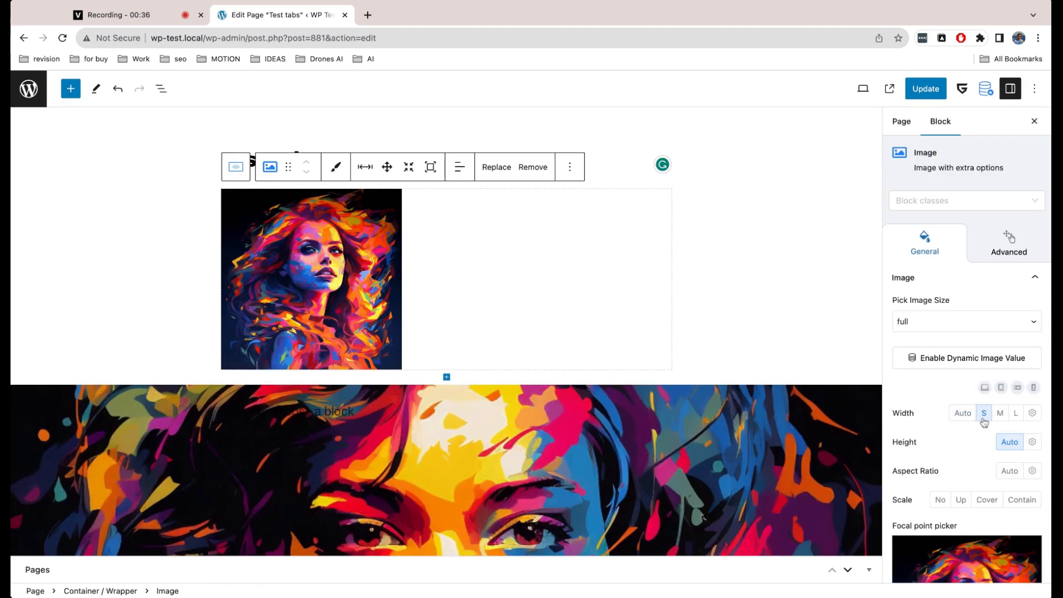
left_click(1032, 413)
left_click(999, 470)
type("200")
left_click(968, 492)
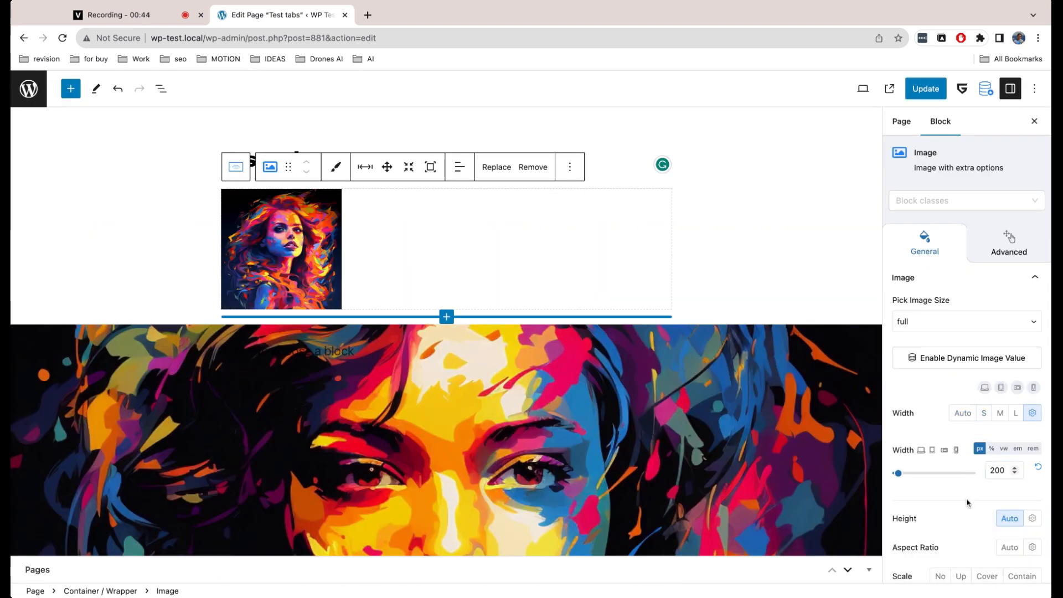
Set the image's custom height to 200 px and its scale to Cover
scroll(968, 502, "down", 2)
left_click(1033, 409)
left_click(998, 466)
type("200")
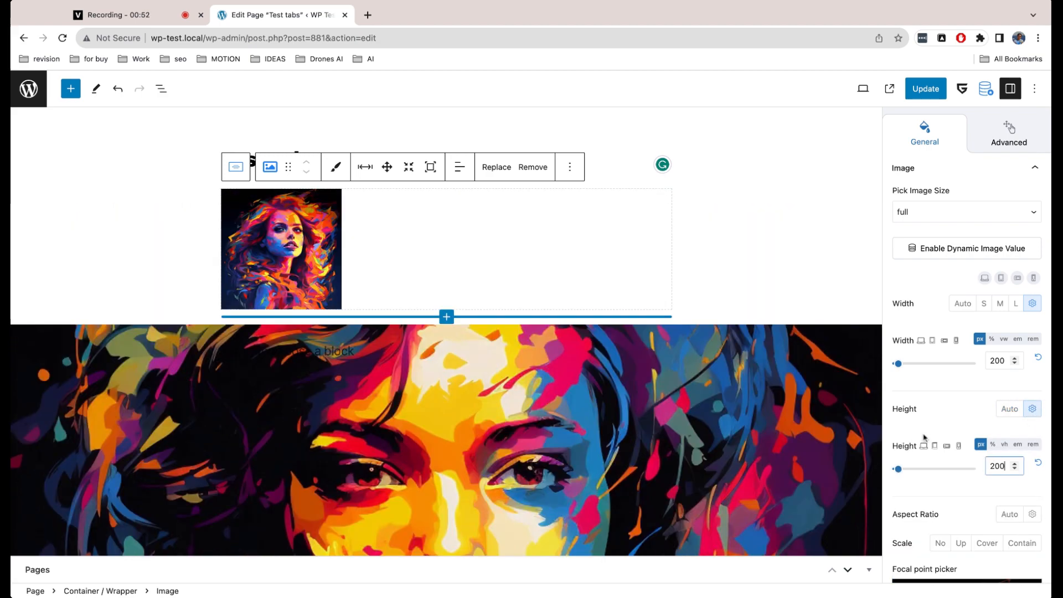
scroll(988, 461, "down", 2)
Duplicate the image block and replace the copy's picture with the portrait with turquoise curly hair
left_click(570, 166)
left_click(607, 247)
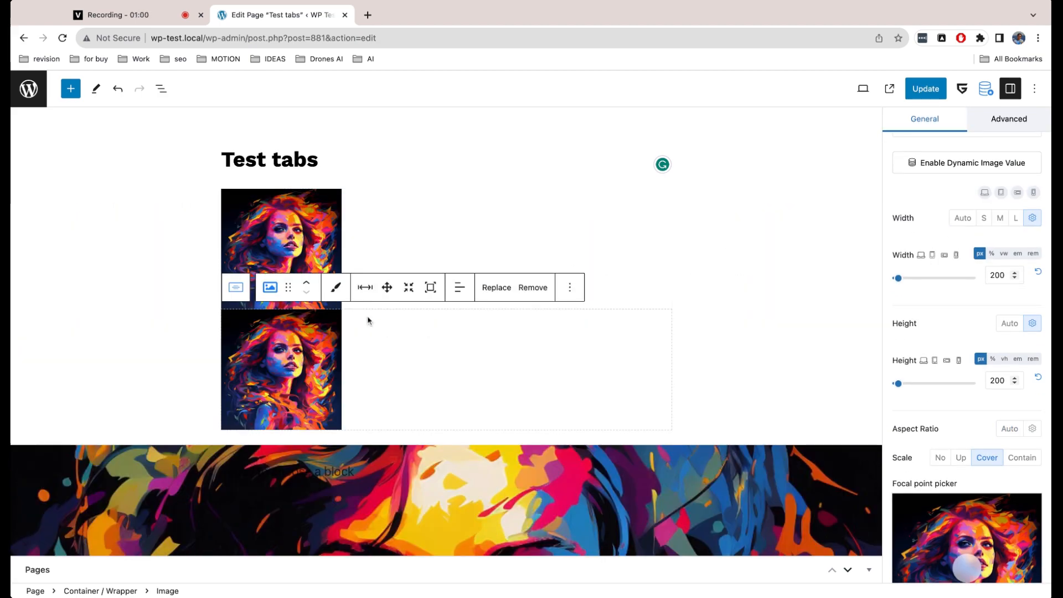
left_click(496, 287)
left_click(526, 325)
left_click(94, 308)
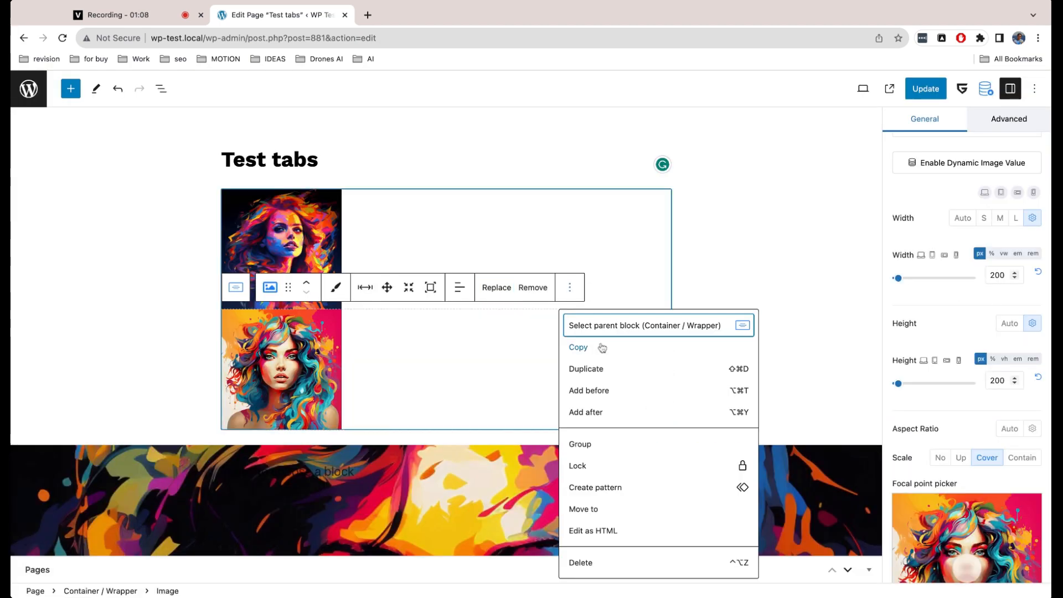
Duplicate the second image and replace the copy's picture with the dark-haired portrait covered in yellow and blue paint
left_click(586, 434)
left_click(497, 415)
left_click(526, 445)
left_click(171, 318)
left_click(1004, 562)
Lay out the parent container's three images as a Flexbox row with a column gap of 25 px
left_click(236, 408)
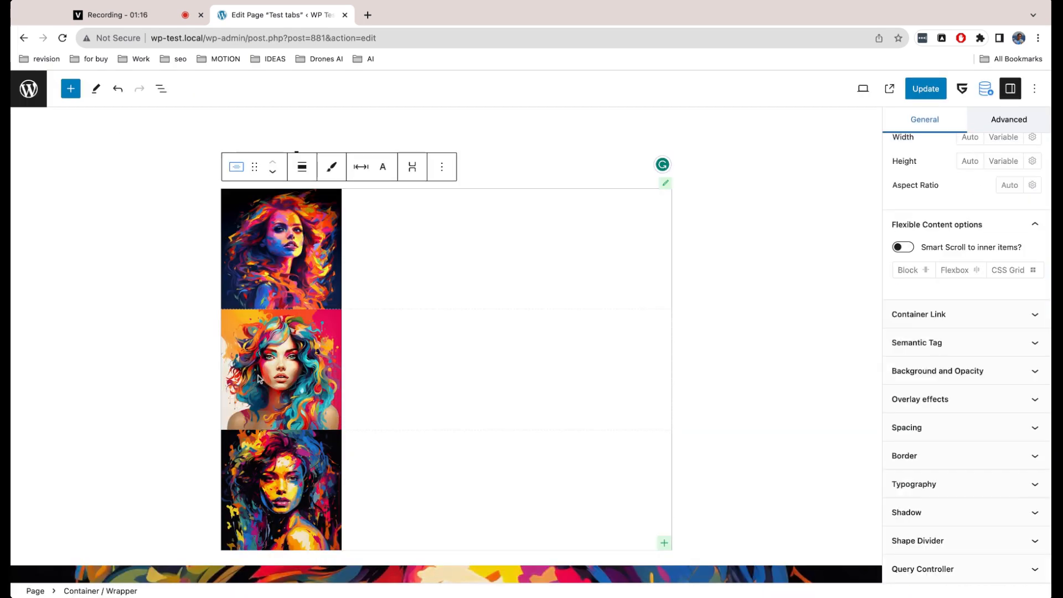
left_click(413, 168)
left_click(455, 211)
left_click(477, 169)
left_click(434, 240)
type("25")
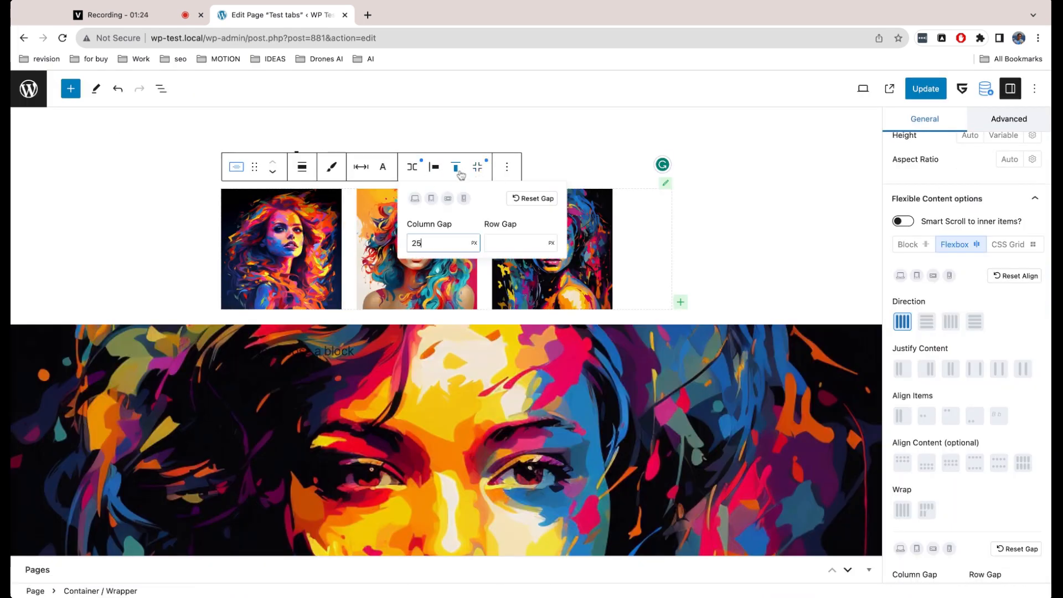
Center the container's images both vertically and horizontally with the align items and justify content options
left_click(457, 168)
left_click(481, 248)
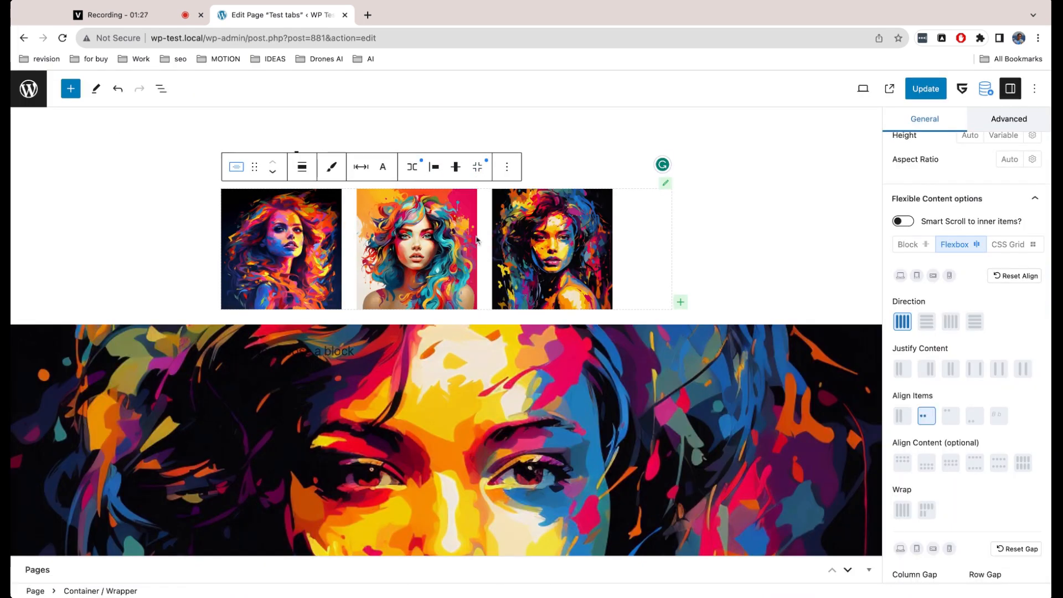
left_click(434, 167)
left_click(464, 249)
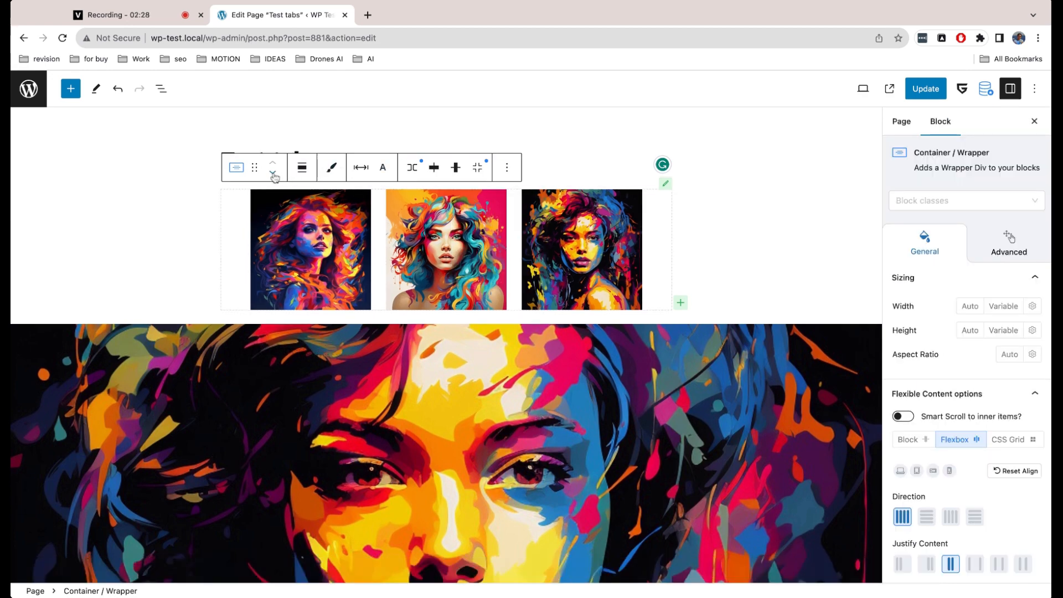
Move the thumbnail container below the large face image and overlap it with a top margin of -80 px
left_click(272, 171)
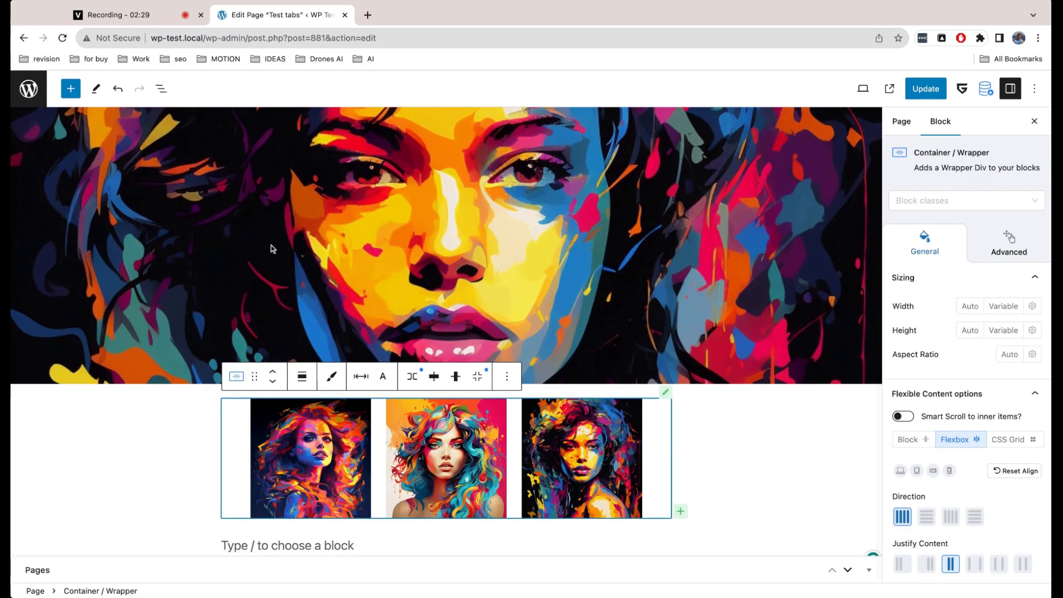
left_click(331, 370)
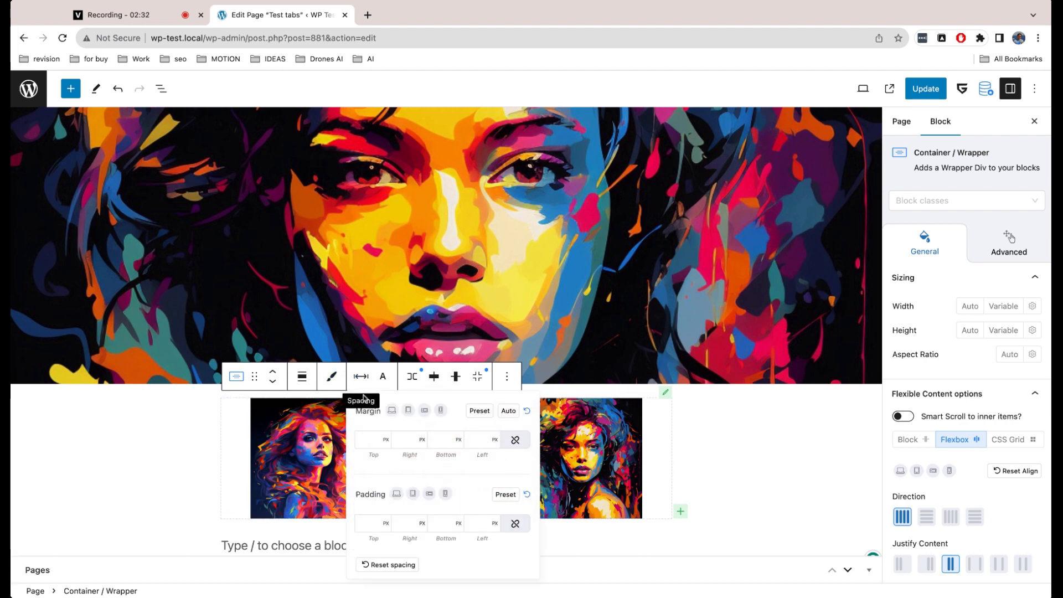
left_click(369, 437)
type("-")
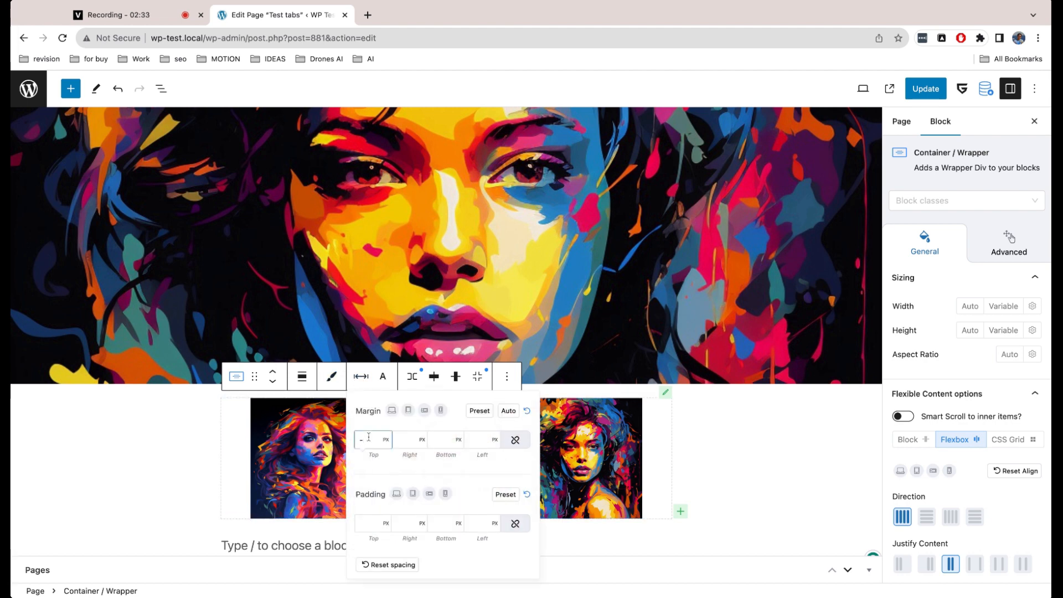
type("50")
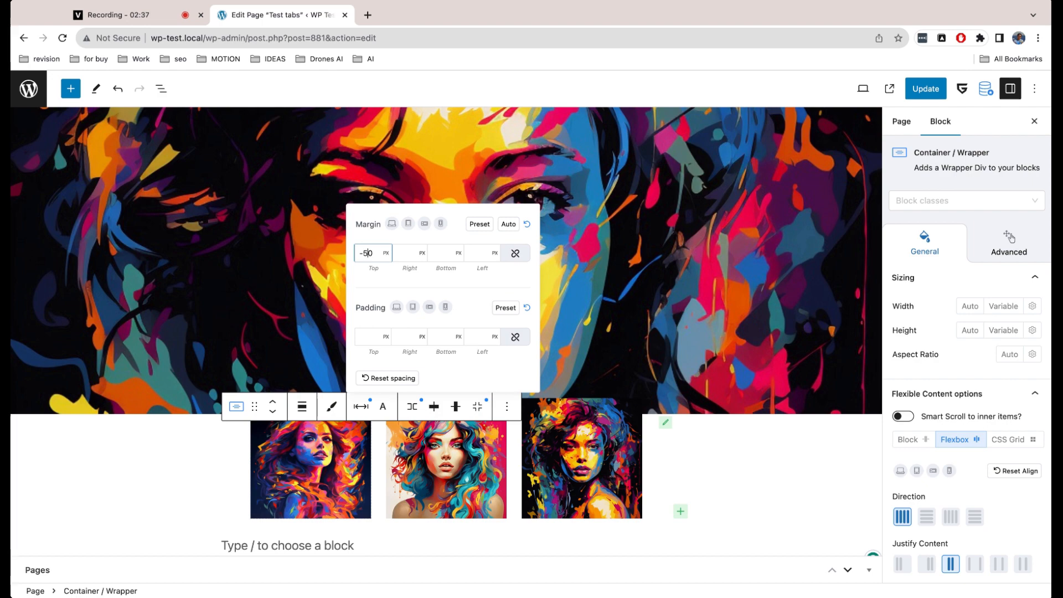
key("Left")
key("BackSpace")
type("8")
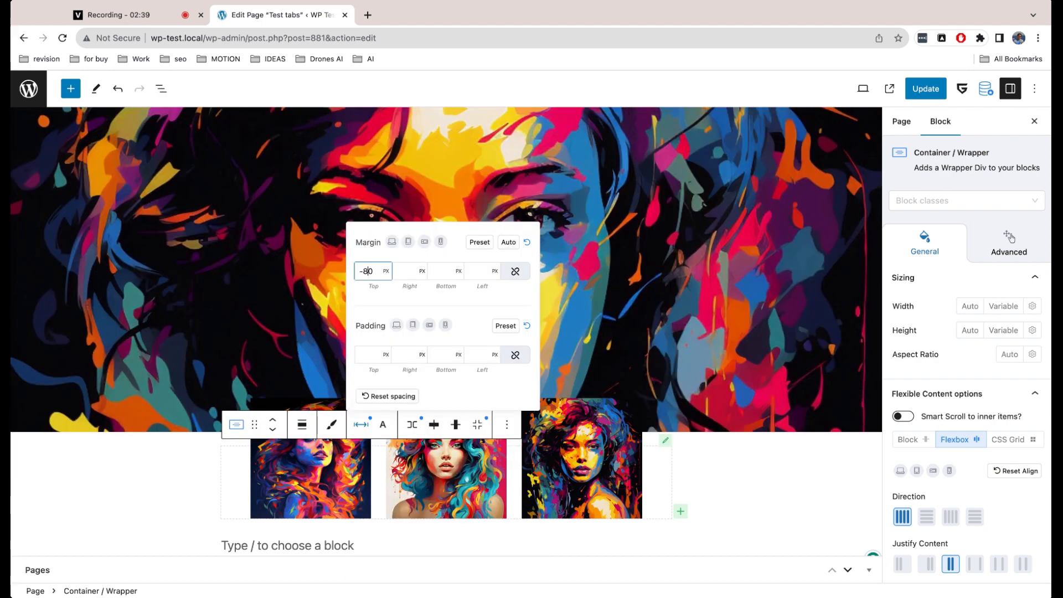
left_click(176, 501)
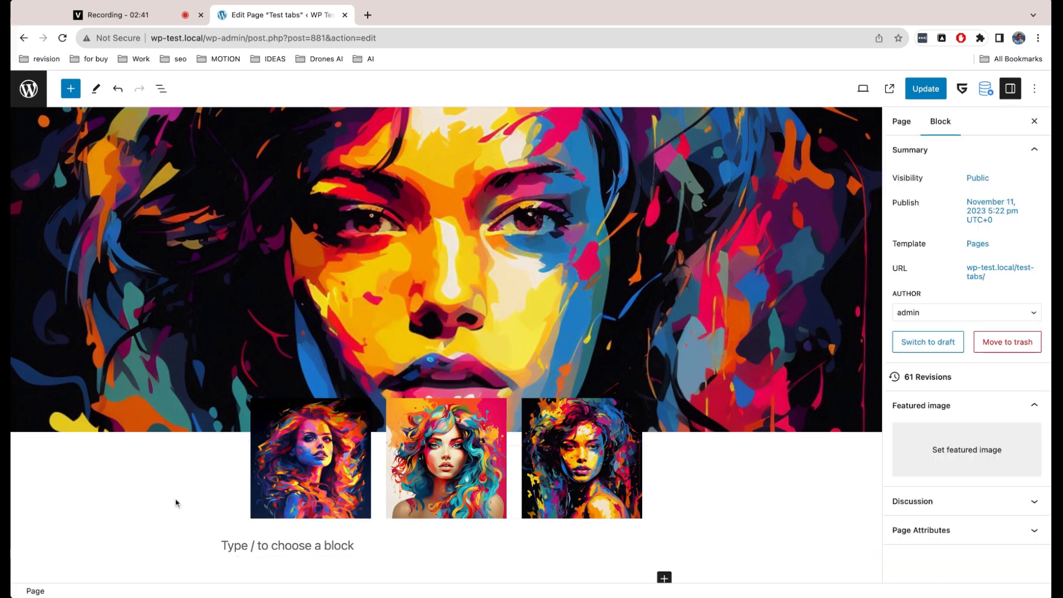
scroll(175, 482, "down", 1)
scroll(176, 483, "up", 4)
scroll(176, 483, "down", 3)
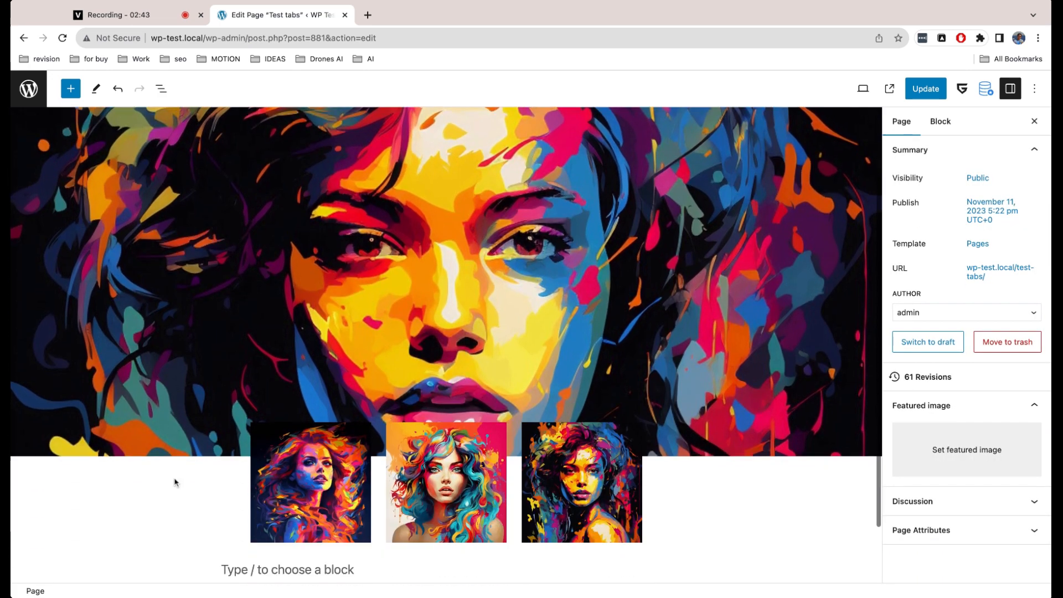
Add a new block class named triggerclass to the first thumbnail image
left_click(302, 421)
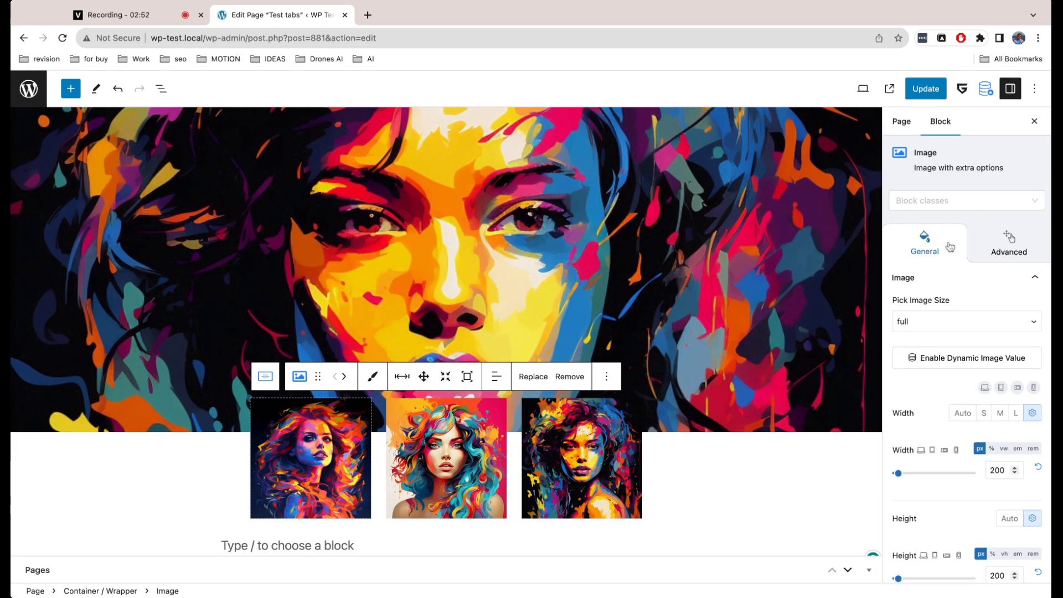
left_click(936, 201)
left_click(919, 224)
type("triggerclass")
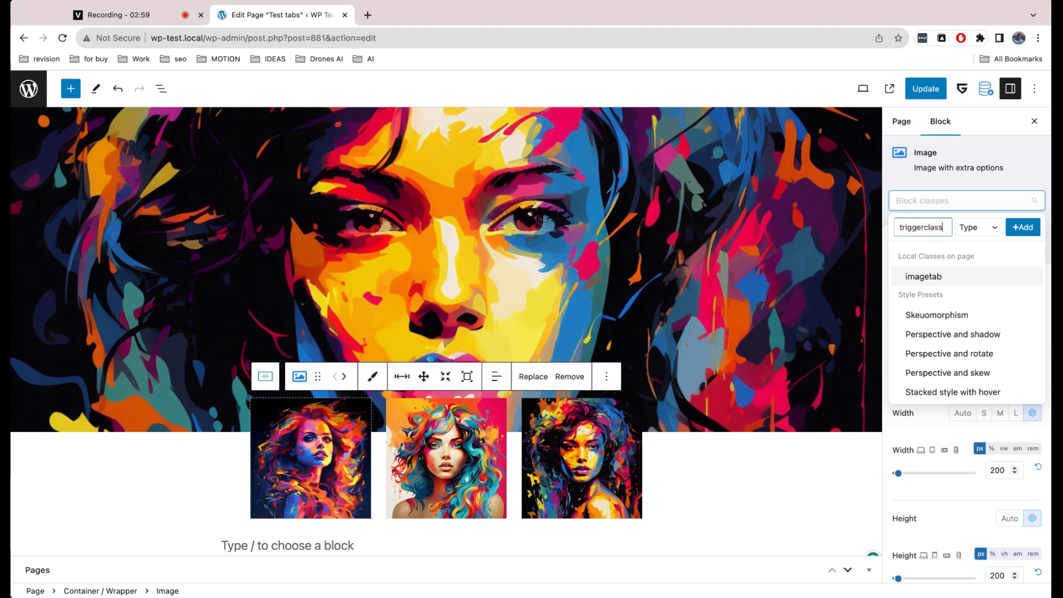
key("super+a")
left_click(976, 229)
left_click(976, 242)
left_click(1022, 229)
Assign the triggerclass block class to the second and third thumbnail images
left_click(483, 425)
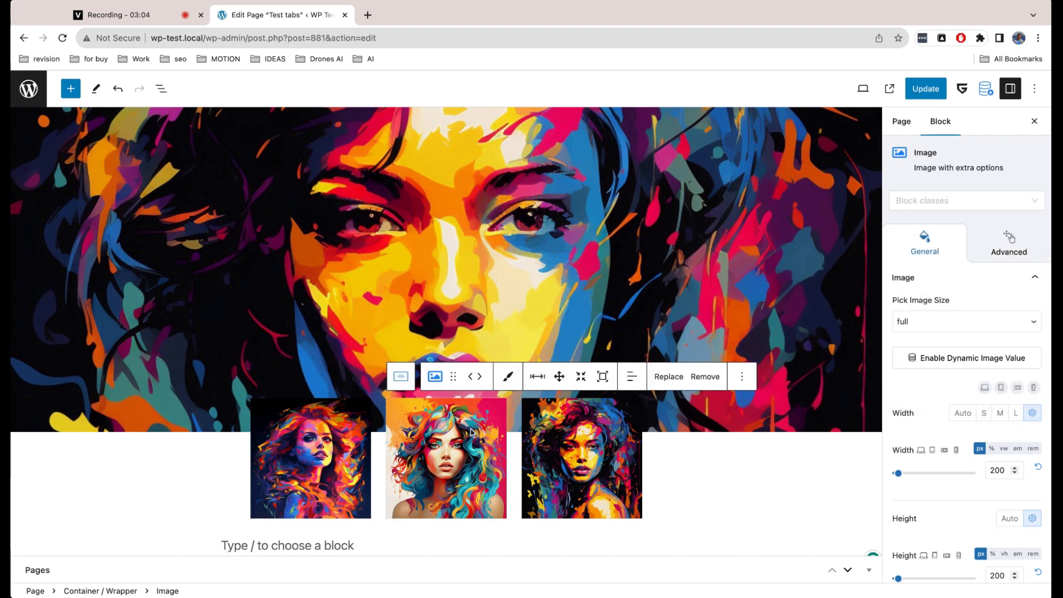
left_click(967, 201)
left_click(617, 429)
left_click(966, 201)
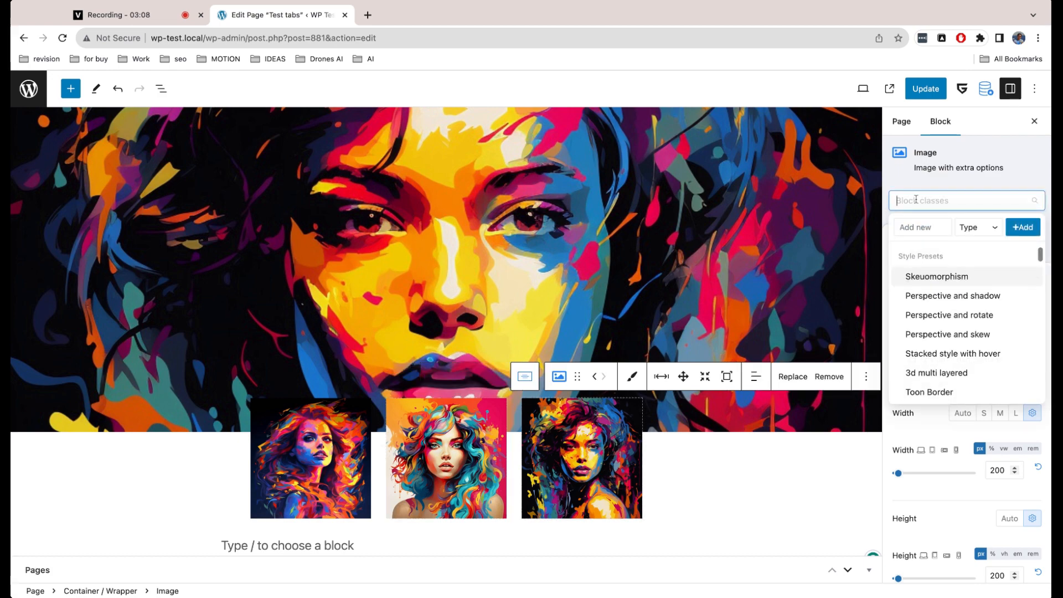
left_click(936, 294)
left_click(724, 462)
Add a new interaction layer to the first thumbnail image
left_click(339, 445)
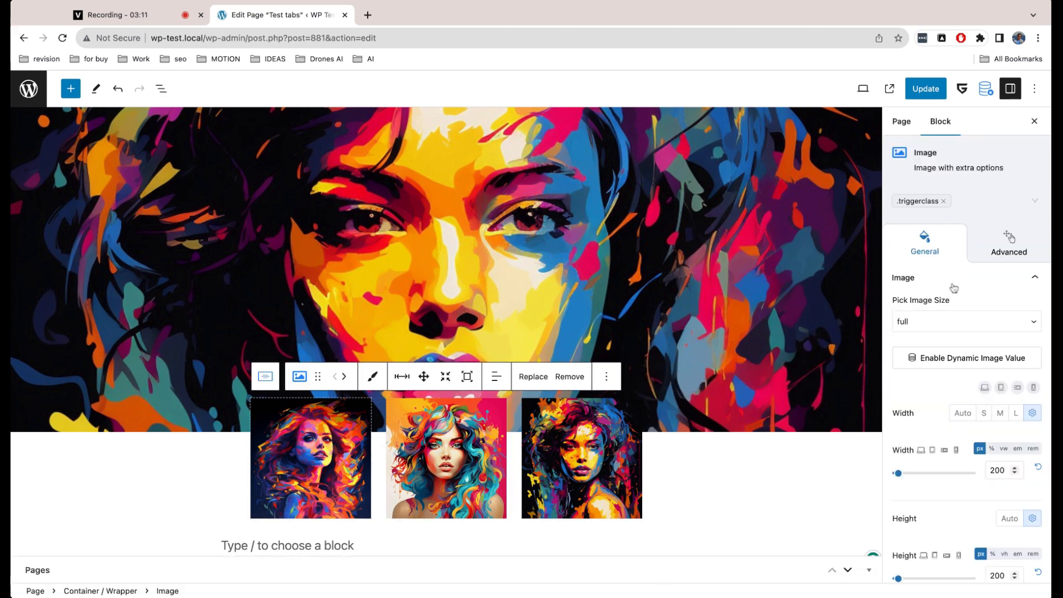
left_click(991, 262)
scroll(991, 327, "down", 5)
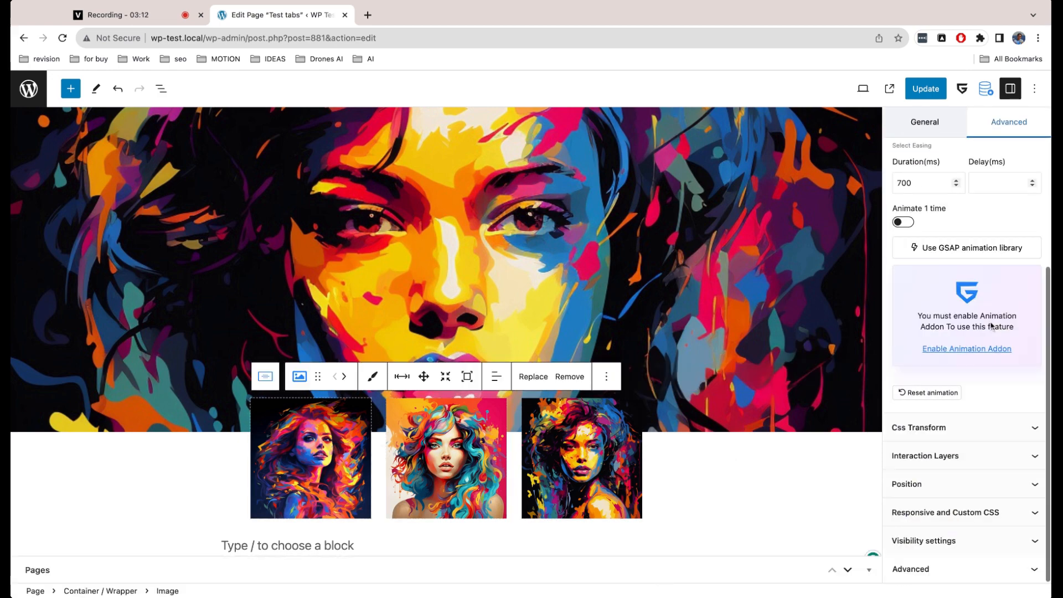
left_click(969, 455)
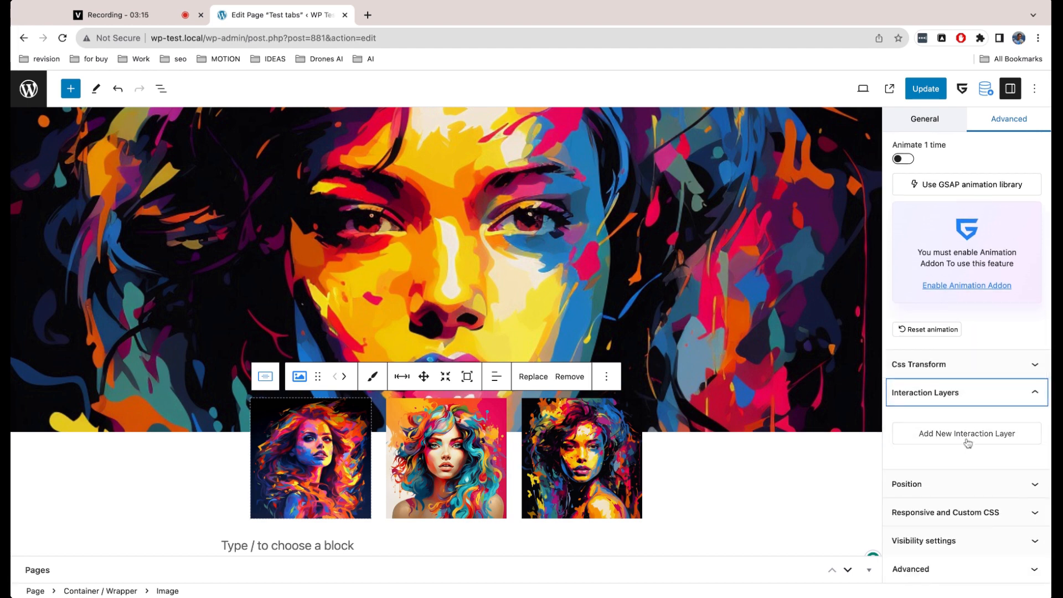
left_click(968, 437)
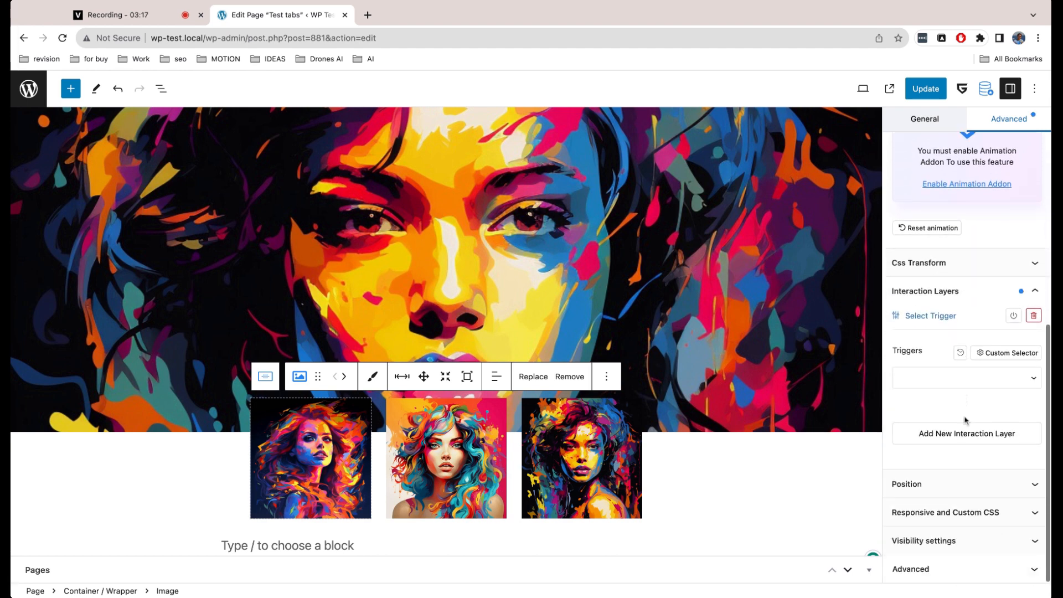
Set the interaction layer's trigger to On Click with the custom trigger selector .triggerclass
left_click(1005, 352)
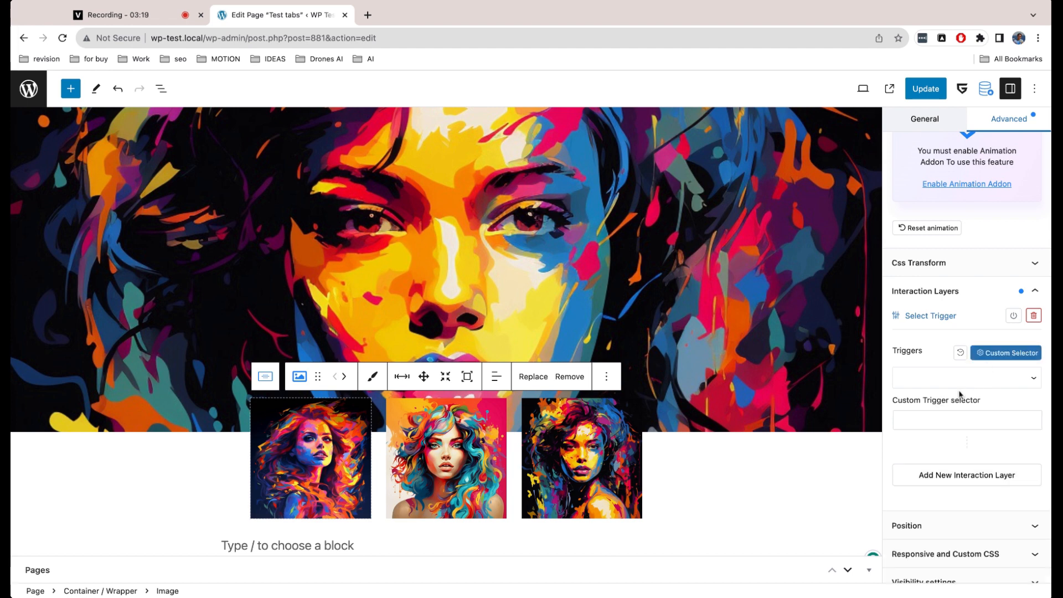
type("triggerclass")
key("super+Left")
left_click(943, 386)
left_click(949, 430)
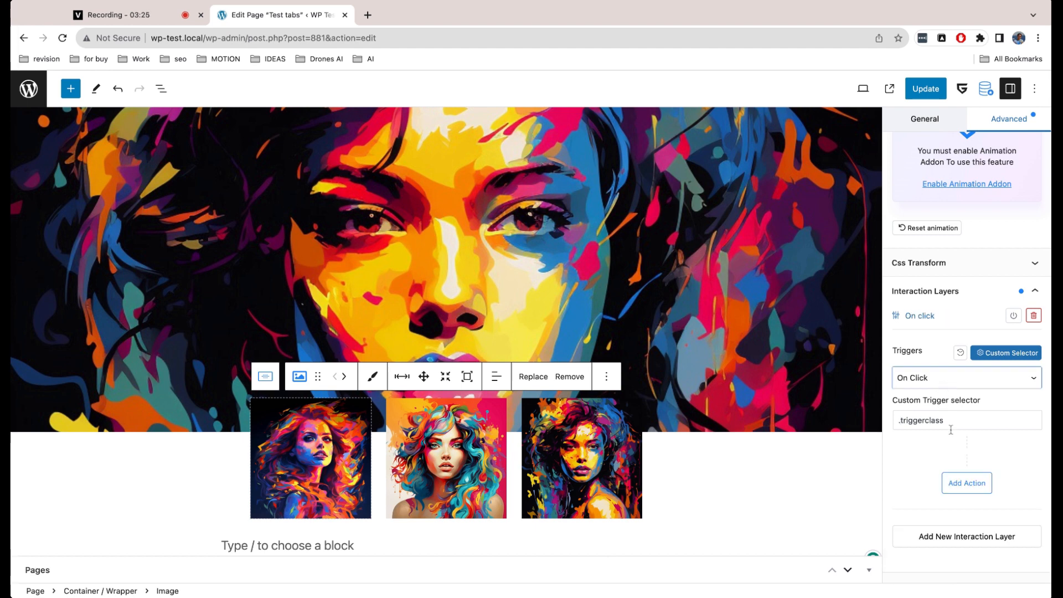
Add a Remove class action for the class active, with .imagetab as its custom selector
scroll(951, 429, "down", 3)
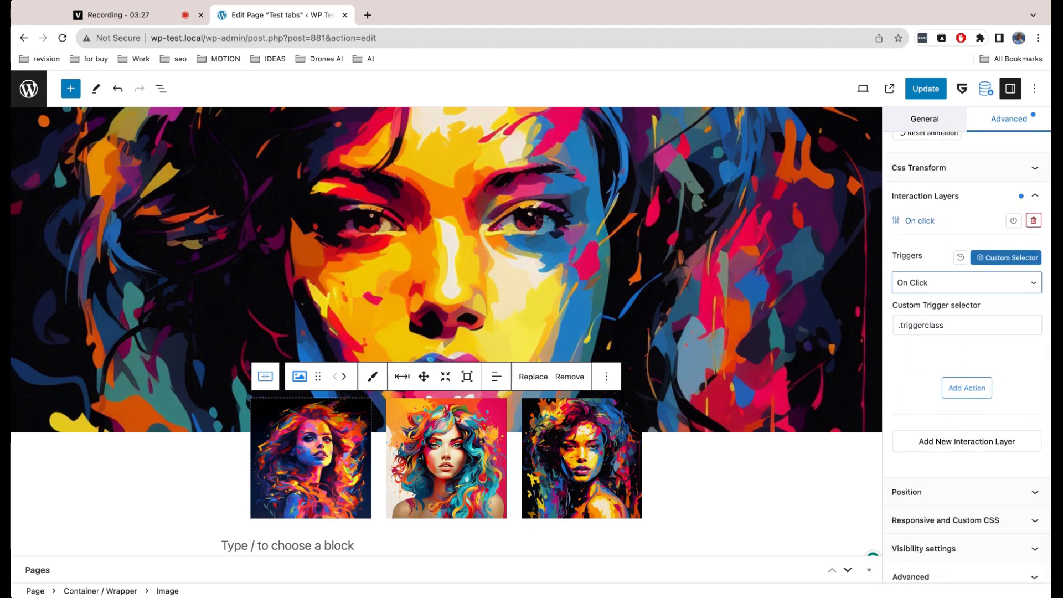
left_click(965, 391)
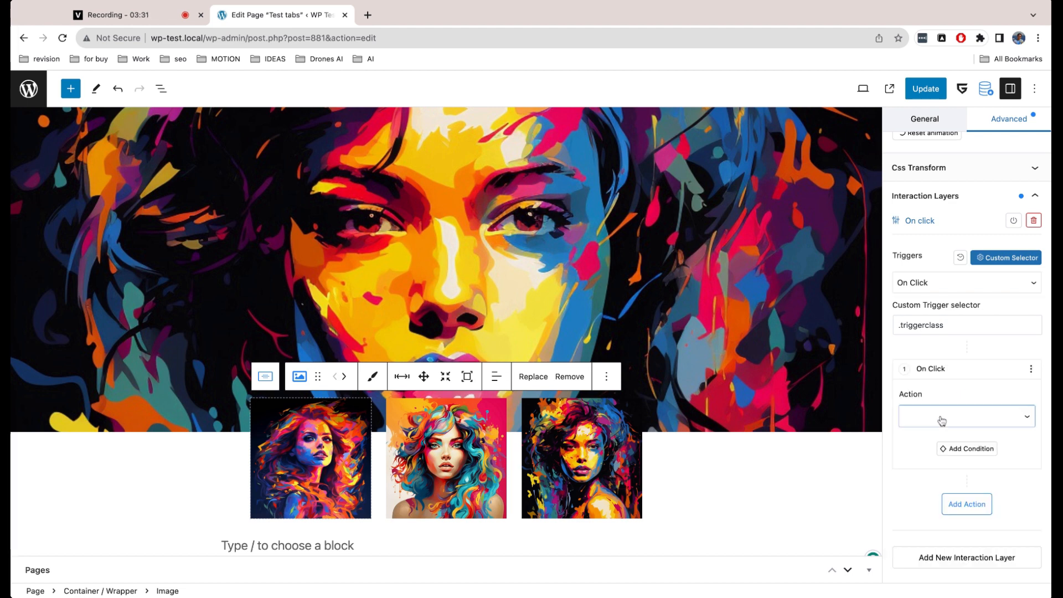
left_click(941, 465)
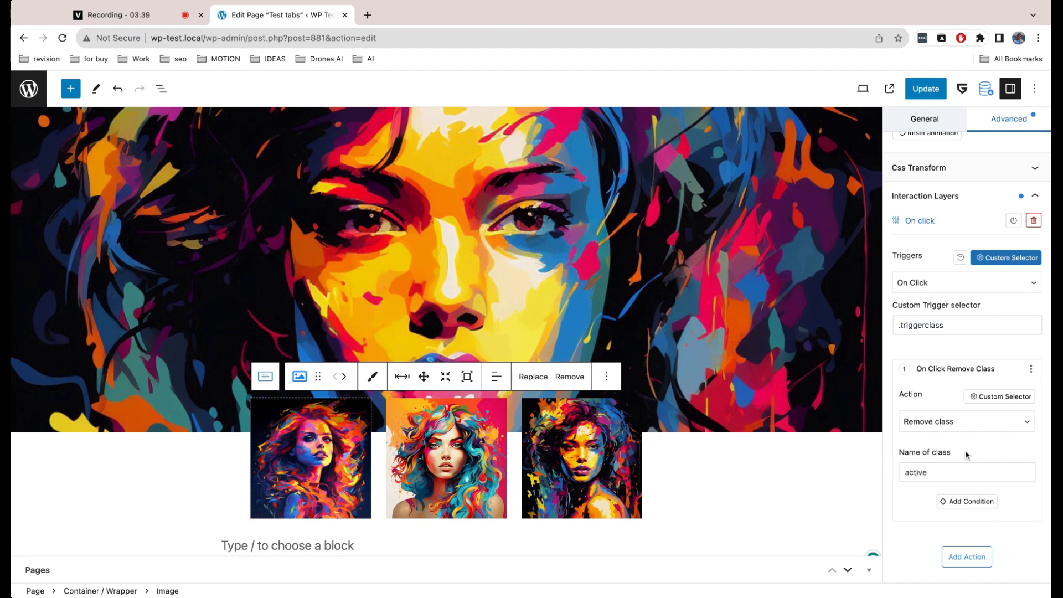
left_click(999, 397)
scroll(966, 443, "down", 3)
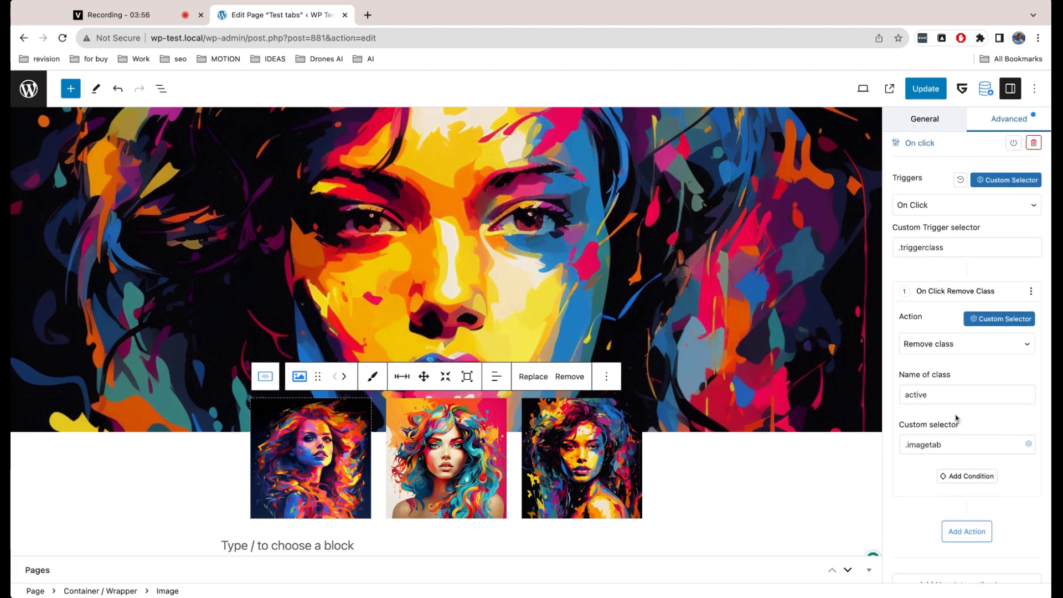
triple_click(948, 445)
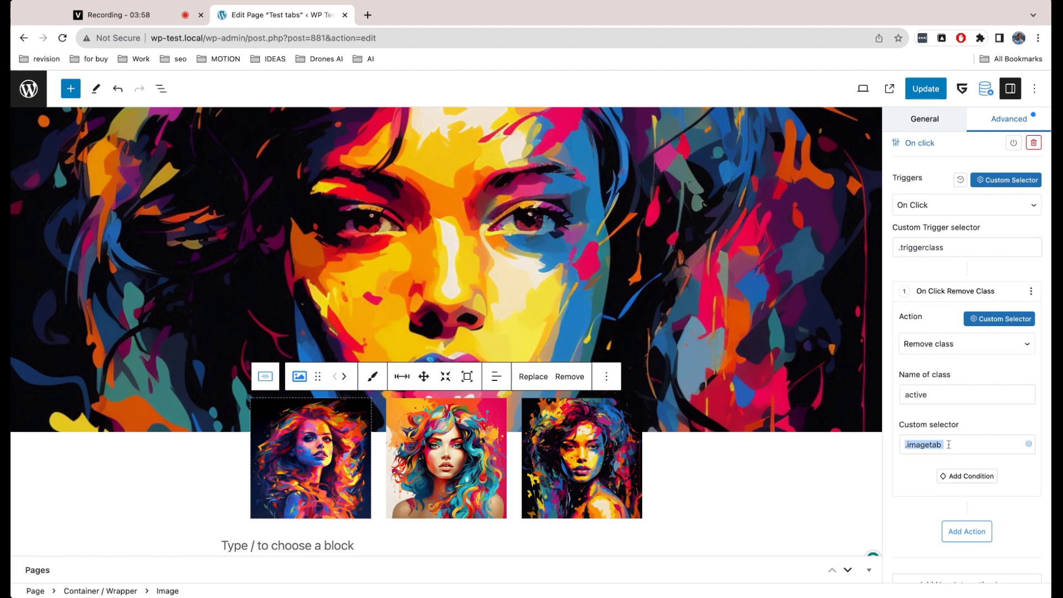
Add an Attach class action for the class active and enable a custom selector for it
left_click(967, 529)
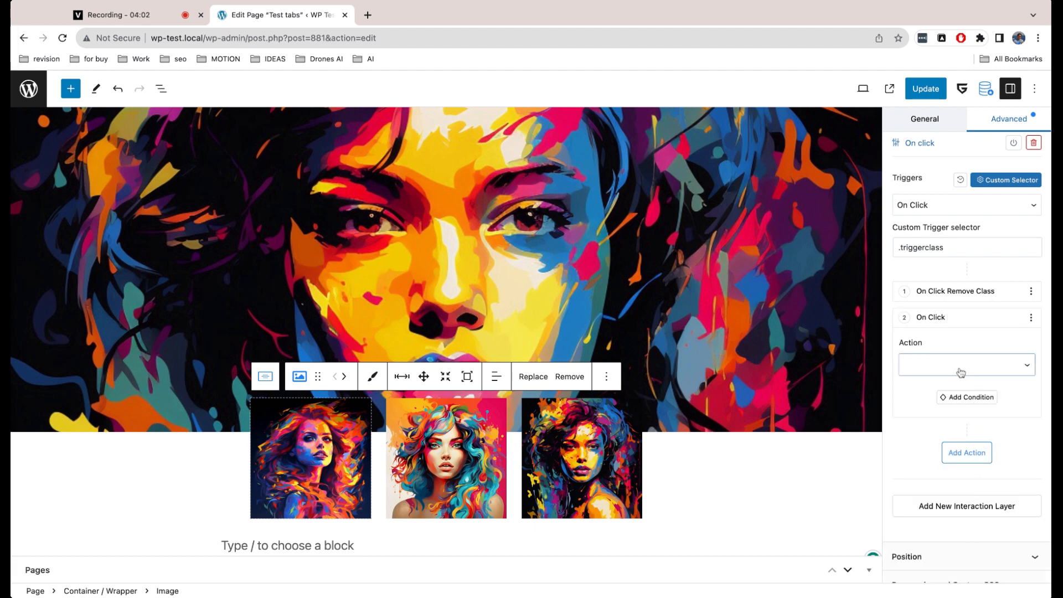
left_click(943, 412)
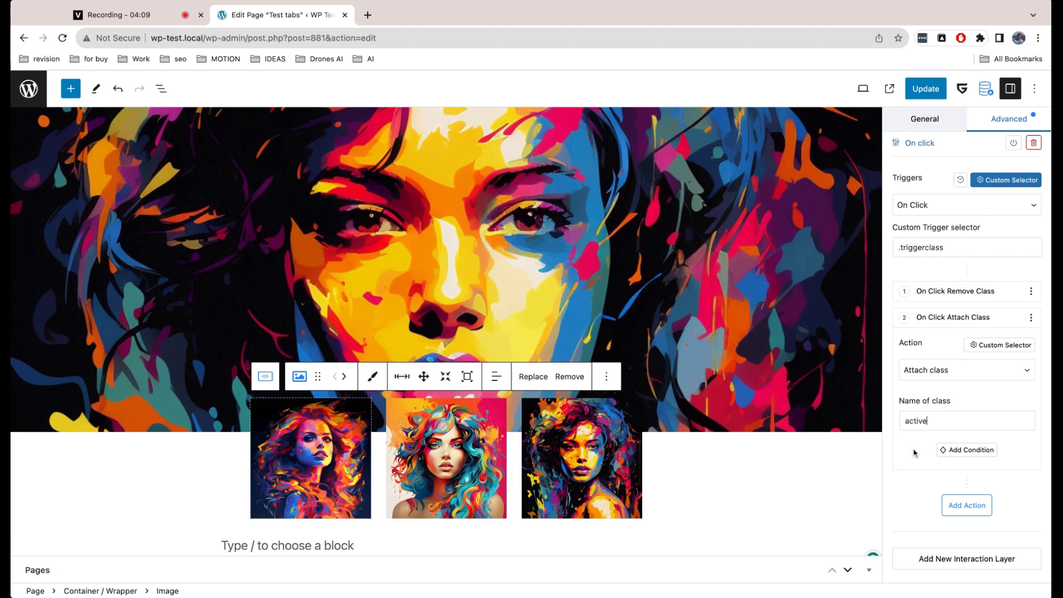
left_click(984, 347)
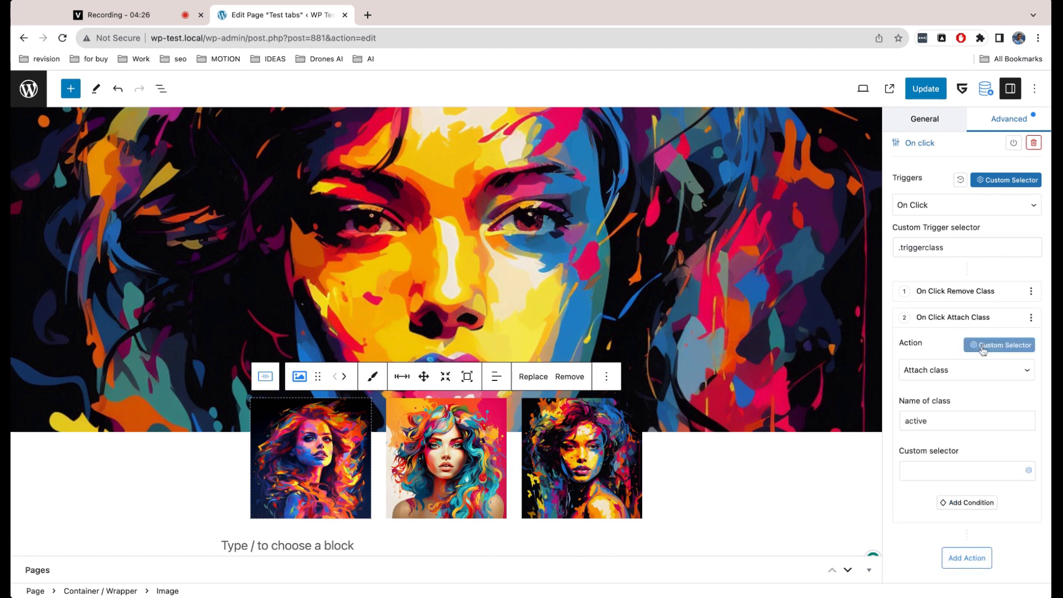
Build the Attach class action's custom selector, choosing .imagetab from the first large image container as its base
left_click(1027, 472)
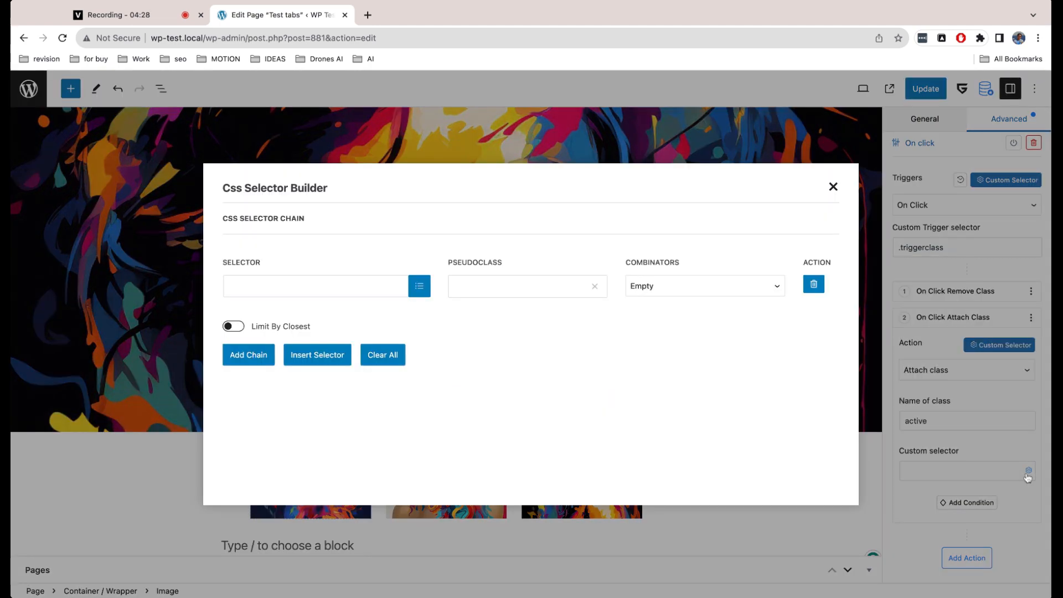
left_click(419, 295)
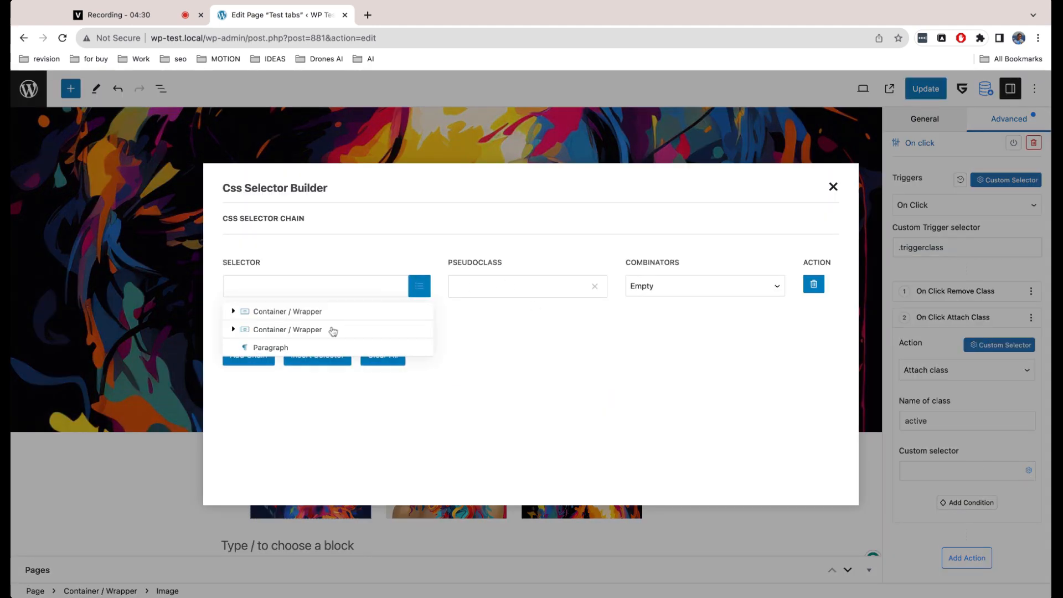
left_click(232, 329)
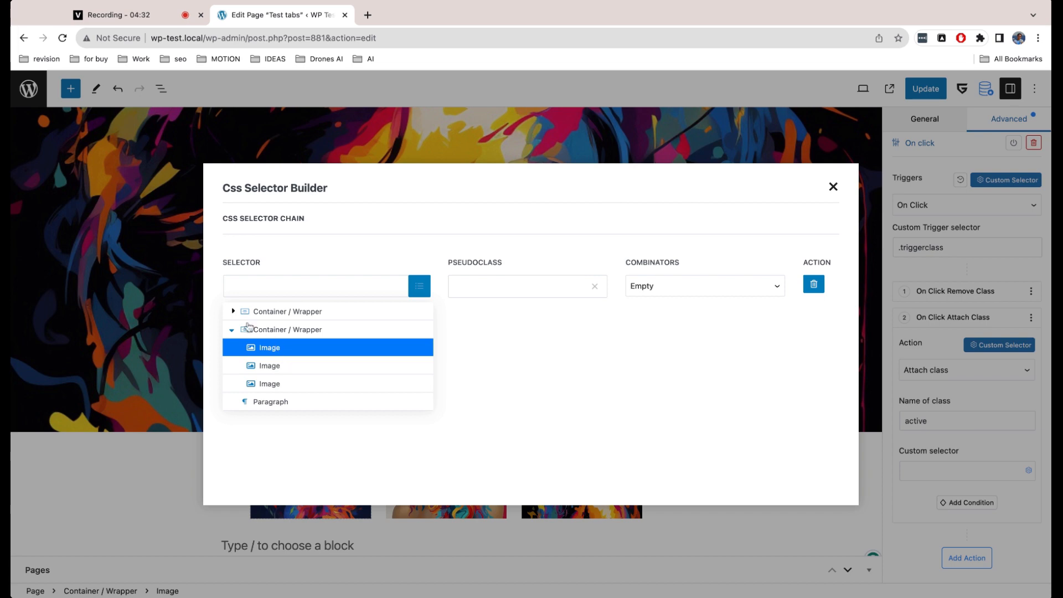
left_click(233, 311)
mouse_move(274, 333)
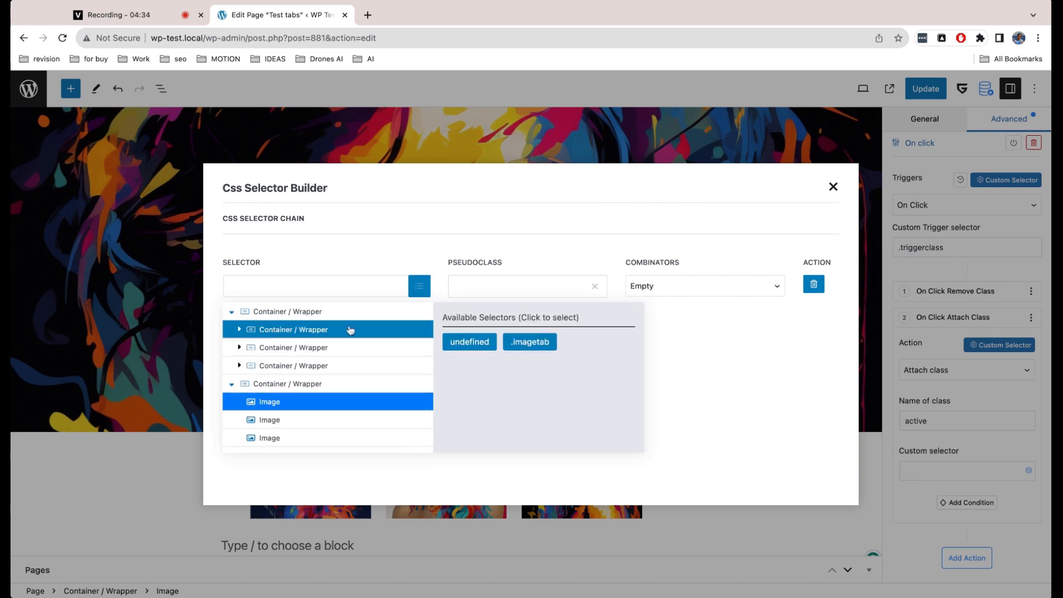
left_click(527, 343)
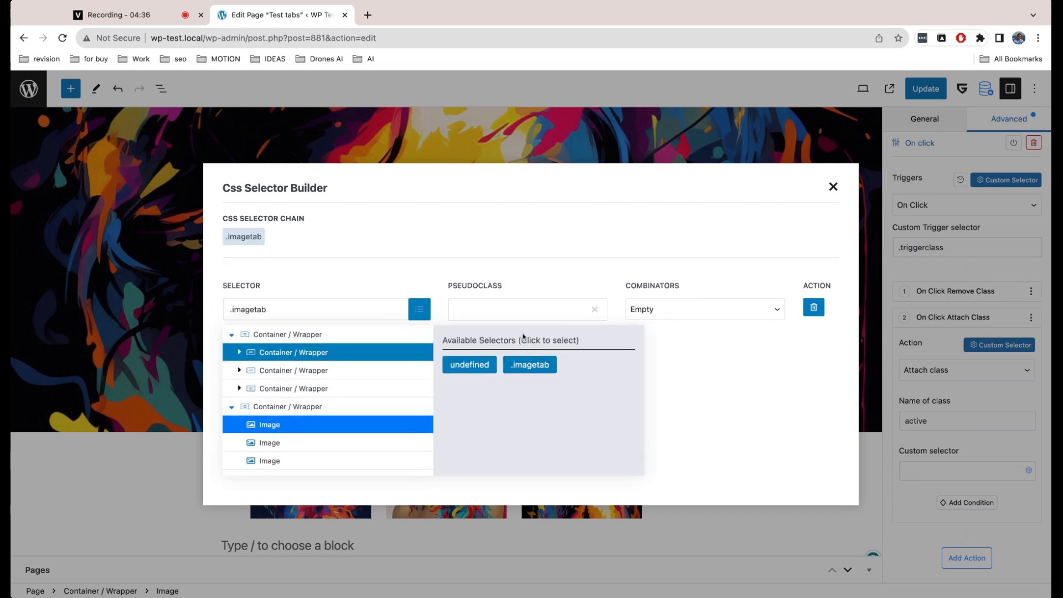
Add the Index of Trigger pseudoclass to the .imagetab selector and insert it into the action
left_click(514, 277)
left_click(520, 308)
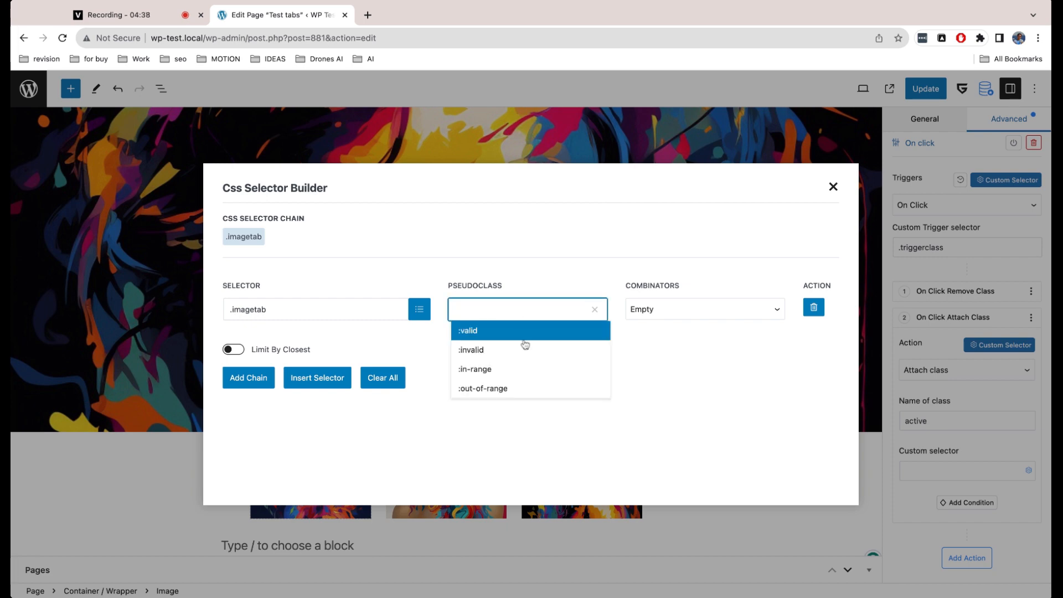
scroll(525, 350, "down", 10)
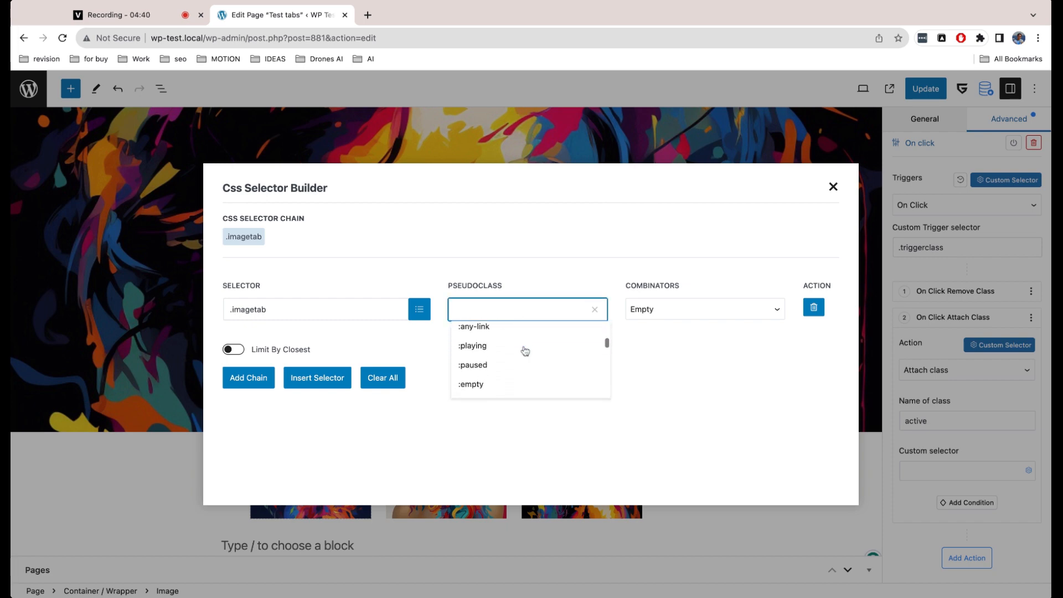
scroll(530, 354, "down", 10)
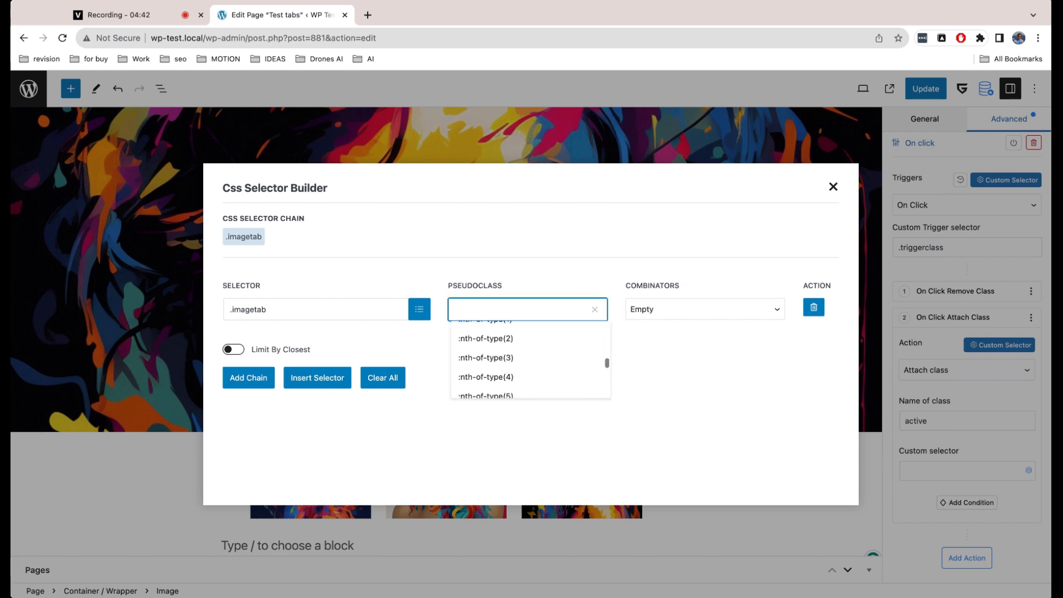
scroll(530, 349, "down", 8)
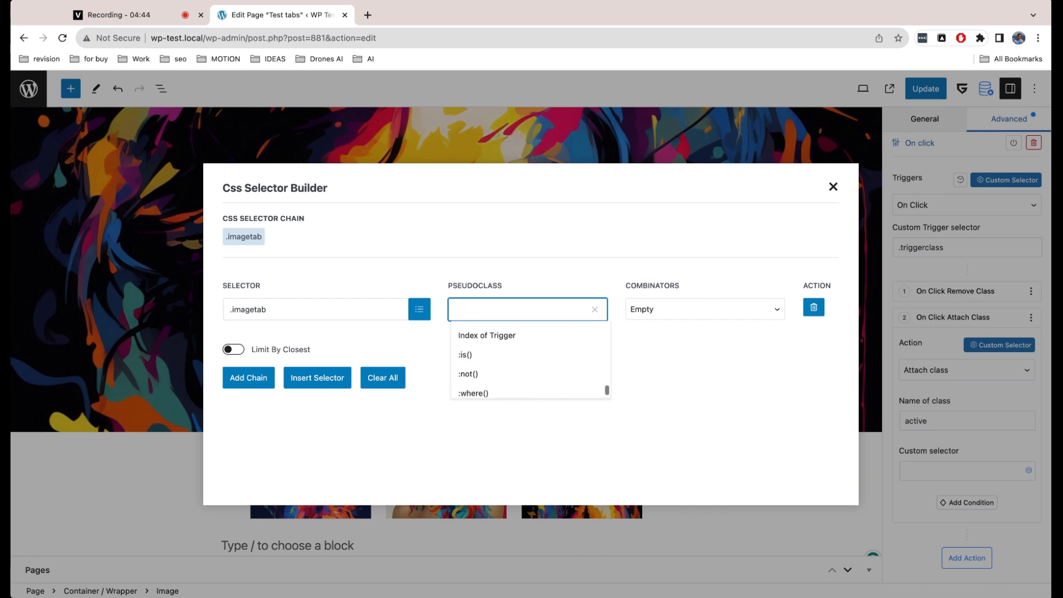
left_click(517, 340)
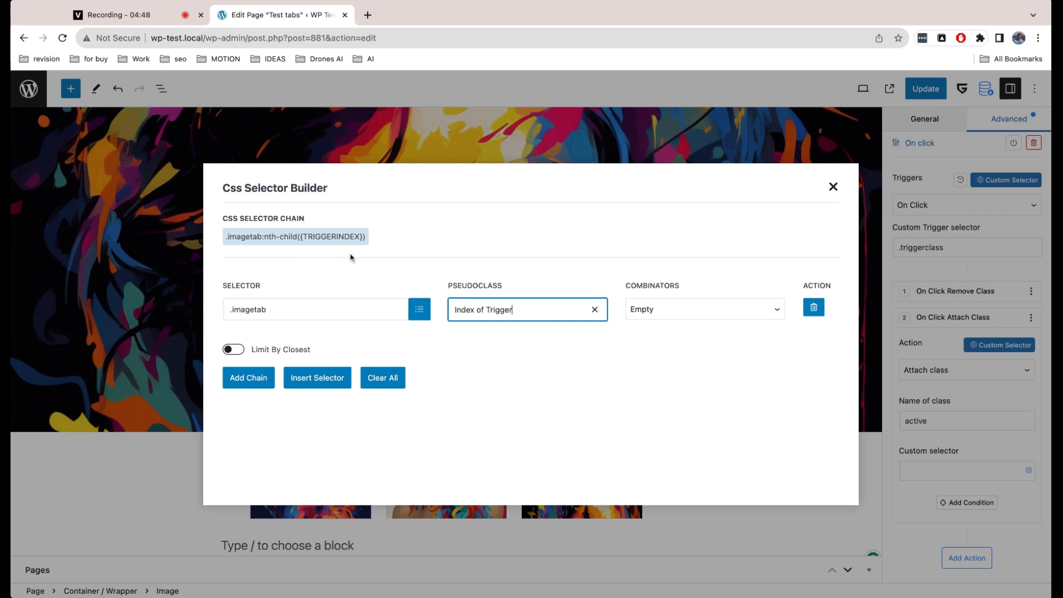
left_click(327, 378)
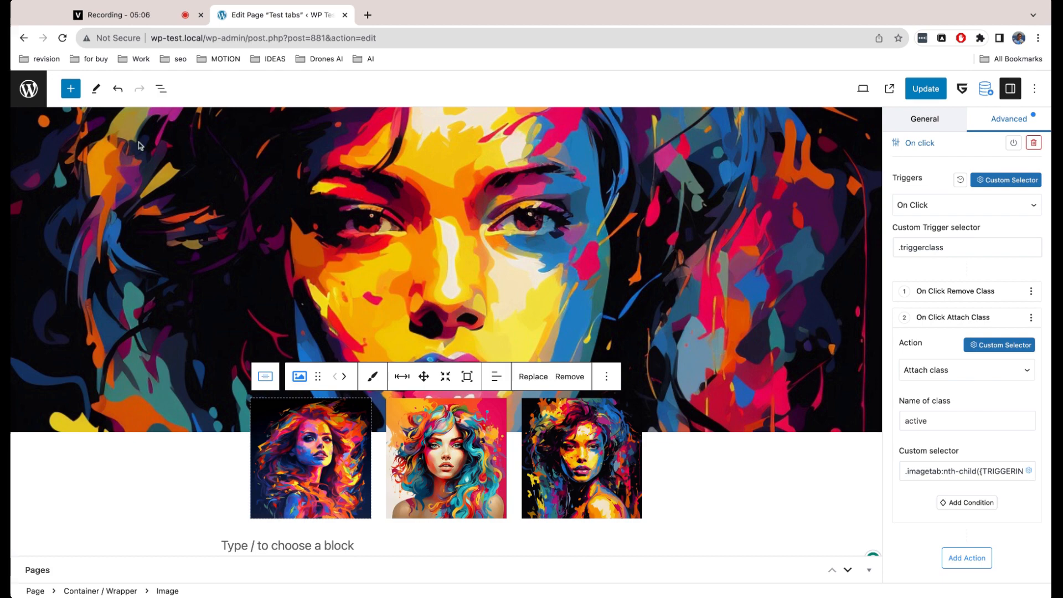
left_click(161, 88)
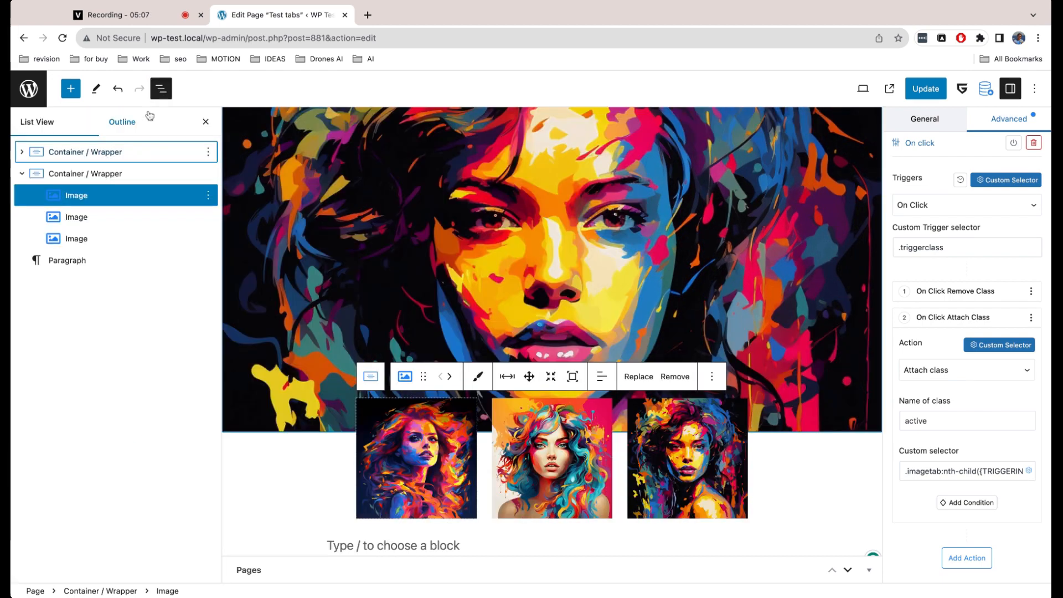
left_click(21, 151)
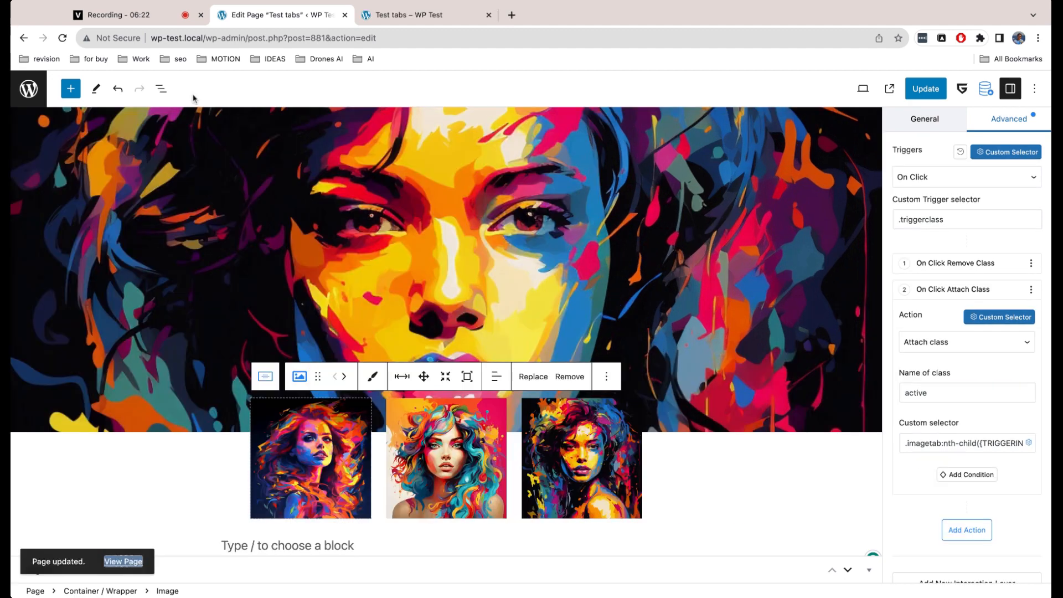
Set the thumbnail container's position to Relative with a z-index of 3, and update the page
left_click(161, 88)
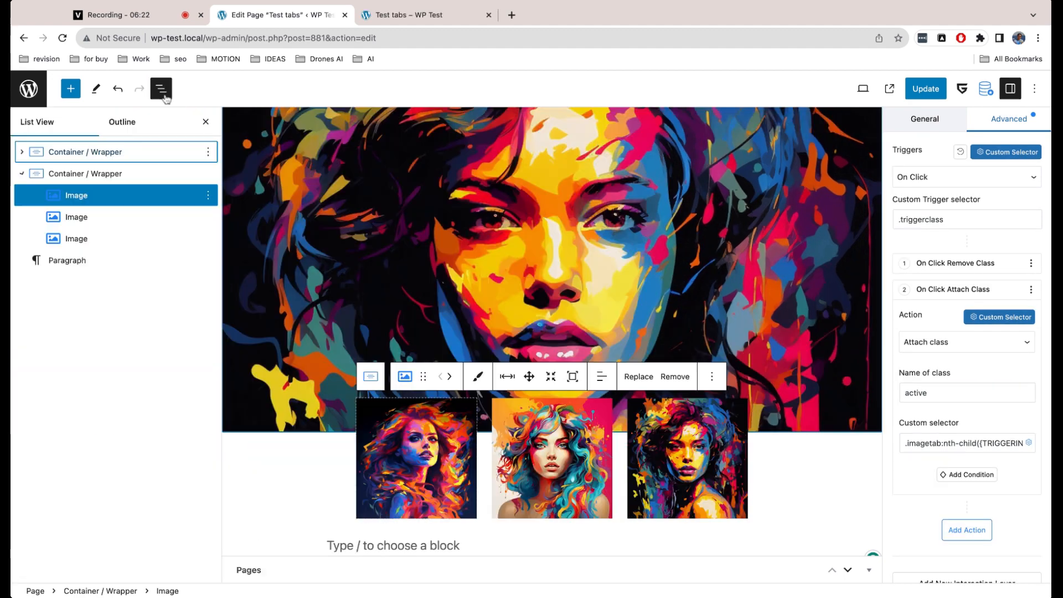
left_click(128, 173)
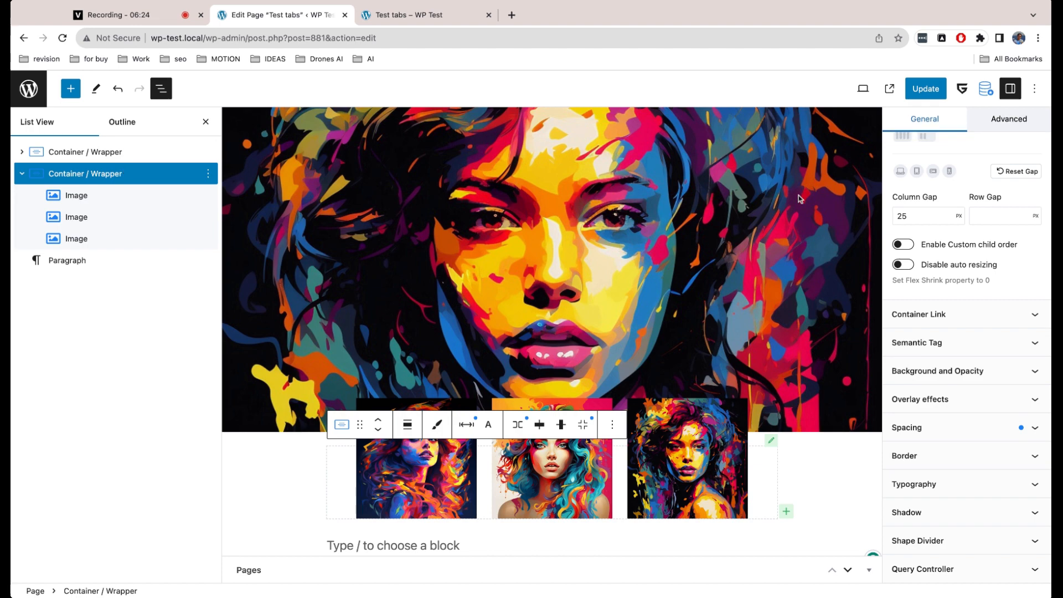
scroll(1013, 260, "up", 8)
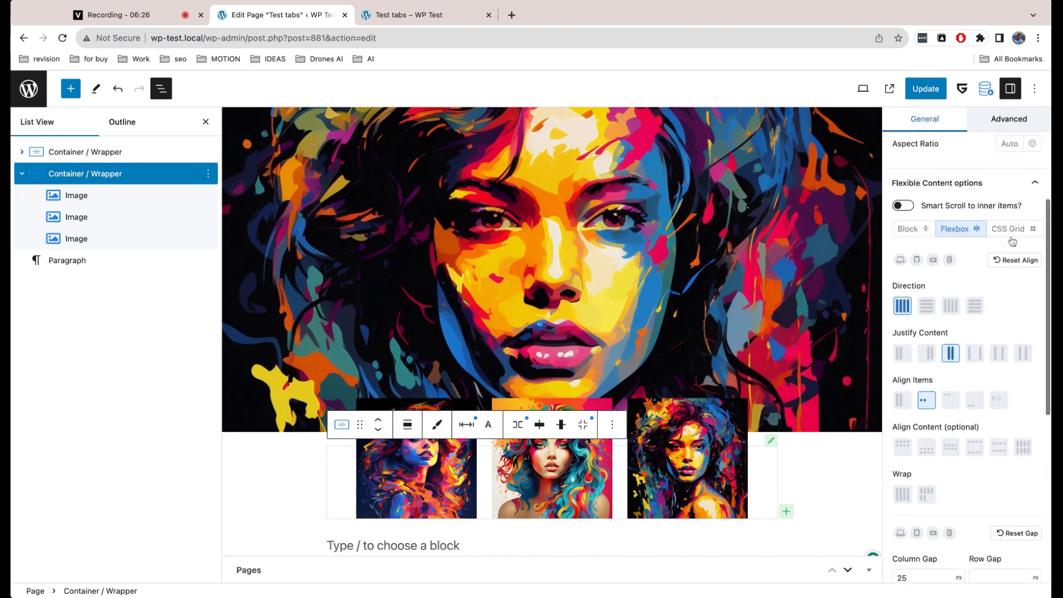
scroll(1012, 263, "up", 5)
left_click(1009, 257)
scroll(1009, 260, "down", 10)
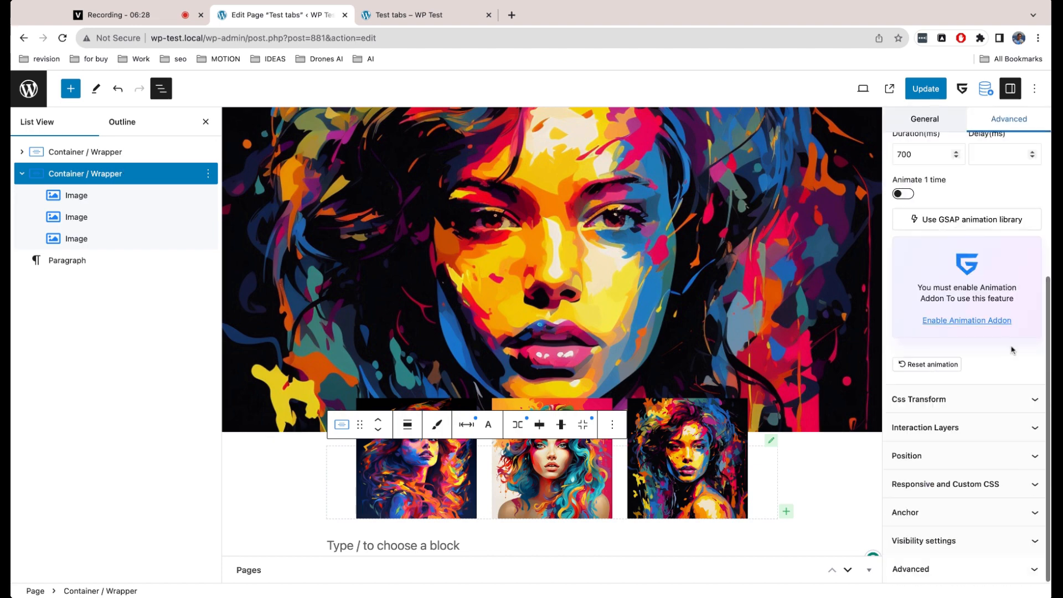
left_click(974, 449)
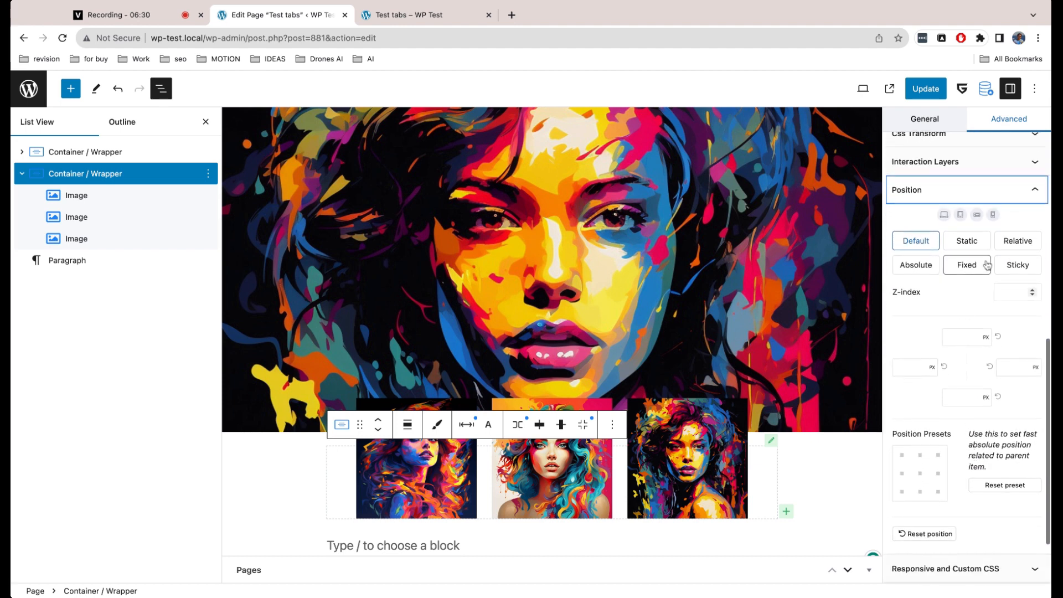
left_click(1017, 243)
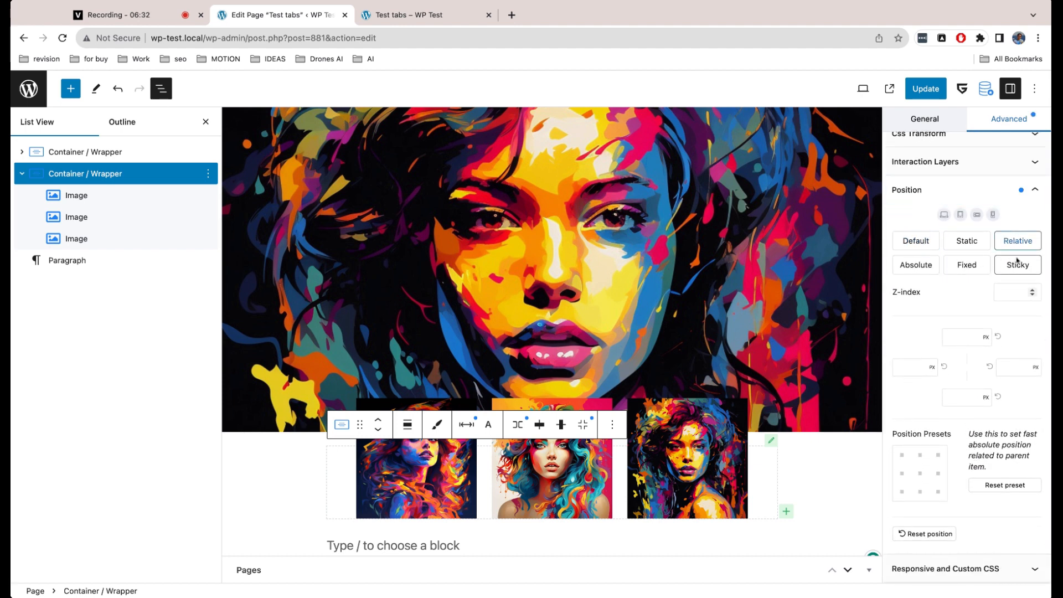
left_click(1012, 292)
type("3")
left_click(929, 96)
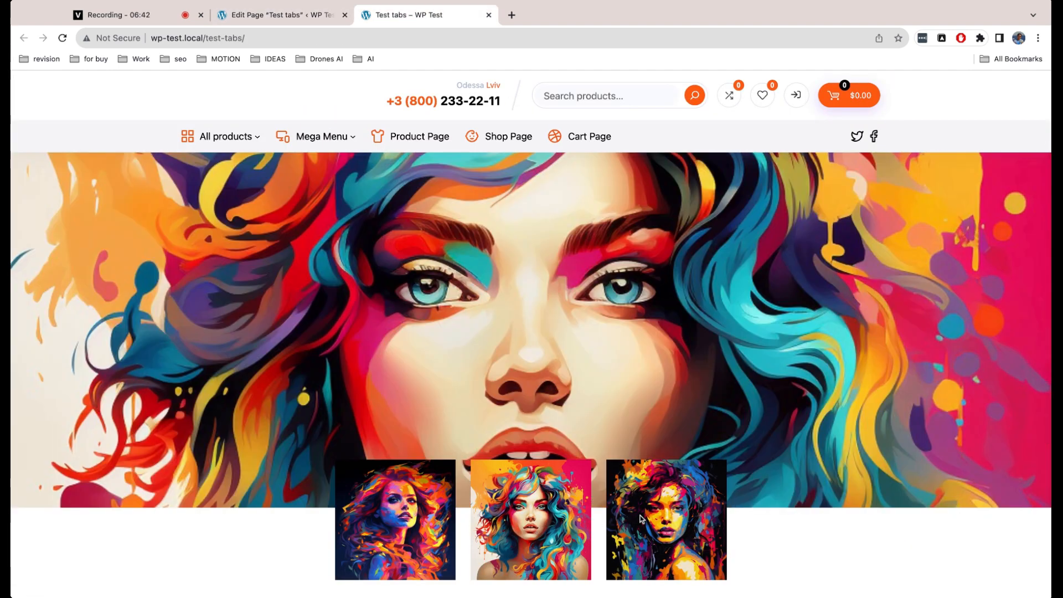
Test the image tabs on the published page by switching between the three thumbnails
left_click(641, 518)
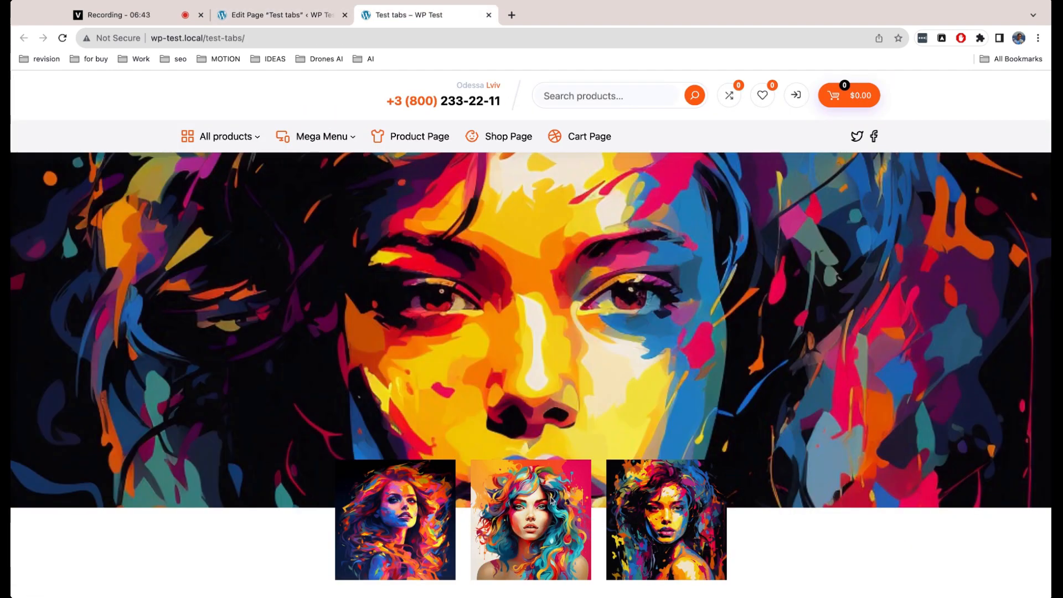
left_click(553, 501)
left_click(421, 514)
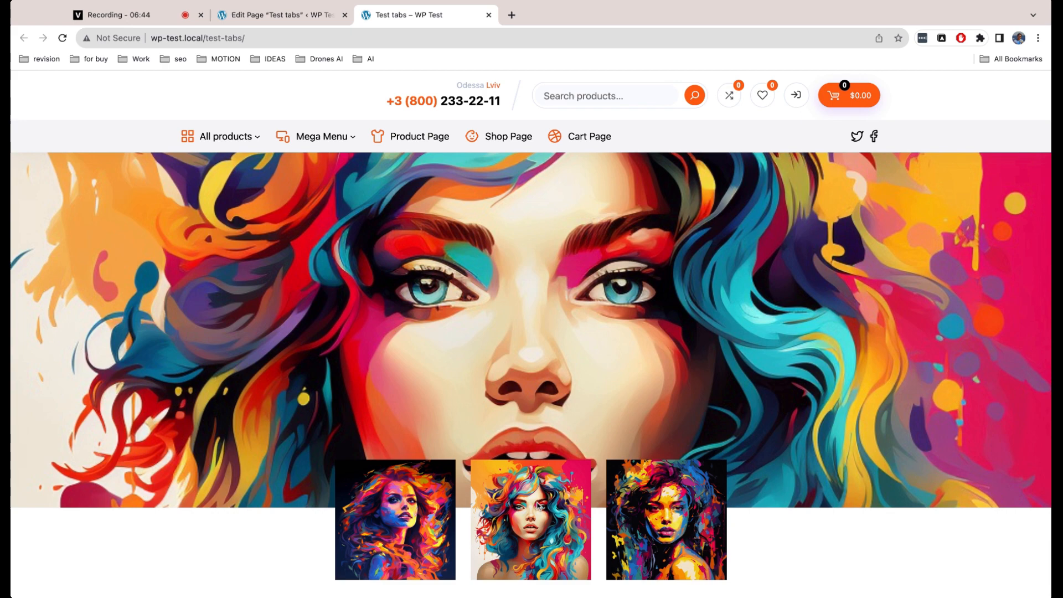
left_click(646, 504)
Back in the page editor, select the first large image container and set its .imagetab class opacity to 0
left_click(280, 16)
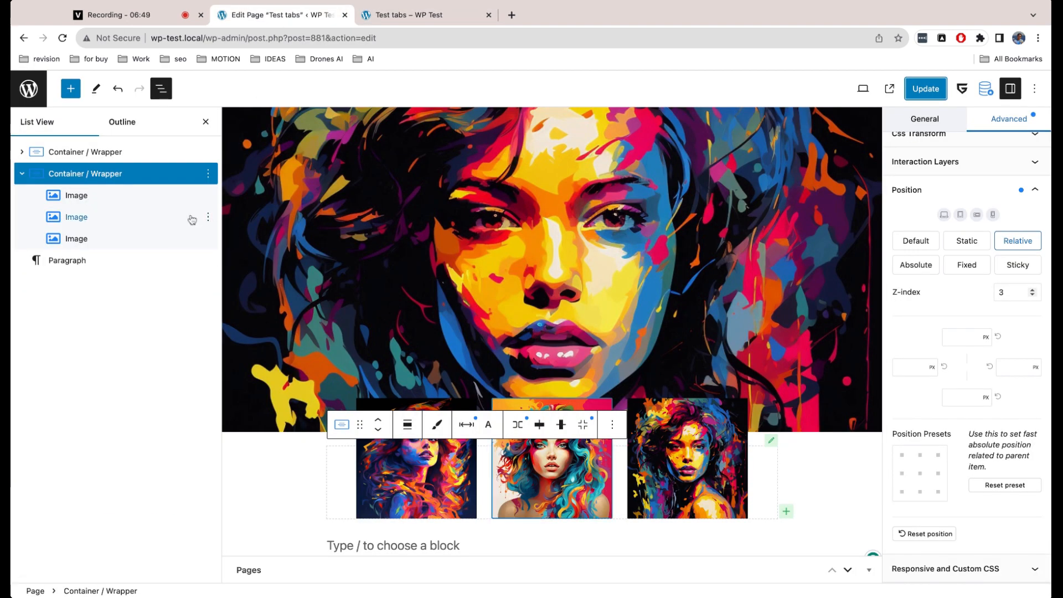
left_click(22, 152)
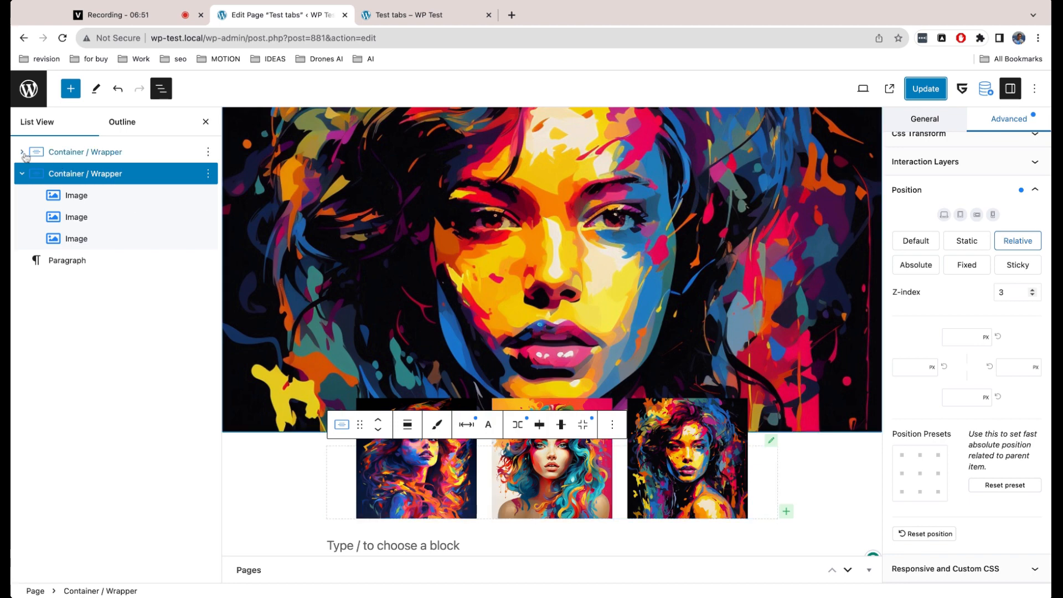
left_click(70, 174)
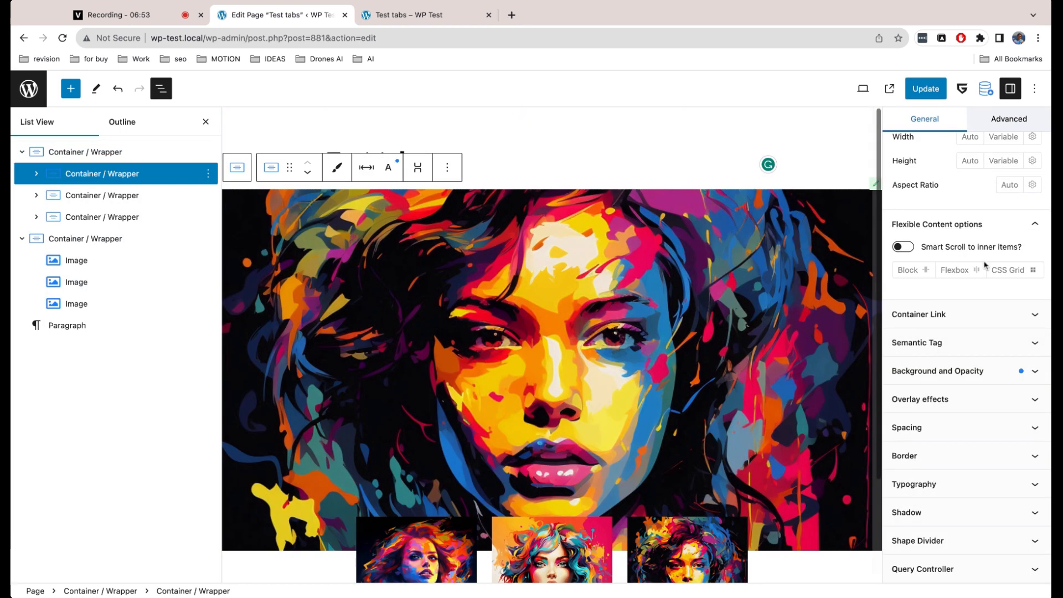
scroll(928, 222, "up", 3)
left_click(915, 200)
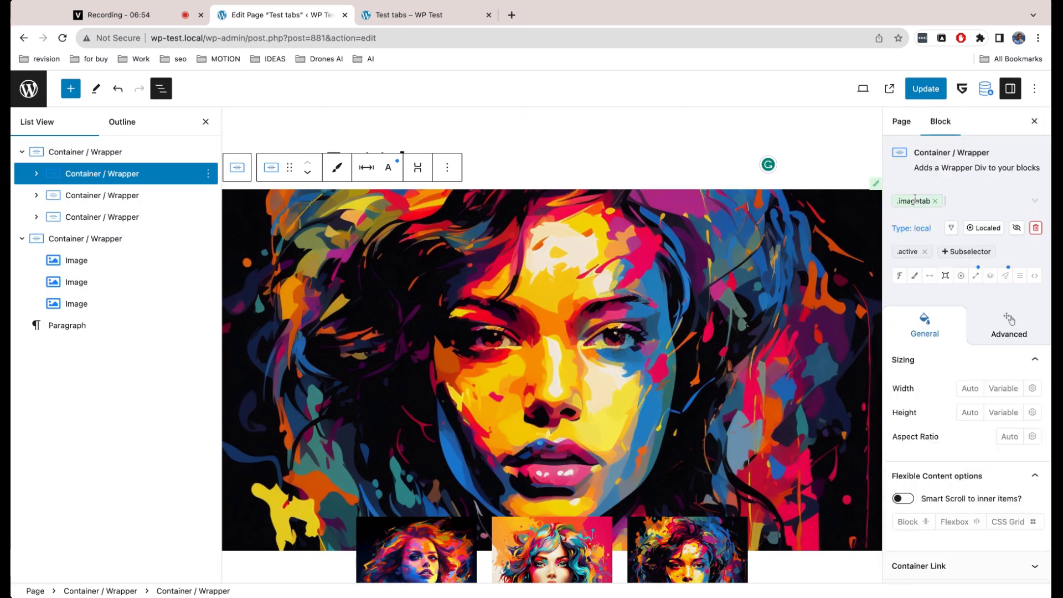
left_click(990, 275)
scroll(980, 359, "down", 5)
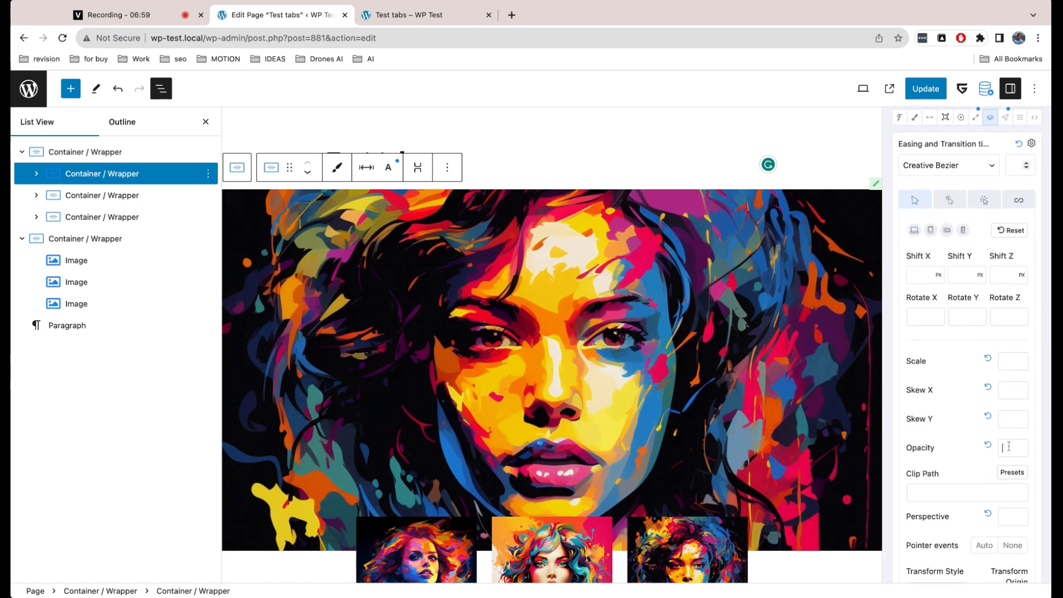
left_click(1009, 446)
type("0")
Set the opacity of the .active subselector of .imagetab to 1
scroll(972, 368, "up", 4)
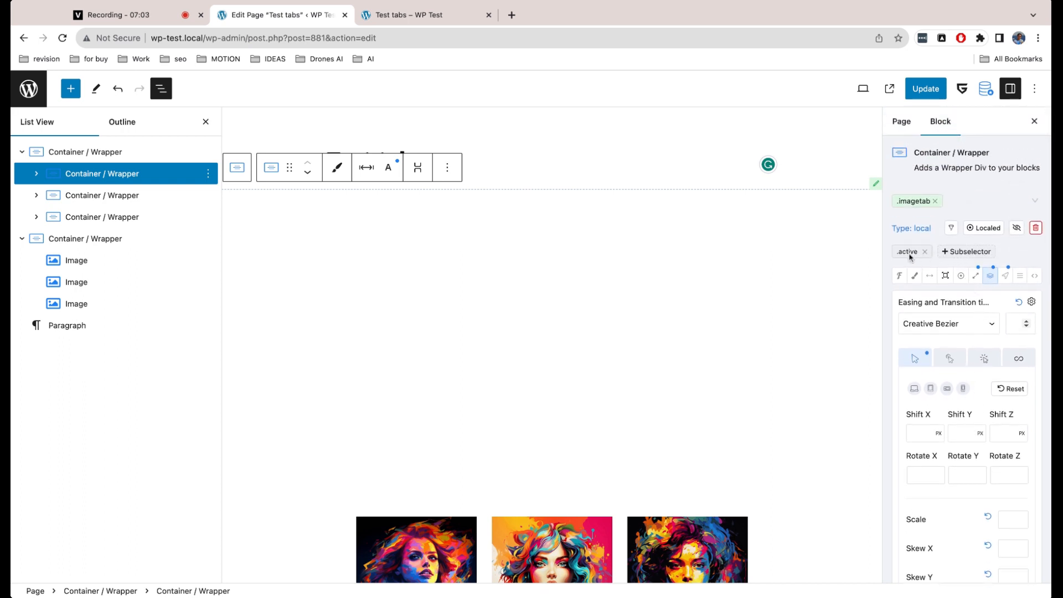
scroll(983, 362, "down", 4)
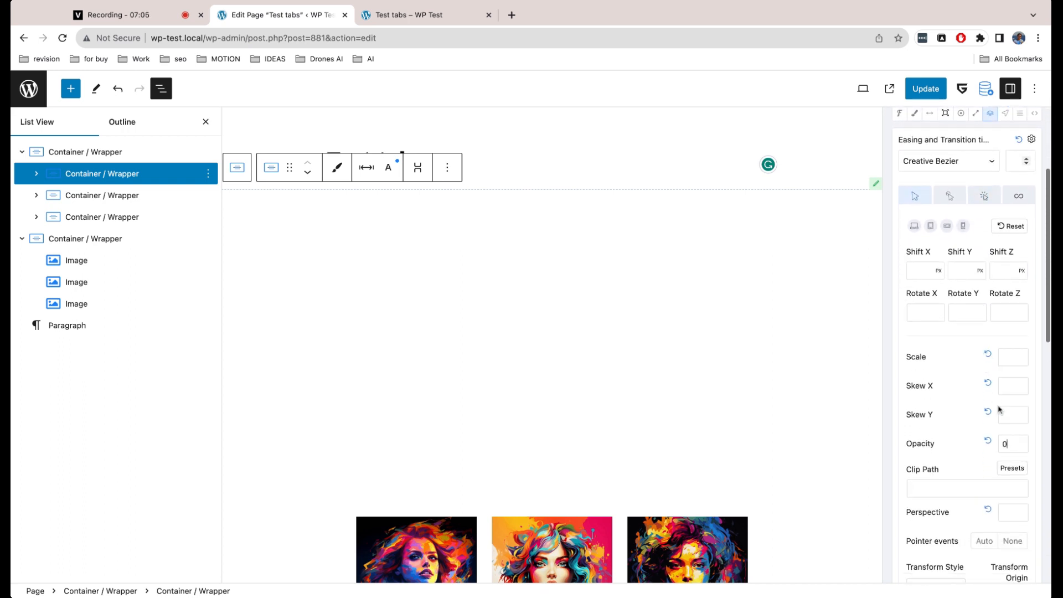
double_click(1009, 443)
type("1")
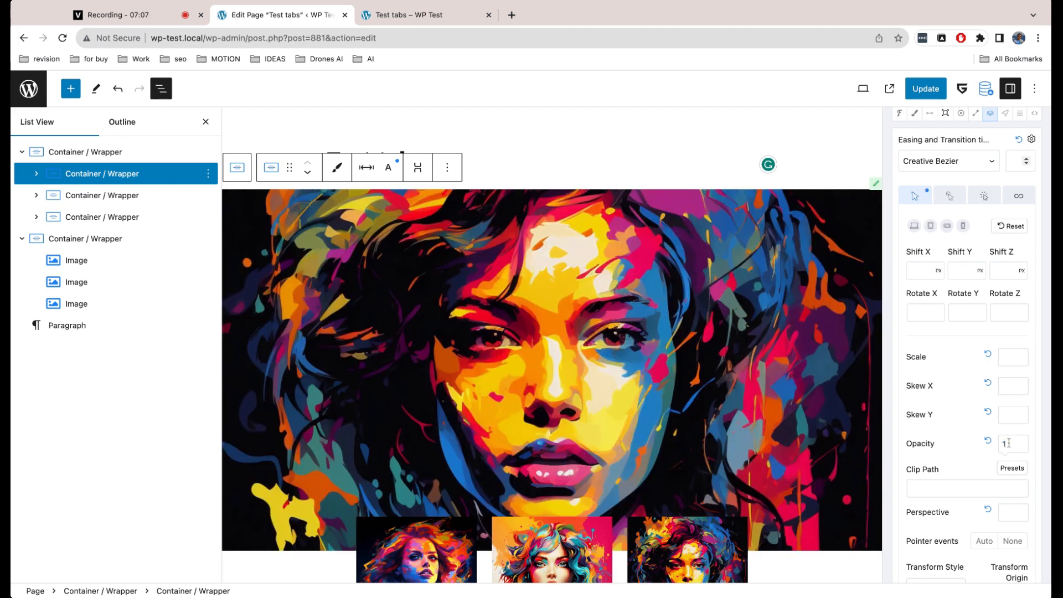
scroll(967, 419, "up", 4)
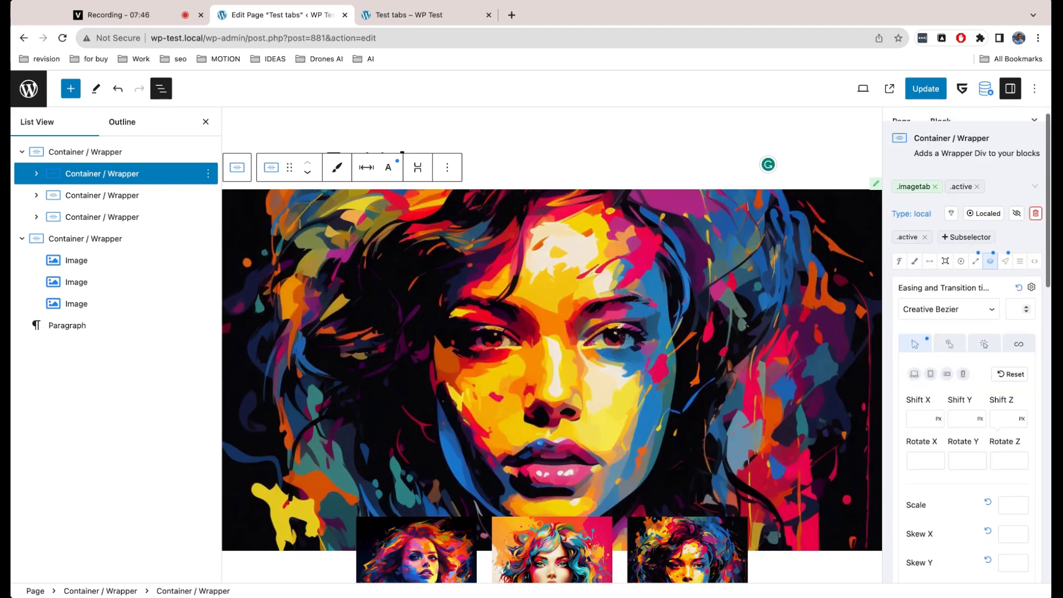
scroll(1018, 277, "down", 1)
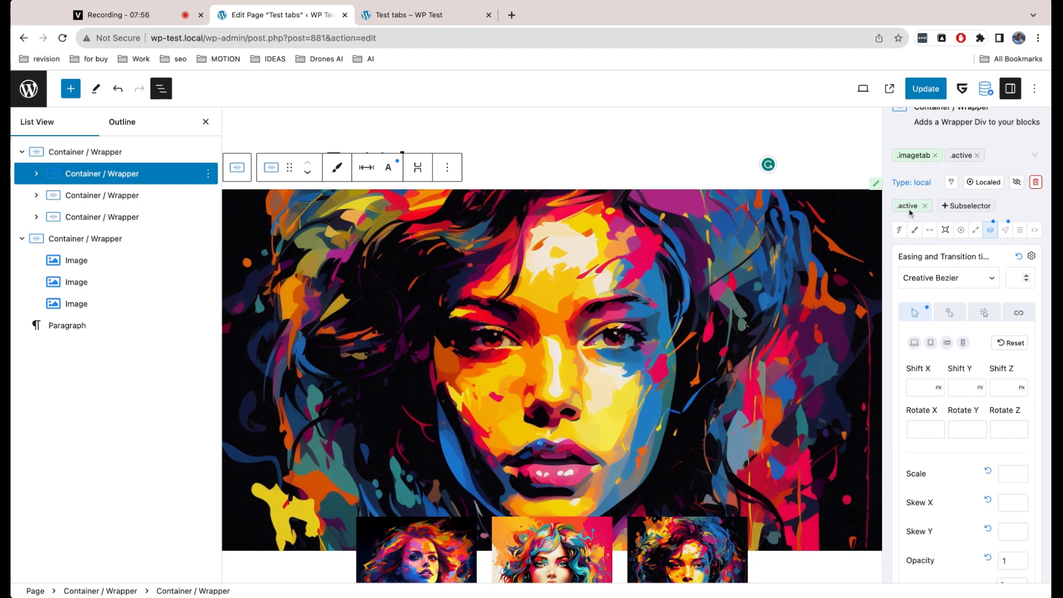
Update the page, reload the published page and test the image transitions by switching between the three thumbnails
left_click(926, 89)
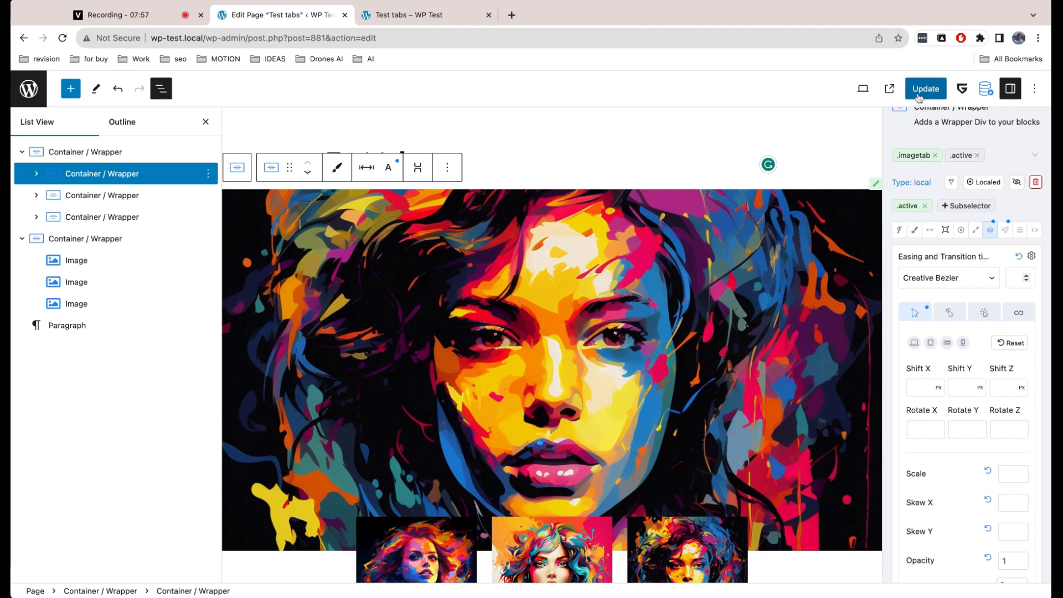
left_click(410, 22)
key("super+r")
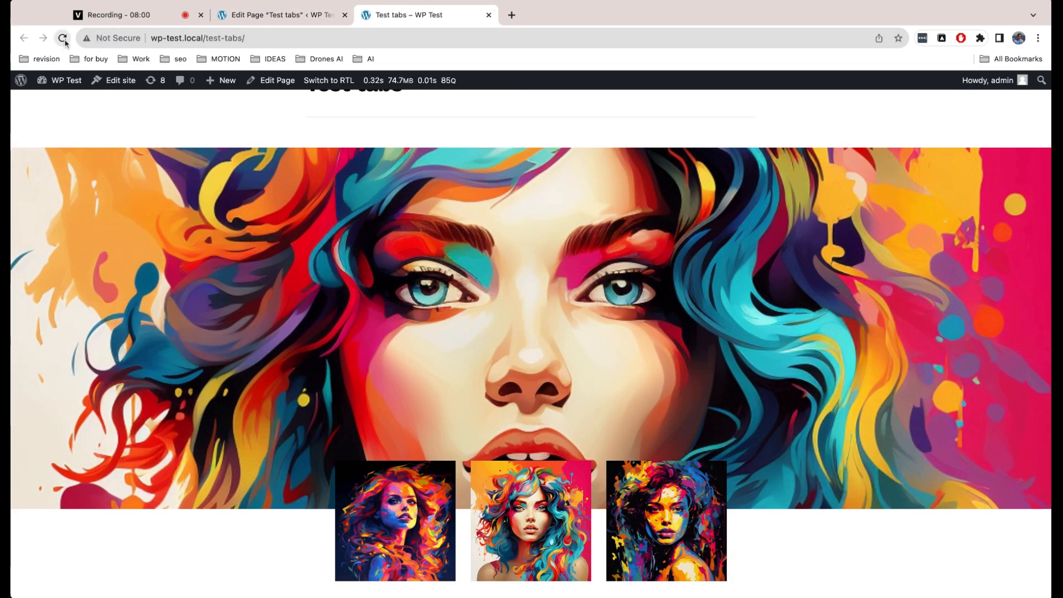
left_click(515, 485)
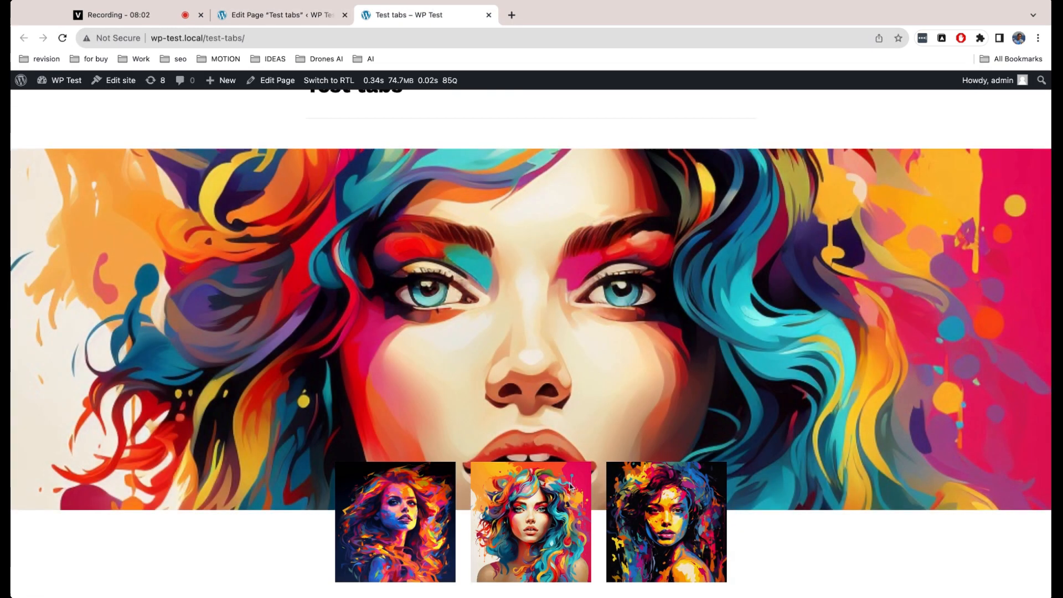
left_click(655, 504)
left_click(550, 507)
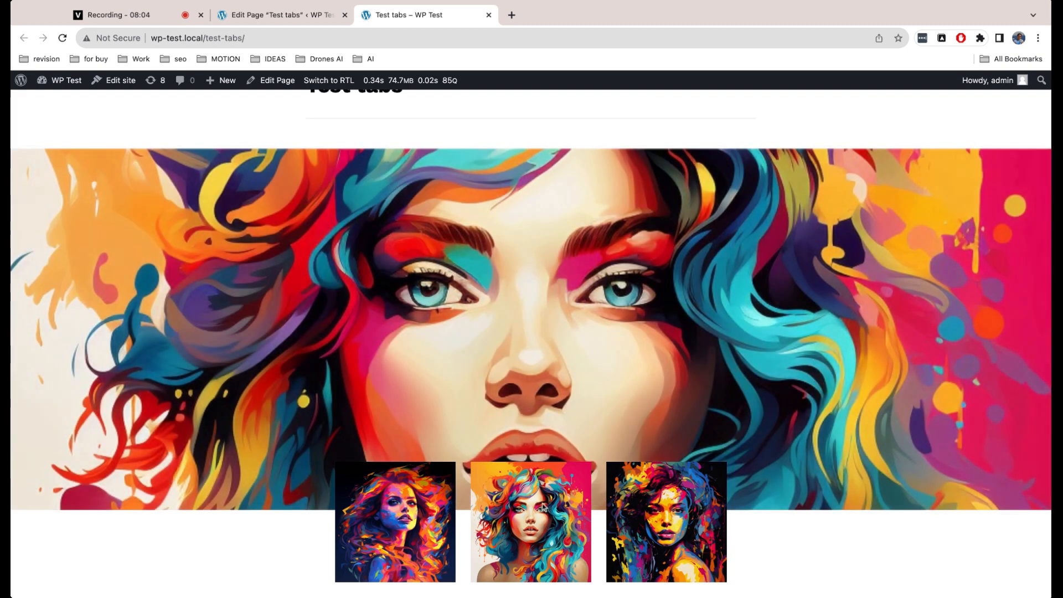
left_click(420, 502)
left_click(507, 496)
left_click(642, 496)
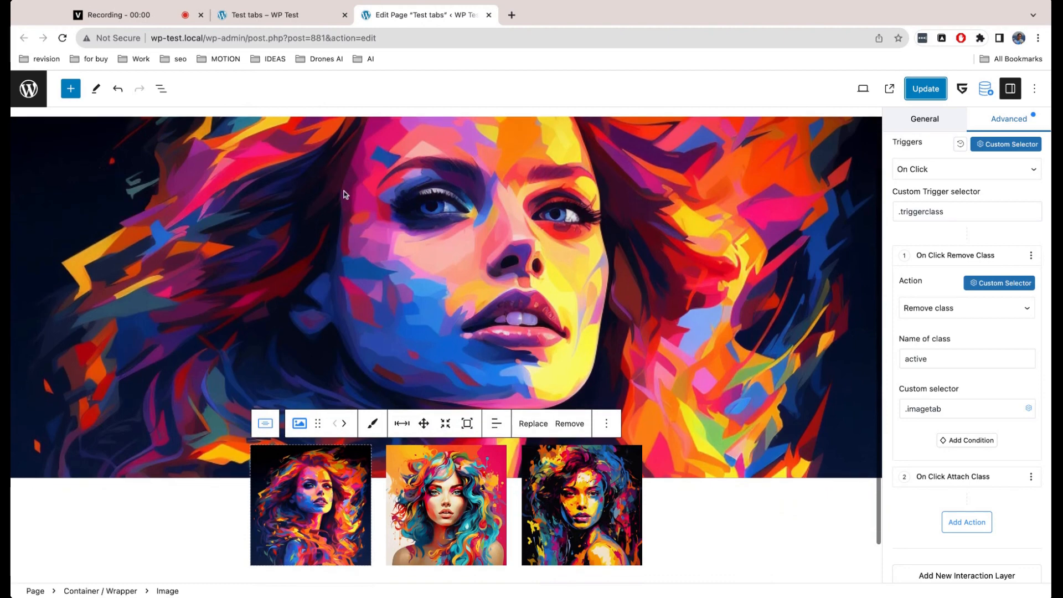
In the page editor, delete the three nested large image containers from the first wrapper
left_click(210, 117)
left_click(161, 89)
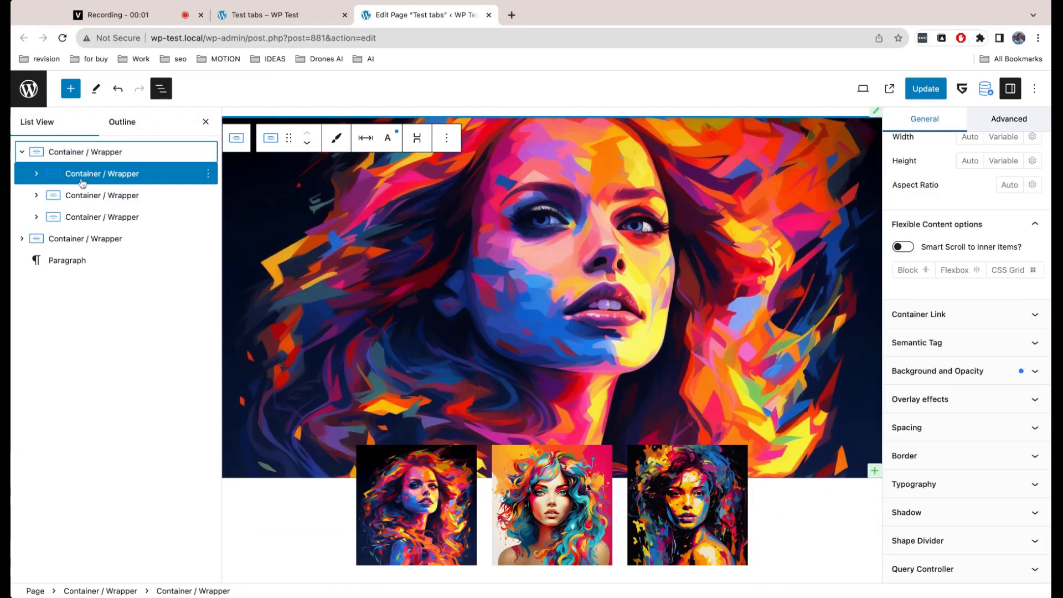
left_click(105, 217, "shift")
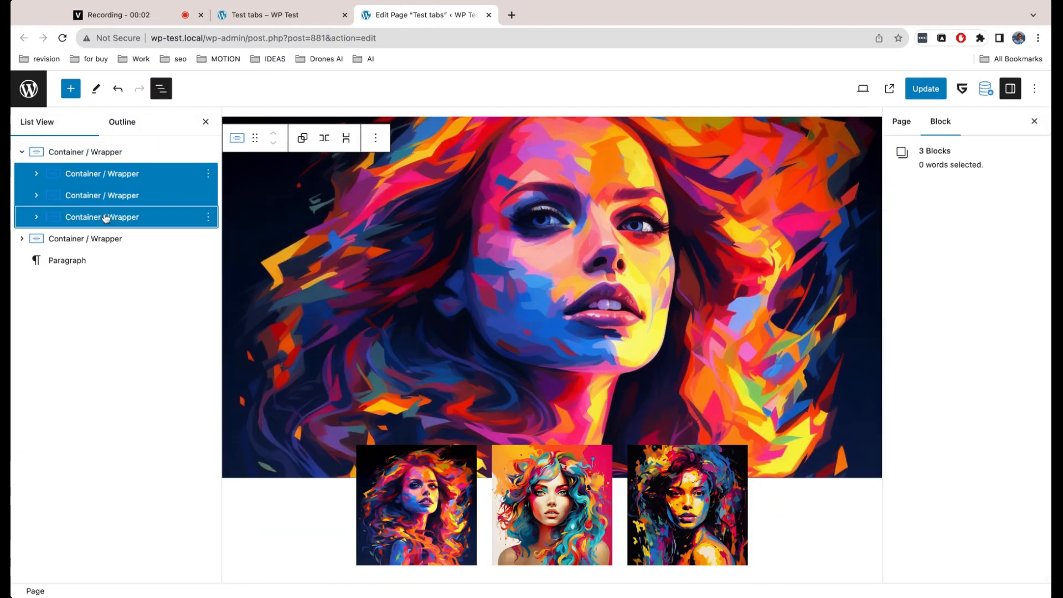
left_click(374, 139)
left_click(395, 368)
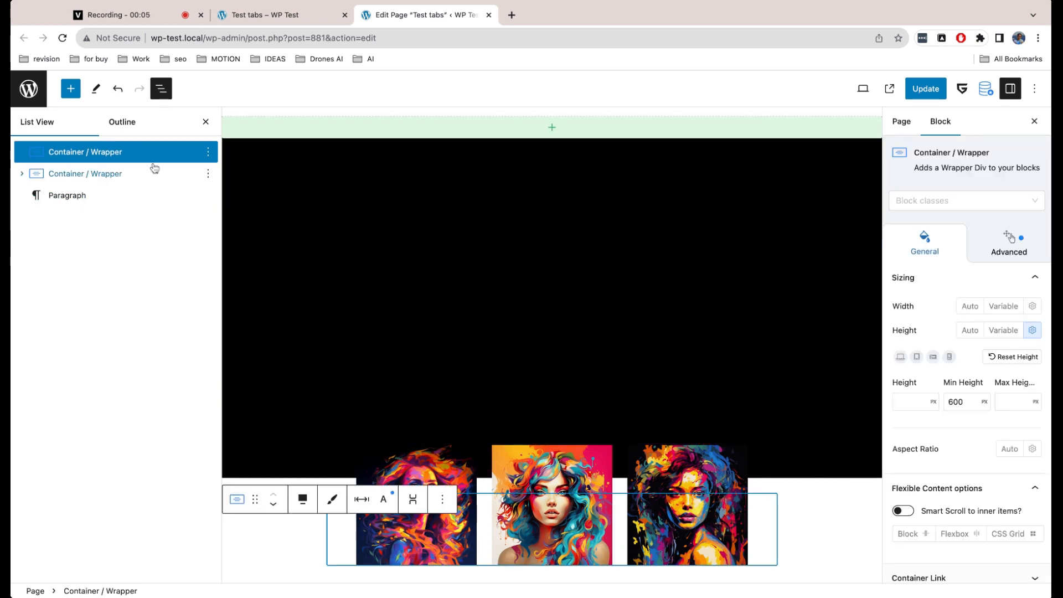
Insert a Slider And Carousel block into the emptied black container and select its first slide
scroll(263, 206, "up", 2)
left_click(374, 201)
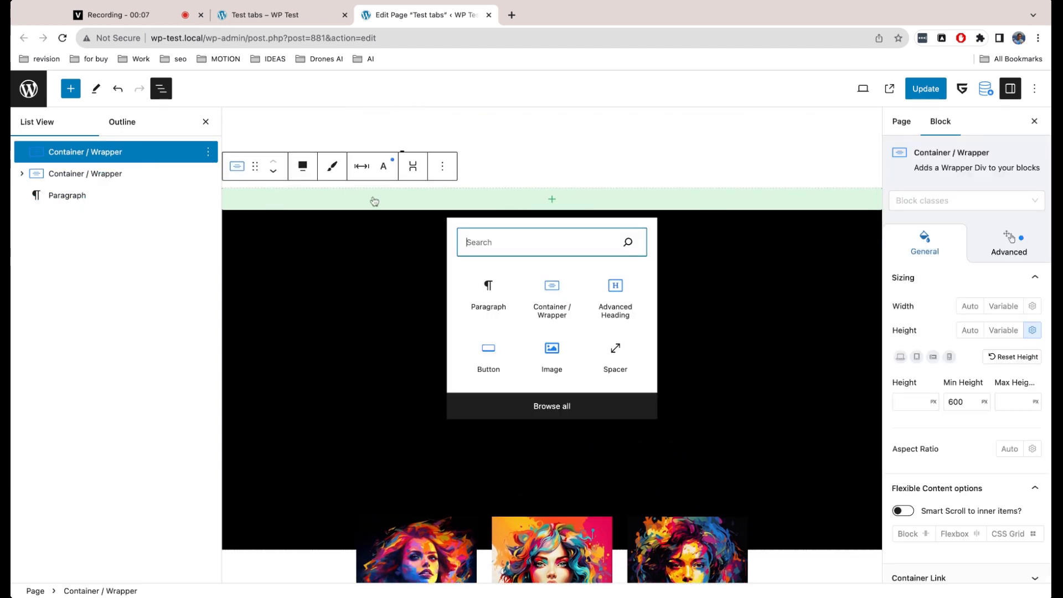
type("slider")
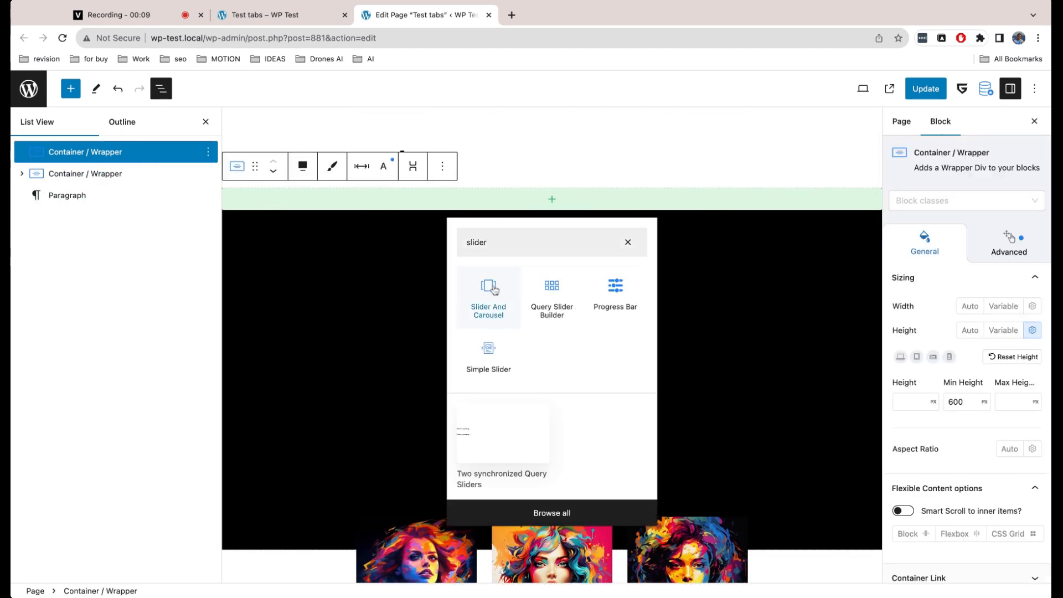
left_click(490, 294)
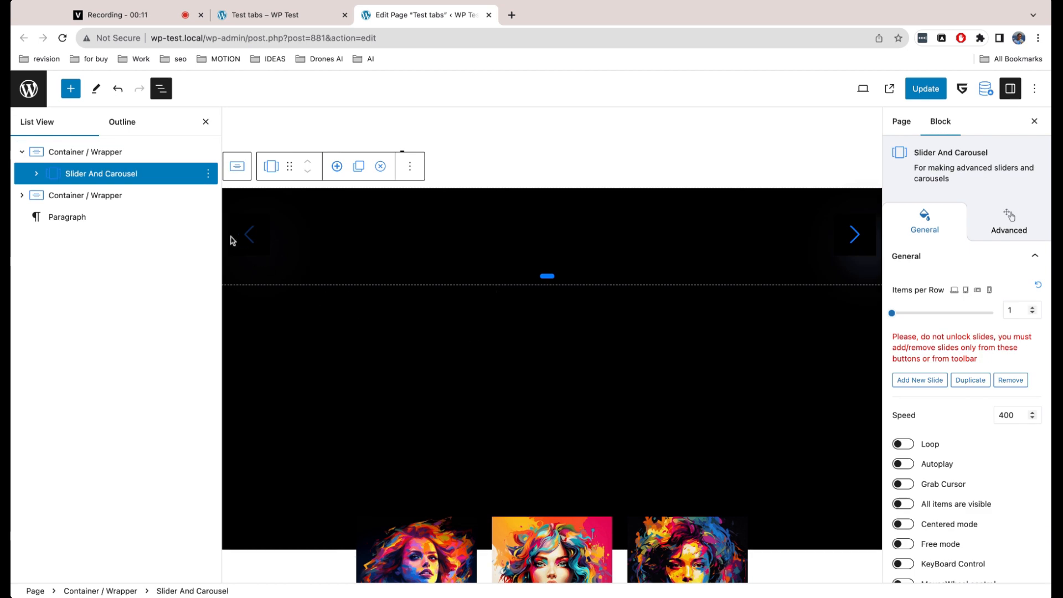
left_click(37, 174)
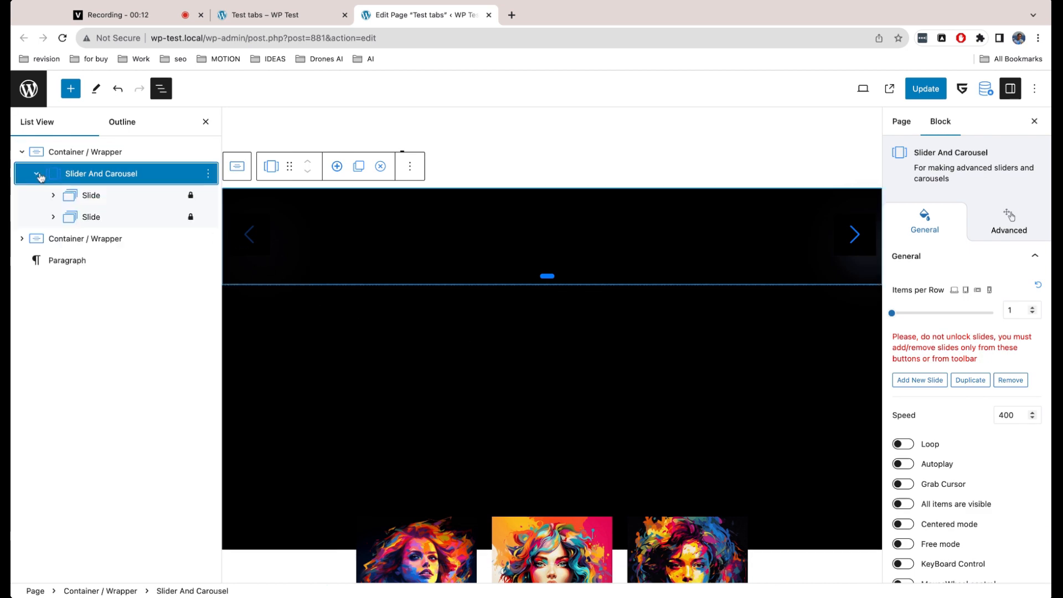
left_click(114, 200)
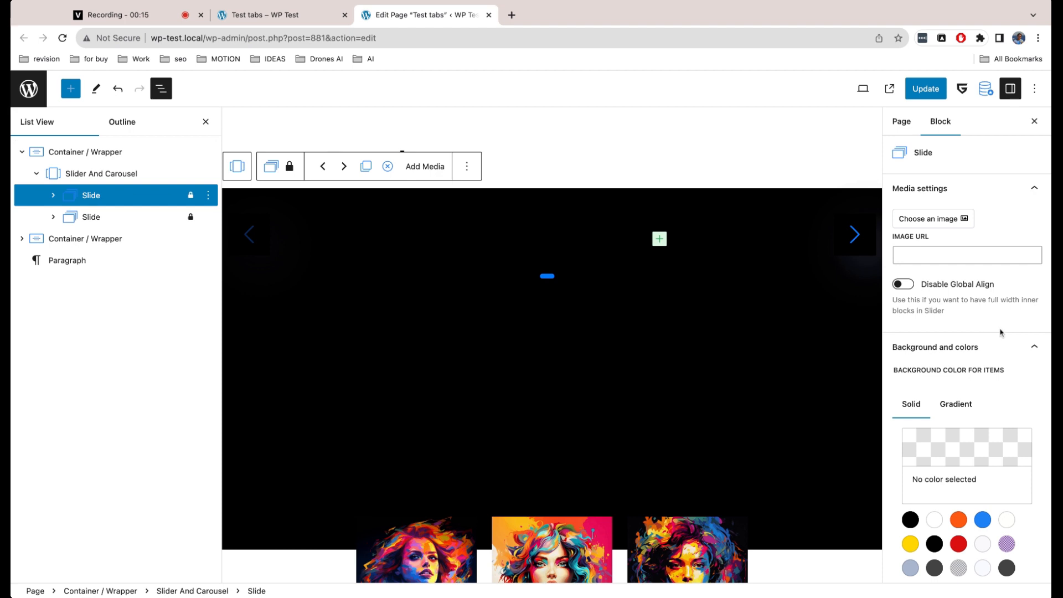
Set the slider's background Image #1 to the dark portrait with fiery orange hair from the media library
left_click(101, 173)
scroll(931, 333, "down", 6)
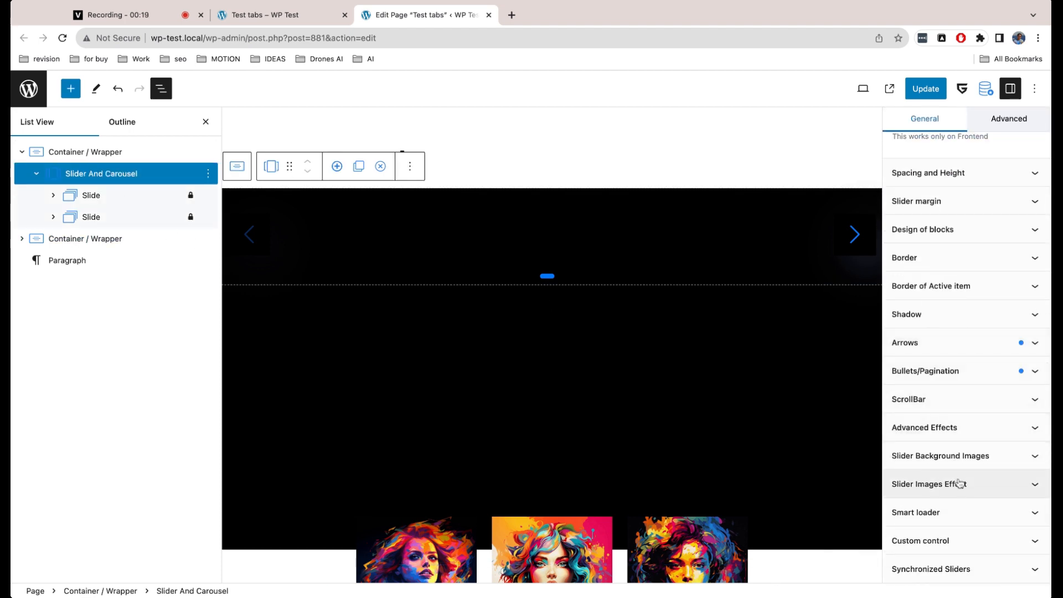
left_click(952, 456)
scroll(942, 401, "down", 3)
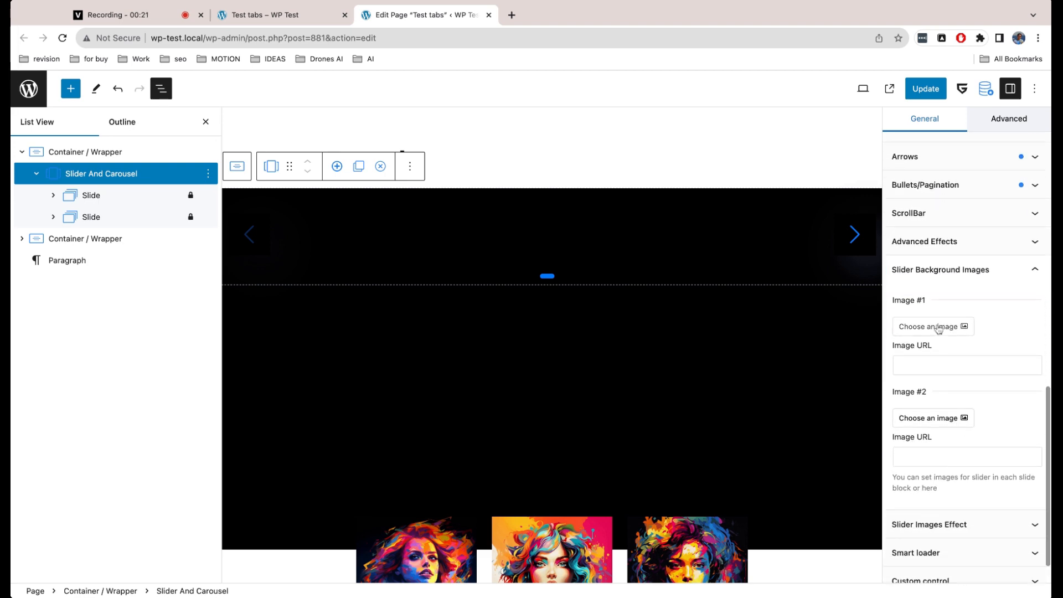
left_click(960, 325)
left_click(363, 324)
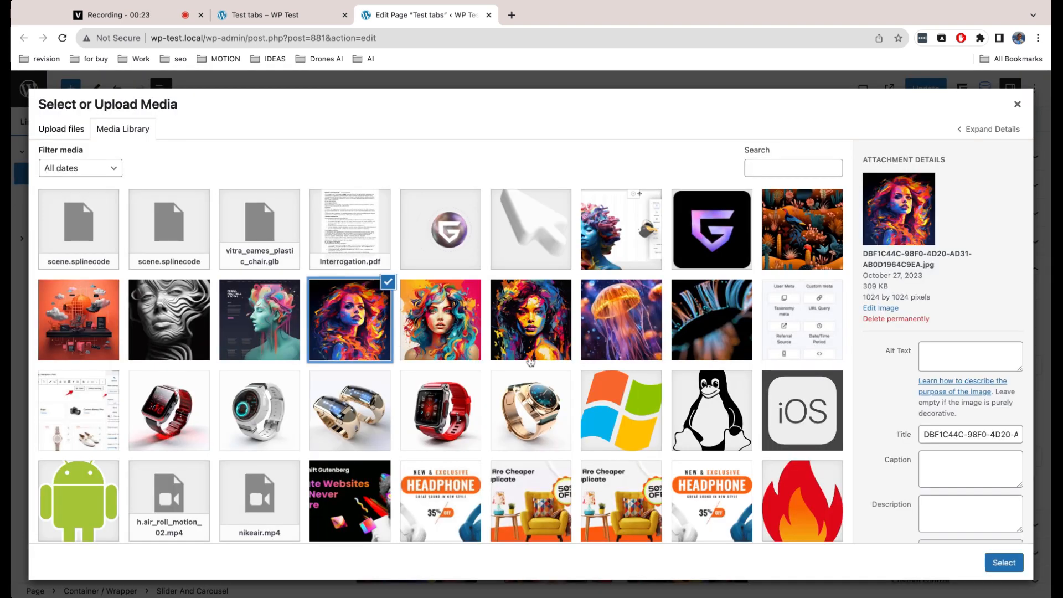
left_click(1003, 562)
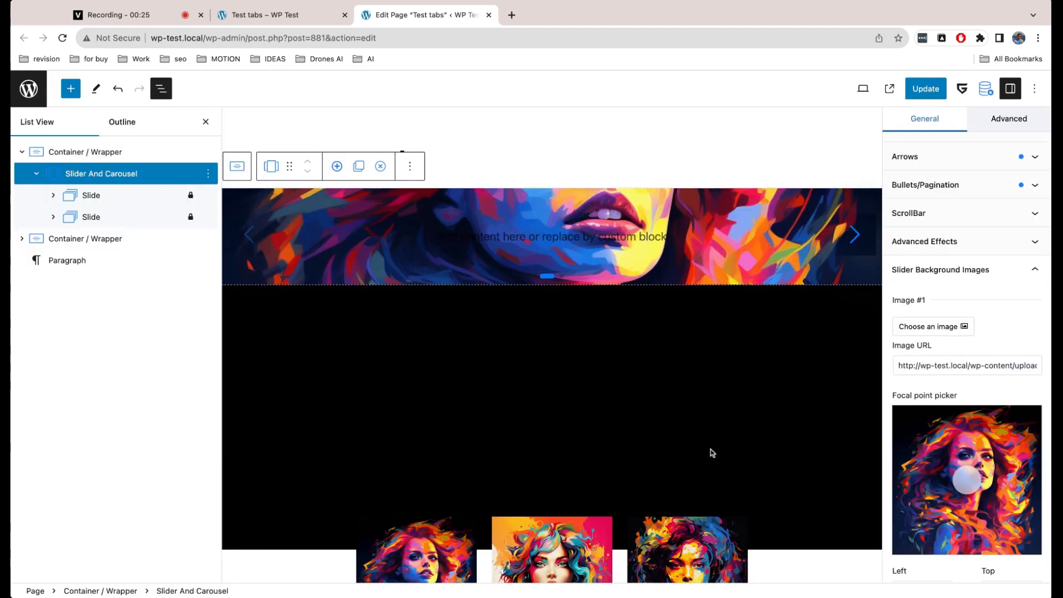
Set the slider's height to 600 px
scroll(920, 389, "up", 6)
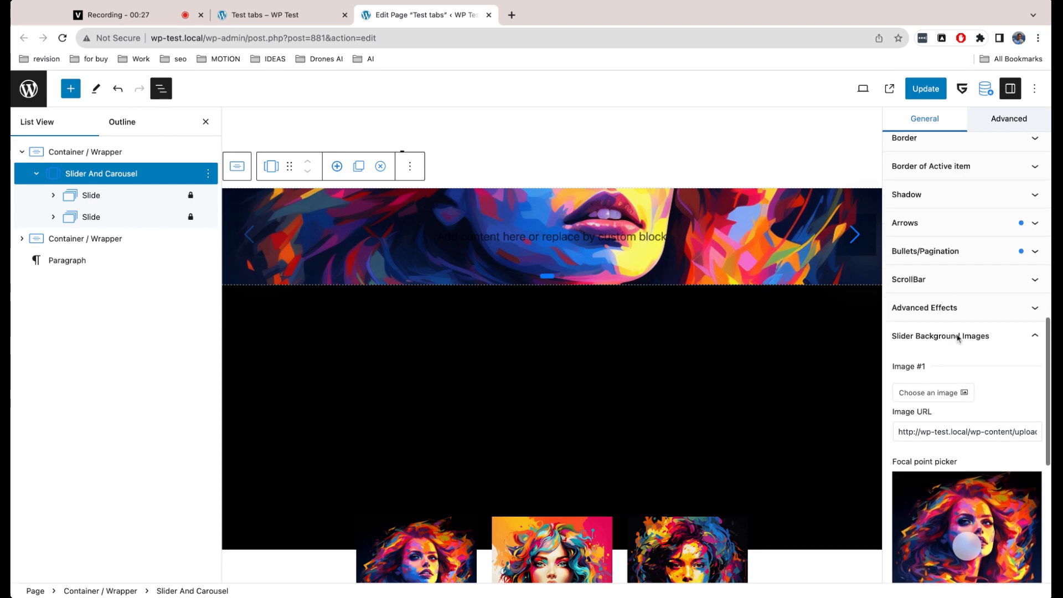
left_click(957, 334)
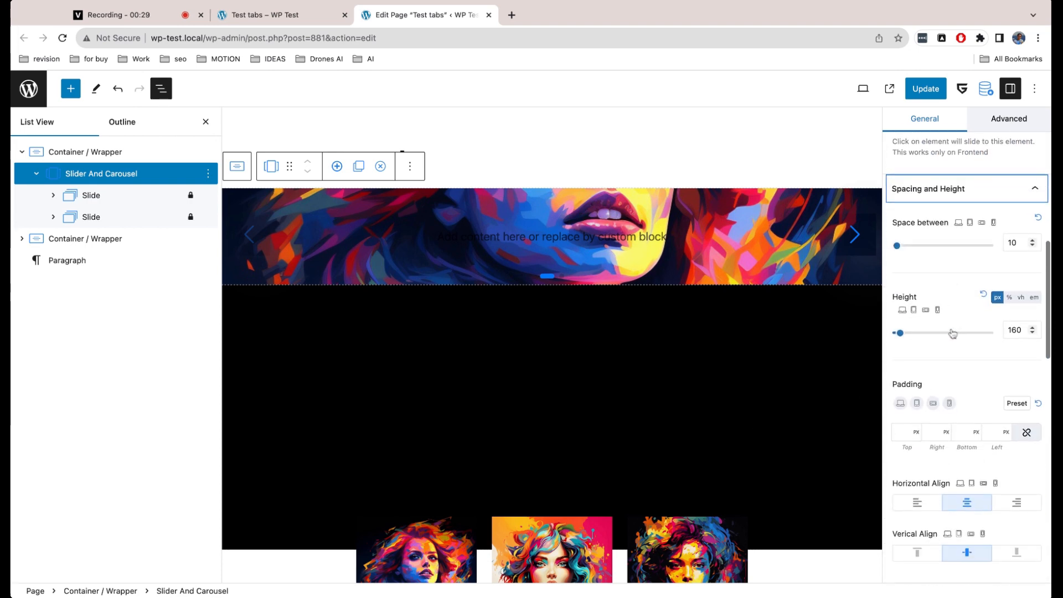
left_click(1014, 330)
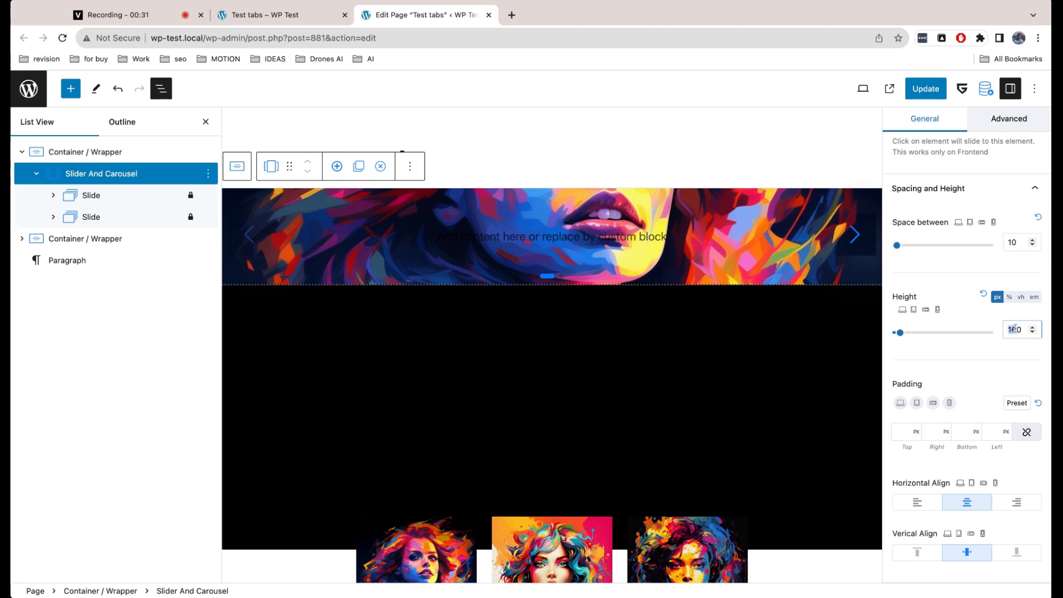
type("6")
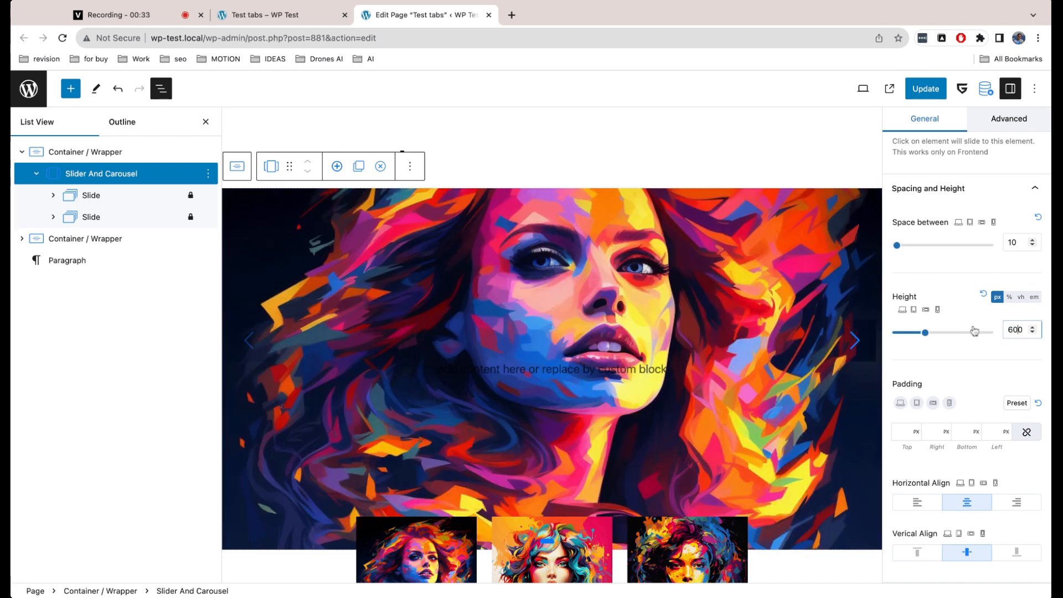
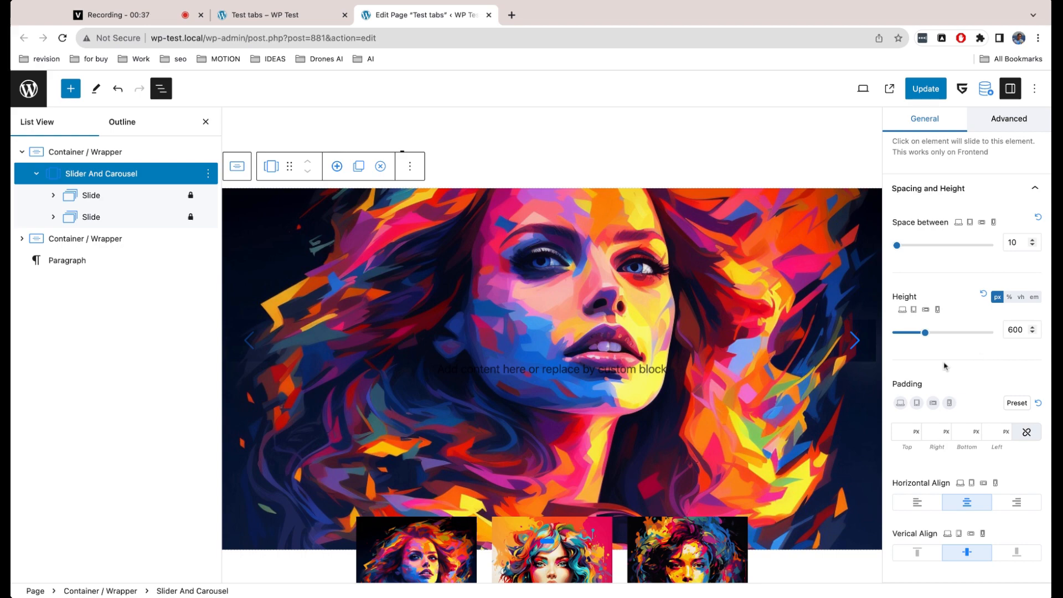
Turn off the slider's navigation bullets and navigation arrows
scroll(944, 366, "down", 15)
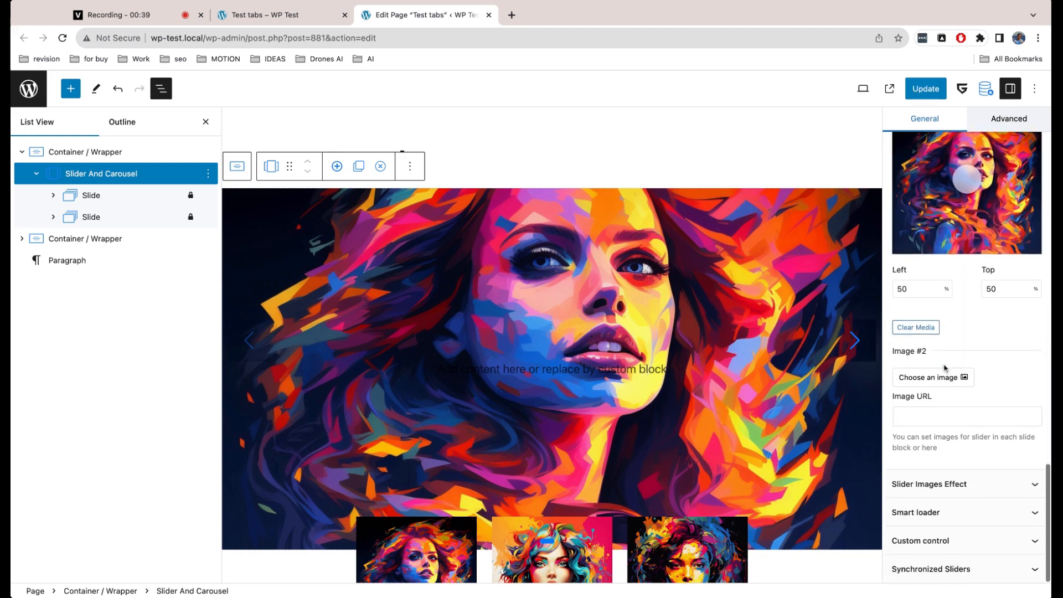
scroll(953, 501, "up", 10)
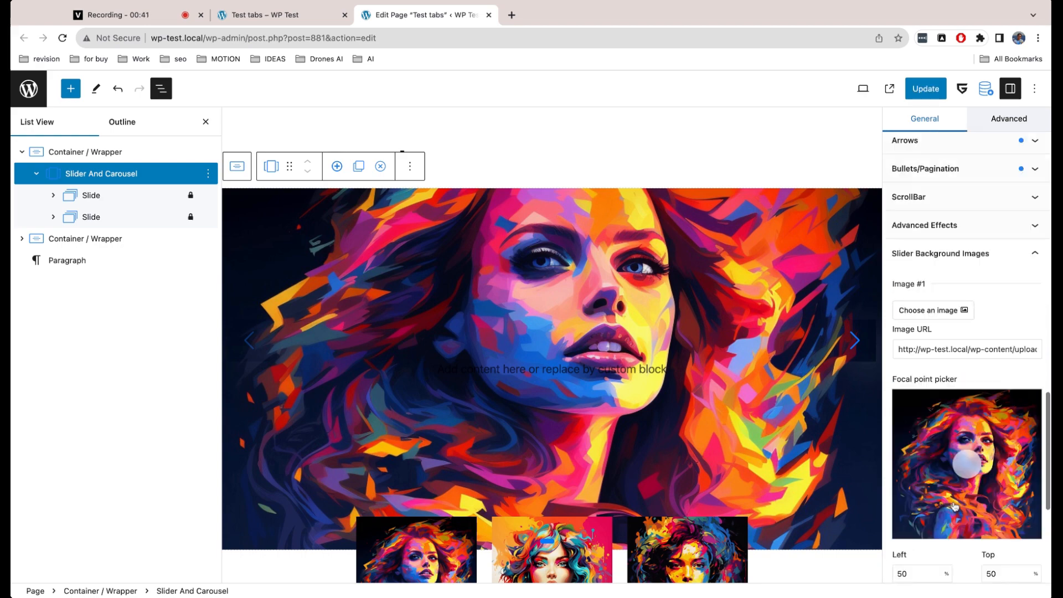
scroll(954, 505, "down", 1)
left_click(949, 447)
scroll(949, 450, "down", 5)
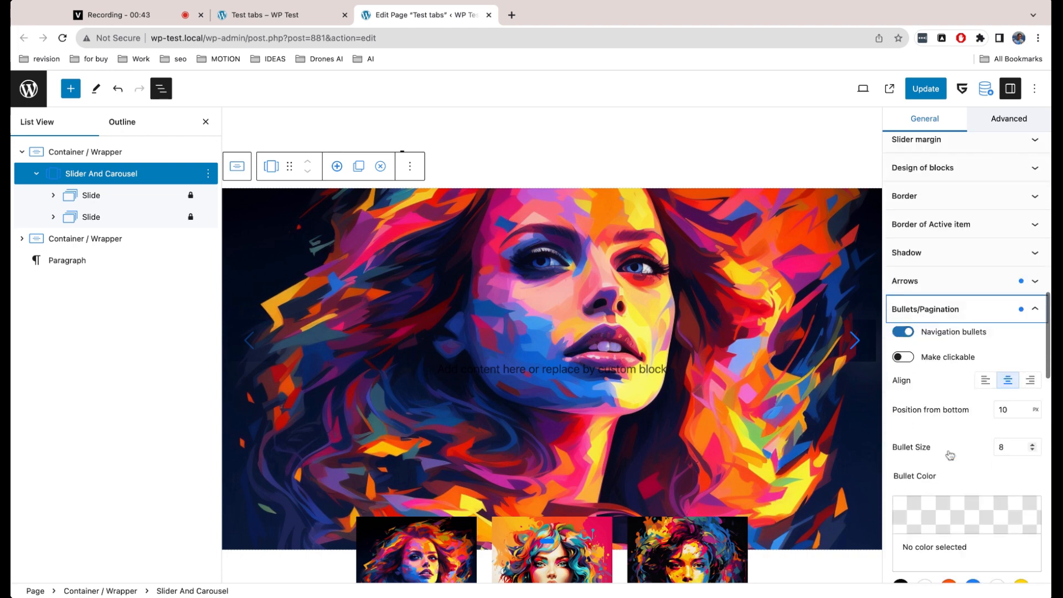
scroll(902, 243, "up", 2)
left_click(903, 222)
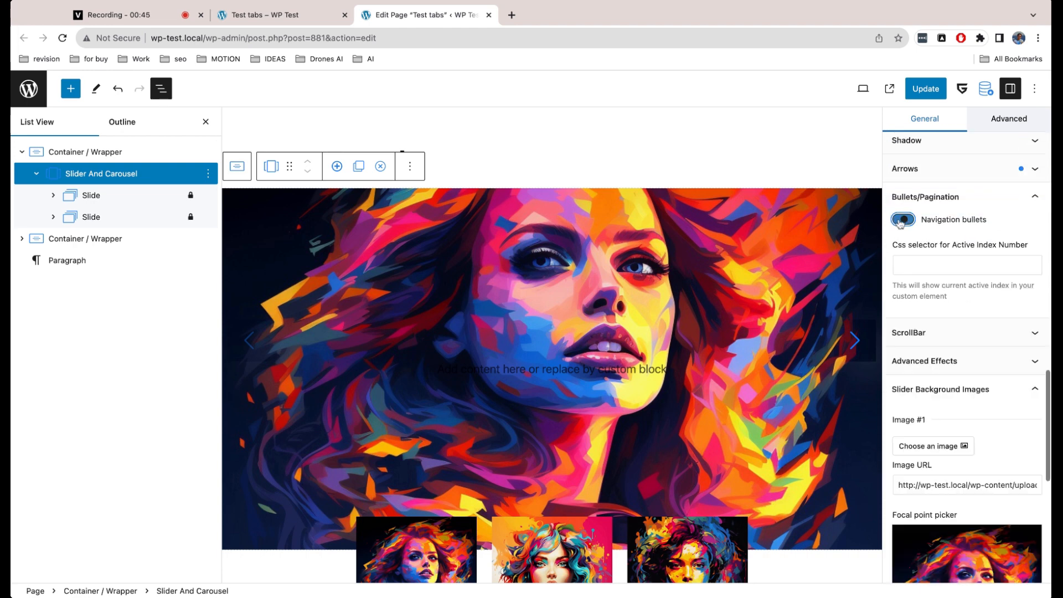
left_click(914, 169)
scroll(914, 177, "up", 2)
left_click(922, 166)
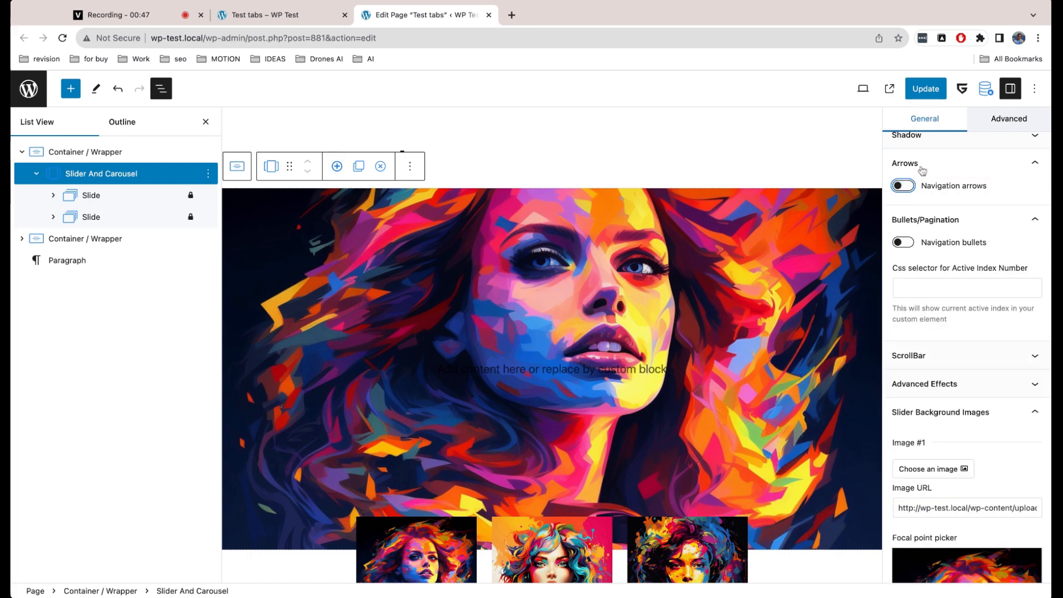
Set the slider's background Image #2 to the portrait with turquoise hair from the media library
scroll(959, 300, "down", 10)
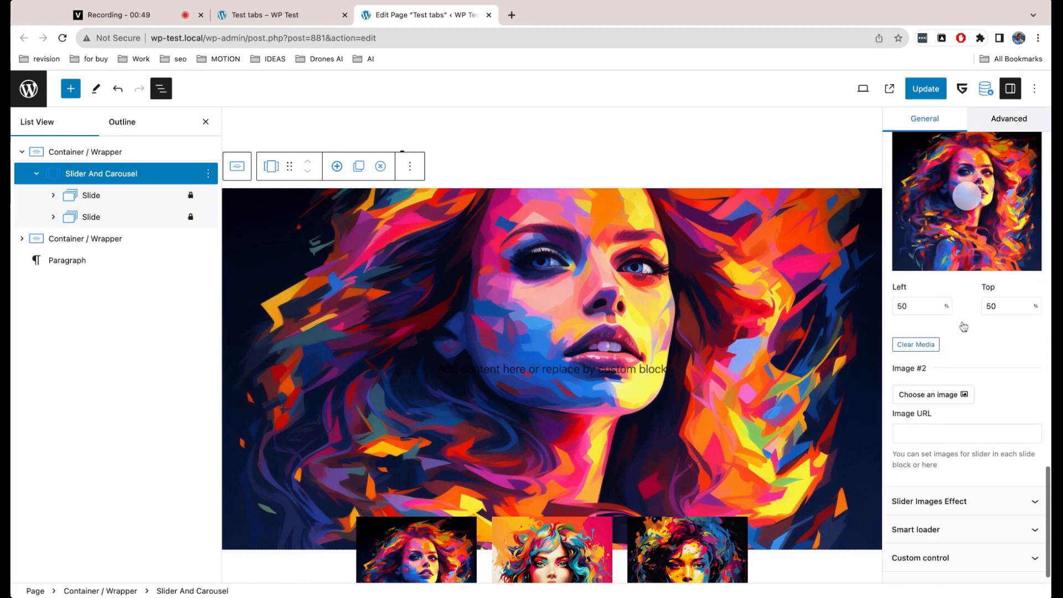
left_click(944, 386)
left_click(475, 331)
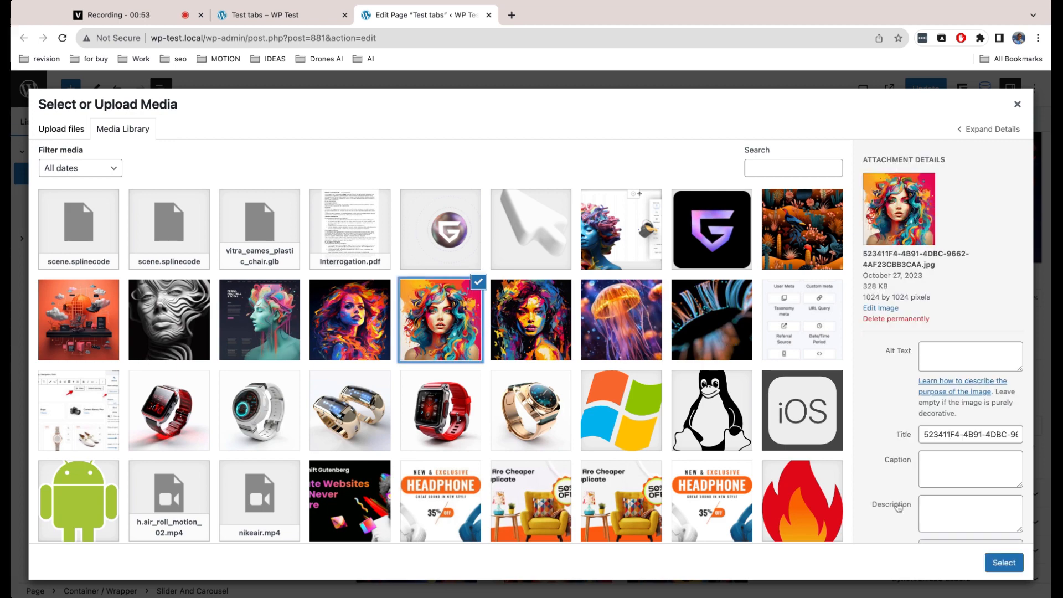
left_click(1004, 563)
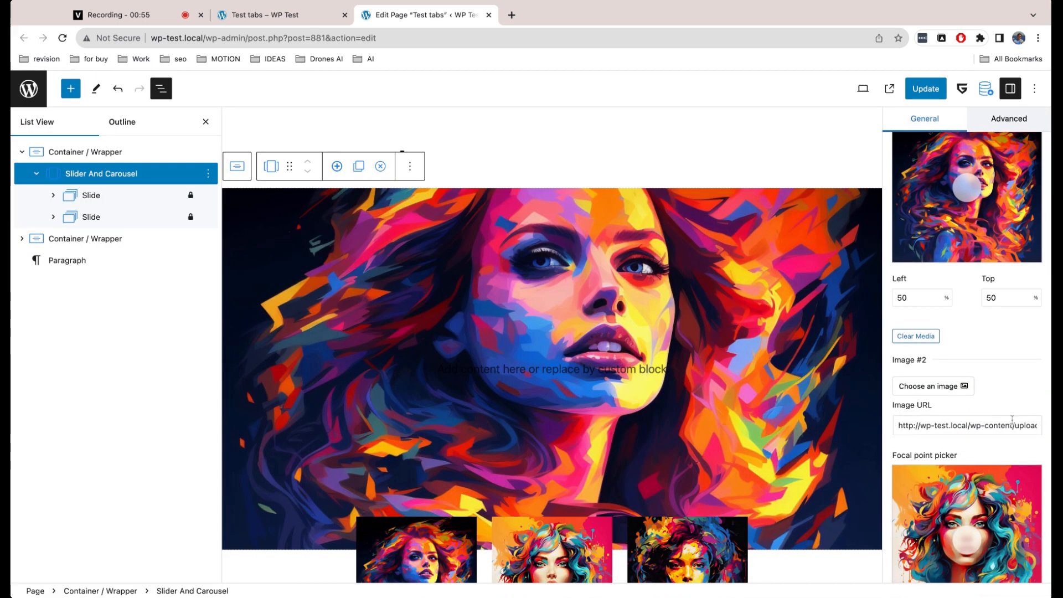
Duplicate a slide and set Image #3 to the yellow-faced portrait on black from the media library
scroll(1012, 421, "down", 1)
left_click(359, 166)
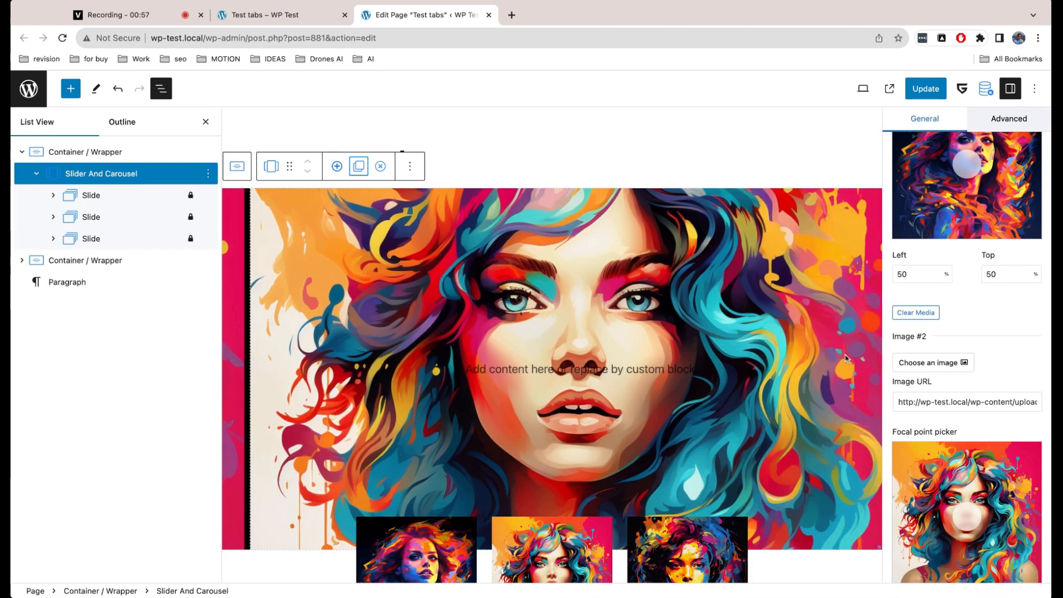
scroll(992, 393, "down", 5)
scroll(993, 393, "down", 3)
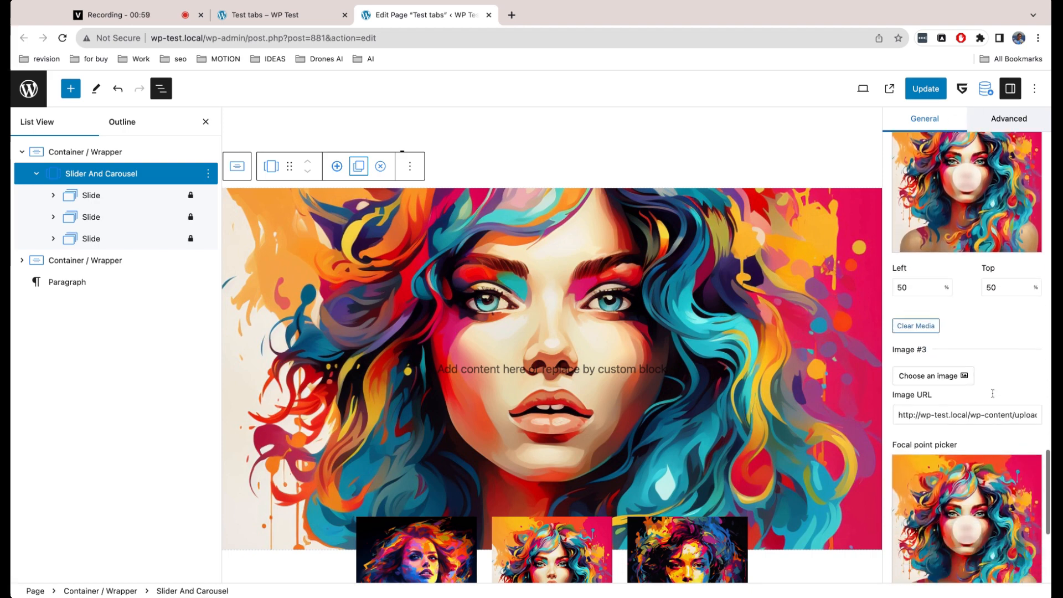
left_click(948, 284)
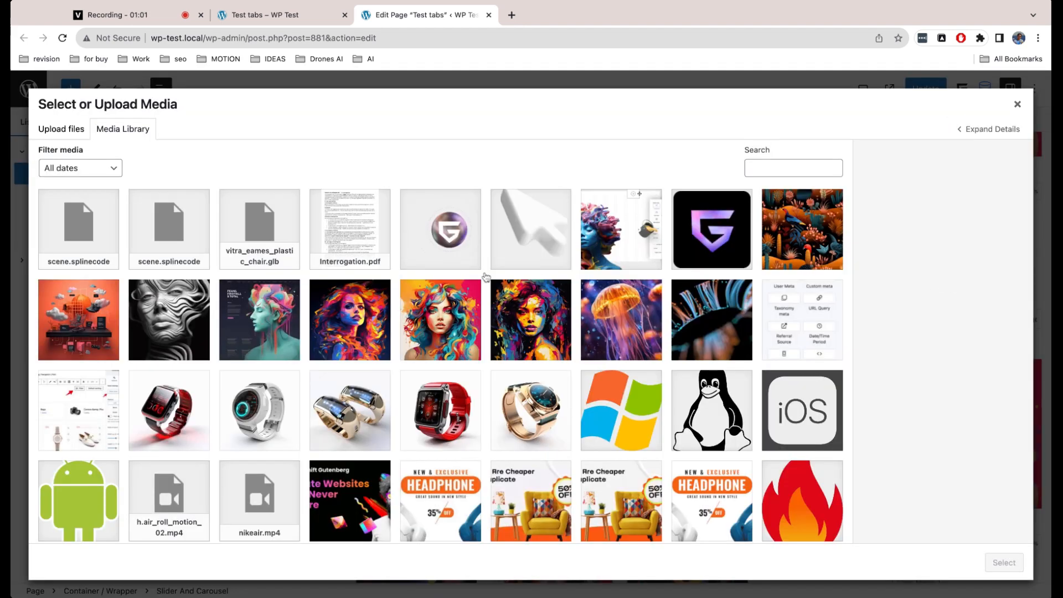
left_click(540, 327)
left_click(1003, 562)
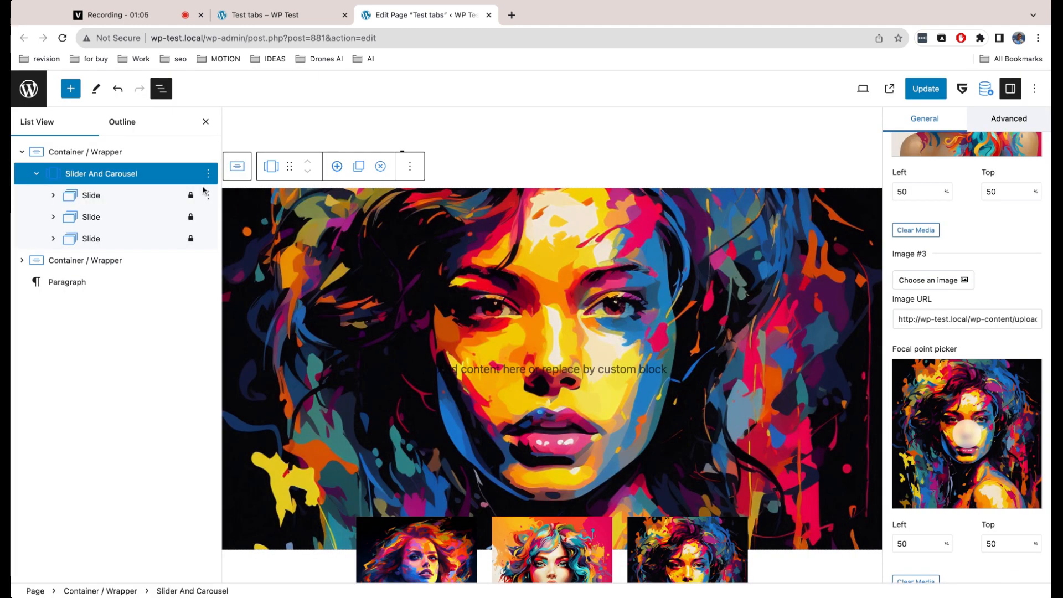
Add the class sliderblock to the Container / Wrapper that holds the slider
left_click(85, 151)
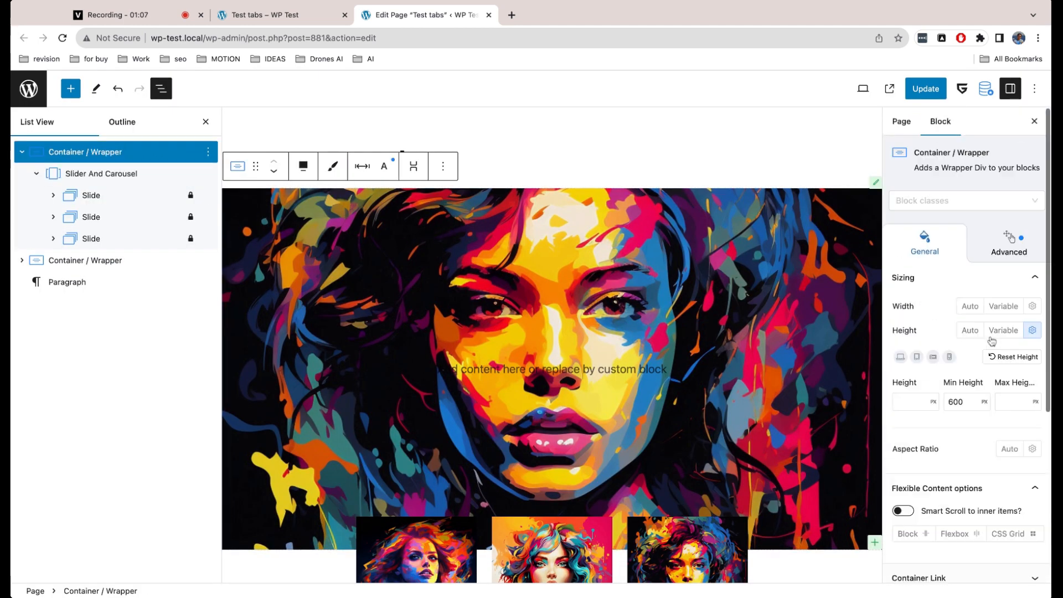
left_click(924, 203)
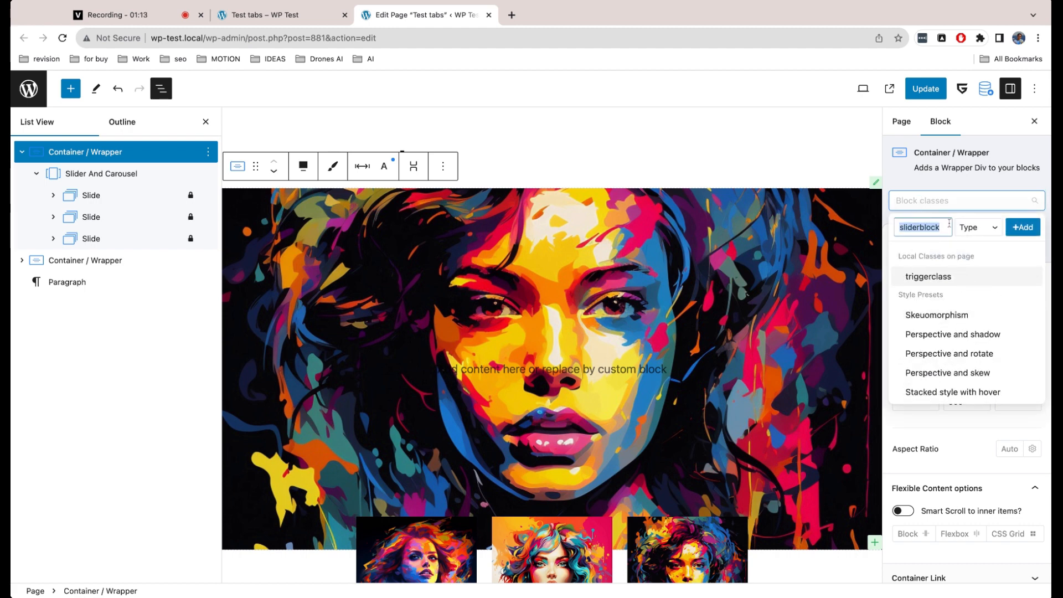
left_click(1023, 227)
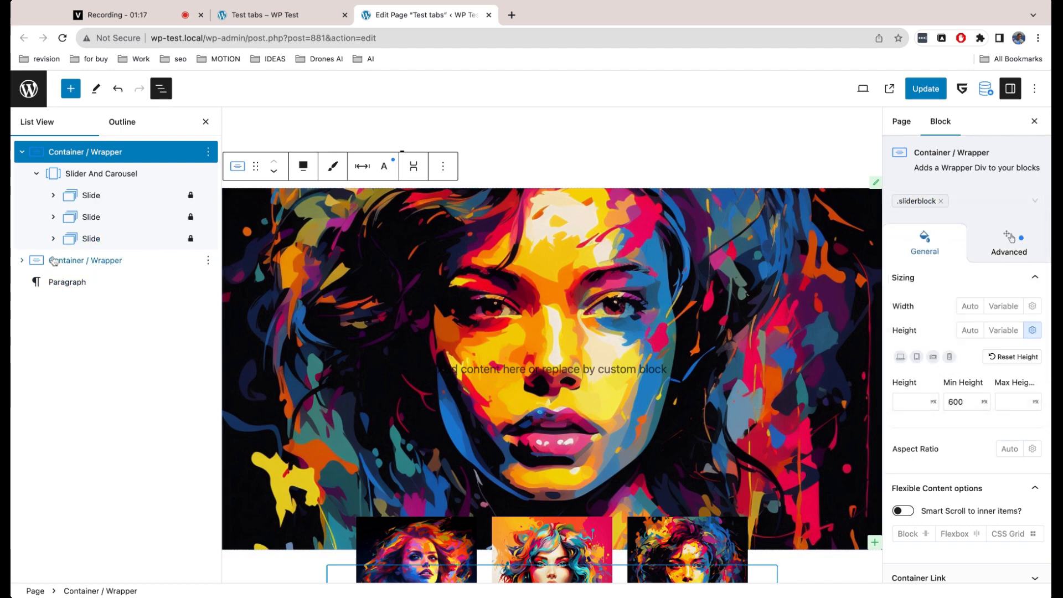
Delete the Attach Class and Remove Class actions from the first thumbnail image's On Click interaction layer
left_click(22, 261)
left_click(67, 282)
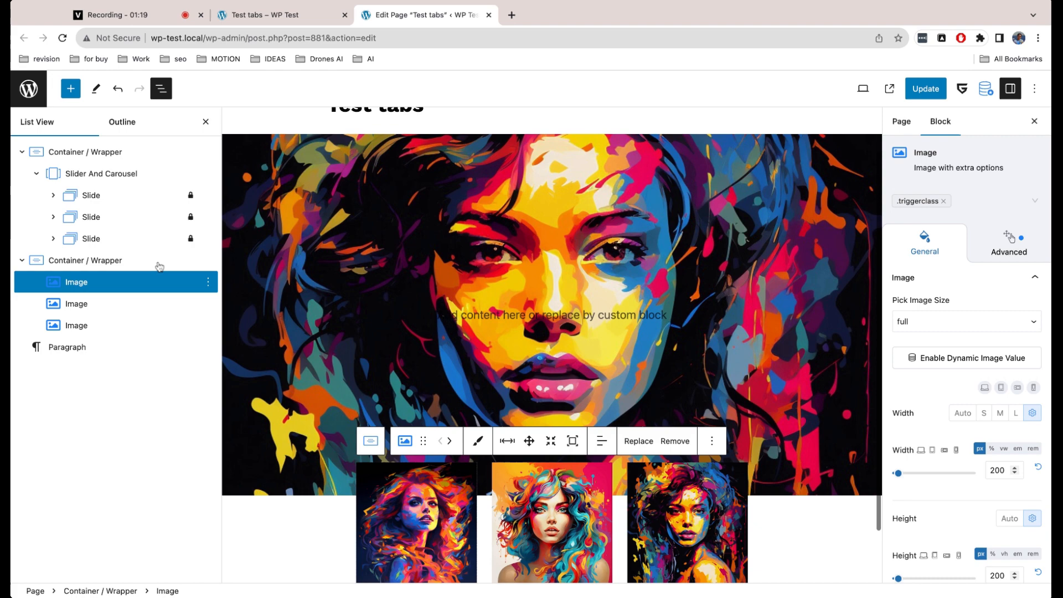
left_click(1012, 252)
scroll(991, 378, "down", 5)
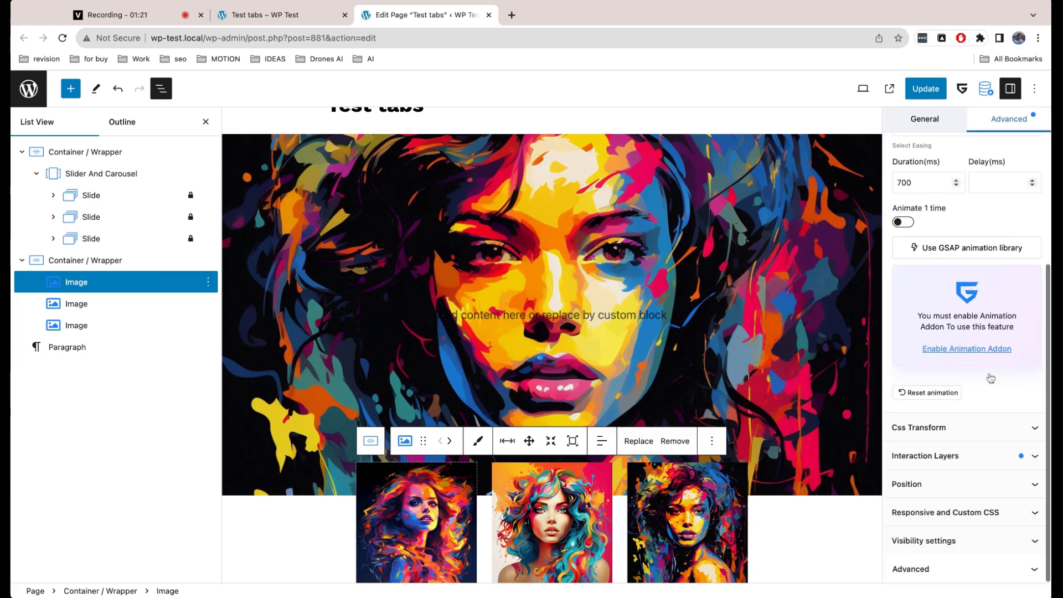
left_click(958, 453)
scroll(958, 460, "down", 2)
scroll(958, 460, "down", 2)
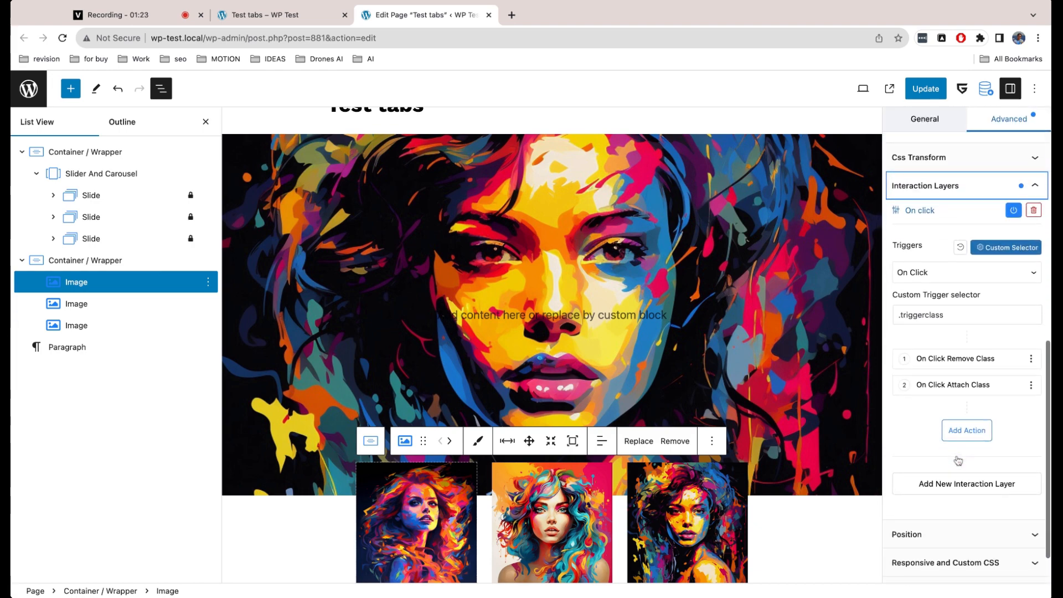
left_click(1031, 383)
left_click(1017, 435)
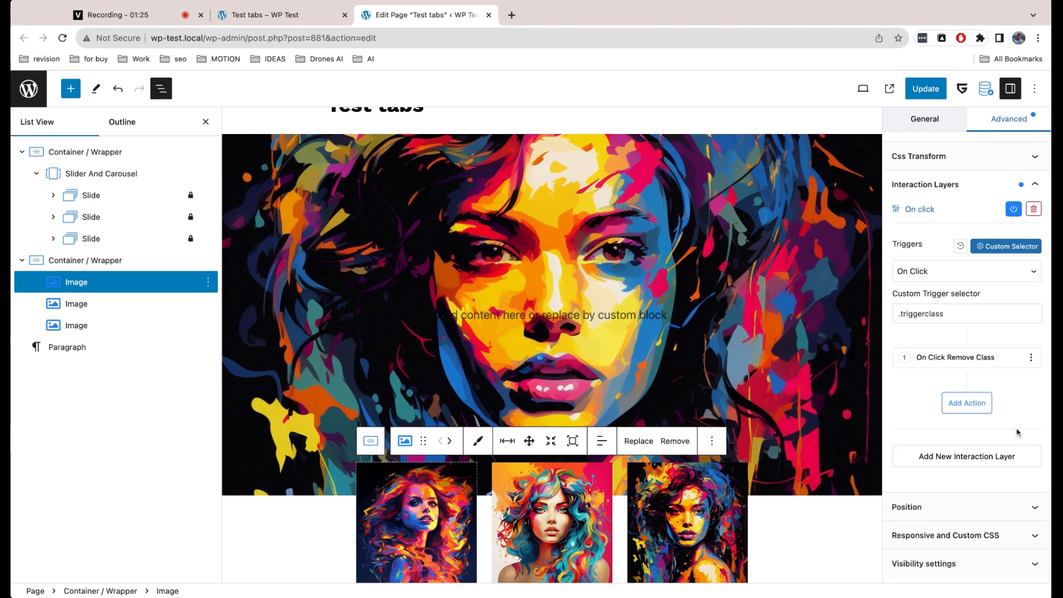
left_click(1032, 359)
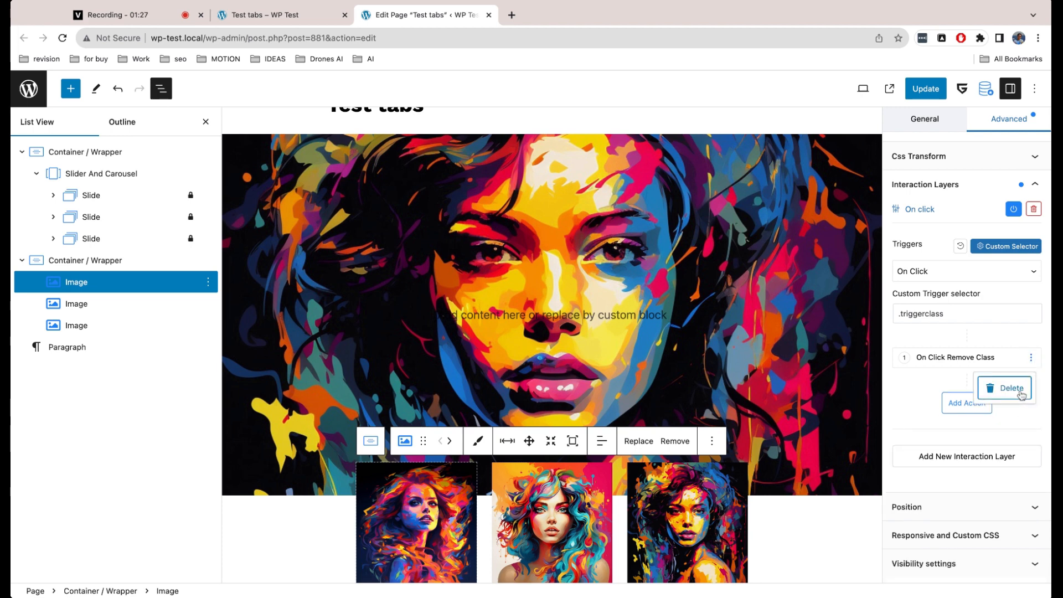
left_click(1020, 394)
Add a Move to Slide action to the thumbnail's click interaction, with {TRIGGERINDEX} as the index of slide
left_click(984, 381)
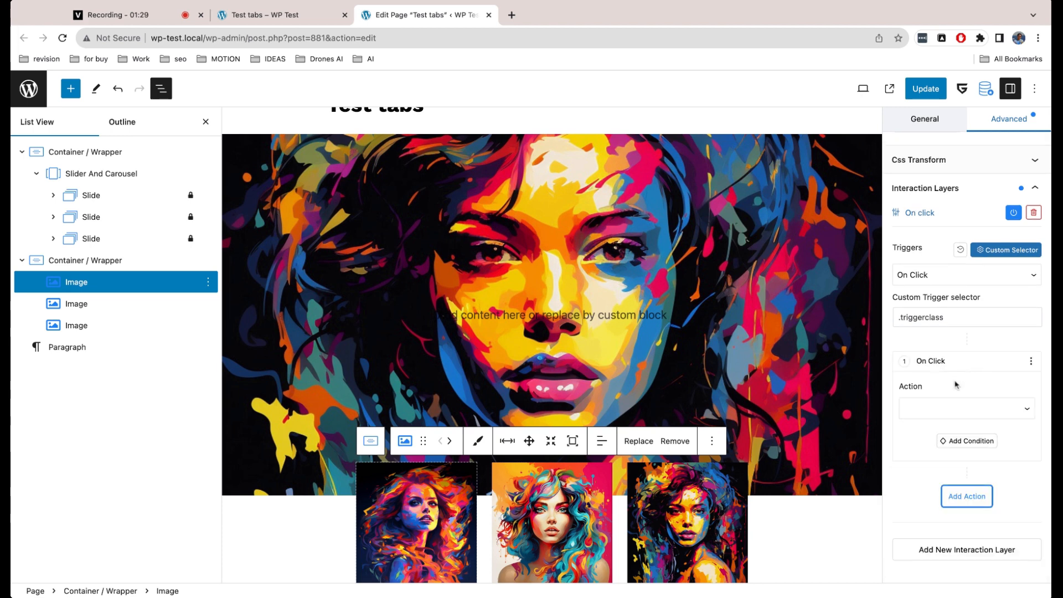
left_click(950, 415)
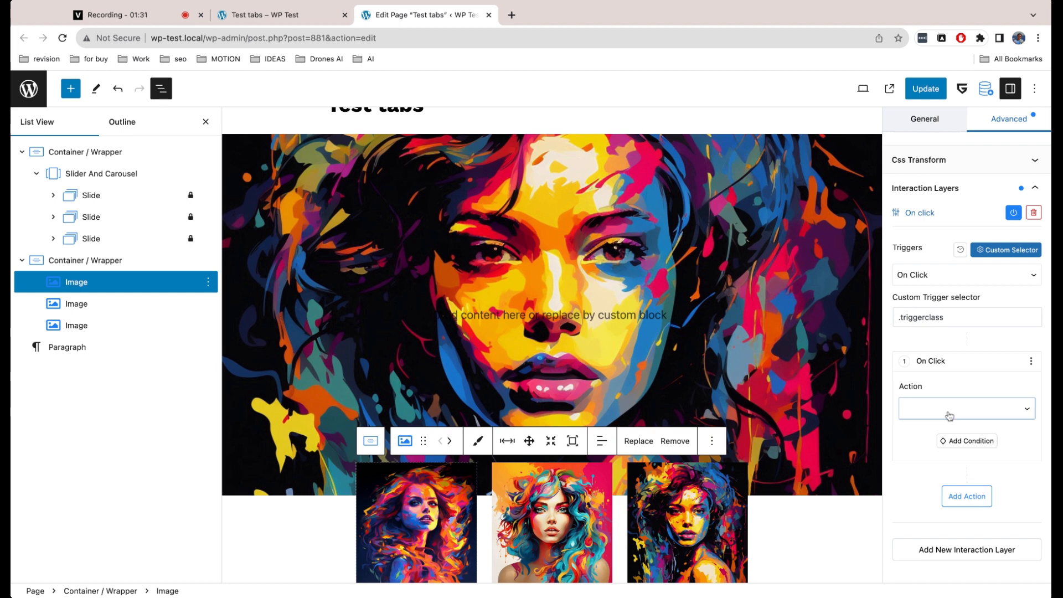
left_click(939, 543)
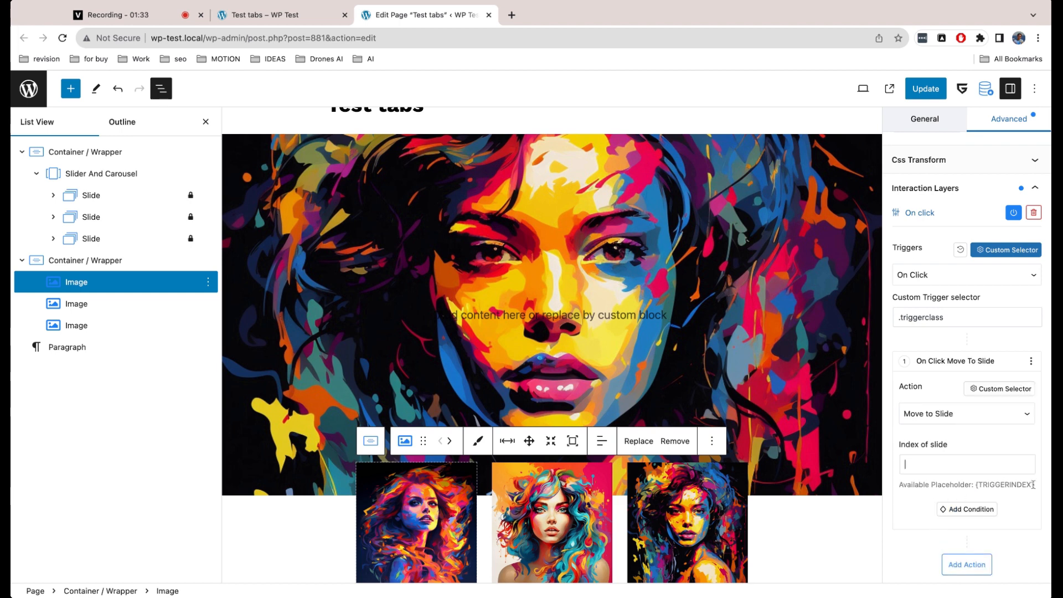
left_click_drag(1035, 487, 995, 485)
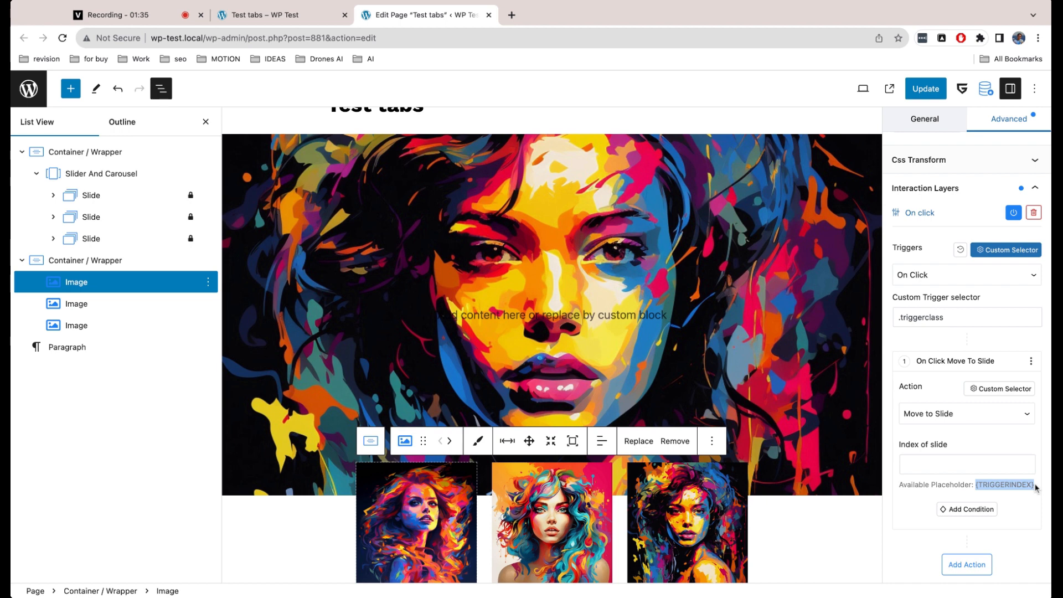
key("ctrl+c")
left_click(972, 466)
key("ctrl+v")
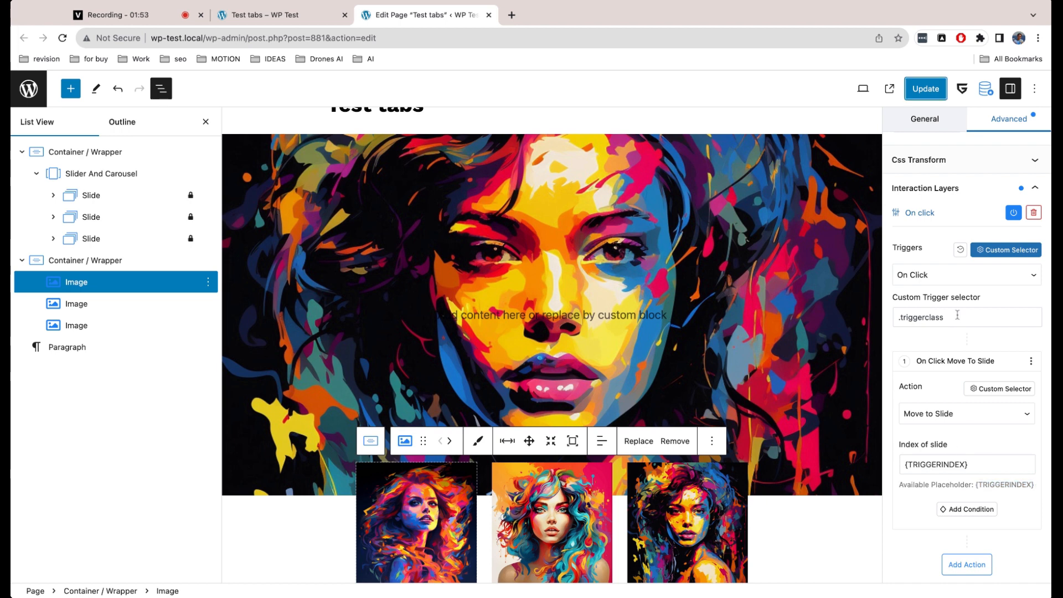
Give the Move to Slide action the custom selector .sliderblock and update the page
left_click(991, 390)
scroll(991, 432, "down", 2)
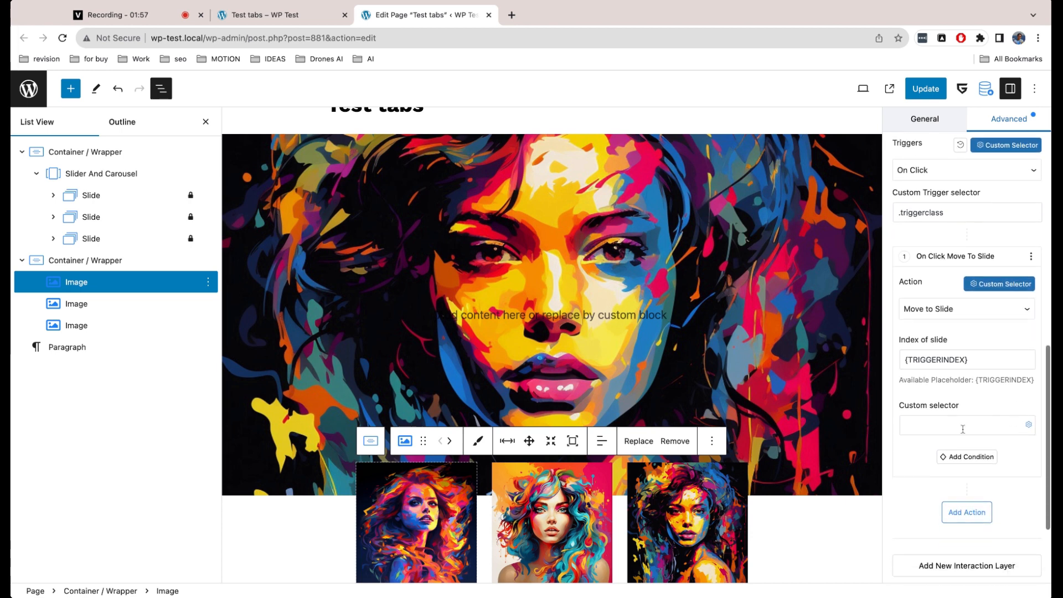
left_click(964, 429)
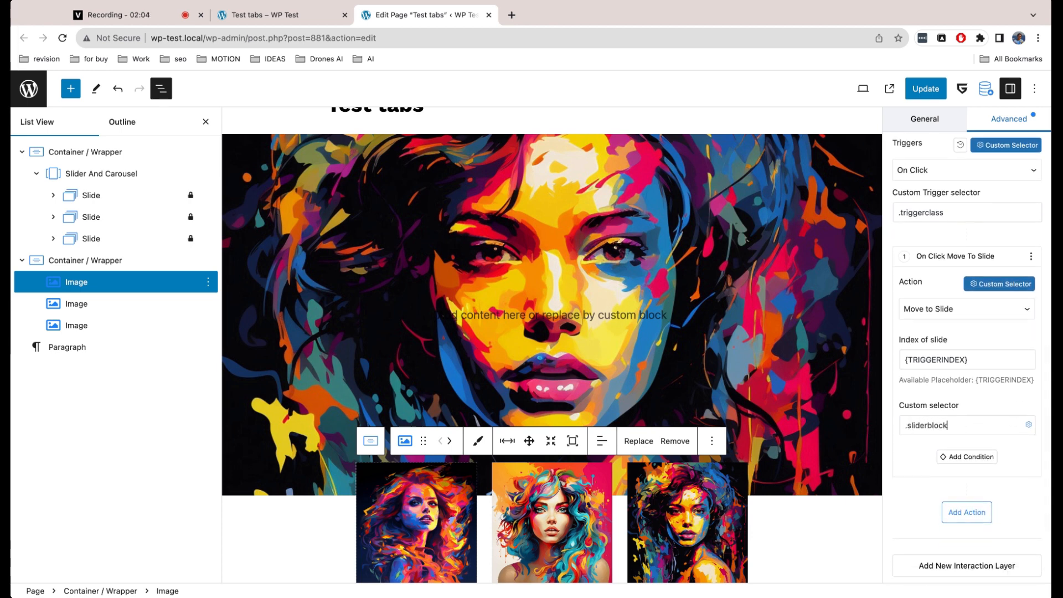
left_click(926, 88)
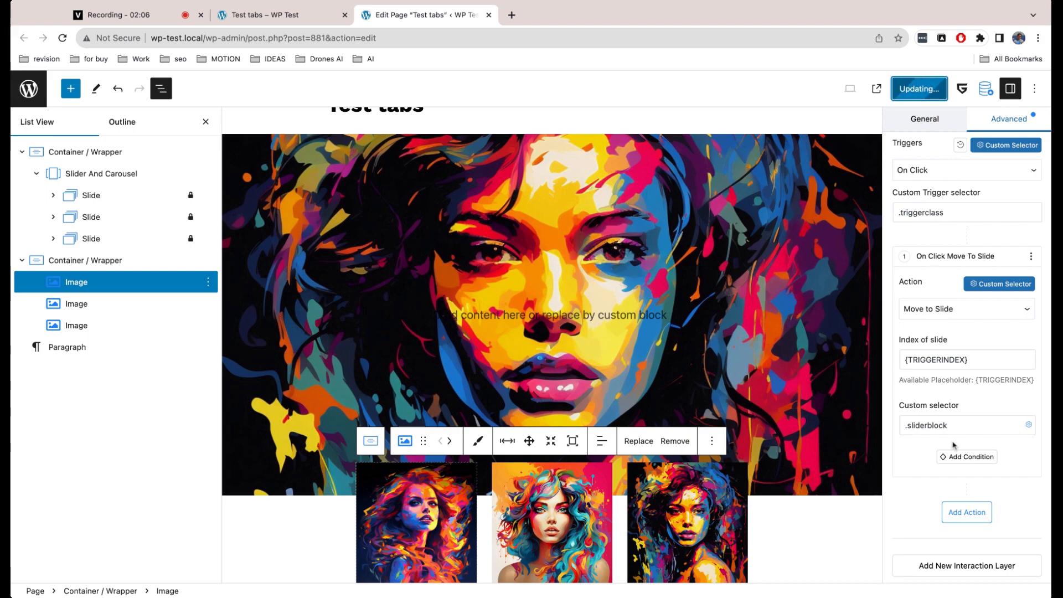
Reload the published Test tabs page and try each thumbnail to check the slide switching
left_click(276, 15)
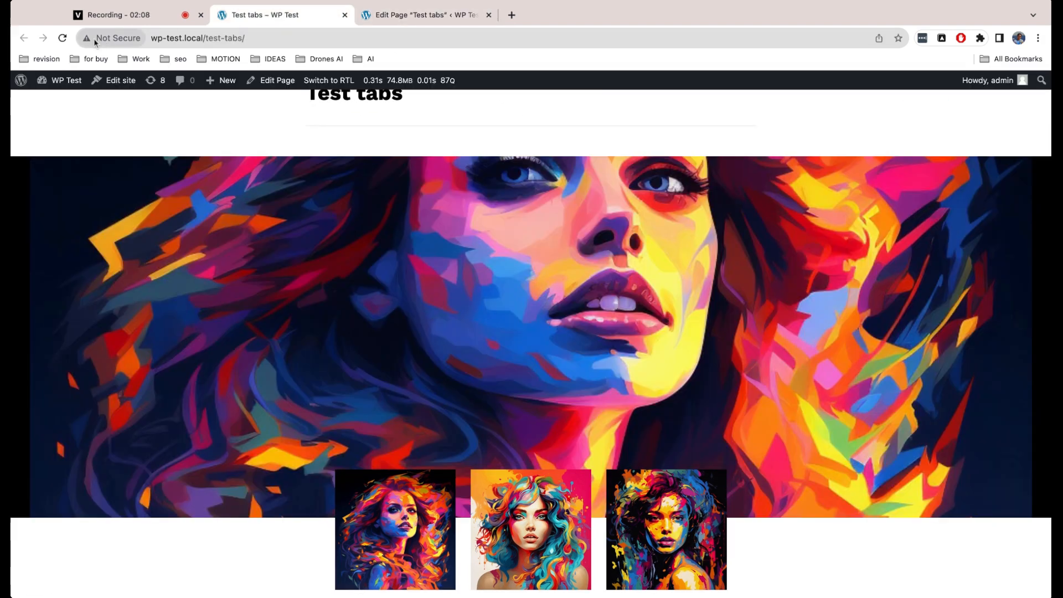
left_click(62, 37)
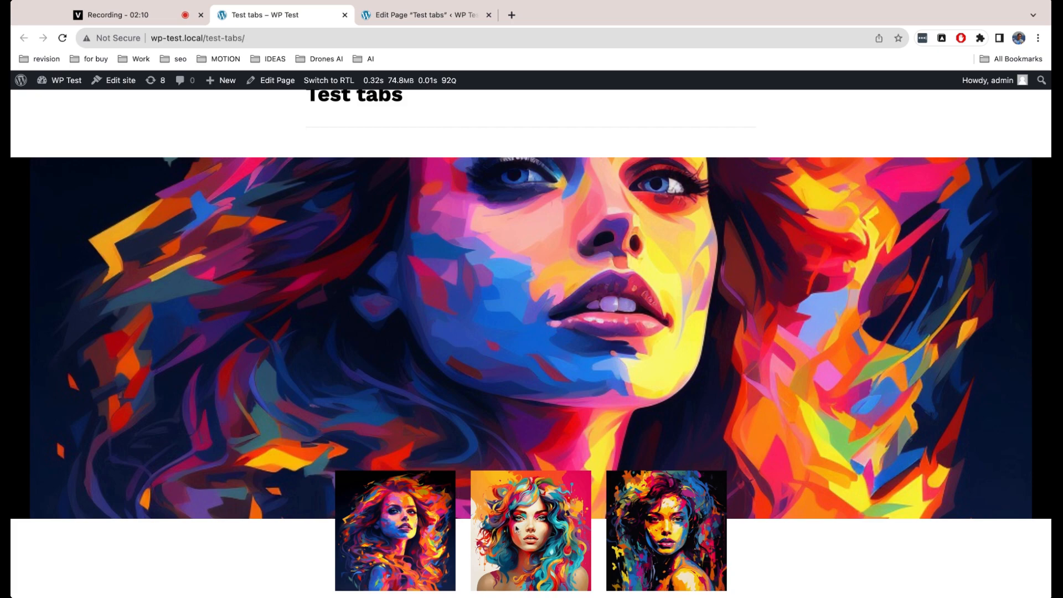
left_click(520, 526)
left_click(668, 505)
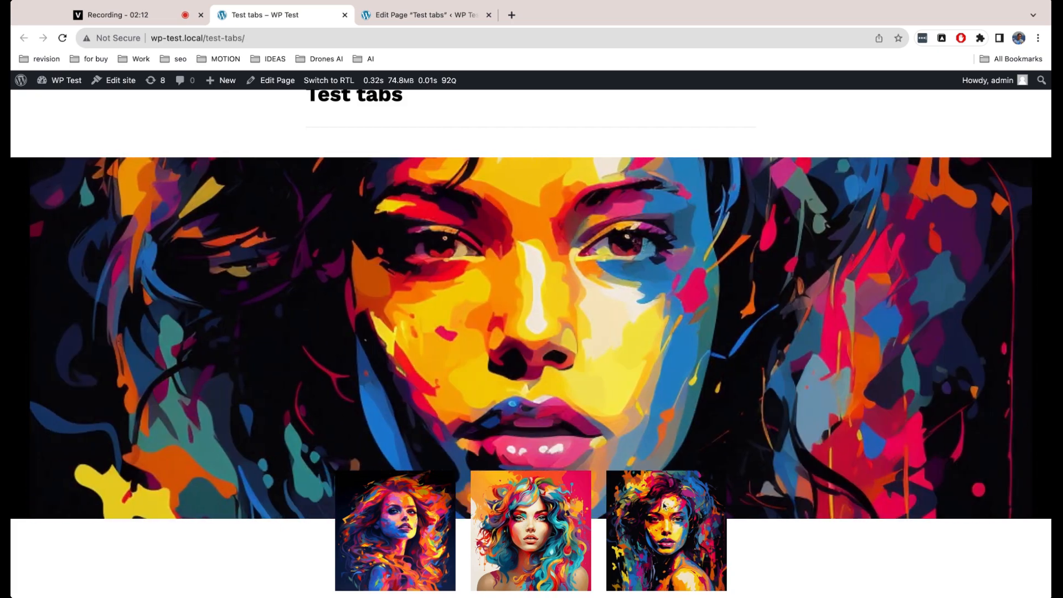
left_click(399, 518)
left_click(505, 523)
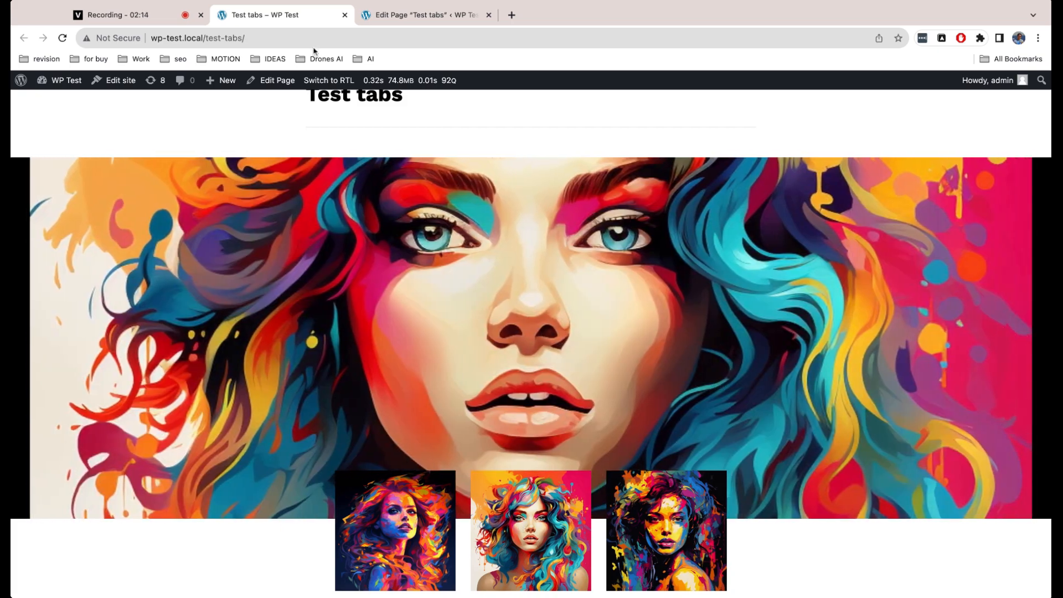
Return to the page editor and enable the parallax effect for the Slider And Carousel block's images
left_click(383, 17)
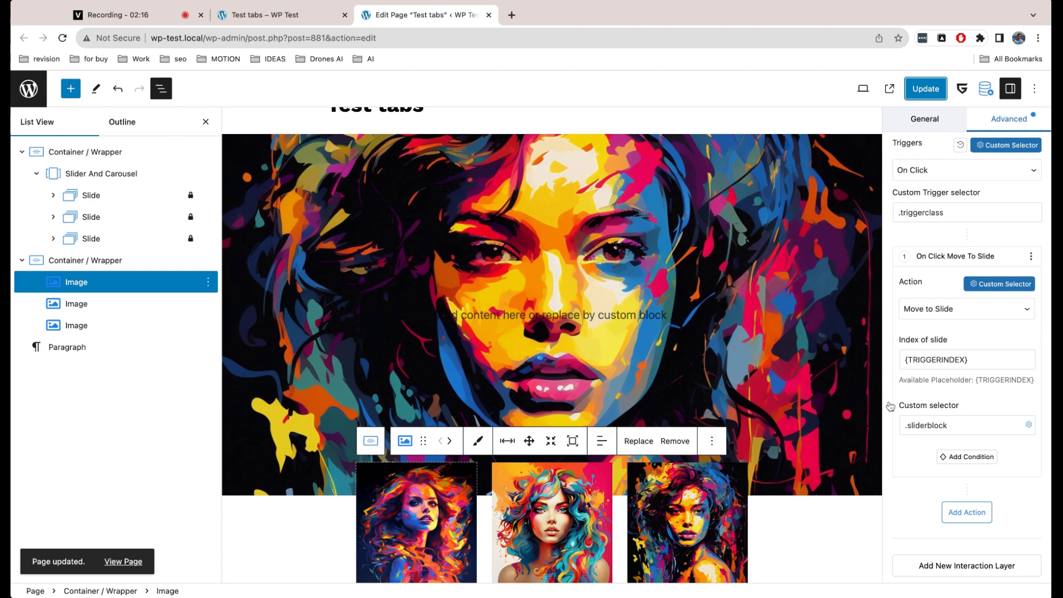
left_click(127, 173)
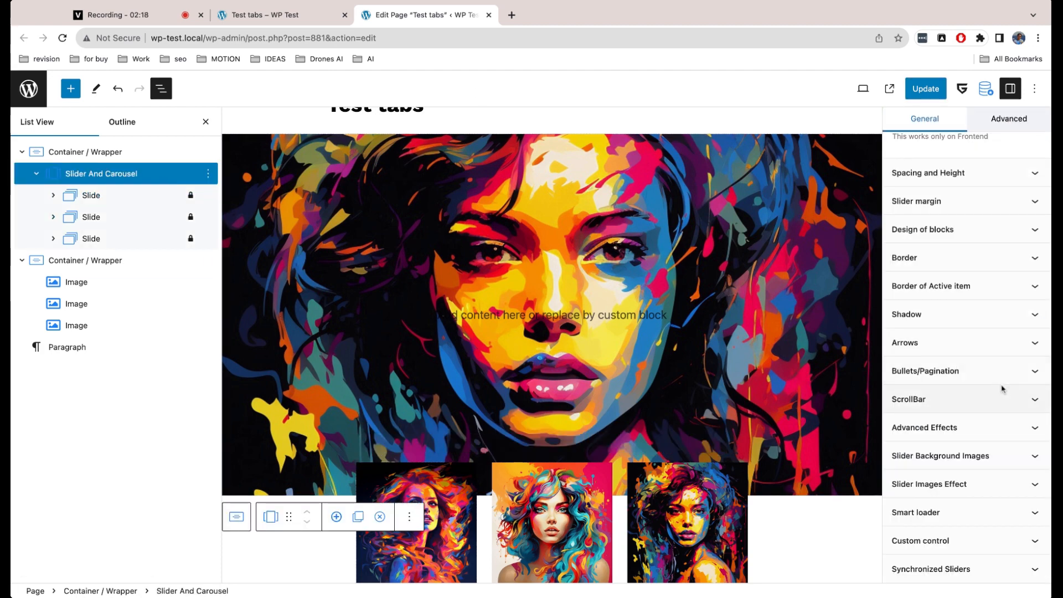
left_click(991, 439)
left_click(991, 440)
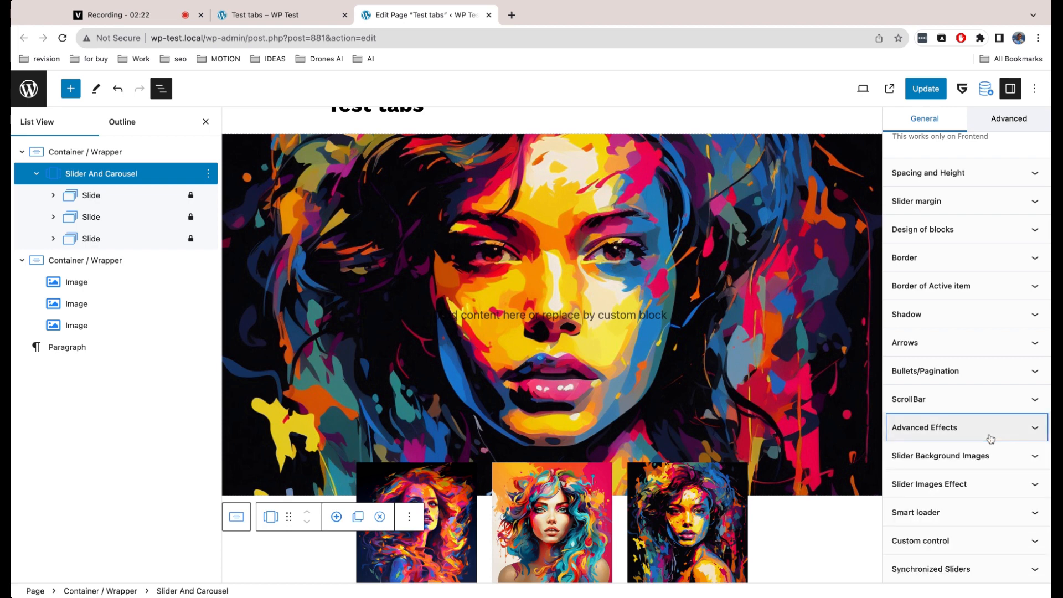
left_click(988, 482)
left_click(986, 480)
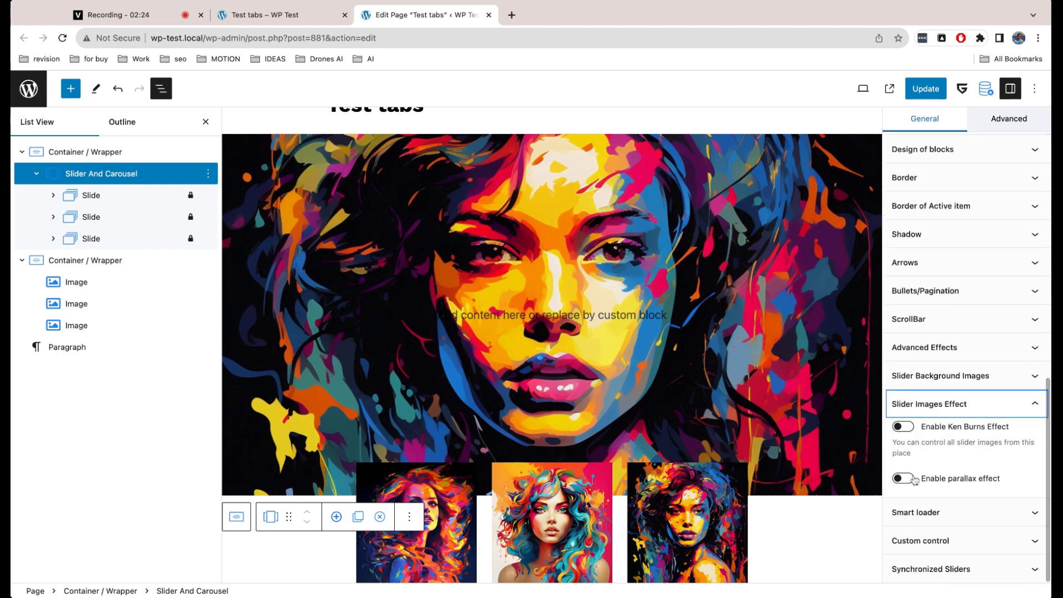
left_click(986, 435)
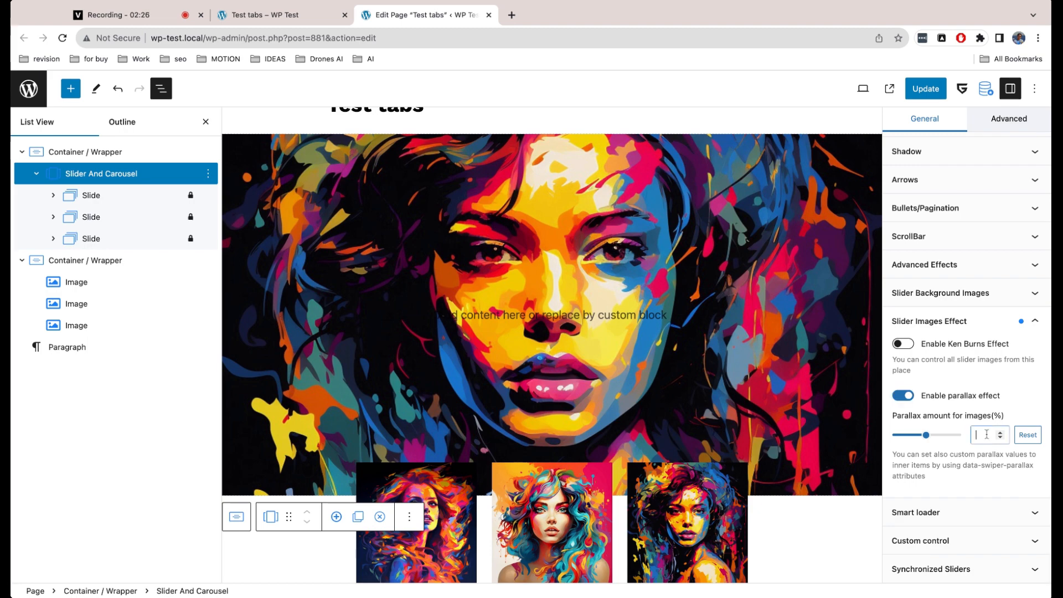
Set the slider's Space between value to 0 and update the page
scroll(956, 403, "up", 8)
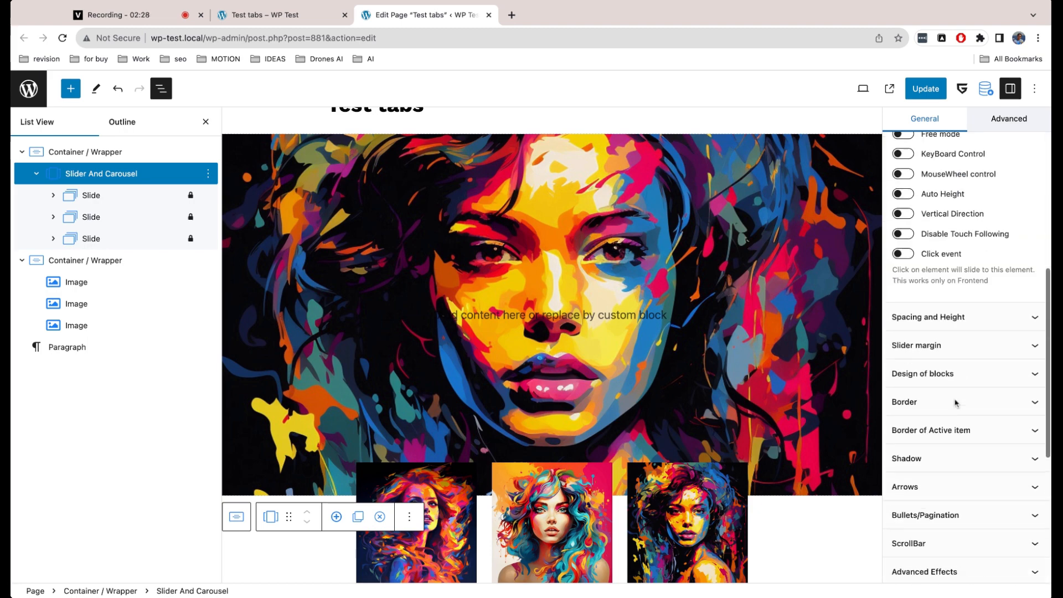
scroll(960, 404, "down", 2)
left_click(961, 405)
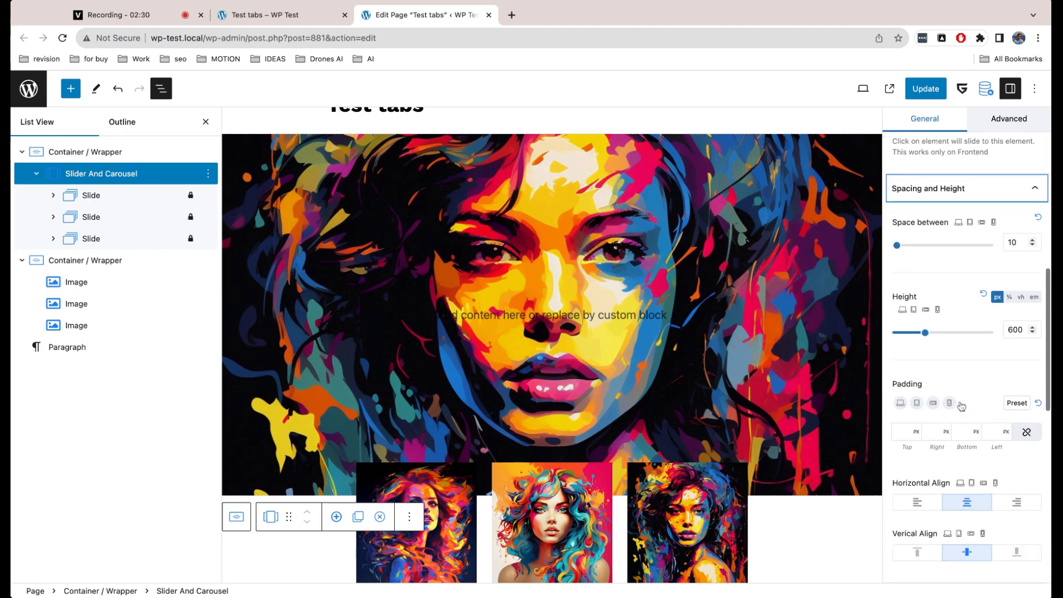
double_click(1019, 239)
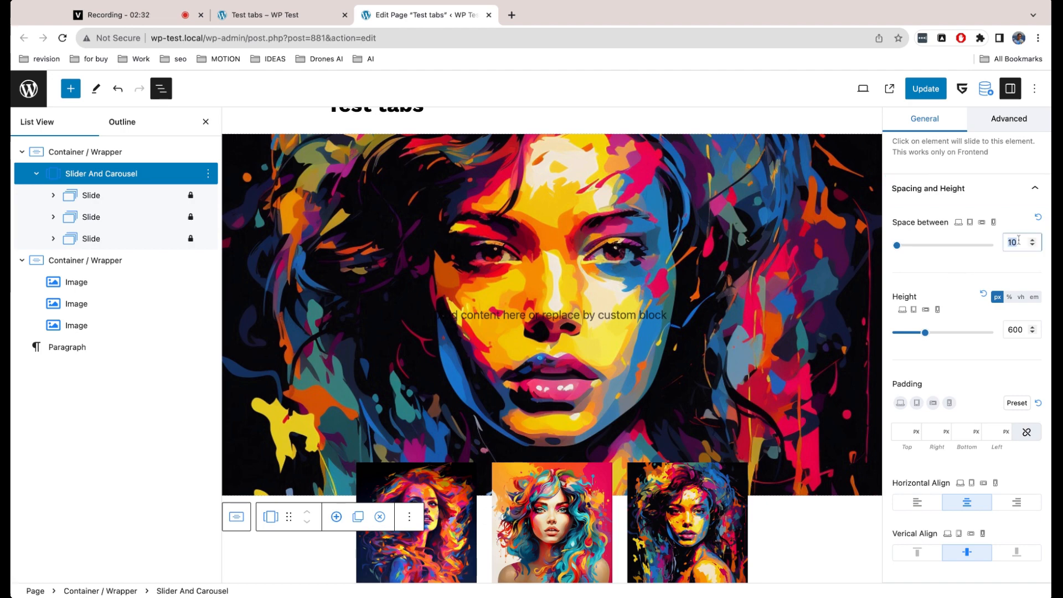
type("0")
left_click(911, 88)
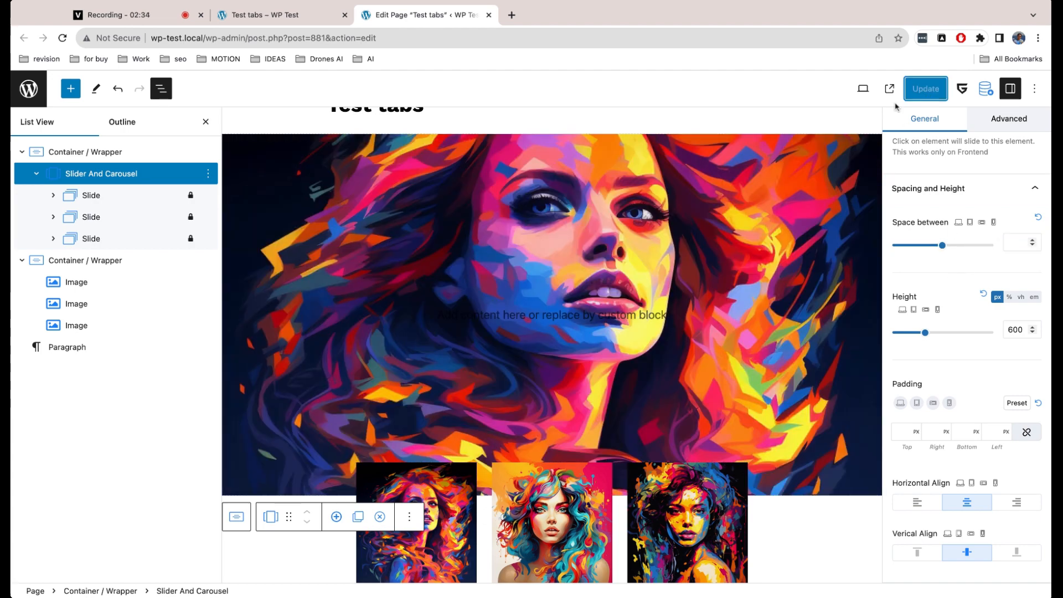
Reload the published page and switch repeatedly between the three thumbnails to examine the slide transition
left_click(272, 22)
left_click(62, 38)
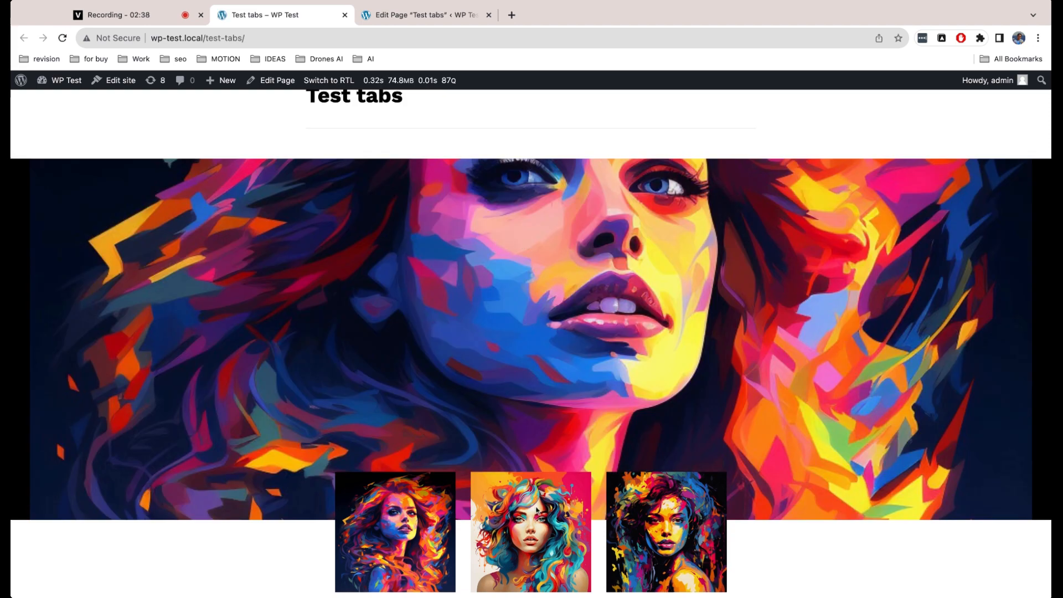
left_click(537, 510)
left_click(661, 514)
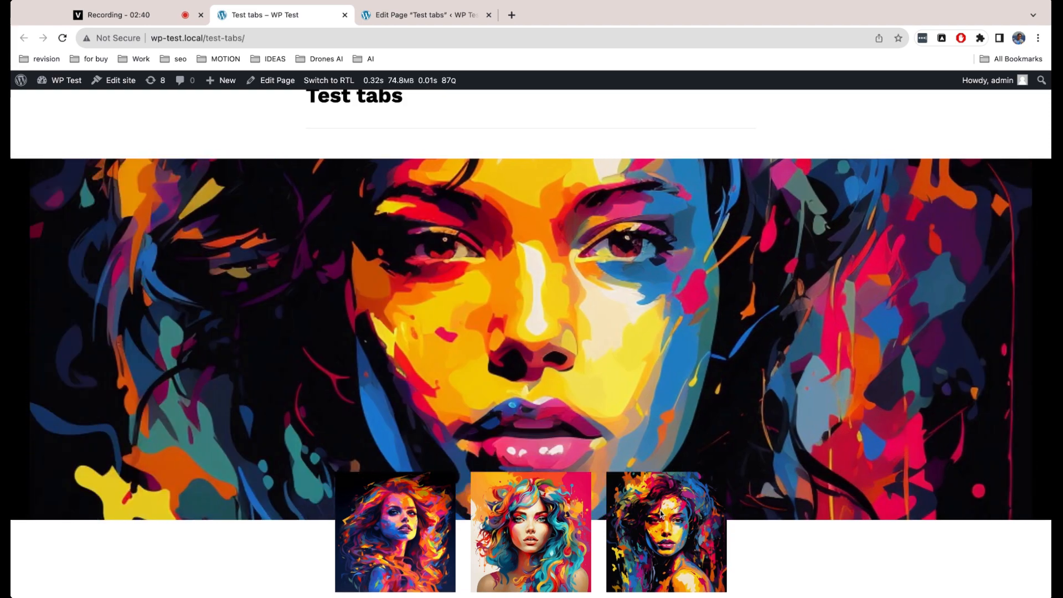
left_click(412, 514)
left_click(523, 519)
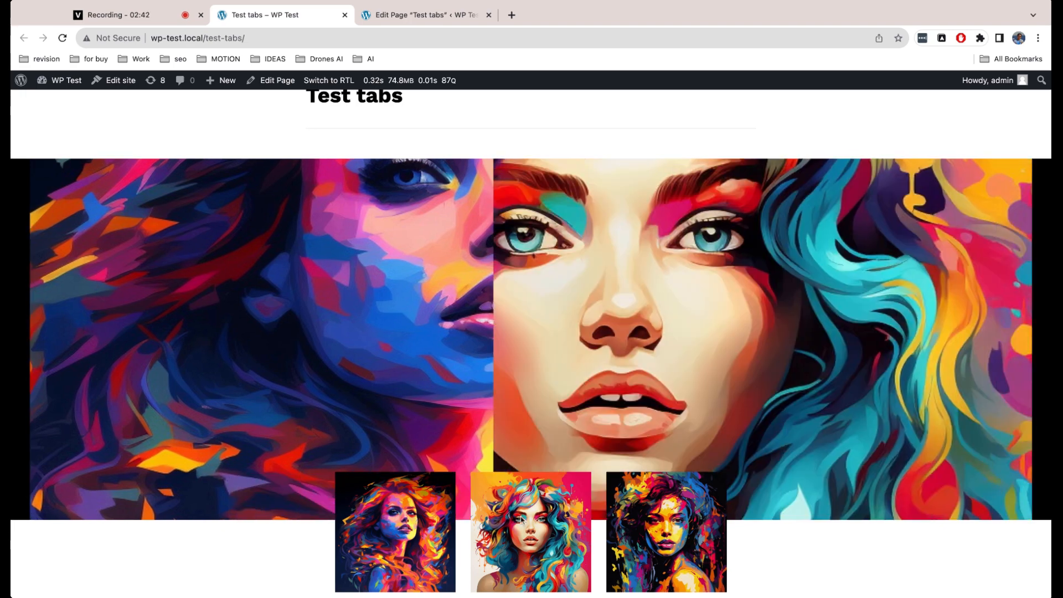
left_click(672, 524)
left_click(529, 522)
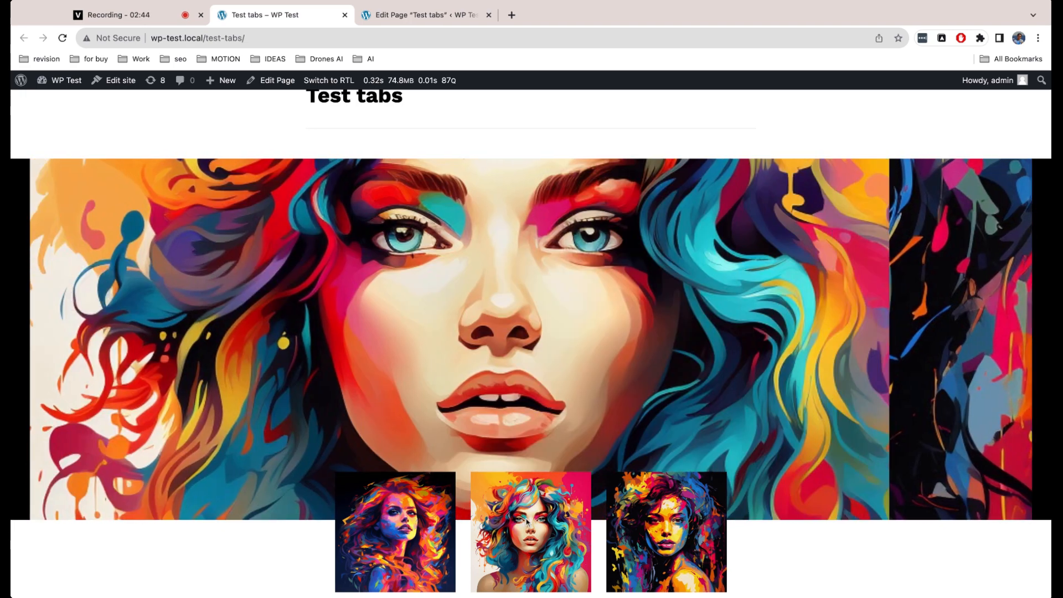
left_click(419, 519)
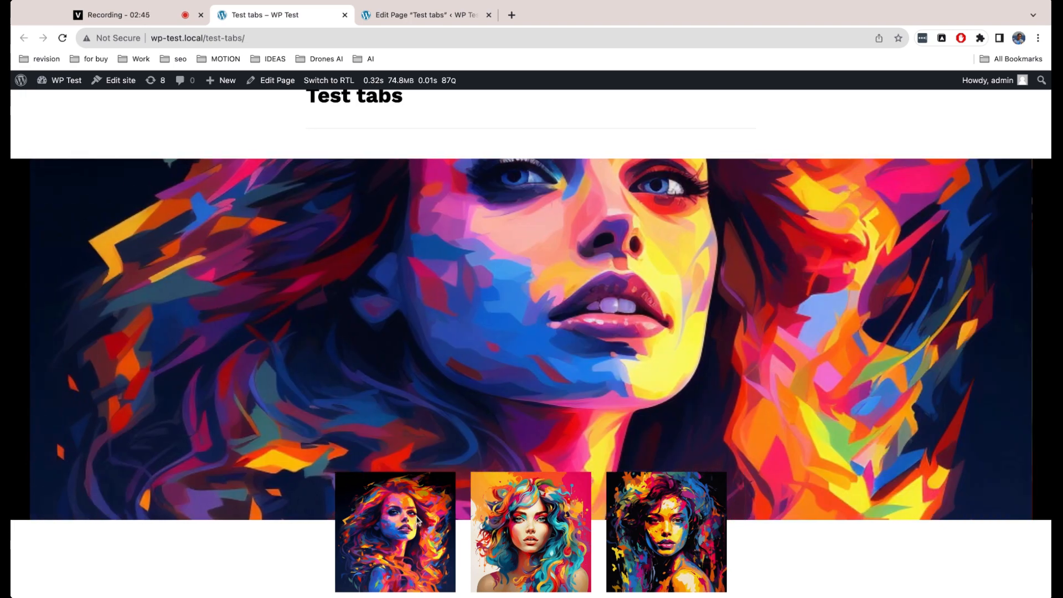
Return to the page editor, enable Autoplay for the Slider And Carousel block and update the page
left_click(392, 16)
scroll(1016, 381, "up", 10)
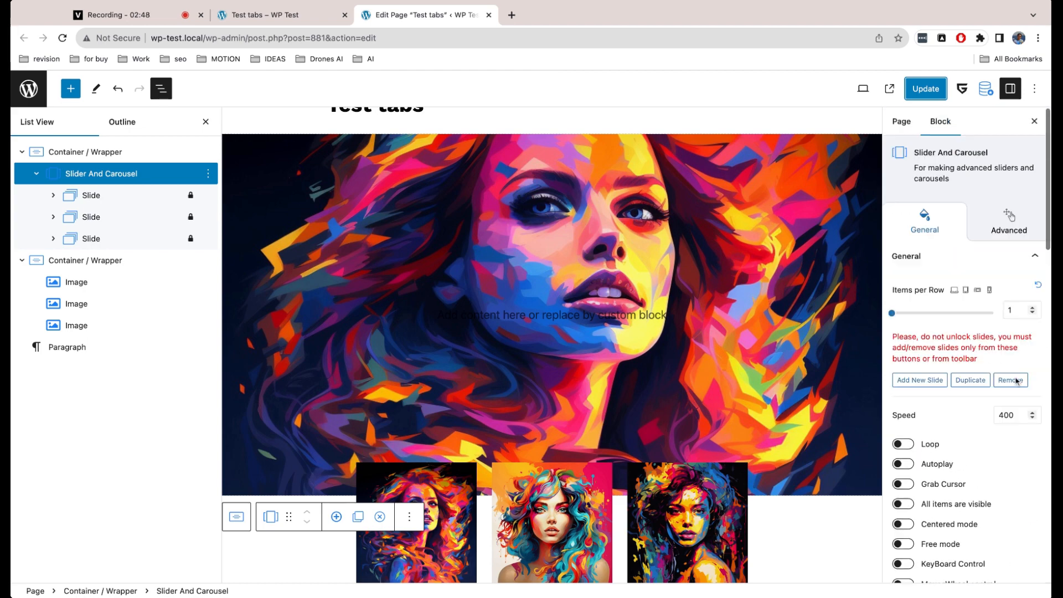
scroll(964, 365, "down", 3)
left_click(908, 339)
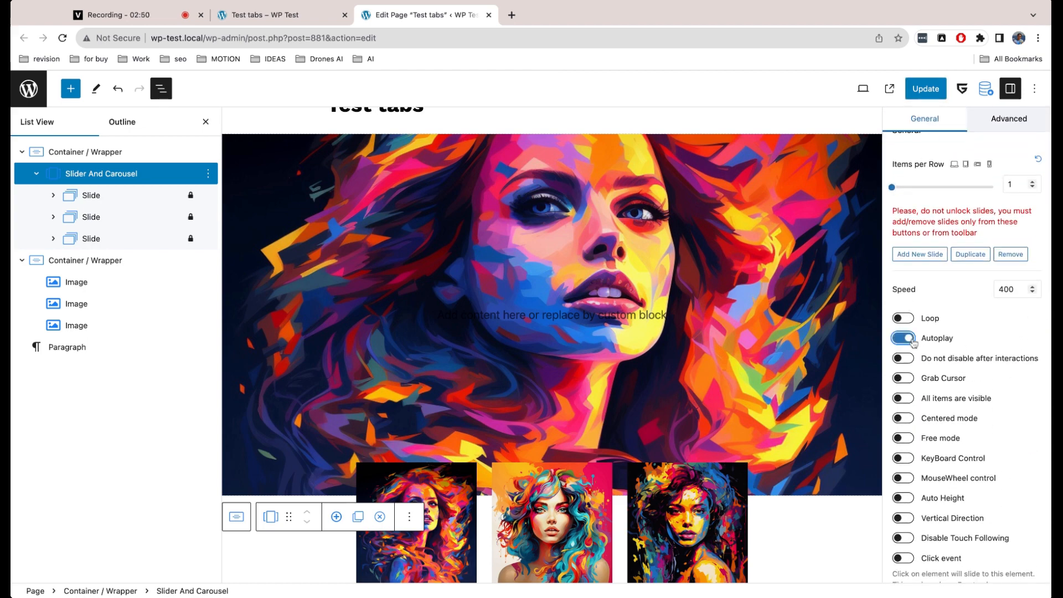
left_click(923, 91)
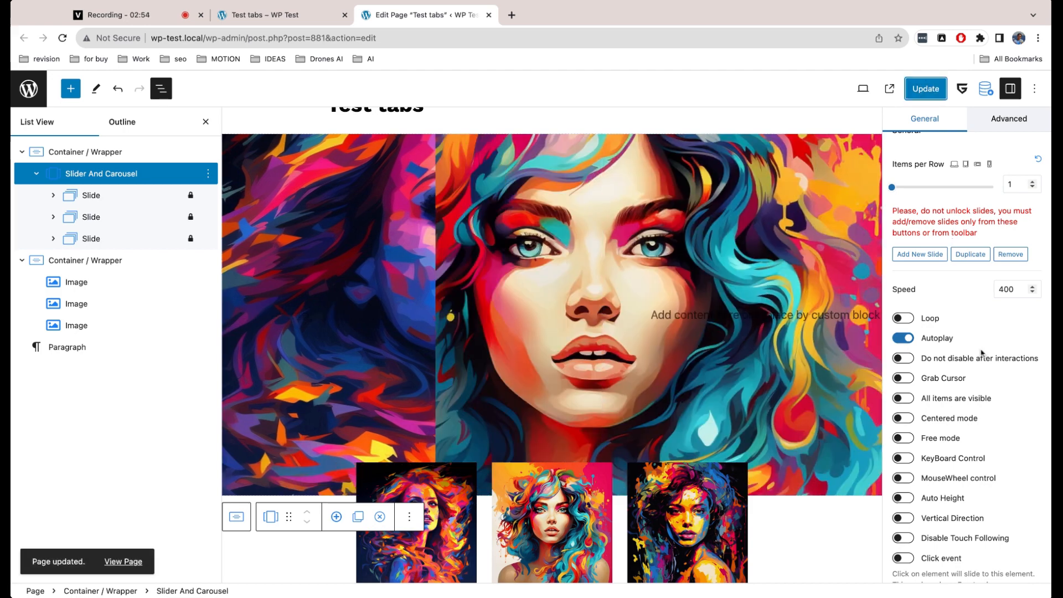
scroll(975, 332, "down", 5)
scroll(981, 353, "down", 10)
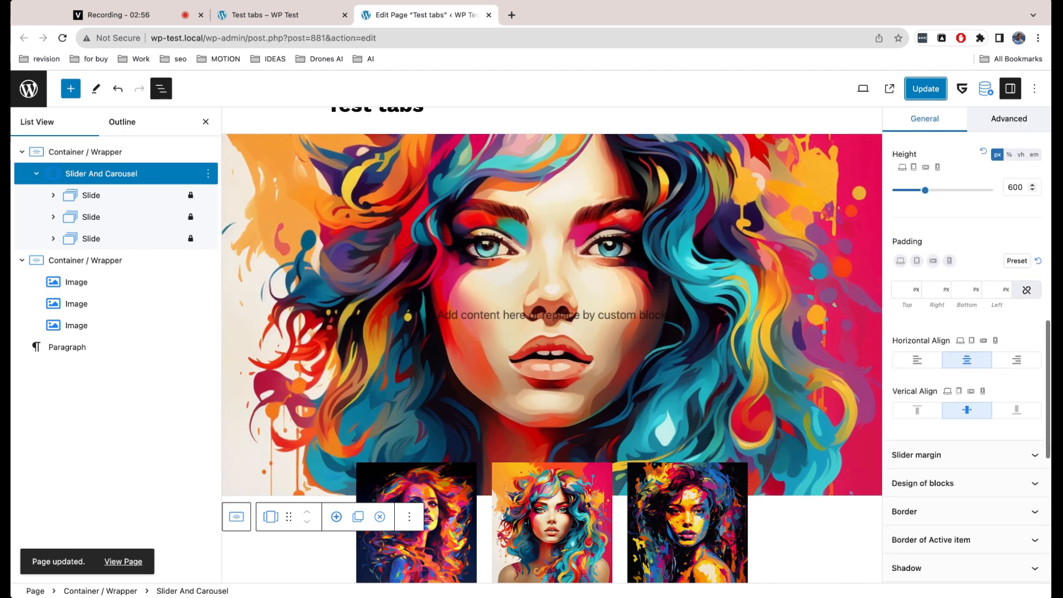
Reload the published Test tabs page and try the three thumbnails to check slide switching with autoplay enabled
left_click(265, 15)
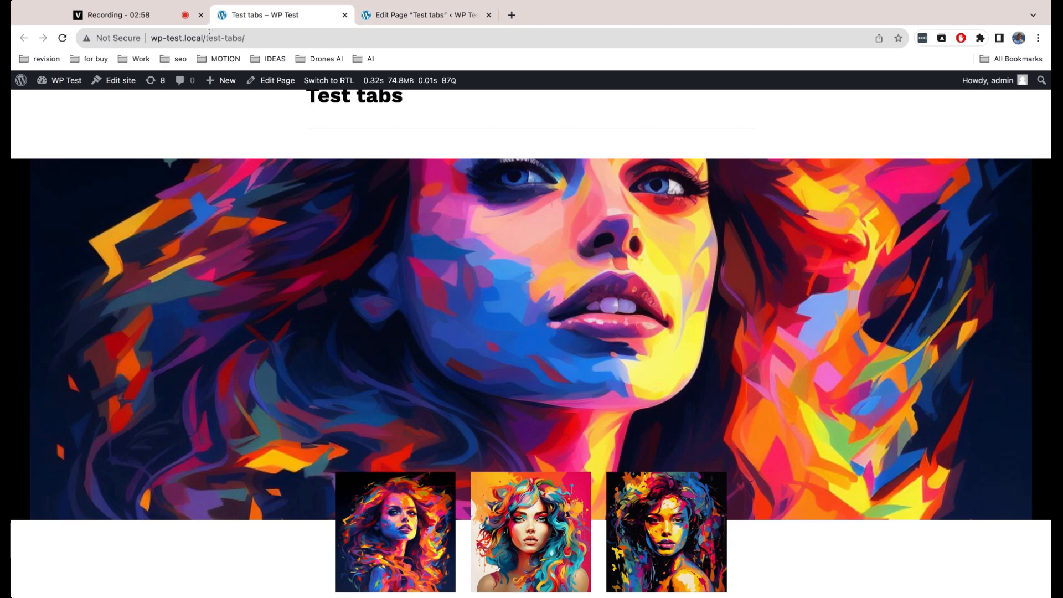
left_click(62, 37)
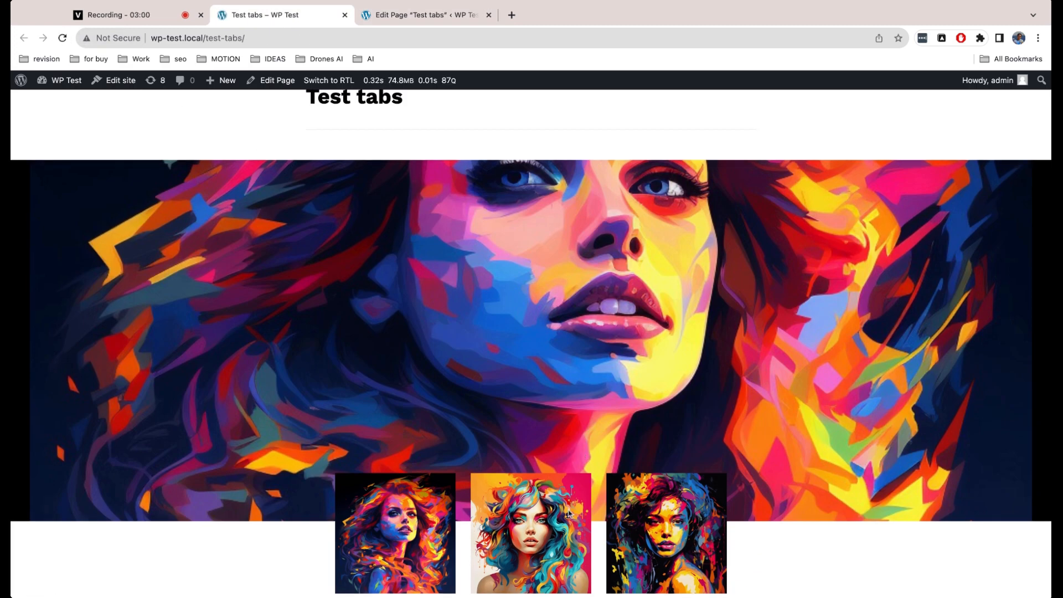
left_click(568, 514)
left_click(641, 516)
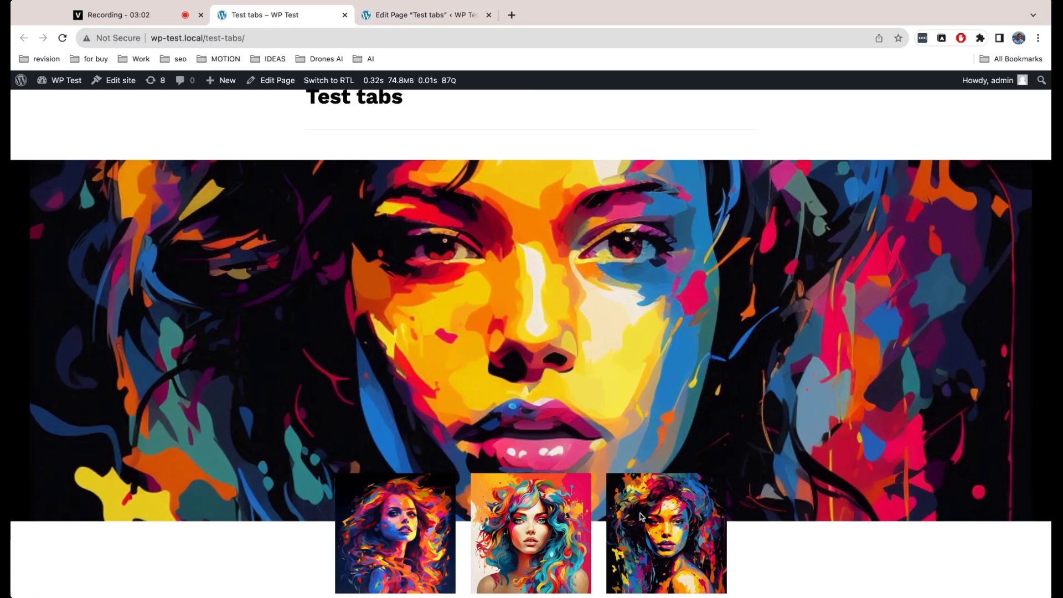
left_click(419, 519)
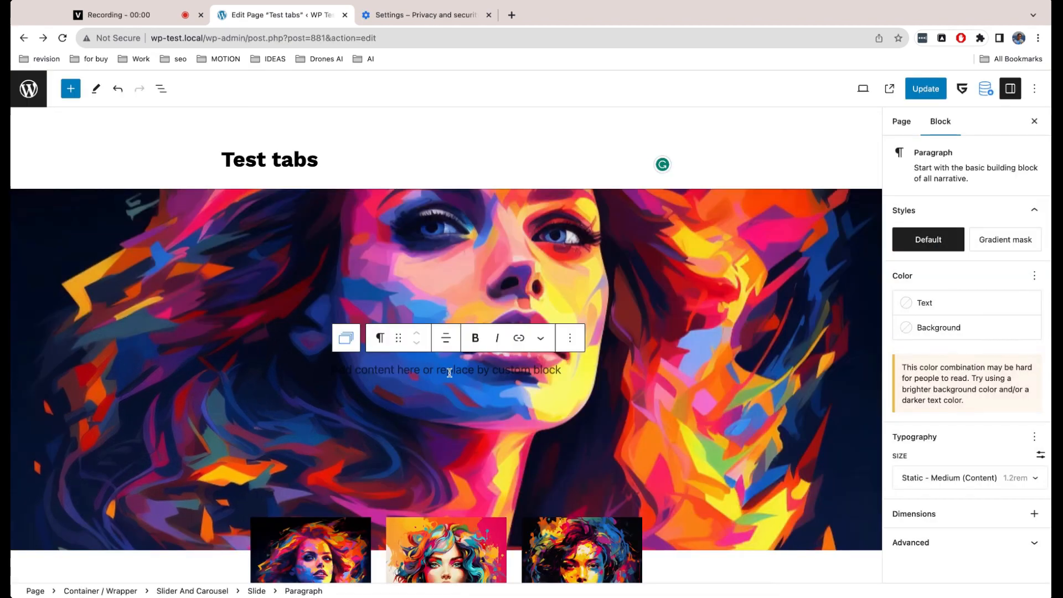
Replace the first slide's placeholder paragraph with an Advanced Heading block and make its text color white
type("/add")
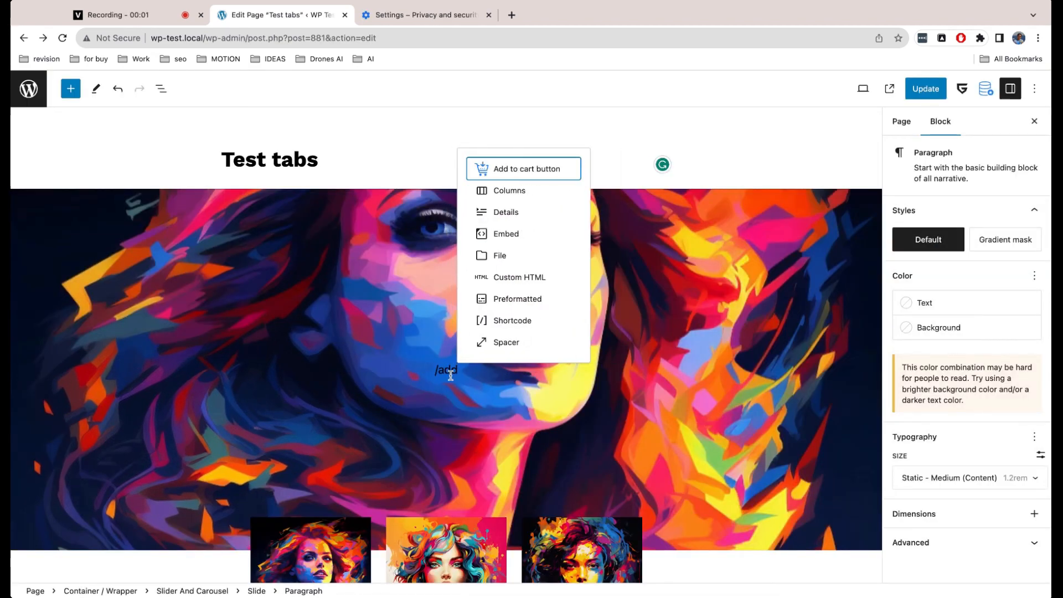
left_click(529, 173)
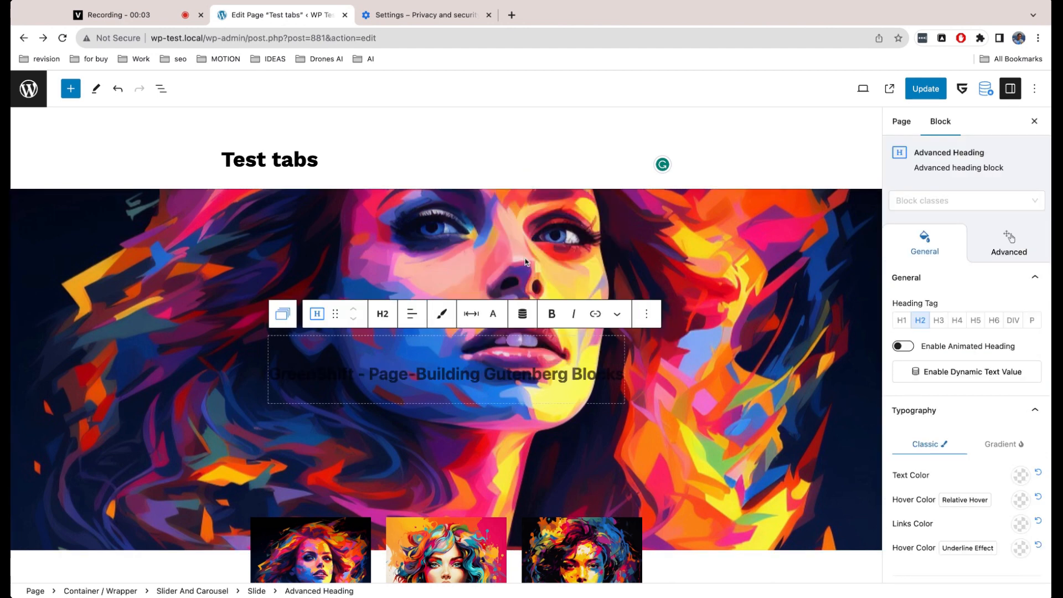
left_click(496, 314)
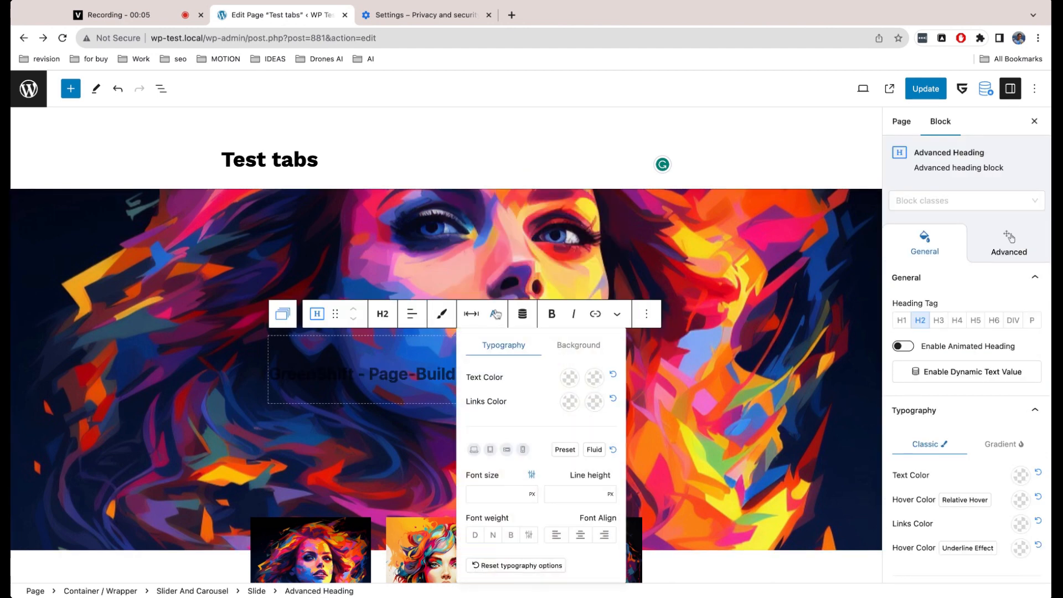
left_click(570, 378)
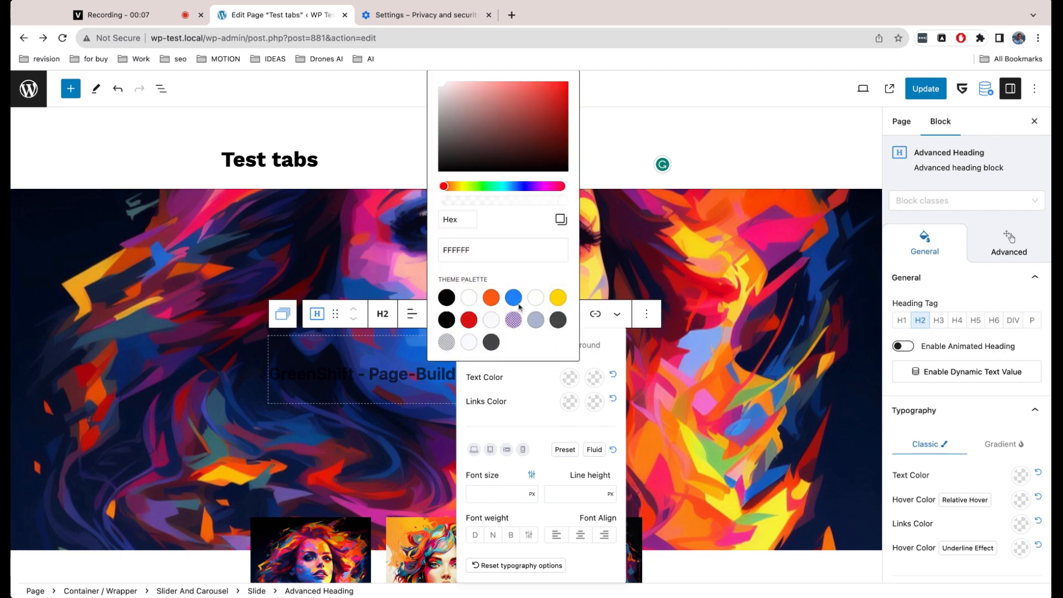
left_click(493, 110)
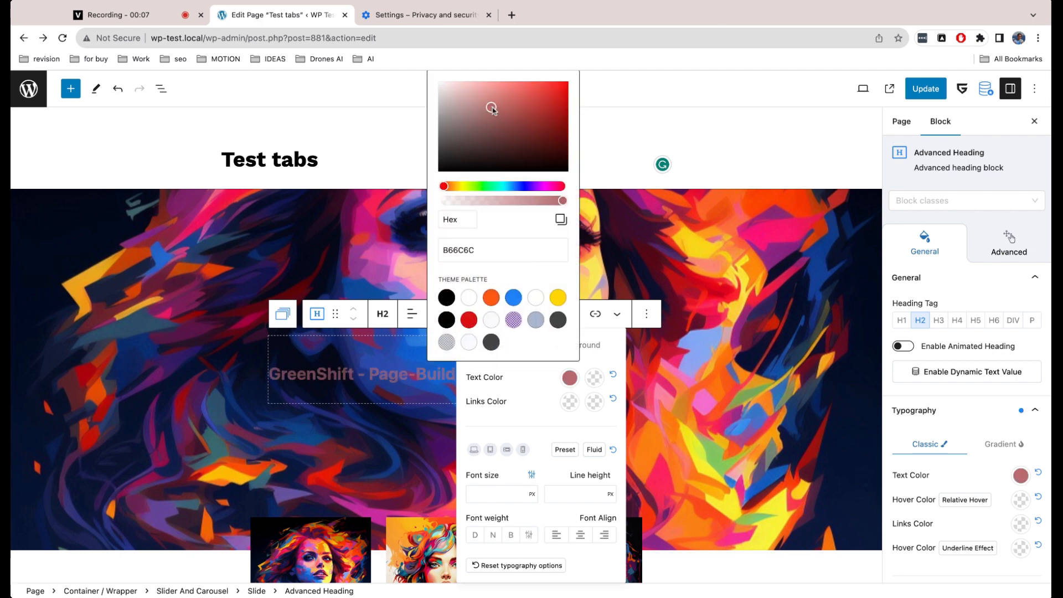
Switch the slide heading's typography to Fluid sizing and apply the Big preset
left_click(592, 450)
scroll(576, 451, "down", 4)
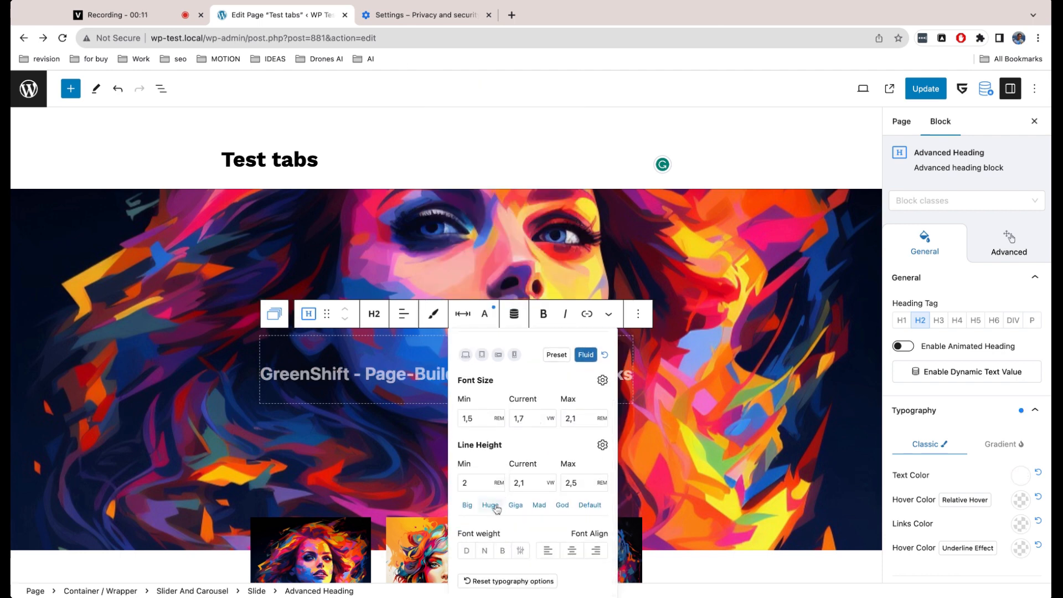
left_click(468, 506)
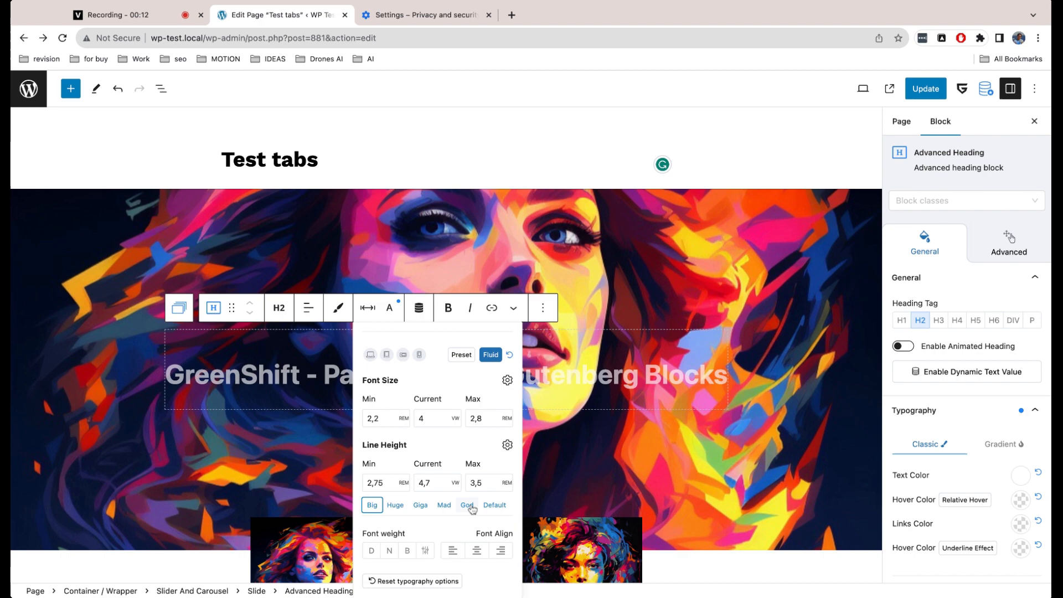
left_click(454, 153)
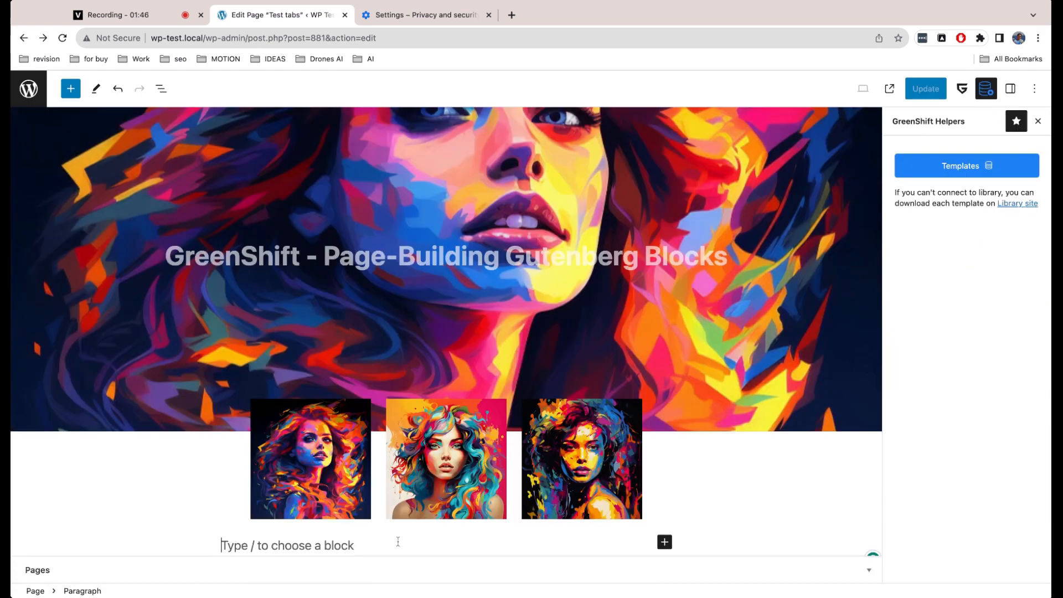
Insert a full-width Section below the thumbnails with a wide first column and a narrow second column
type("/section")
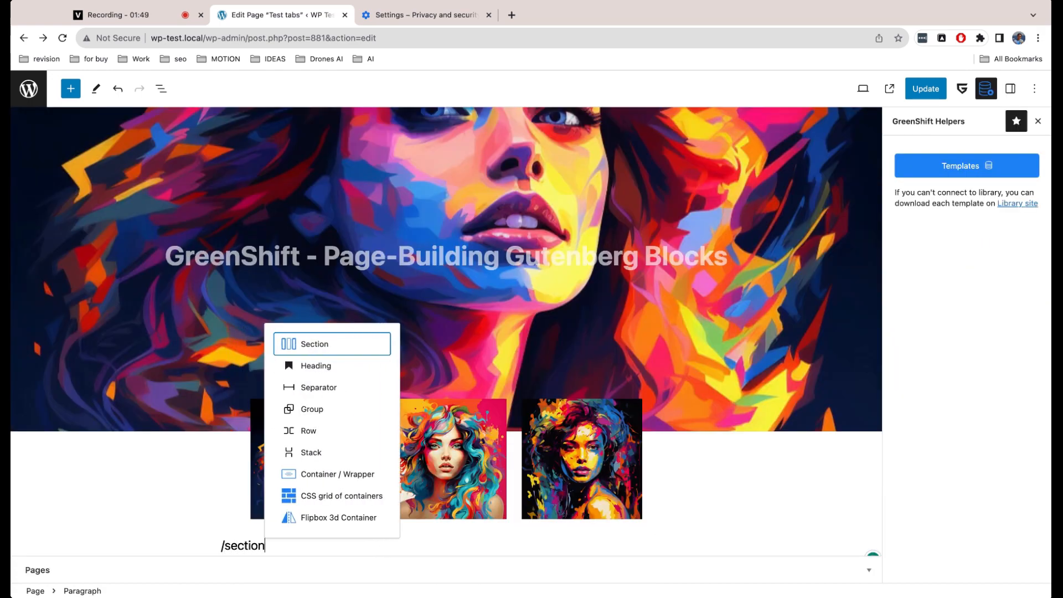
key("Return")
left_click(122, 493)
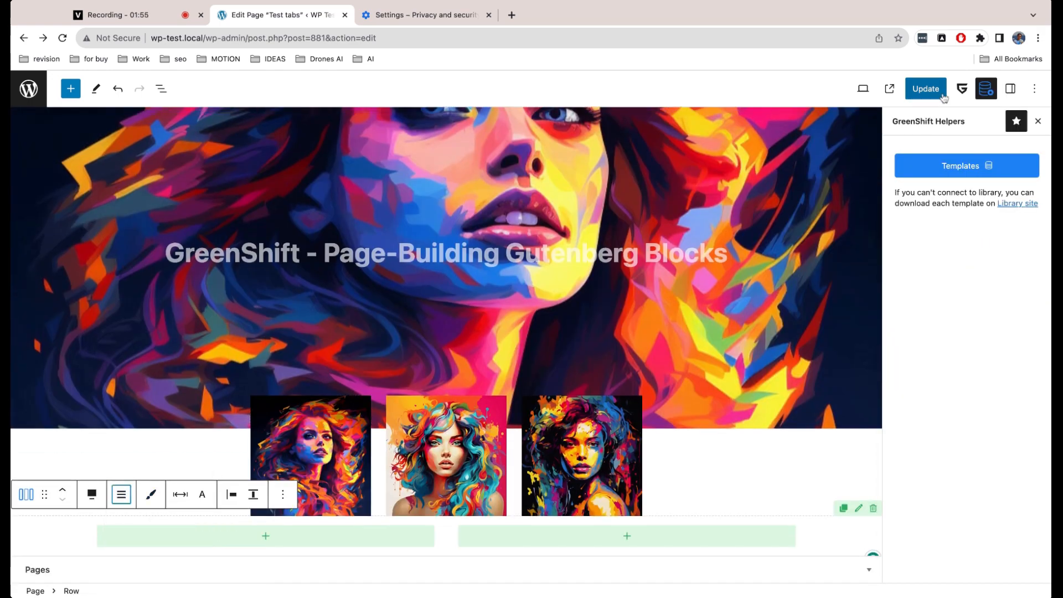
left_click(1010, 88)
left_click(928, 348)
Add a DIV-tagged Advanced Heading reading "My custom floating panel" to the wide column and a Button to the narrow one
left_click(392, 540)
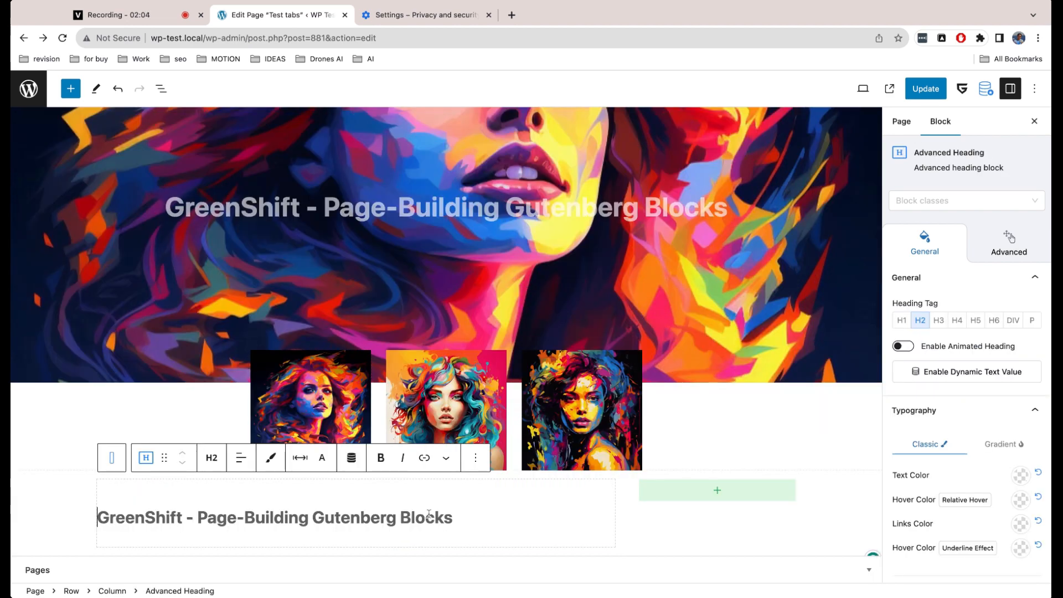
type("My custom floating panel")
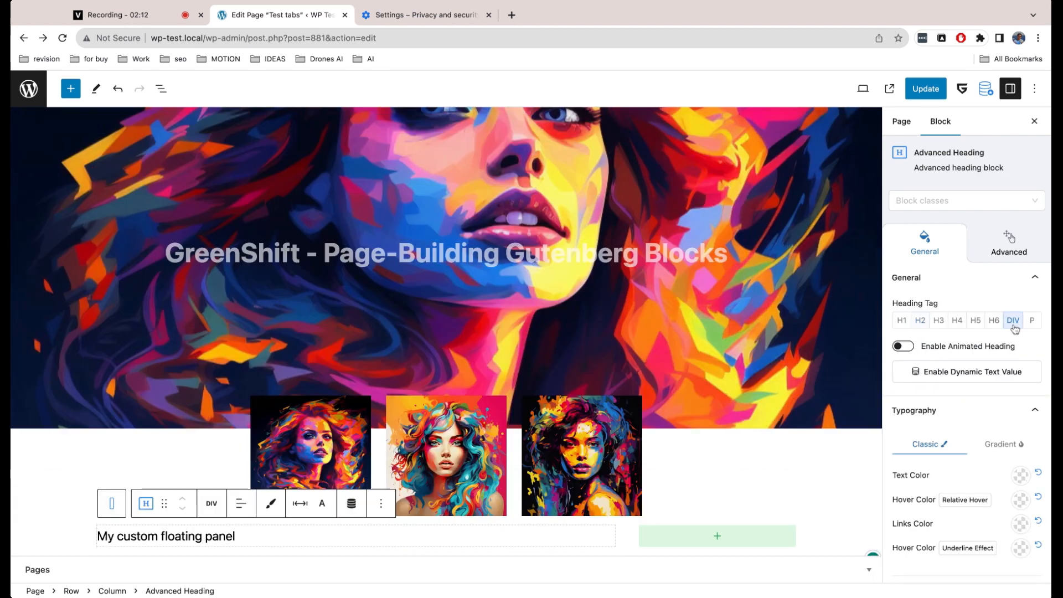
left_click(714, 536)
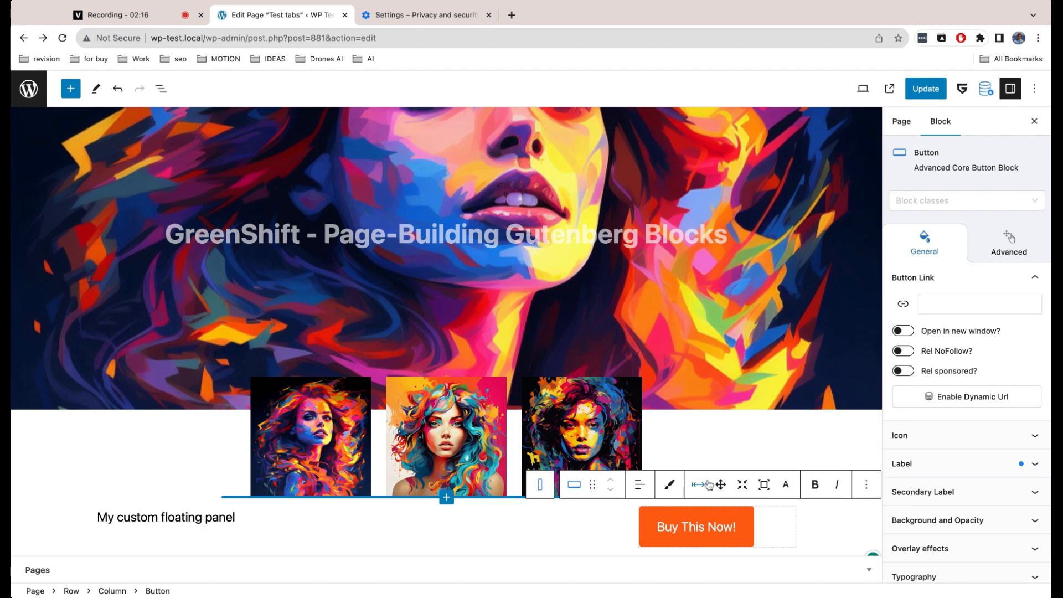
Set the button's padding to 5 px at top and bottom and 15 px at the sides
left_click(708, 485)
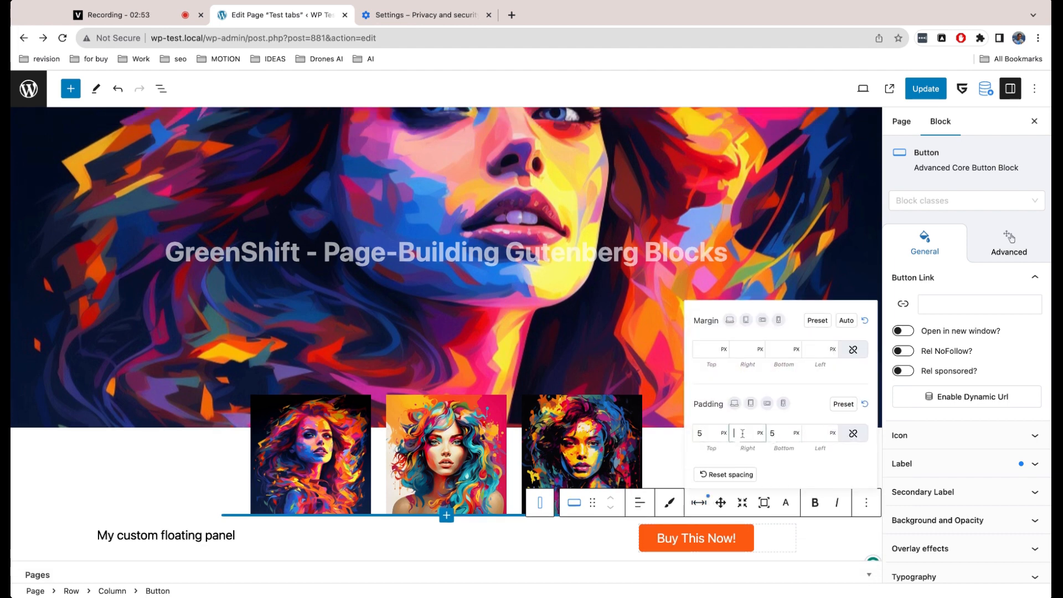
left_click(742, 433)
type("15")
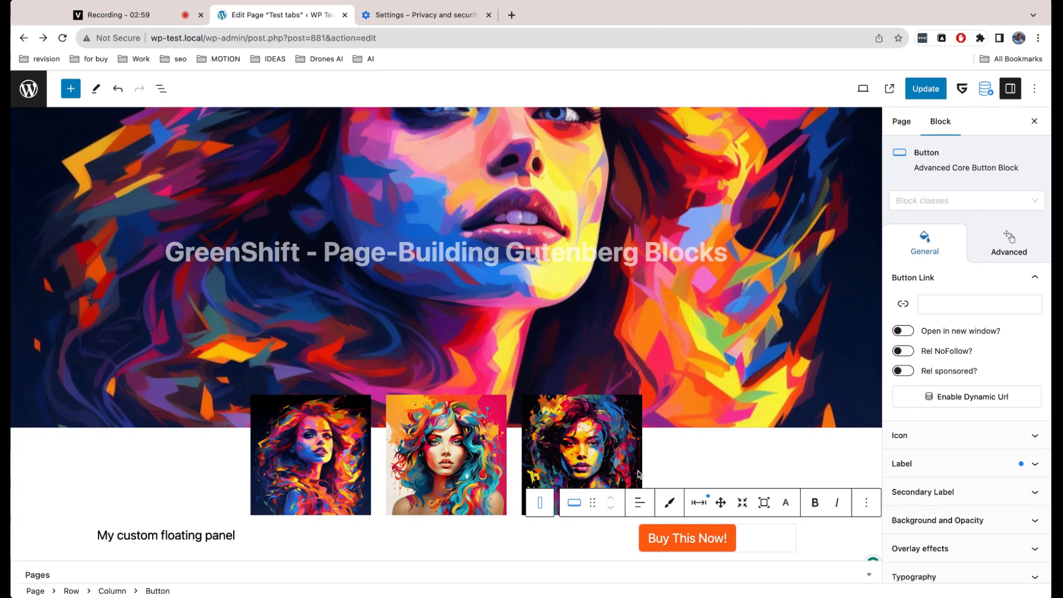
Give the Row that holds the heading and button a black background and white text
left_click(541, 502)
left_click(643, 492)
left_click(210, 493)
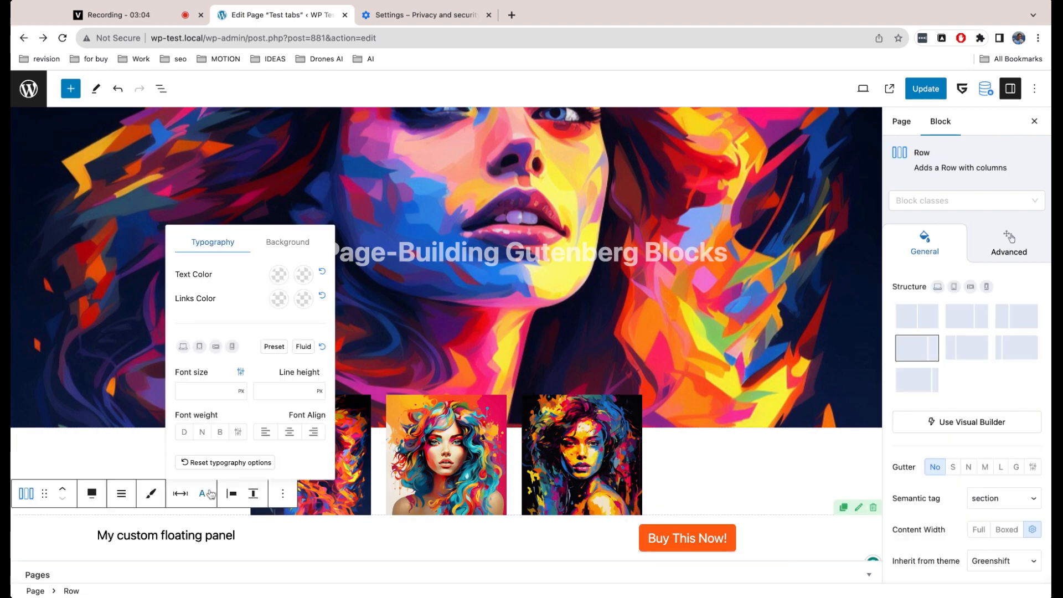
left_click(283, 245)
left_click(297, 423)
left_click(227, 150)
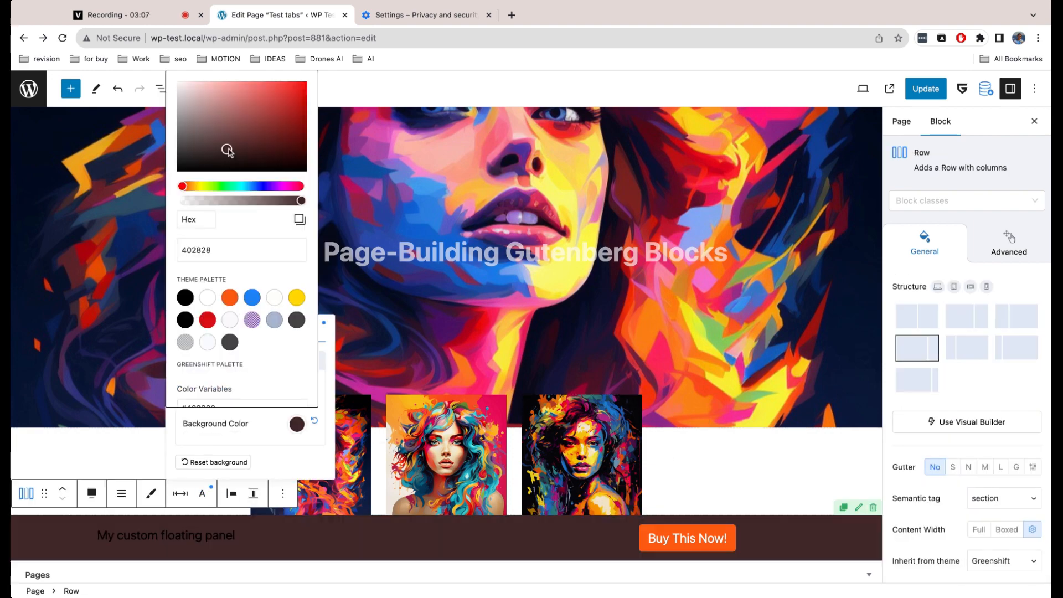
left_click_drag(228, 149, 196, 387)
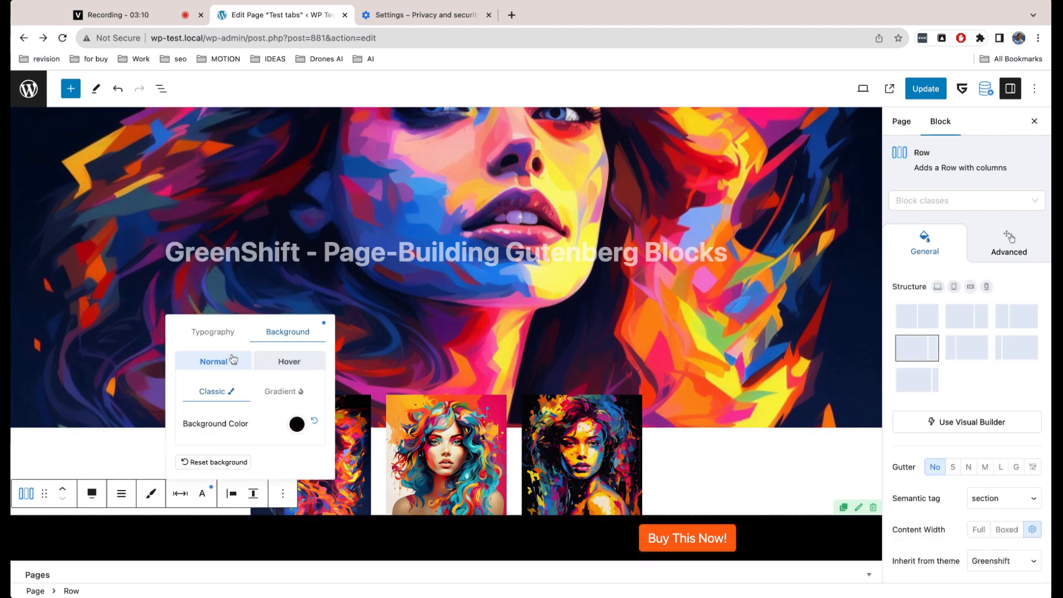
left_click(213, 242)
left_click(278, 274)
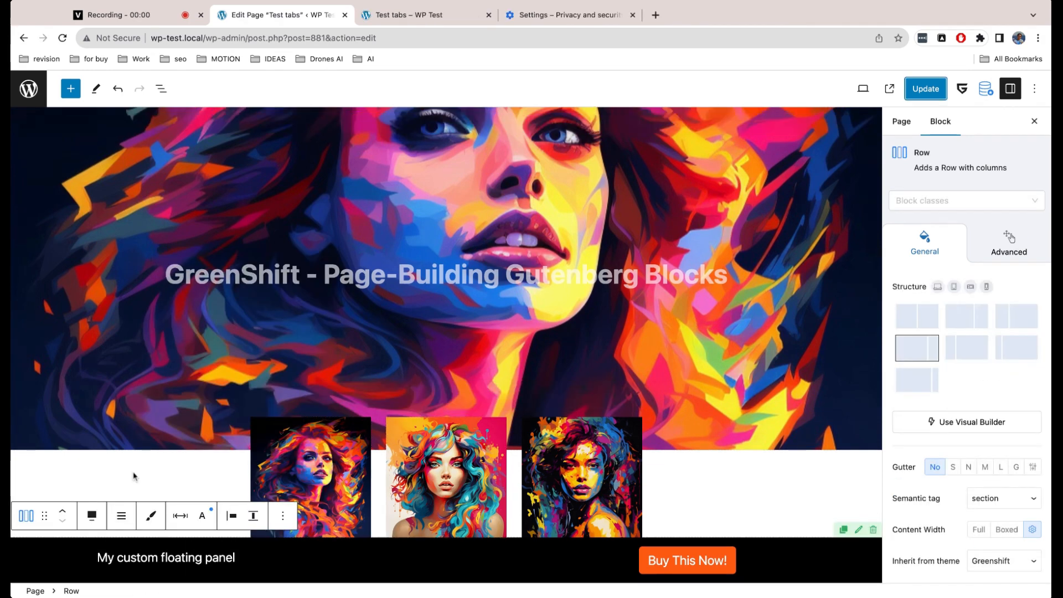
Transform the floating panel's Row into a Container / Wrapper and align the container to full width
left_click(27, 515)
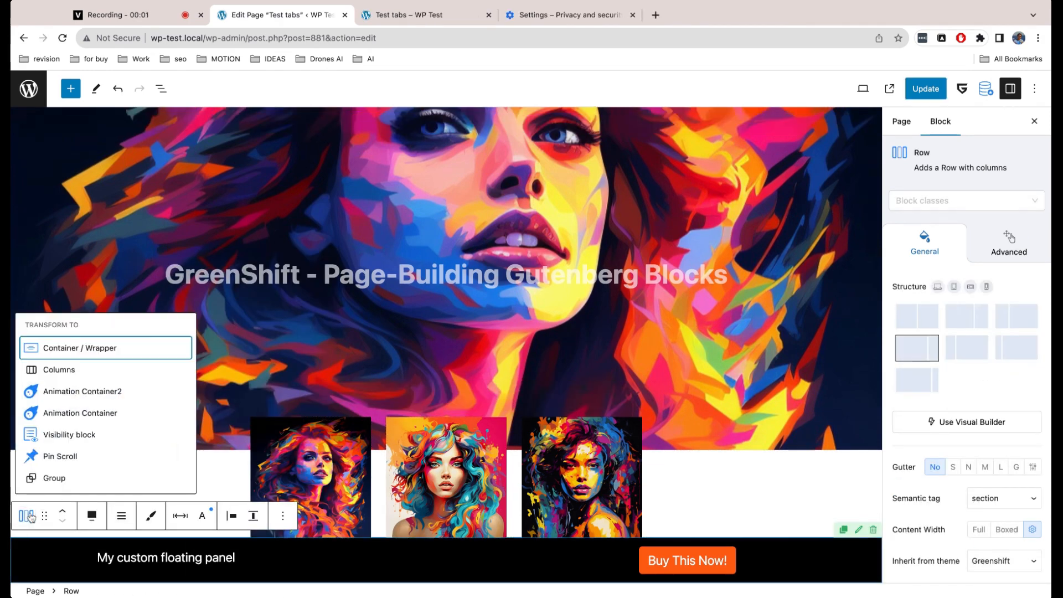
left_click(94, 347)
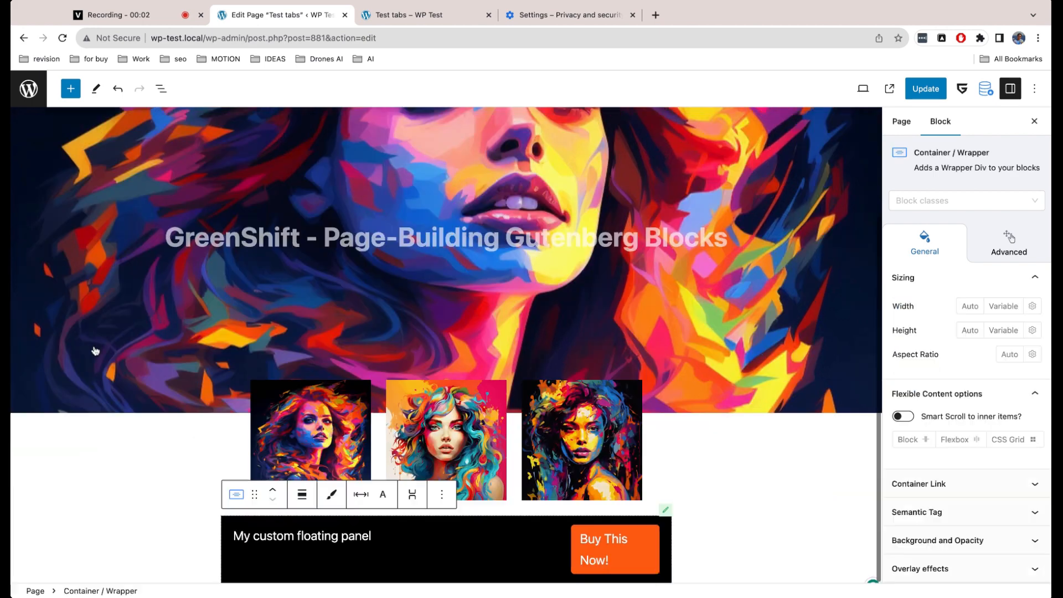
left_click(302, 494)
left_click(331, 578)
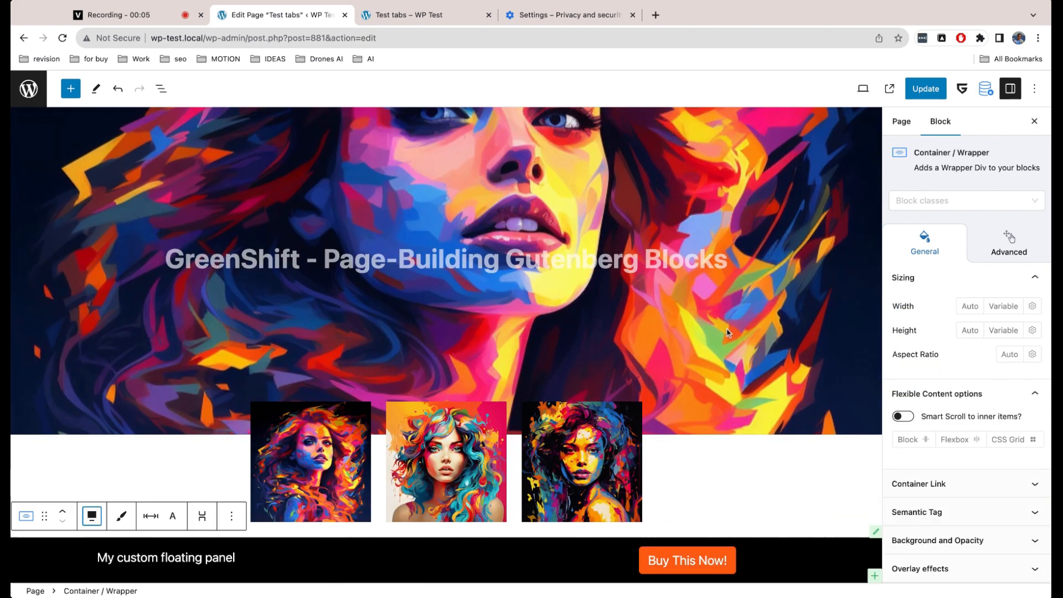
Add a local class named floatingpanel to the new Container / Wrapper
left_click(922, 199)
left_click(922, 228)
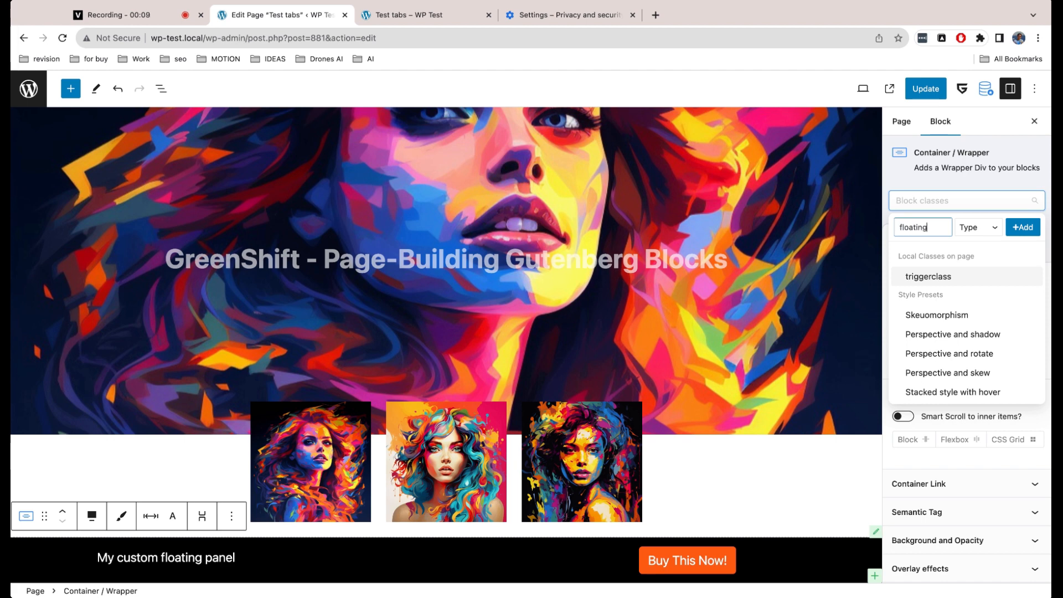
type("floatingpanel")
left_click(971, 238)
left_click(970, 238)
left_click(1022, 228)
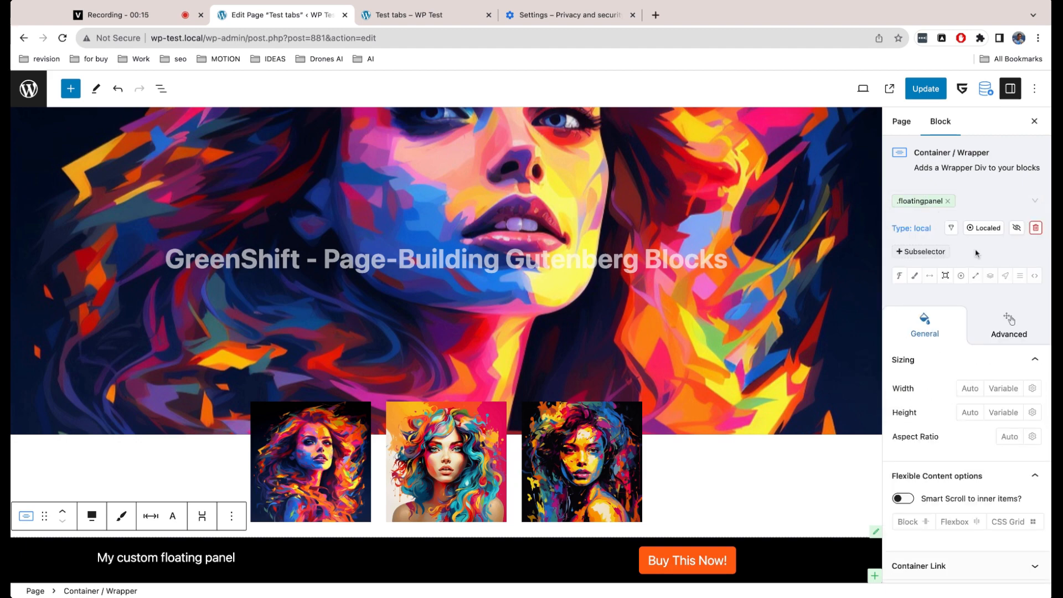
Set the floatingpanel class's position to Fixed with bottom, left and right offsets of 0 px
left_click(1005, 275)
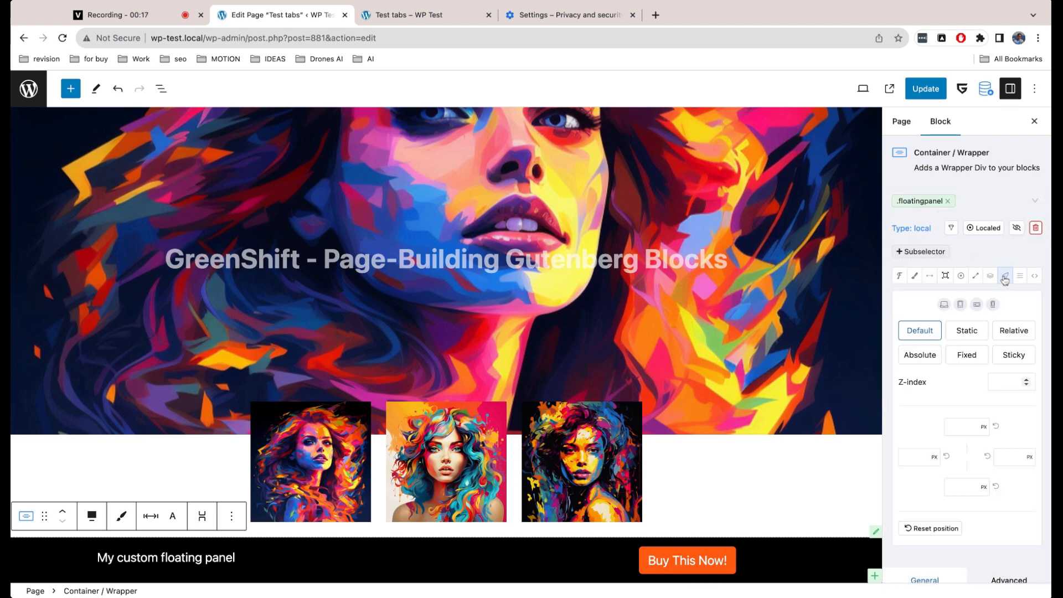
left_click(967, 355)
left_click(958, 487)
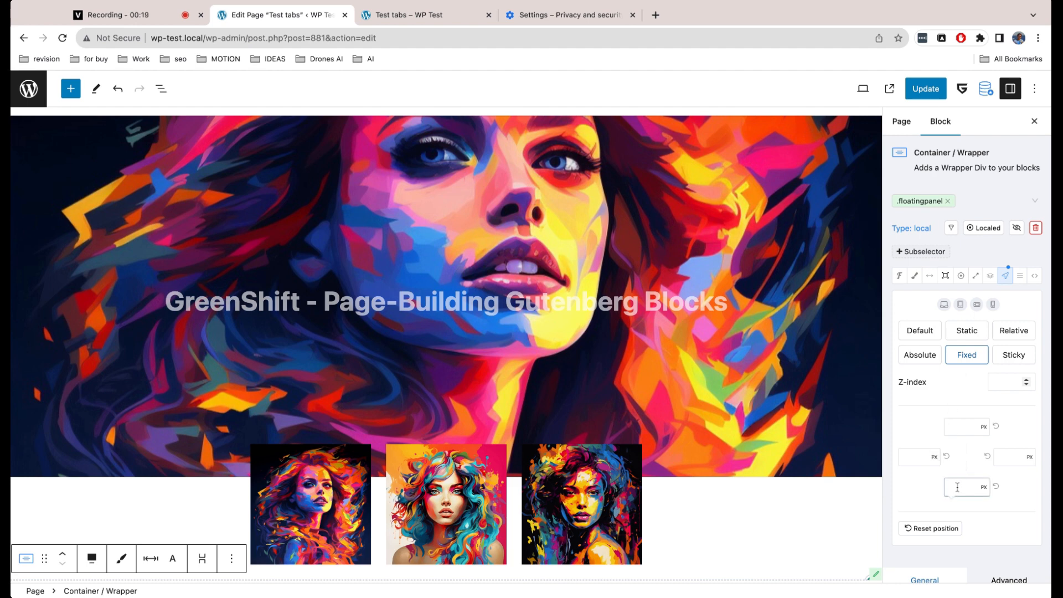
type("0")
left_click(904, 457)
type("0")
left_click(1006, 458)
type("0")
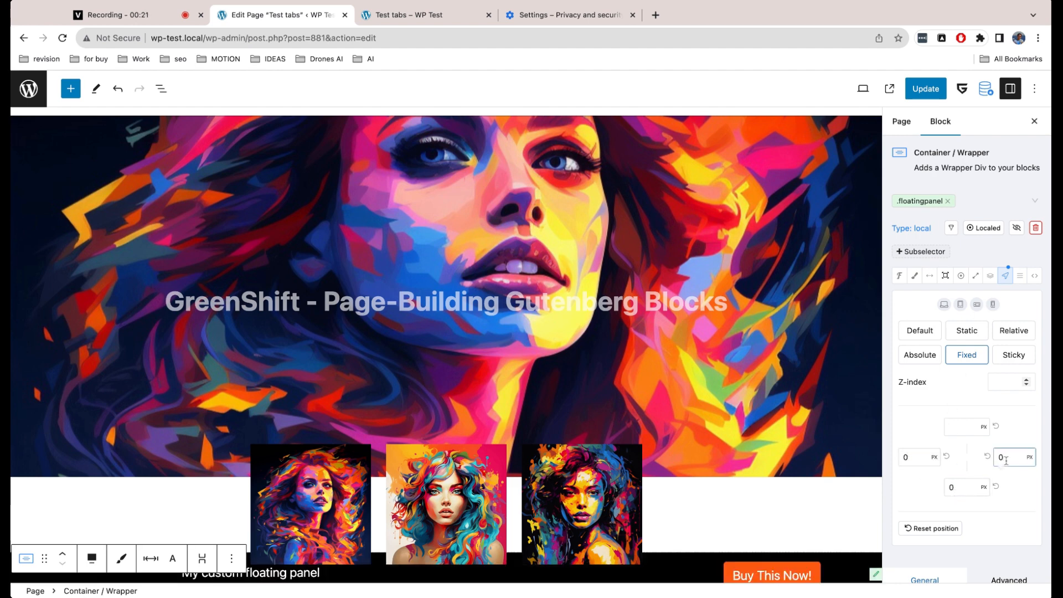
Limit the floatingpanel class's styles to show only on the front end
left_click(952, 229)
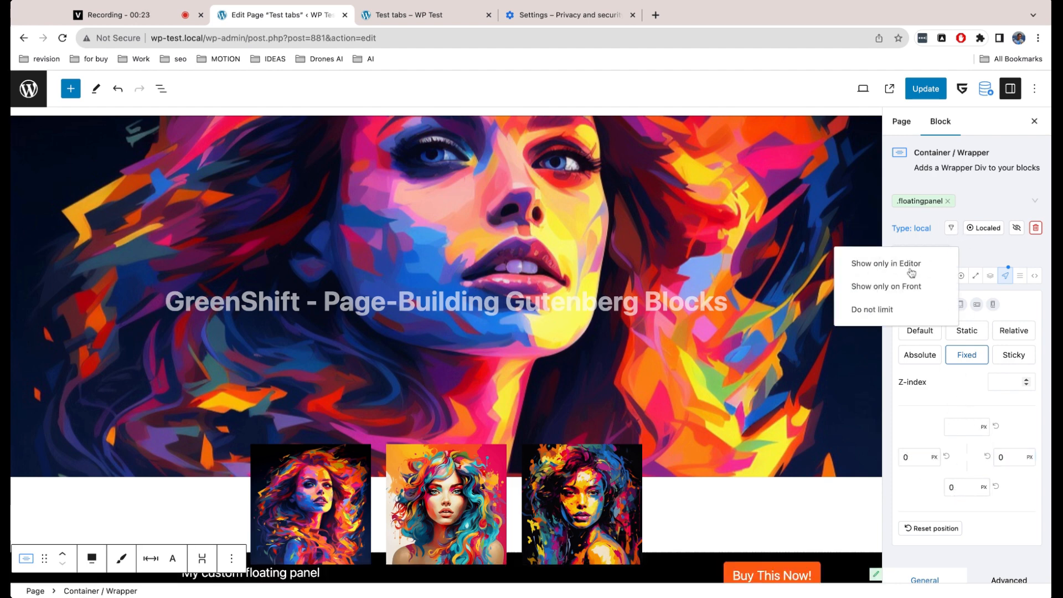
left_click(914, 288)
scroll(749, 427, "down", 2)
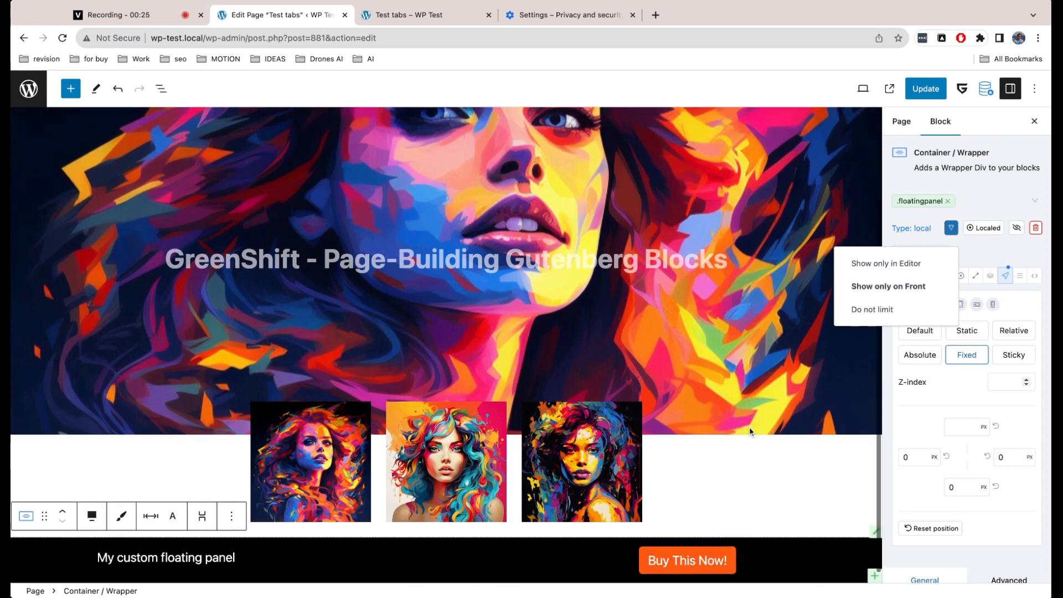
left_click(973, 391)
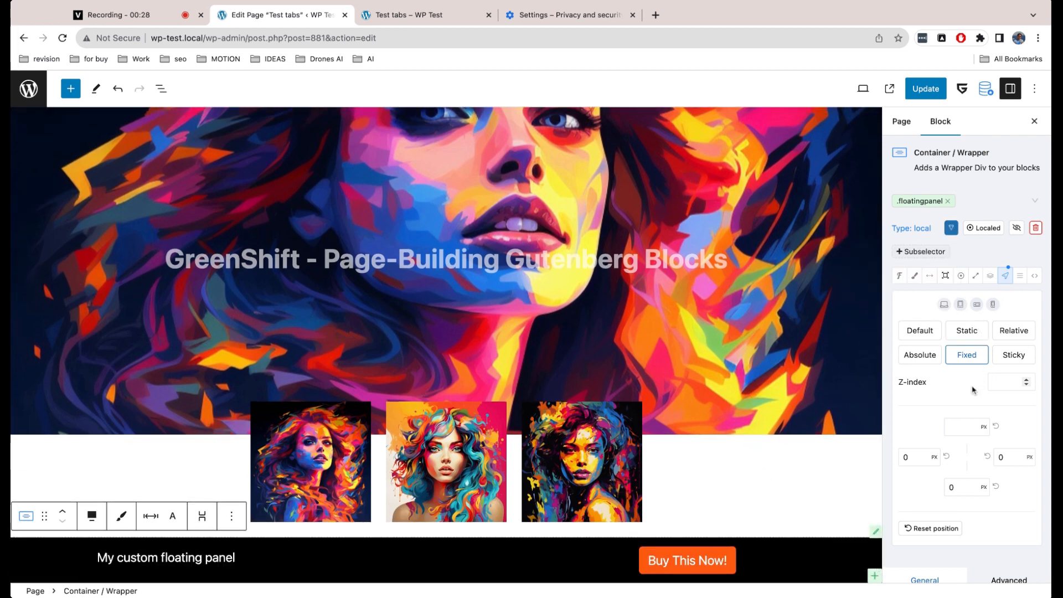
Give the floatingpanel class a transform with Shift Y set to 100%
left_click(994, 280)
scroll(980, 381, "down", 3)
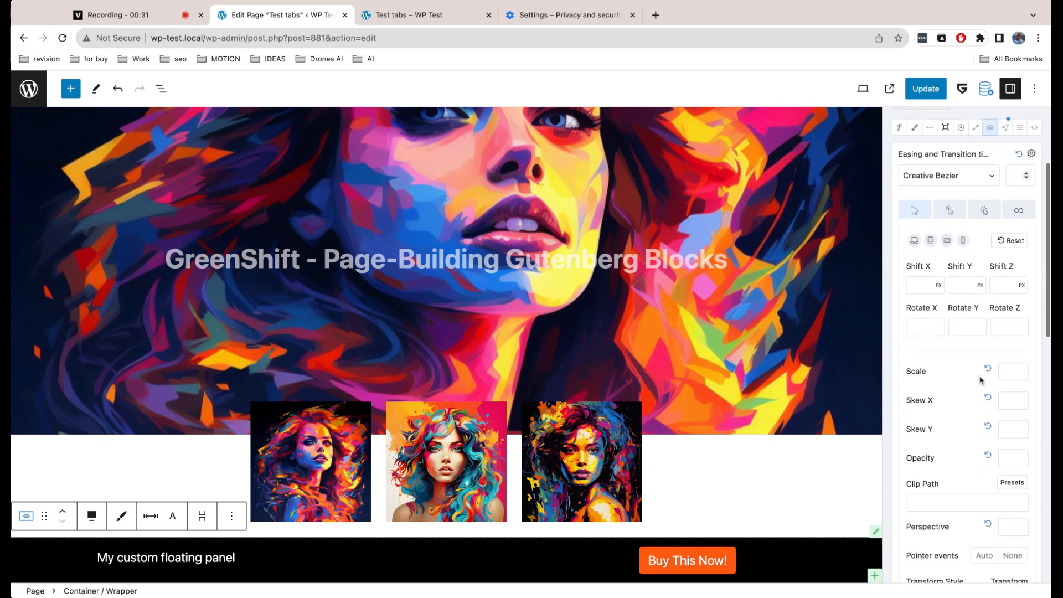
left_click(981, 286)
left_click(960, 282)
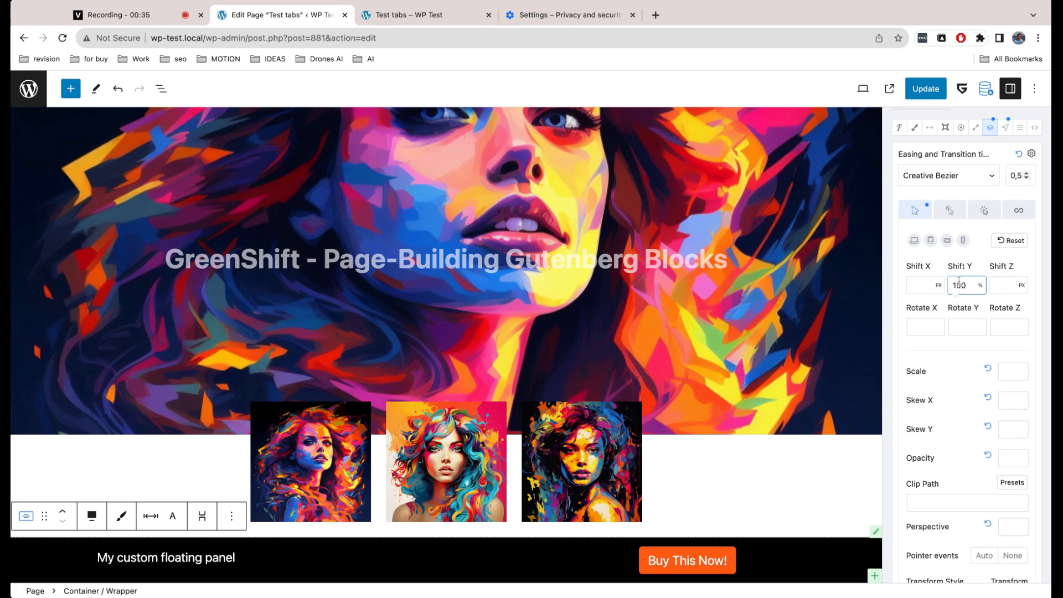
left_click(962, 347)
Add an .active subselector to the floatingpanel class and edit its Shift Y transform value
scroll(969, 346, "up", 5)
left_click(924, 250)
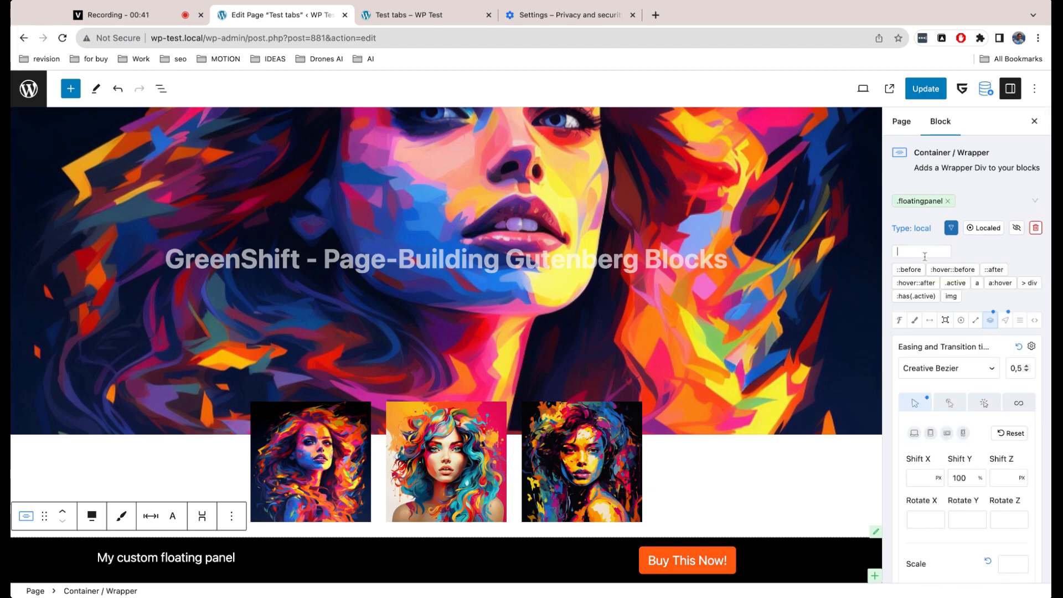
type(".active")
key("Return")
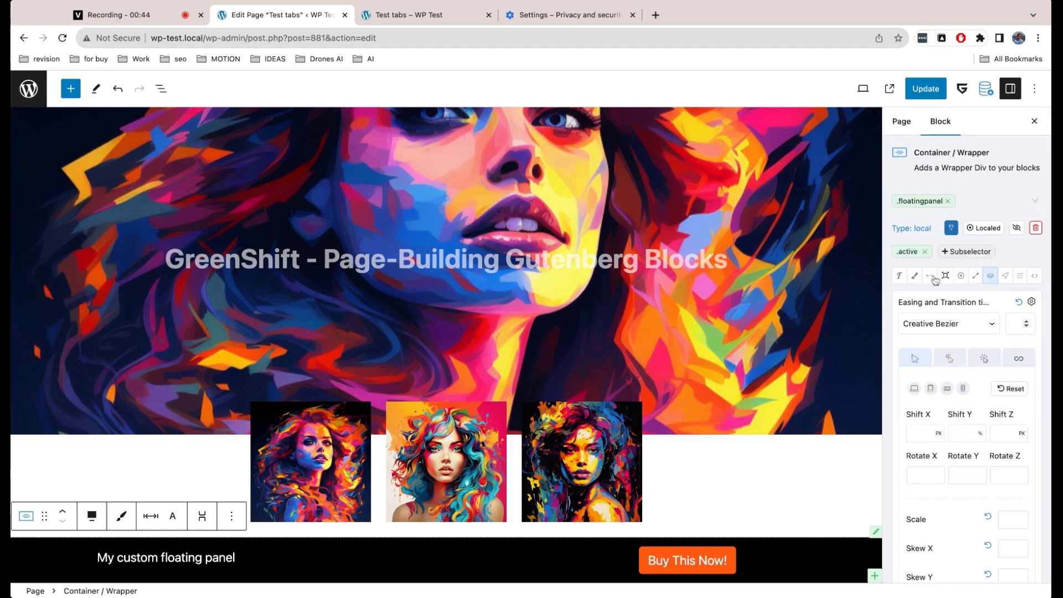
left_click(968, 433)
Add an interaction layer to the floating panel's container with a Scroll Distance Below trigger at 100 px
scroll(977, 326, "down", 15)
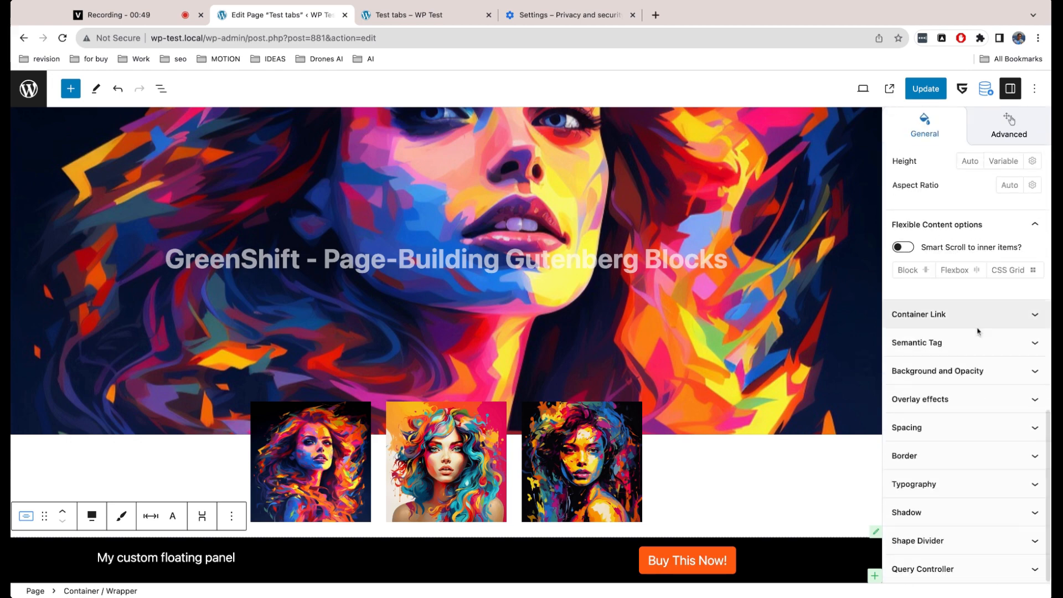
left_click(1010, 127)
scroll(970, 422, "down", 2)
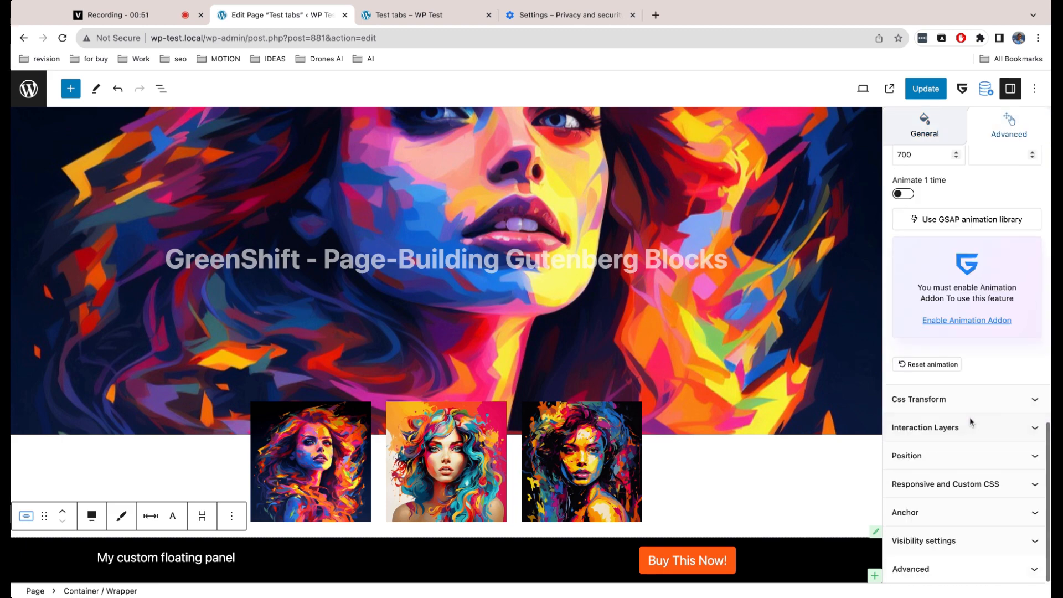
left_click(969, 423)
scroll(969, 426, "down", 1)
left_click(968, 407)
scroll(969, 410, "down", 2)
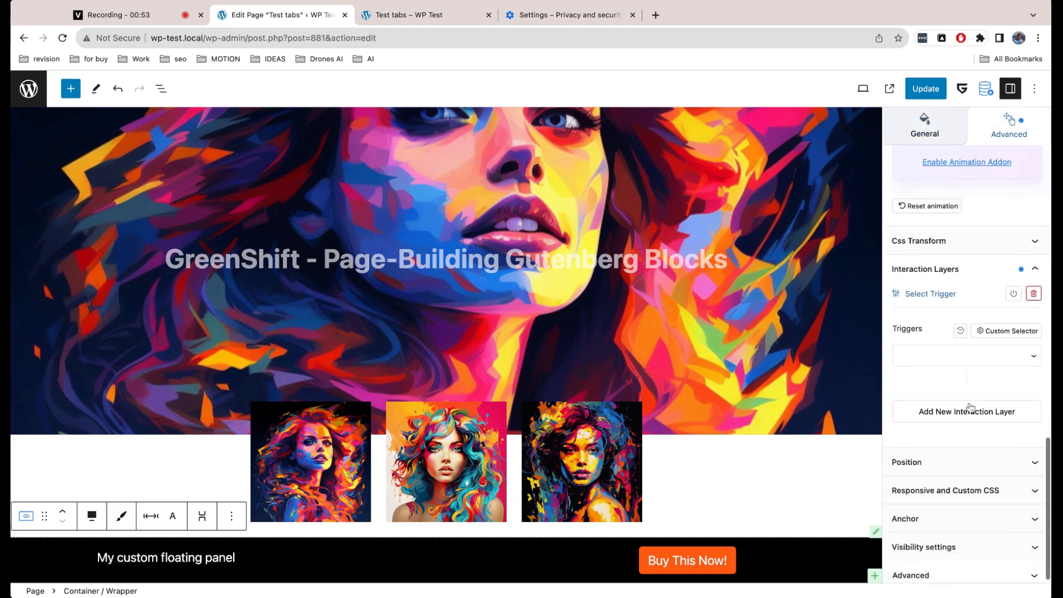
scroll(970, 407, "down", 1)
left_click(958, 357)
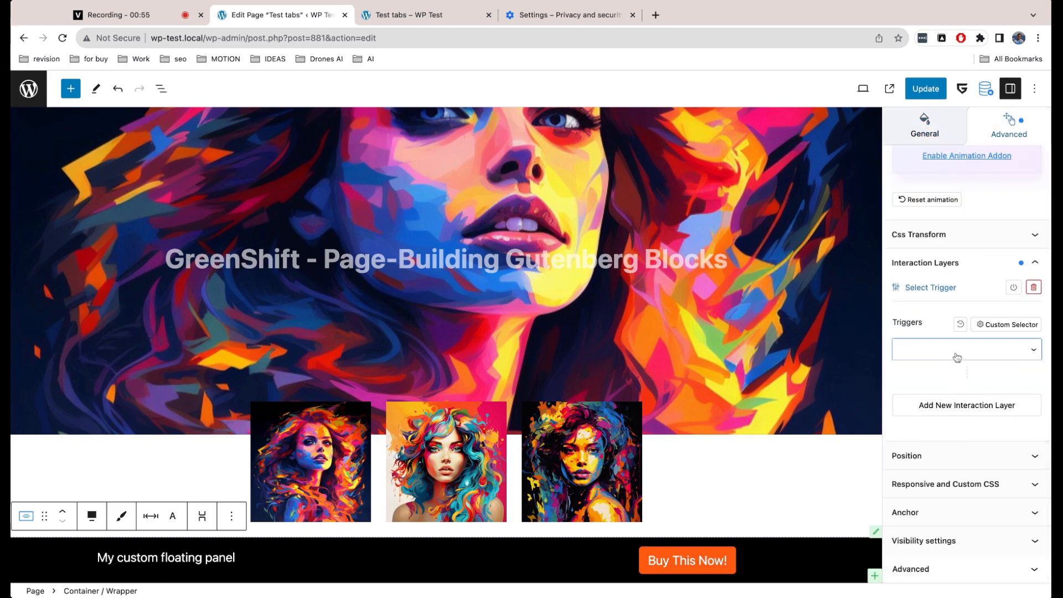
left_click(976, 441)
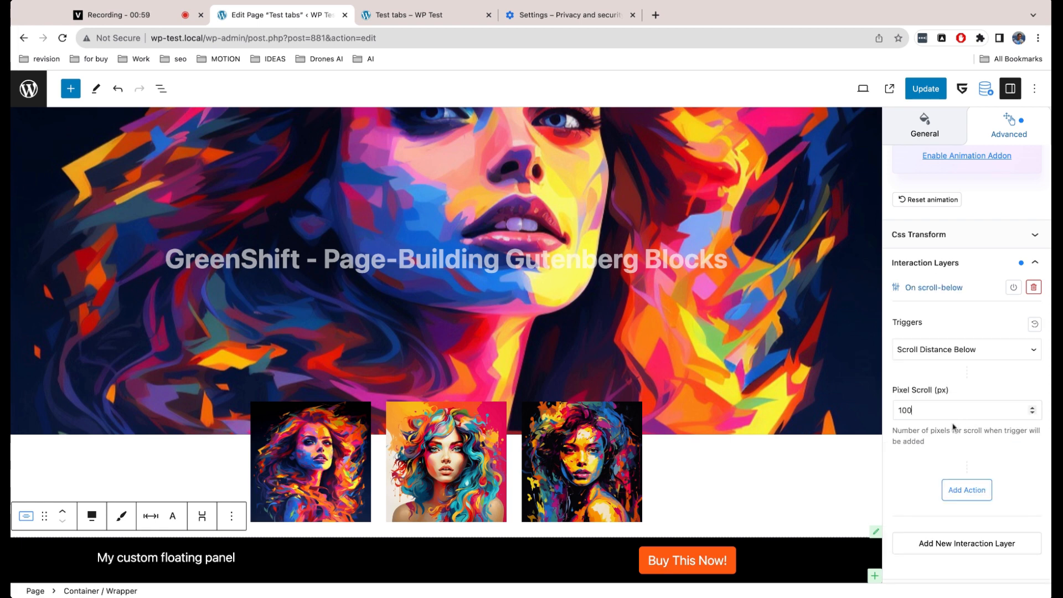
Add an action to the scroll-below interaction layer that attaches a class to the container
left_click(966, 489)
scroll(967, 490, "down", 3)
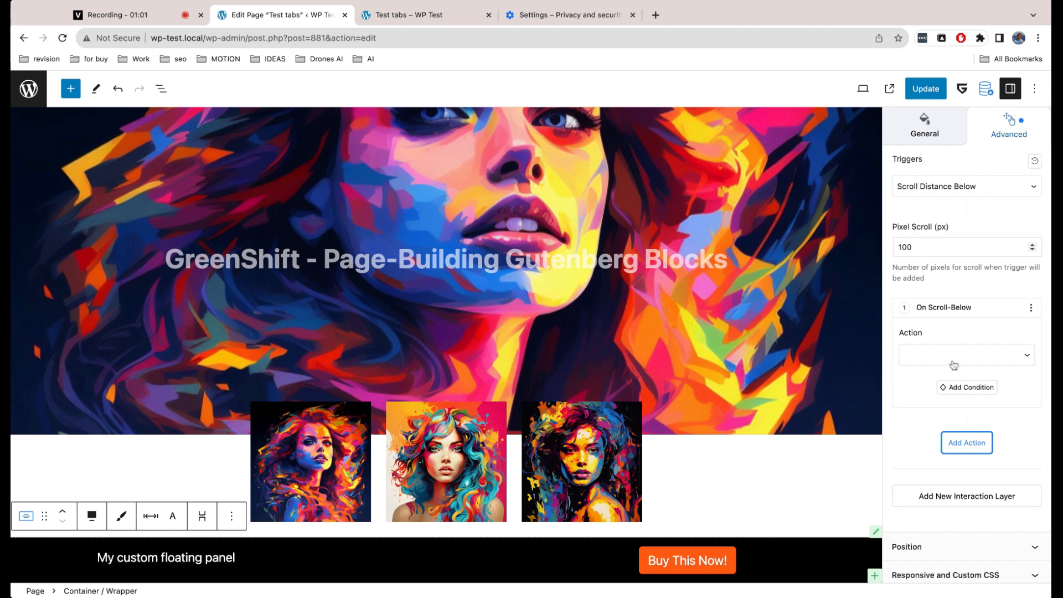
left_click(959, 357)
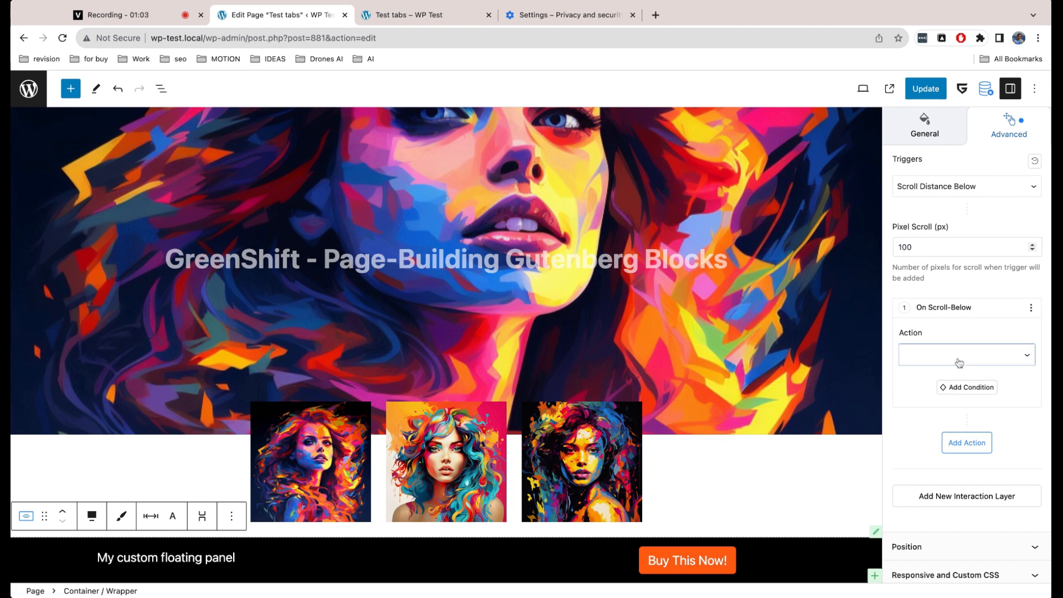
left_click(960, 364)
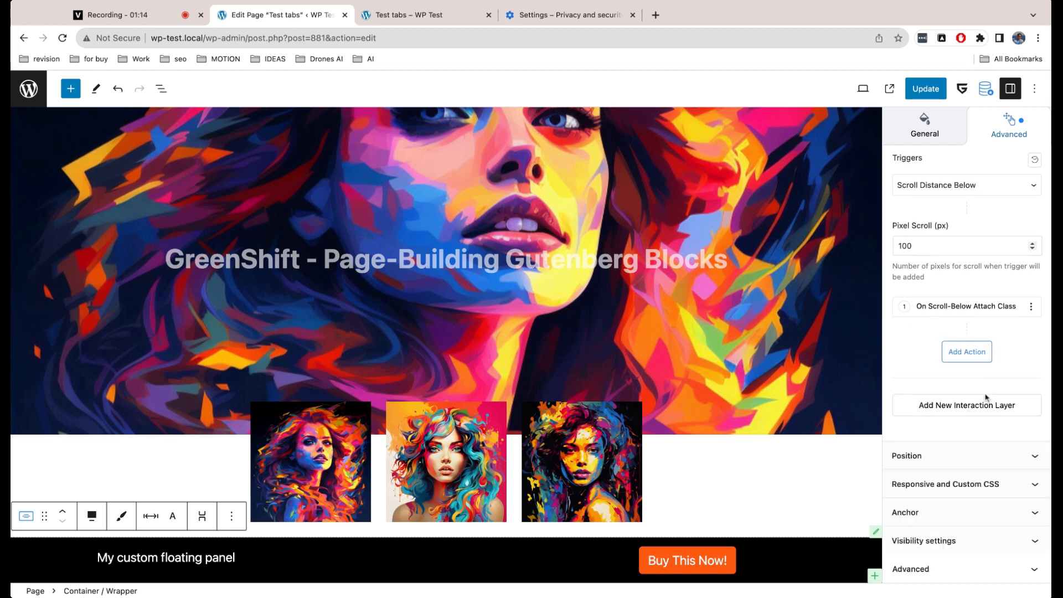
Add a second interaction layer with a Scroll Distance Above trigger at 99 px
left_click(953, 401)
left_click(953, 347)
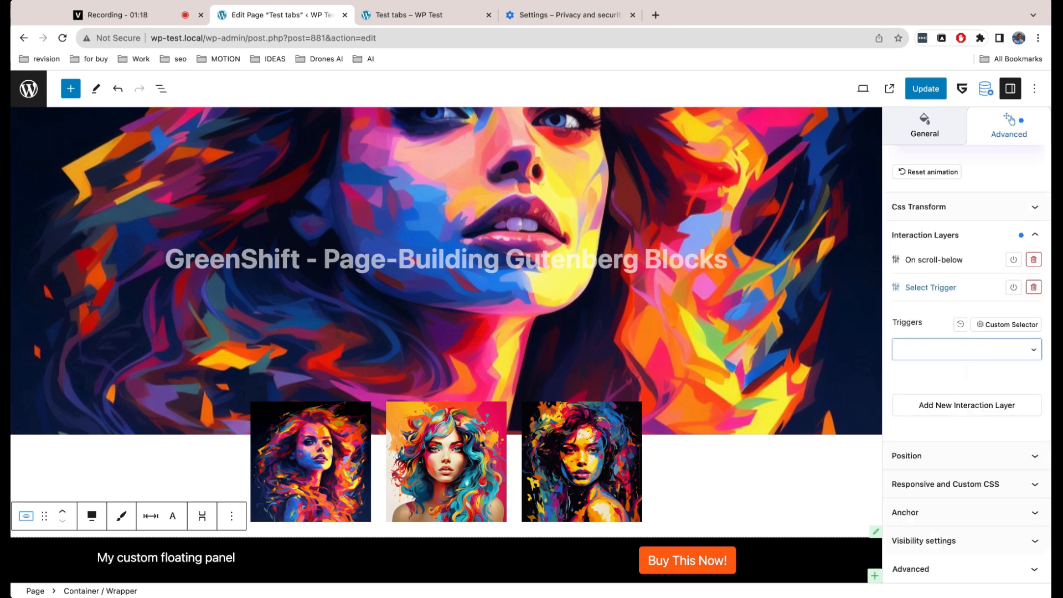
left_click(967, 460)
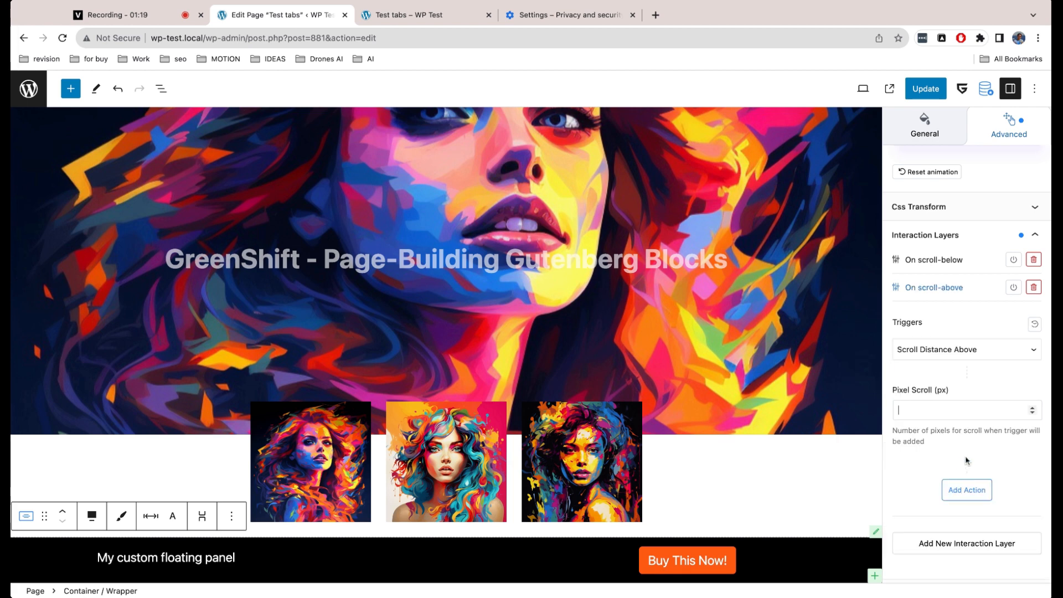
Add a Remove class action to the scroll-above interaction layer, with active as the class name
left_click(966, 488)
left_click(971, 519)
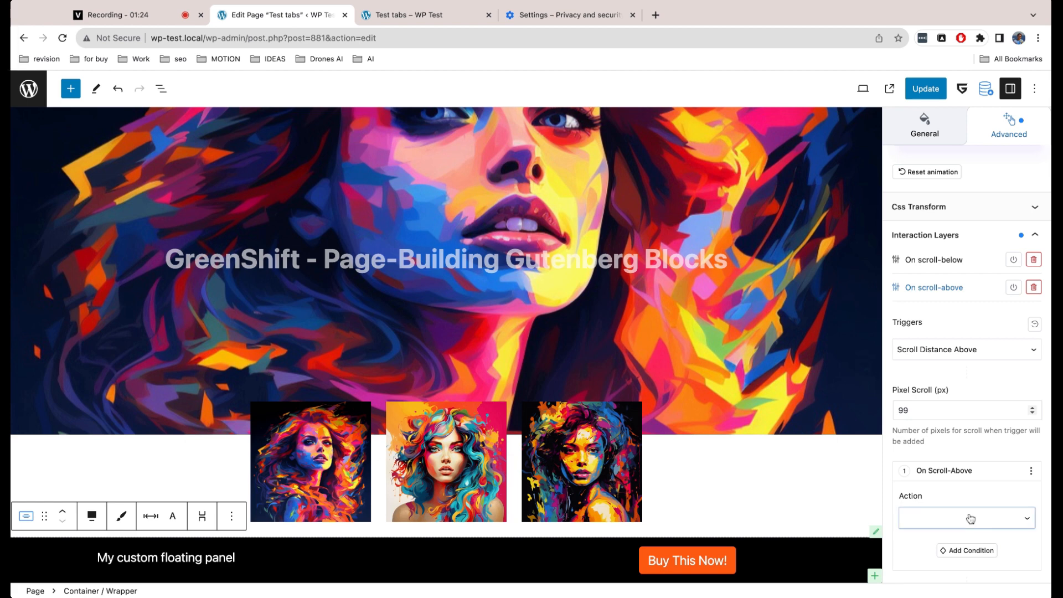
left_click(970, 519)
scroll(966, 498, "down", 5)
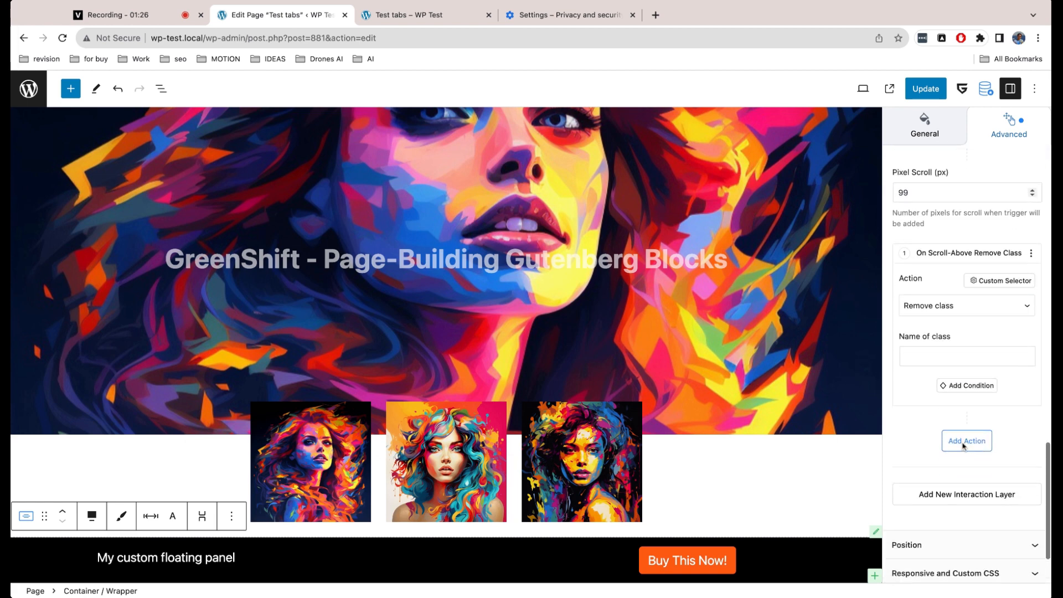
left_click(934, 352)
type("active")
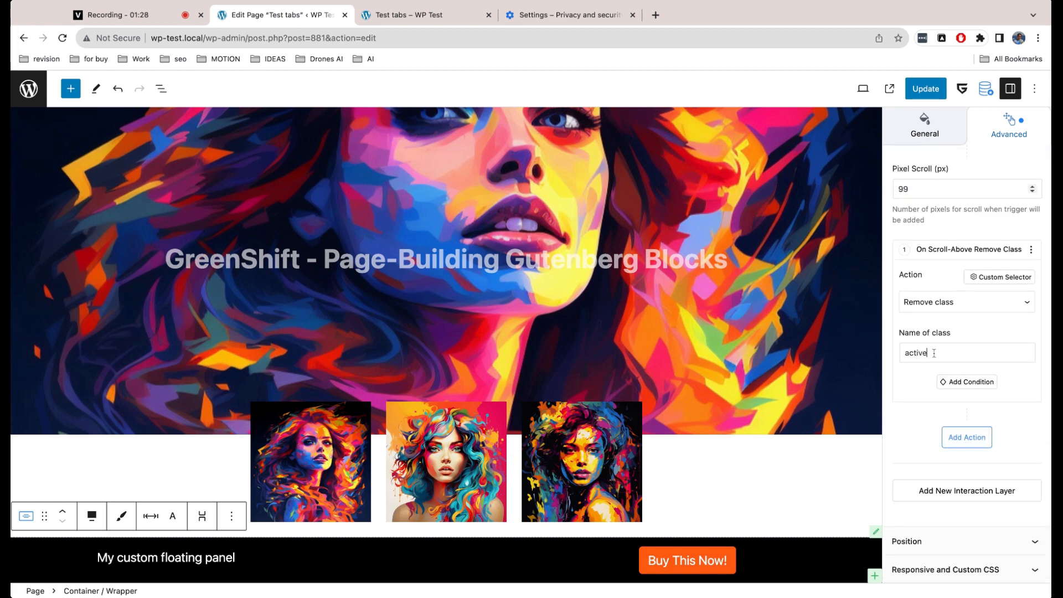
Update the page and test the floating panel's scroll behaviour on the live page
left_click(922, 90)
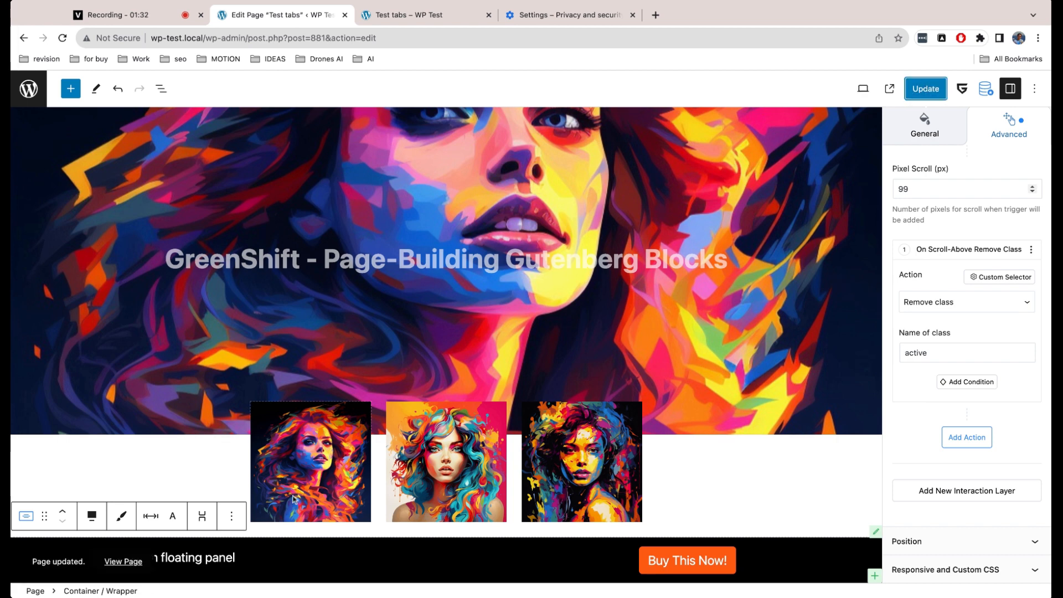
right_click(132, 564)
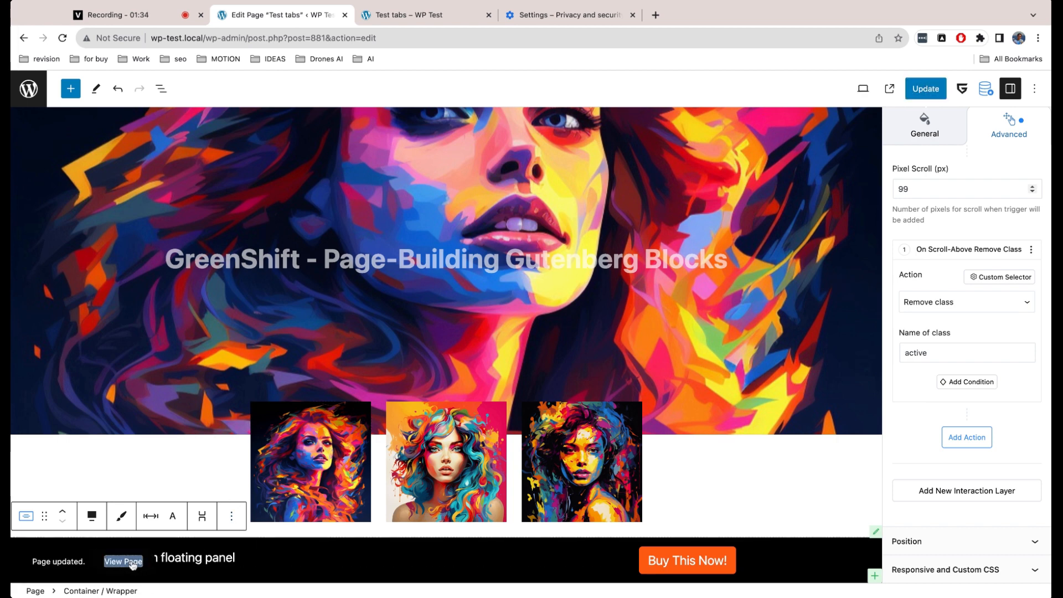
left_click(132, 564, "super")
left_click(391, 15)
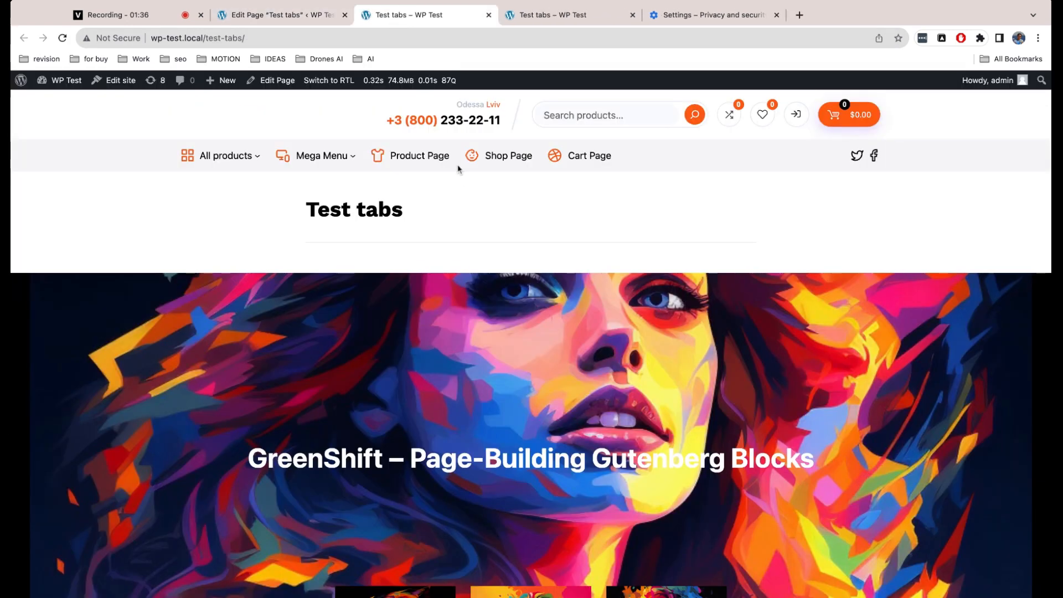
scroll(459, 179, "down", 6)
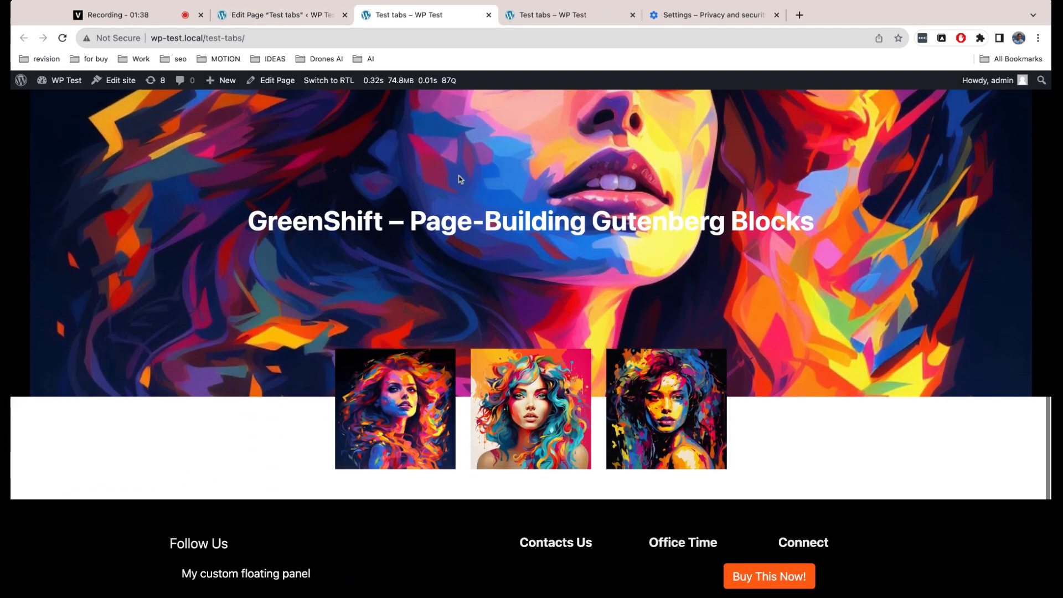
scroll(531, 321, "up", 5)
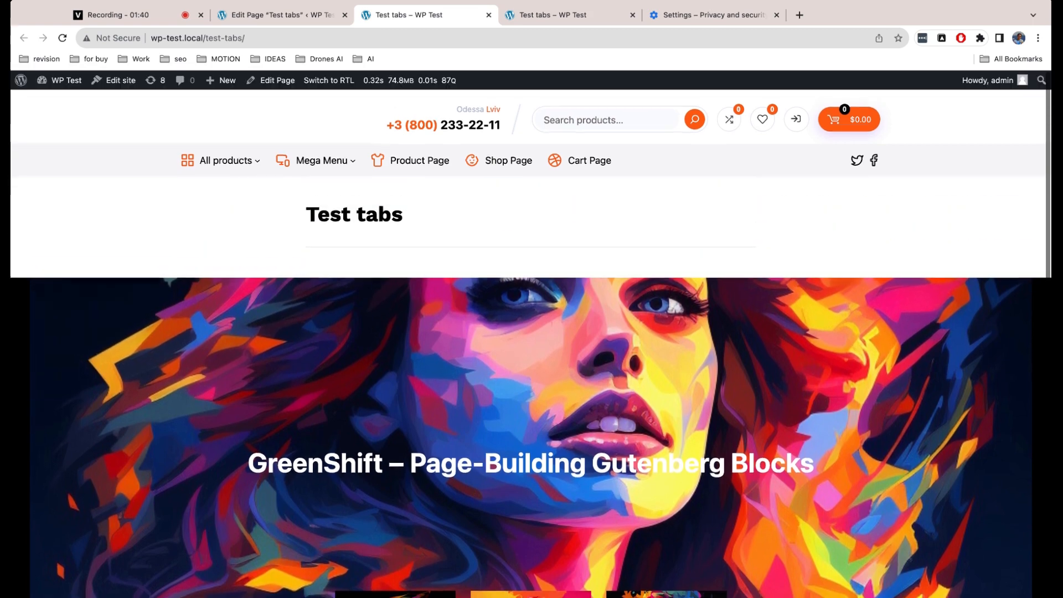
scroll(316, 463, "down", 4)
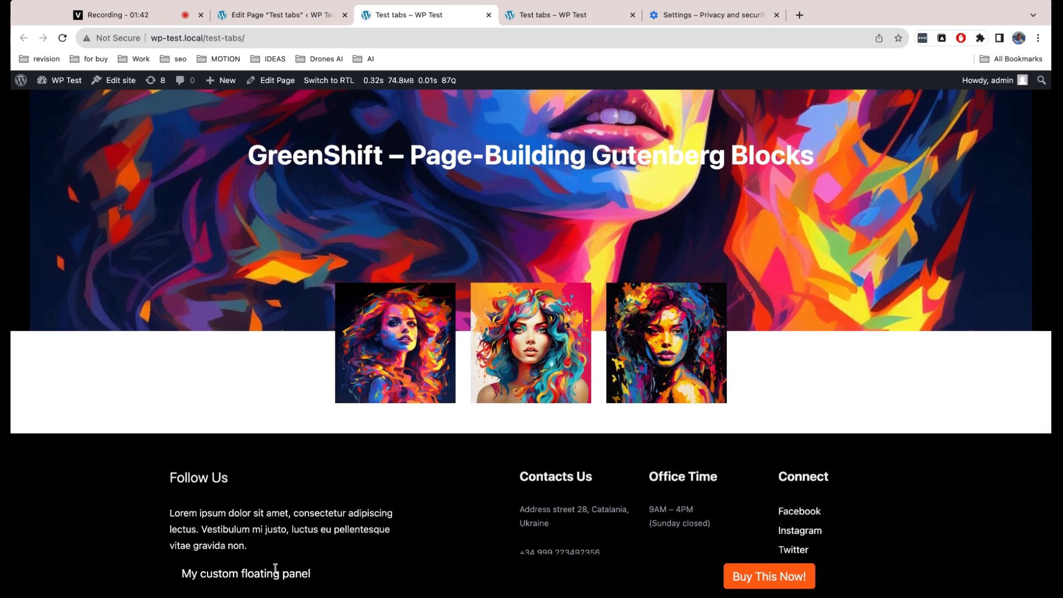
scroll(303, 587, "down", 1)
scroll(335, 583, "up", 10)
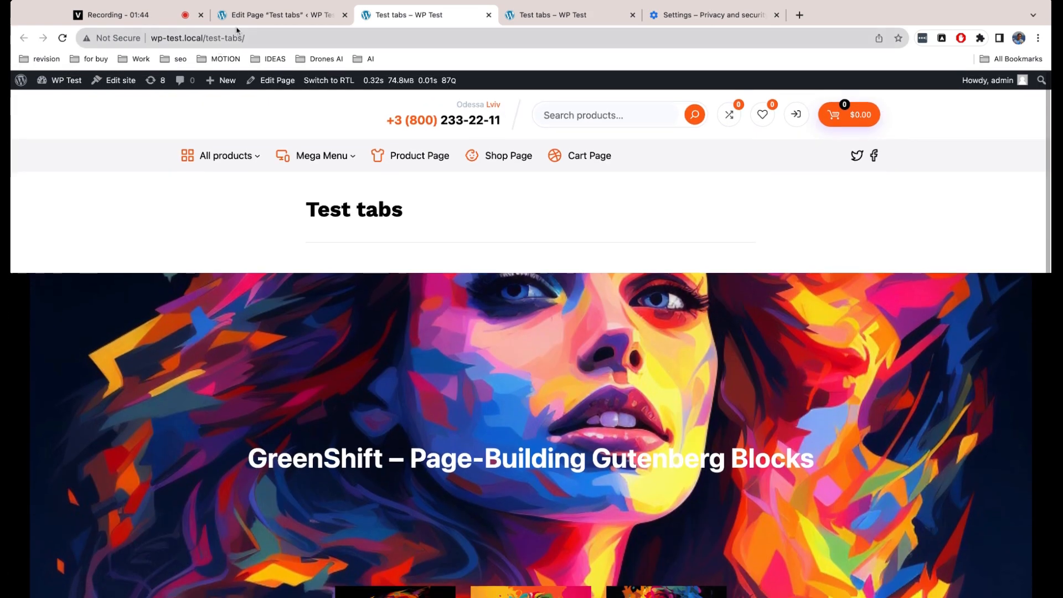
Return to the page editor and set the background color of the floating panel's Row to the theme palette's blue
left_click(240, 23)
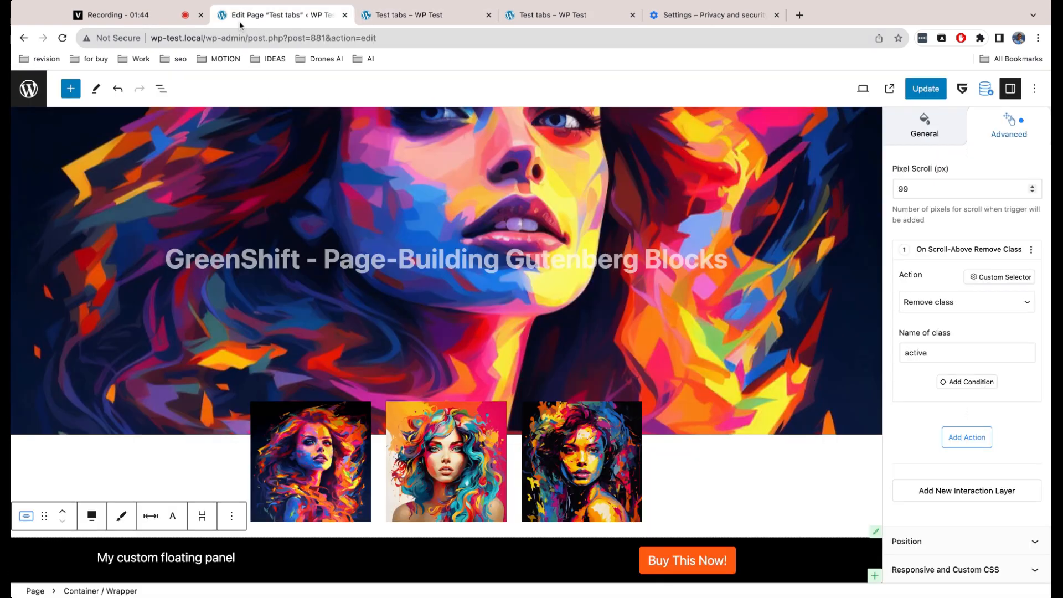
left_click(64, 557)
left_click(207, 516)
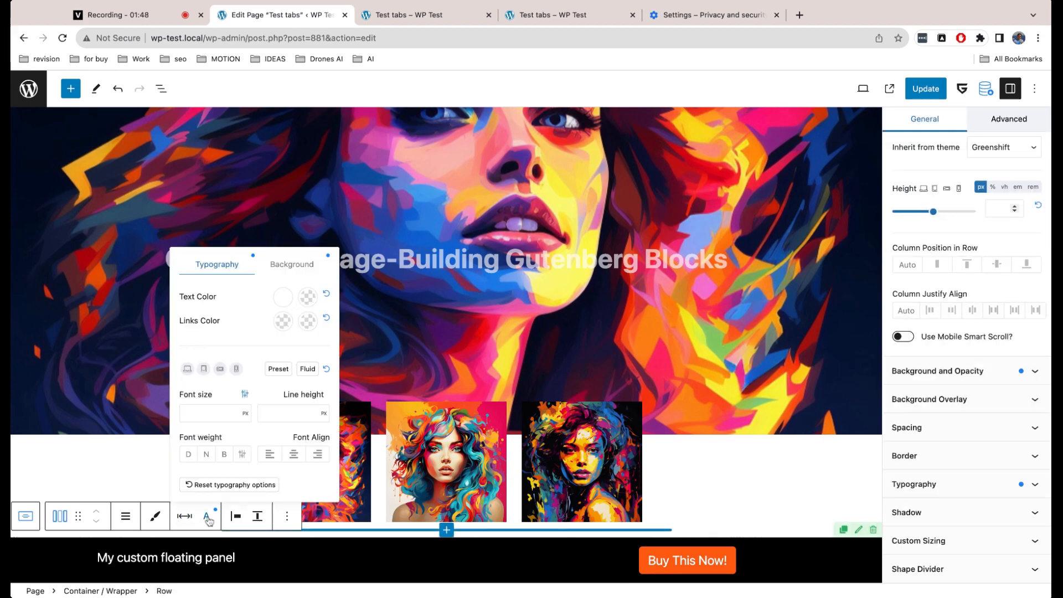
left_click(290, 265)
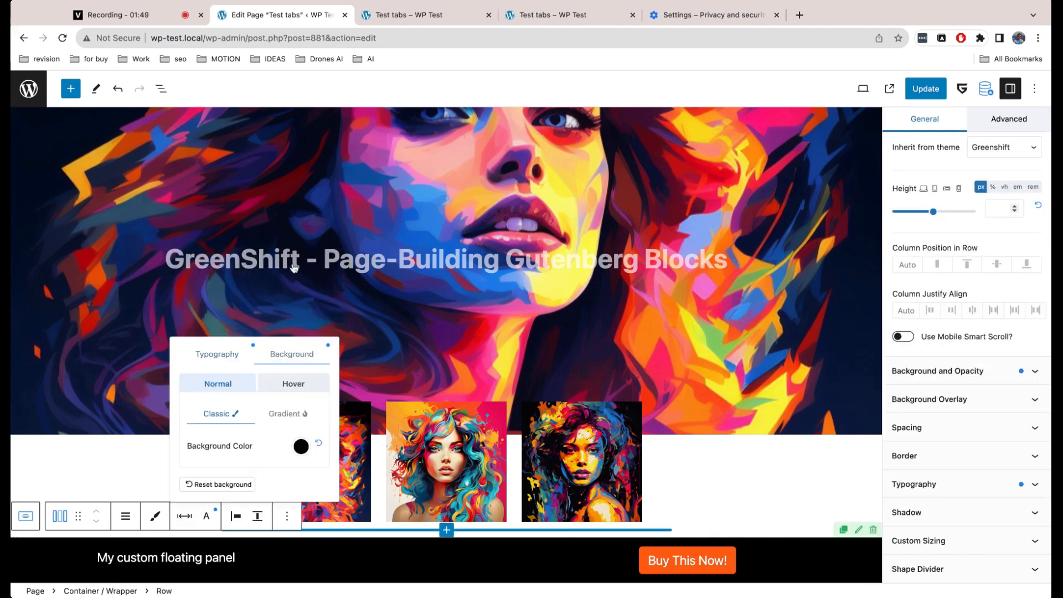
left_click(301, 446)
left_click(234, 298)
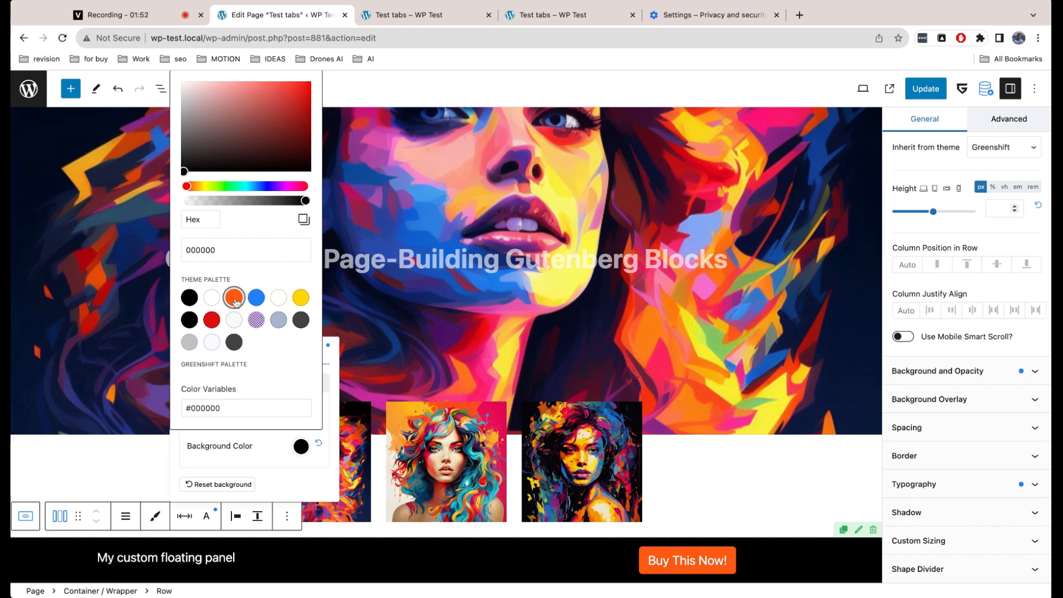
left_click(256, 298)
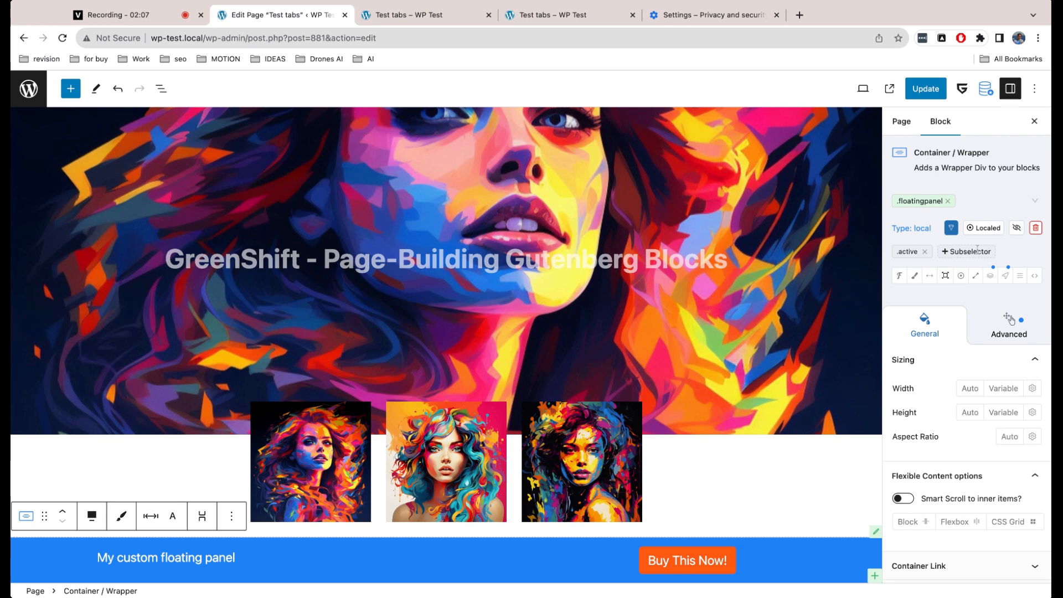
Set the floatingpanel class's z-index to 9999, and update the page to check it in the live view
left_click(1006, 276)
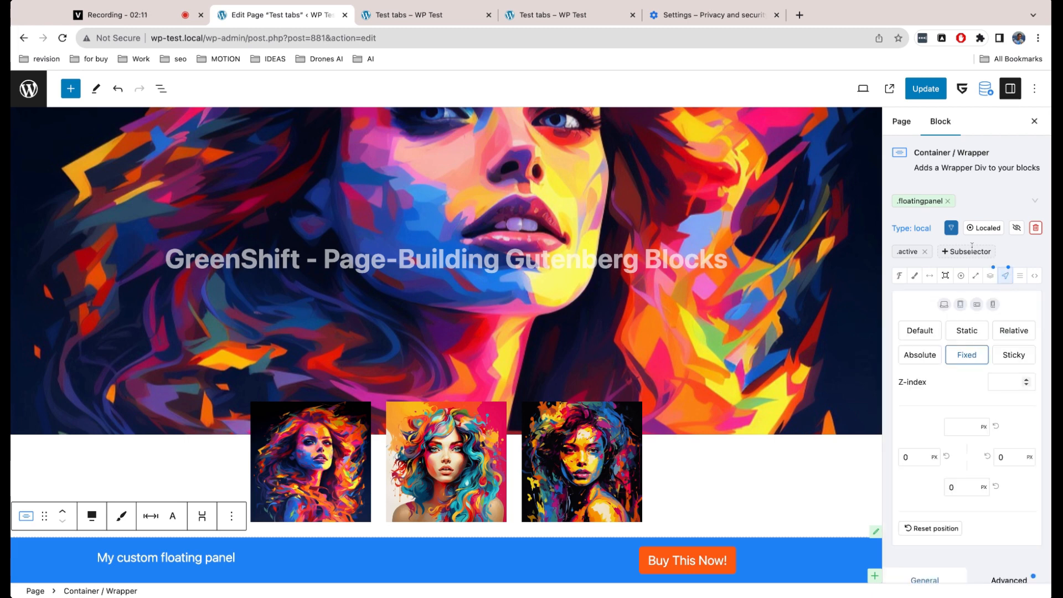
left_click(995, 380)
left_click(926, 88)
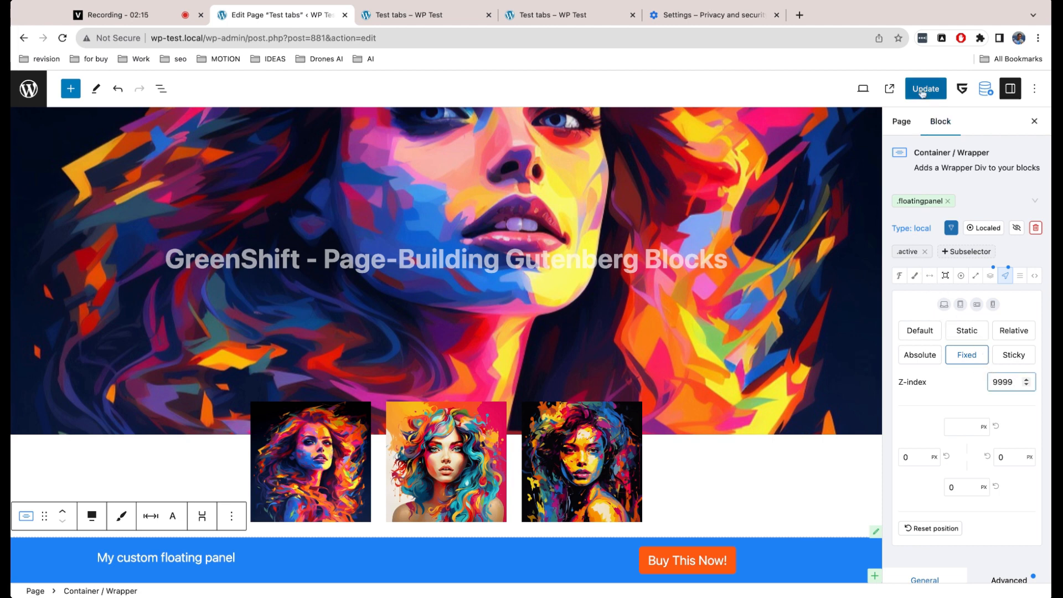
left_click(413, 16)
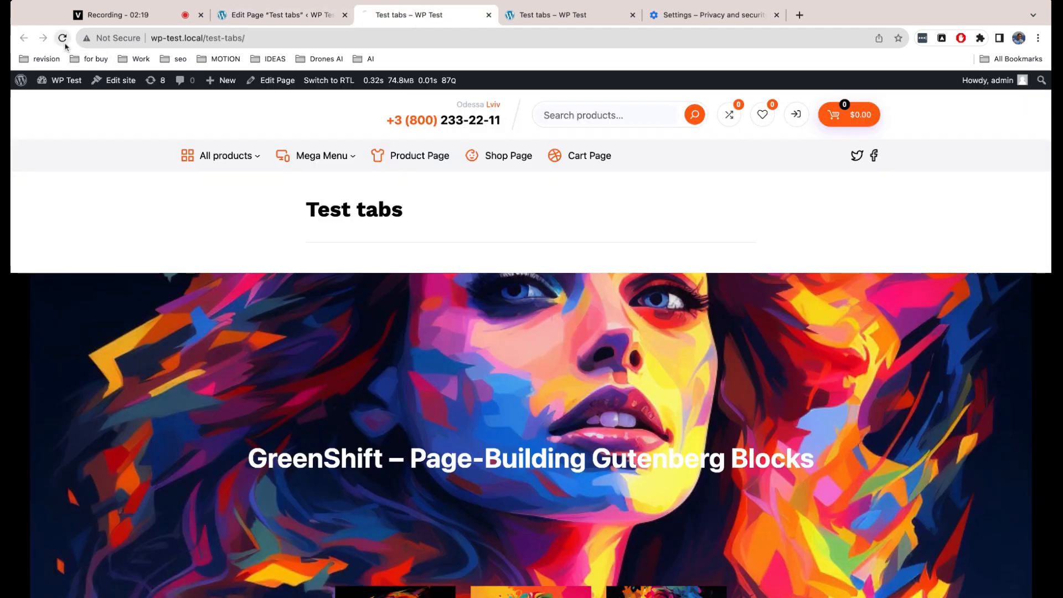
Test on the live Test tabs page how the blue floating panel slides in and out while scrolling down and up
scroll(117, 178, "down", 6)
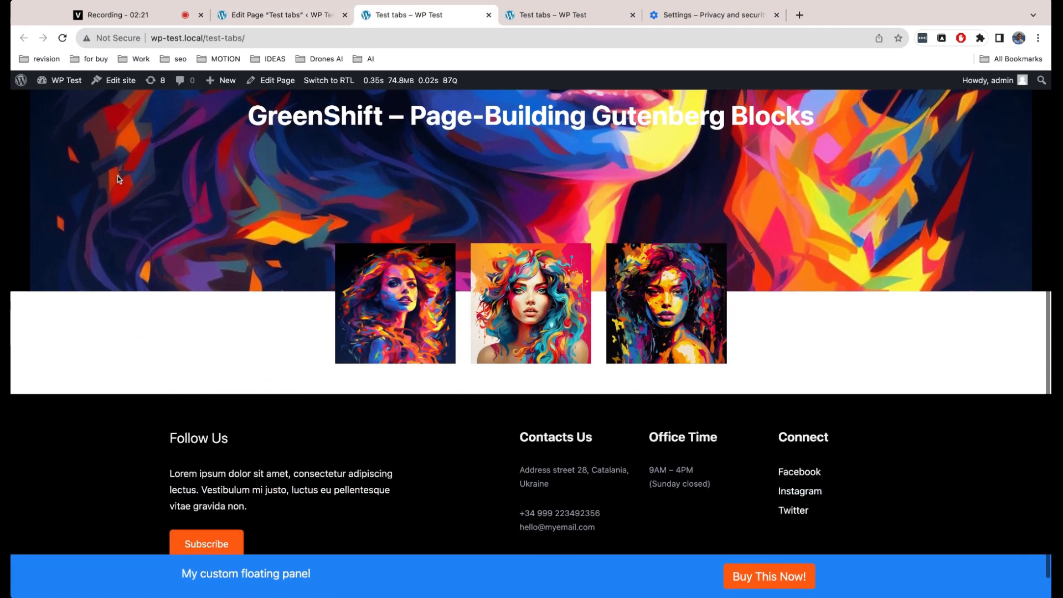
scroll(117, 175, "up", 6)
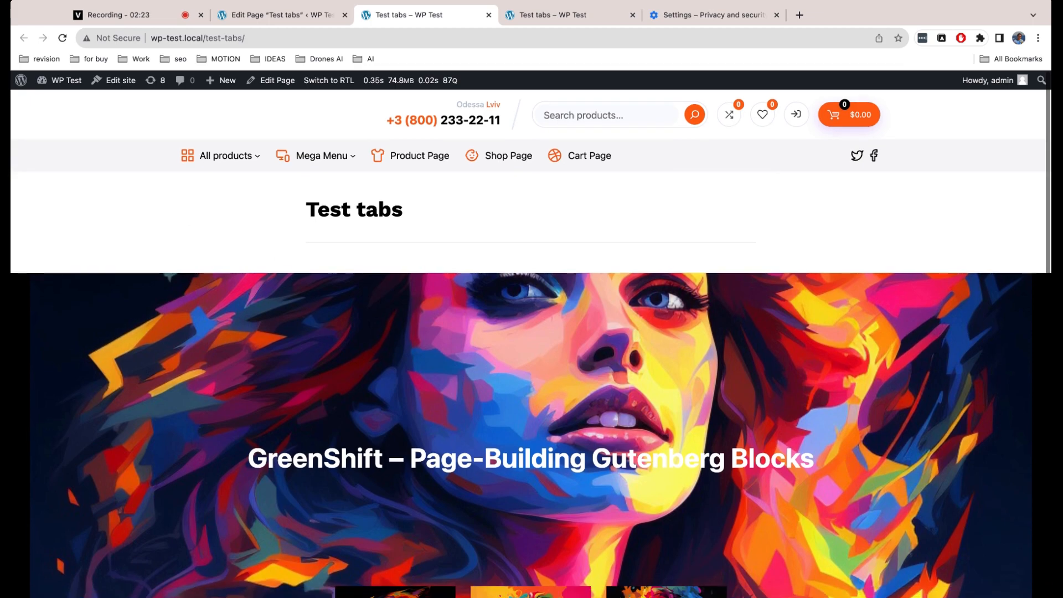
scroll(117, 175, "down", 7)
scroll(118, 175, "up", 3)
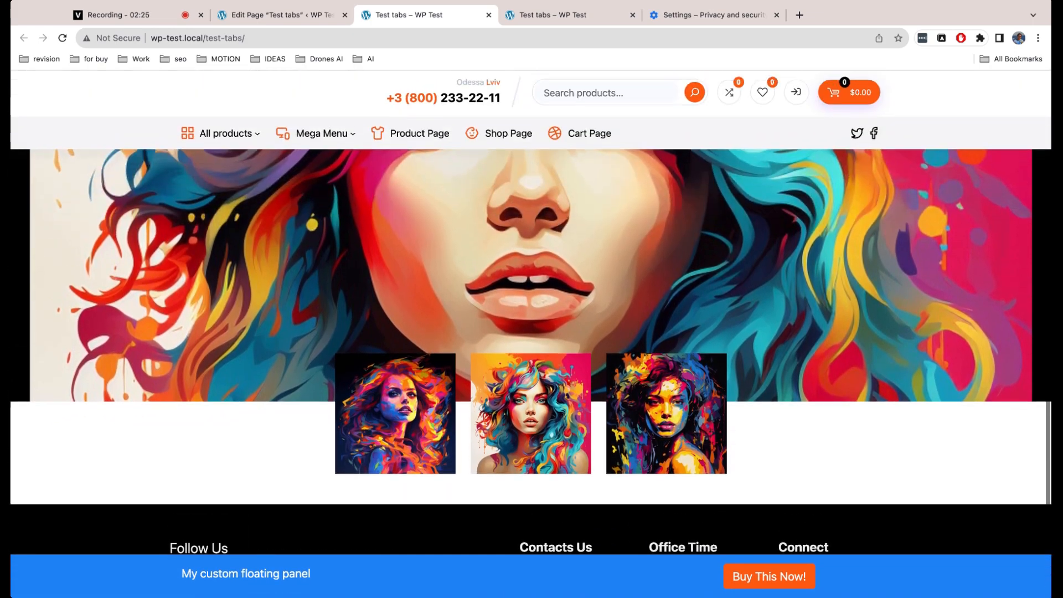
scroll(117, 175, "up", 4)
scroll(117, 175, "down", 7)
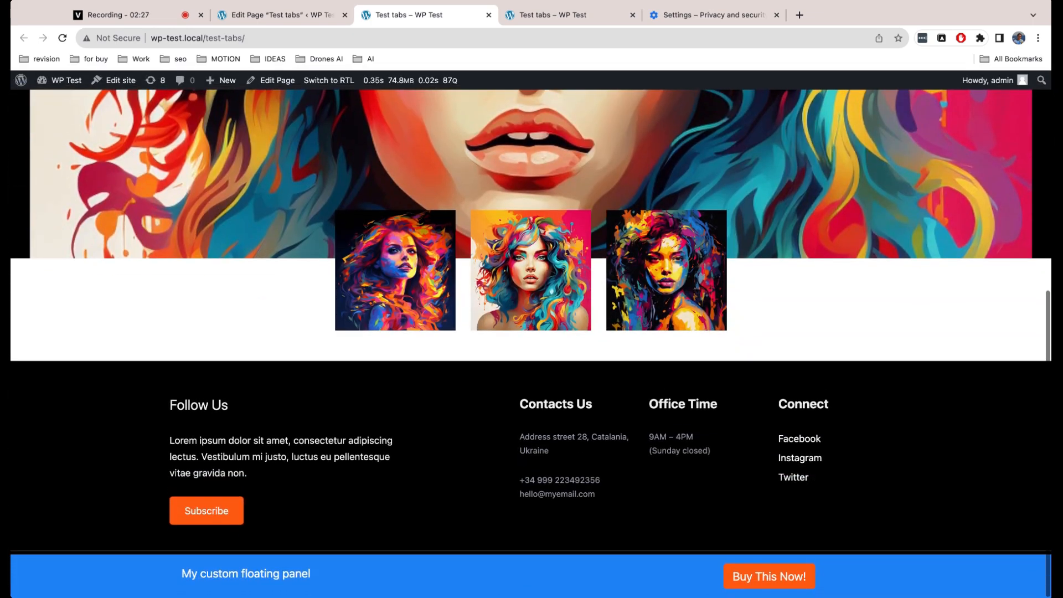
scroll(530, 333, "up", 7)
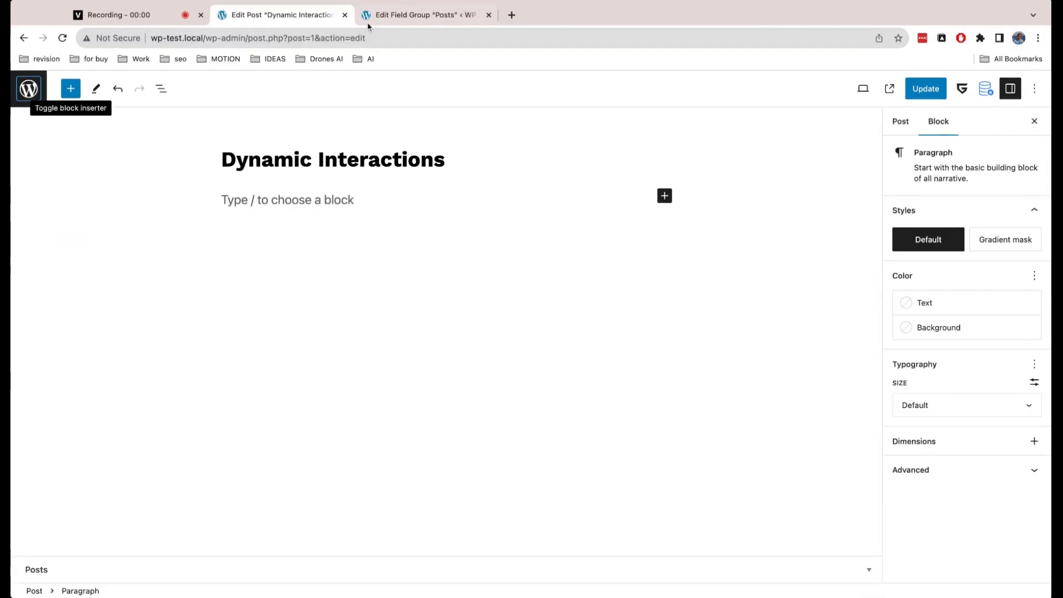
Examine the Accordion repeater field and its sub fields in the ACF field group for Posts
left_click(390, 21)
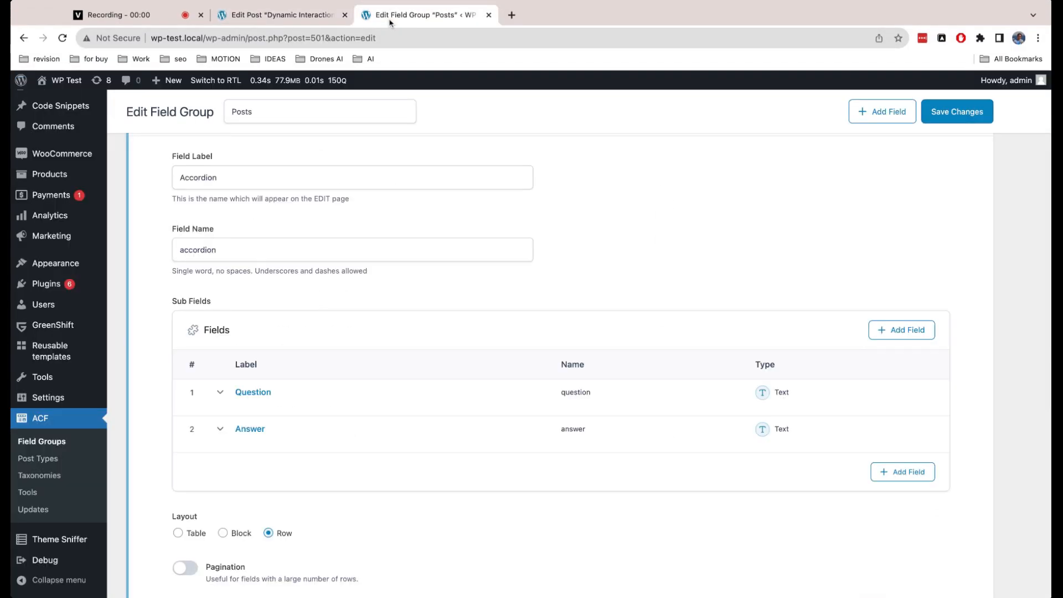
scroll(399, 243, "up", 9)
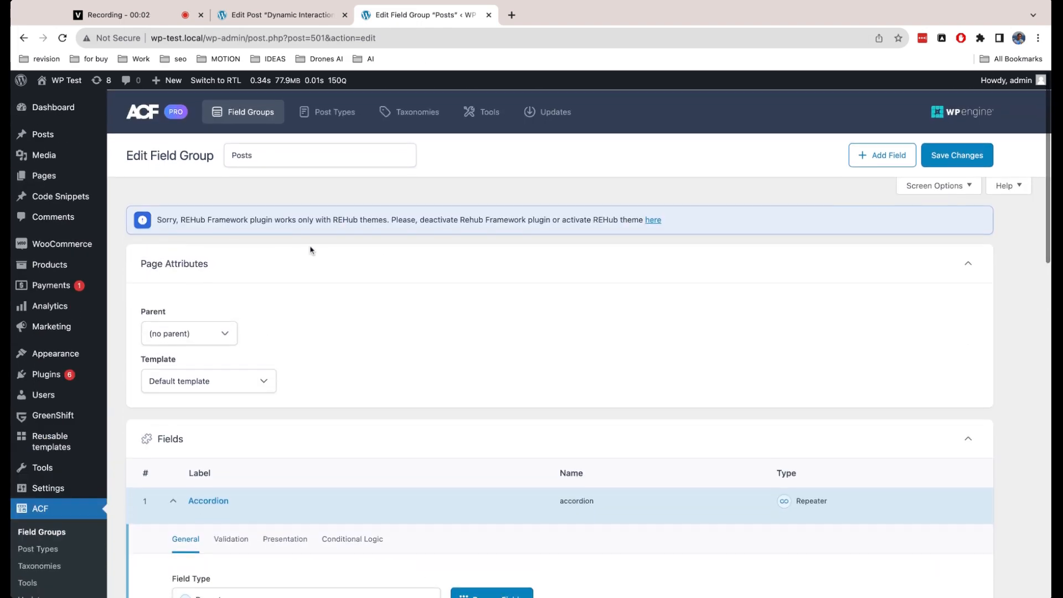
scroll(331, 258, "down", 5)
scroll(331, 258, "down", 4)
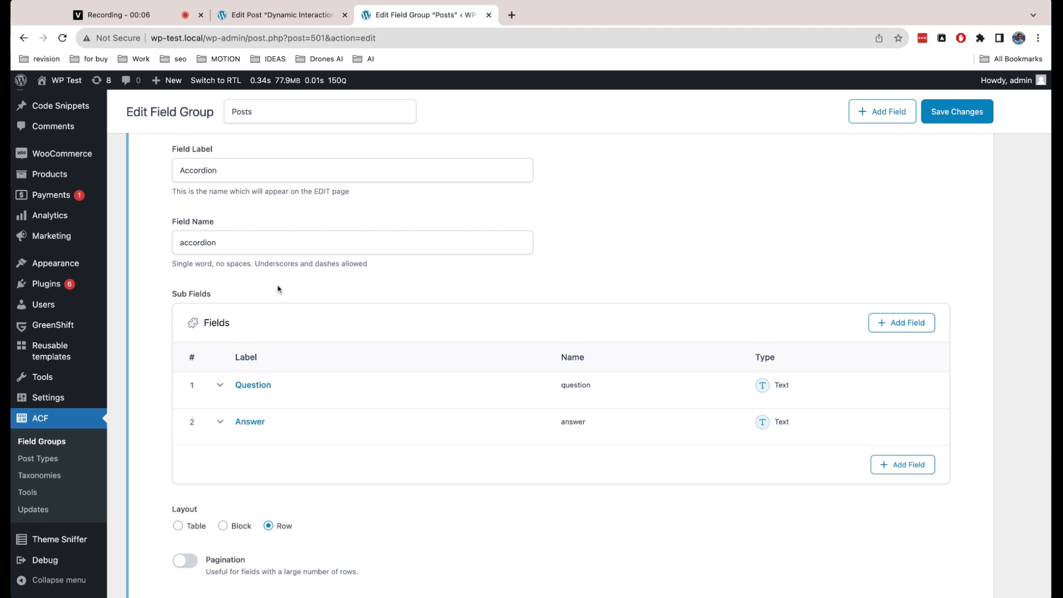
mouse_move(275, 388)
Return to the Dynamic Interactions post, expand its custom fields, and copy the answer text of the first Accordion row
left_click(285, 17)
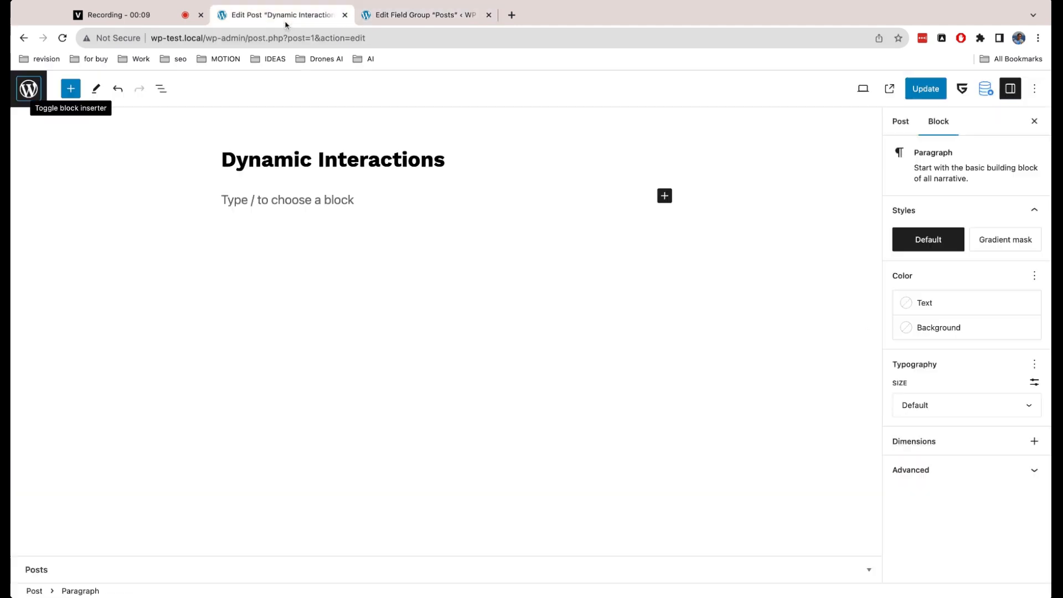
left_click(867, 570)
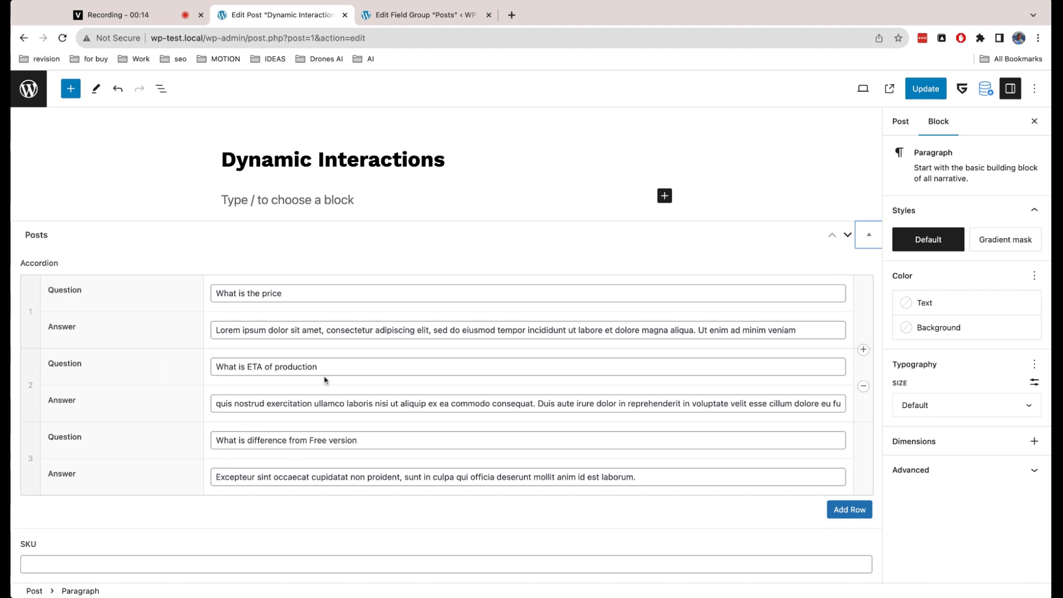
triple_click(600, 331)
key("super+c")
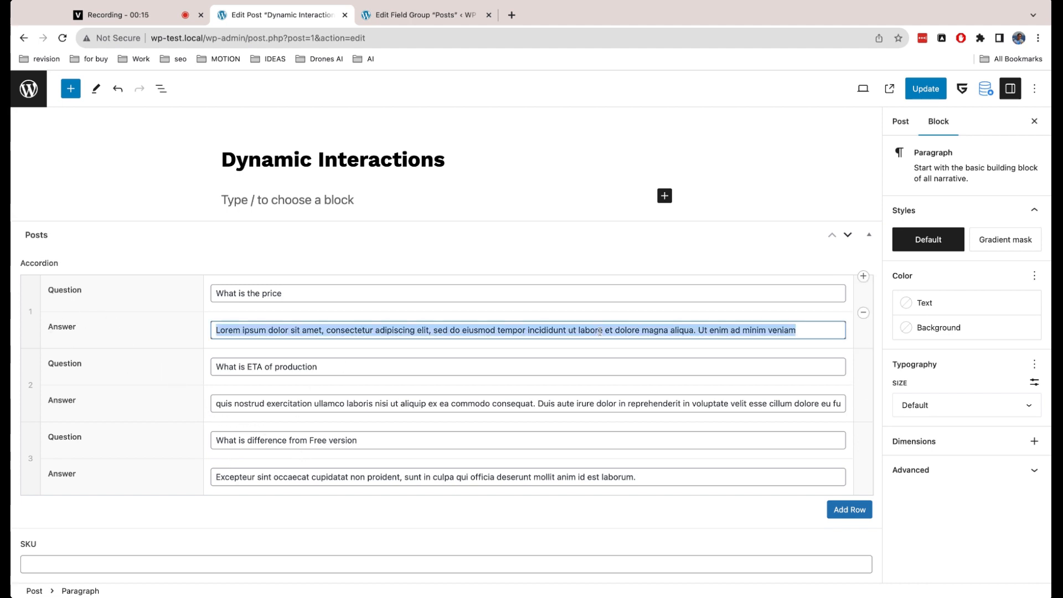
Add a fourth Accordion row with the question "Third question" and the copied text as its answer, and collapse the custom fields
left_click(833, 508)
scroll(602, 469, "down", 2)
left_click(469, 442)
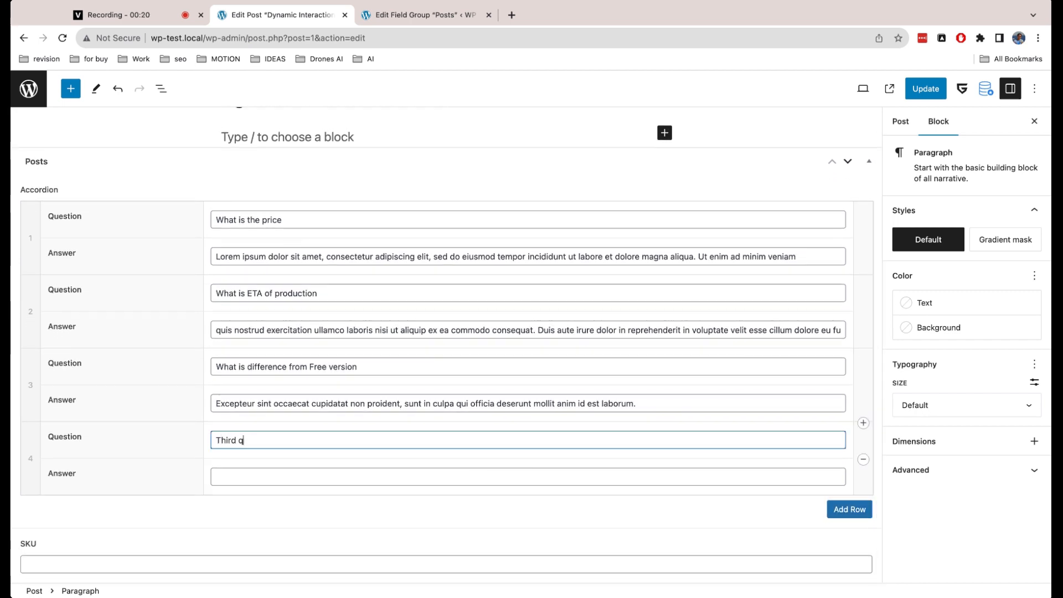
left_click(394, 477)
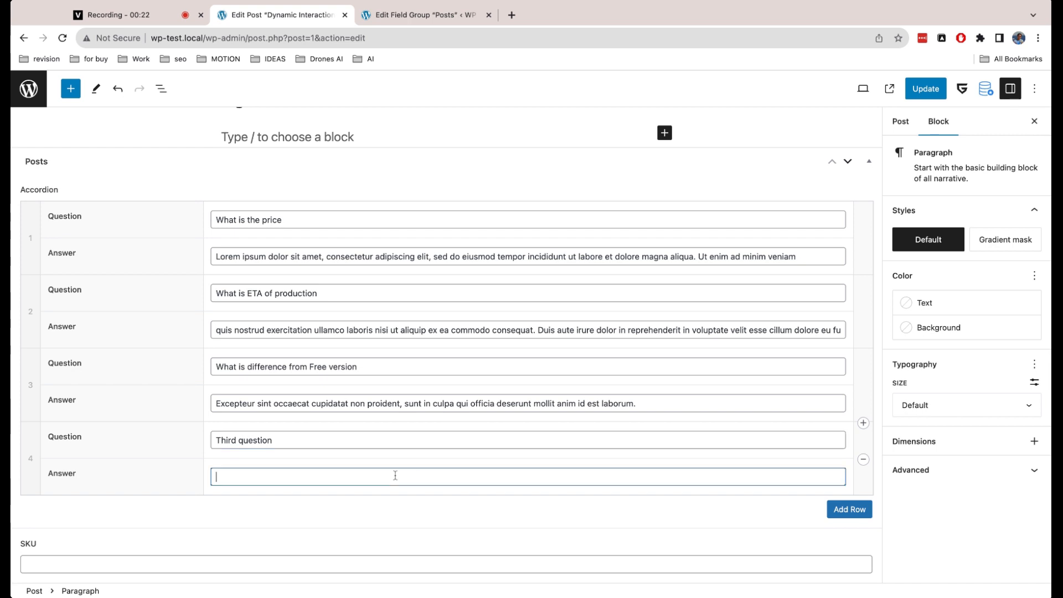
key("super+v")
scroll(808, 518, "up", 2)
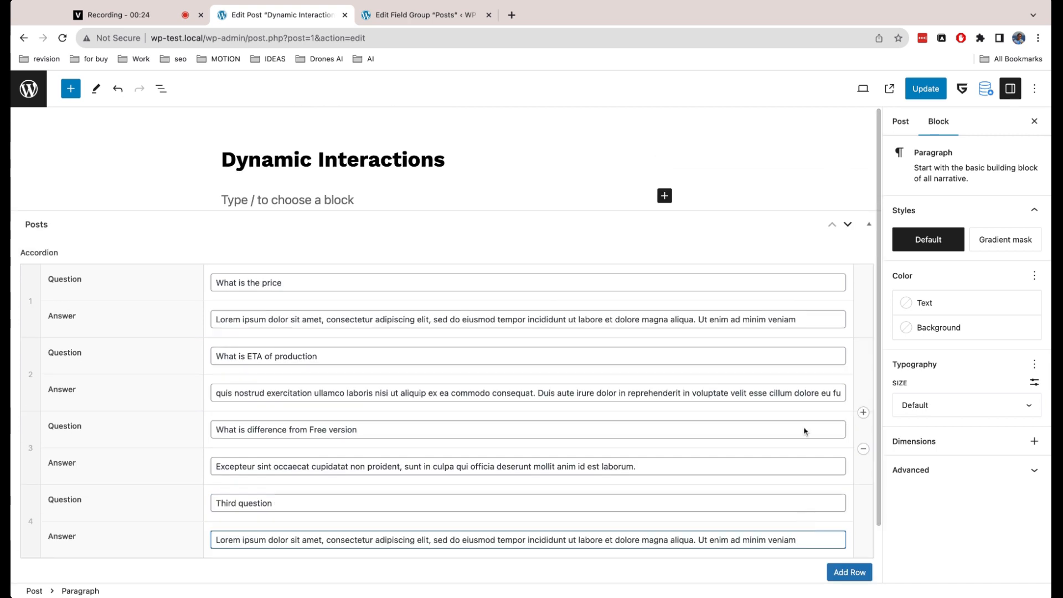
left_click(868, 227)
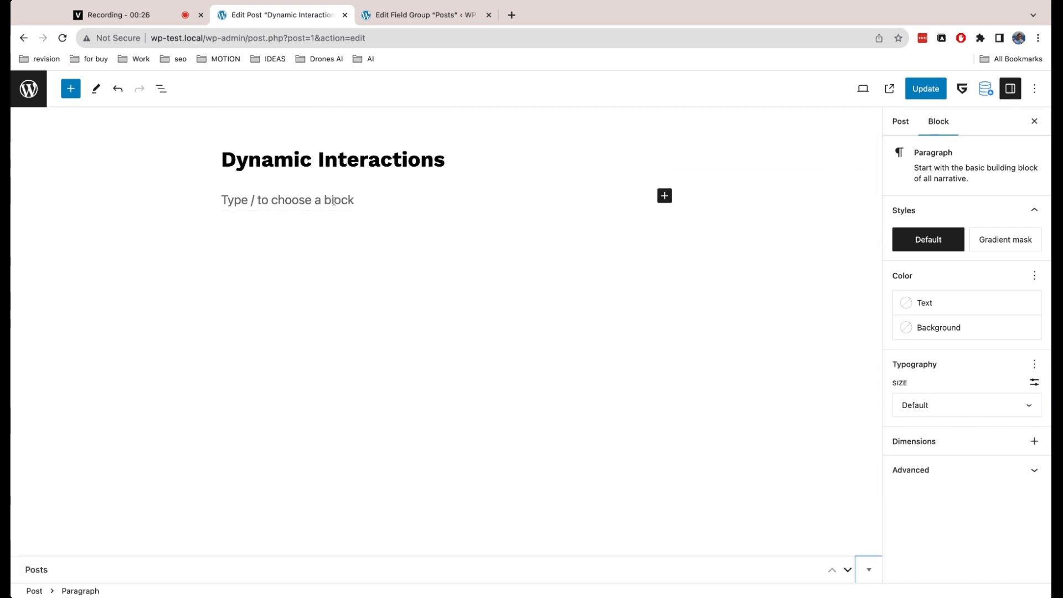
type("/")
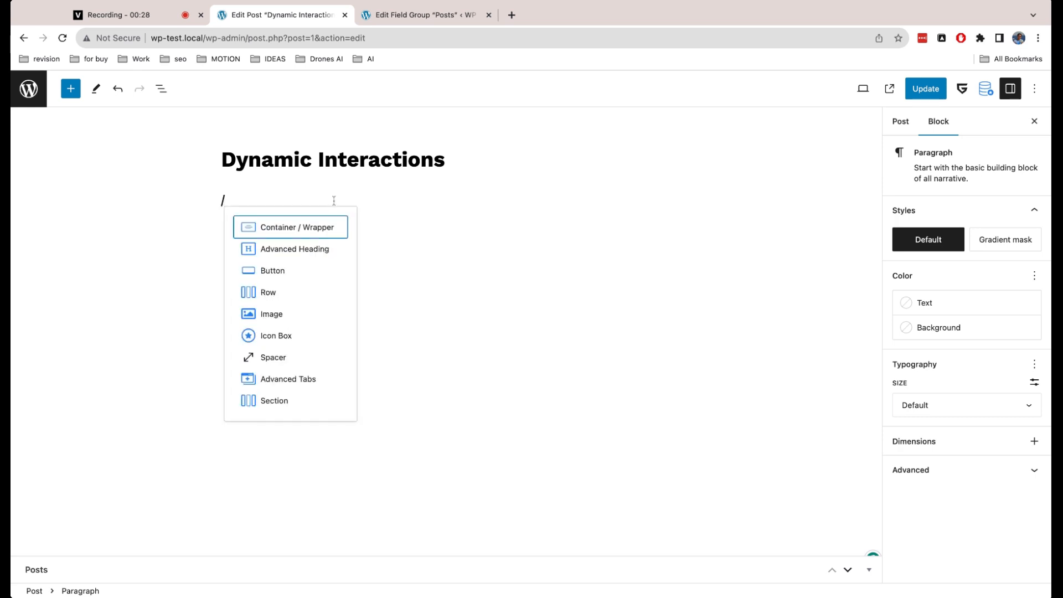
type("acc")
key("Return")
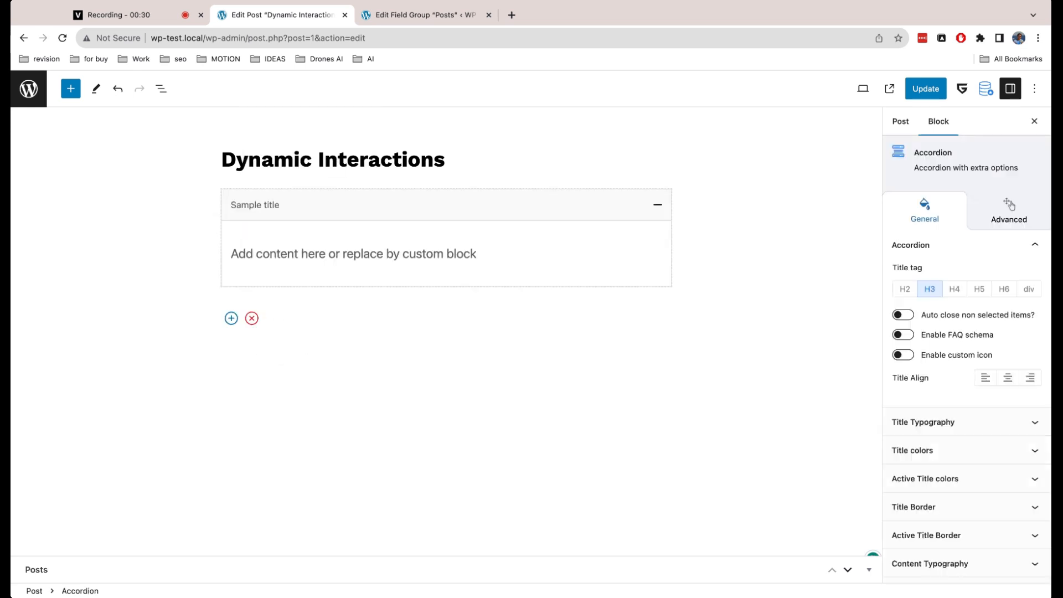
left_click(281, 210)
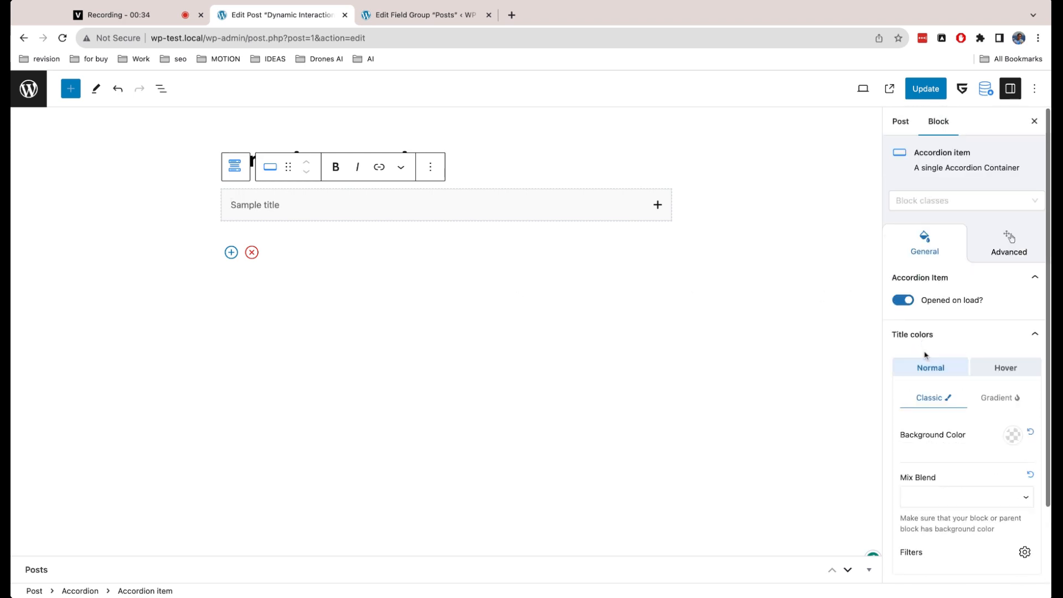
left_click(407, 202)
left_click(430, 167)
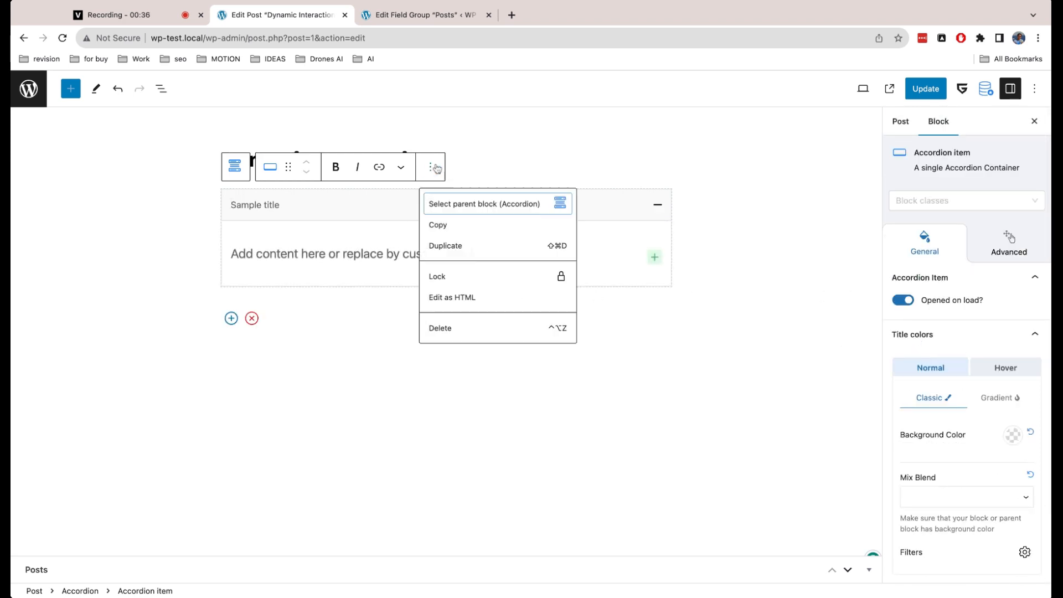
left_click(443, 332)
left_click(347, 164)
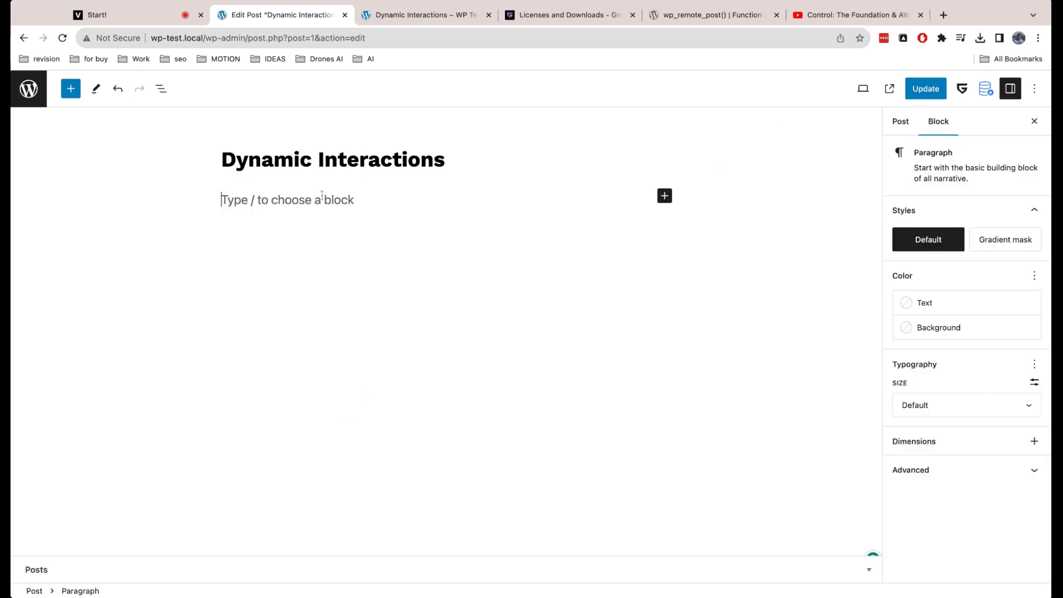
Insert a Repeater builder block in the post and set its preview post type to Post
type("/rep")
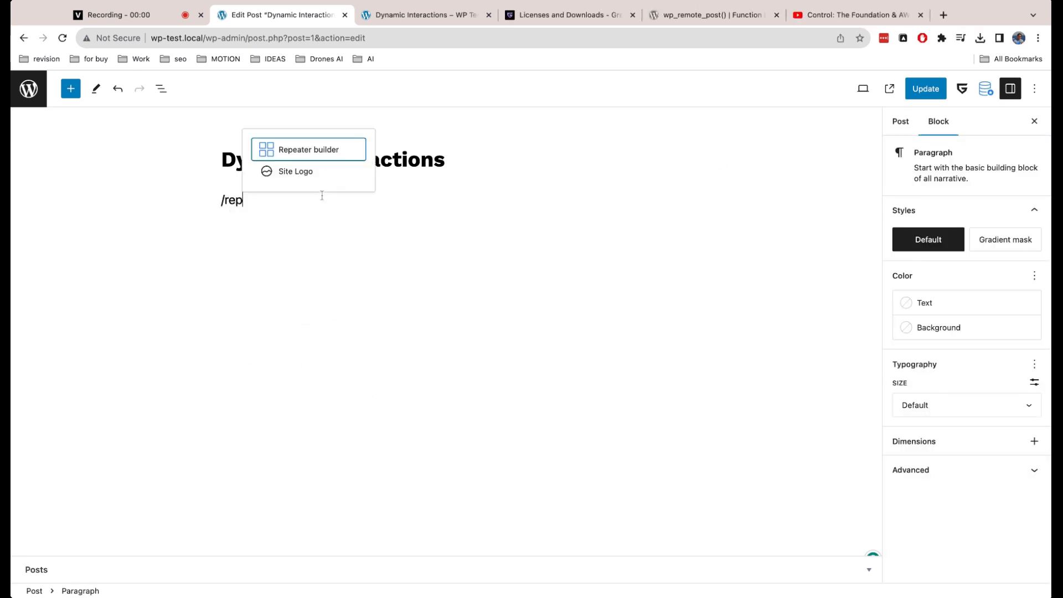
key("Return")
scroll(963, 365, "down", 1)
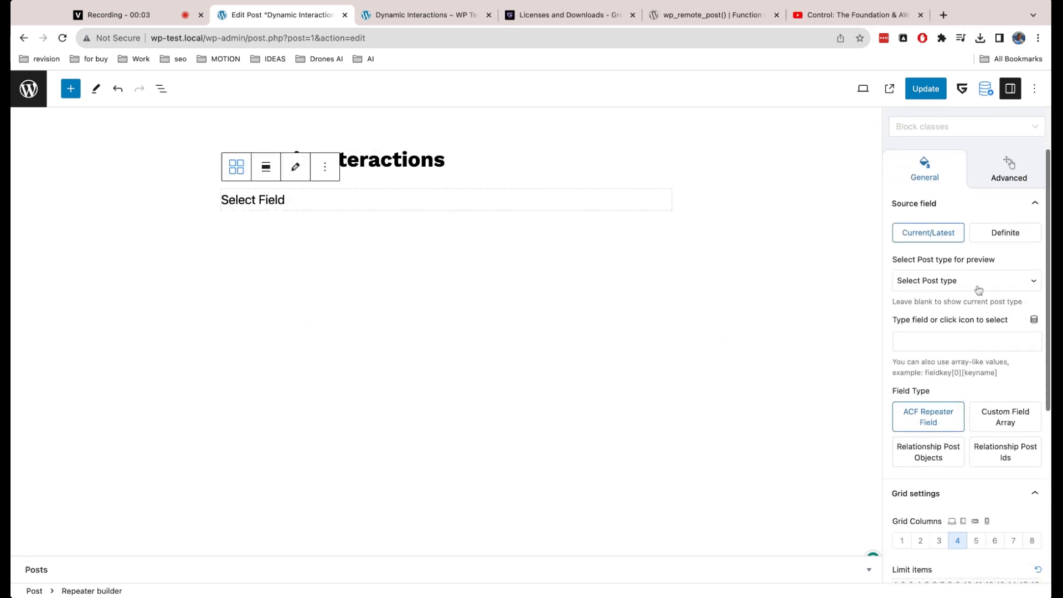
left_click(1005, 283)
left_click(1006, 295)
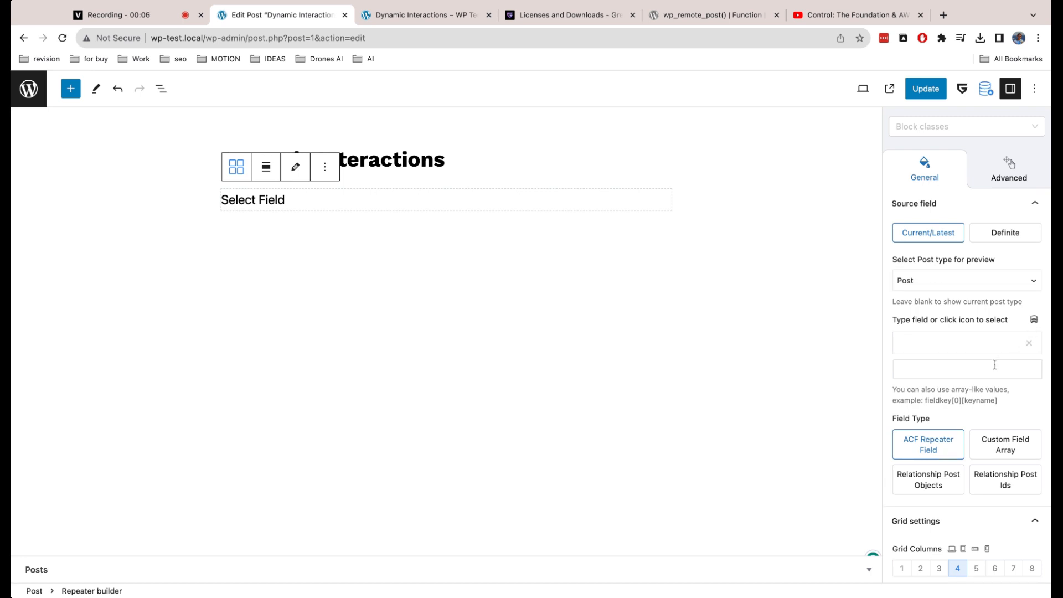
Set the Repeater builder's source field to accordion and its grid to 1 column
left_click(995, 342)
scroll(989, 380, "down", 5)
scroll(990, 379, "up", 3)
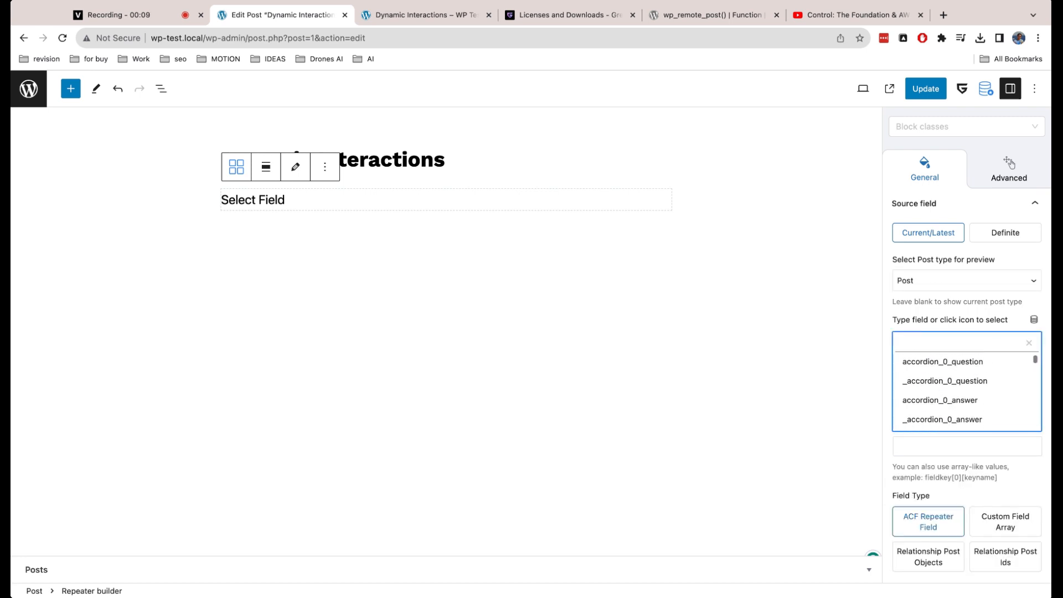
scroll(989, 379, "down", 3)
scroll(974, 387, "up", 2)
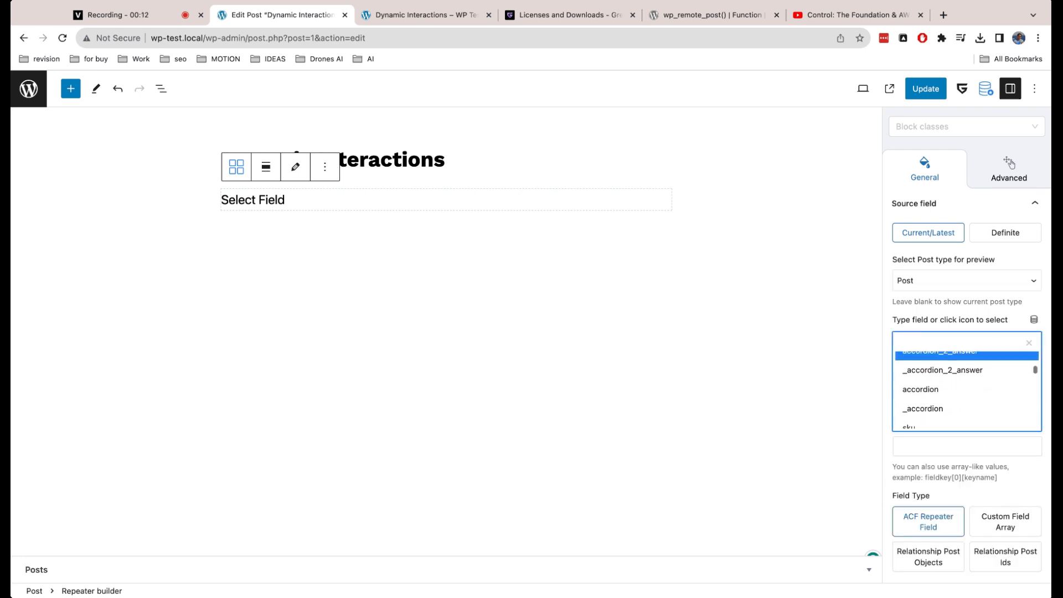
left_click(974, 389)
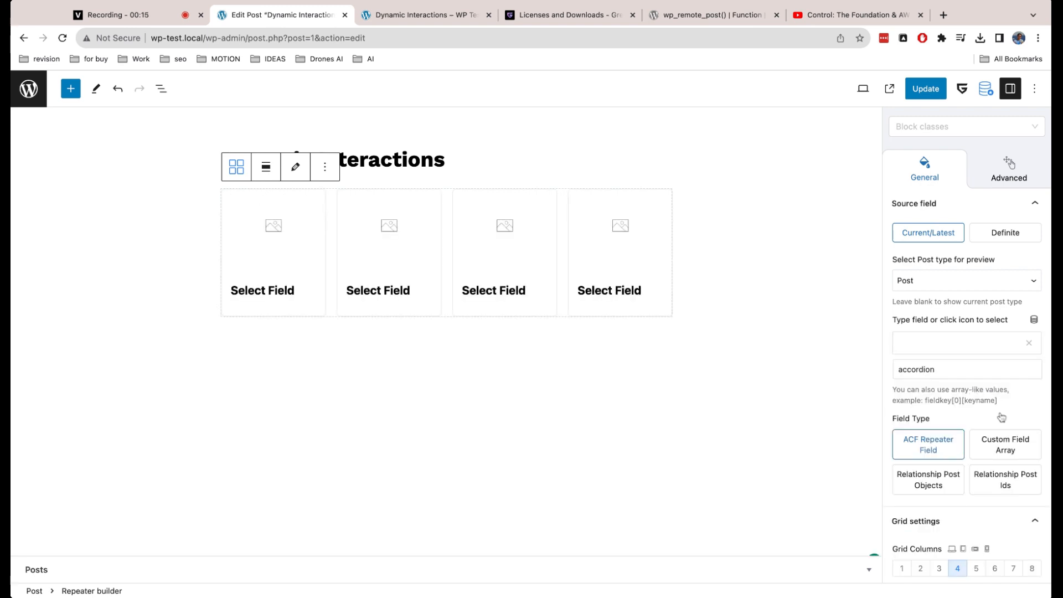
scroll(1002, 417, "down", 3)
left_click(902, 465)
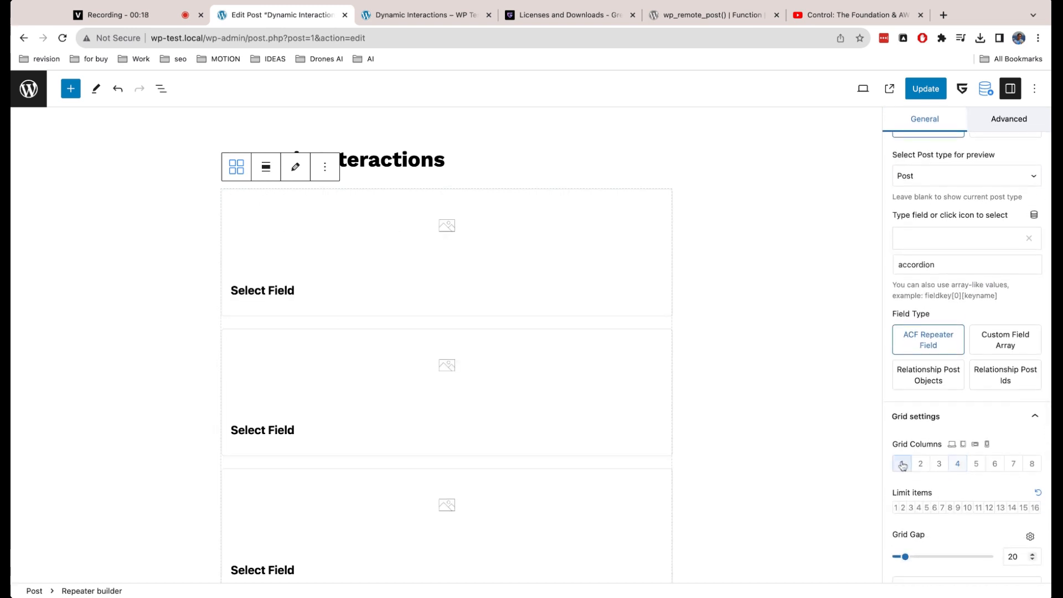
Delete the Dynamic Image and the Dynamic Title inside the Group from the Repeater builder
left_click(161, 88)
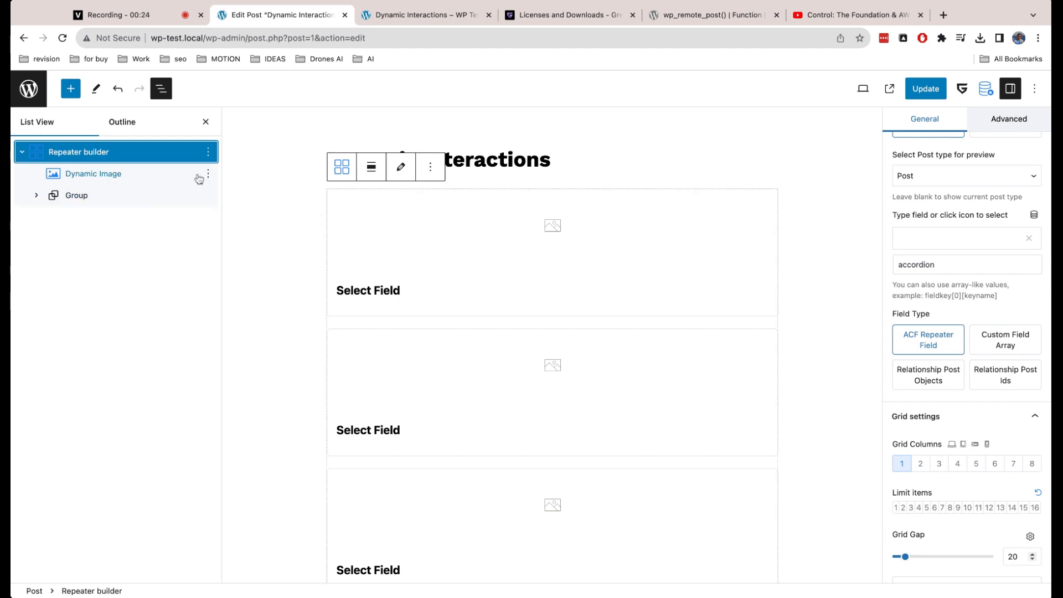
left_click(207, 173)
left_click(230, 418)
left_click(43, 176)
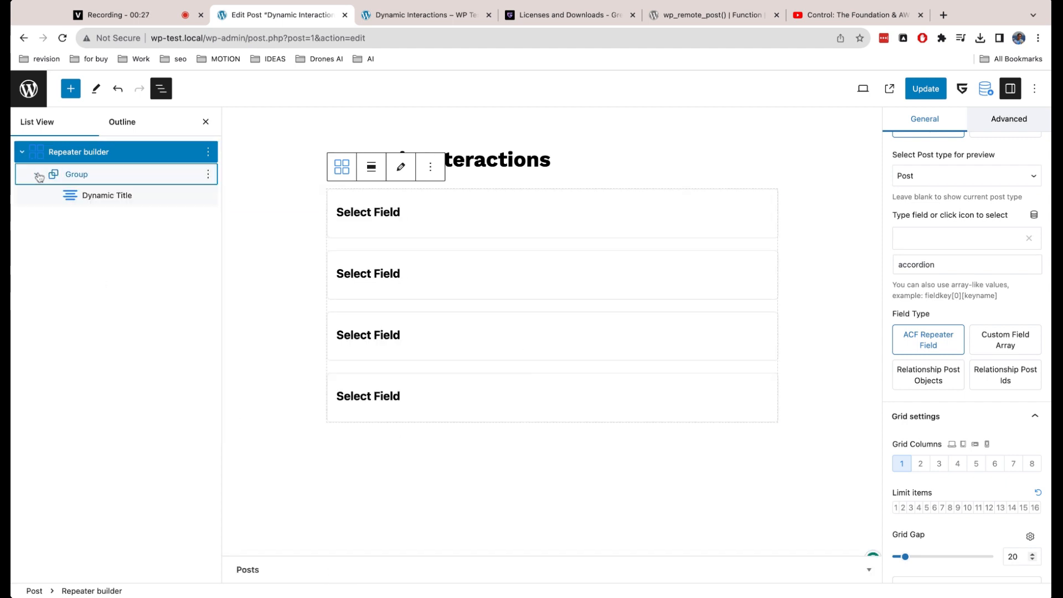
left_click(208, 196)
left_click(232, 439)
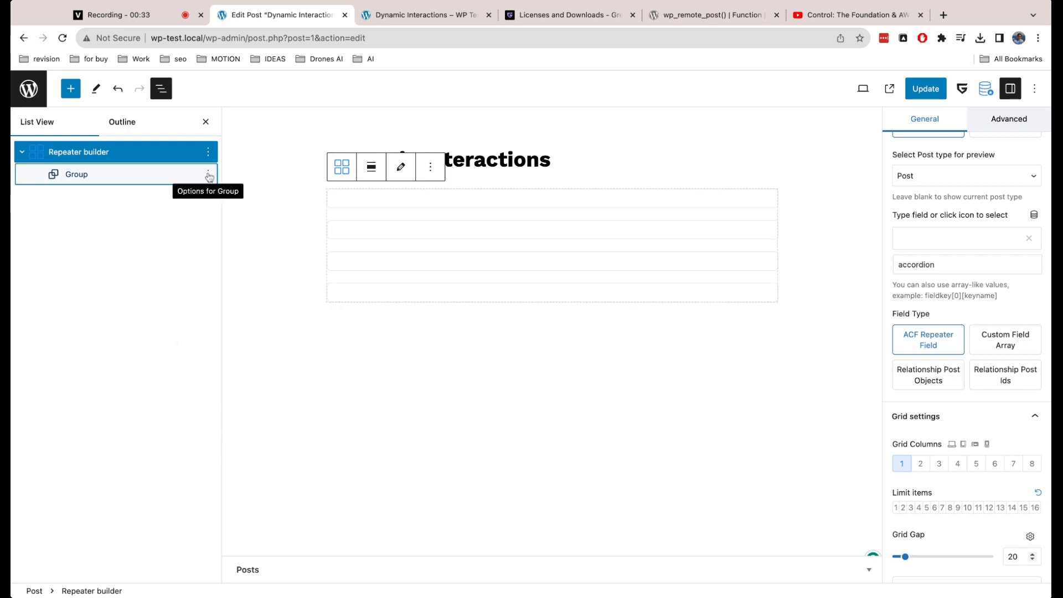
Reset the Item Border settings of the Repeater builder
scroll(917, 402, "down", 5)
left_click(933, 455)
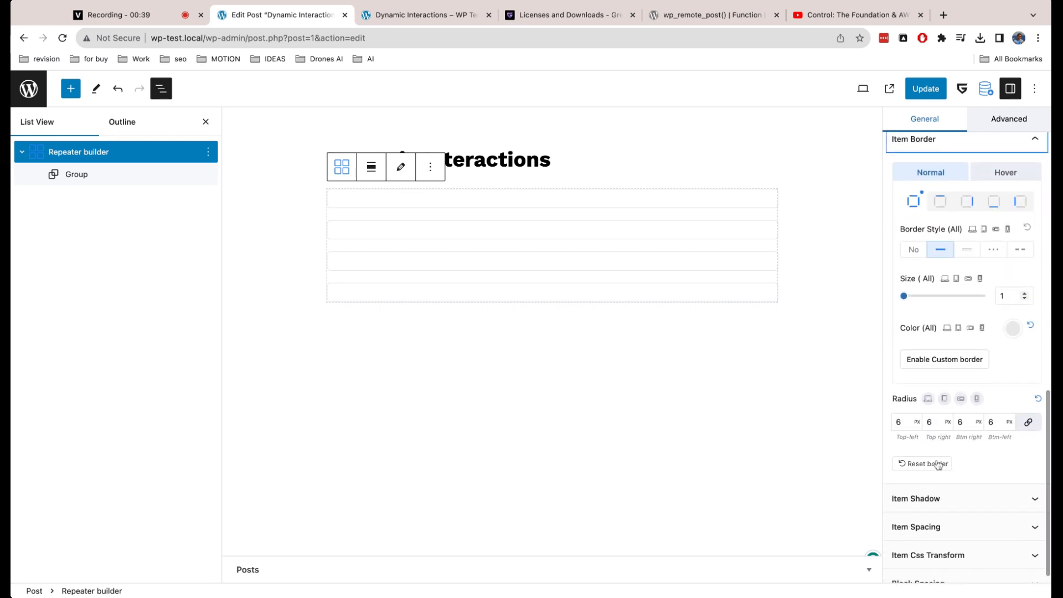
left_click(937, 464)
scroll(1003, 336, "up", 1)
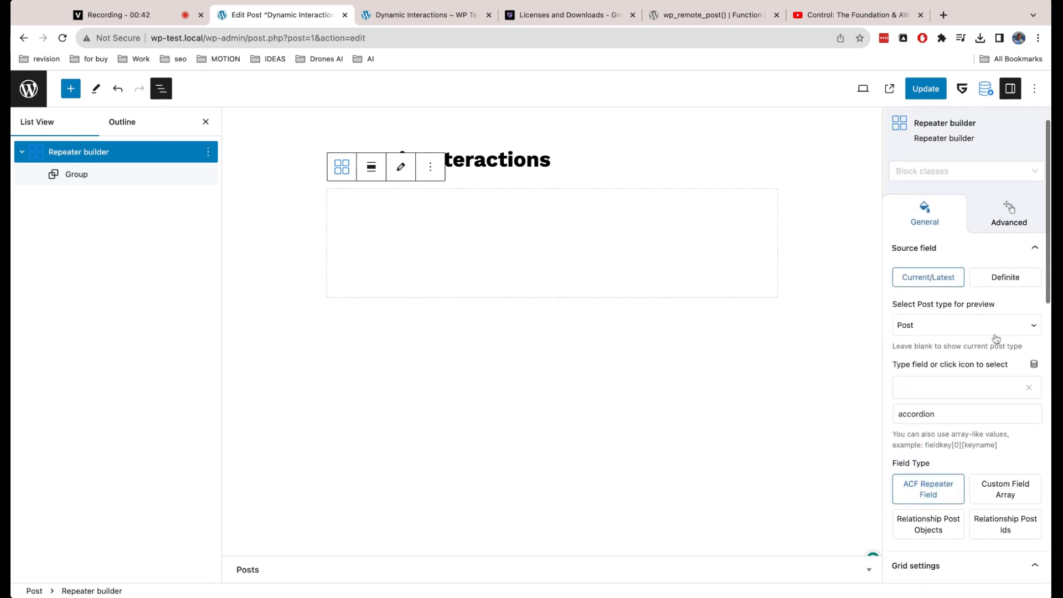
Replace the Group inside the Repeater builder with a Container / Wrapper block
left_click(208, 175)
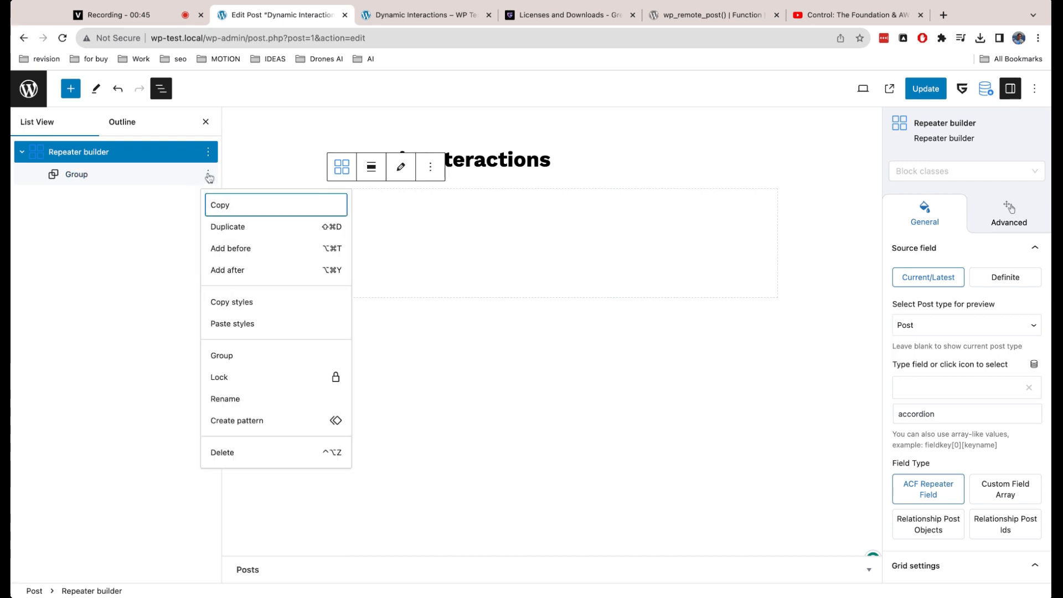
left_click(221, 449)
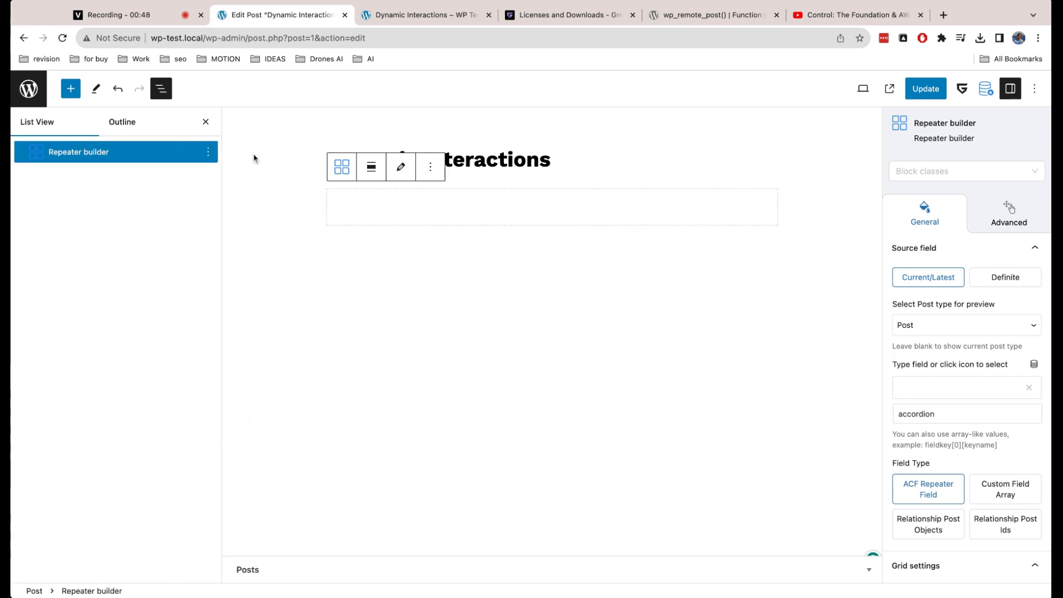
left_click(399, 168)
left_click(770, 197)
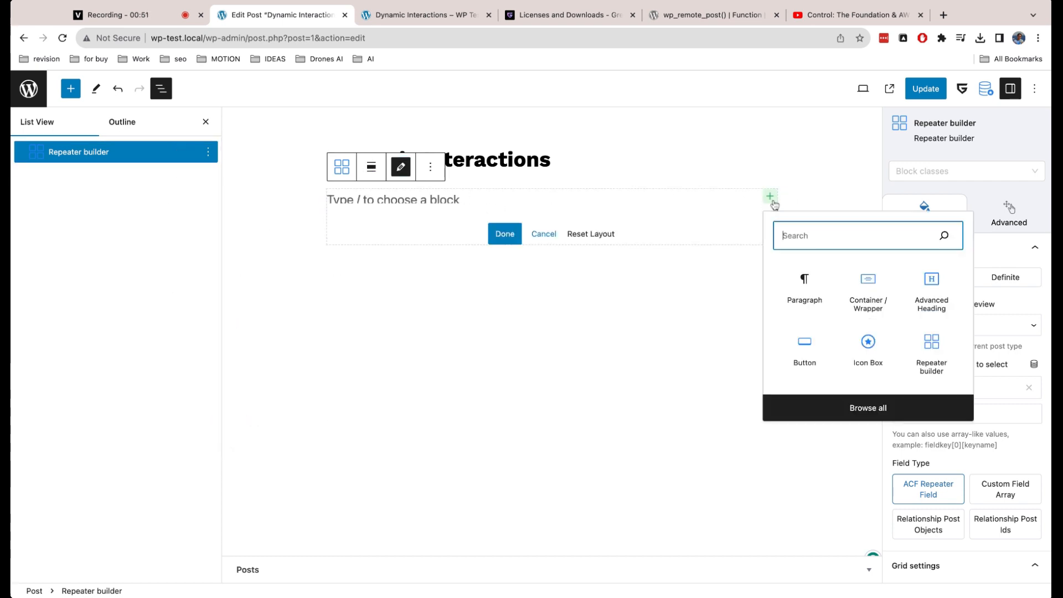
type("cont")
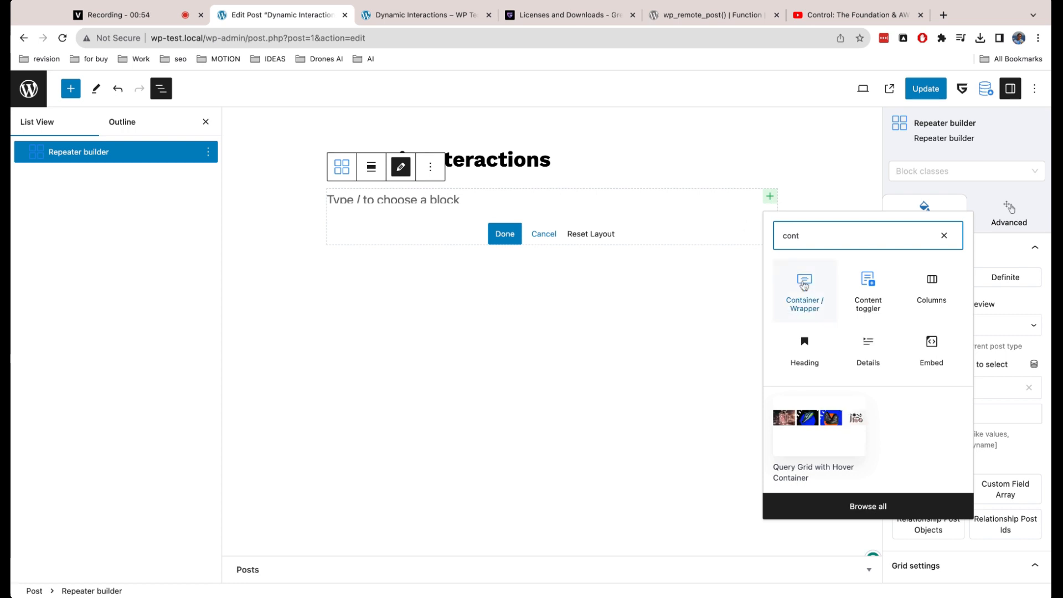
left_click(802, 285)
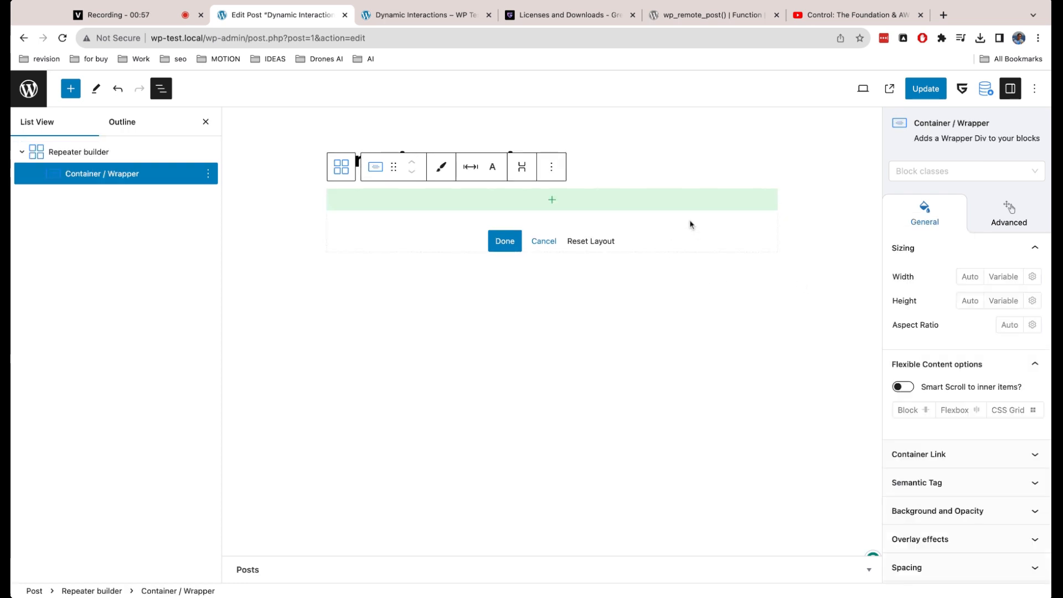
Add the block class qawrap to the Container / Wrapper inside the Repeater builder
left_click(919, 171)
left_click(915, 199)
type("qawrap")
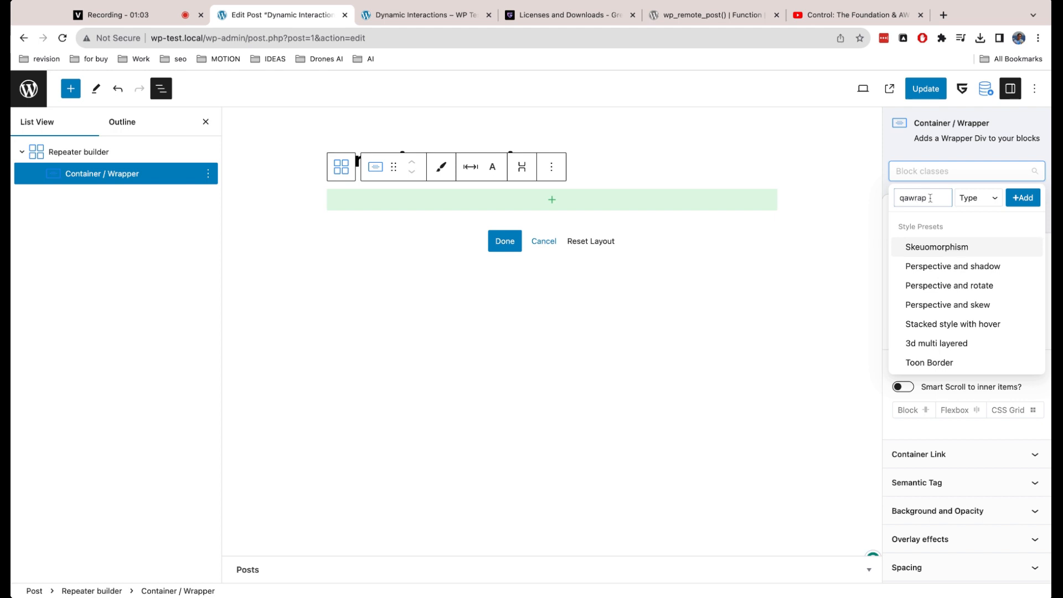
left_click(978, 199)
left_click(1023, 197)
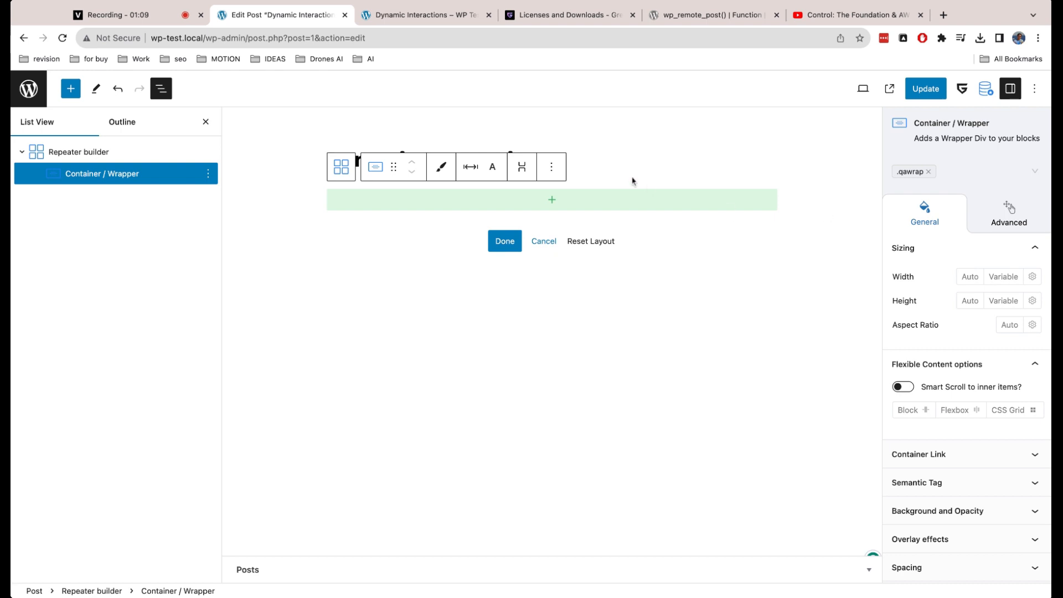
Nest a Container / Wrapper inside the qawrap container and give it the block class qaquestion
left_click(592, 201)
left_click(556, 287)
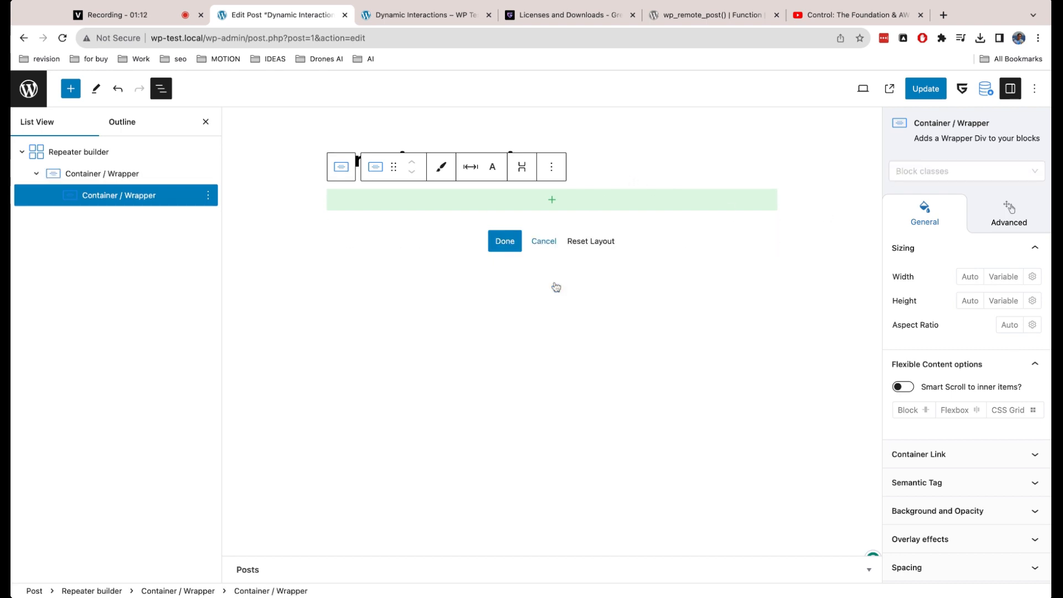
left_click(896, 171)
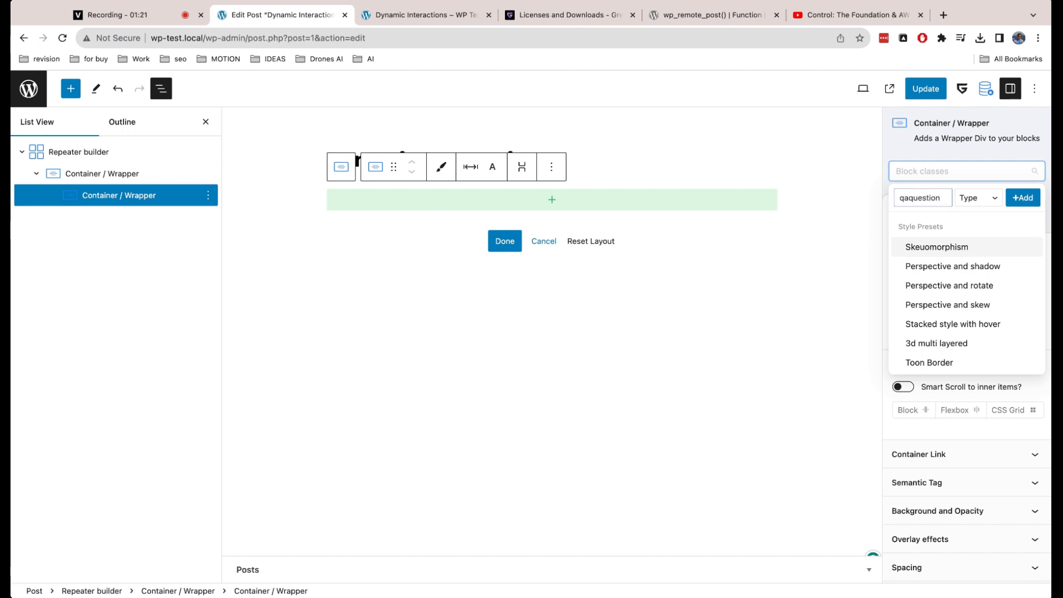
left_click(973, 204)
left_click(1022, 199)
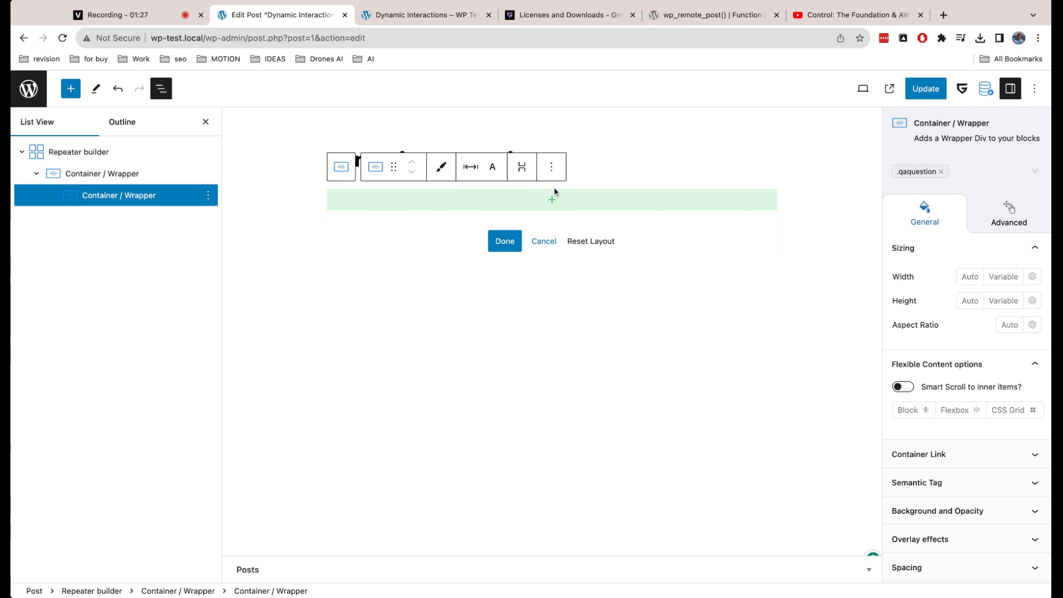
Add a second Container / Wrapper inside the qawrap container and give it a new block class for the answer
left_click(149, 175)
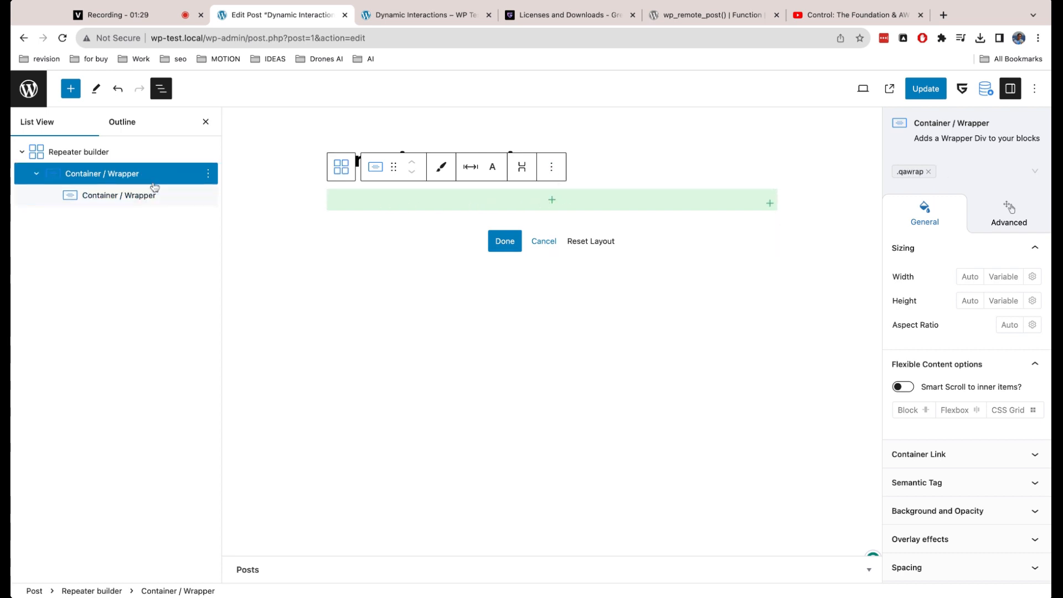
left_click(770, 205)
left_click(867, 291)
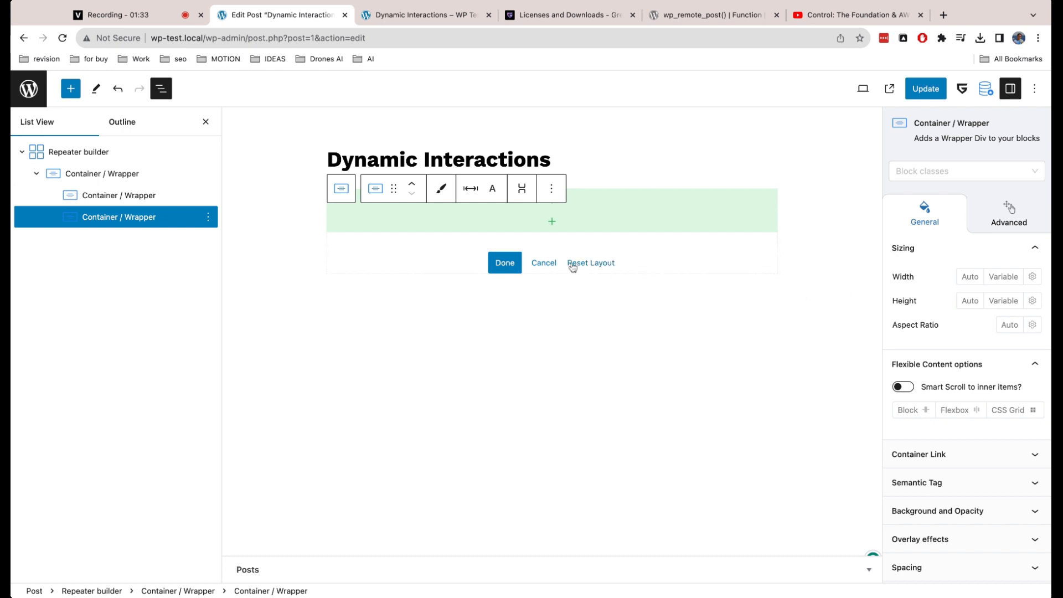
left_click(931, 173)
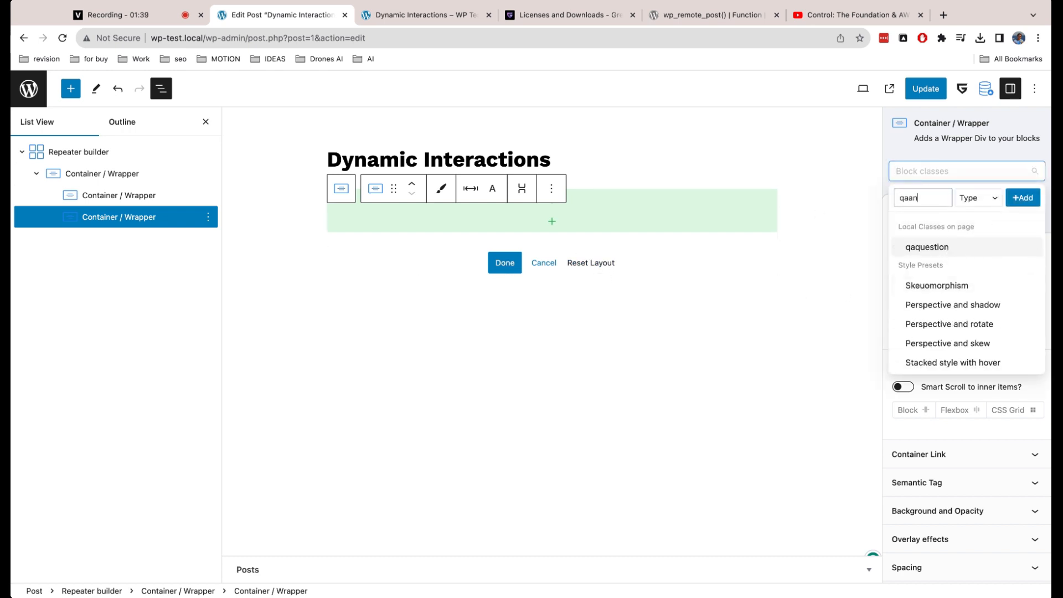
left_click(974, 205)
left_click(1022, 198)
Insert a Meta getter in the qaquestion container and set its source to the question repeater field
left_click(163, 196)
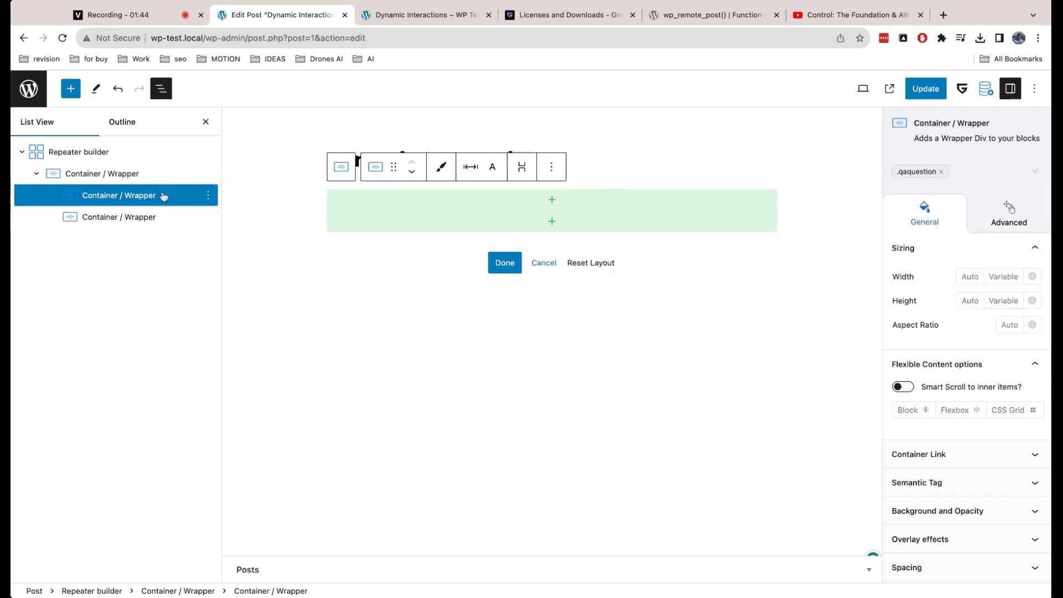
left_click(560, 202)
type("meta")
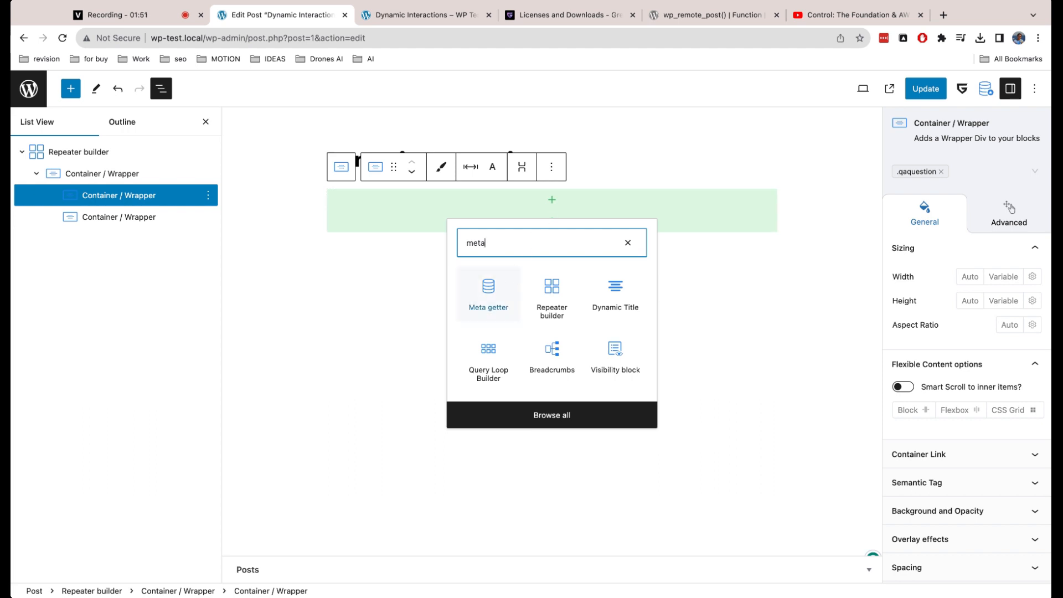
left_click(515, 301)
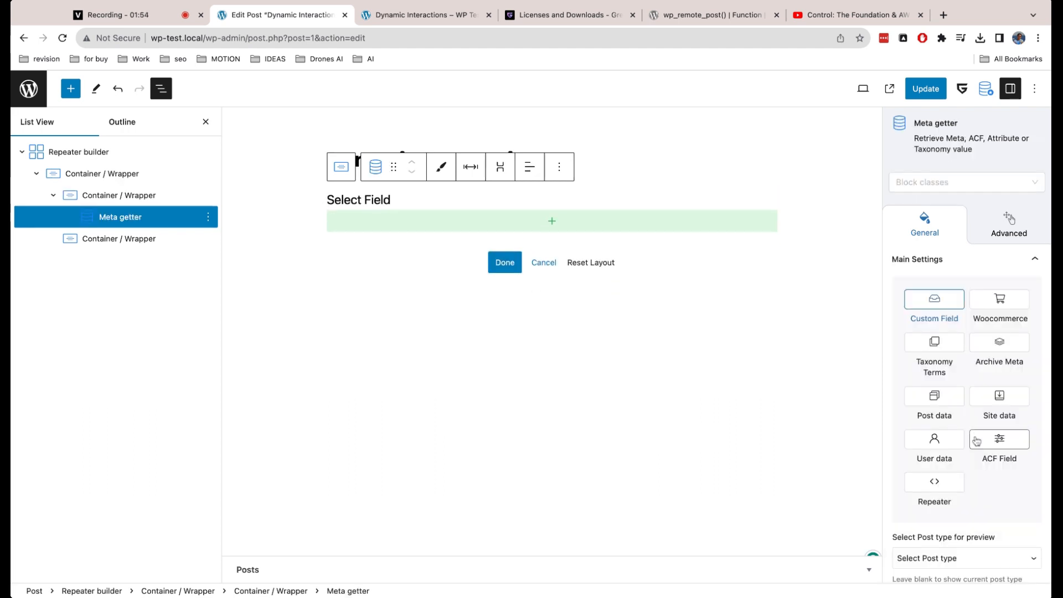
left_click(934, 483)
scroll(941, 443, "down", 5)
left_click(929, 326)
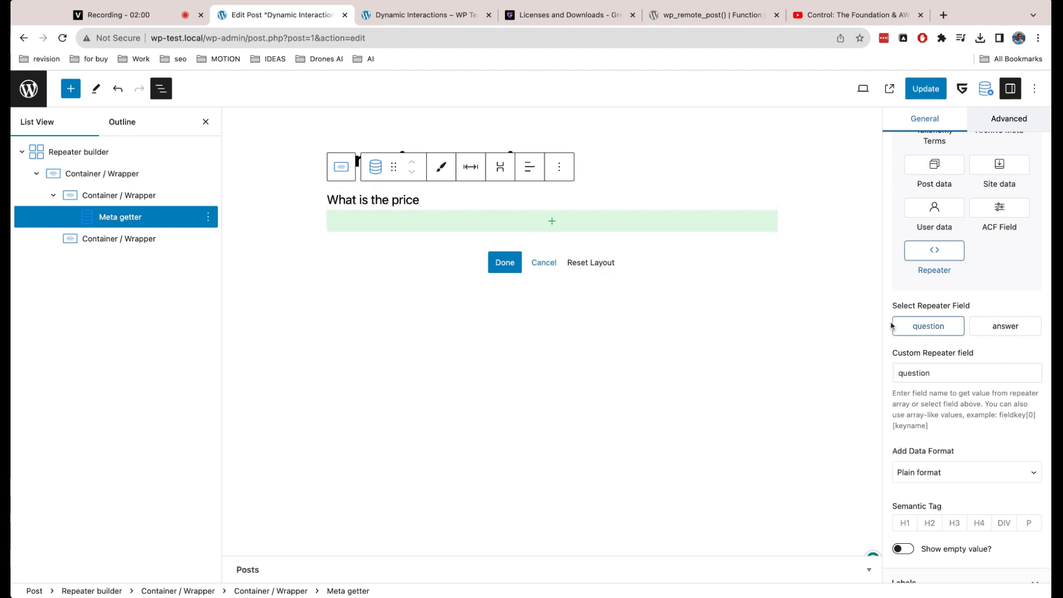
Set the value design of the question Meta getter to font size 18 px and bold weight
scroll(941, 370, "down", 3)
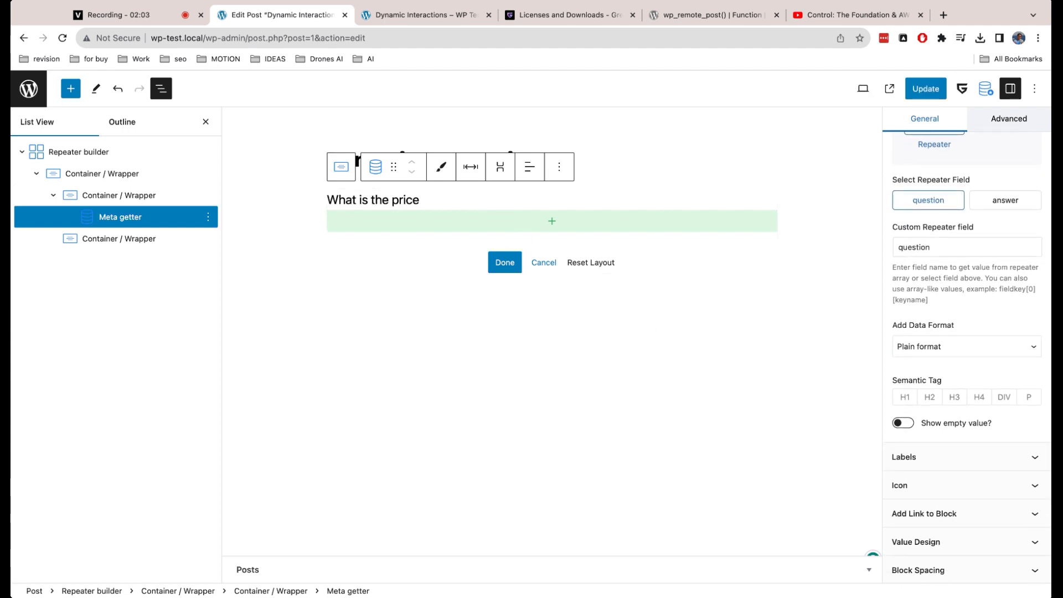
scroll(974, 407, "down", 3)
left_click(968, 403)
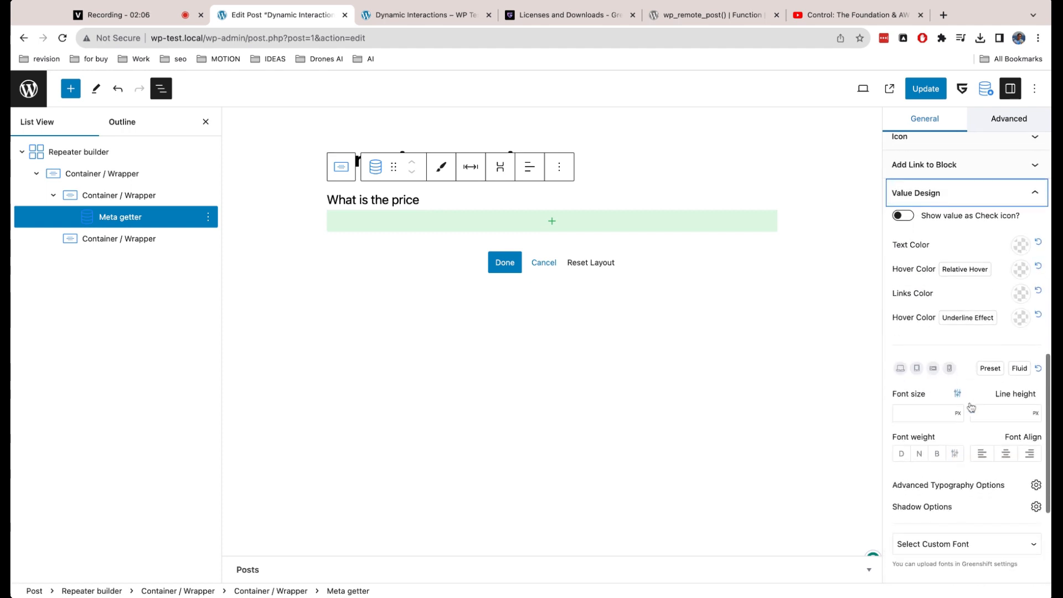
left_click(943, 413)
type("17")
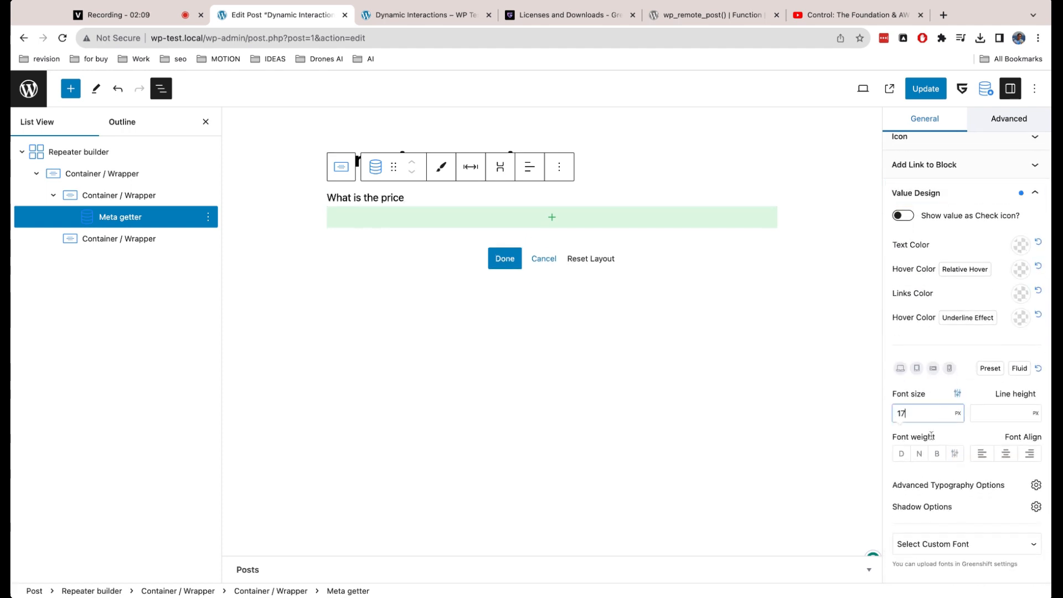
left_click(938, 454)
double_click(903, 414)
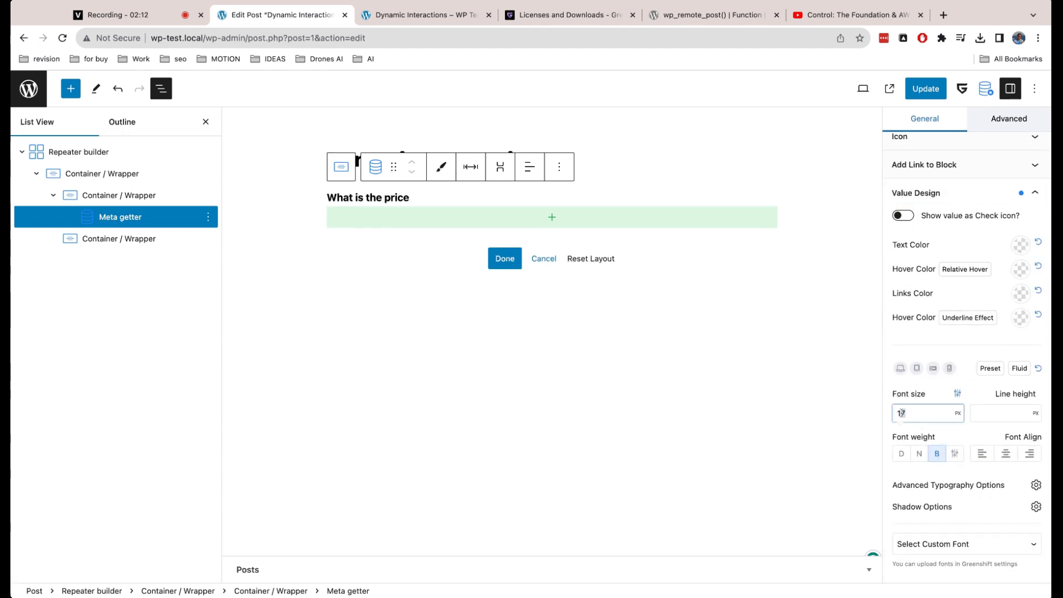
type("18")
Set the qaquestion container's padding to 10 px top and bottom and 20 px right and left
left_click(199, 196)
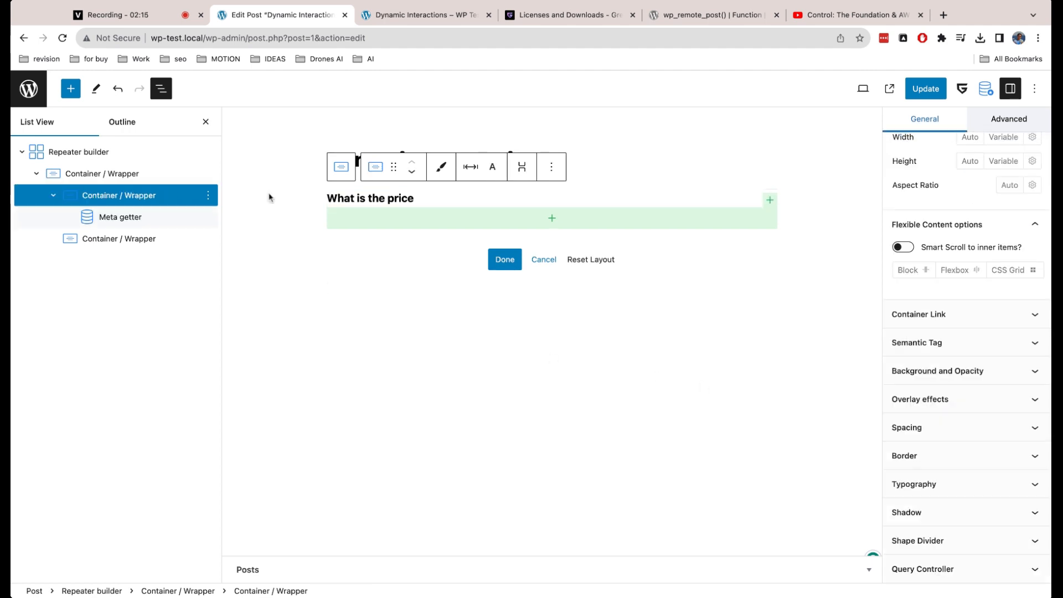
left_click(470, 167)
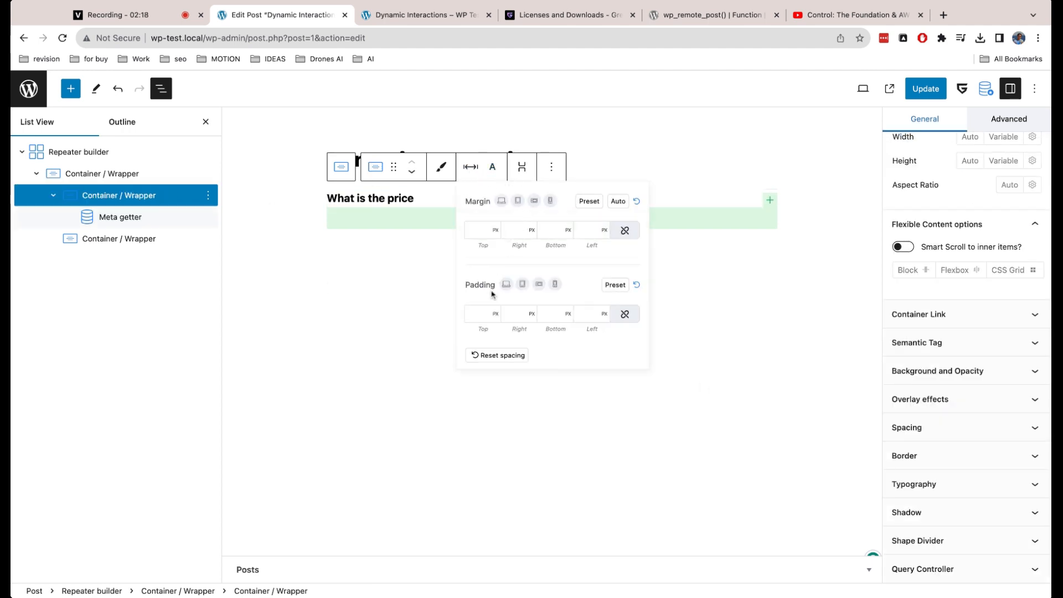
left_click(477, 313)
type("10")
left_click(515, 315)
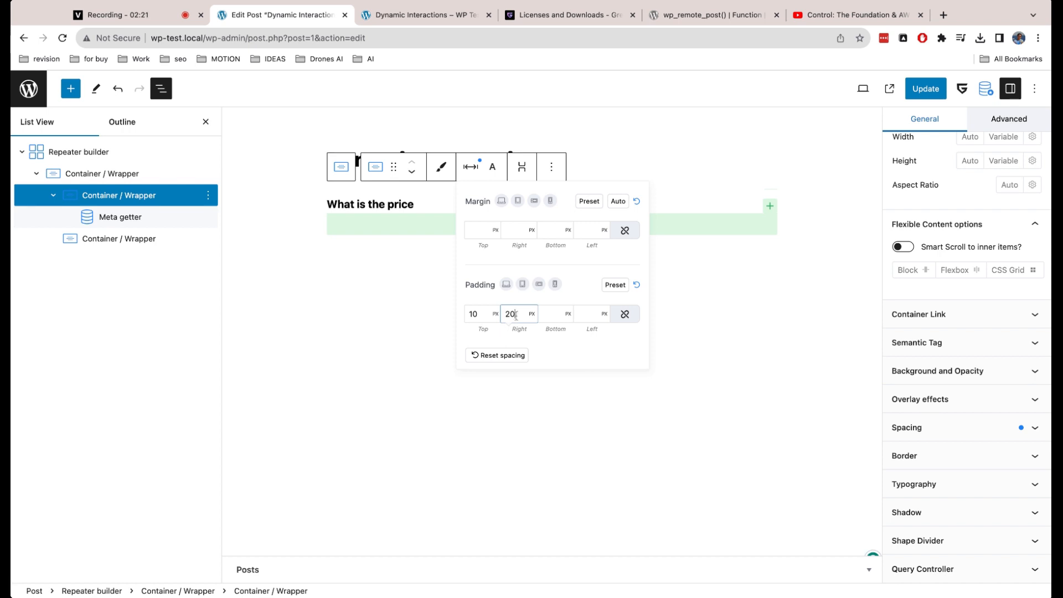
type("20")
left_click(567, 317)
type("10")
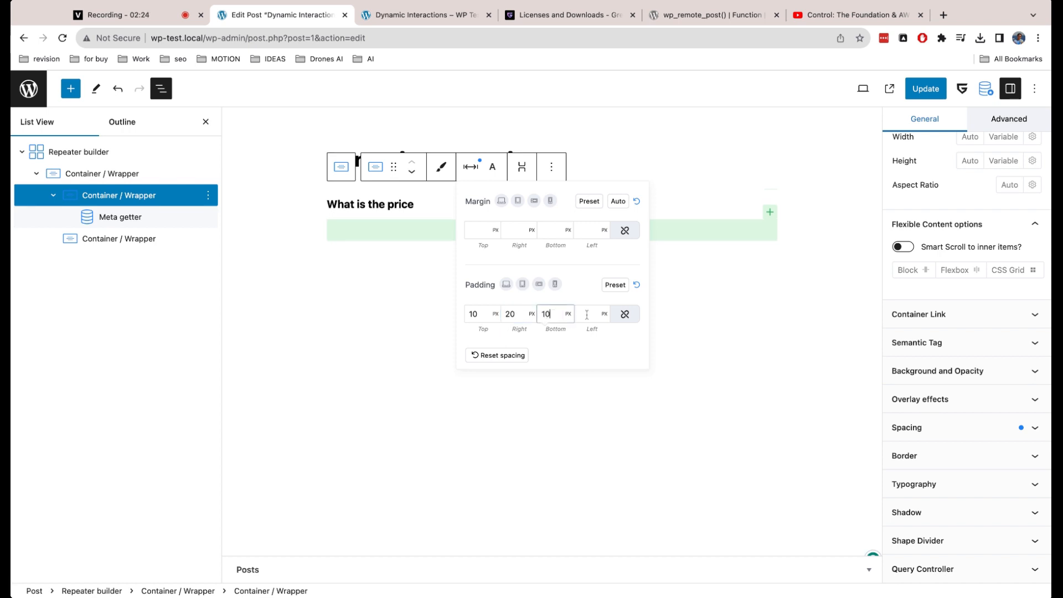
key("Tab")
type("20")
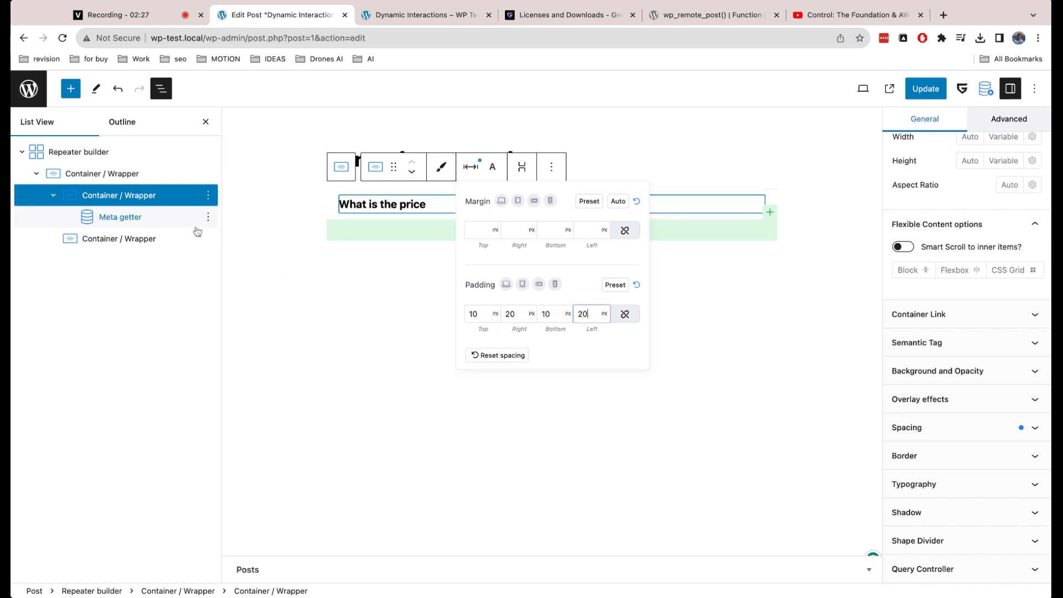
Give the qawrap container a solid border of size 1 on all sides in the greyish-blue theme palette color
left_click(133, 173)
left_click(949, 467)
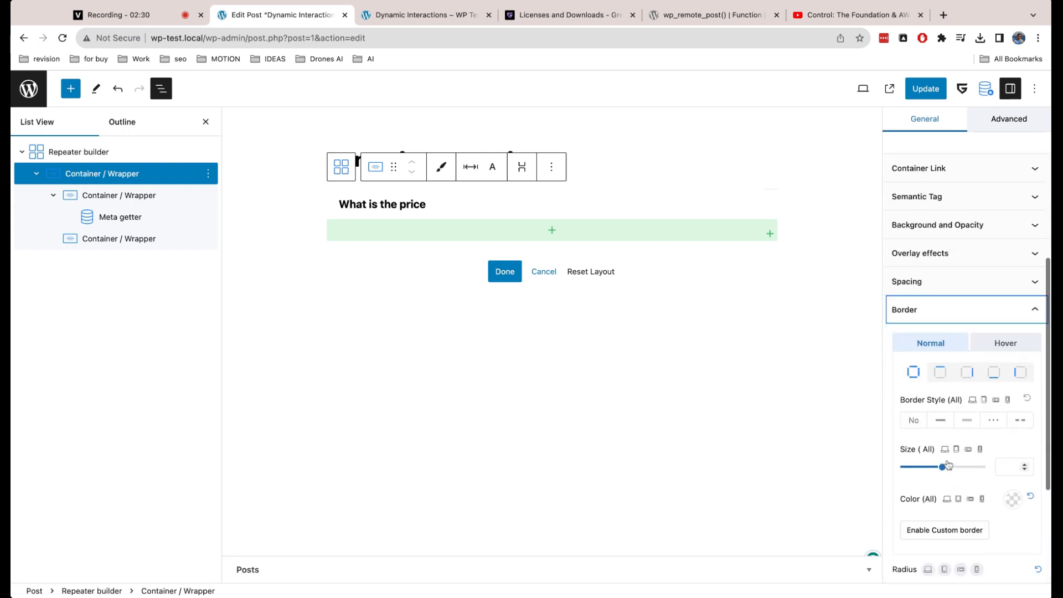
left_click(941, 390)
left_click(1012, 435)
type("1")
left_click(1015, 472)
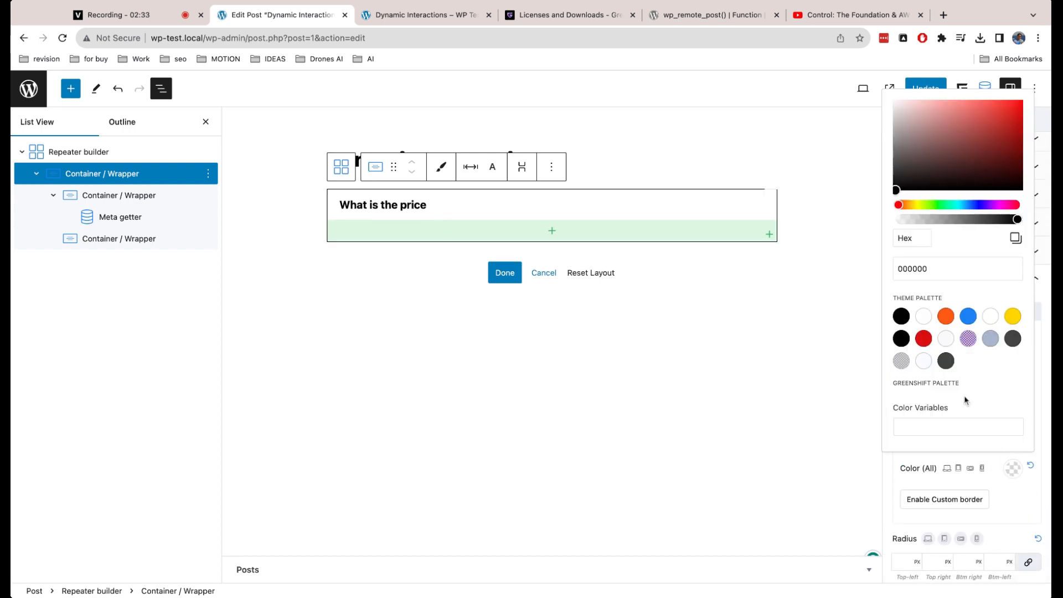
left_click(989, 338)
left_click(1004, 497)
Set the border radius of all the qawrap container's corners to 6 px
scroll(1003, 497, "down", 3)
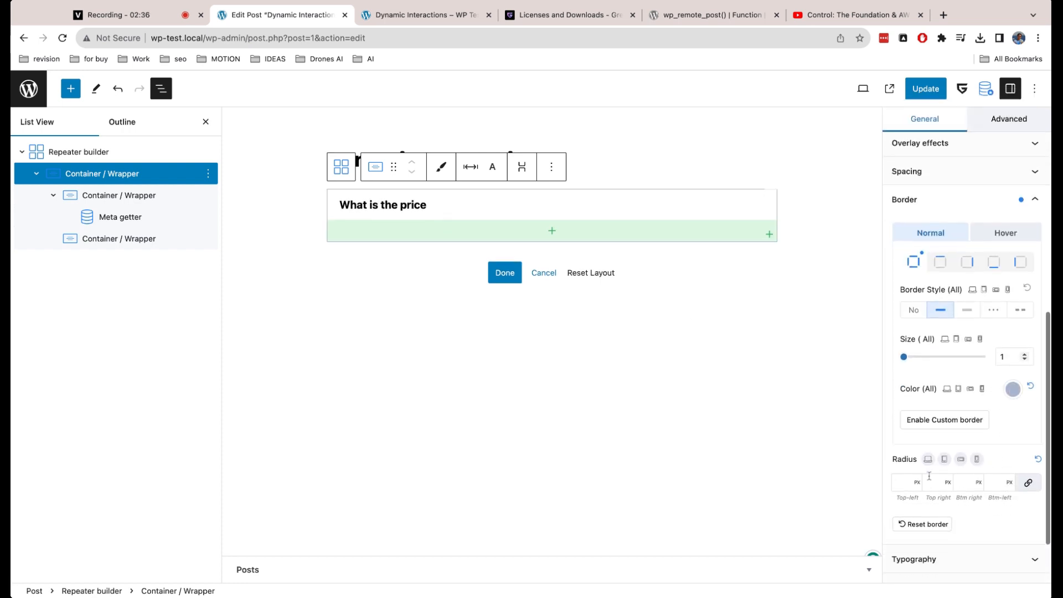
left_click(898, 482)
type("10")
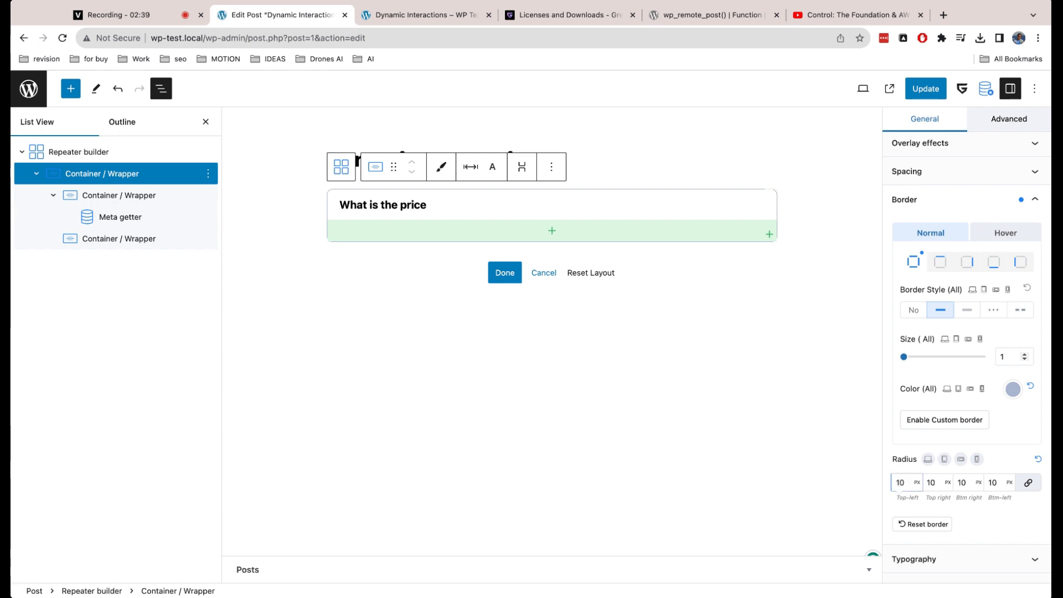
key("BackSpace")
key("BackSpace")
type("6")
Insert a Meta getter in the second nested container and set its source to the answer repeater field
left_click(174, 239)
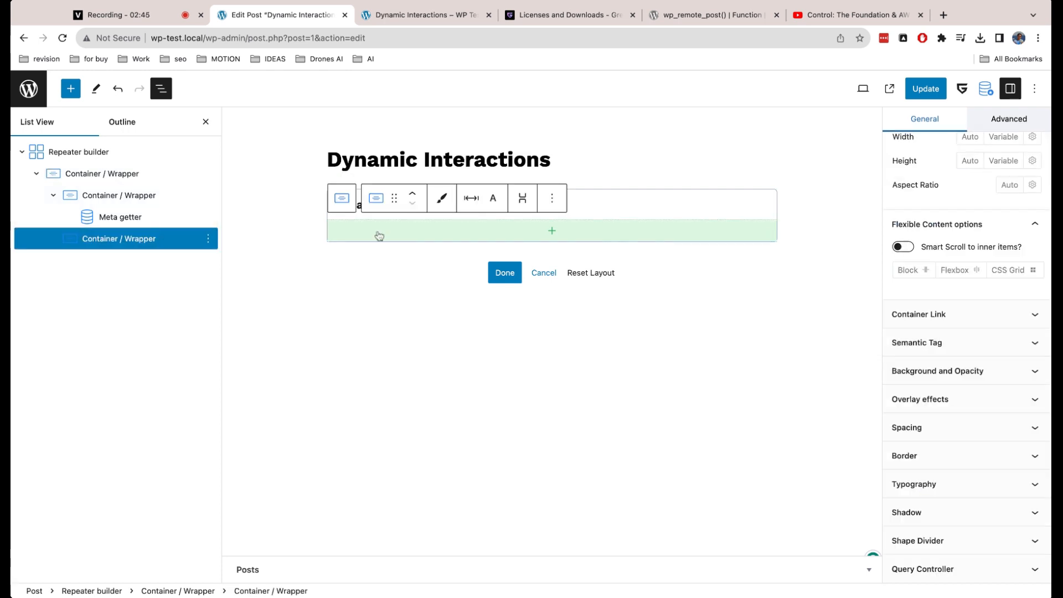
left_click(464, 233)
type("me")
left_click(550, 321)
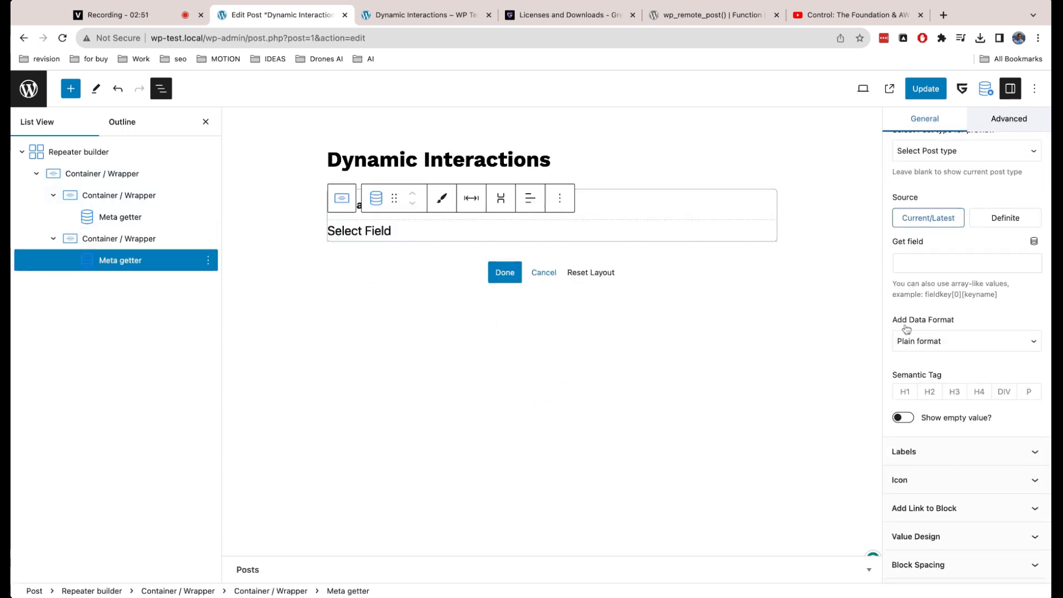
scroll(919, 332, "up", 5)
left_click(941, 314)
scroll(974, 232, "down", 1)
left_click(1006, 209)
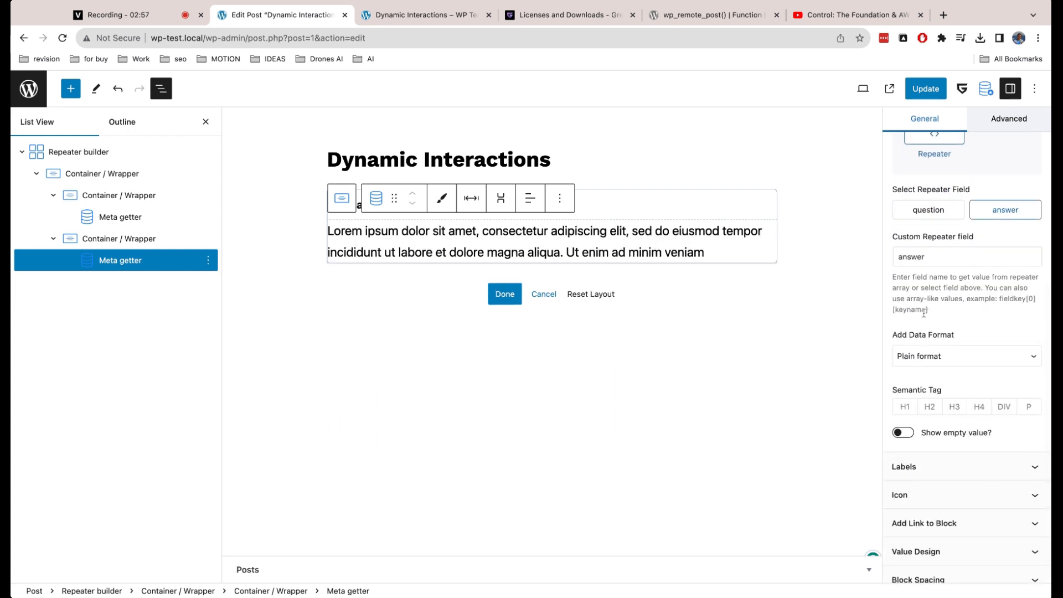
Set the value font size of the answer Meta getter to 16 px
scroll(924, 313, "down", 3)
left_click(937, 399)
scroll(941, 406, "down", 3)
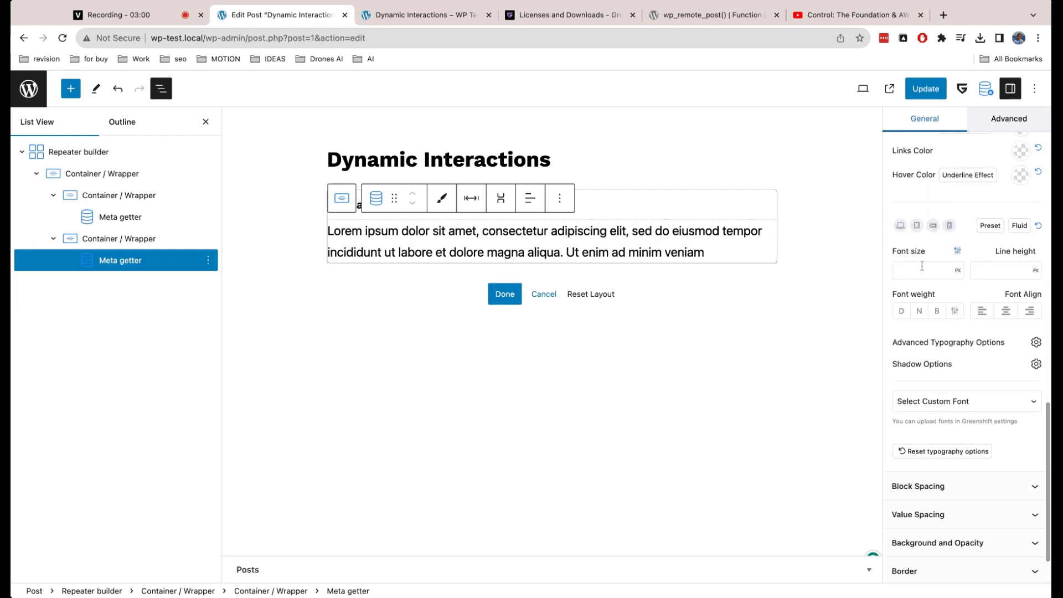
left_click(922, 269)
type("16")
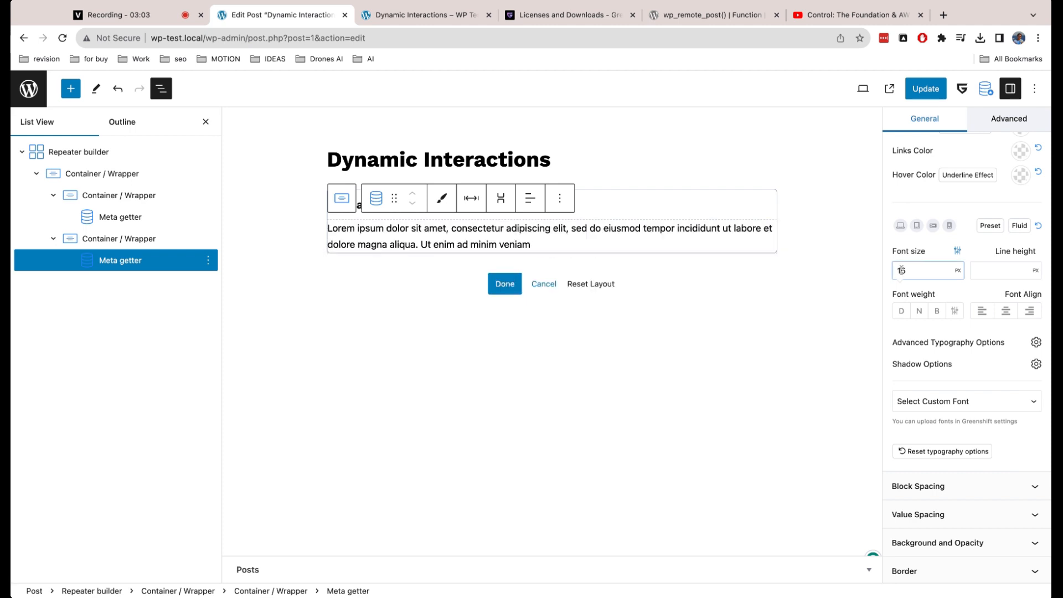
Set the value font size of the answer Meta getter to 17 px
key("Up")
key("Up")
scroll(919, 360, "down", 2)
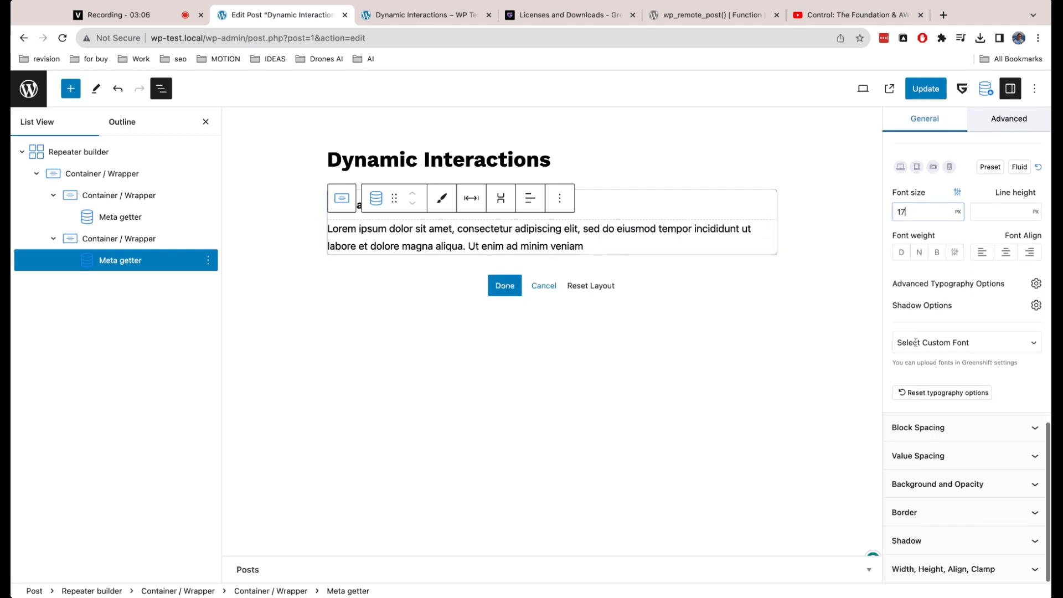
Set the answer Meta getter's block padding to 10 px on the top and bottom and 20 px on the right and left
left_click(924, 426)
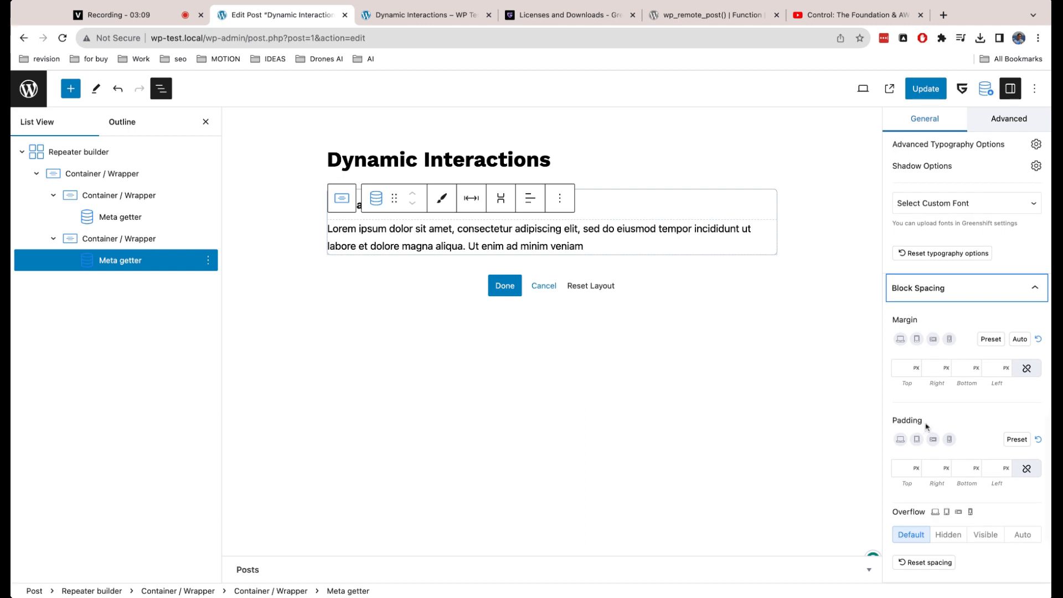
left_click(904, 462)
type("10")
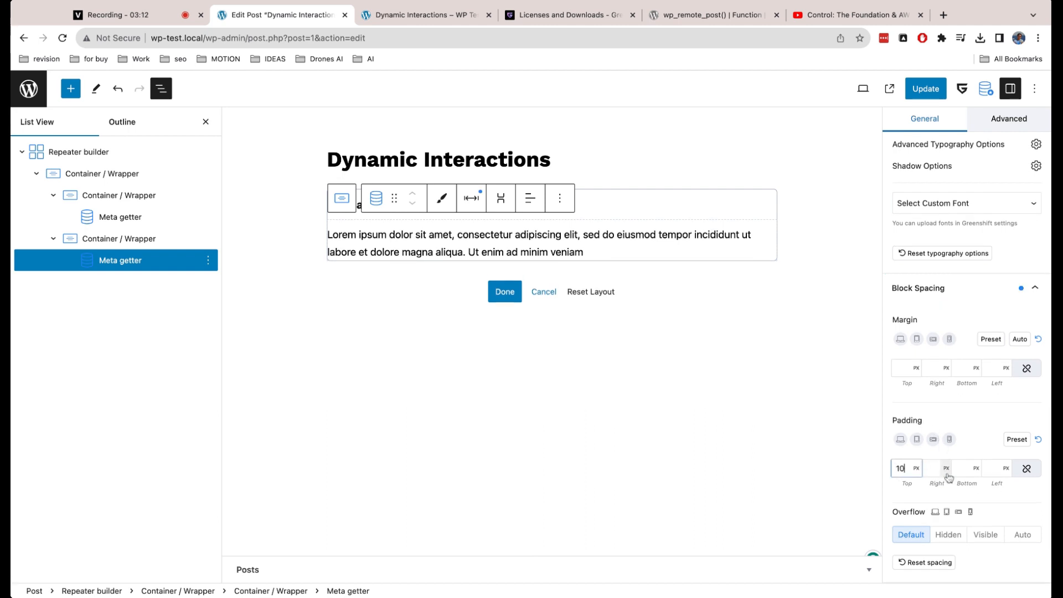
key("Tab")
key("Tab")
type("10")
left_click(932, 470)
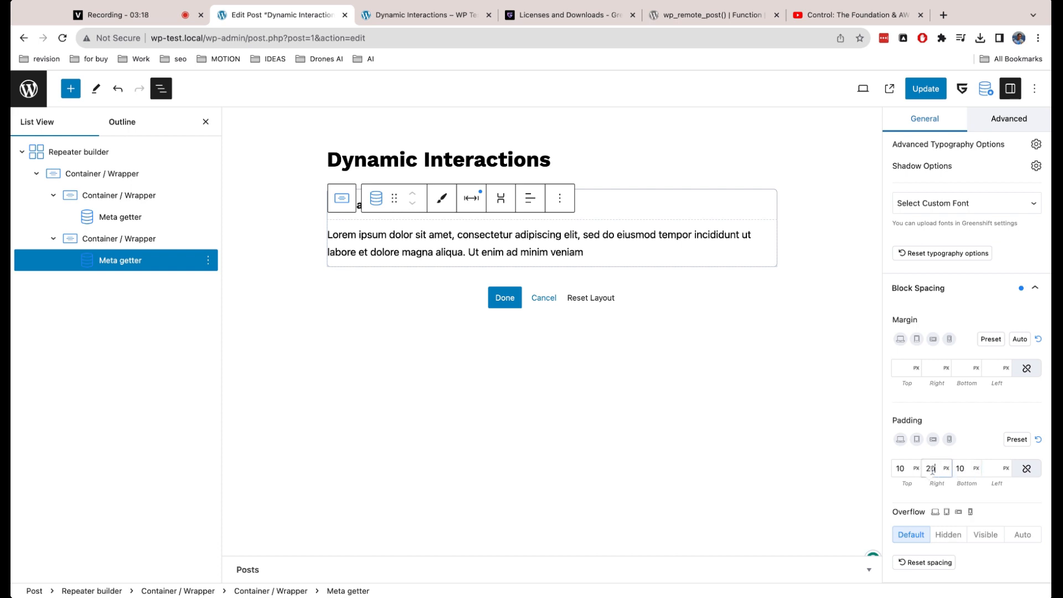
type("20")
left_click(989, 469)
type("20")
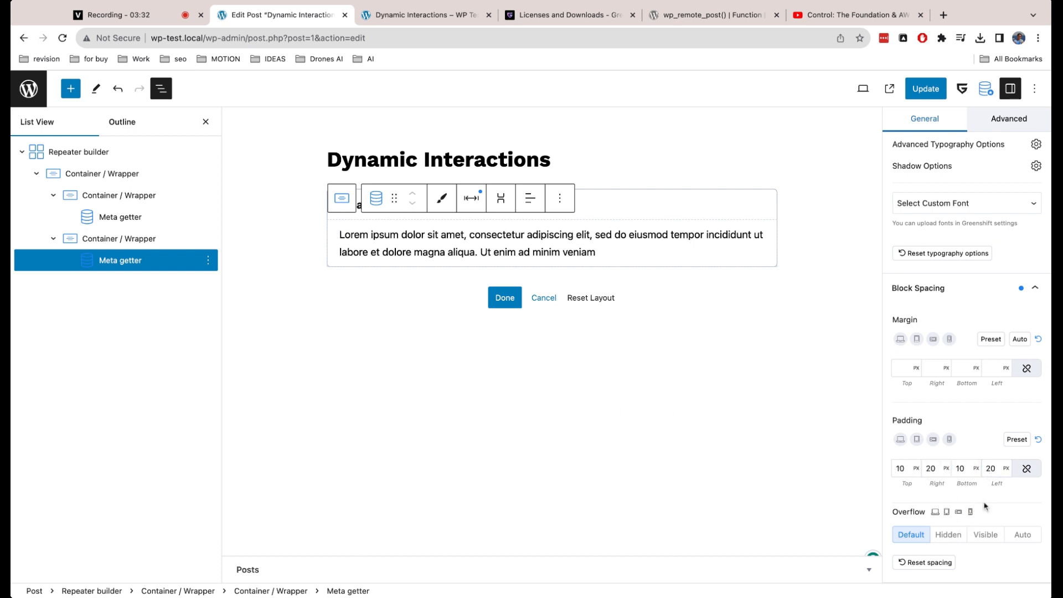
Give the answer Meta getter a solid top border of size 1 in the greyish-blue theme palette color and finish editing the repeater template
scroll(992, 498, "down", 3)
left_click(979, 508)
scroll(978, 518, "down", 2)
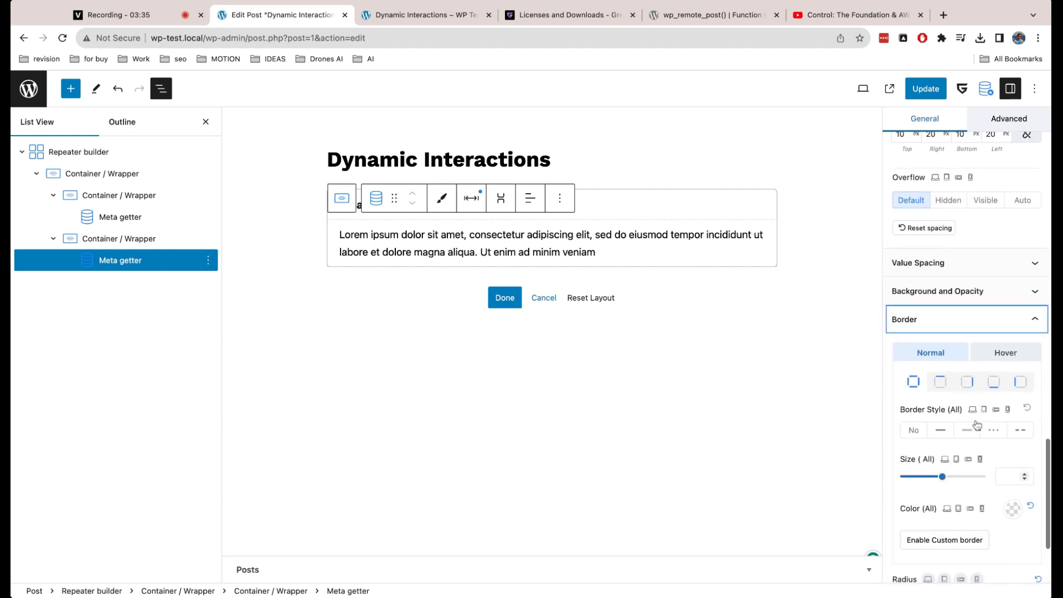
left_click(941, 383)
left_click(941, 430)
left_click(1008, 477)
type("1")
left_click(1013, 509)
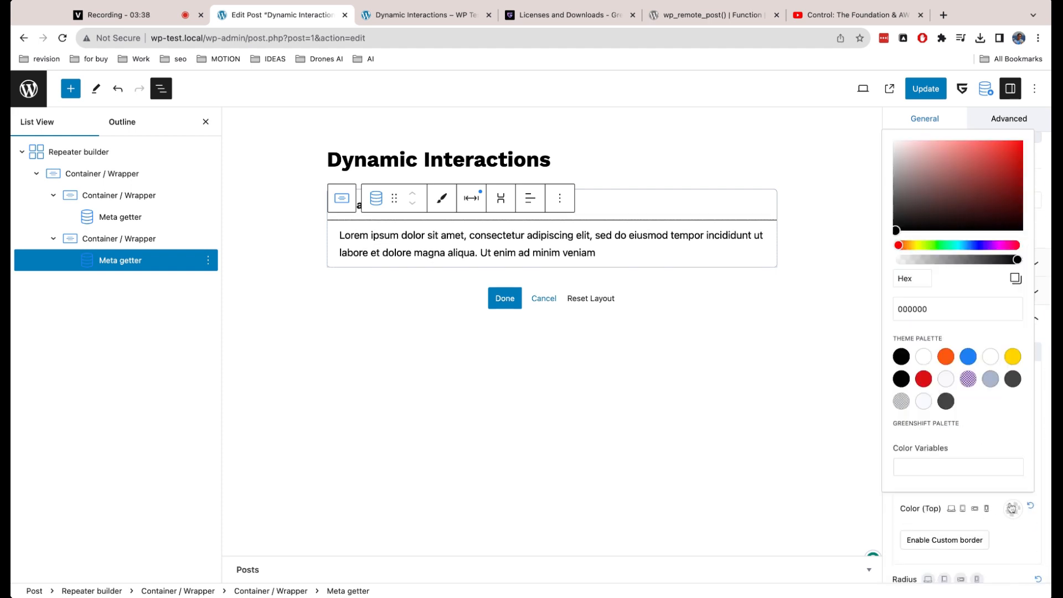
left_click(989, 375)
left_click(817, 335)
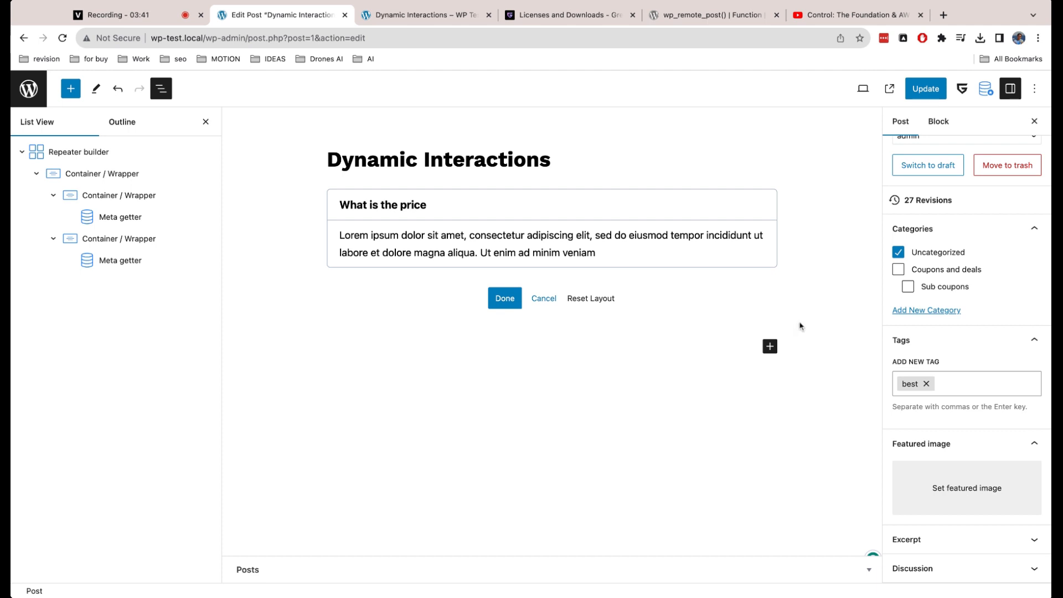
left_click(505, 298)
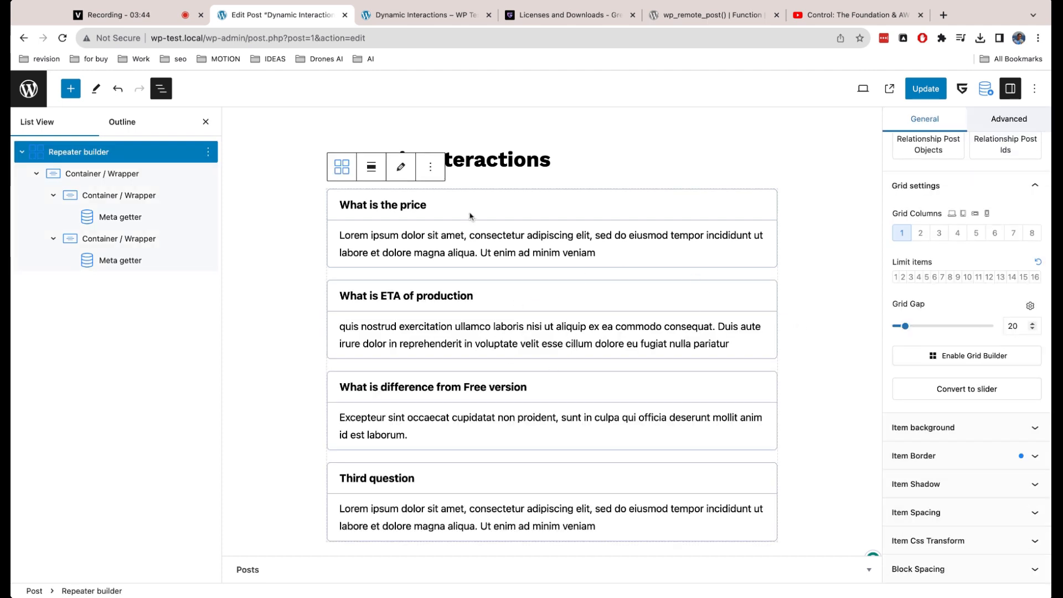
Insert an Icon Box into the question container of the repeater template and reset its color and hover color
left_click(401, 167)
left_click(561, 210)
left_click(168, 198)
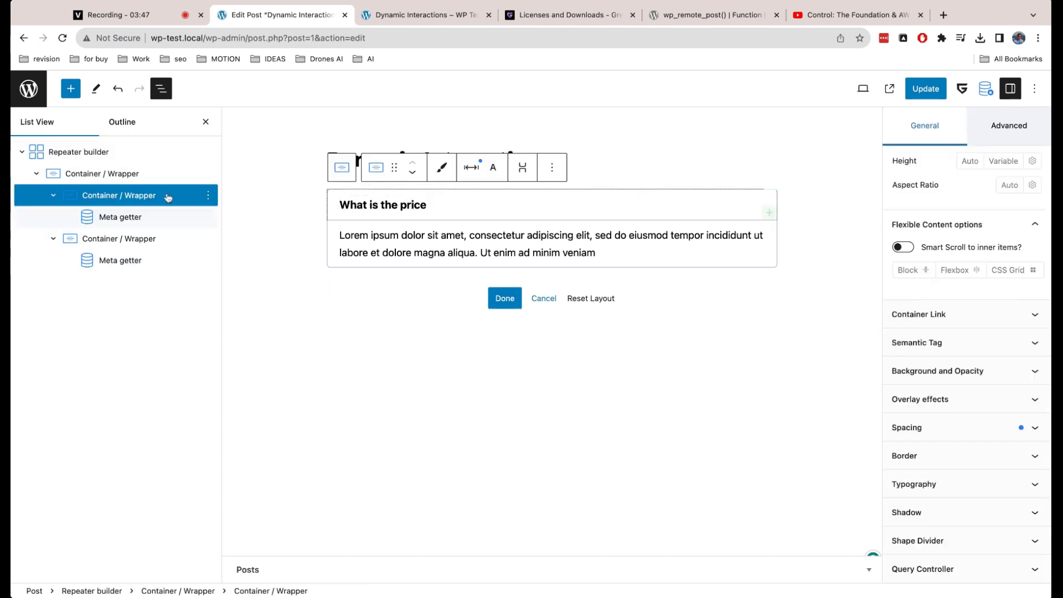
left_click(769, 213)
type("icon")
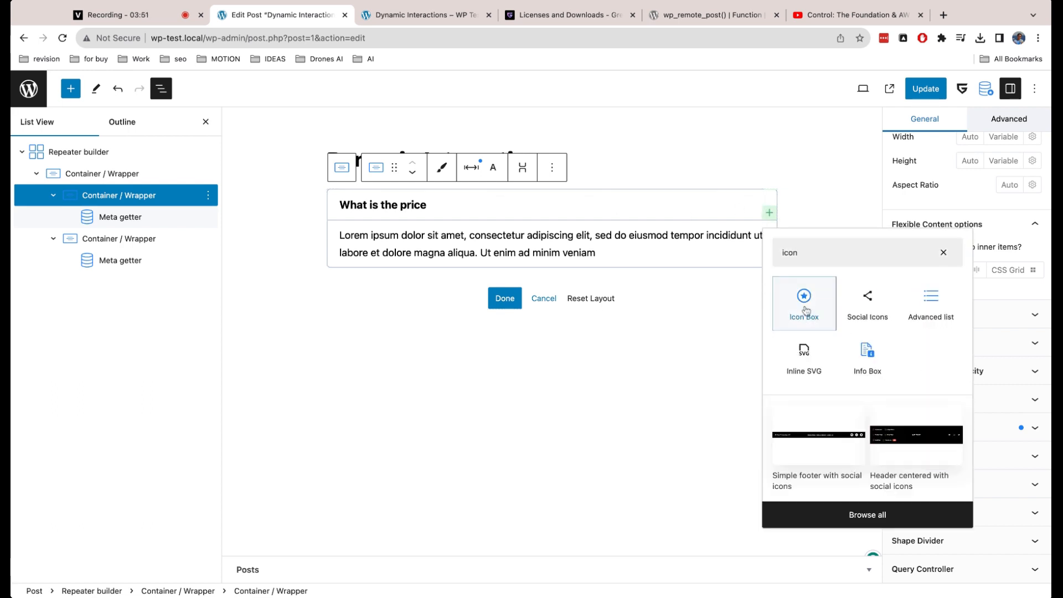
left_click(803, 304)
left_click(1040, 279)
left_click(1039, 253)
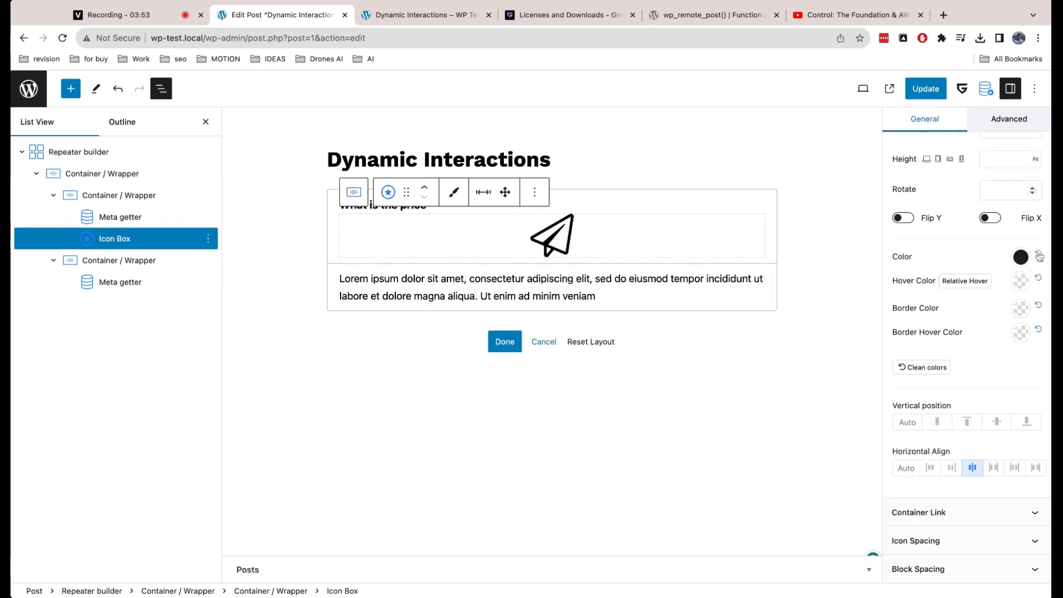
Set the Icon Box's icon width and height to 17 px
left_click(999, 160)
left_click(998, 190)
scroll(995, 241, "up", 4)
left_click(991, 264)
type("17")
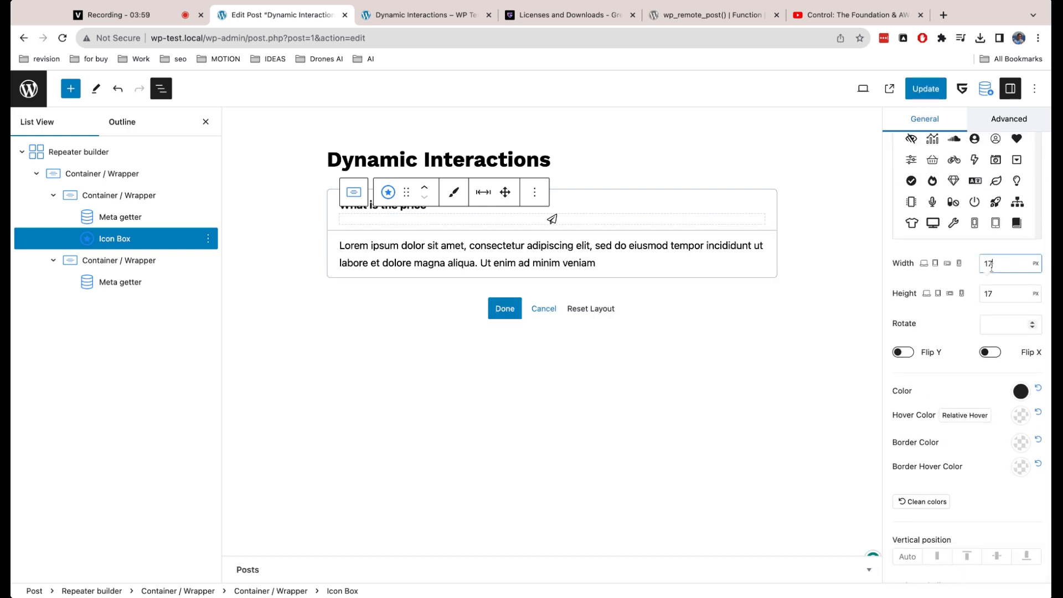
Choose the right-pointing chevron from the icon library for the Icon Box and set its width and height to 20 px
scroll(1015, 183, "up", 5)
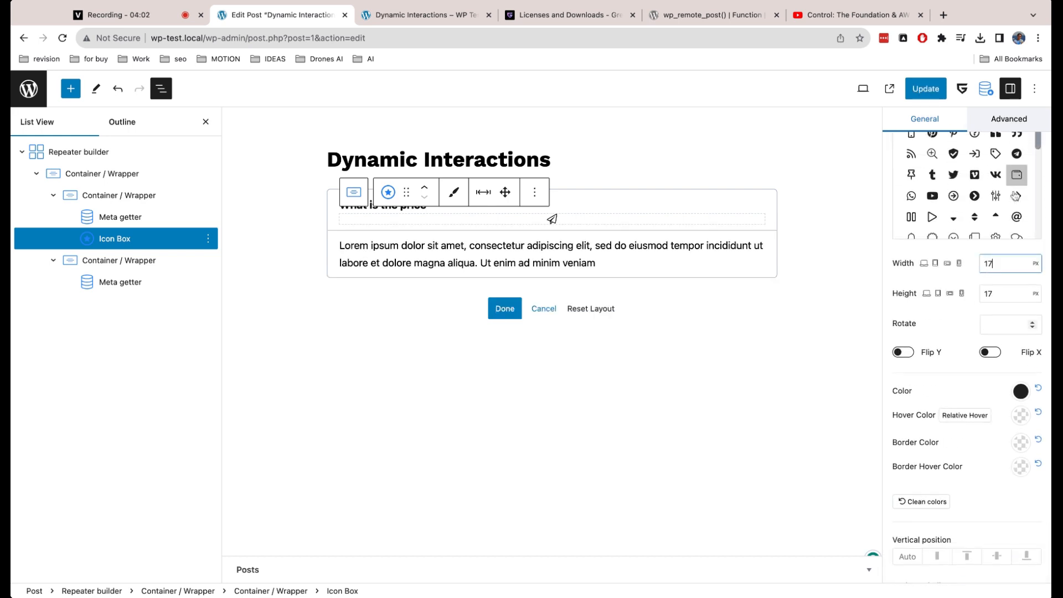
scroll(975, 199, "down", 2)
left_click(996, 213)
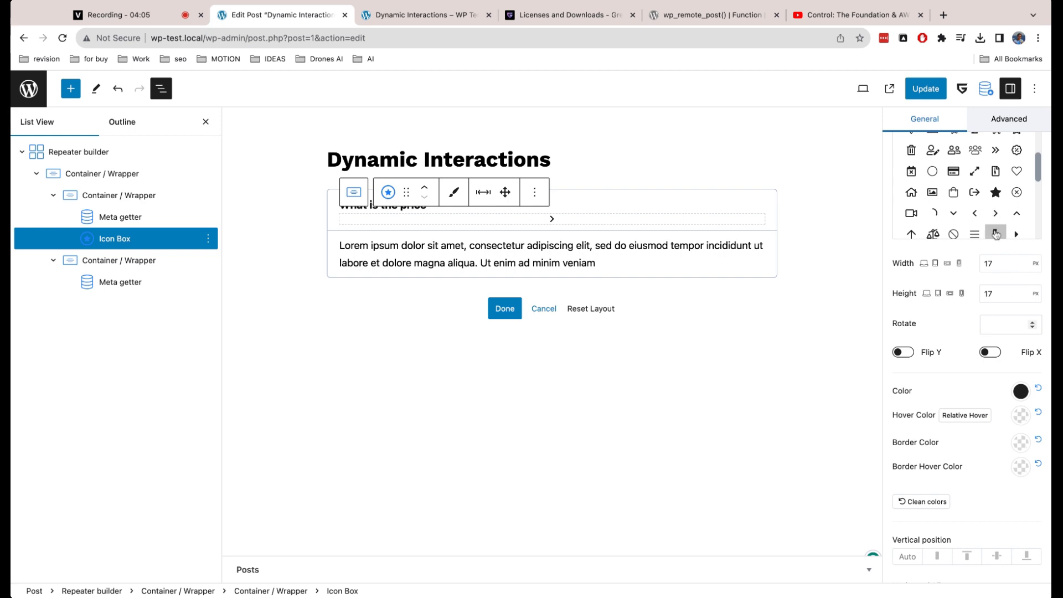
double_click(998, 294)
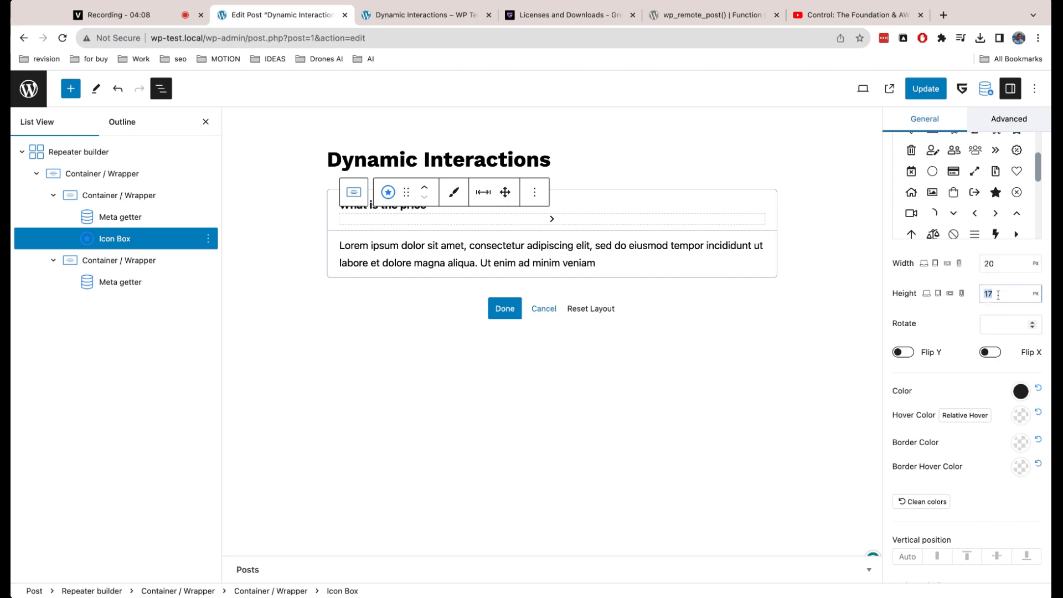
type("20")
Arrange the question container as a flexbox row with Space Between justification and vertically centered items
left_click(354, 192)
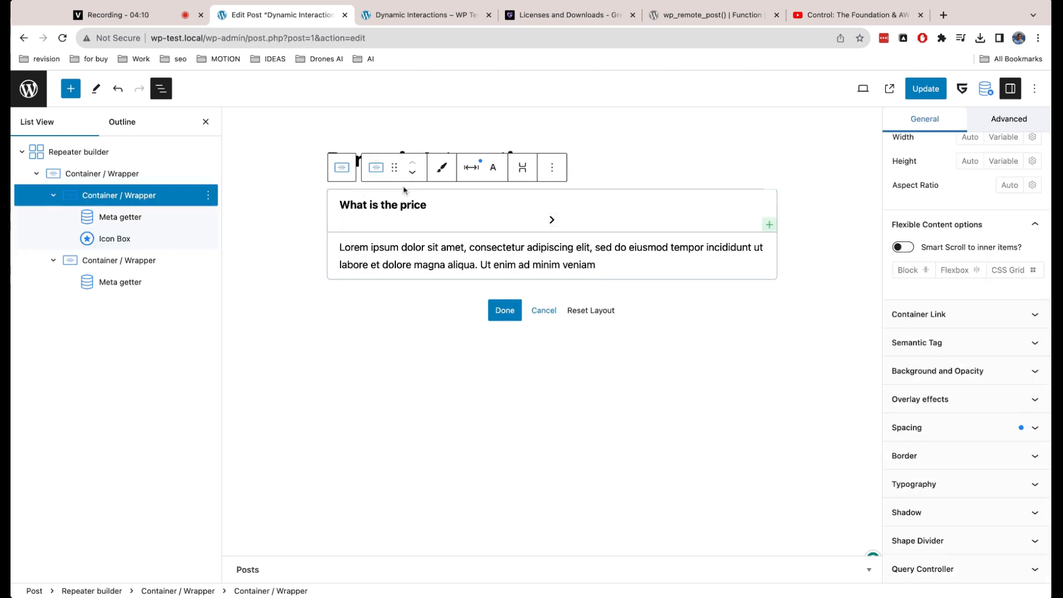
left_click(522, 167)
left_click(551, 206)
left_click(543, 167)
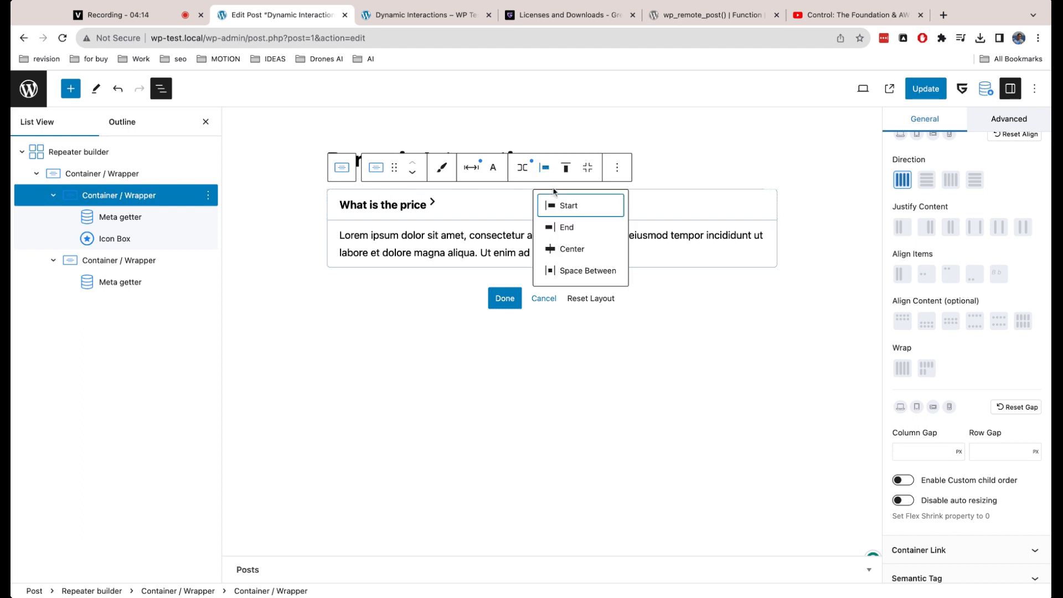
left_click(587, 270)
left_click(566, 168)
left_click(587, 250)
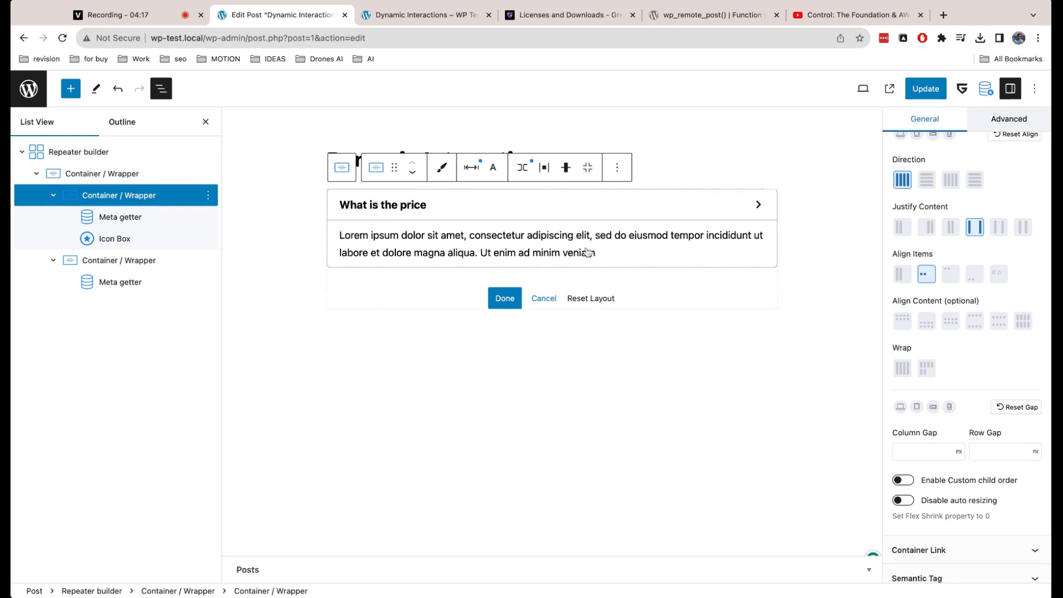
Add a new class named qaicon to the Icon Box
left_click(175, 243)
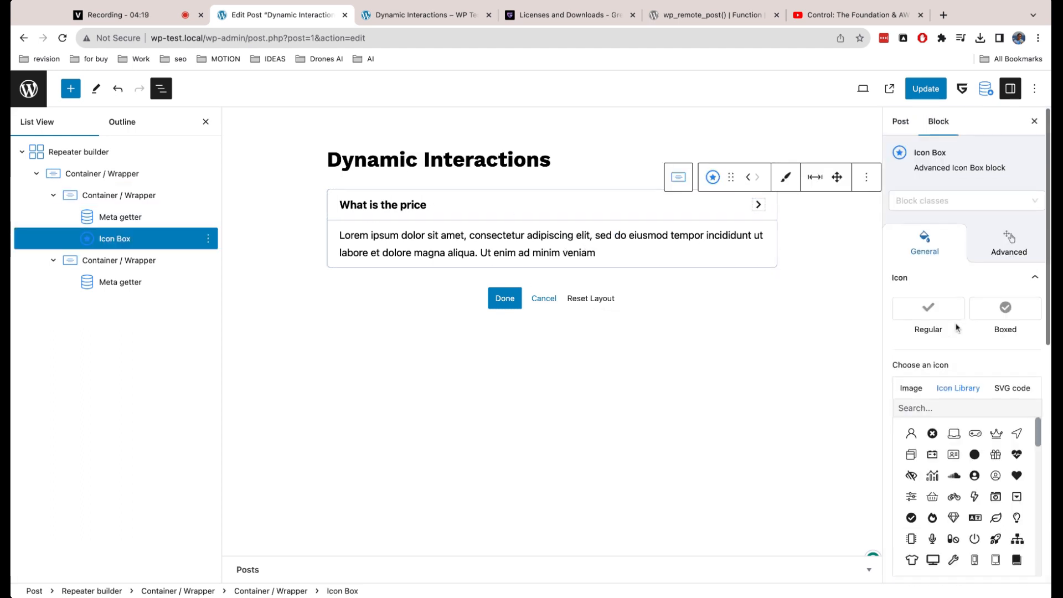
left_click(941, 201)
type("qaicon")
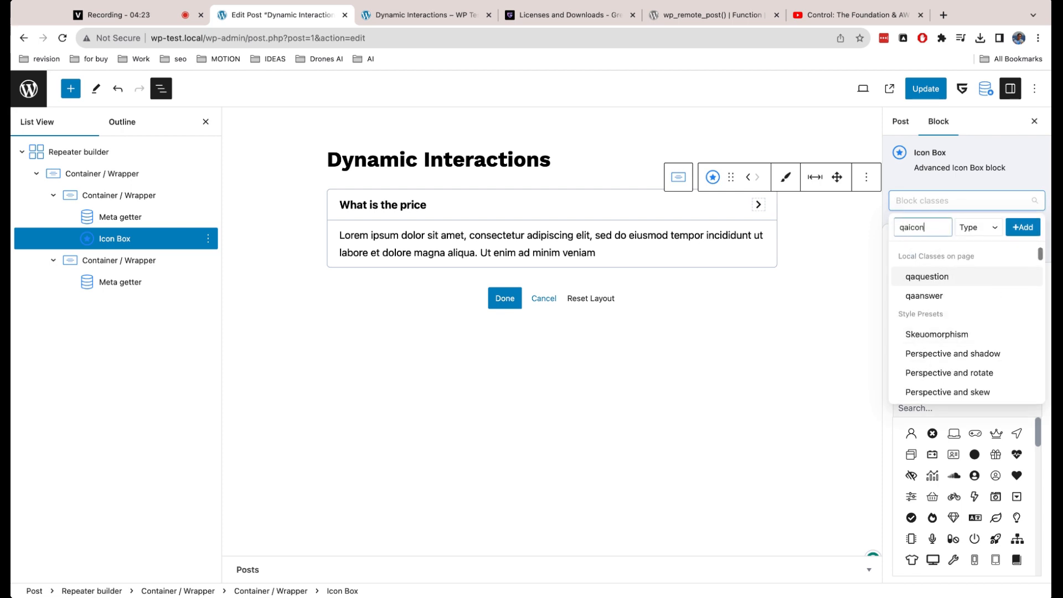
left_click(972, 233)
left_click(1022, 227)
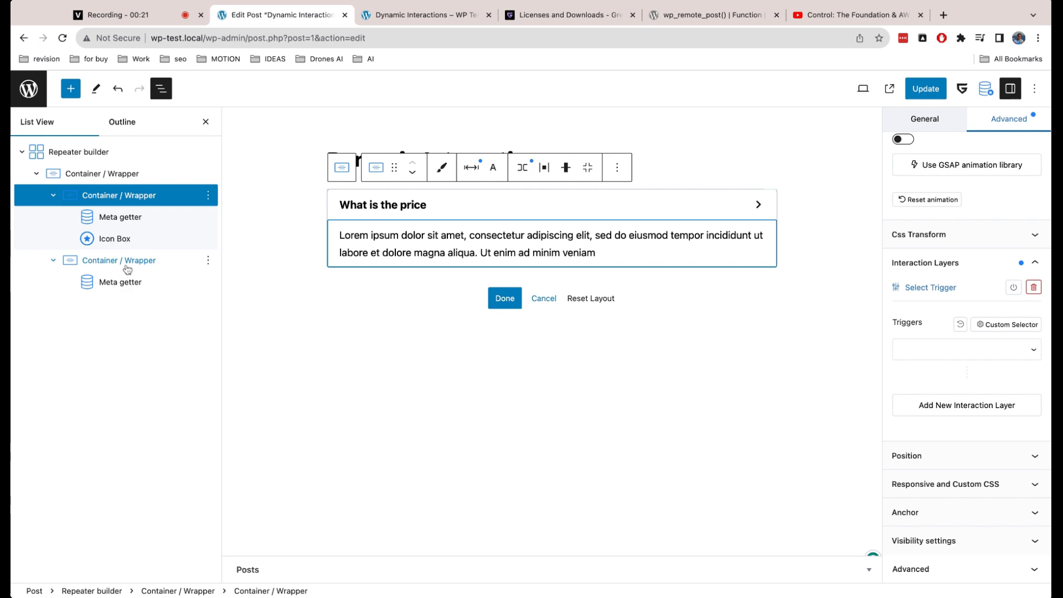
Set the max height of the answer container's qaanswer class to 0 px
left_click(130, 261)
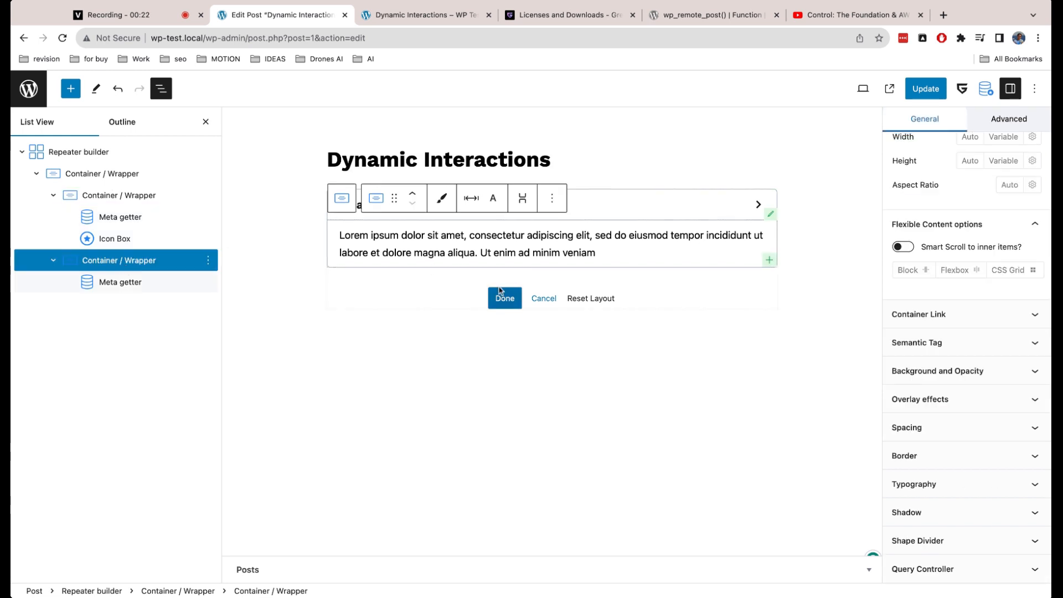
scroll(1005, 433, "up", 3)
left_click(914, 201)
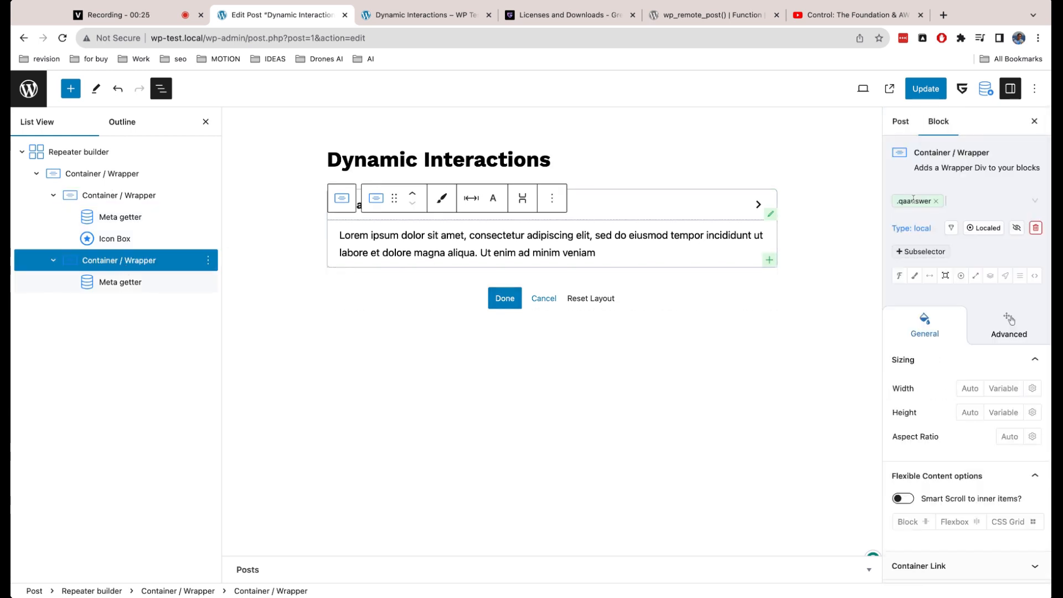
left_click(976, 275)
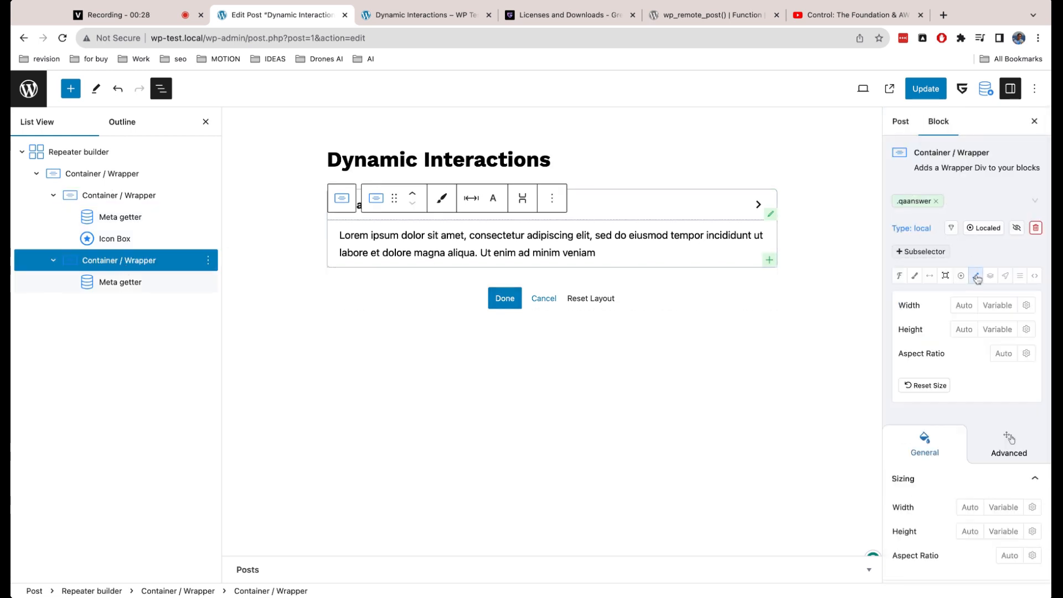
left_click(1027, 330)
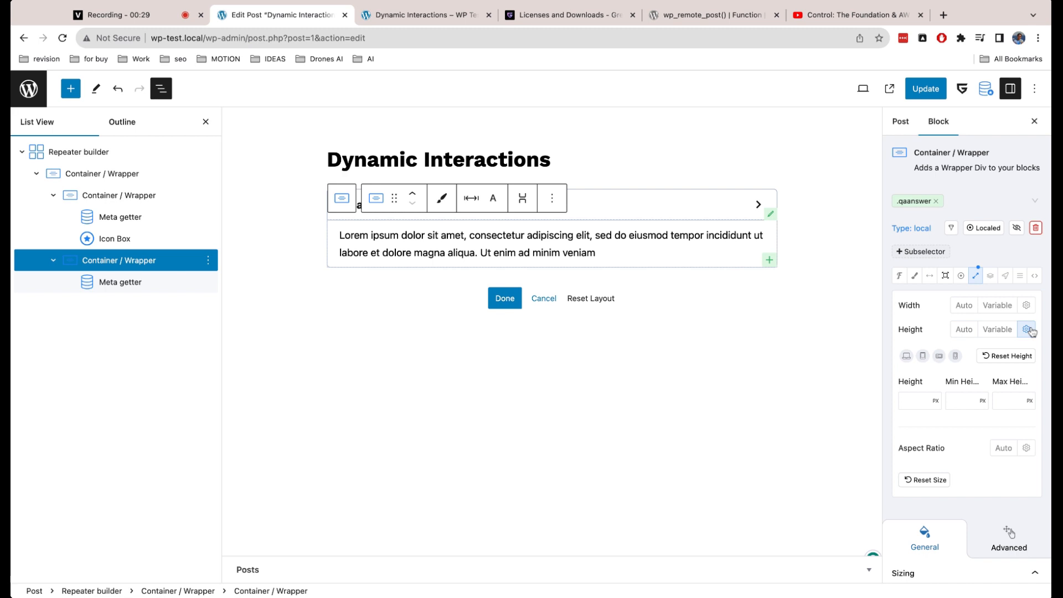
left_click(1010, 401)
type("0")
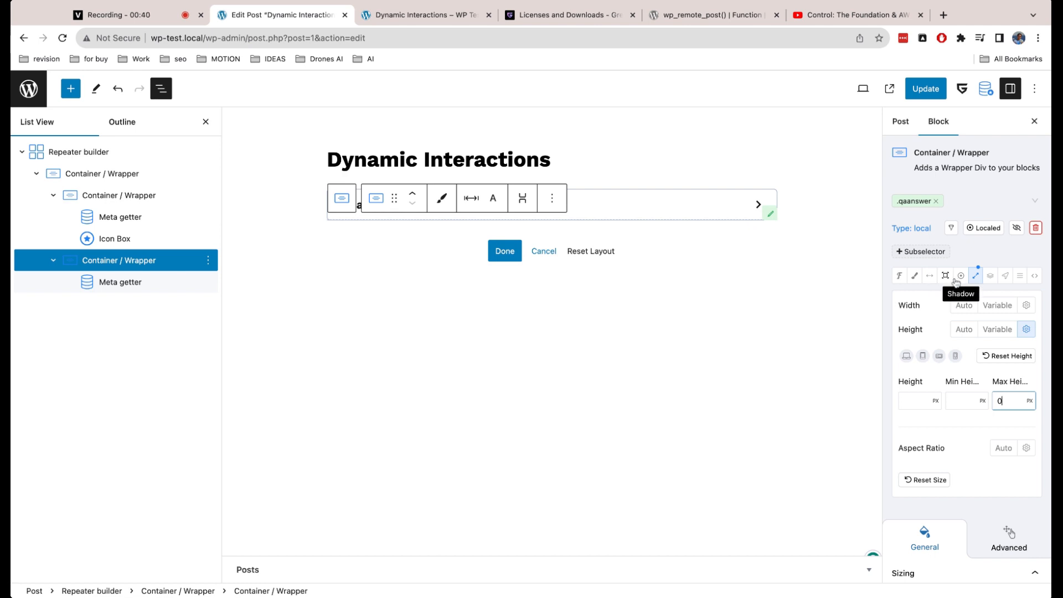
Set the overflow of the qaanswer class to Hidden
left_click(930, 276)
scroll(965, 429, "down", 3)
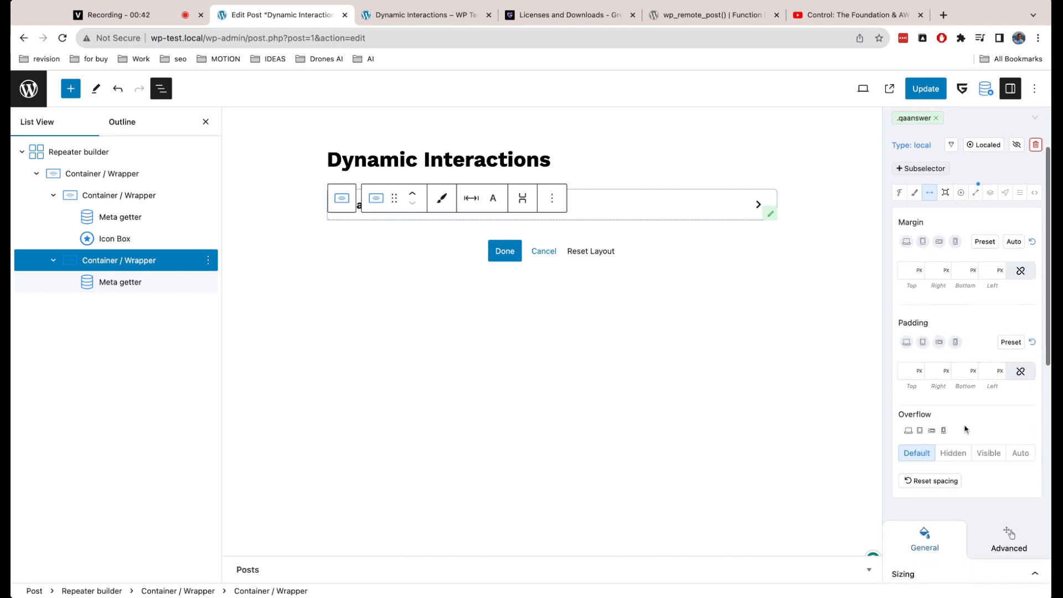
left_click(953, 453)
scroll(955, 438, "up", 3)
Add an .active subselector to the qaanswer class and set its max height to 1000 px
left_click(976, 275)
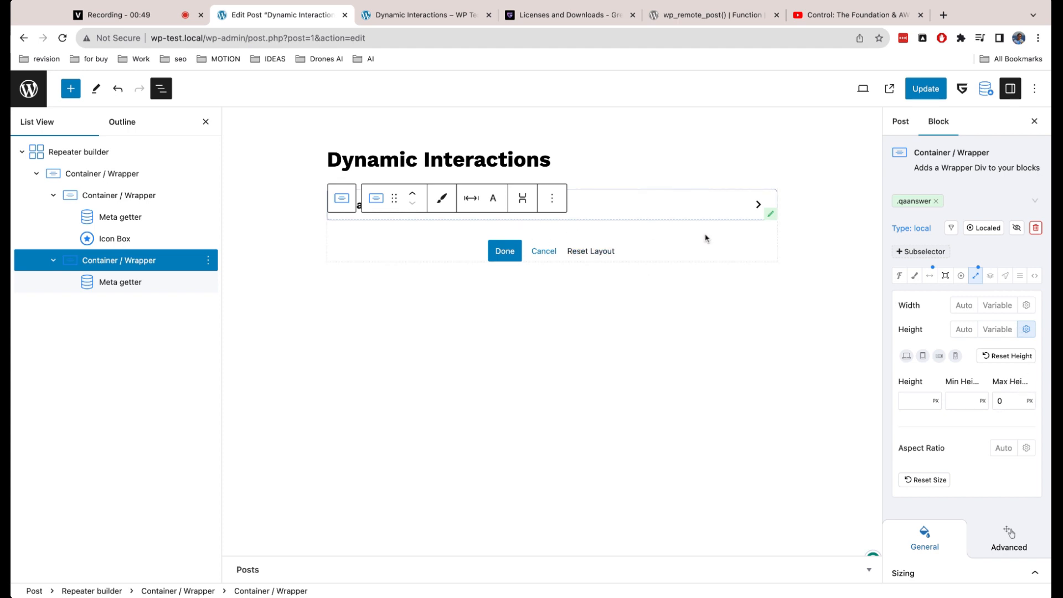
left_click(920, 253)
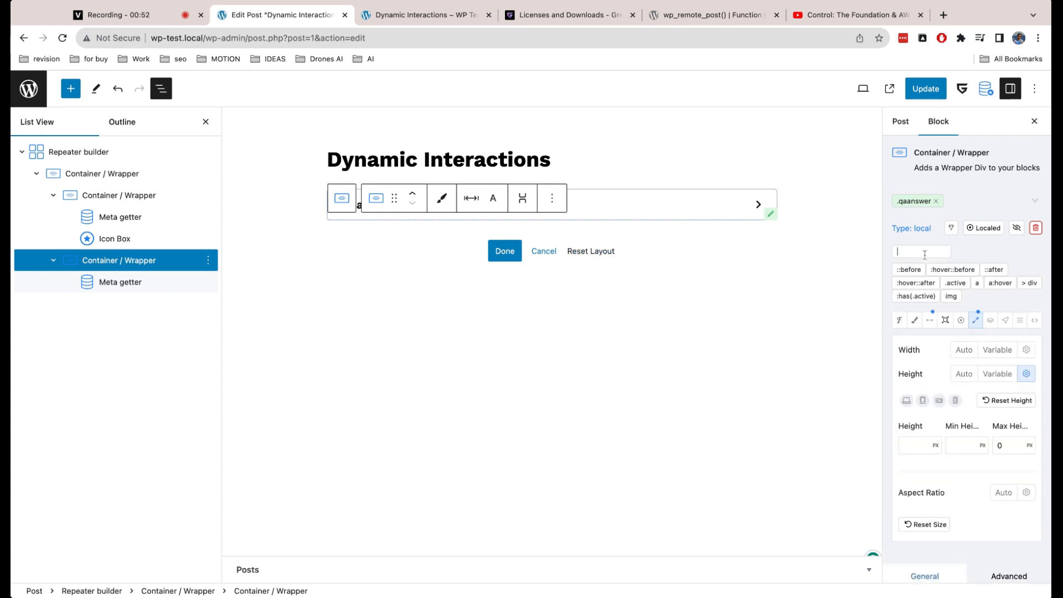
type(".active")
key("Return")
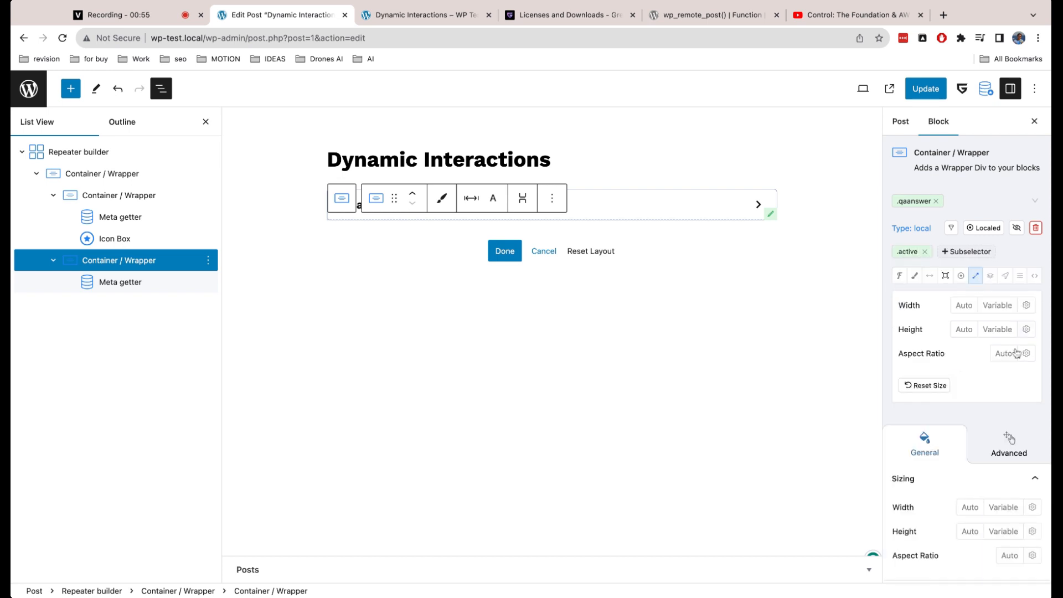
left_click(1012, 402)
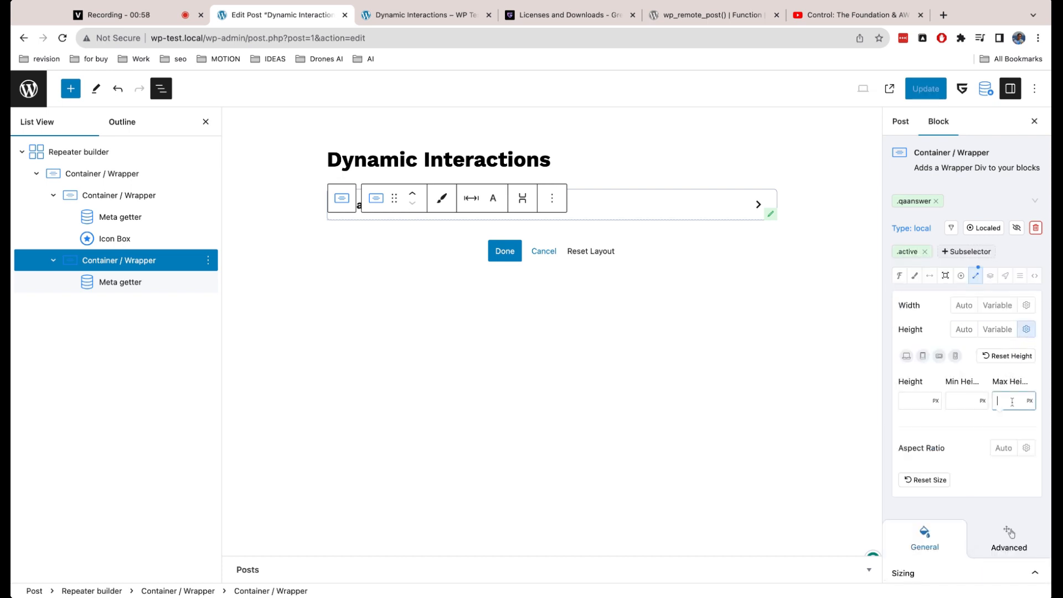
type("1000")
Set the transition time of the qaanswer class's .active subselector to 0.5
left_click(990, 276)
left_click(1017, 325)
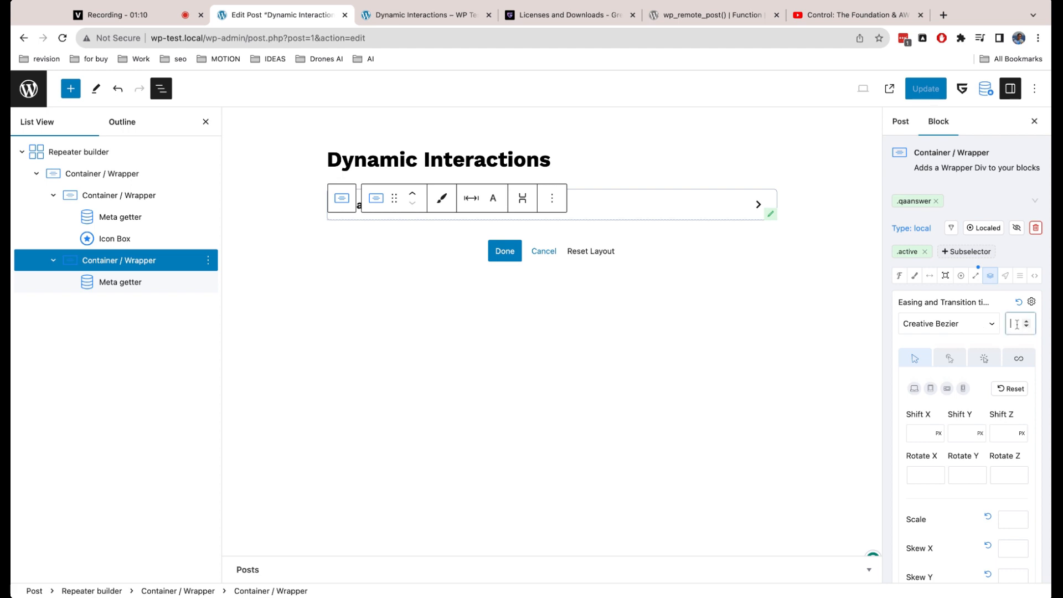
left_click(957, 332)
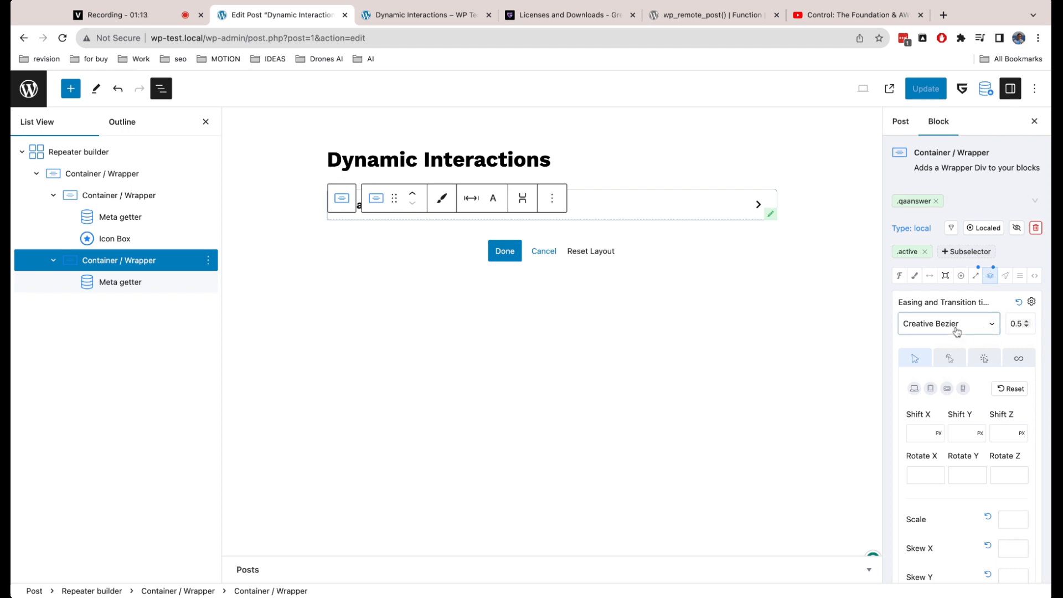
left_click(957, 331)
Add an active class to the answer container to preview the expanded answer, and remove that class again
left_click(957, 206)
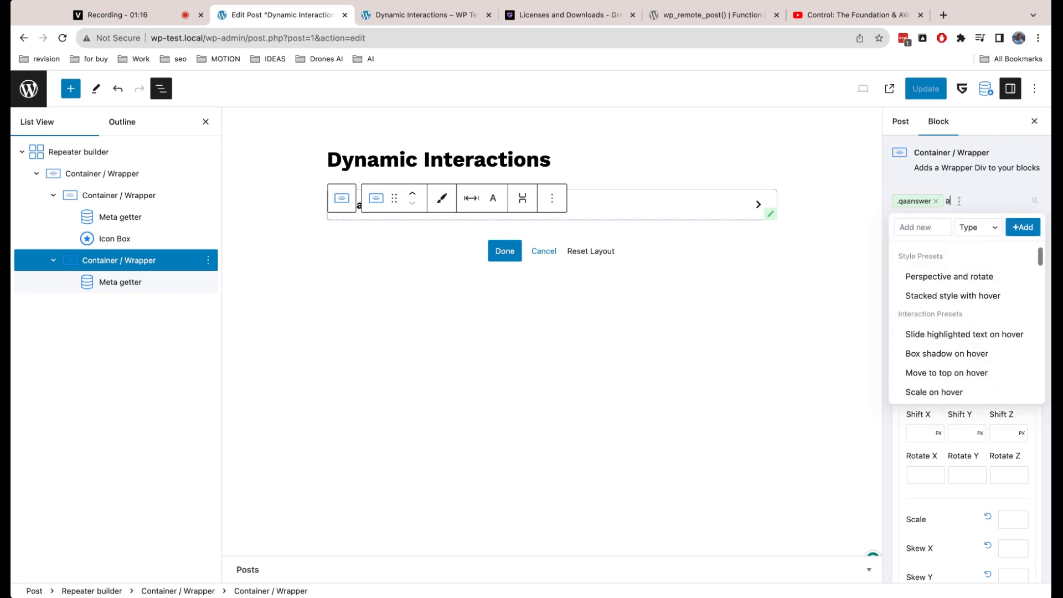
type("active")
key("super+a")
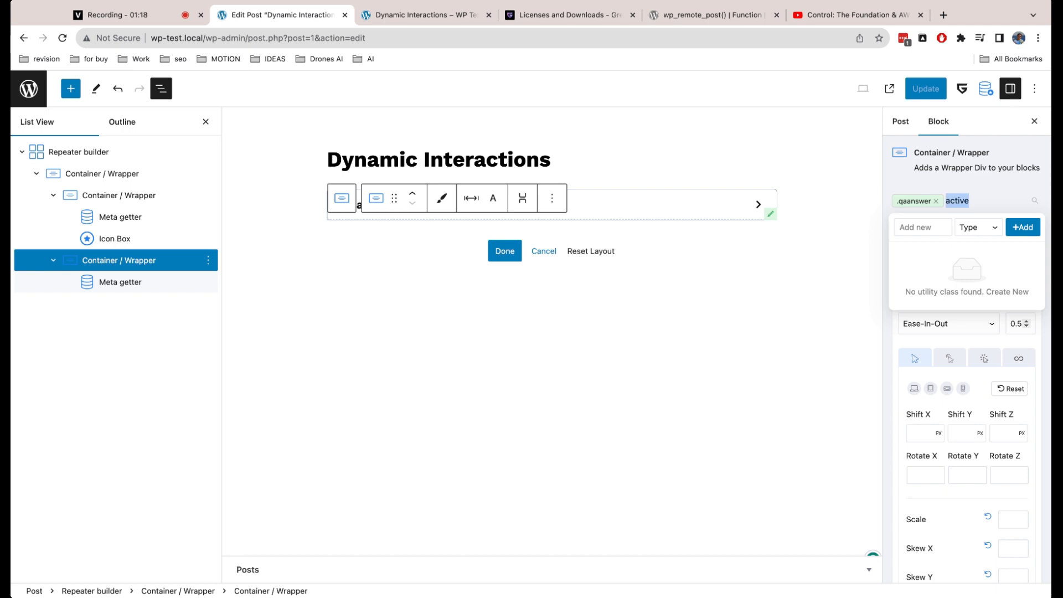
key("super+x")
left_click(921, 227)
key("super+v")
left_click(1022, 227)
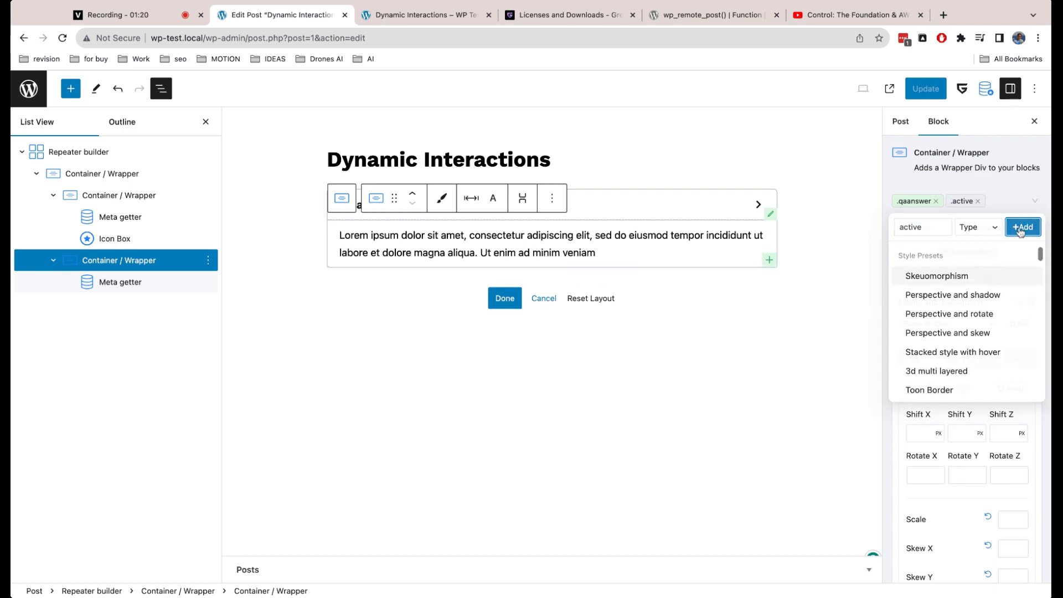
left_click(961, 202)
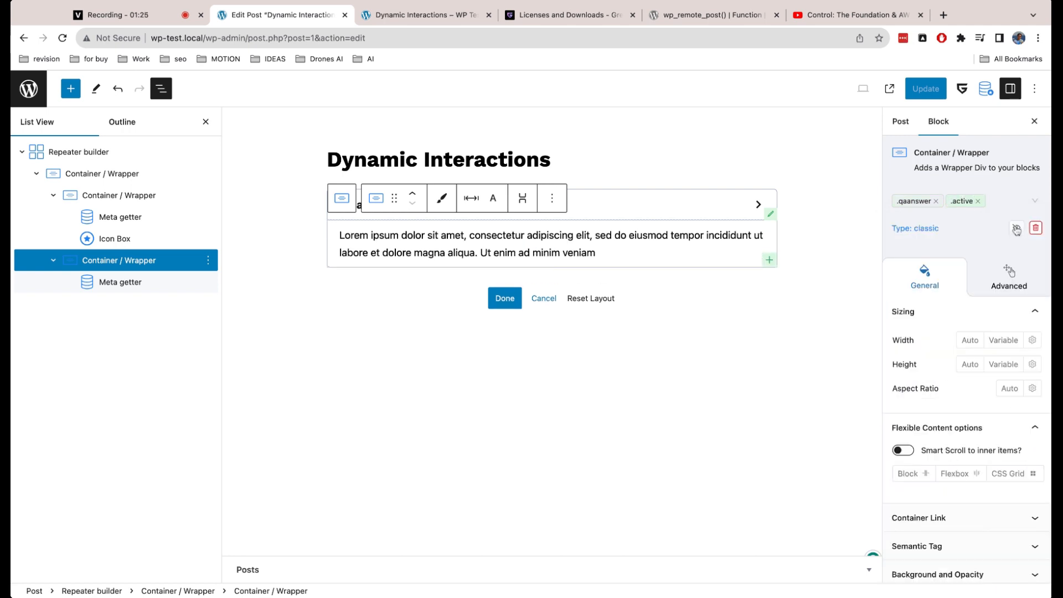
left_click(977, 201)
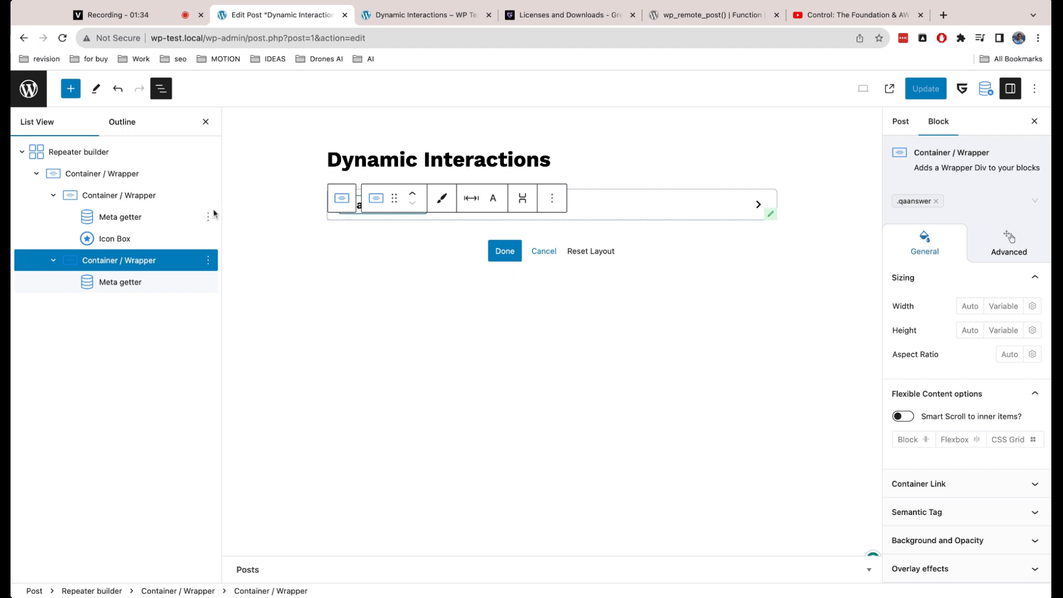
Set the trigger of the question container's interaction layer to On Click
left_click(176, 201)
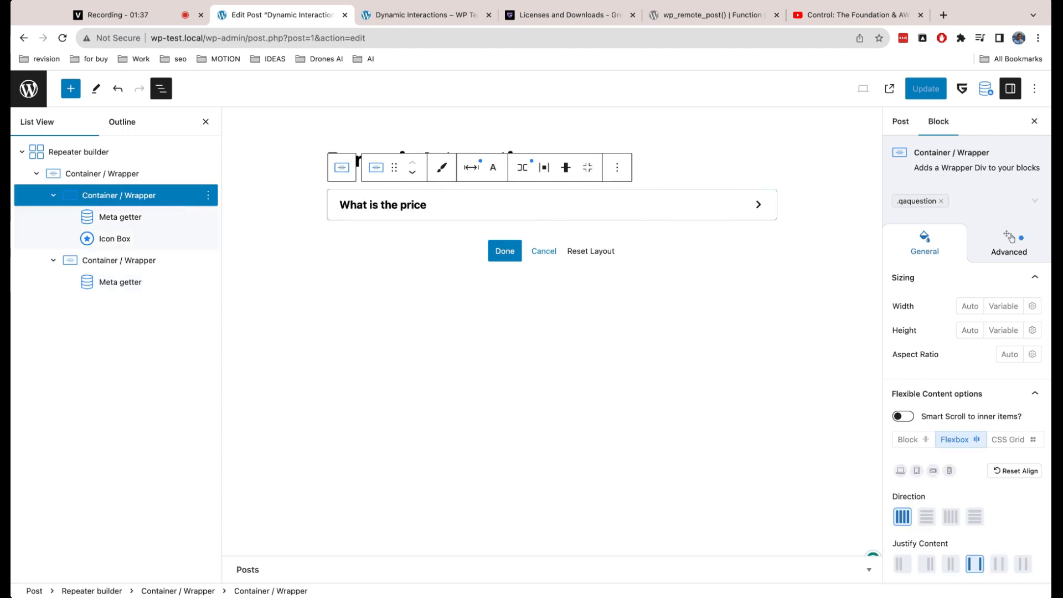
left_click(1009, 242)
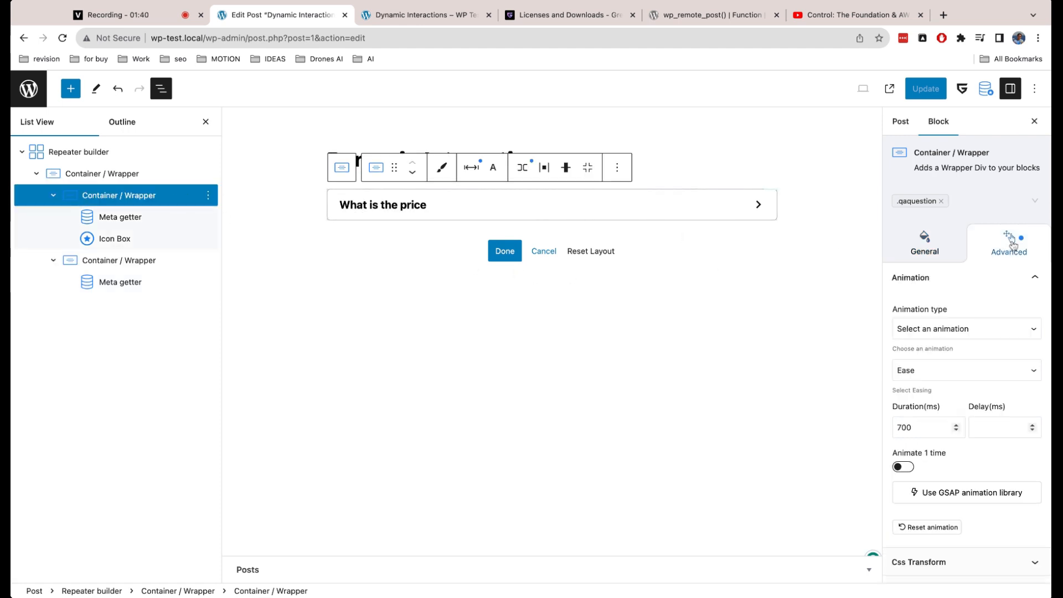
scroll(973, 387, "down", 3)
left_click(952, 429)
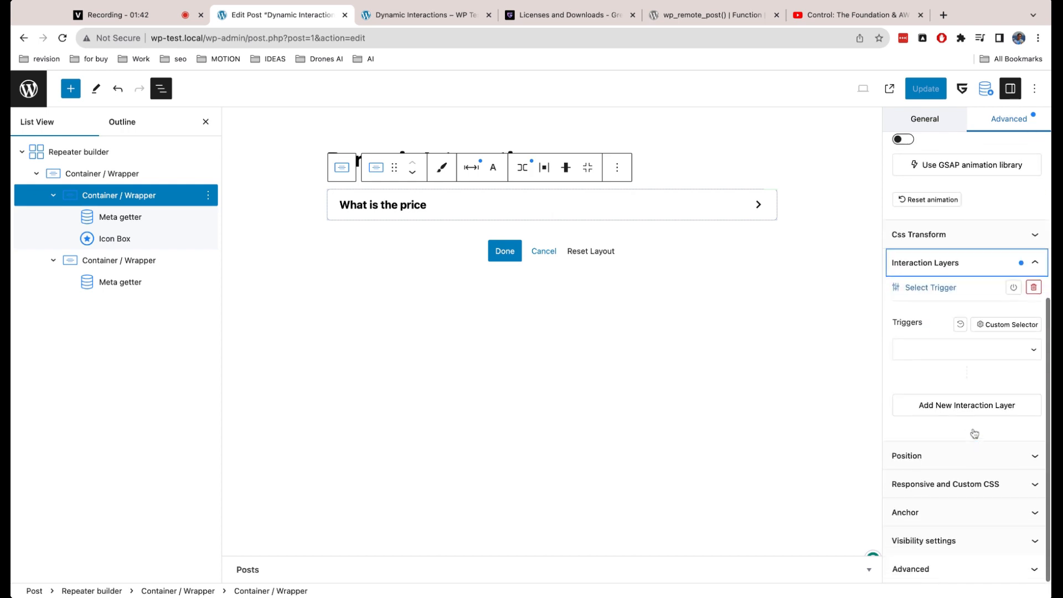
left_click(975, 360)
left_click(977, 372)
Add a Toggle class action to the On Click trigger with active as the name of the class
left_click(978, 411)
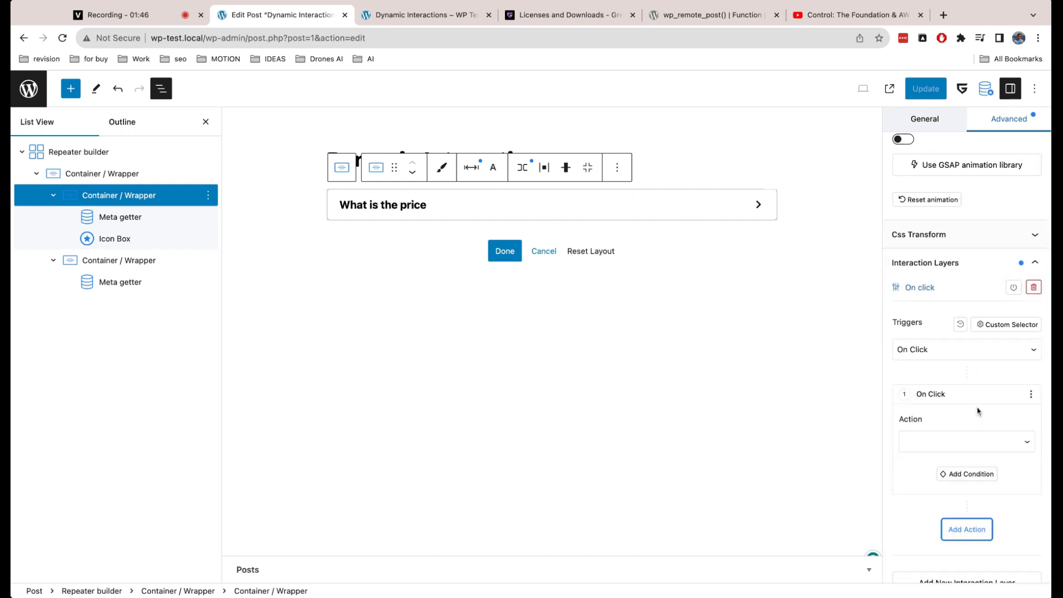
left_click(956, 443)
left_click(956, 416)
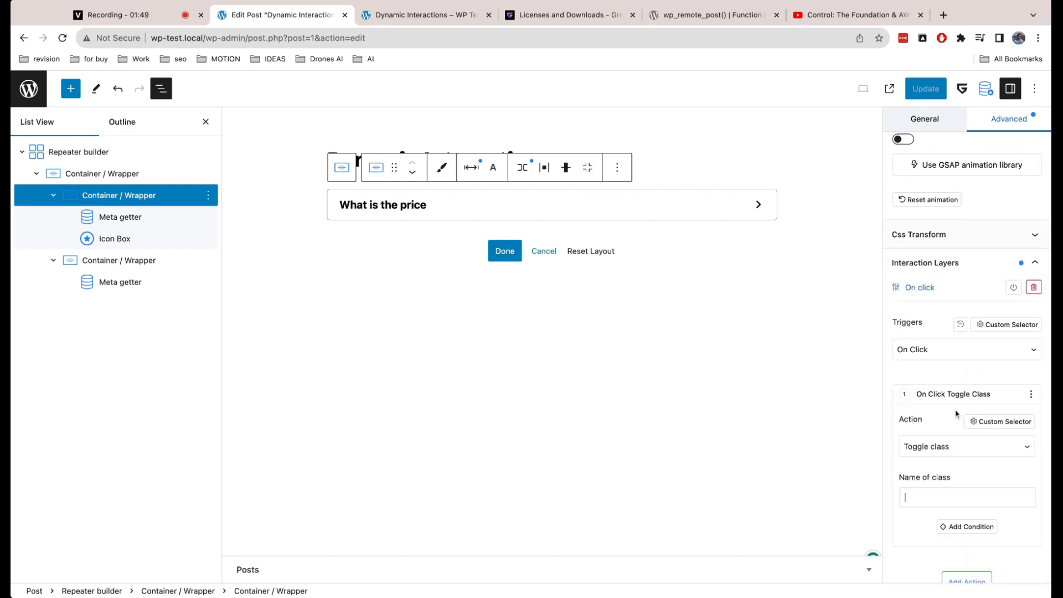
scroll(956, 416, "down", 3)
type("active")
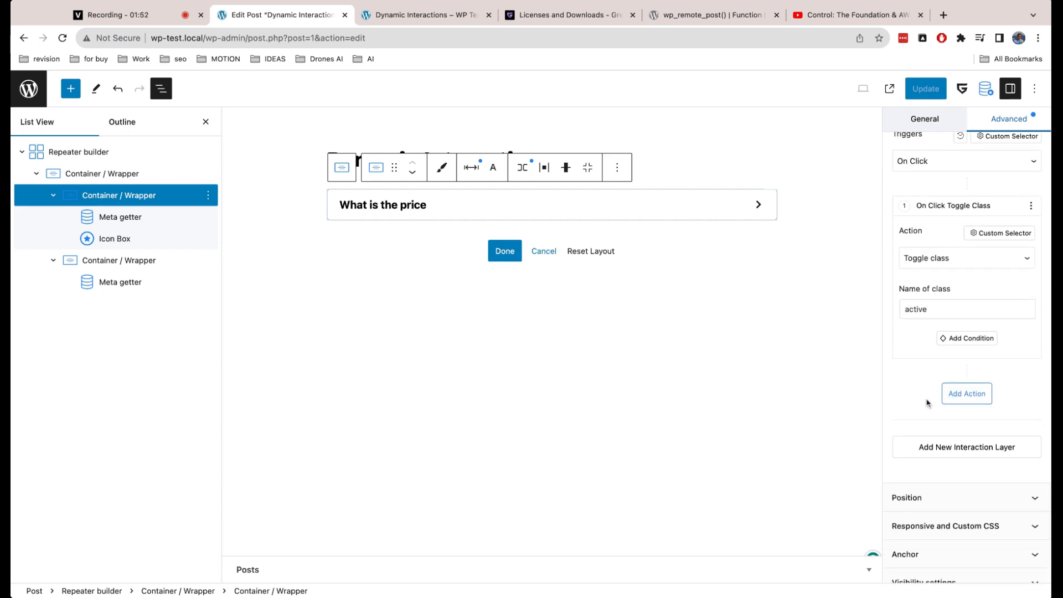
Add a second Toggle class action to the question container's click interaction, also using the class name active
left_click(966, 394)
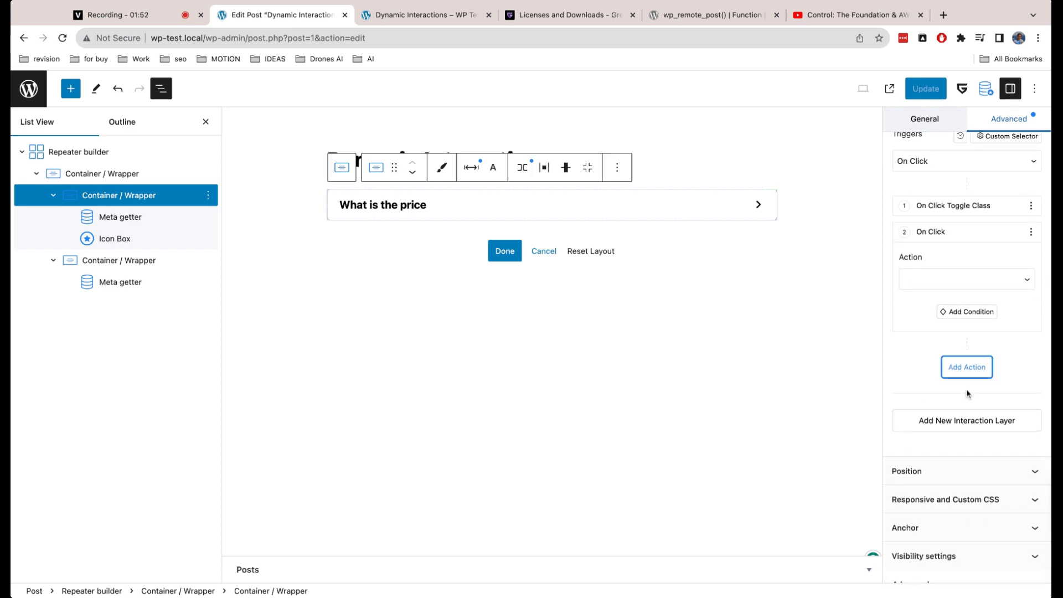
left_click(1004, 286)
left_click(1000, 293)
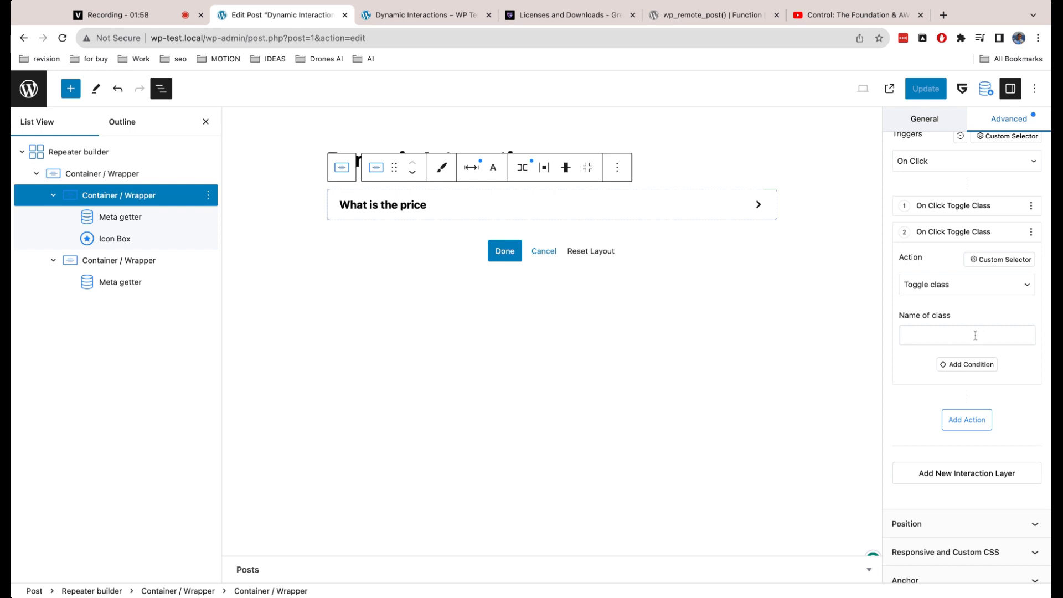
type("active")
Enable a custom selector for the second action and choose the answer container's .qaanswer class as its selector
left_click(1000, 259)
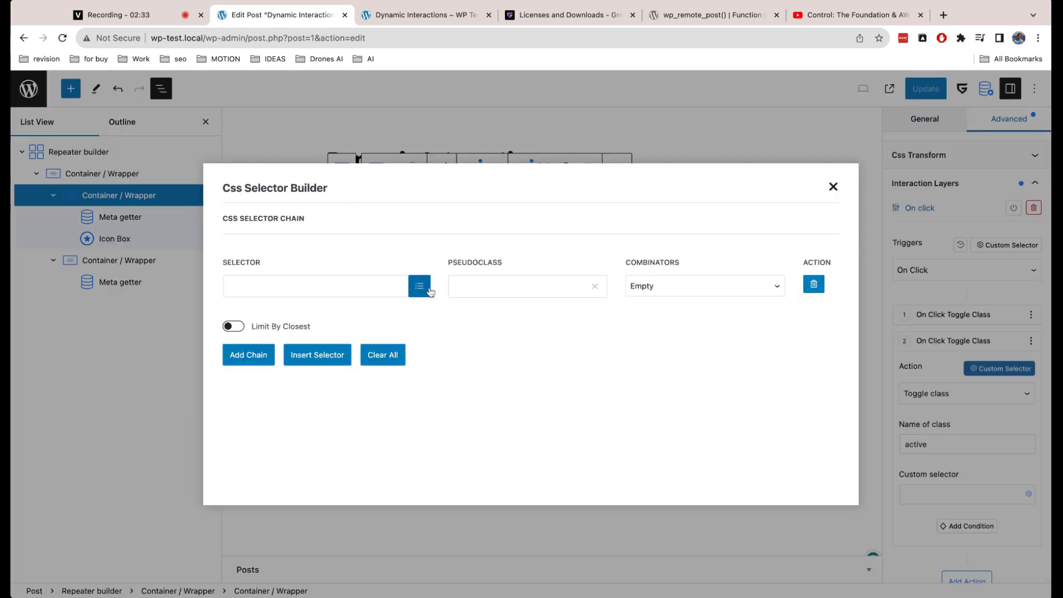
left_click(419, 285)
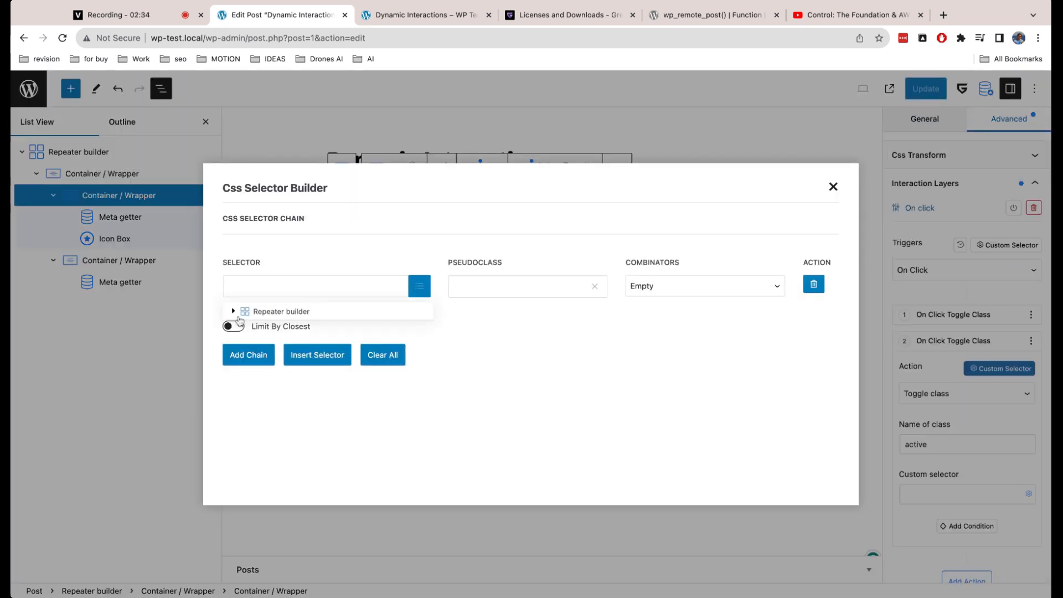
left_click(232, 311)
left_click(238, 330)
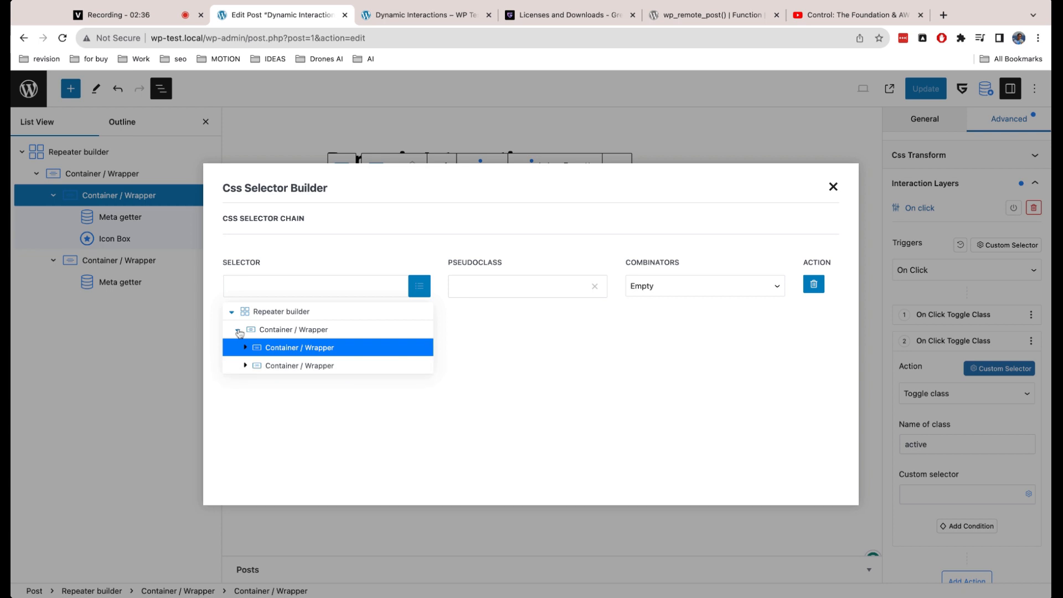
left_click(292, 370)
left_click(470, 364)
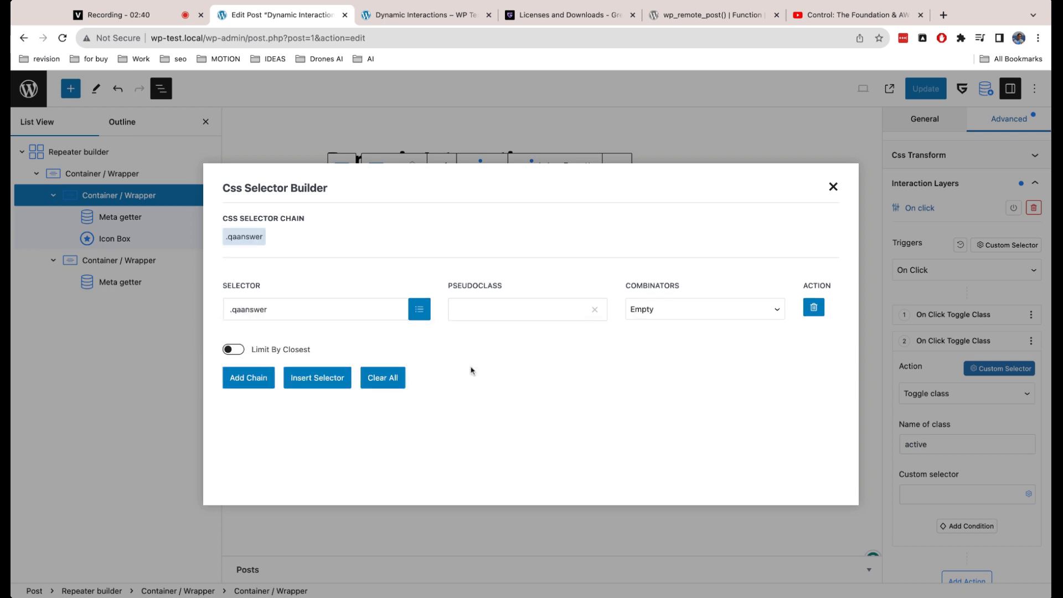
Limit the .qaanswer selector by the closest selector .qawraper and insert it into the second action
left_click(240, 349)
left_click(252, 382)
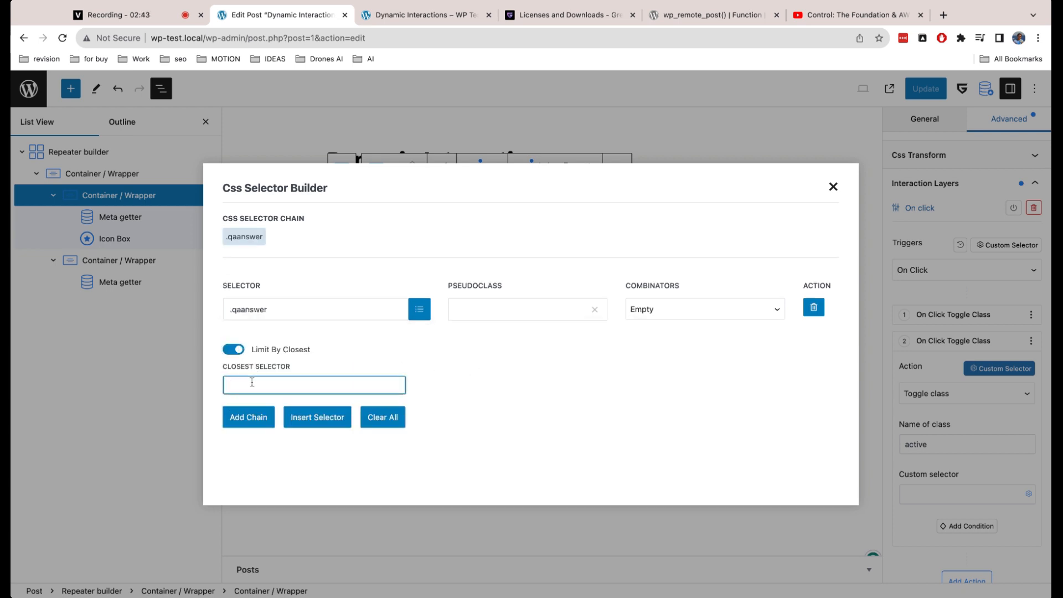
type(".qawr")
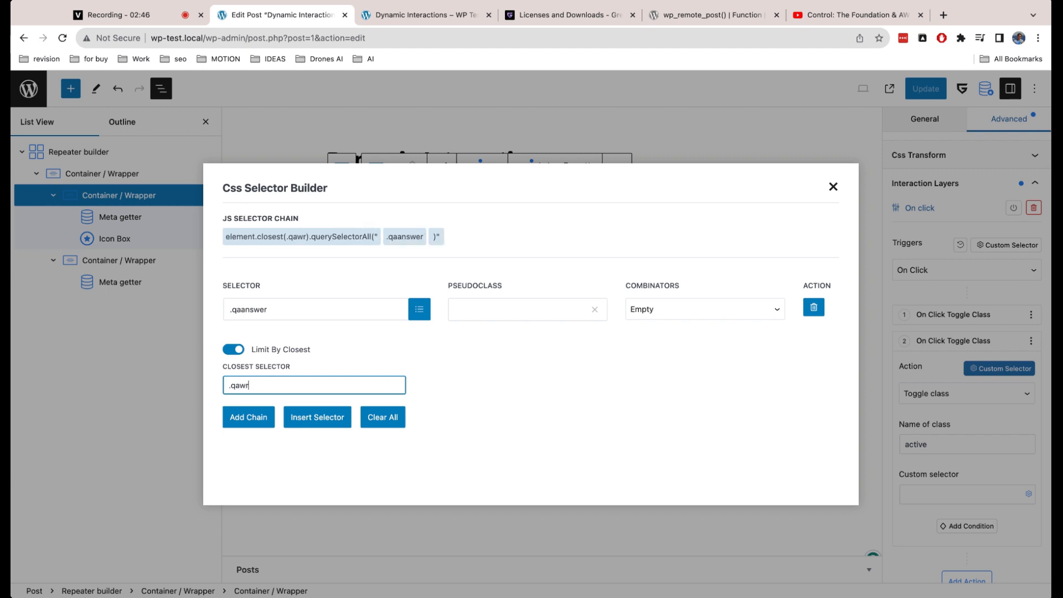
type("aper")
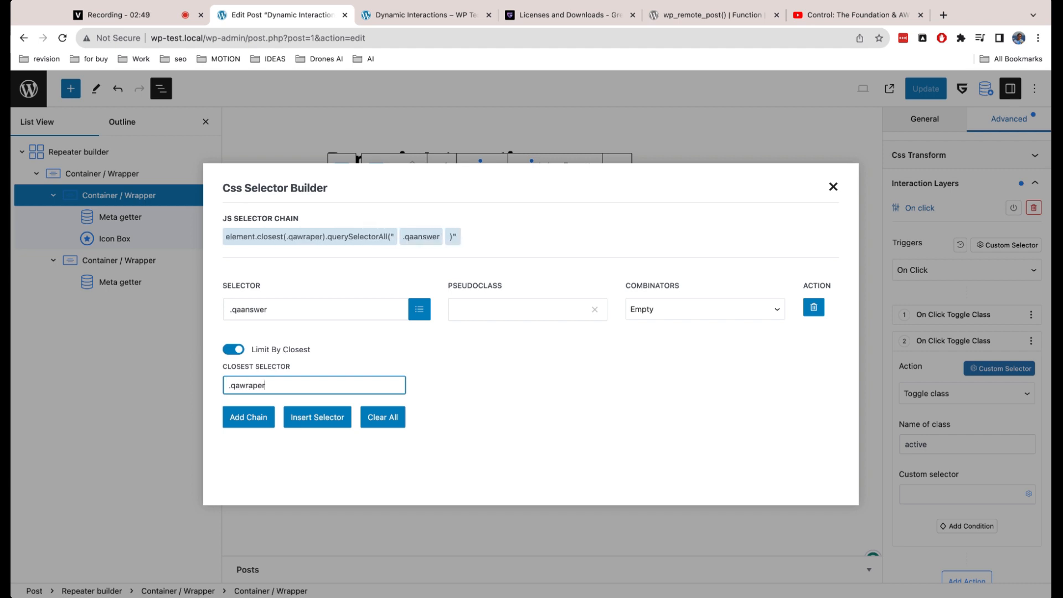
left_click(318, 417)
Check the outer wrapper's class name and correct the closest class in the second action's custom selector to .qawrap
left_click(119, 173)
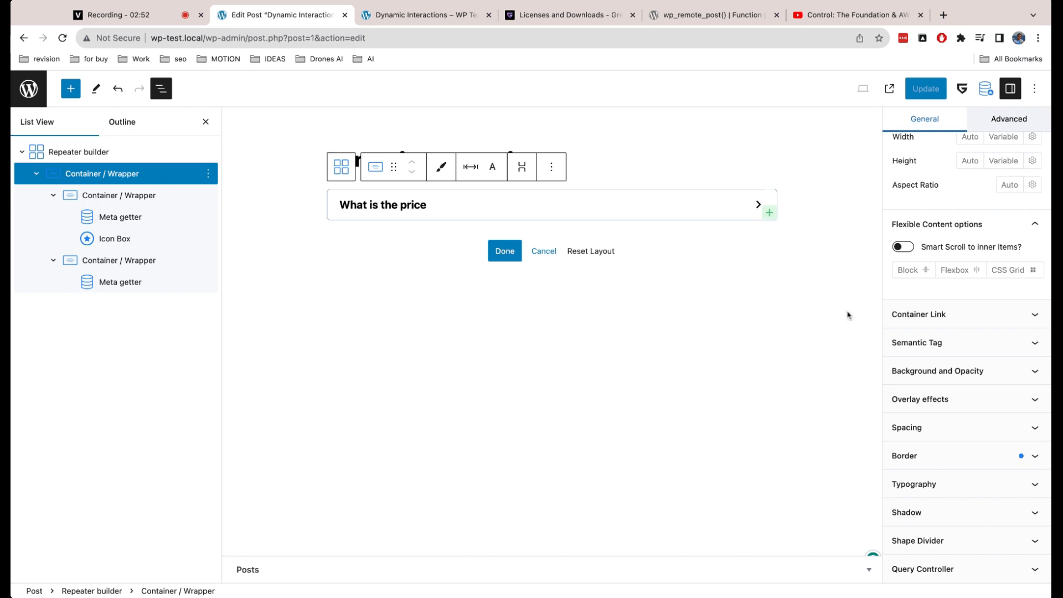
scroll(914, 357, "up", 4)
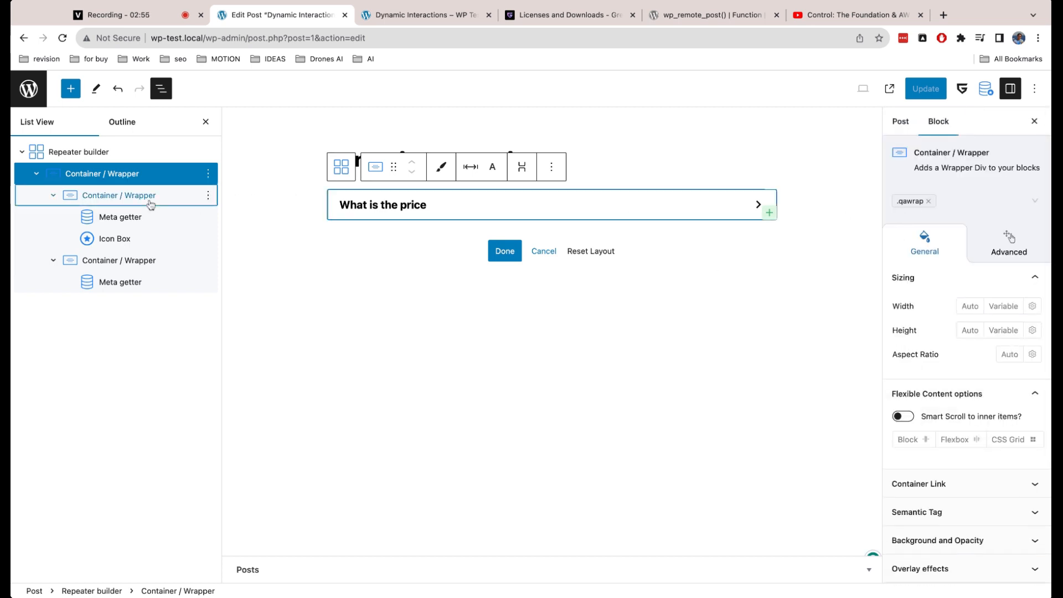
left_click(119, 195)
left_click(983, 254)
scroll(970, 426, "down", 3)
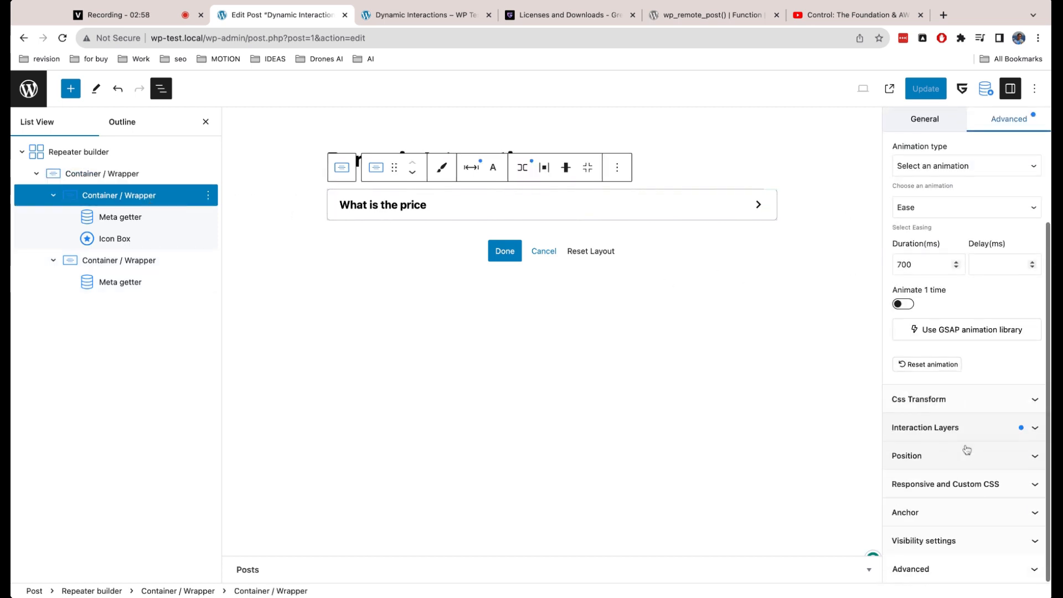
left_click(970, 435)
scroll(969, 409, "down", 4)
left_click(966, 339)
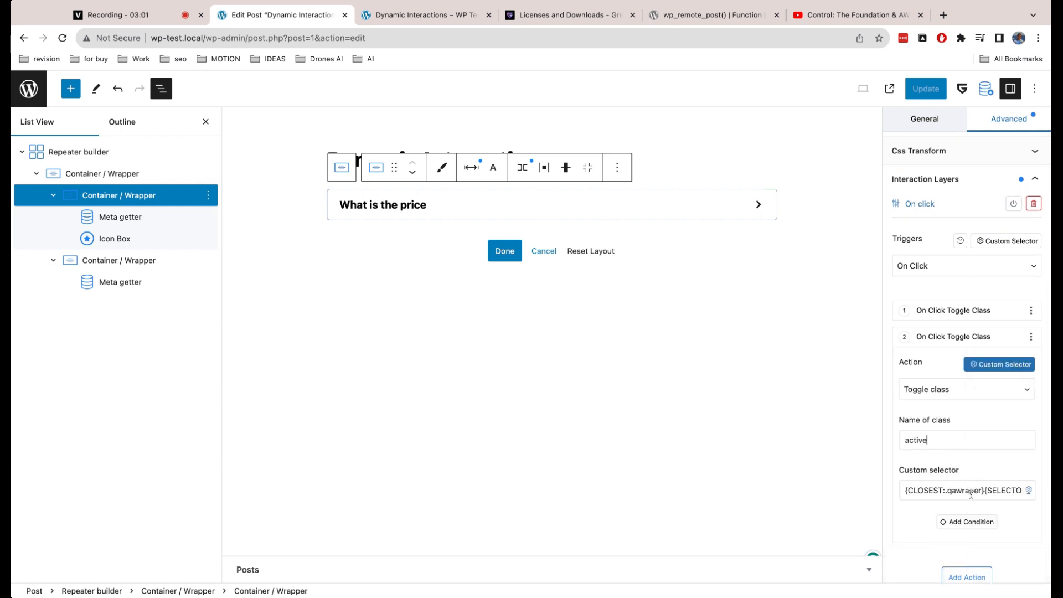
key("BackSpace")
key("BackSpace")
scroll(950, 505, "up", 10)
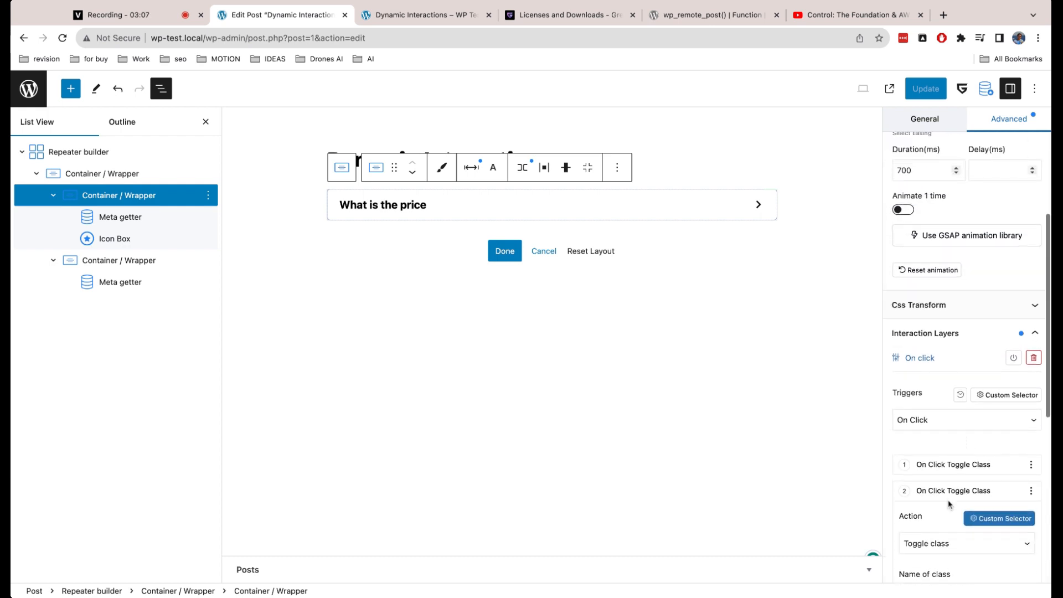
scroll(950, 504, "down", 15)
scroll(966, 354, "up", 5)
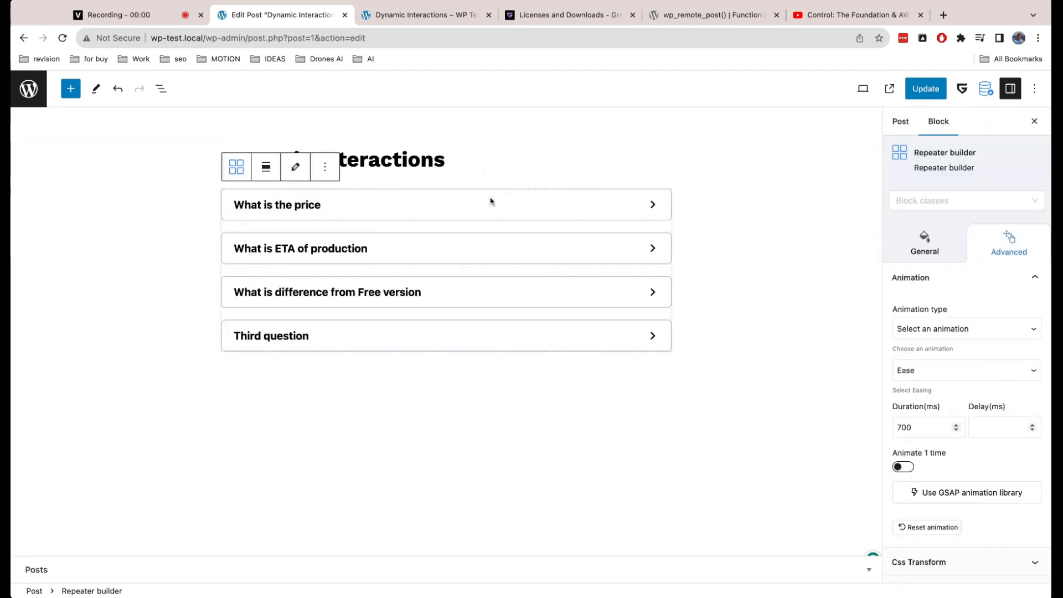
Test on the live Dynamic Interactions page that the "What is the price" question expands and collapses its answer
left_click(419, 15)
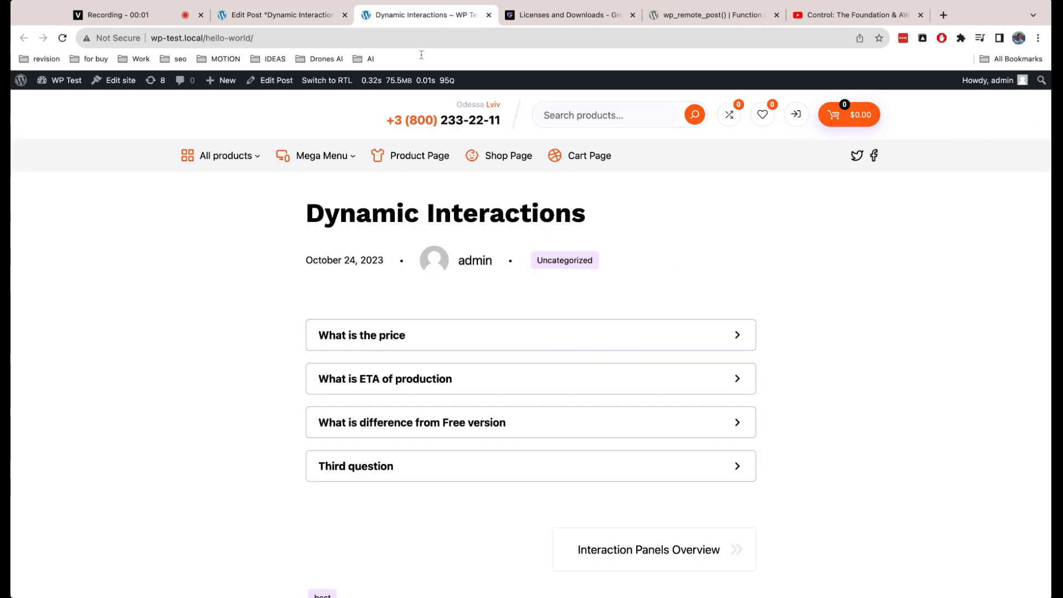
left_click(472, 348)
left_click(474, 339)
left_click(474, 339)
left_click(474, 338)
Return to editing the repeater layout and add an .active .qaicon subselector to the question container's qaquestion class
left_click(263, 14)
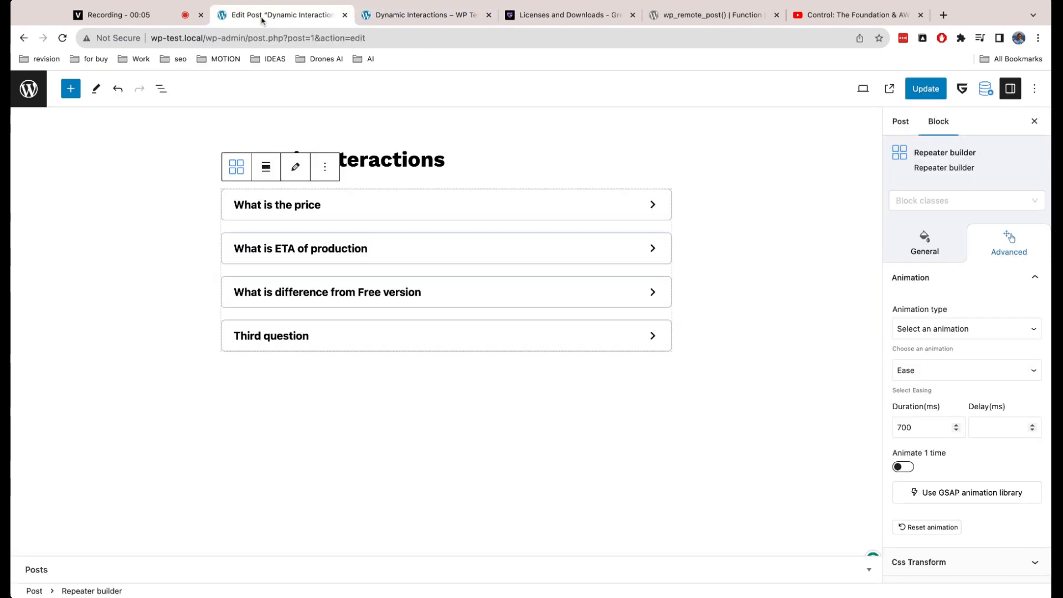
left_click(295, 167)
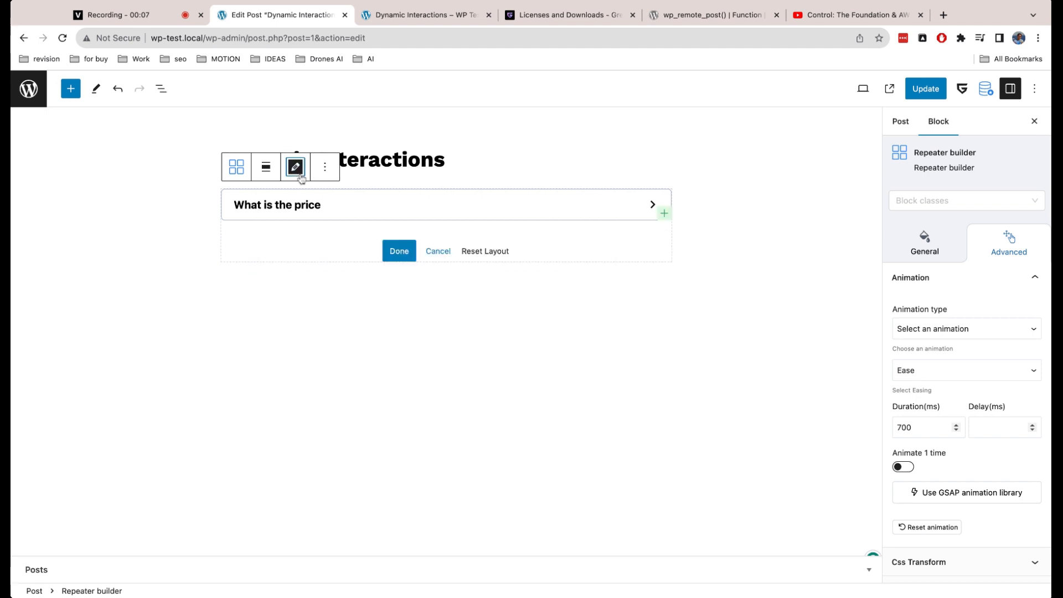
left_click(359, 209)
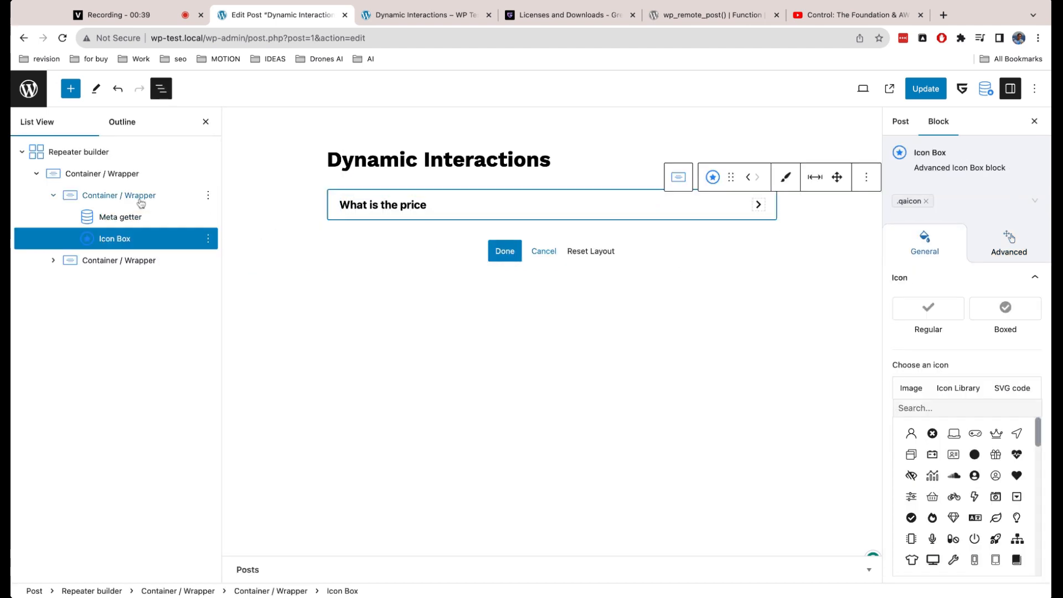
left_click(145, 199)
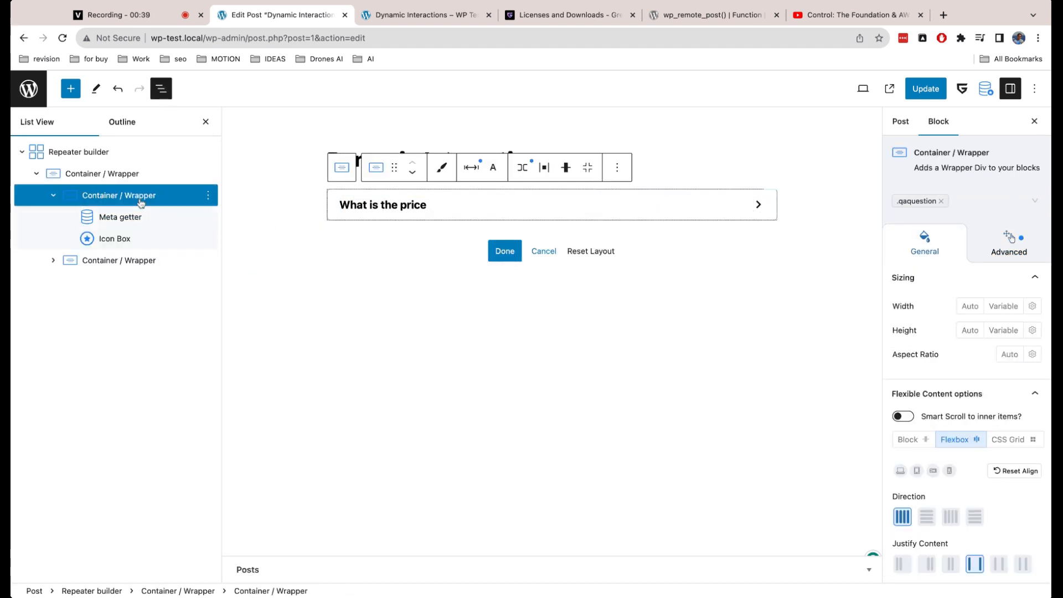
left_click(911, 206)
left_click(930, 252)
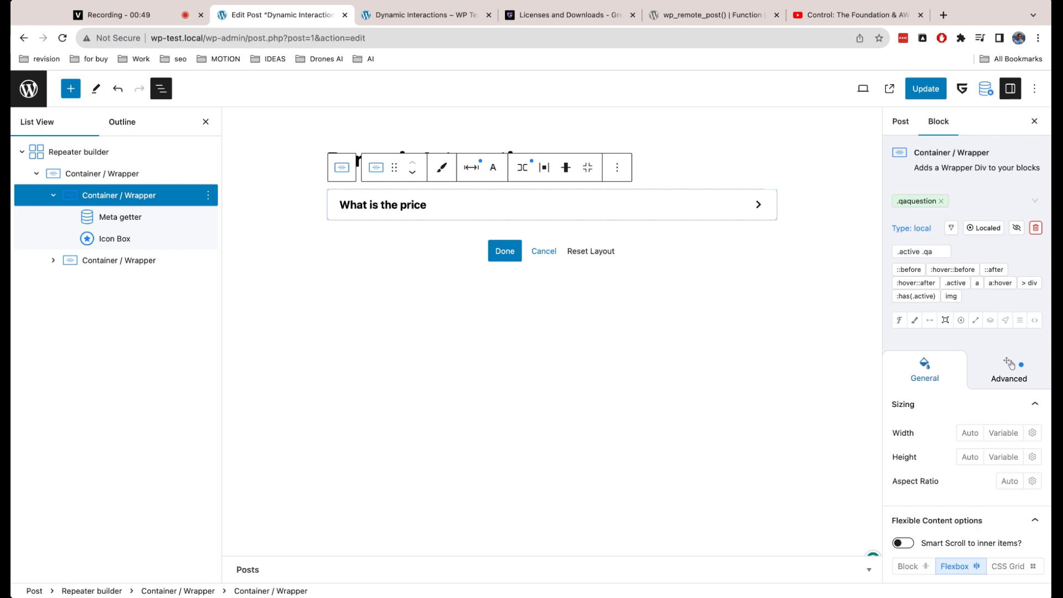
key("Return")
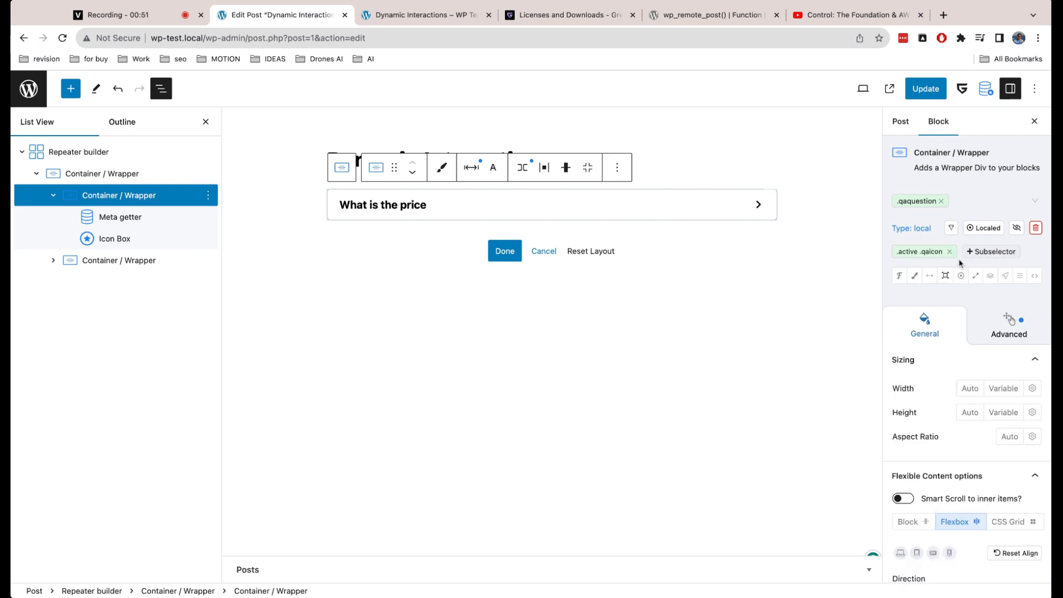
Give the .active .qaicon subselector Creative Bezier easing, a 0.5 transition and Rotate Z 90, and update the post
left_click(990, 277)
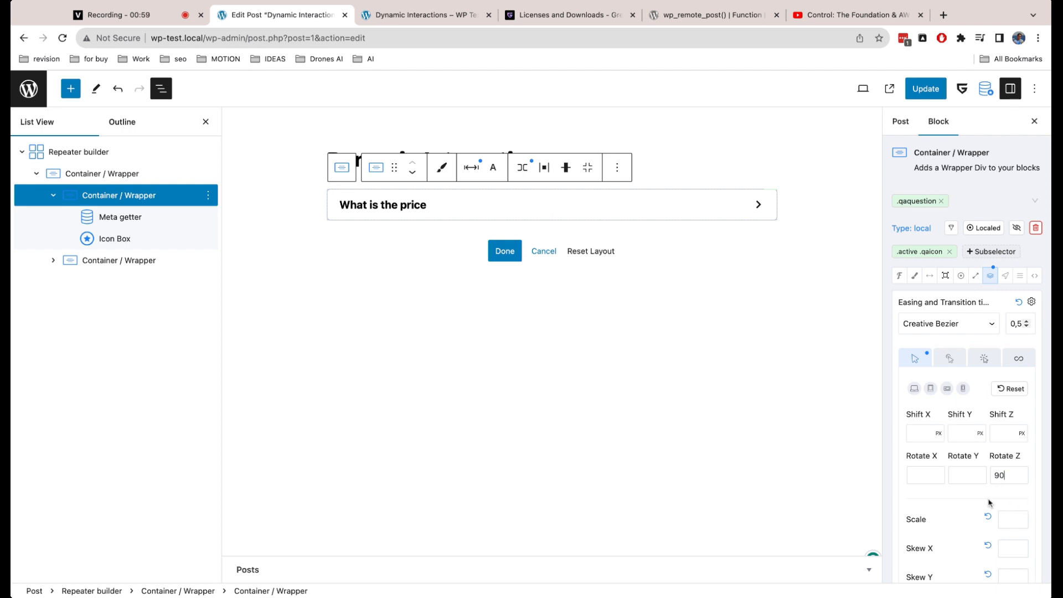
left_click(926, 89)
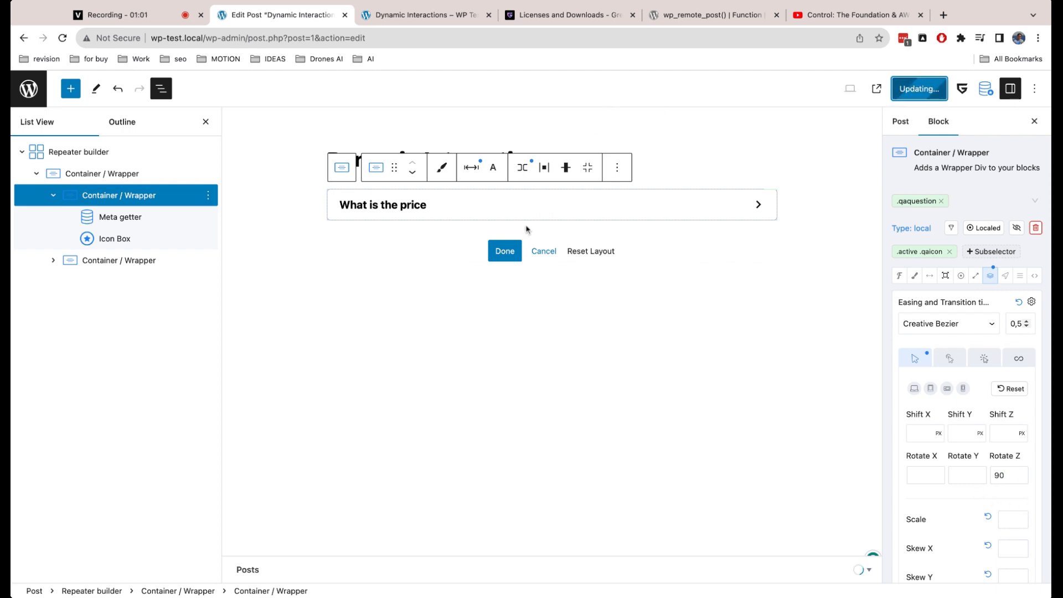
Finish editing the repeater layout and update the Dynamic Interactions post
left_click(507, 252)
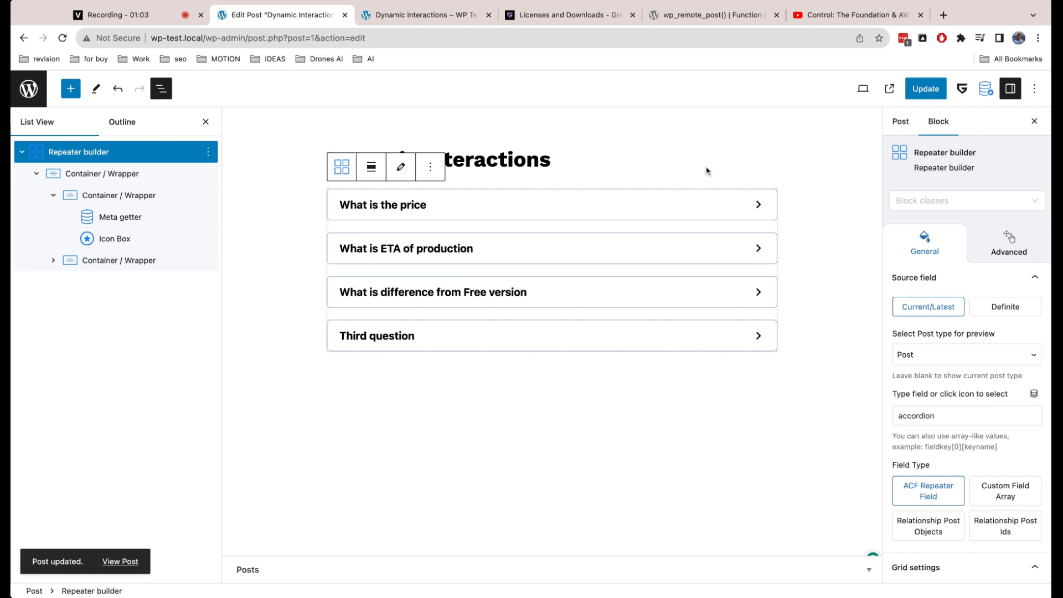
left_click(913, 90)
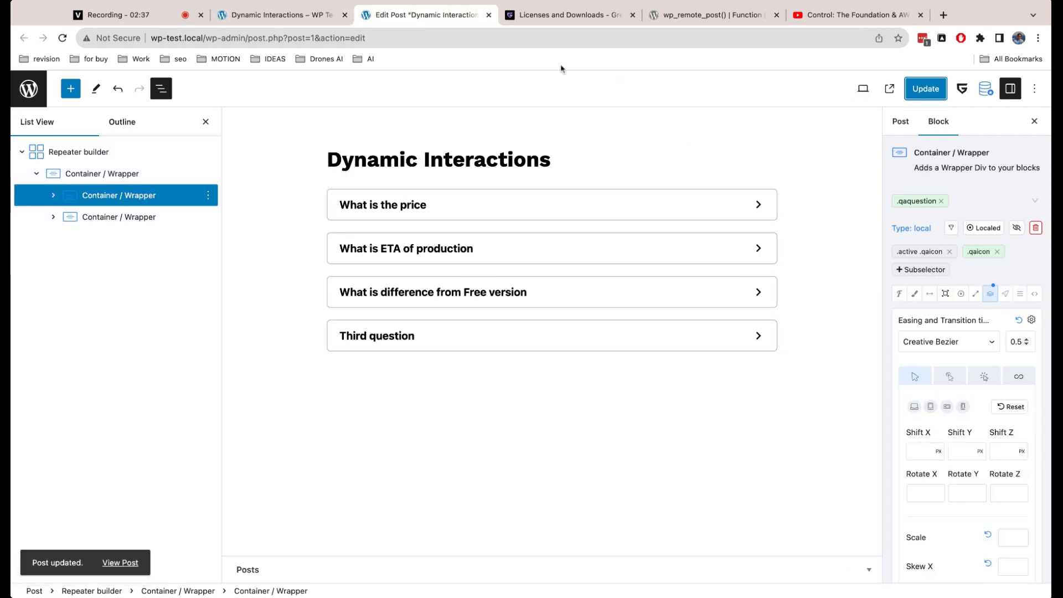
Reload the live Dynamic Interactions page and test all four questions for answer toggling and icon rotation
left_click(295, 18)
left_click(65, 37)
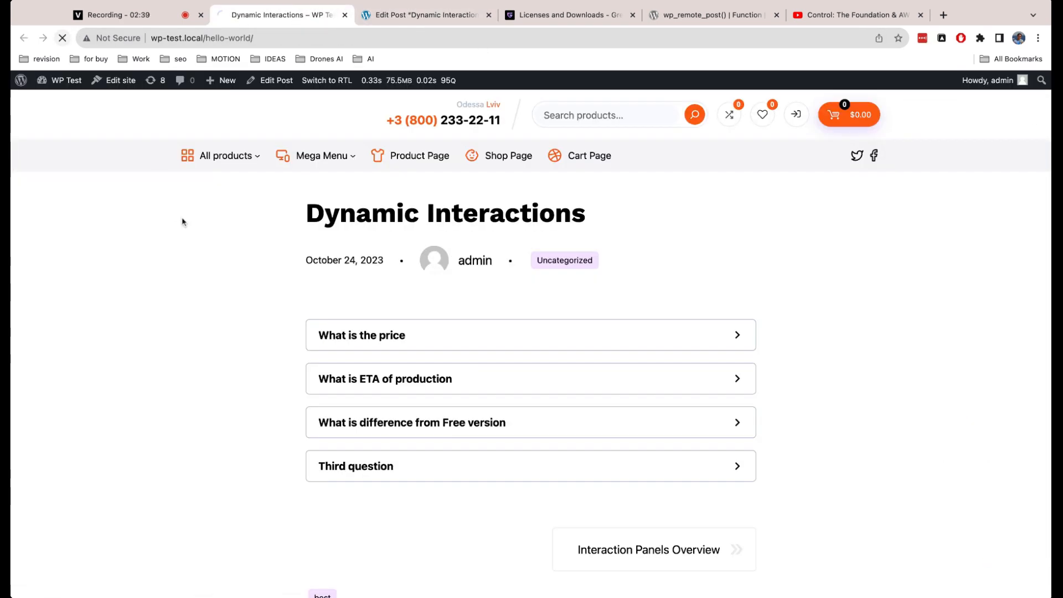
left_click(541, 342)
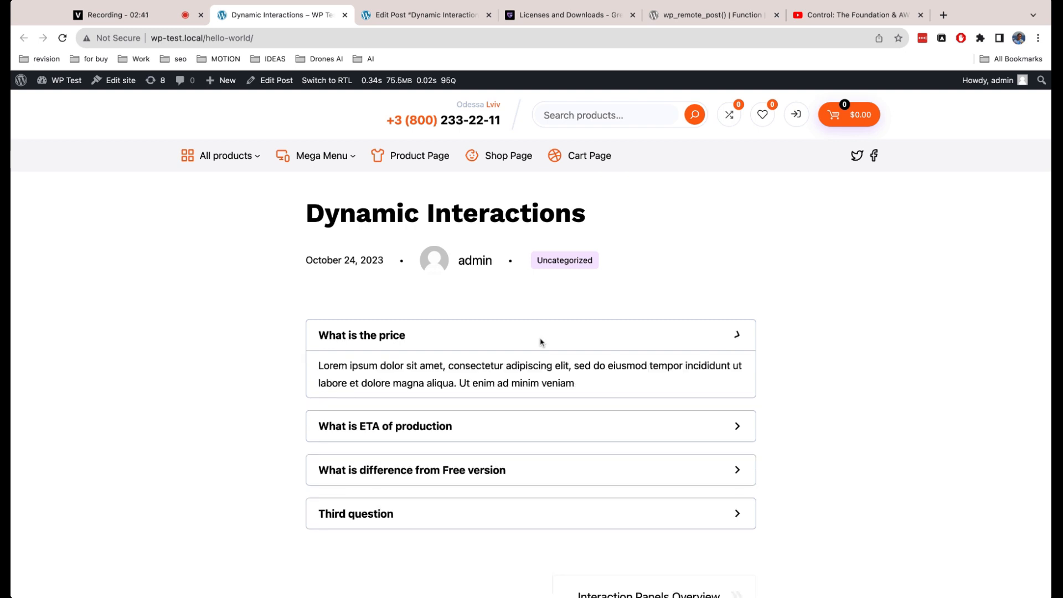
left_click(556, 374)
left_click(556, 381)
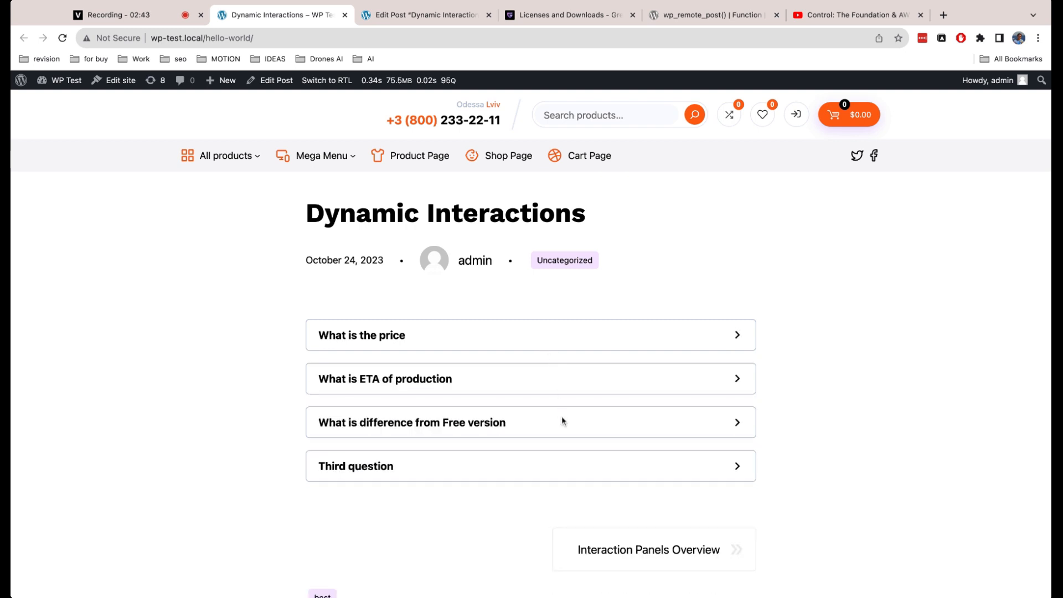
left_click(562, 418)
left_click(562, 424)
left_click(556, 470)
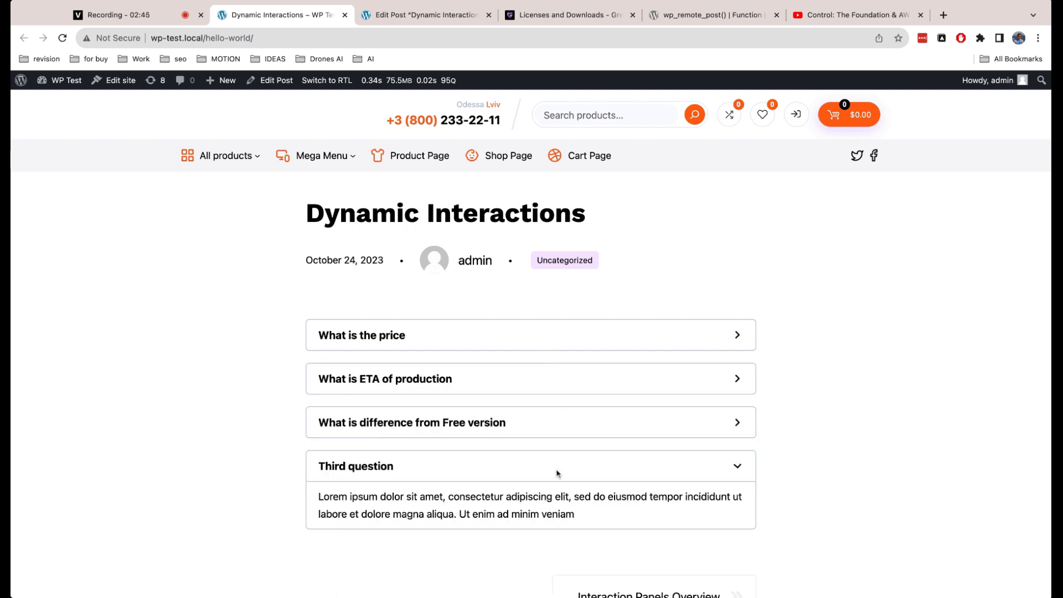
left_click(558, 474)
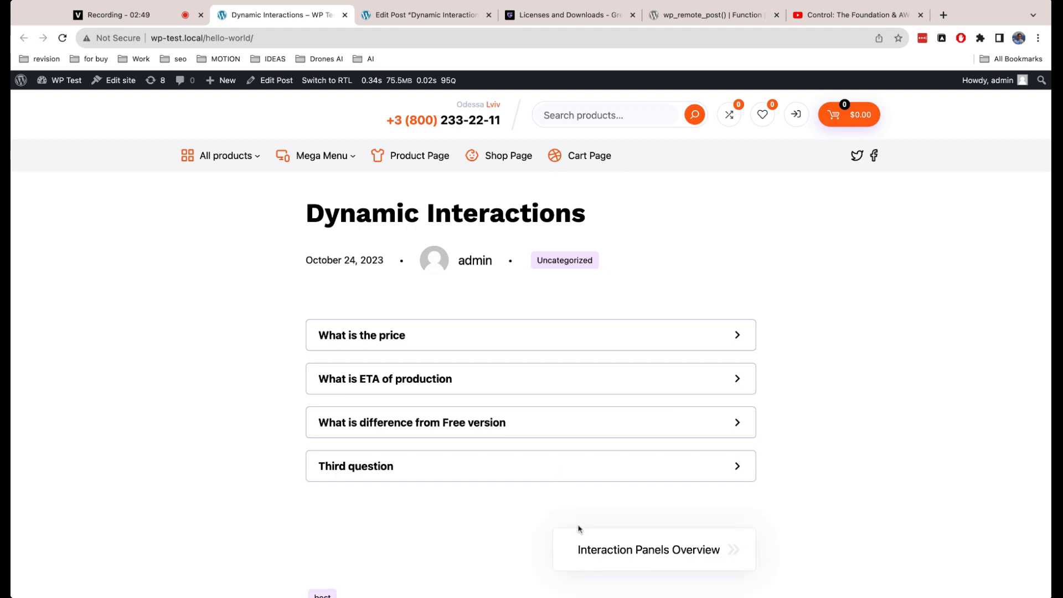
Recheck the accordion by expanding and collapsing the price, ETA of production and Free version difference questions
scroll(611, 470, "down", 5)
scroll(610, 471, "up", 4)
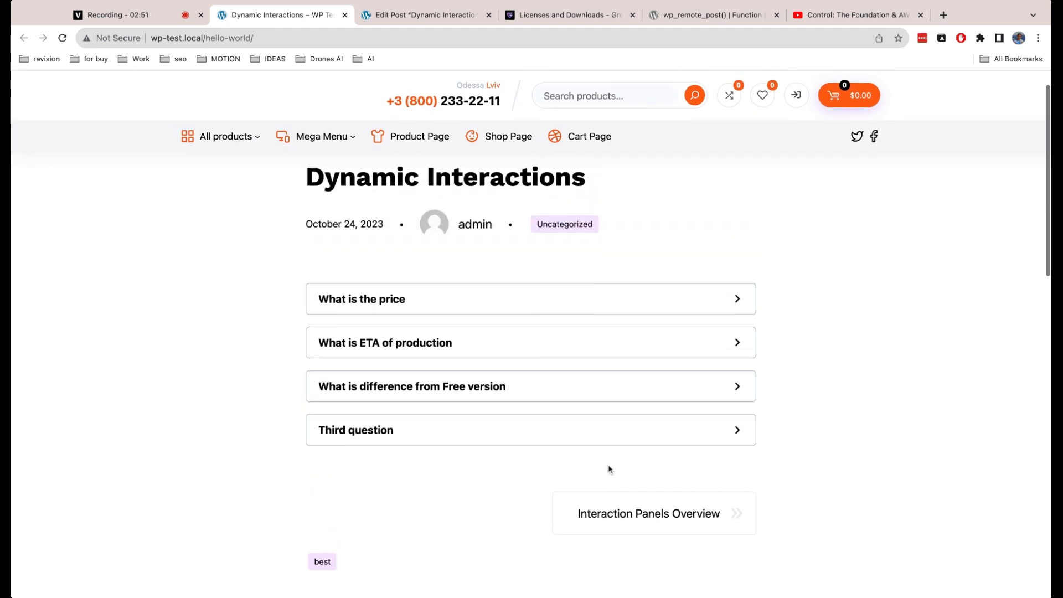
left_click(641, 336)
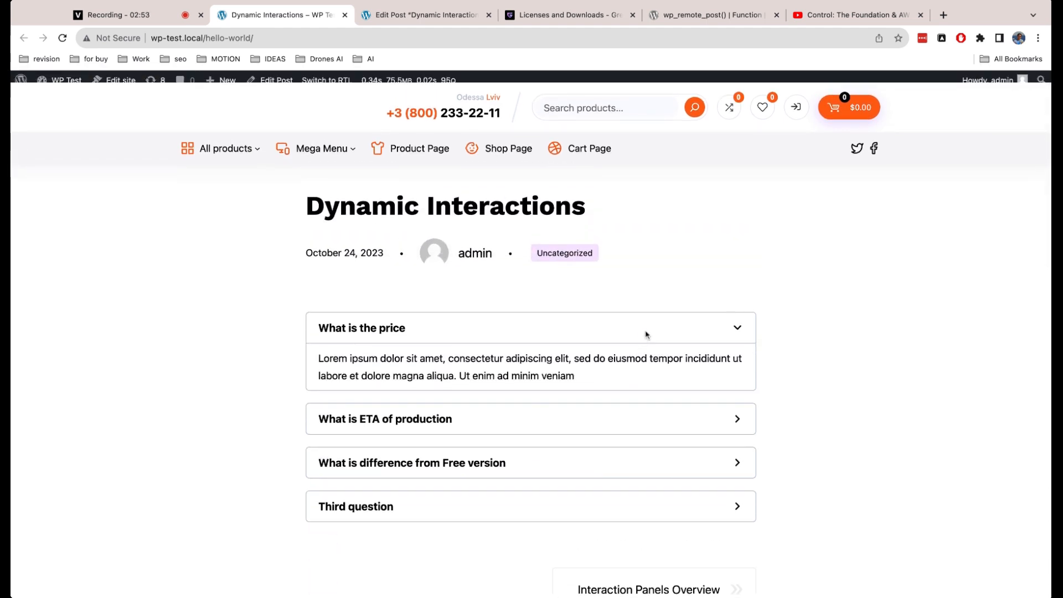
left_click(645, 335)
left_click(663, 373)
left_click(664, 376)
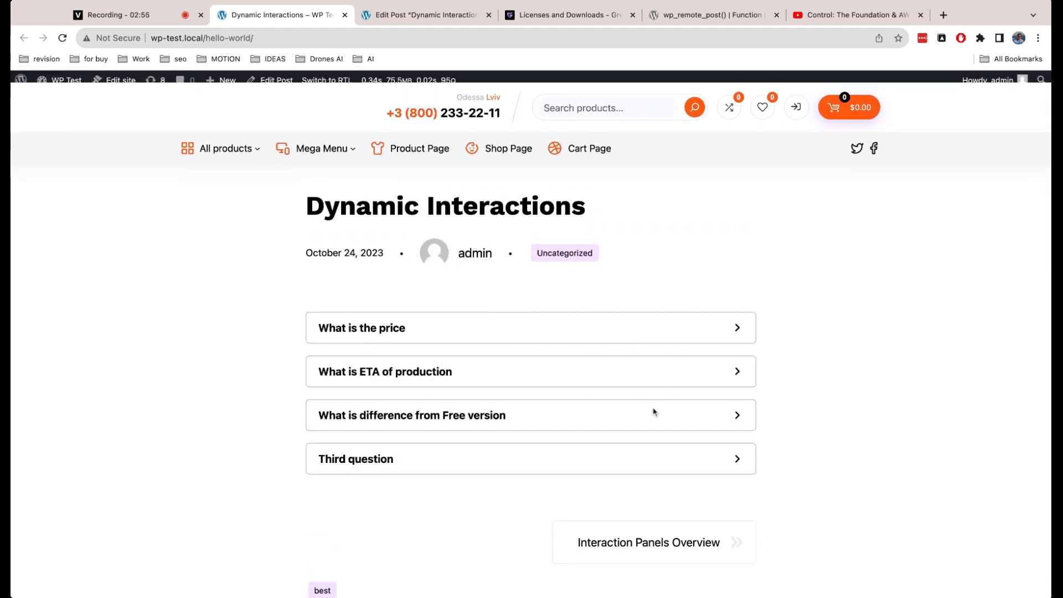
left_click(655, 410)
left_click(656, 416)
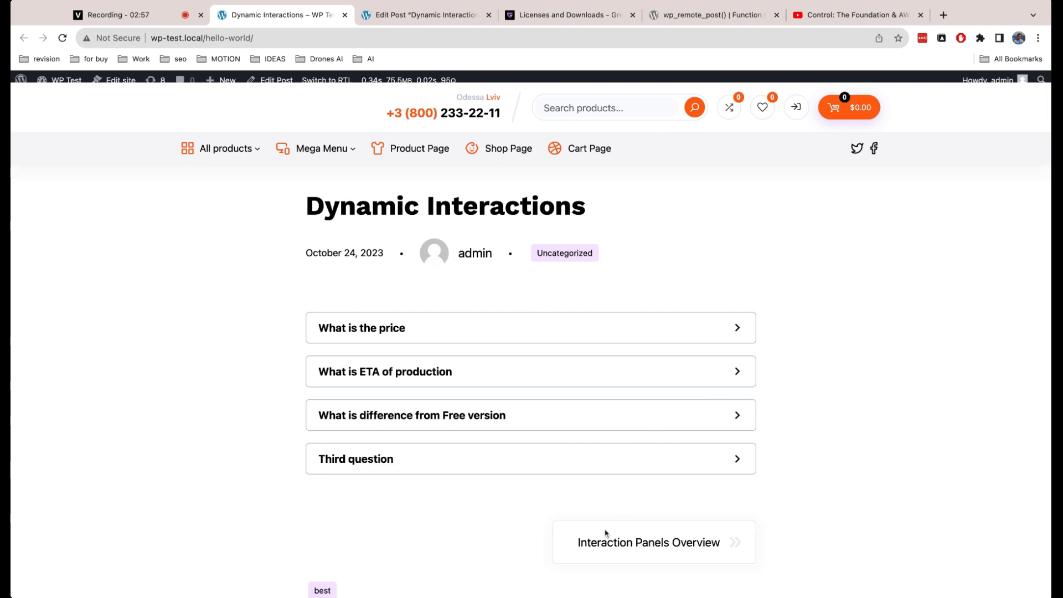